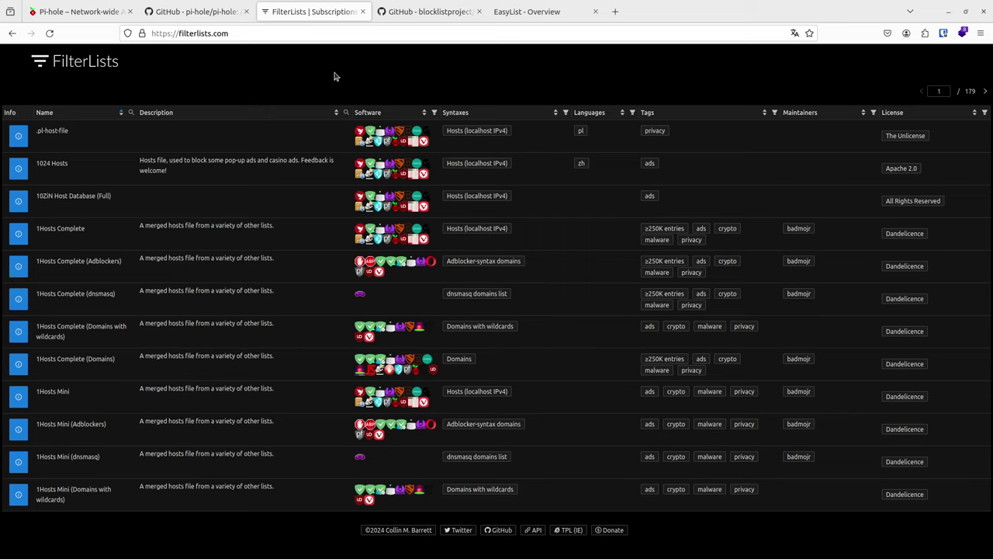
Step: Filter the FilterLists table by the Pi-hole software, cutting it from 179 to 82 pages
{"action": "left_click", "coordinate": [434, 114]}
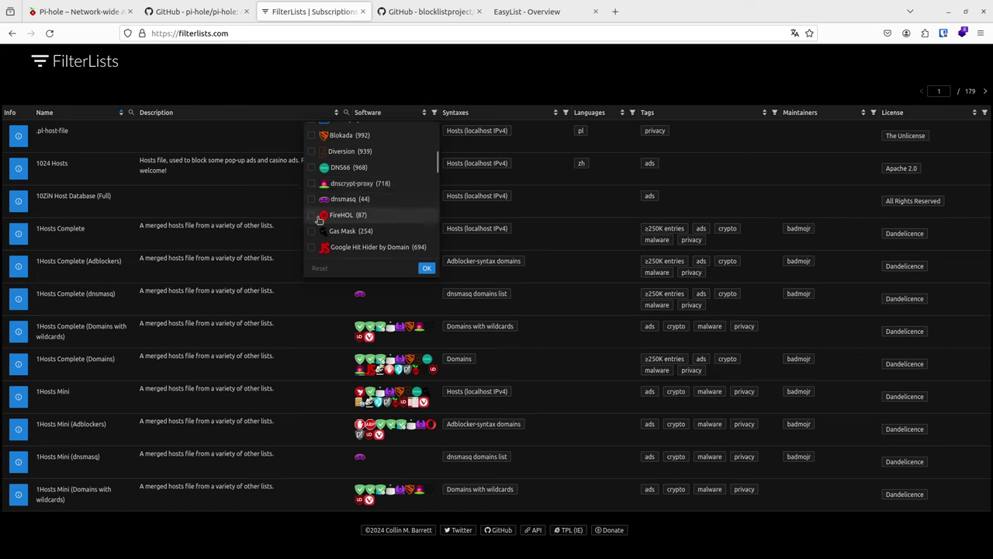
{"action": "scroll", "coordinate": [324, 202], "scroll_direction": "down", "scroll_amount": 1}
{"action": "scroll", "coordinate": [325, 202], "scroll_direction": "down", "scroll_amount": 10}
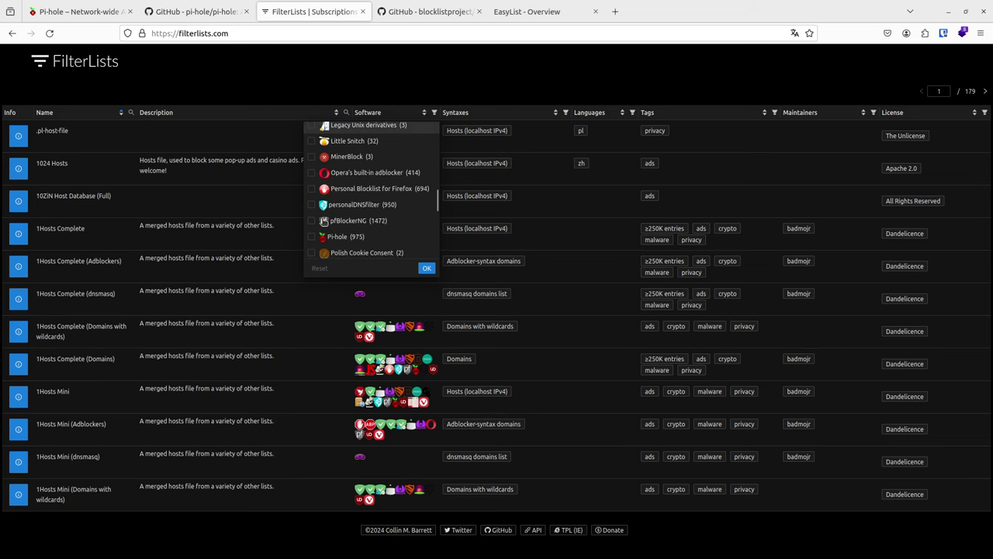
{"action": "left_click", "coordinate": [312, 190]}
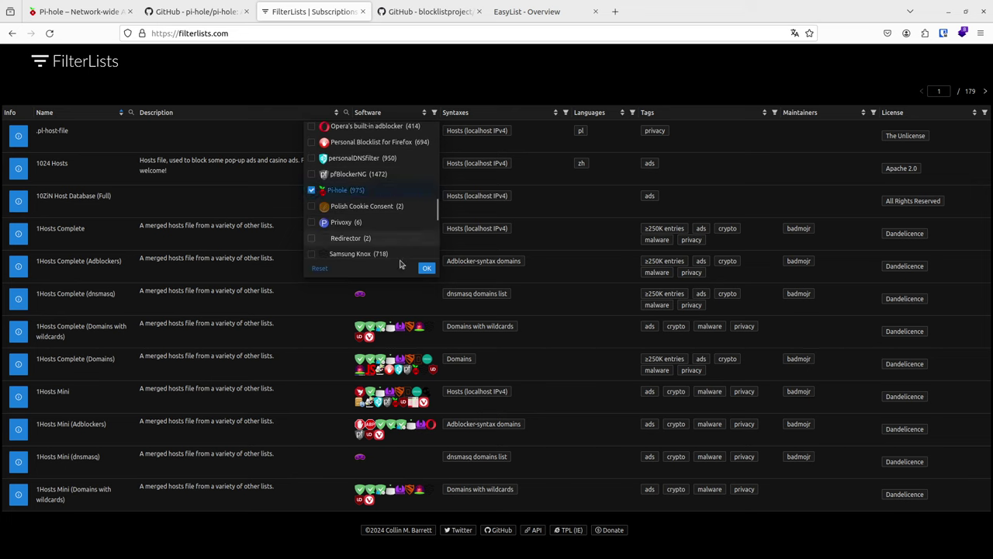
{"action": "left_click", "coordinate": [426, 269]}
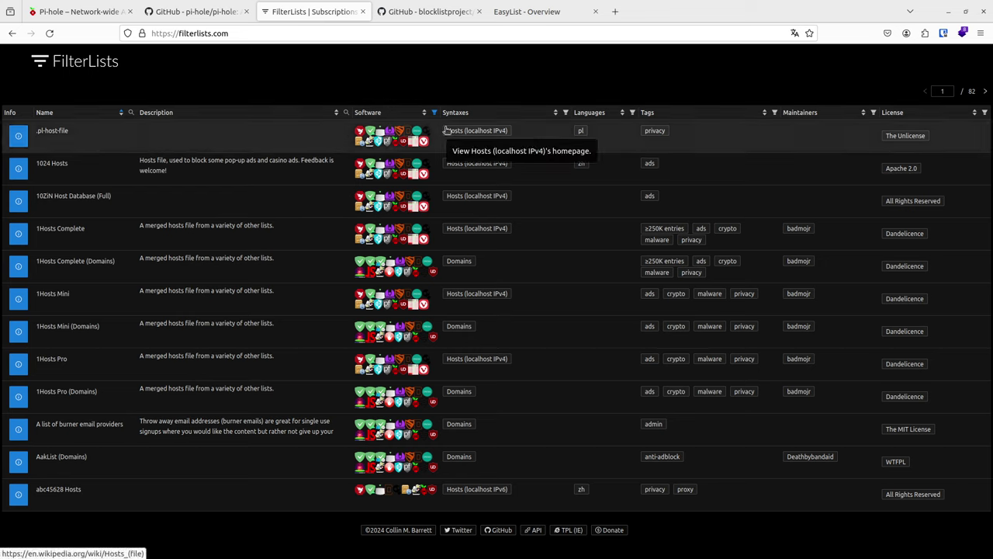
Step: Review the Block List Project's Main table, highlighting the Facebook, Ransomware and Tracking original links
{"action": "left_click", "coordinate": [427, 5]}
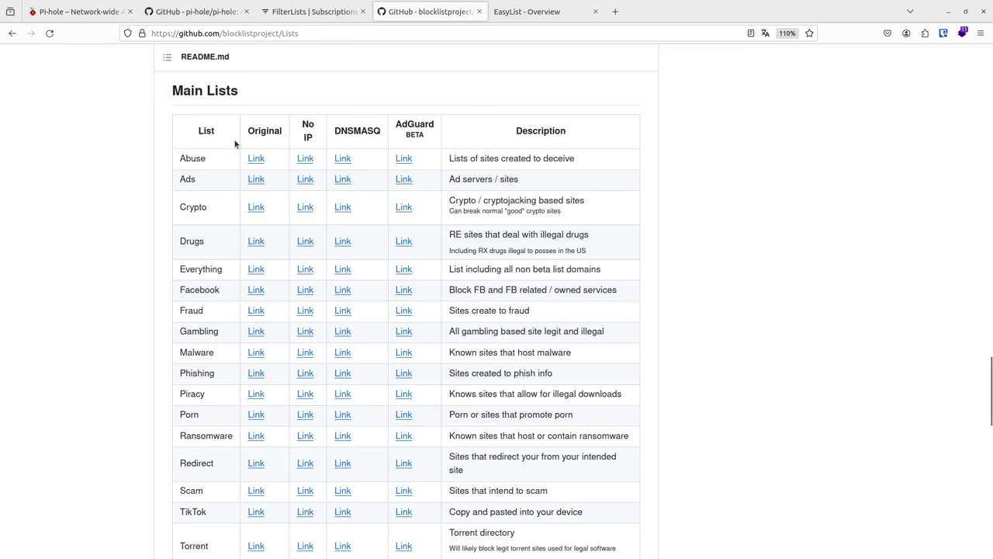
{"action": "scroll", "coordinate": [174, 163], "scroll_direction": "up", "scroll_amount": 10}
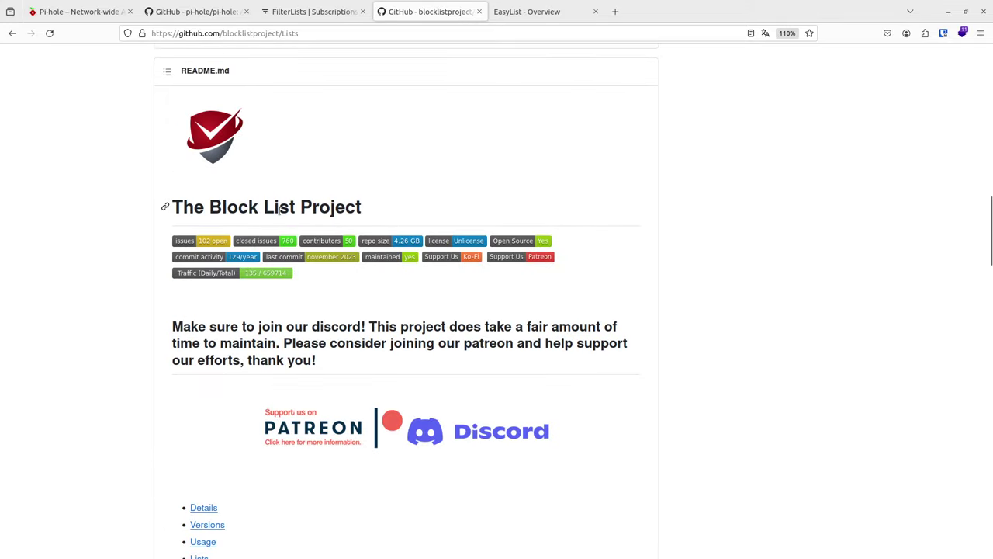
{"action": "scroll", "coordinate": [264, 250], "scroll_direction": "down", "scroll_amount": 10}
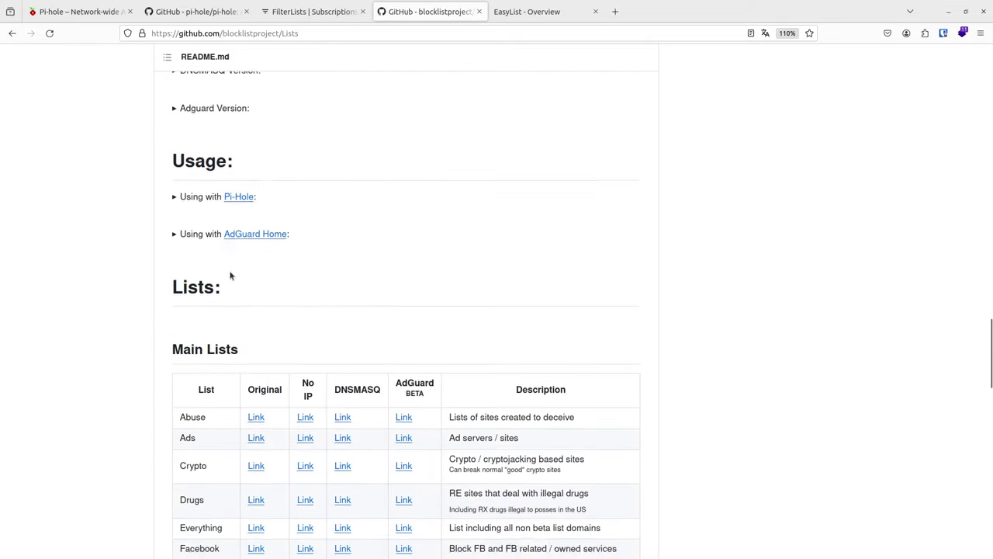
{"action": "scroll", "coordinate": [230, 276], "scroll_direction": "down", "scroll_amount": 5}
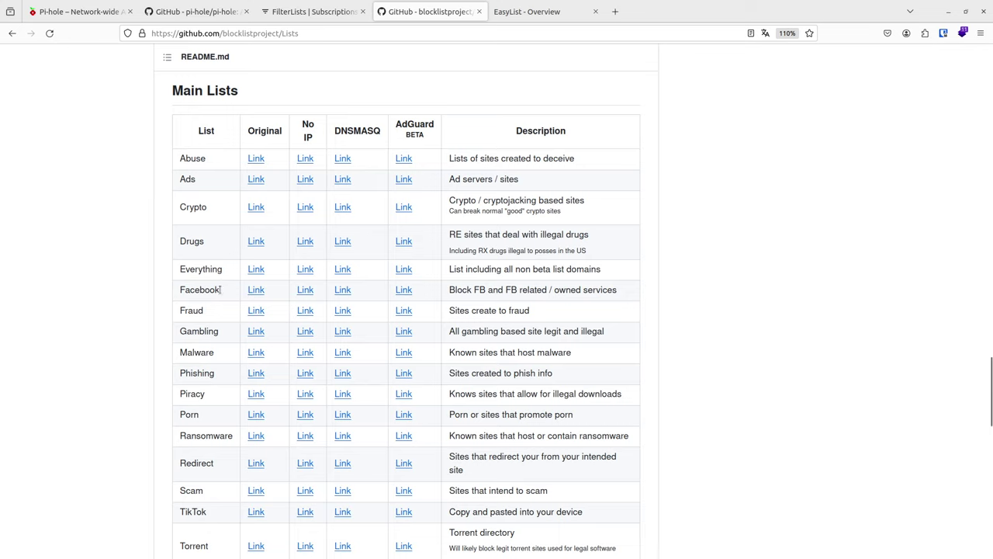
{"action": "left_click_drag", "start_coordinate": [263, 293], "coordinate": [236, 292]}
{"action": "left_click_drag", "start_coordinate": [270, 441], "coordinate": [241, 415]}
{"action": "scroll", "coordinate": [224, 391], "scroll_direction": "down", "scroll_amount": 3}
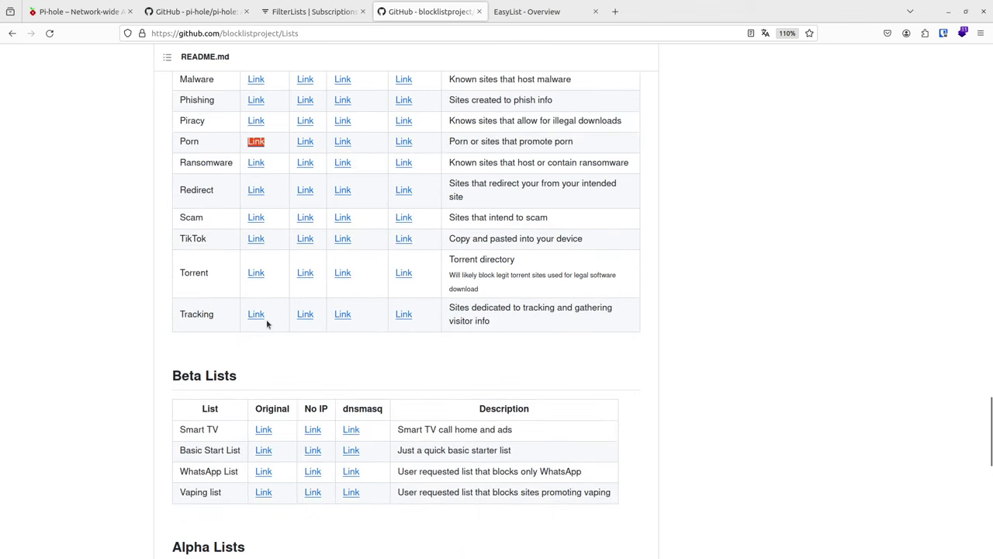
{"action": "left_click_drag", "start_coordinate": [268, 321], "coordinate": [231, 321]}
Step: Scroll through the Beta, Alpha and Deprecated tables, then switch to the EasyList overview page
{"action": "scroll", "coordinate": [273, 273], "scroll_direction": "down", "scroll_amount": 3}
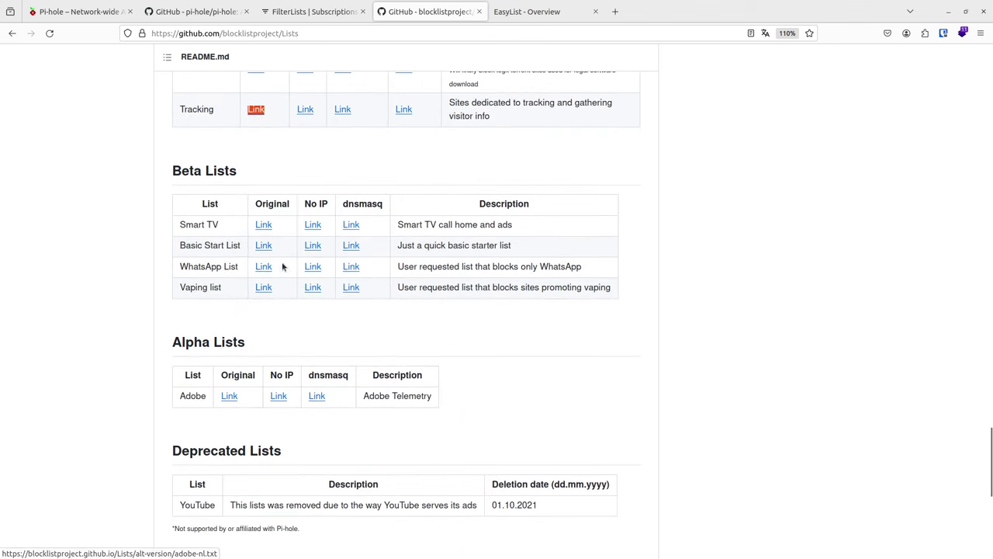
{"action": "left_click_drag", "start_coordinate": [283, 269], "coordinate": [256, 269]}
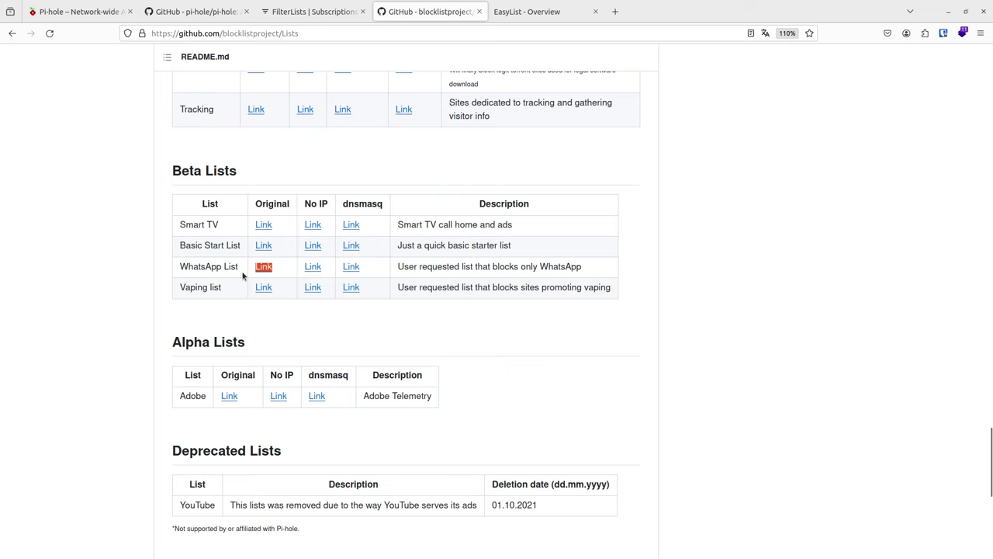
{"action": "scroll", "coordinate": [234, 308], "scroll_direction": "down", "scroll_amount": 1}
{"action": "scroll", "coordinate": [233, 308], "scroll_direction": "down", "scroll_amount": 4}
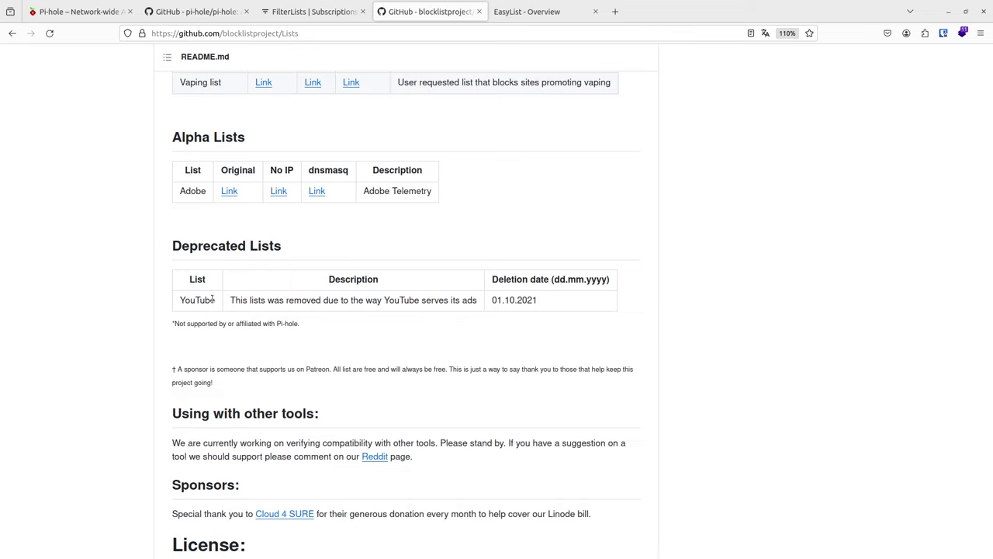
{"action": "scroll", "coordinate": [211, 298], "scroll_direction": "down", "scroll_amount": 3}
{"action": "scroll", "coordinate": [210, 299], "scroll_direction": "up", "scroll_amount": 2}
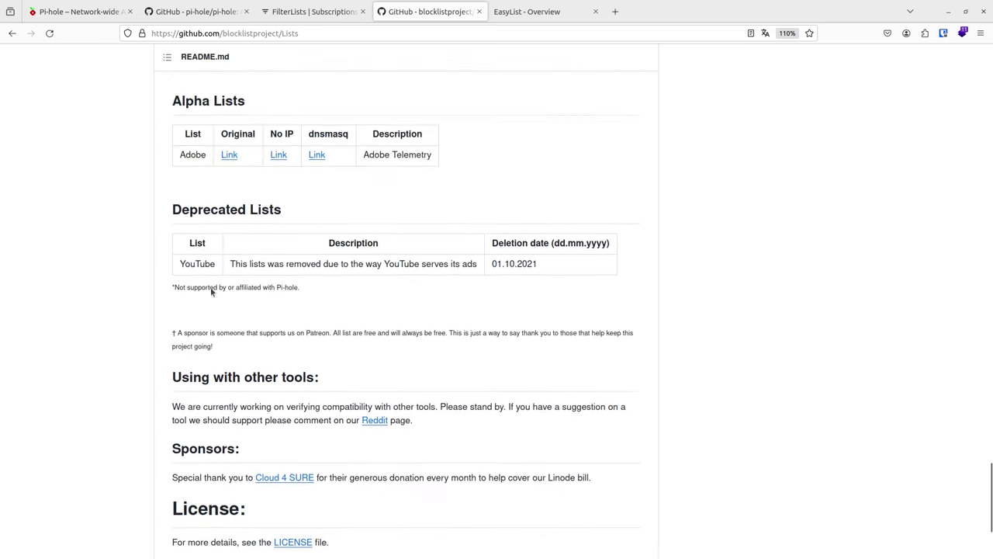
{"action": "left_click", "coordinate": [525, 12]}
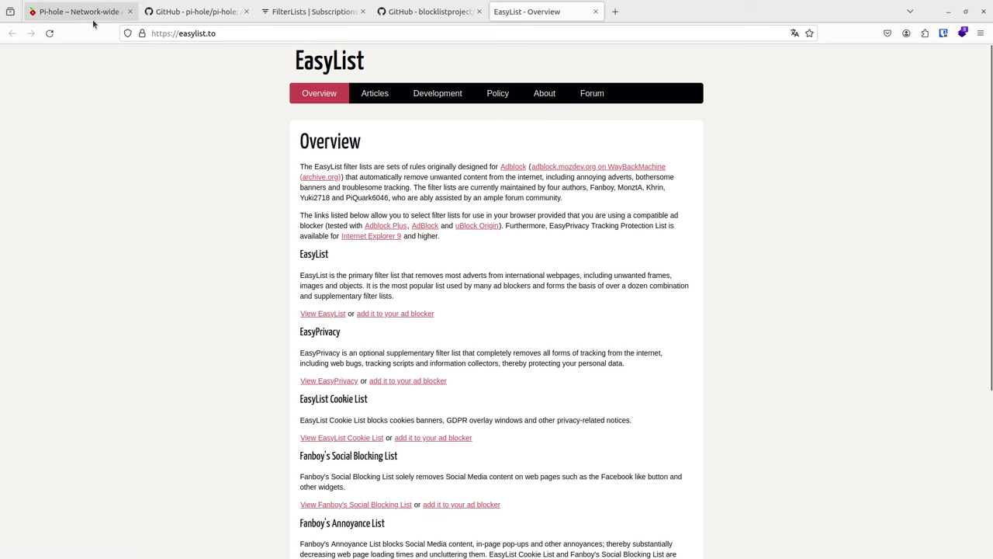
Step: Switch to the Pi-hole – Network-wide website tab showing the install steps
{"action": "left_click", "coordinate": [93, 13]}
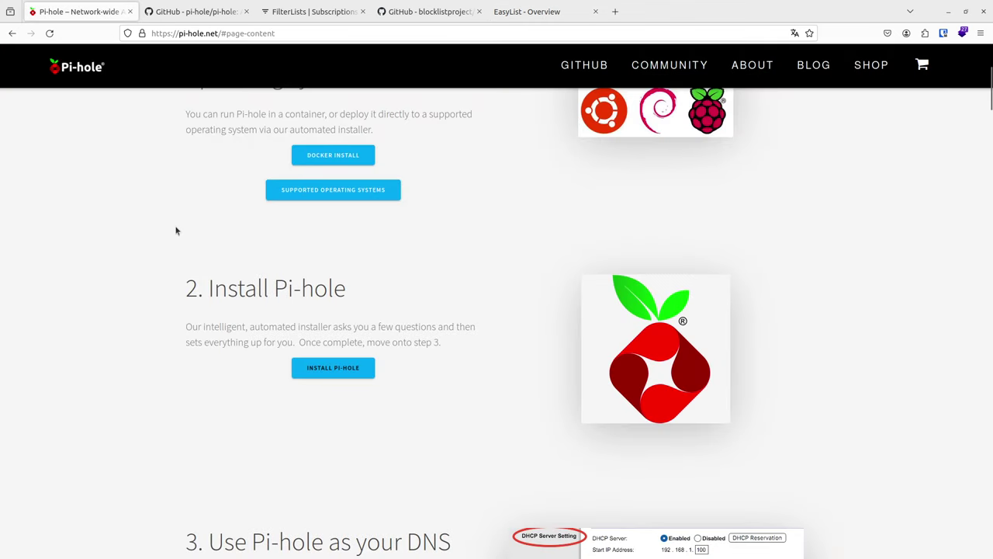
Step: Acknowledge the kernel upgrade notice and confirm the service restarts on the server, then return to Firefox
{"action": "key", "text": "alt+Tab"}
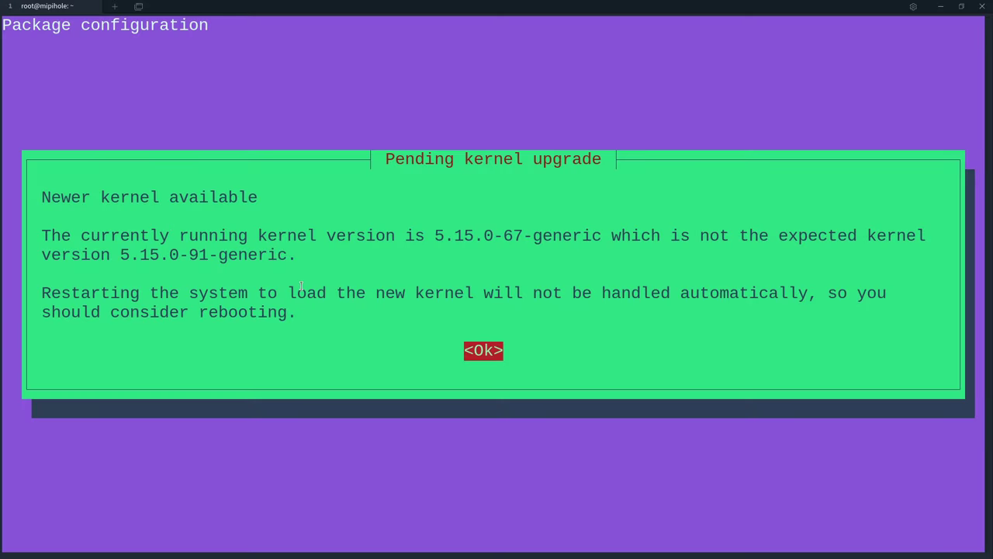
{"action": "key", "text": "Return"}
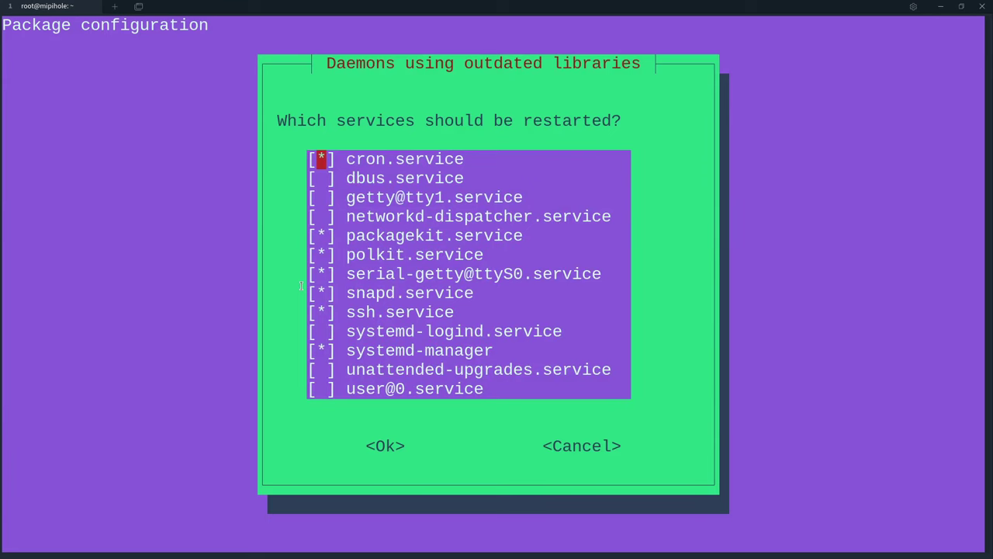
{"action": "key", "text": "Tab"}
{"action": "key", "text": "Return"}
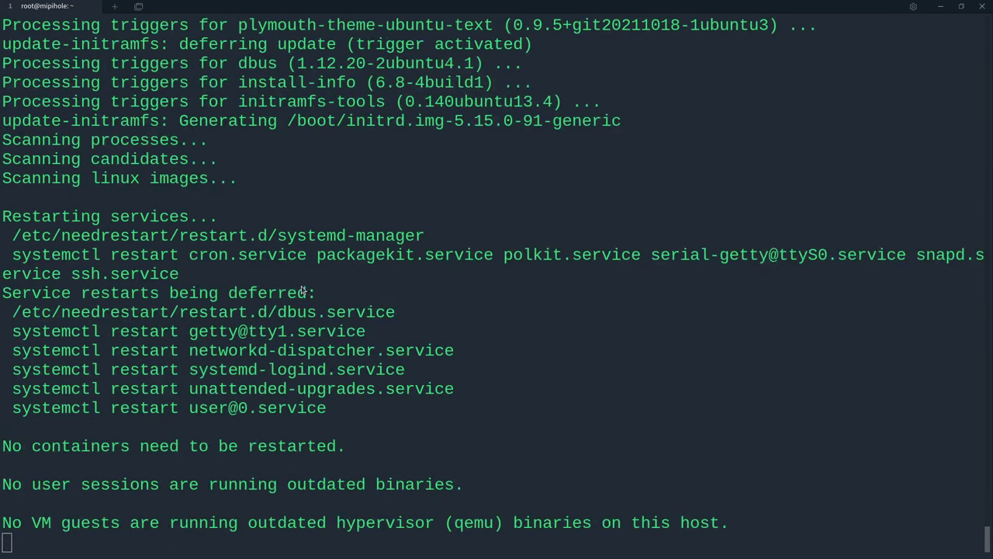
{"action": "key", "text": "alt+Tab"}
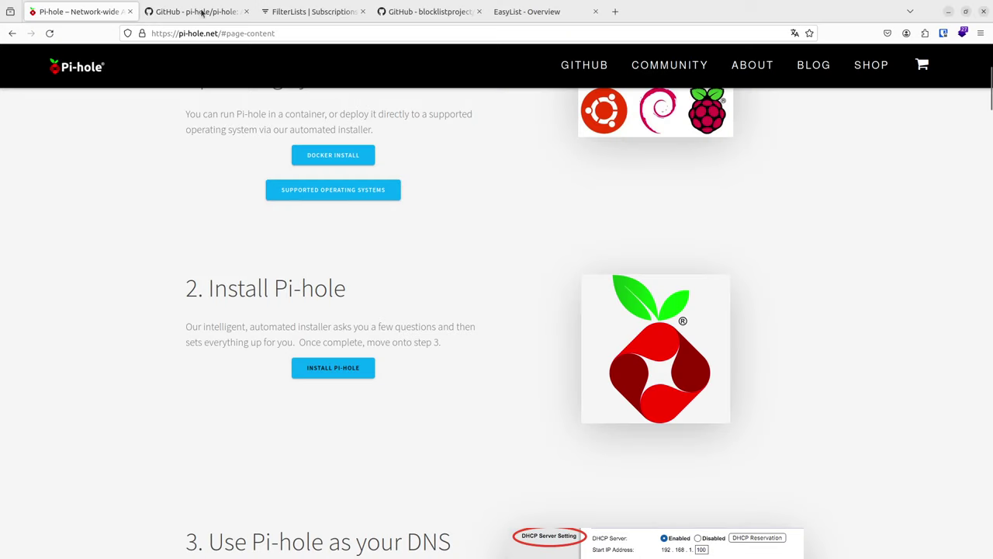
Step: Select the curl -sSL one-step install command in the Pi-hole GitHub README, then go to the terminal
{"action": "left_click", "coordinate": [198, 11]}
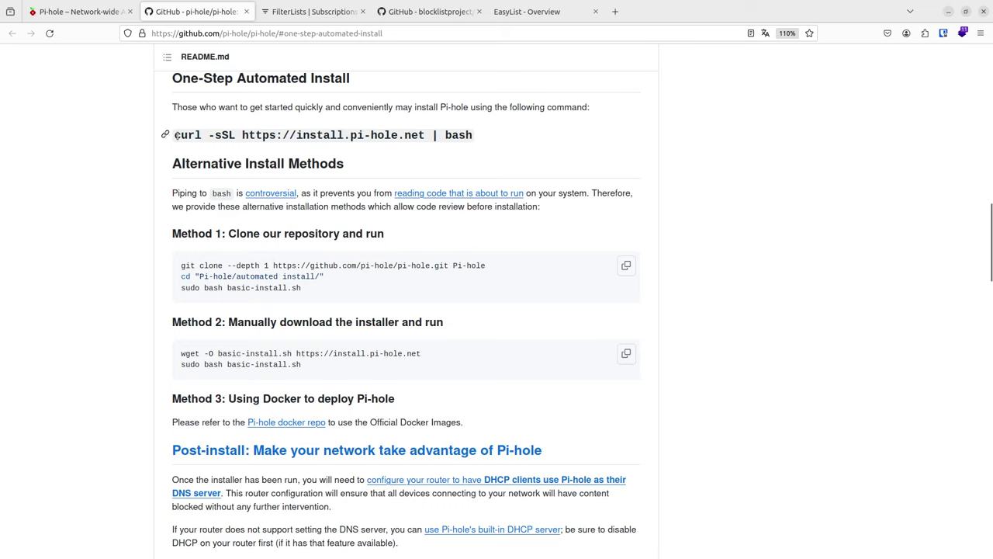
{"action": "left_click_drag", "start_coordinate": [175, 135], "coordinate": [473, 142]}
{"action": "key", "text": "ctrl+c"}
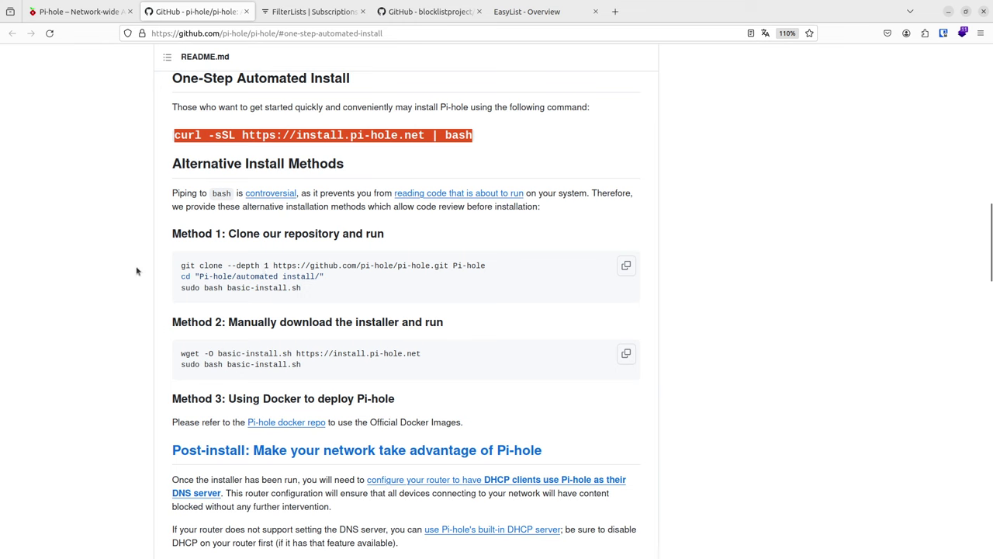
{"action": "key", "text": "ctrl+alt+t"}
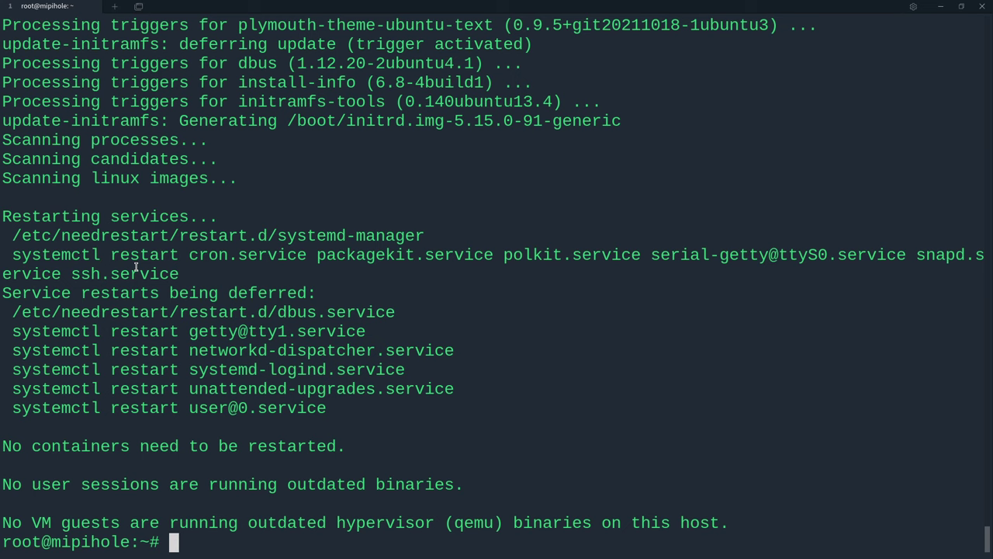
Step: Try installing the packages 'netstat' and then 'nettools' with apt
{"action": "type", "text": "apt "}
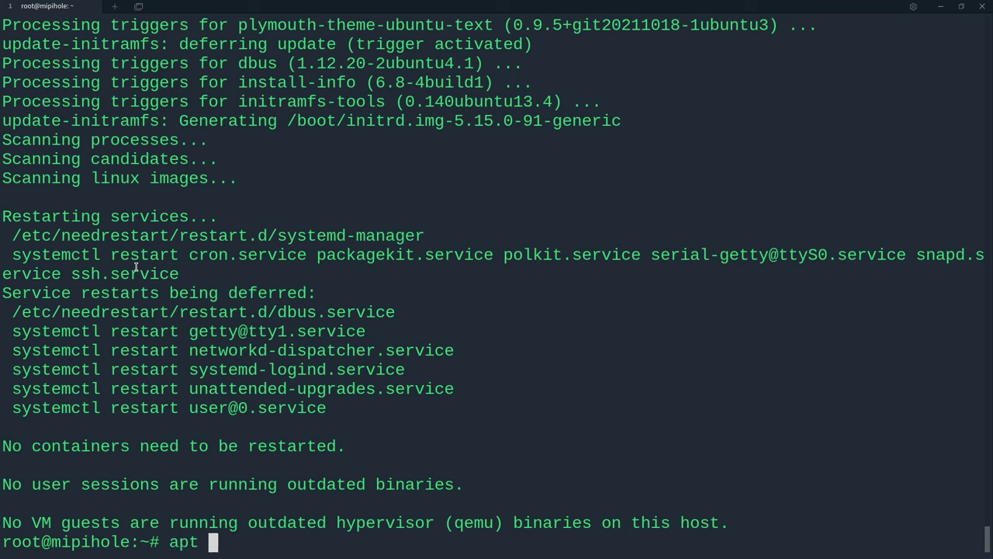
{"action": "type", "text": "install "}
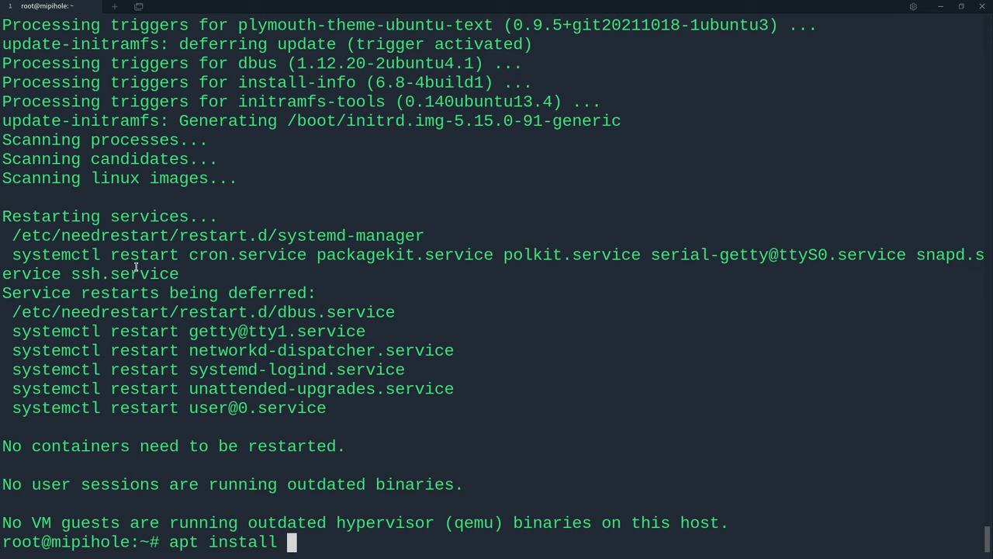
{"action": "type", "text": "netstat"}
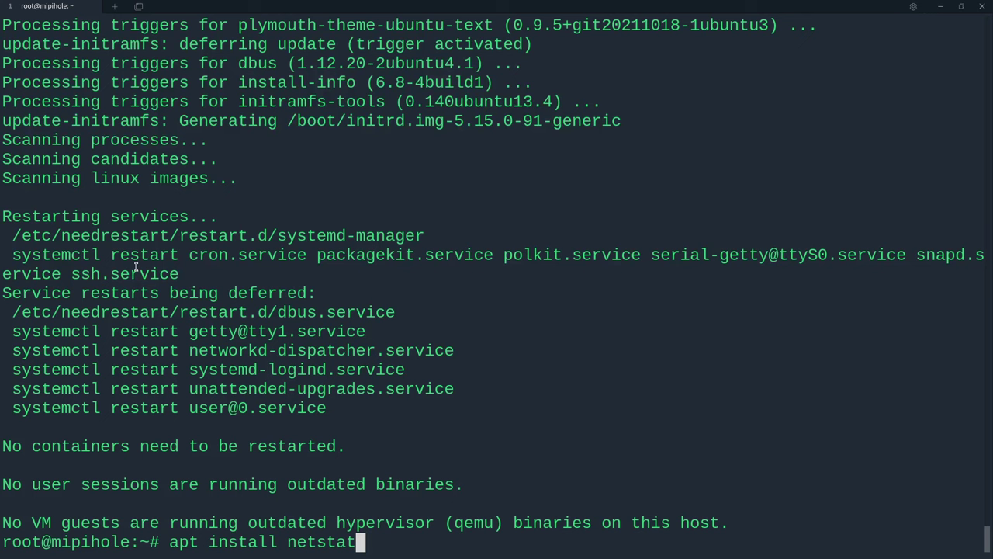
{"action": "key", "text": "Return"}
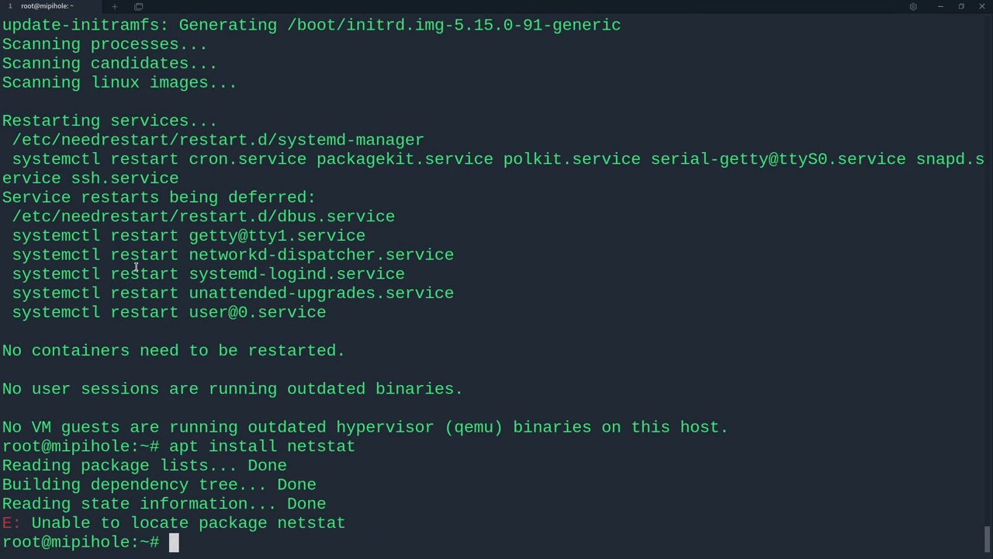
{"action": "type", "text": "nets"}
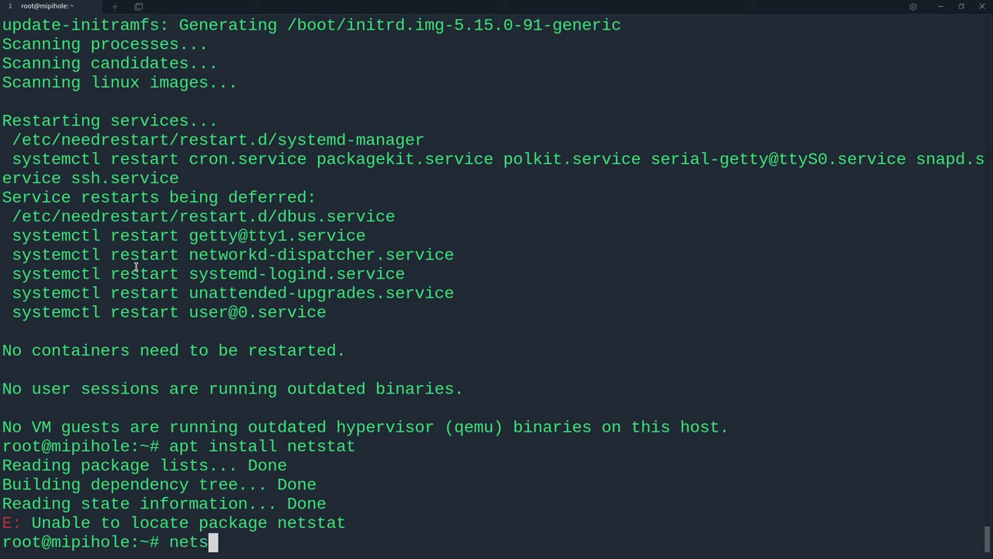
{"action": "type", "text": "t"}
{"action": "key", "text": "BackSpace"}
{"action": "key", "text": "BackSpace"}
{"action": "key", "text": "BackSpace"}
{"action": "key", "text": "BackSpace"}
{"action": "key", "text": "BackSpace"}
{"action": "key", "text": "Up"}
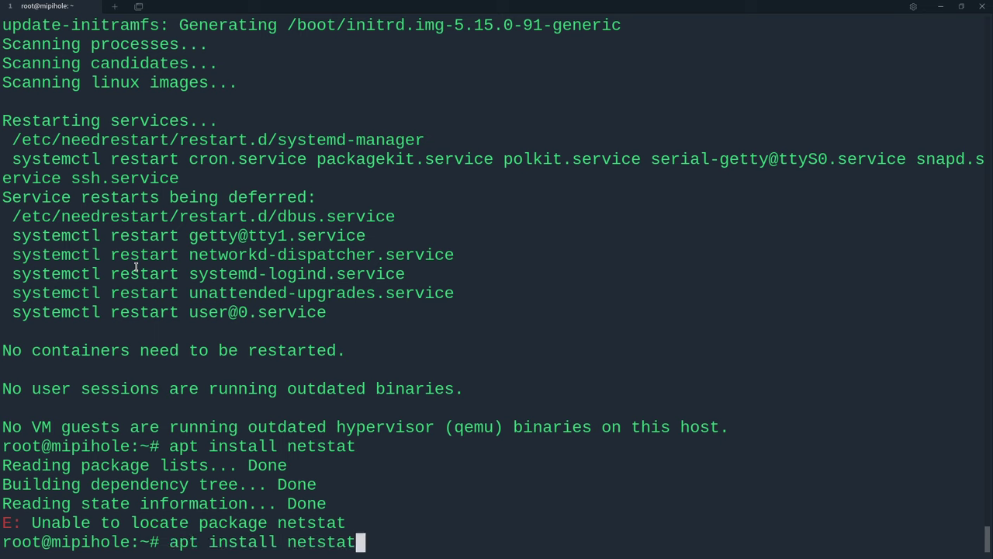
{"action": "key", "text": "BackSpace"}
{"action": "key", "text": "BackSpace"}
{"action": "key", "text": "BackSpace"}
{"action": "key", "text": "BackSpace"}
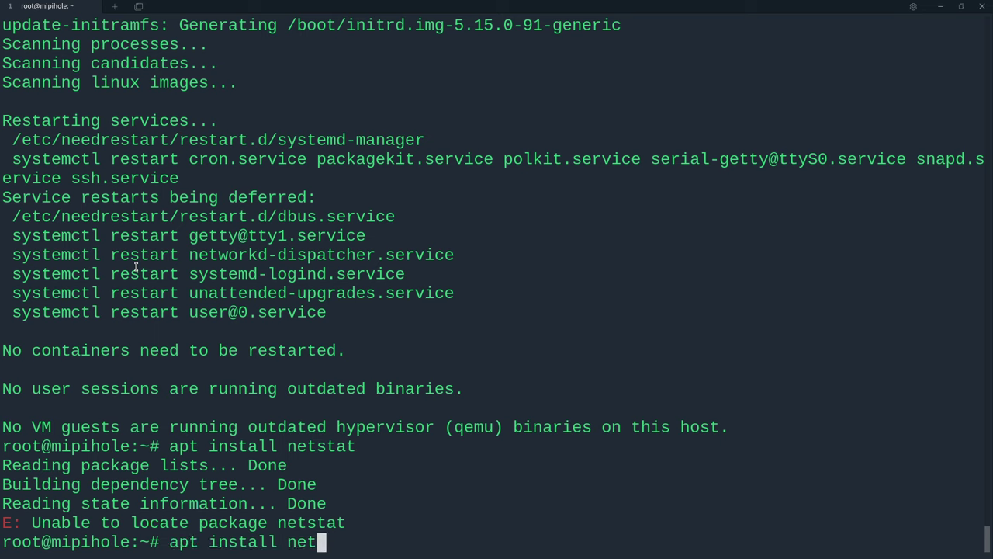
{"action": "type", "text": "too"}
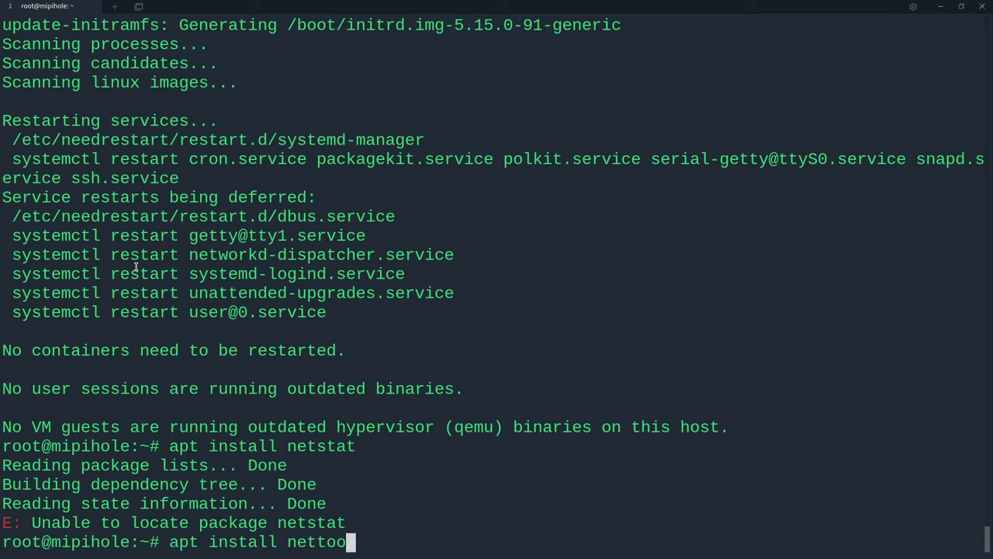
{"action": "type", "text": "ls"}
{"action": "key", "text": "Return"}
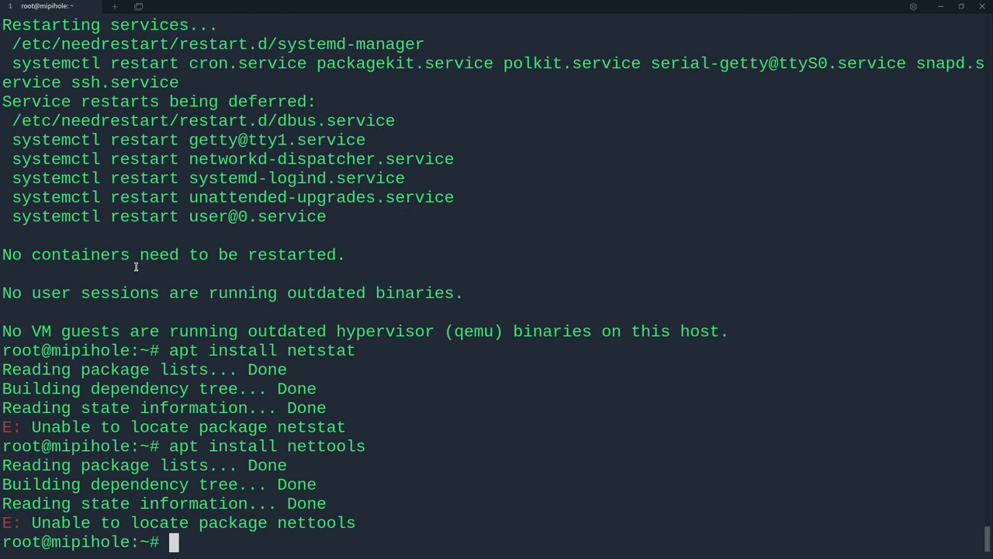
Step: Install the net-tools package, dismissing the kernel notice without restarting any services
{"action": "key", "text": "Up"}
{"action": "key", "text": "Left"}
{"action": "key", "text": "Left"}
{"action": "key", "text": "Left"}
{"action": "key", "text": "Left"}
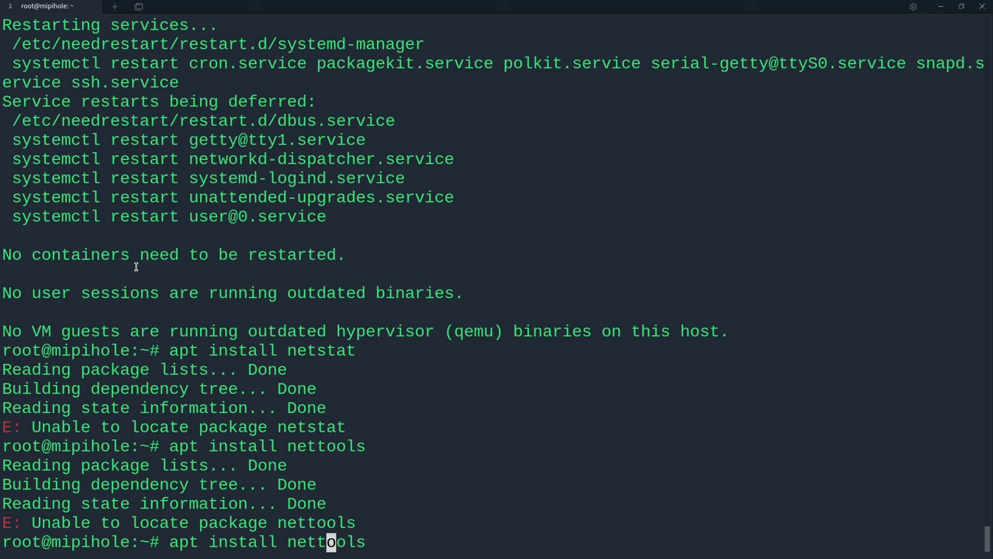
{"action": "key", "text": "Left"}
{"action": "type", "text": "-"}
{"action": "key", "text": "Return"}
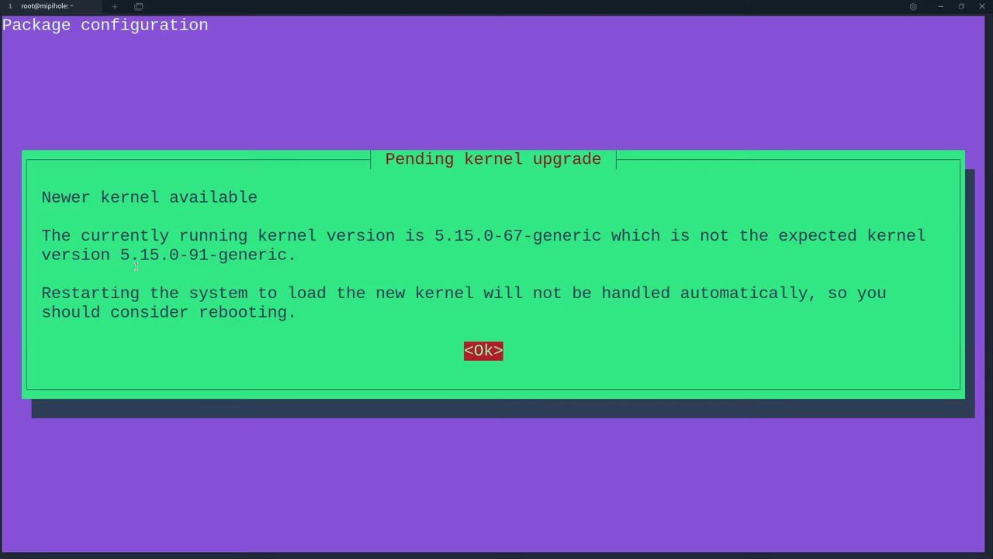
{"action": "key", "text": "Return"}
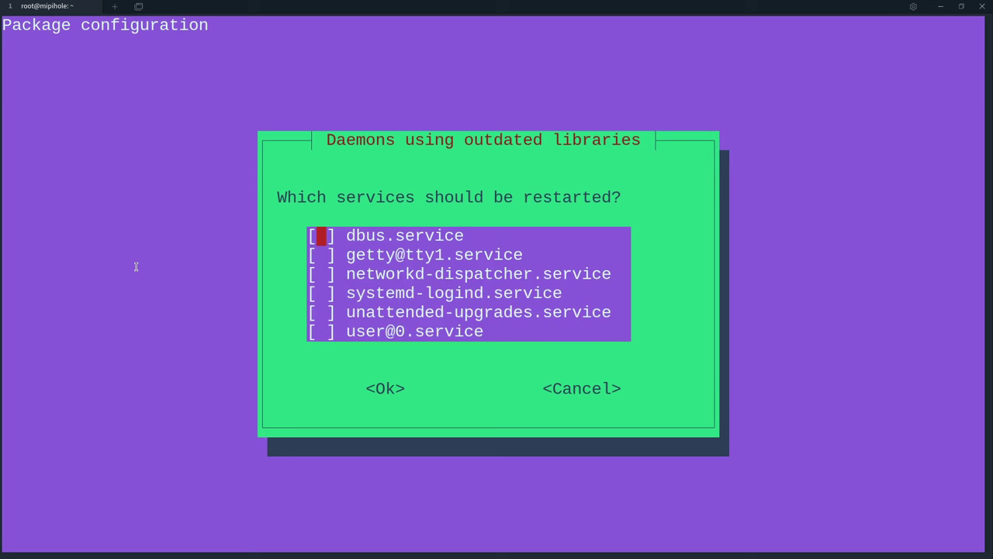
{"action": "key", "text": "Return"}
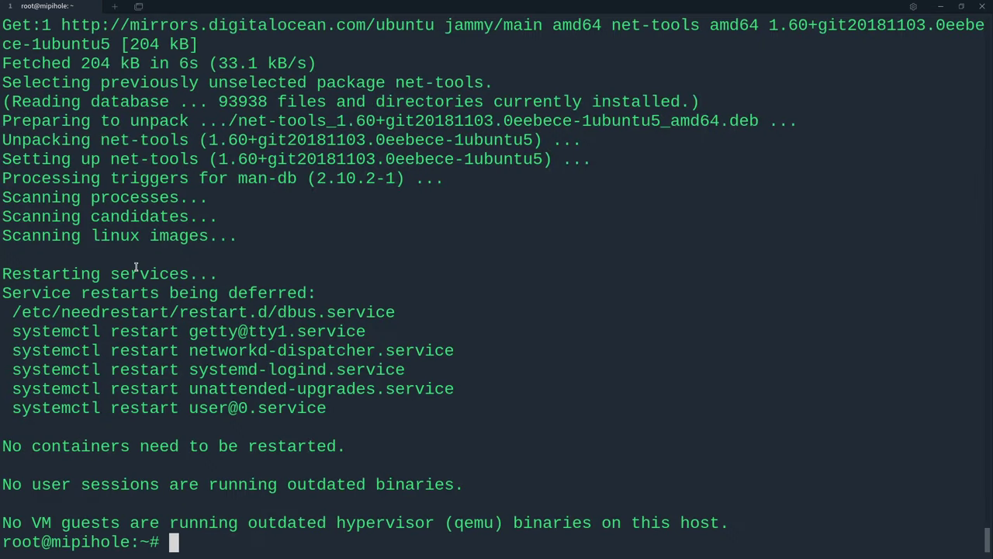
Step: Show the interface table with netstat -i and listening ports with netstat -ntlp, then clear the screen
{"action": "type", "text": "netstat "}
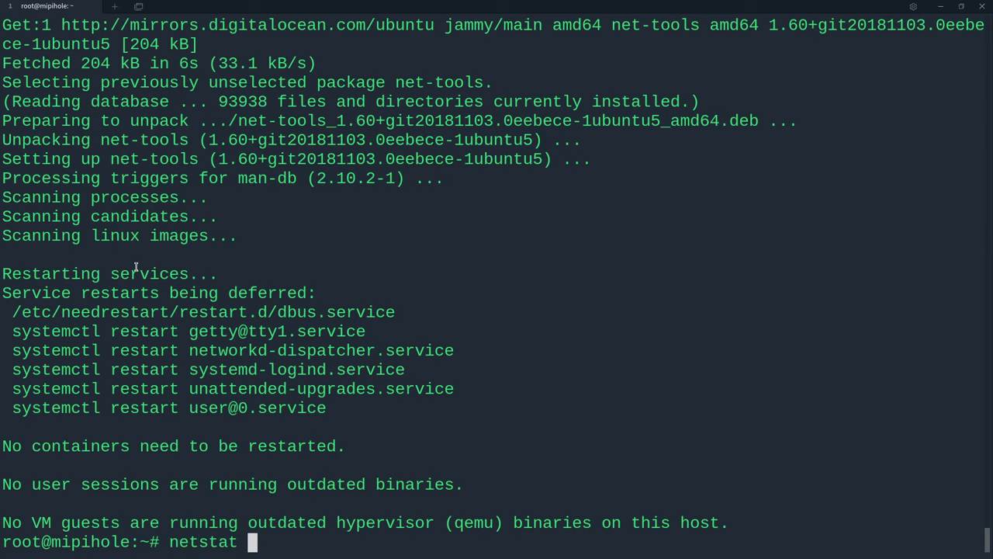
{"action": "type", "text": "-i"}
{"action": "key", "text": "Return"}
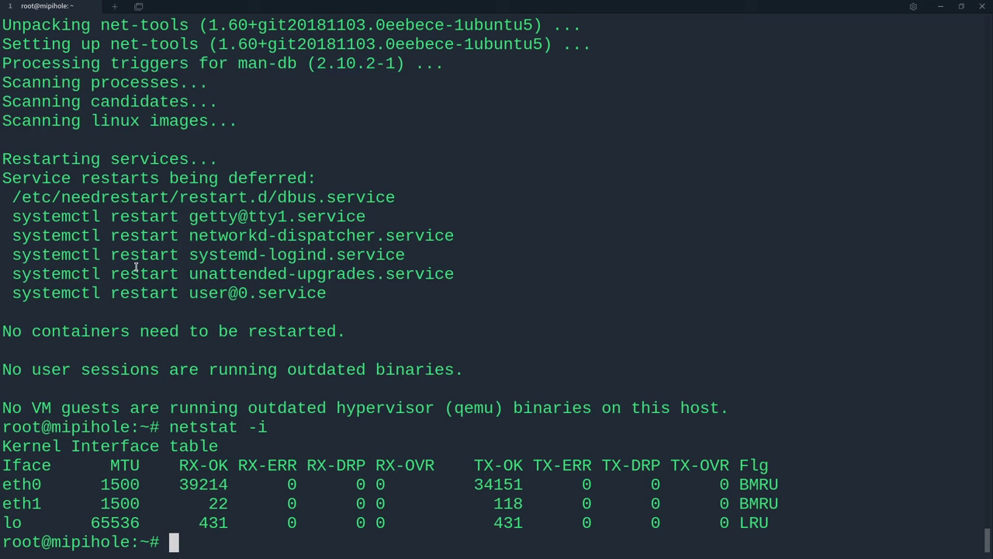
{"action": "key", "text": "Up"}
{"action": "key", "text": "BackSpace"}
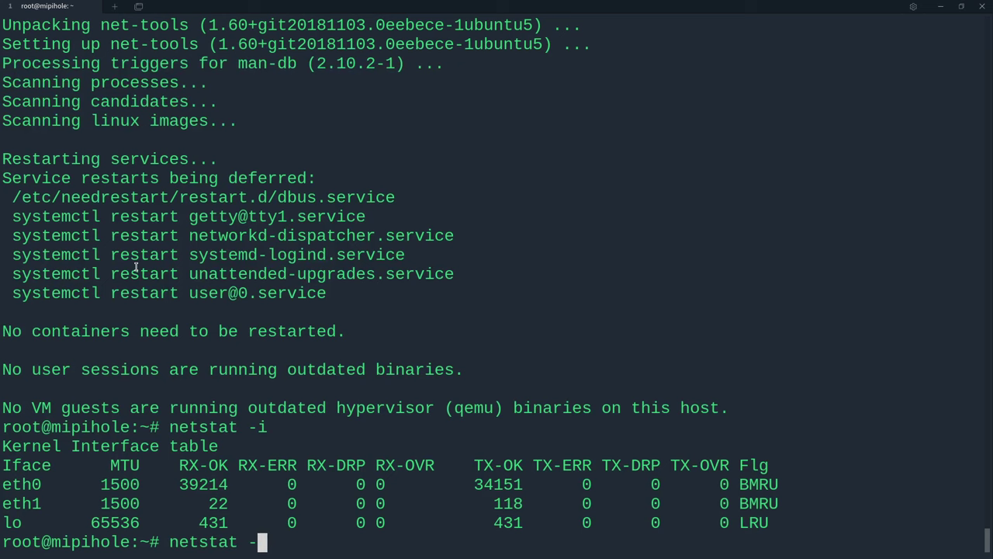
{"action": "type", "text": "ntlp"}
{"action": "key", "text": "Return"}
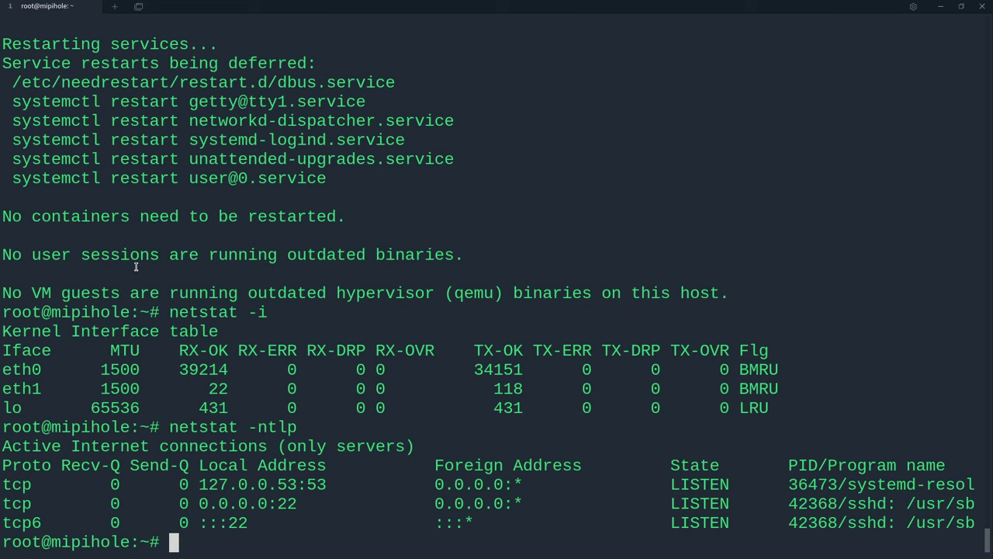
{"action": "key", "text": "ctrl+l"}
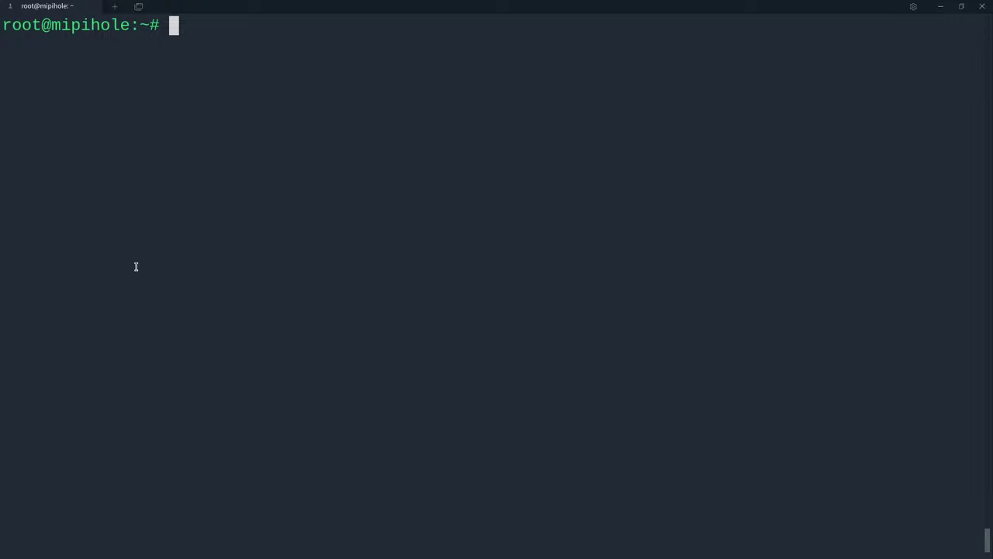
{"action": "key", "text": "ctrl+v"}
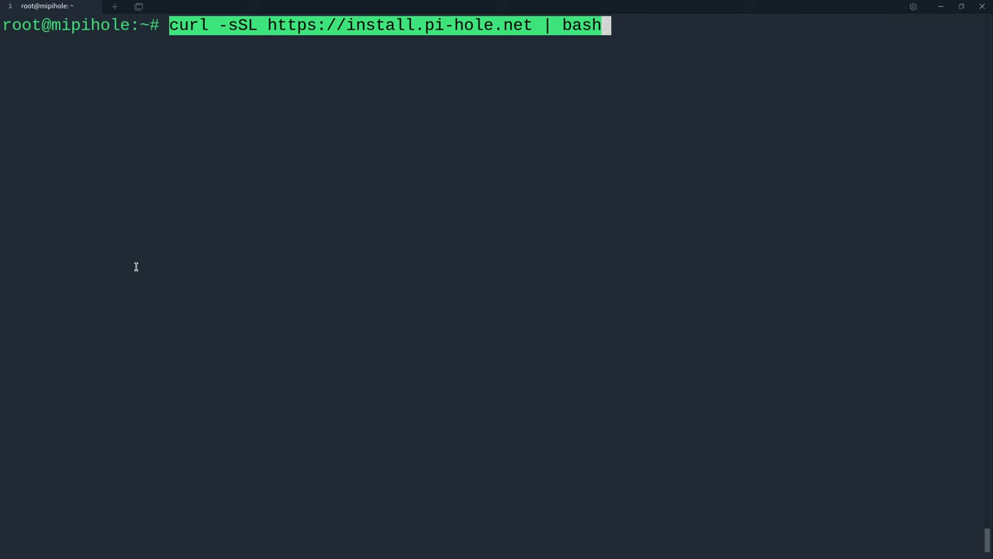
{"action": "key", "text": "Return"}
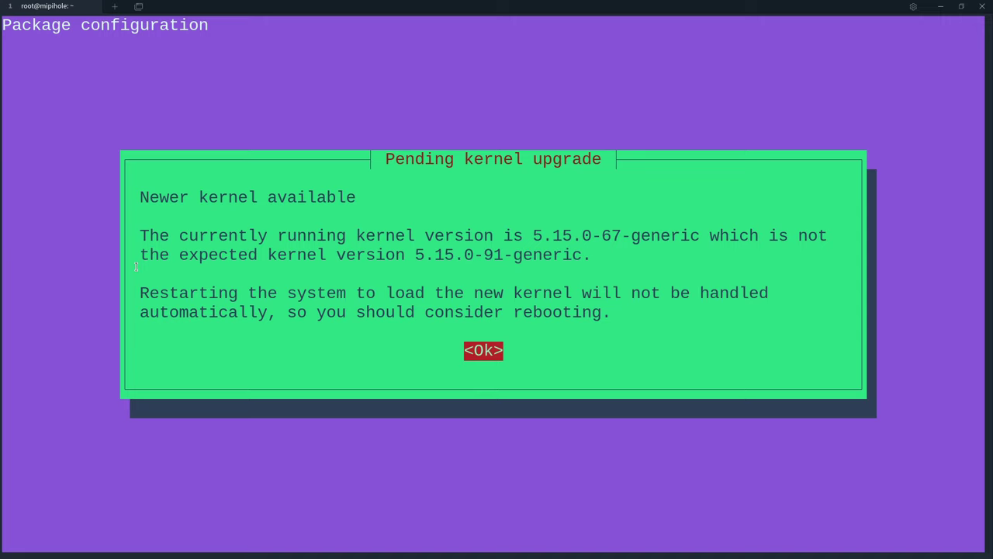
Step: Dismiss the kernel upgrade notices and close the daemon restart list with no services ticked
{"action": "key", "text": "Return"}
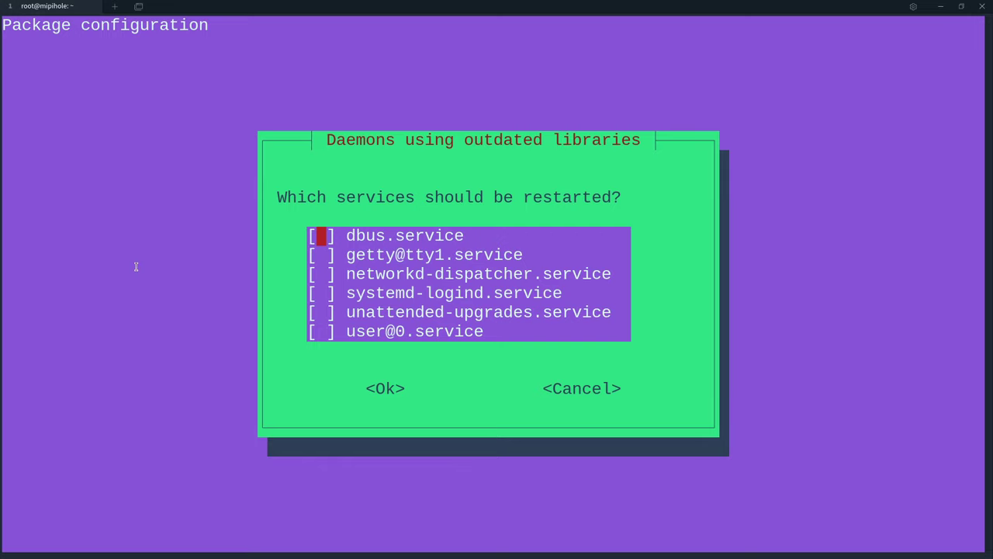
{"action": "key", "text": "Return"}
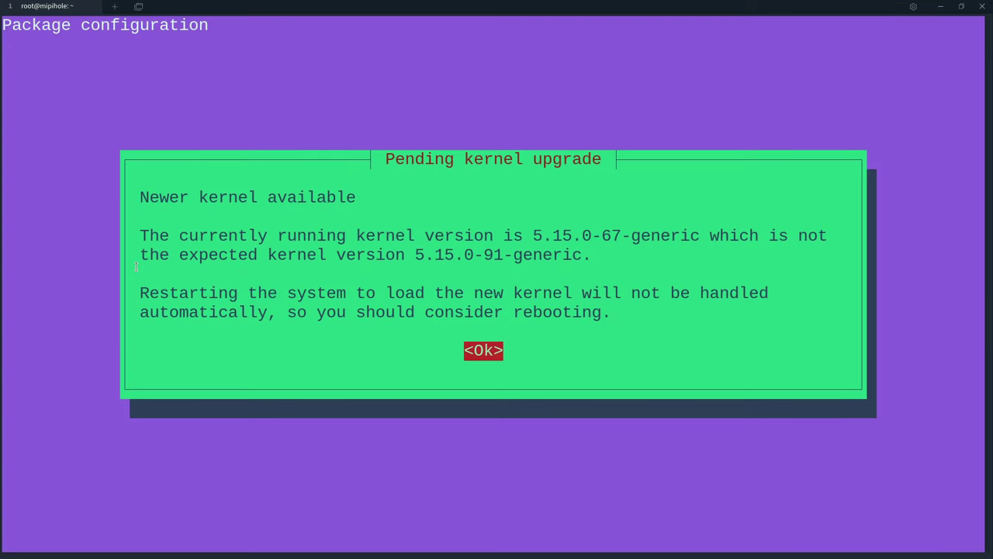
{"action": "key", "text": "Return"}
{"action": "key", "text": "Return"}
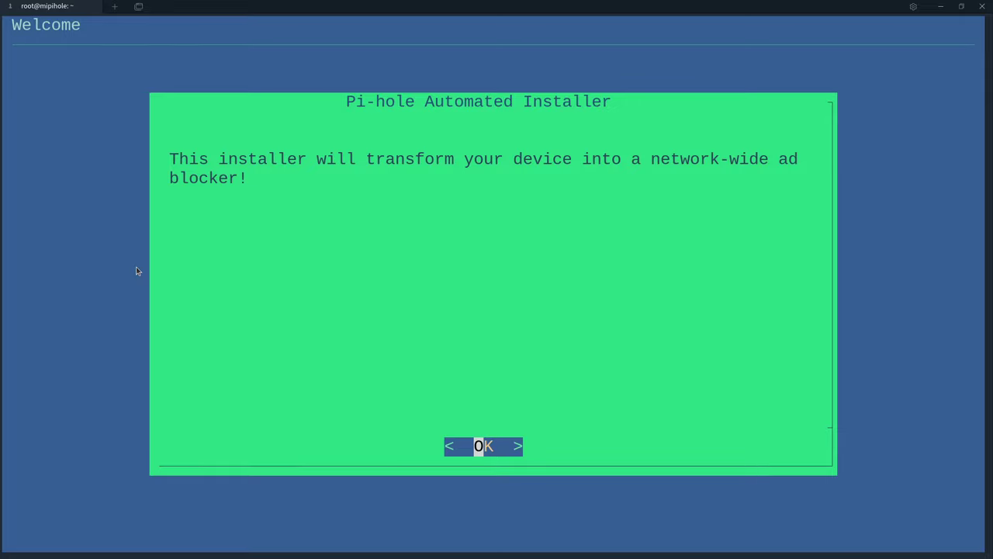
Step: Acknowledge the welcome and donation screens, continue past the static IP warning, and keep eth0 selected
{"action": "key", "text": "Return"}
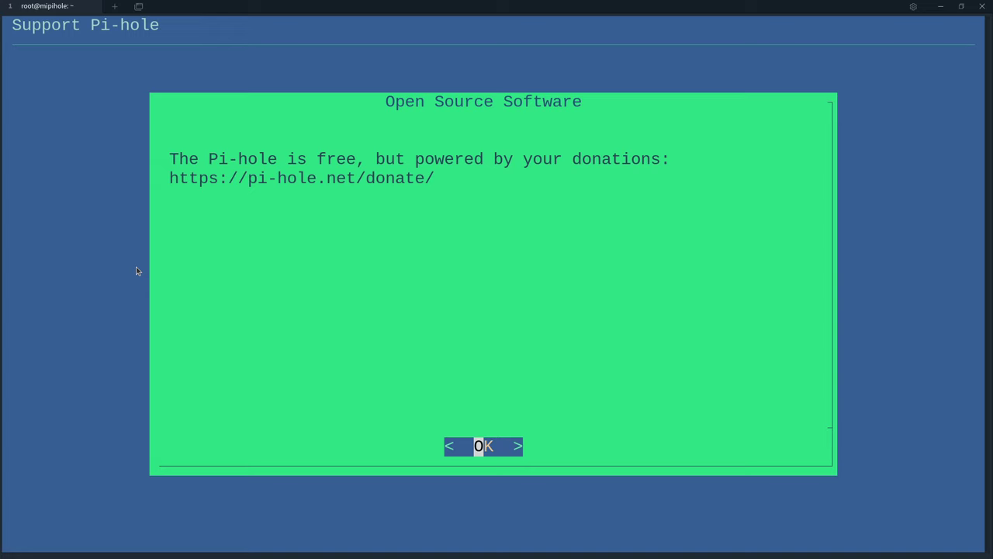
{"action": "key", "text": "Return"}
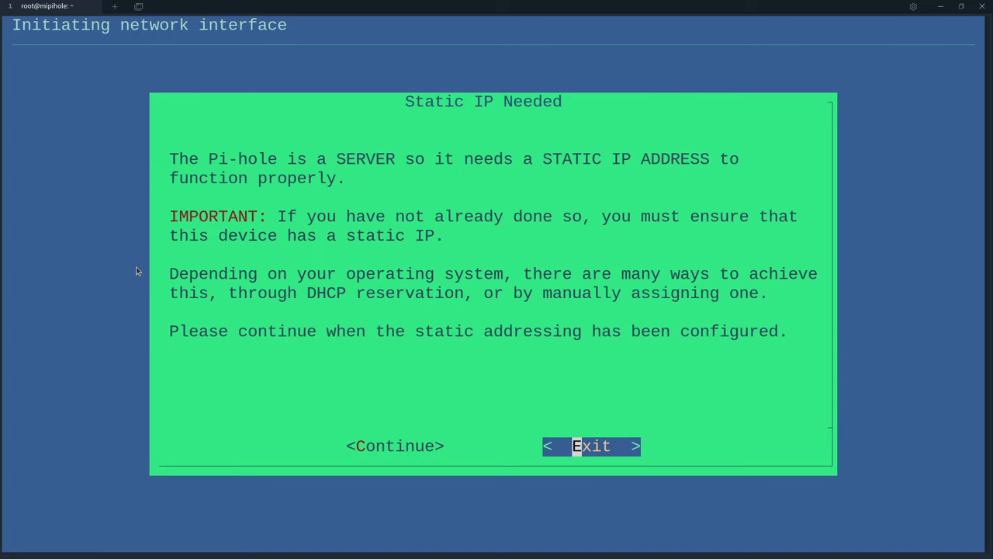
{"action": "key", "text": "Left"}
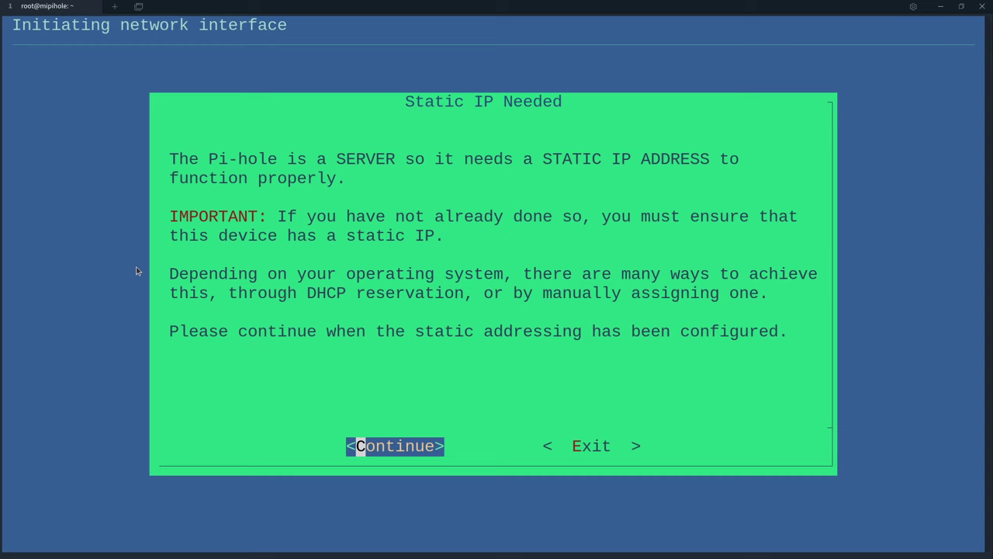
{"action": "key", "text": "Return"}
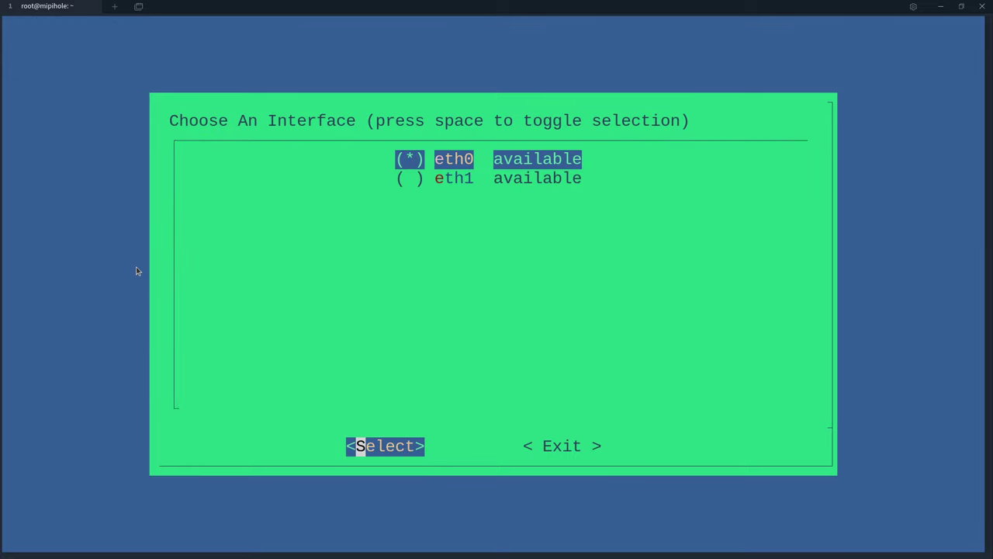
{"action": "key", "text": "Down"}
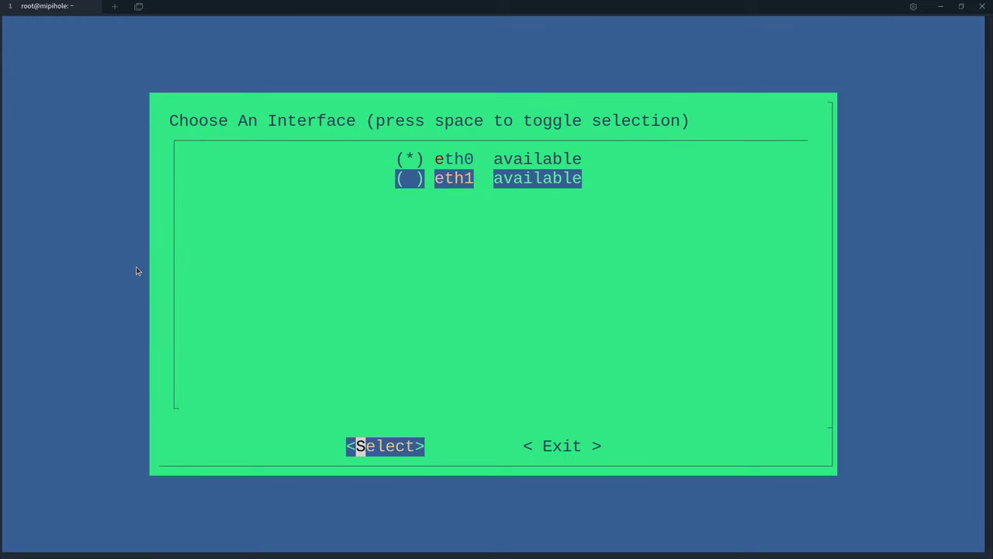
{"action": "key", "text": "Up"}
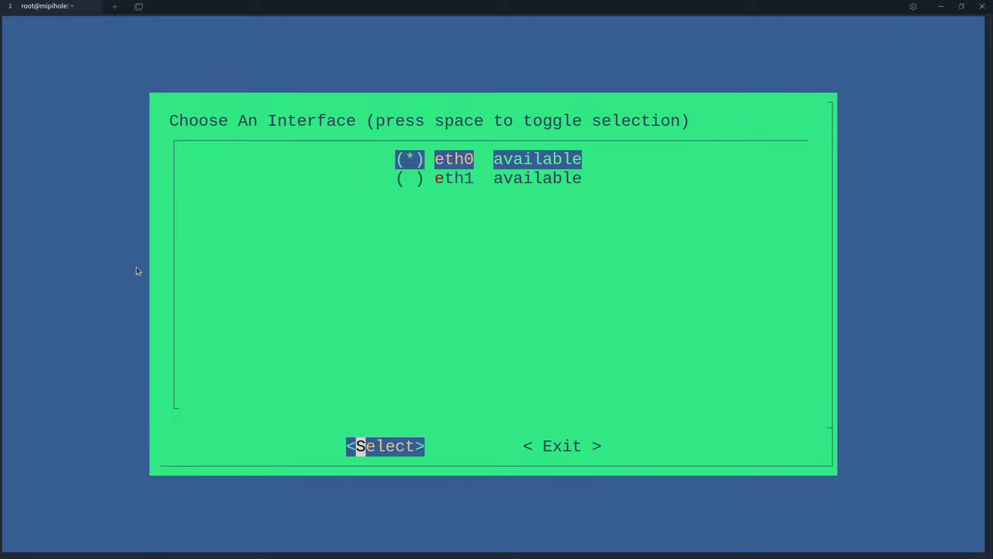
Step: In a new terminal tab, SSH into the server as root and log in
{"action": "left_click", "coordinate": [115, 8]}
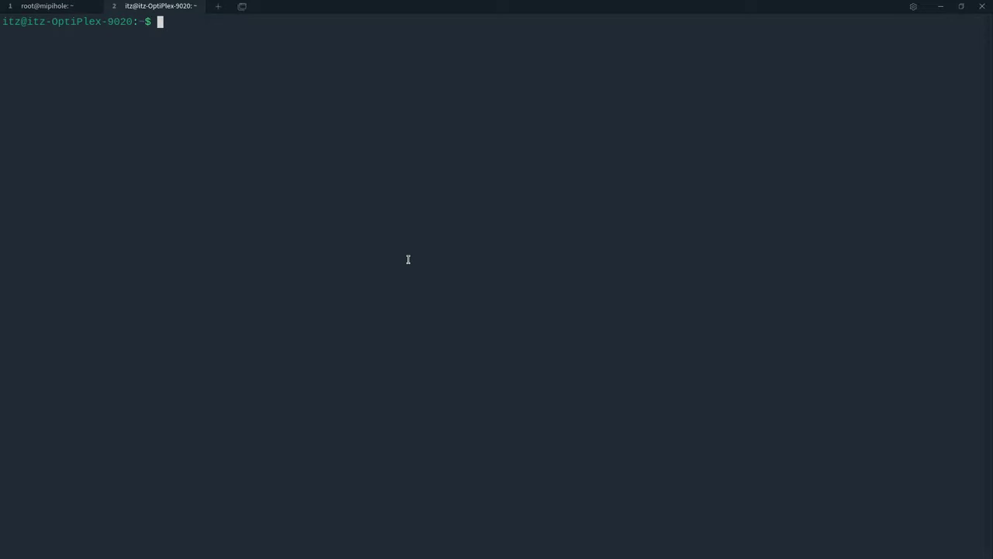
{"action": "type", "text": "ssh root@"}
{"action": "key", "text": "ctrl+shift+v"}
{"action": "key", "text": "Return"}
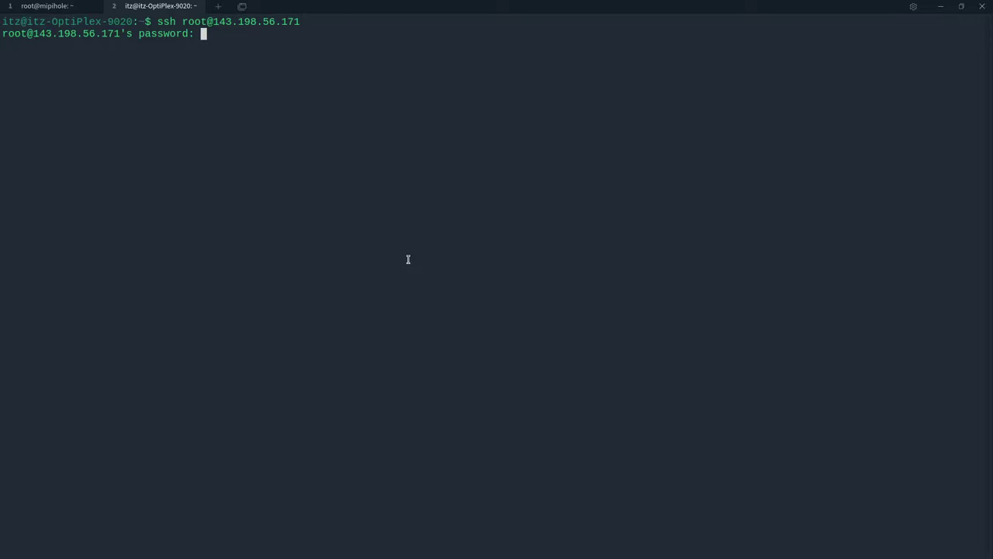
{"action": "key", "text": "Return"}
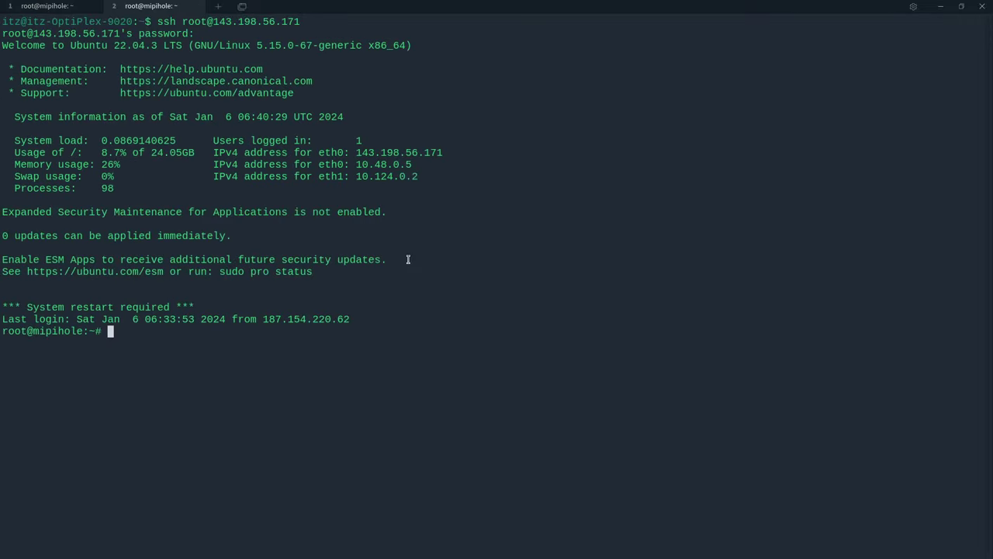
Step: Run ip a, select the eth0 address 143.198.56.171, and return to the installer tab
{"action": "type", "text": "ip a"}
{"action": "key", "text": "Return"}
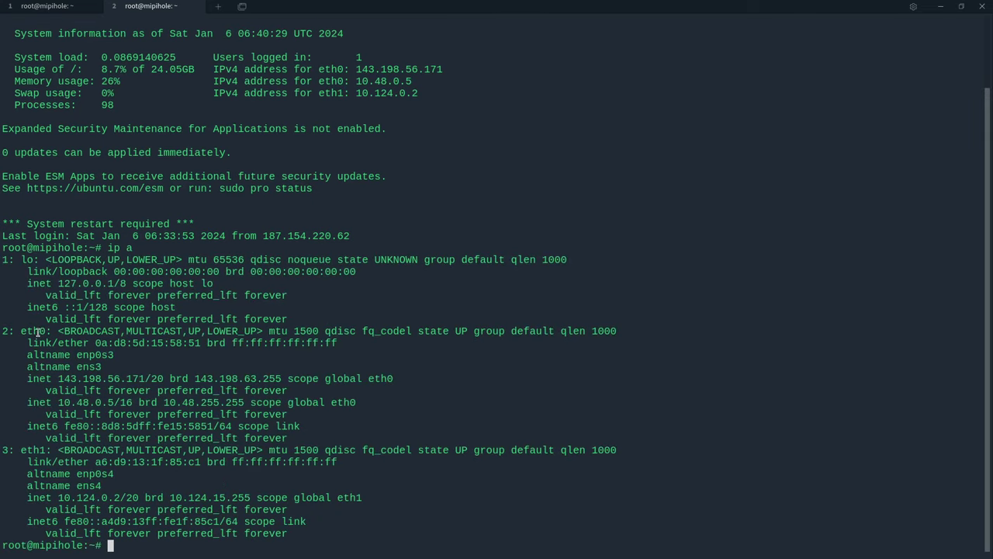
{"action": "left_click_drag", "start_coordinate": [56, 380], "coordinate": [144, 380]}
{"action": "key", "text": "ctrl+c"}
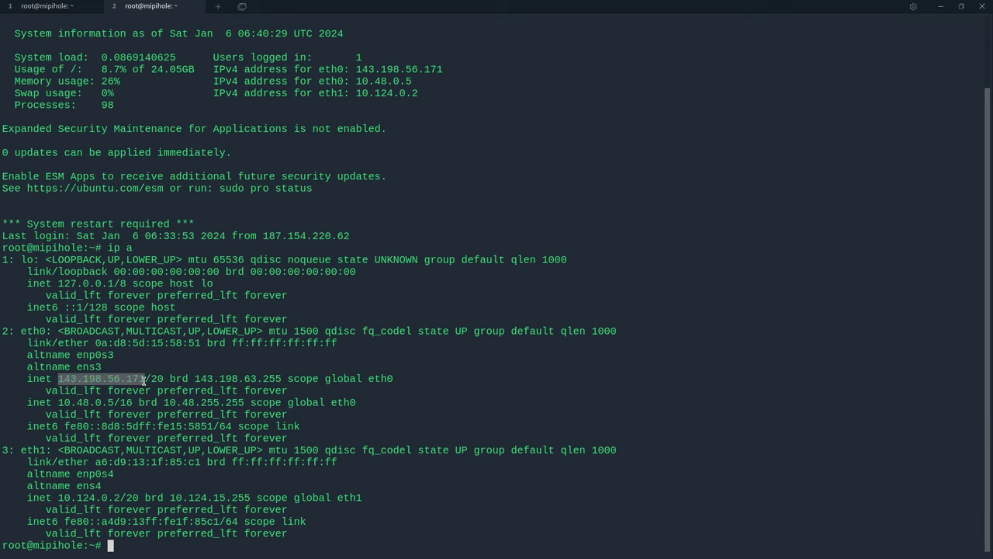
{"action": "left_click", "coordinate": [31, 7]}
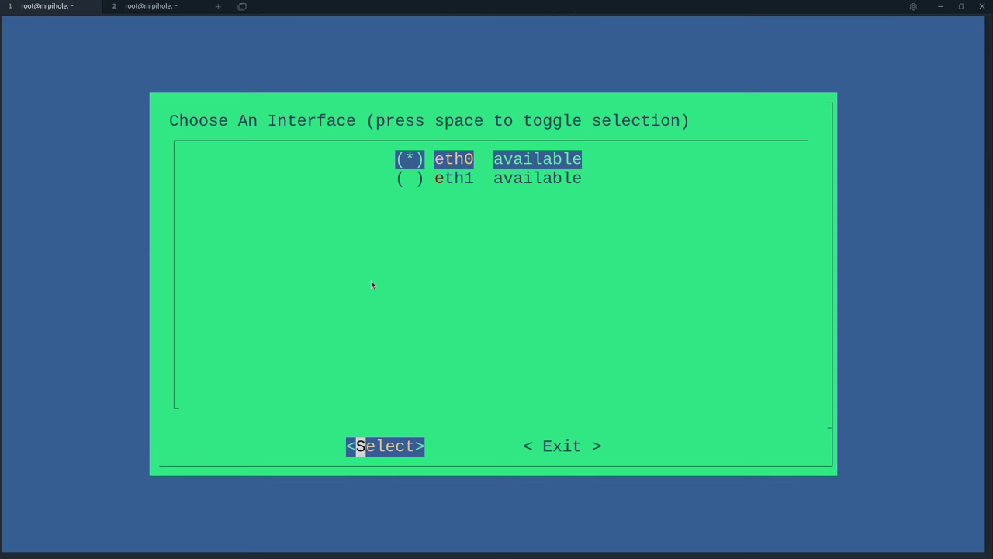
Step: Keep eth0 as the Pi-hole network interface
{"action": "key", "text": "Tab"}
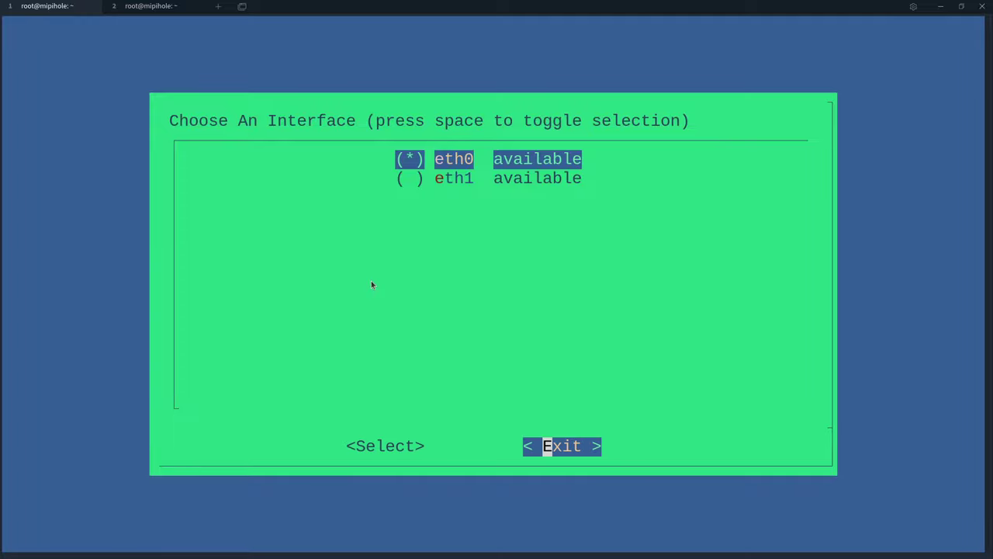
{"action": "key", "text": "Tab"}
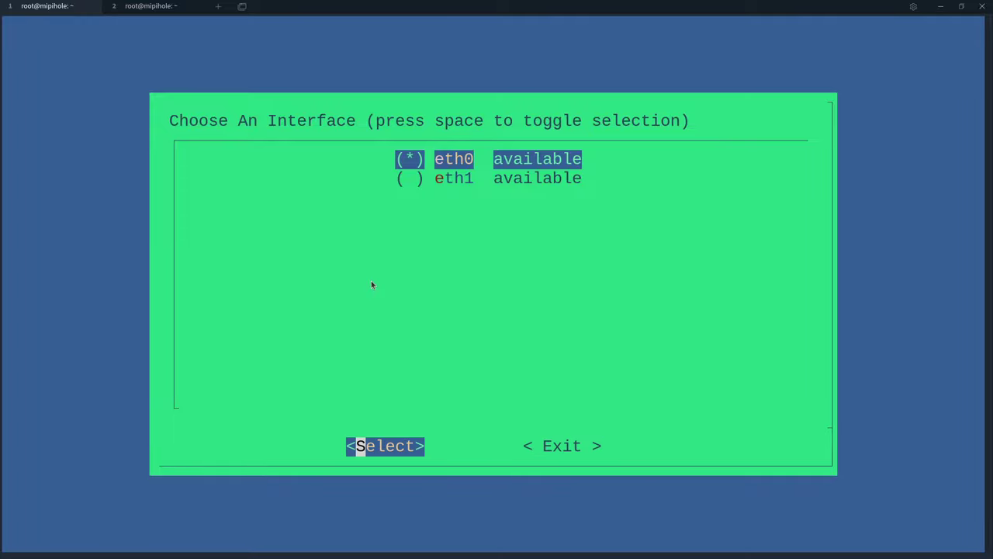
{"action": "key", "text": "Return"}
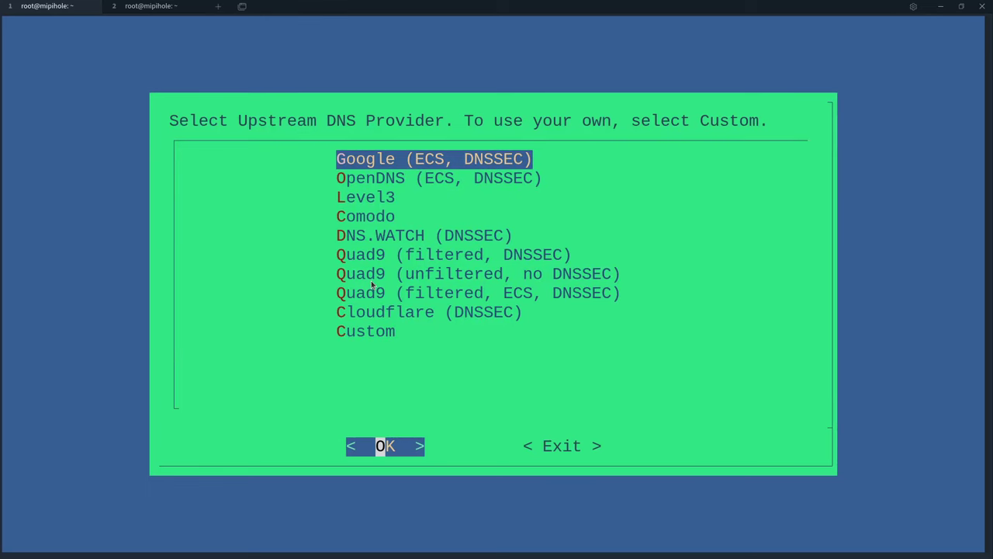
Step: Choose Cloudflare (DNSSEC) as the upstream DNS provider
{"action": "key", "text": "Down"}
{"action": "key", "text": "Down"}
{"action": "key", "text": "Down"}
{"action": "key", "text": "Down"}
{"action": "key", "text": "Down"}
{"action": "key", "text": "Down"}
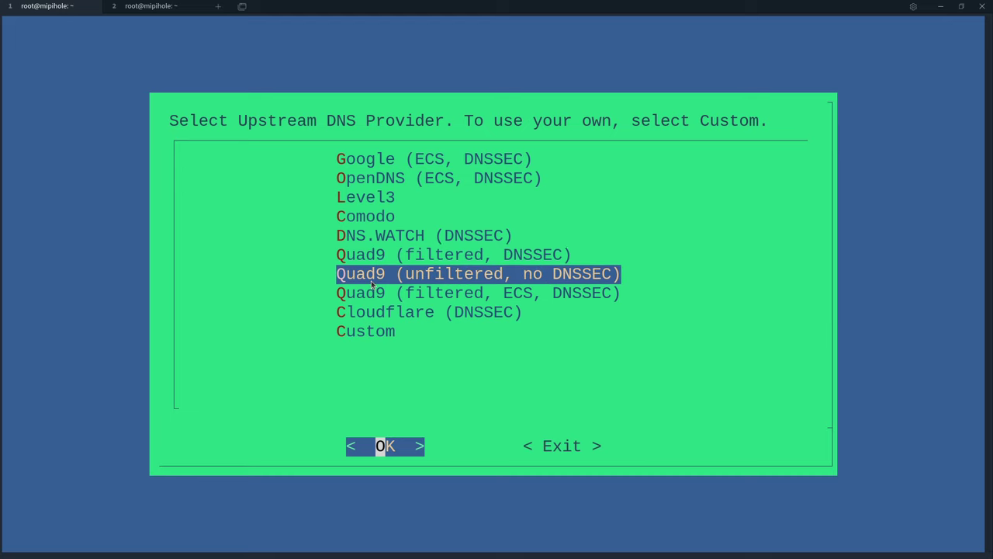
{"action": "key", "text": "Down"}
{"action": "key", "text": "Up"}
{"action": "key", "text": "Up"}
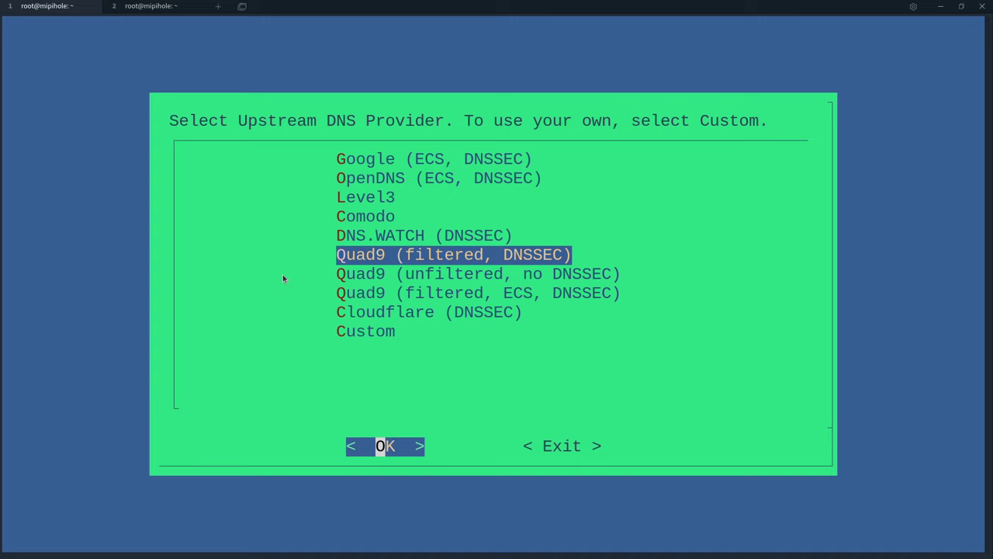
{"action": "key", "text": "Up"}
{"action": "key", "text": "Up"}
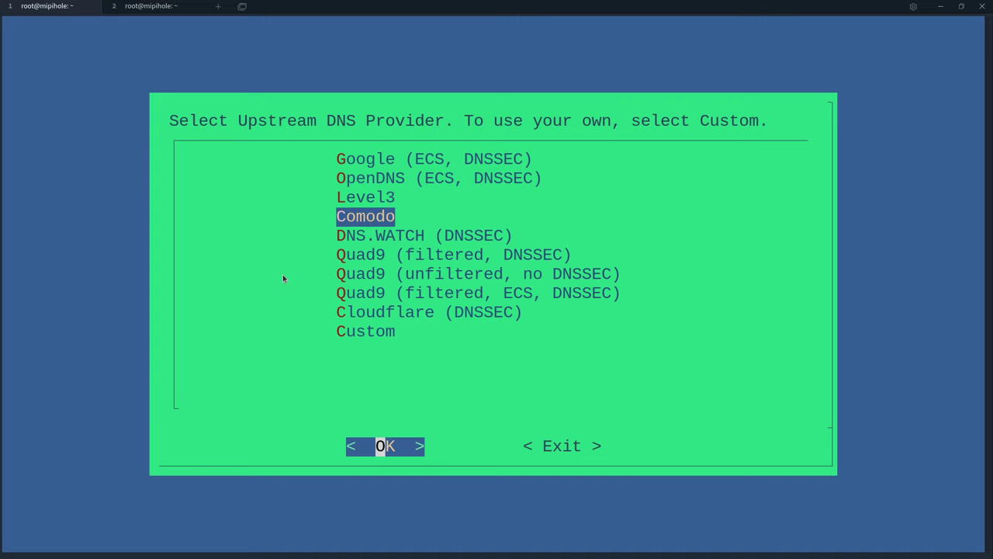
{"action": "key", "text": "Down"}
{"action": "key", "text": "Down"}
{"action": "key", "text": "Down"}
{"action": "key", "text": "Down"}
{"action": "key", "text": "Down"}
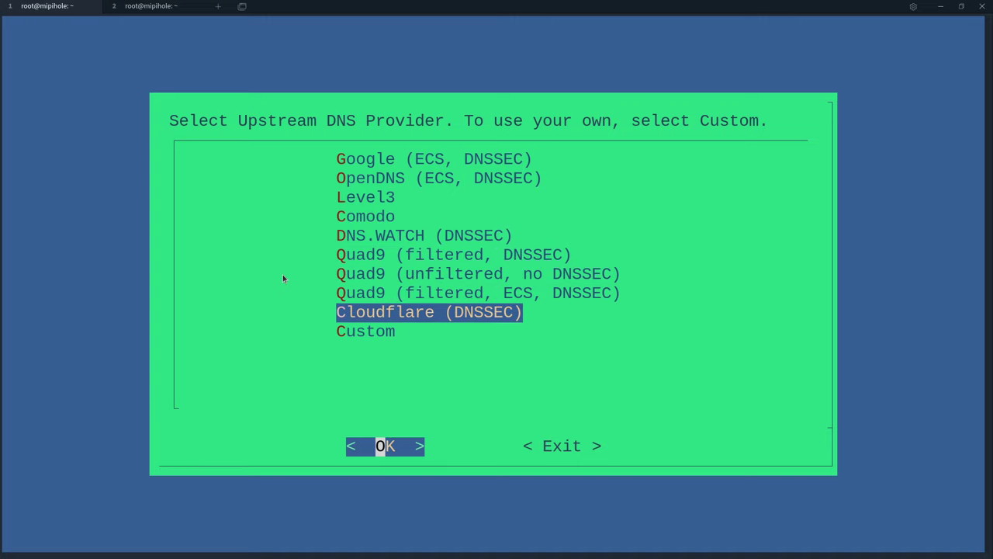
{"action": "key", "text": "Return"}
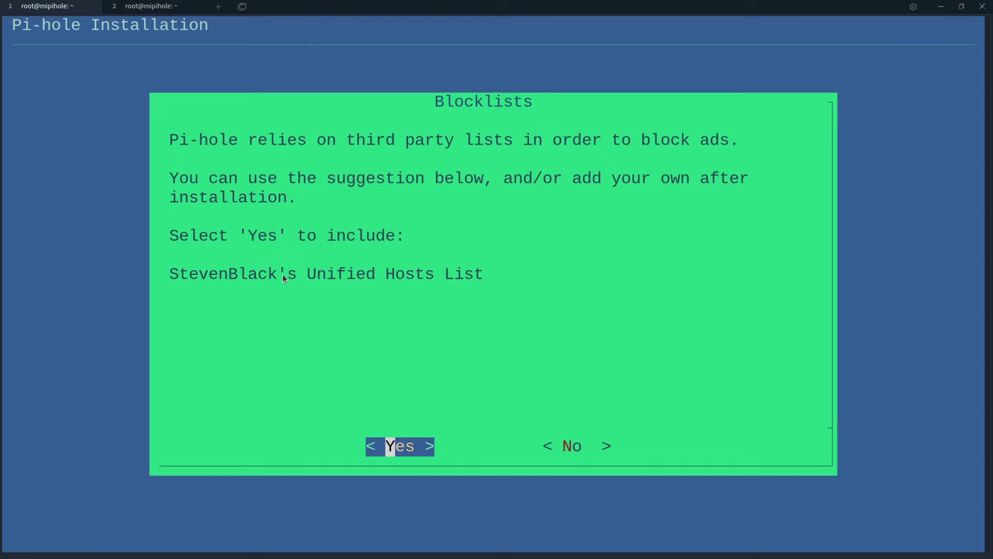
Step: Accept StevenBlack's Unified Hosts List, the admin web interface, and the web server with query logging
{"action": "key", "text": "Return"}
{"action": "key", "text": "Return"}
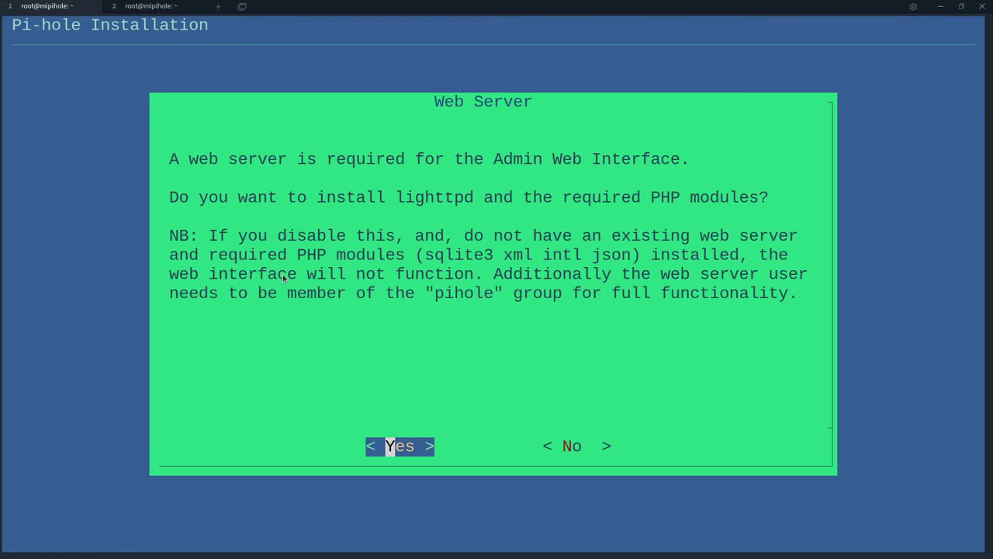
{"action": "key", "text": "Return"}
{"action": "key", "text": "Return"}
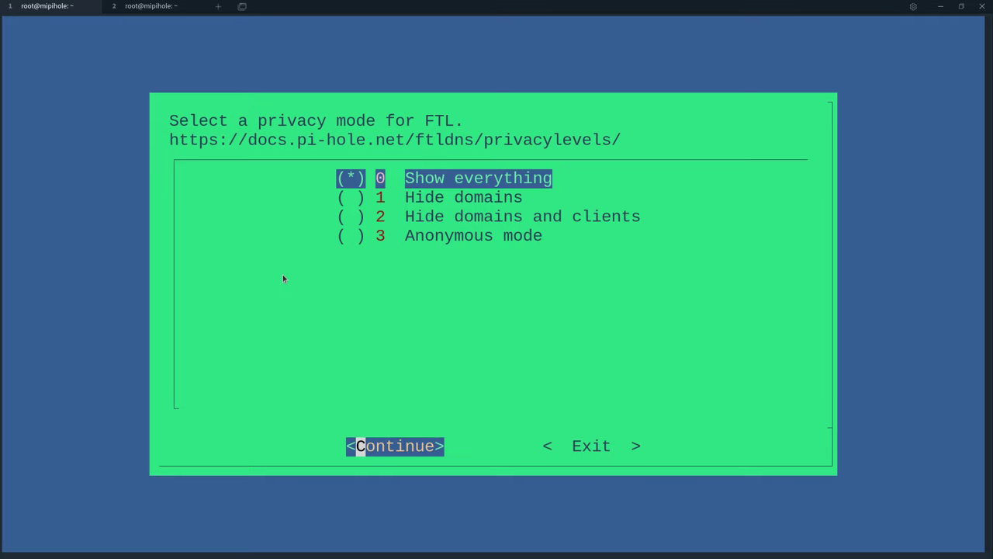
{"action": "key", "text": "Return"}
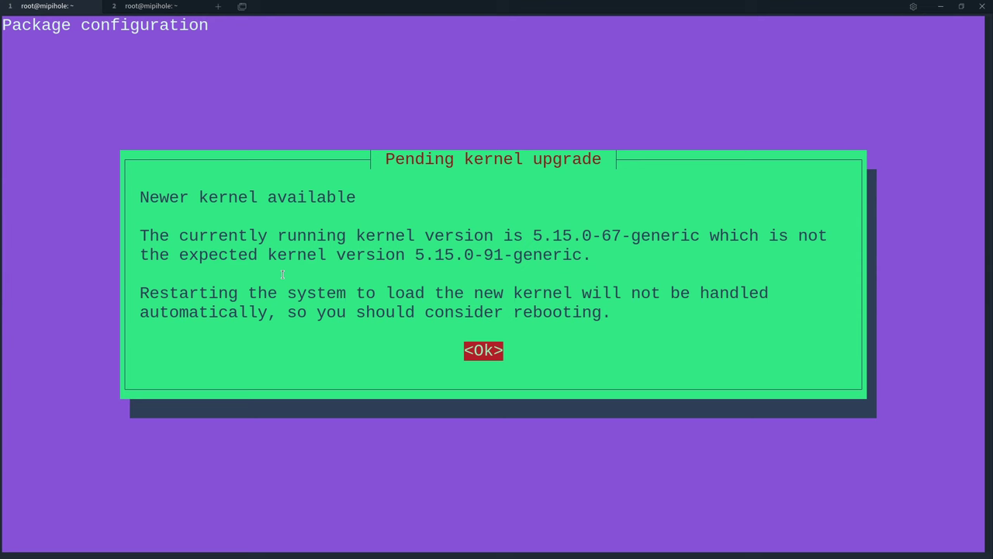
Step: Dismiss the pending kernel notice and continue without restarting outdated daemons
{"action": "key", "text": "Return"}
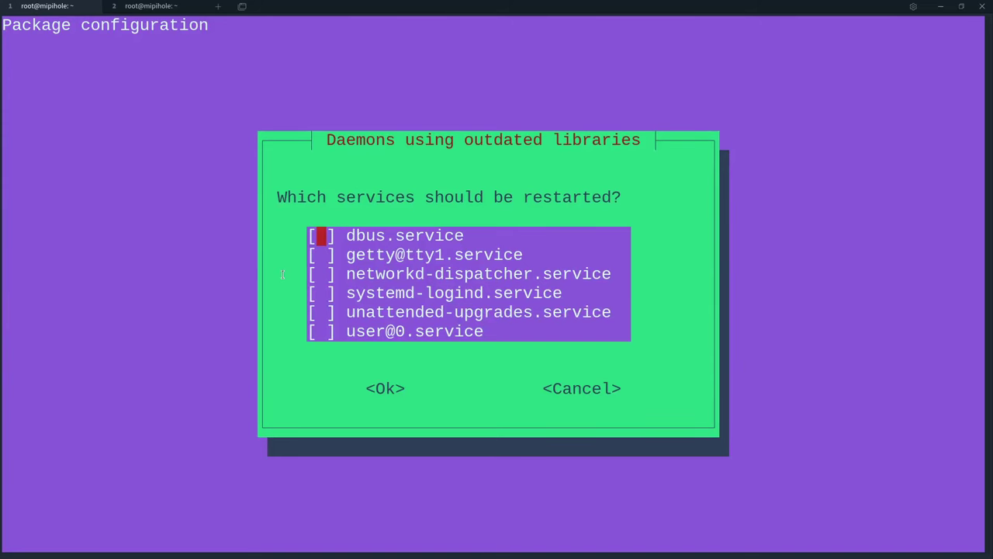
{"action": "key", "text": "Return"}
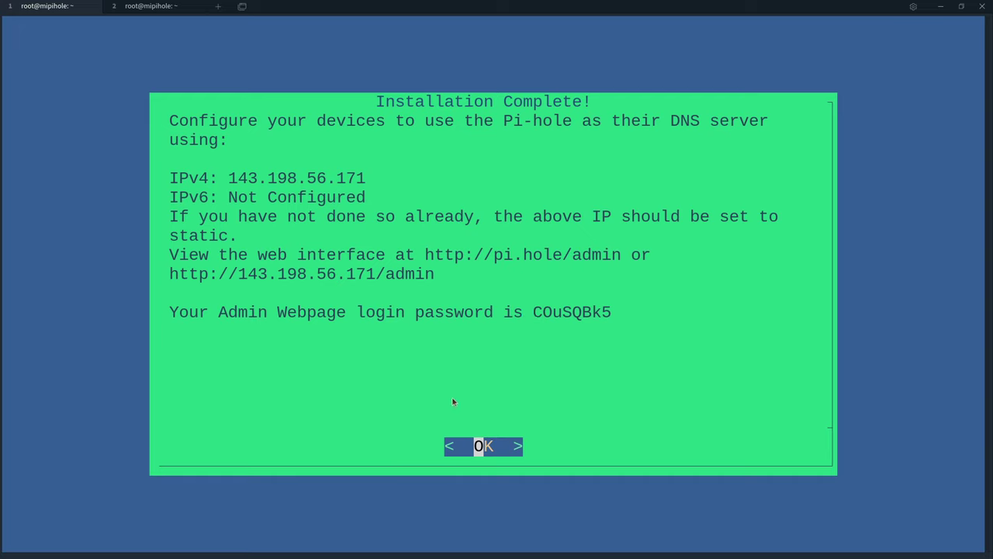
Step: Copy from the install summary and paste the server IP 143.198.56.171 on notes line 32
{"action": "right_click", "coordinate": [602, 311]}
{"action": "left_click", "coordinate": [591, 313]}
{"action": "right_click", "coordinate": [610, 311]}
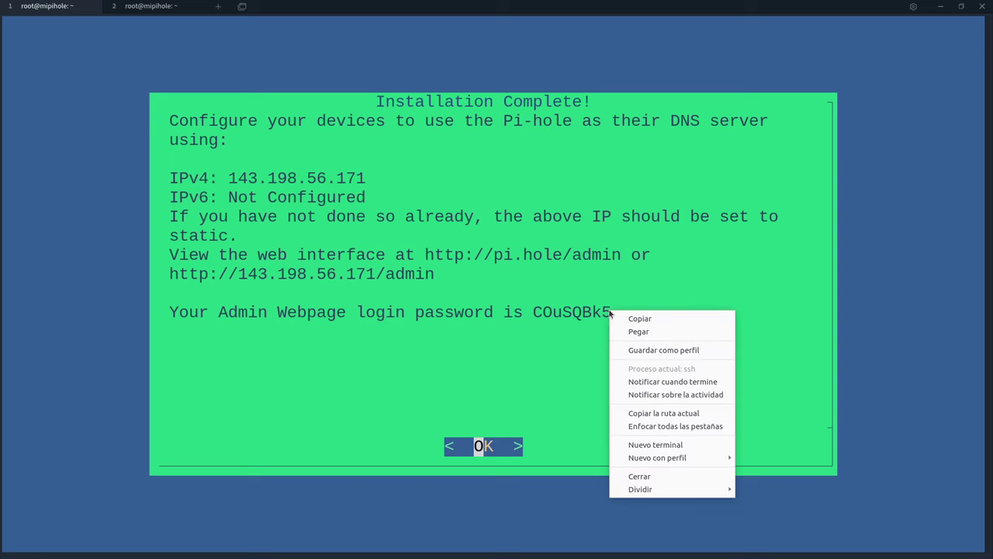
{"action": "left_click", "coordinate": [626, 319]}
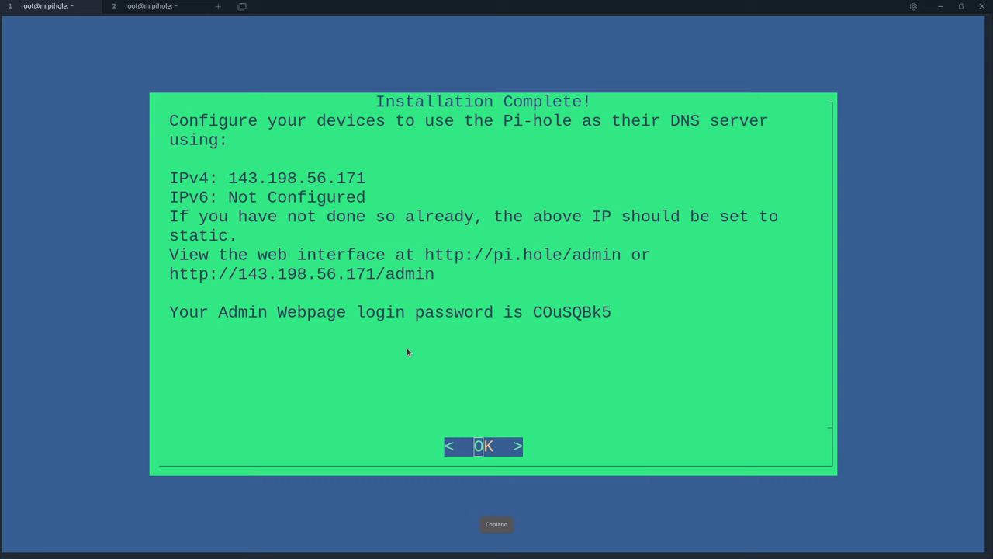
{"action": "key", "text": "alt+Tab"}
{"action": "left_click", "coordinate": [426, 432]}
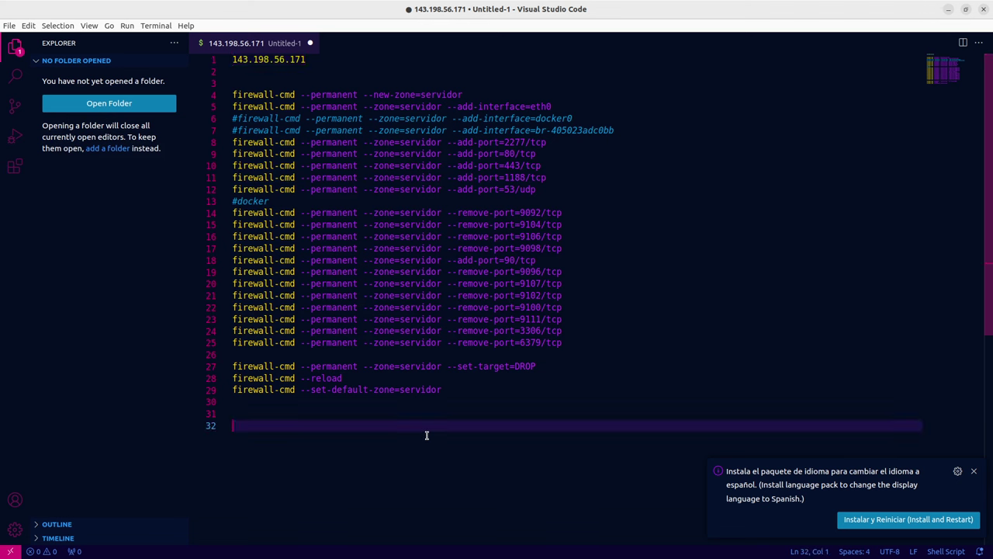
{"action": "key", "text": "ctrl+v"}
{"action": "key", "text": "Return"}
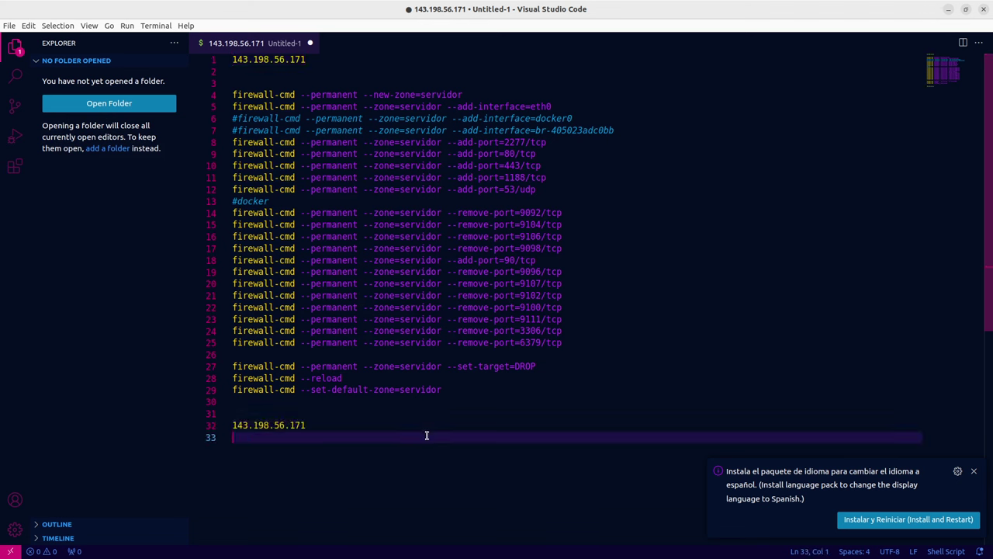
Step: Type the Pi-hole admin password on line 33, checking it against the terminal
{"action": "key", "text": "alt+Tab"}
{"action": "key", "text": "alt+Tab"}
{"action": "key", "text": "alt+Tab"}
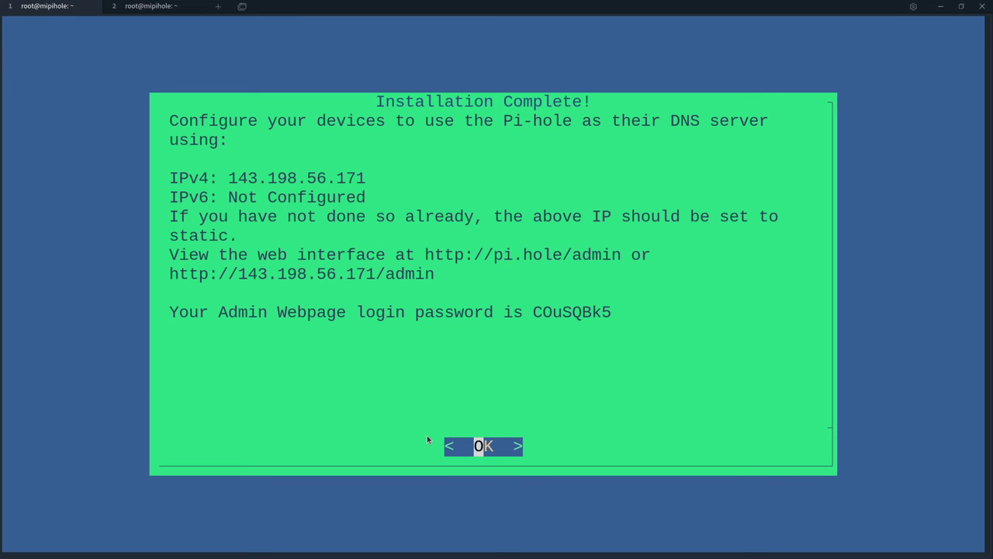
{"action": "key", "text": "alt+Tab"}
{"action": "key", "text": "BackSpace"}
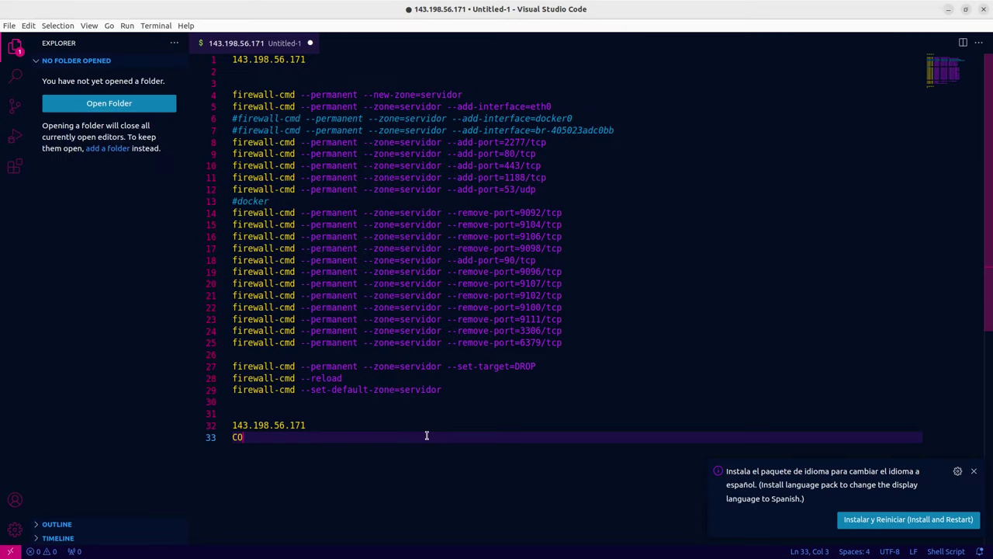
{"action": "key", "text": "alt+Tab"}
{"action": "key", "text": "alt+Tab"}
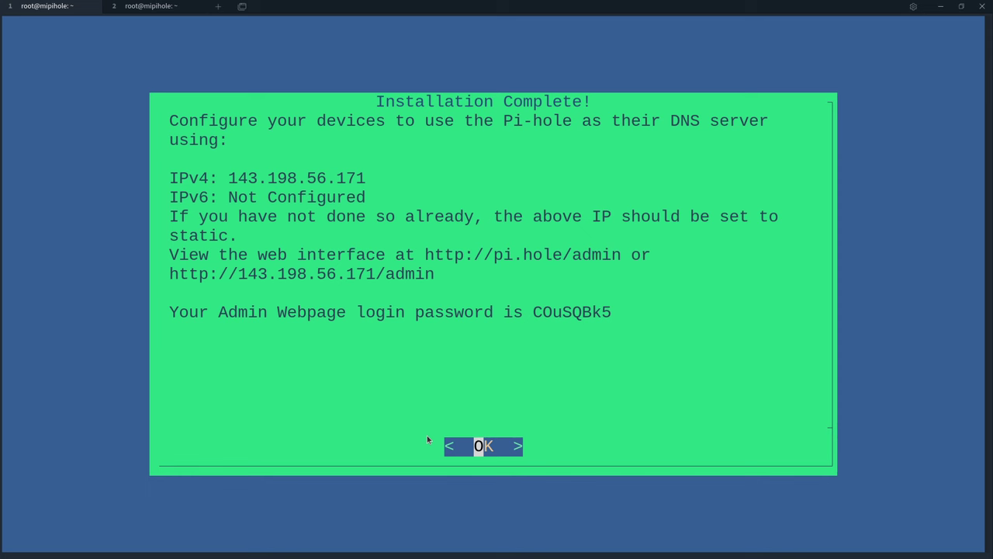
{"action": "key", "text": "alt+Tab"}
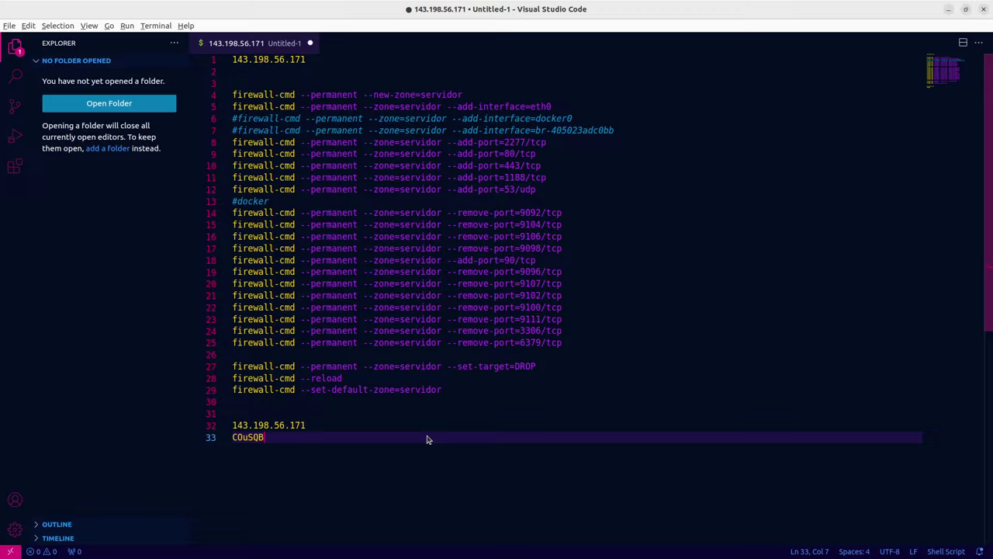
{"action": "key", "text": "alt+Tab"}
{"action": "key", "text": "alt+Tab"}
{"action": "key", "text": "alt+Tab"}
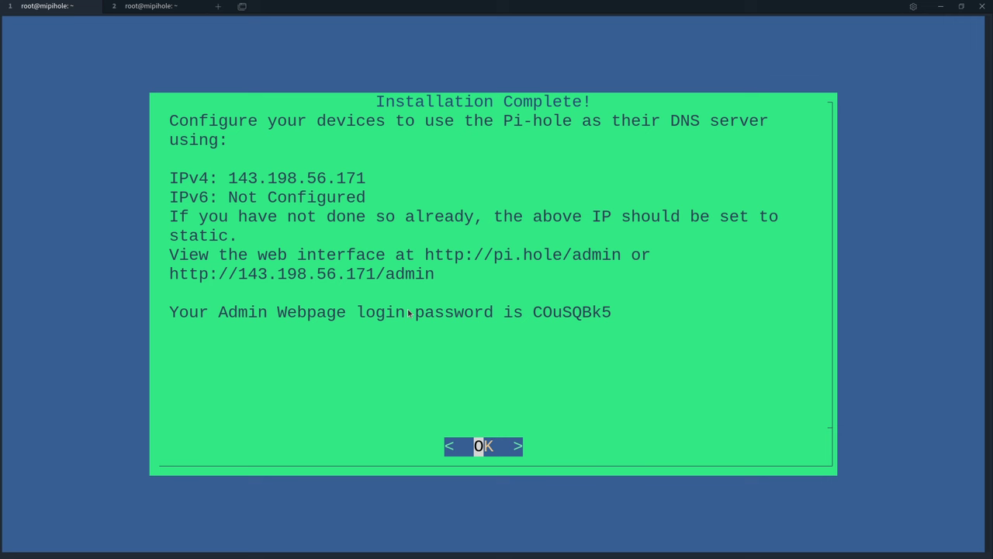
Step: Close the Installation Complete summary and reboot the server with init 6
{"action": "key", "text": "Return"}
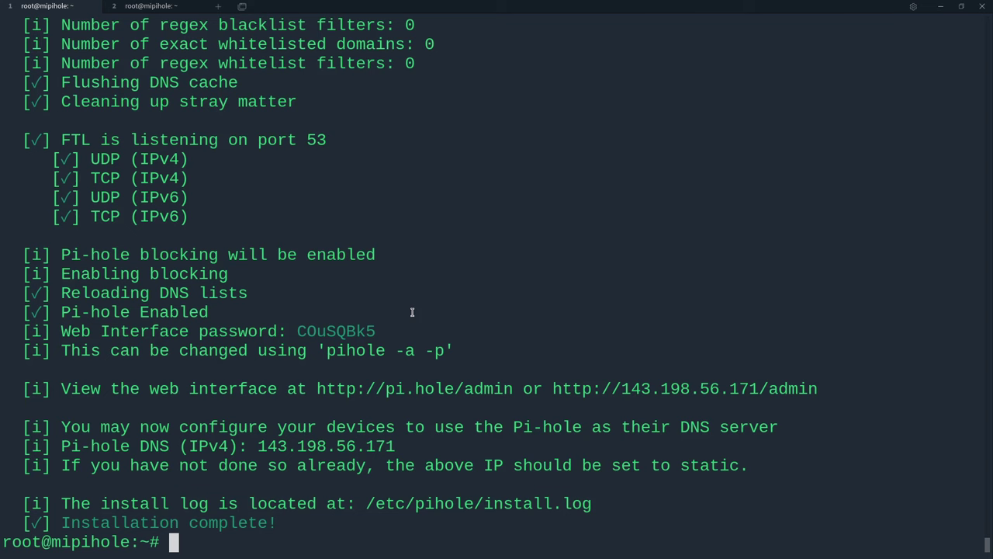
{"action": "type", "text": "init 6"}
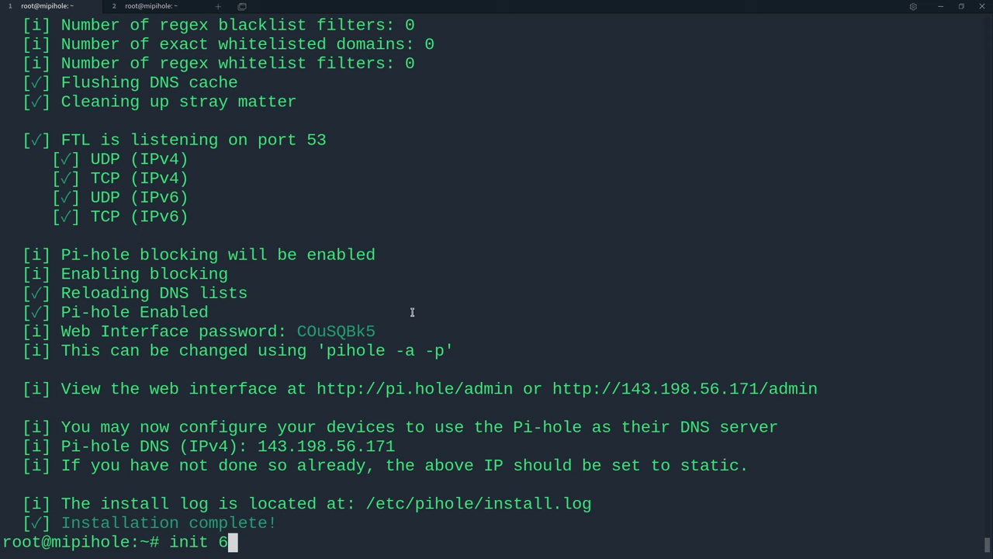
{"action": "key", "text": "Return"}
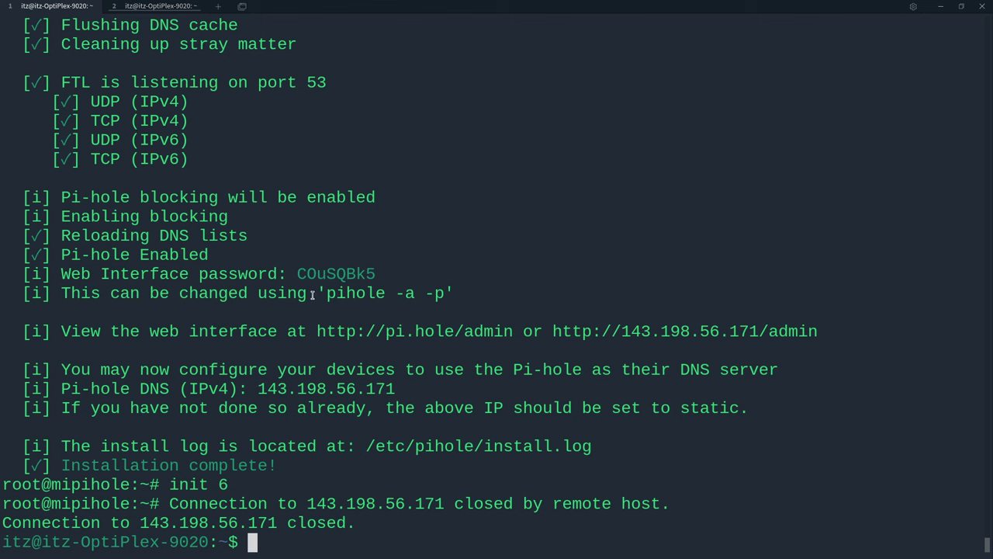
Step: Copy the admin password from the install log and paste it on notes line 35
{"action": "left_click_drag", "start_coordinate": [297, 273], "coordinate": [377, 275]}
{"action": "key", "text": "alt+Tab"}
{"action": "key", "text": "ctrl+v"}
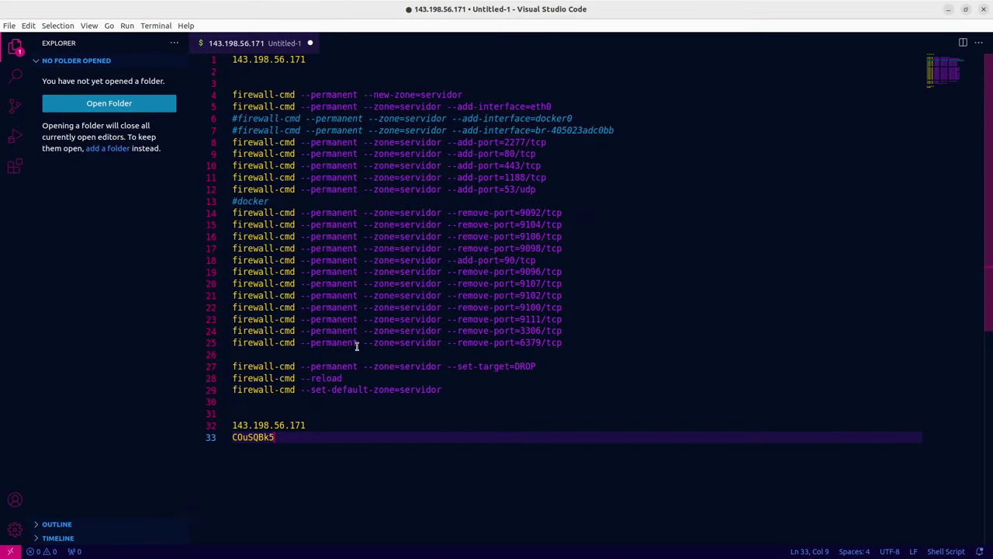
{"action": "key", "text": "Return"}
{"action": "key", "text": "Return"}
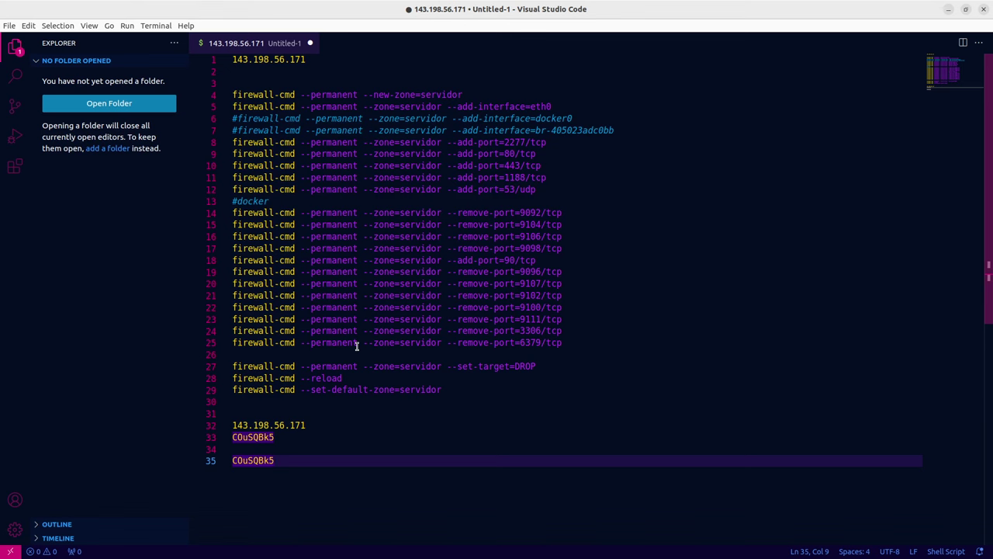
{"action": "key", "text": "alt+Tab"}
{"action": "key", "text": "Up"}
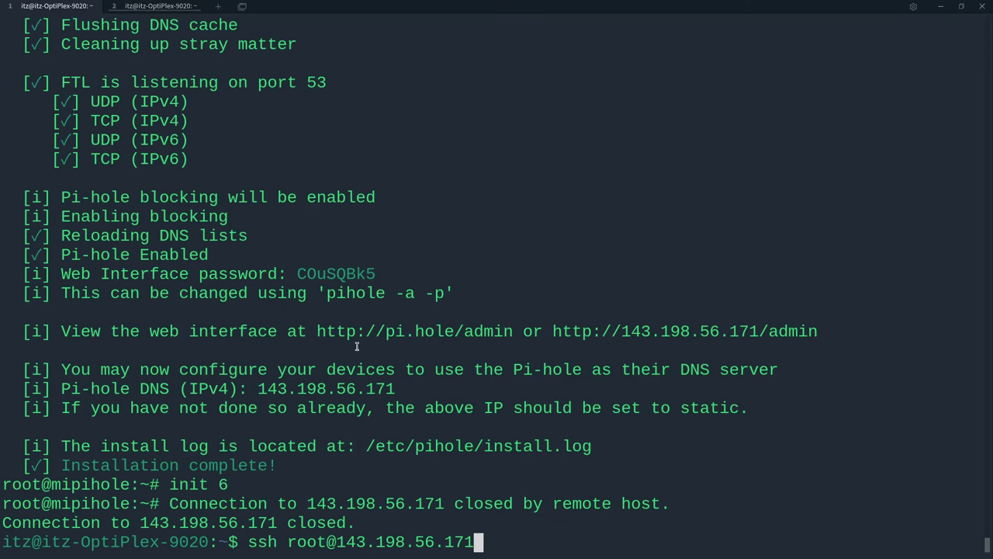
{"action": "key", "text": "Return"}
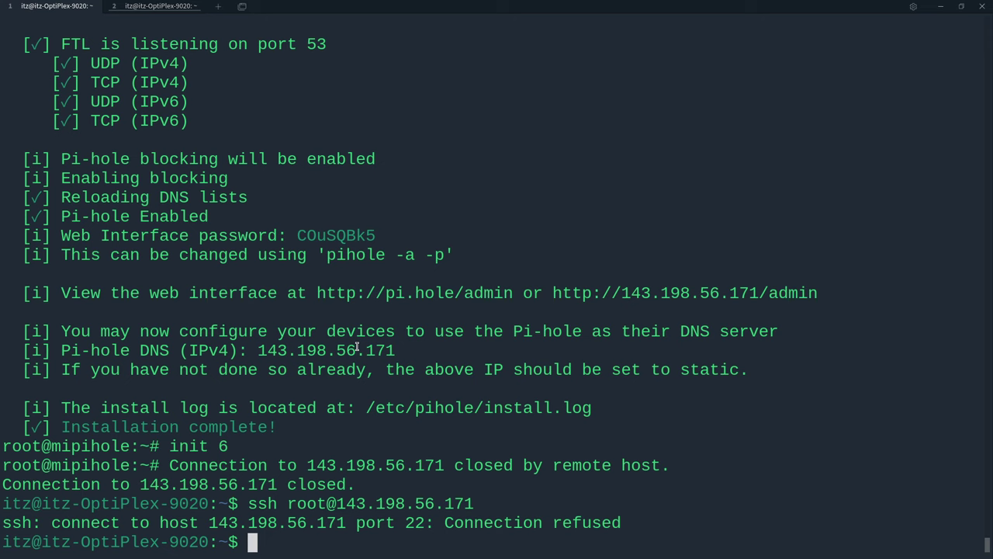
{"action": "key", "text": "Up"}
{"action": "key", "text": "Return"}
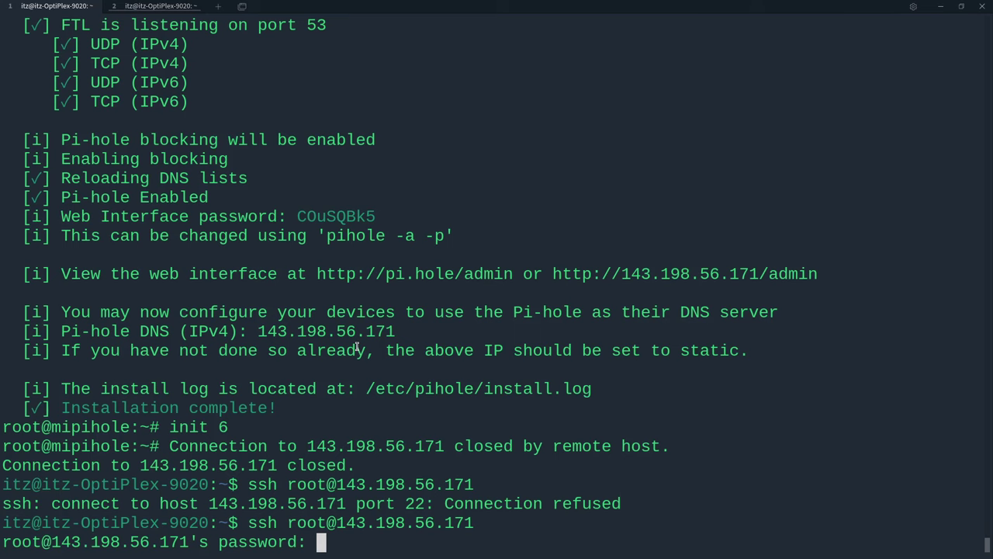
{"action": "key", "text": "Return"}
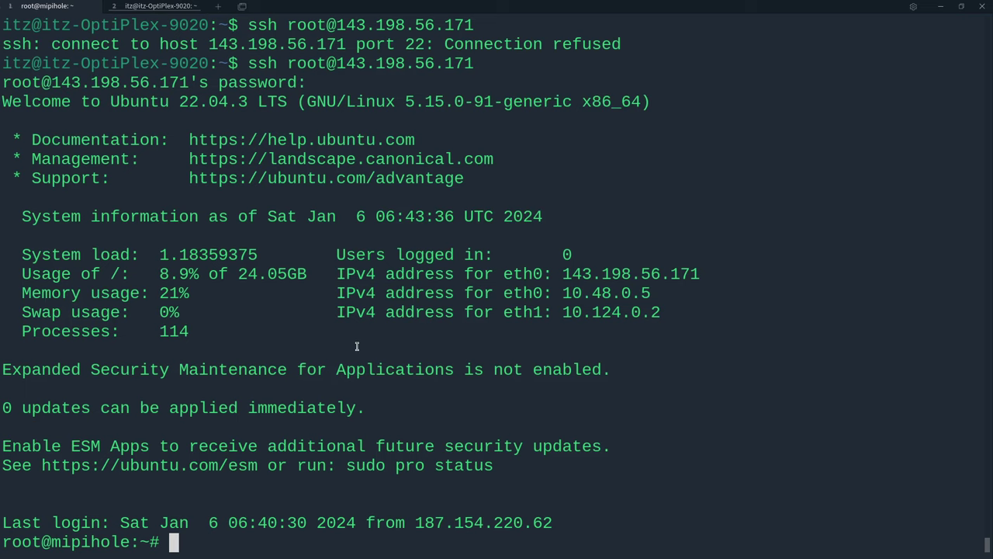
Step: On the local machine session, clear the screen and enlarge the terminal font
{"action": "left_click", "coordinate": [155, 6]}
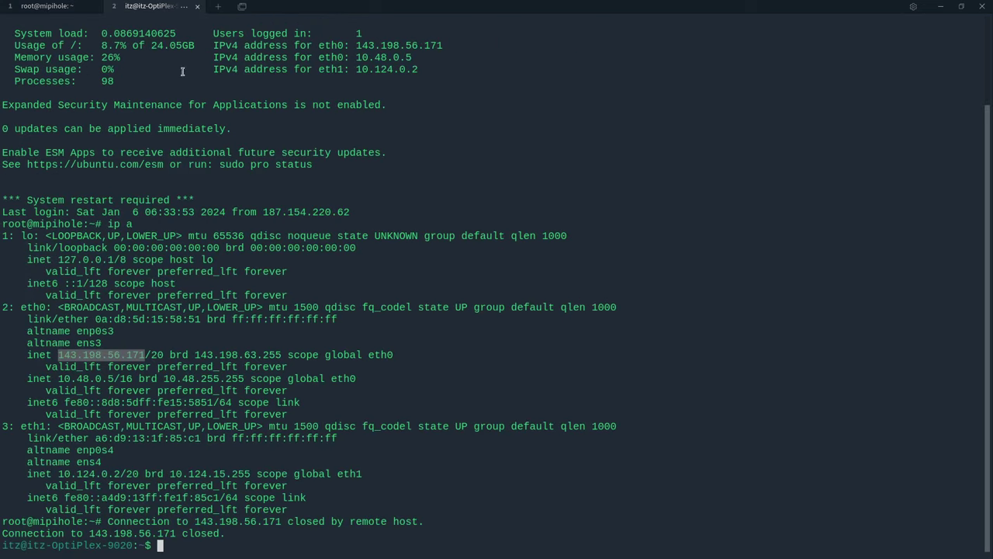
{"action": "key", "text": "ctrl+l"}
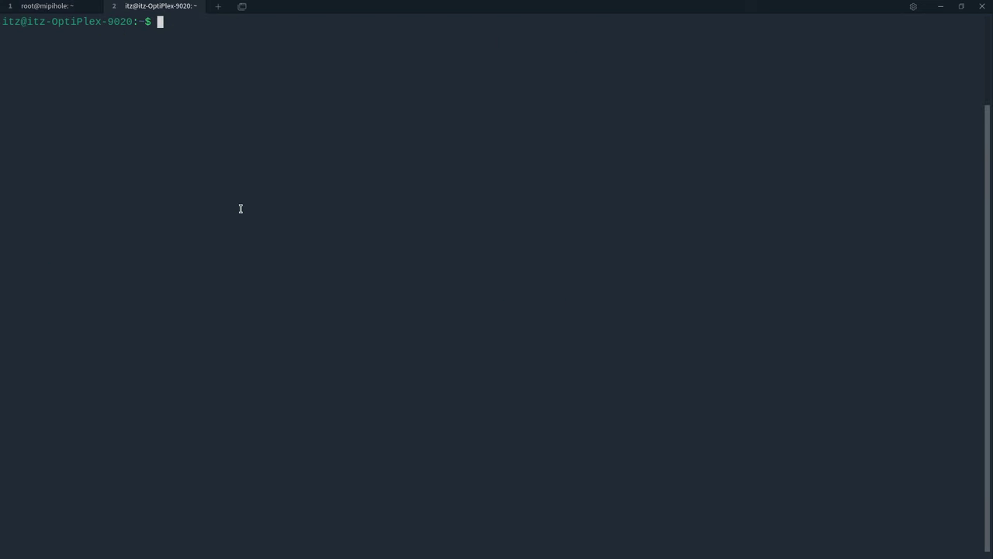
{"action": "key", "text": "Return"}
{"action": "key", "text": "Return"}
{"action": "key", "text": "Return"}
{"action": "key", "text": "ctrl+plus"}
{"action": "key", "text": "ctrl+plus"}
{"action": "key", "text": "ctrl+plus"}
{"action": "key", "text": "ctrl+plus"}
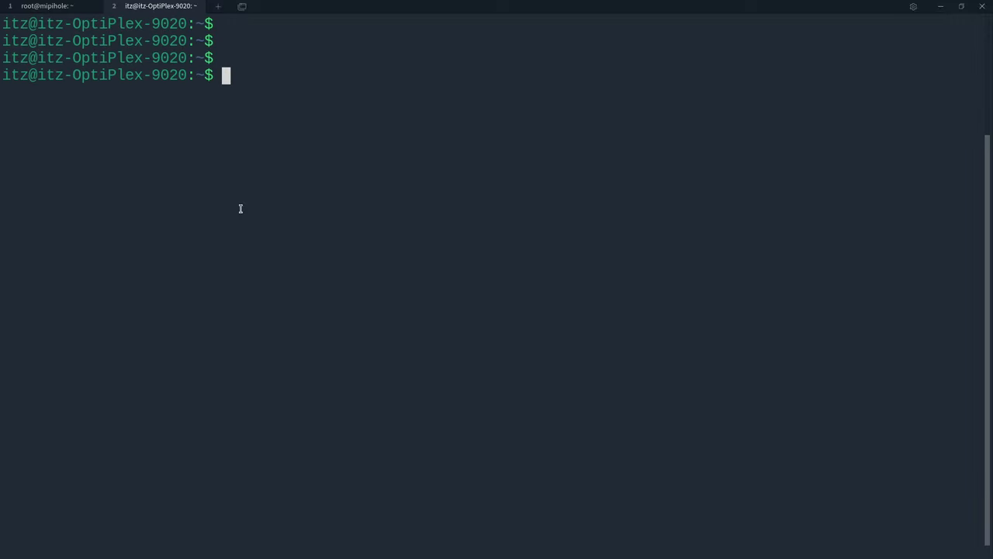
Step: Print /etc/resolv.conf, showing nameserver 127.0.0.53 and the search entry
{"action": "type", "text": "cat /etc/re"}
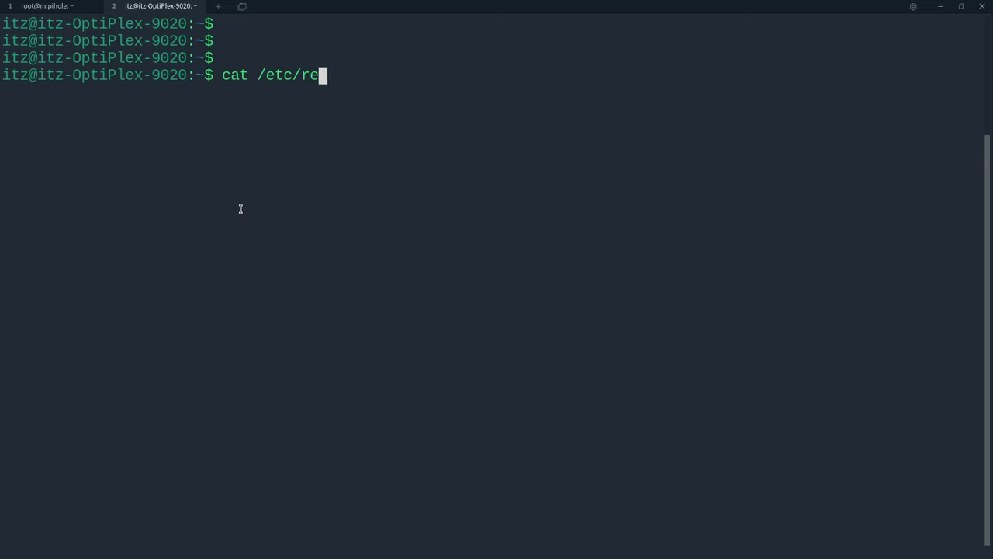
{"action": "key", "text": "Tab"}
{"action": "key", "text": "Return"}
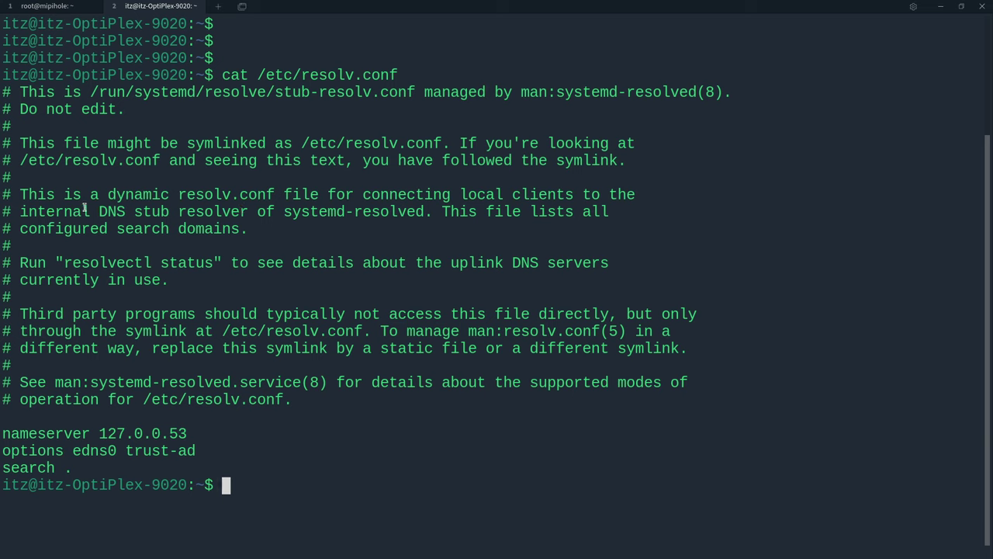
{"action": "left_click_drag", "start_coordinate": [73, 468], "coordinate": [1, 468]}
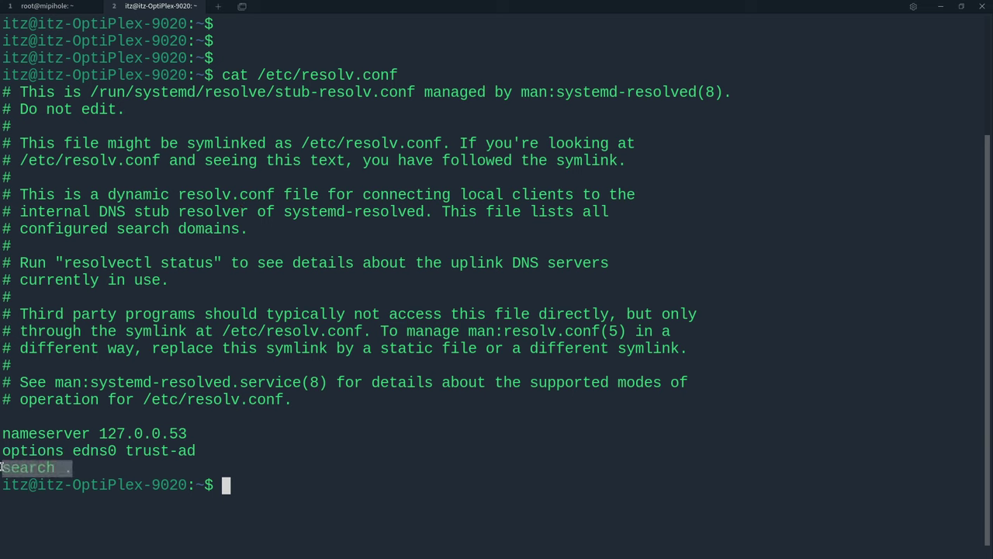
{"action": "left_click", "coordinate": [69, 469]}
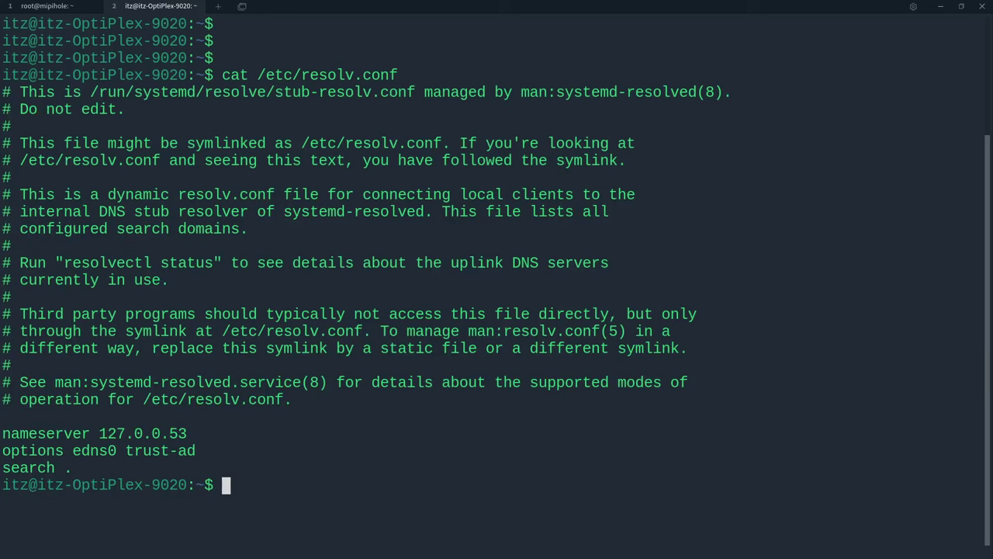
Step: Copy the Pi-hole admin URL from the server session and load it in a new Firefox tab
{"action": "left_click", "coordinate": [68, 5]}
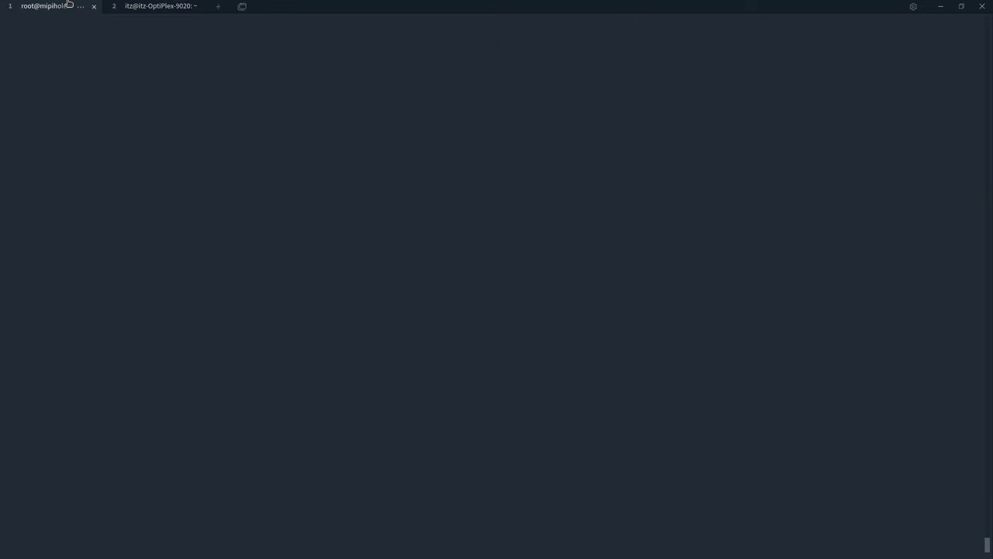
{"action": "scroll", "coordinate": [257, 196], "scroll_direction": "up", "scroll_amount": 2}
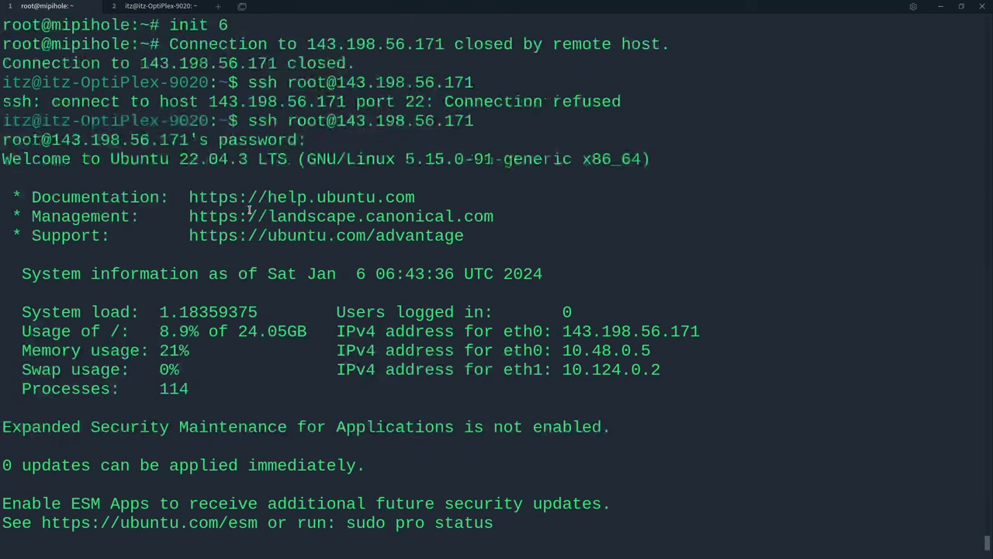
{"action": "scroll", "coordinate": [257, 192], "scroll_direction": "up", "scroll_amount": 6}
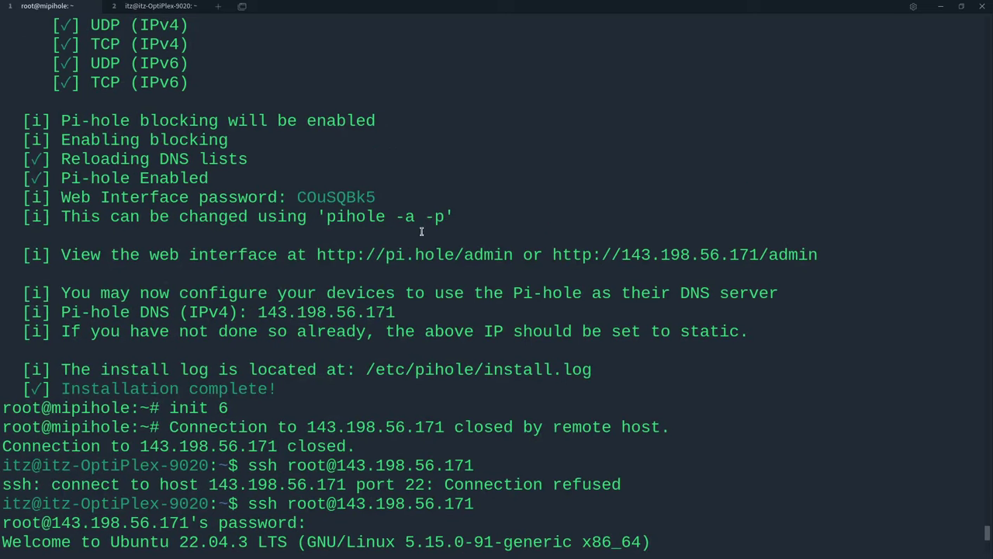
{"action": "left_click_drag", "start_coordinate": [566, 256], "coordinate": [817, 255]}
{"action": "key", "text": "ctrl+c"}
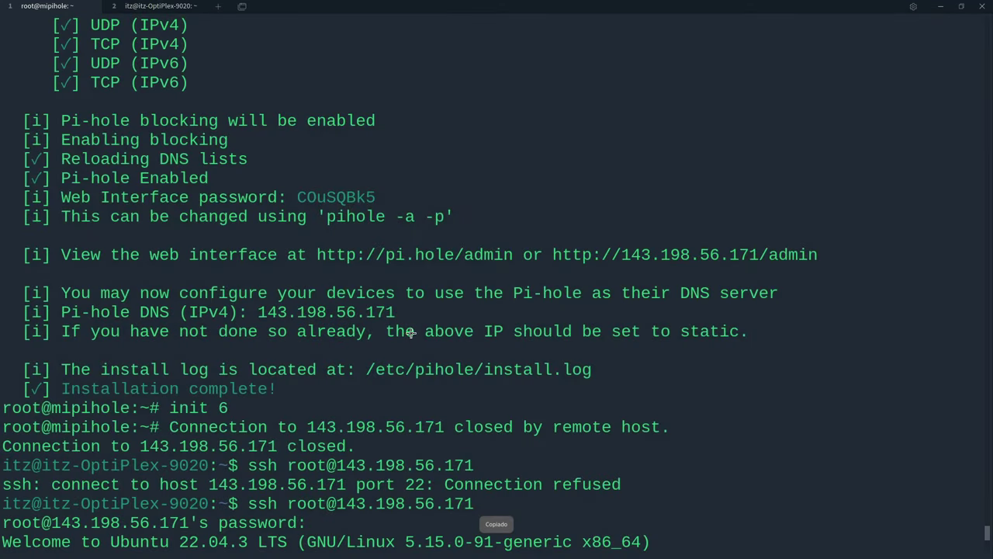
{"action": "key", "text": "alt+Tab"}
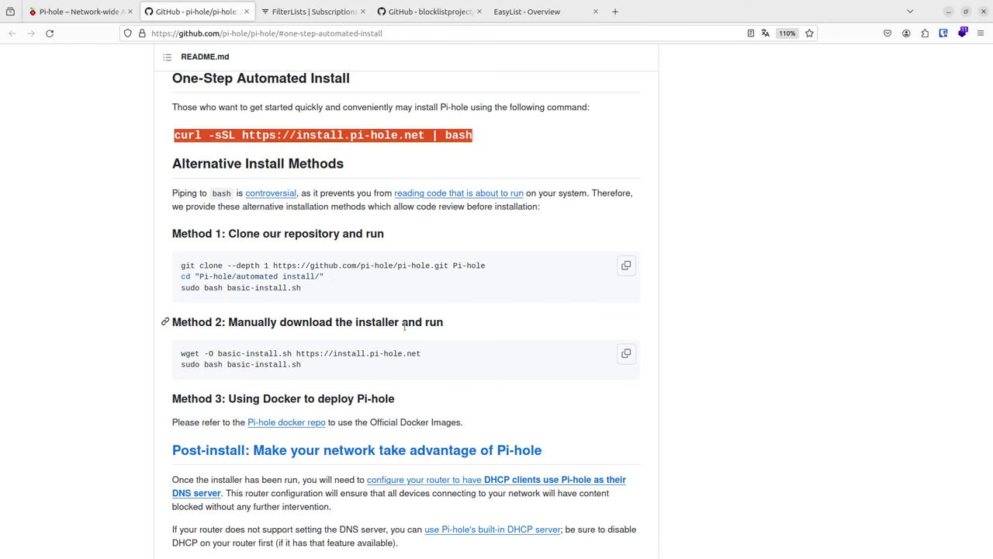
{"action": "key", "text": "ctrl+t"}
{"action": "key", "text": "ctrl+v"}
{"action": "key", "text": "Return"}
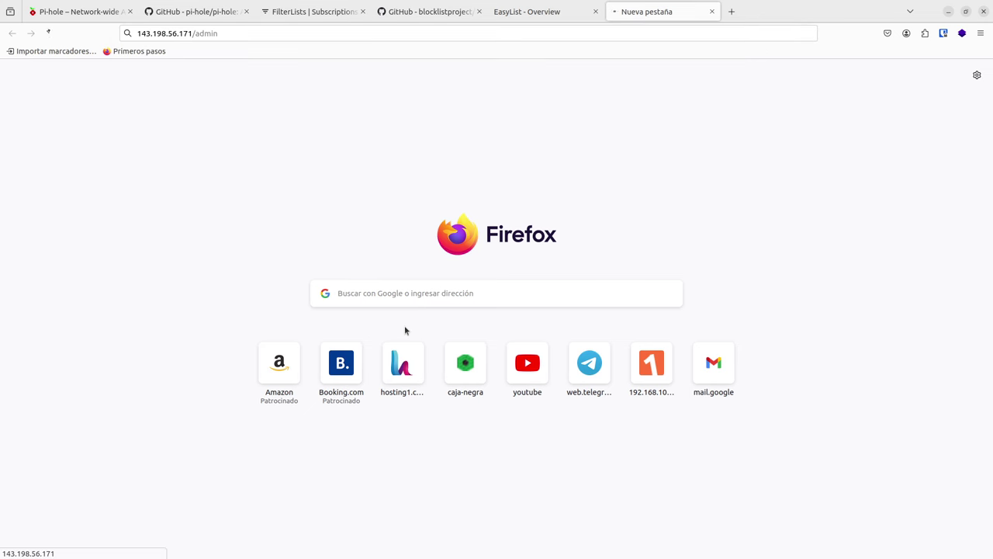
Step: Select the web interface password in the install output
{"action": "key", "text": "alt+Tab"}
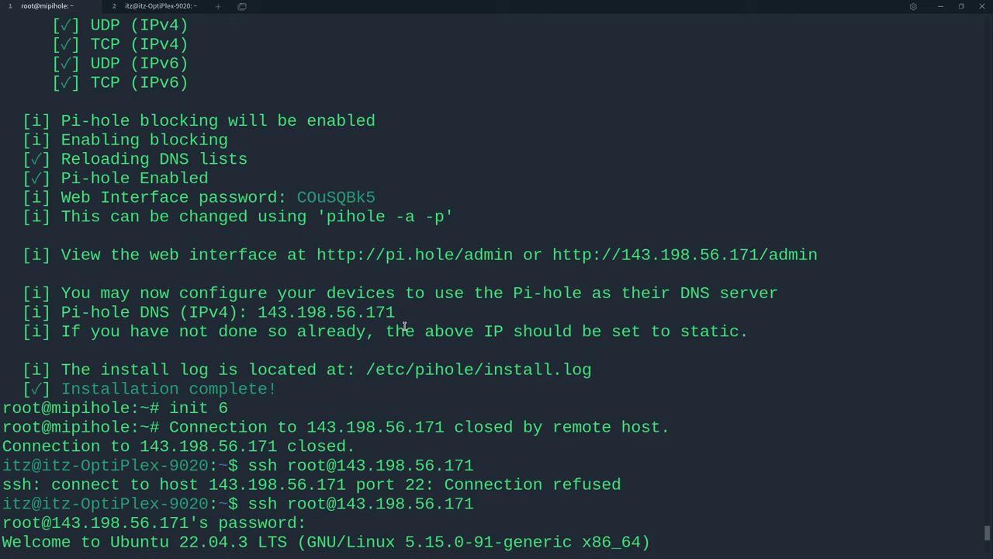
{"action": "left_click_drag", "start_coordinate": [300, 197], "coordinate": [372, 199]}
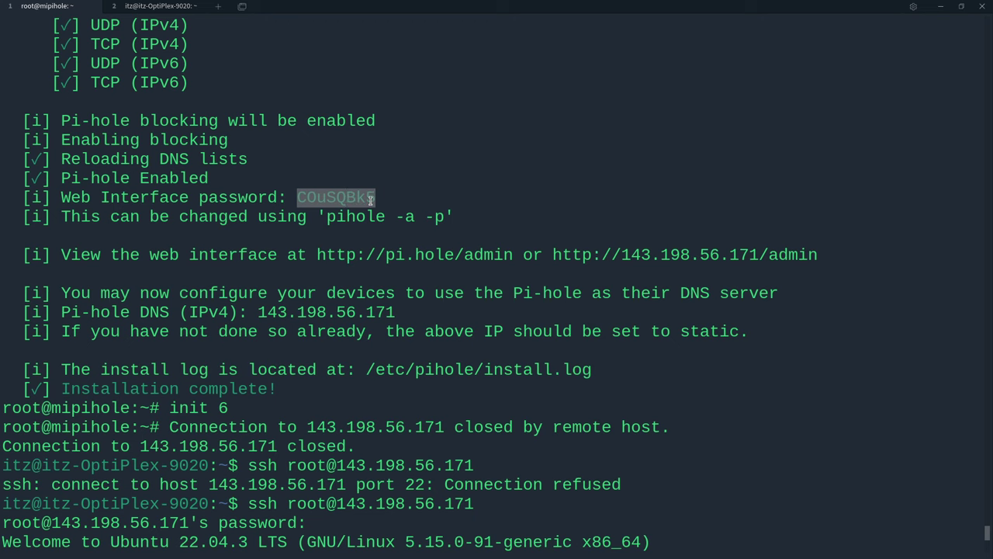
{"action": "key", "text": "alt+Tab"}
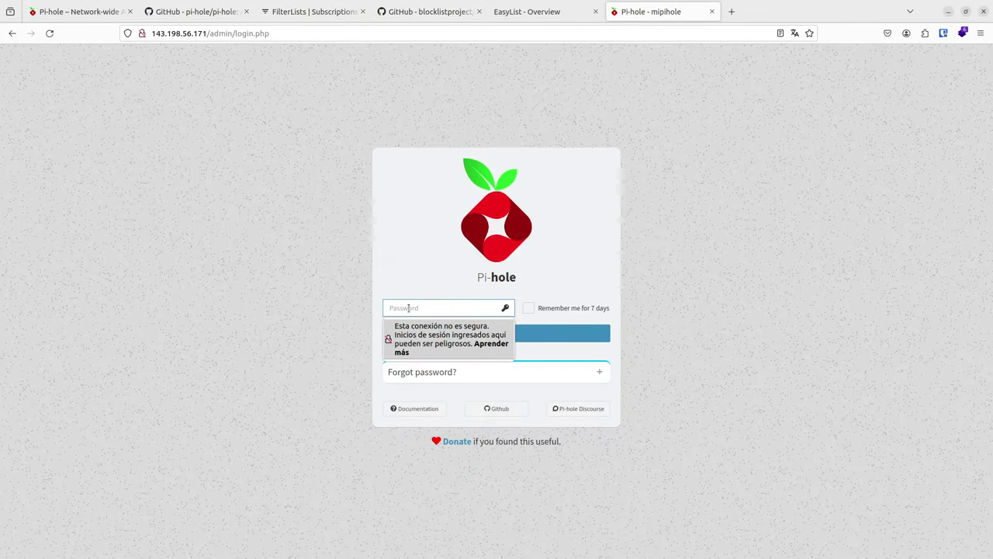
Step: Paste the password and log in, declining to save the login in the browser
{"action": "key", "text": "ctrl+v"}
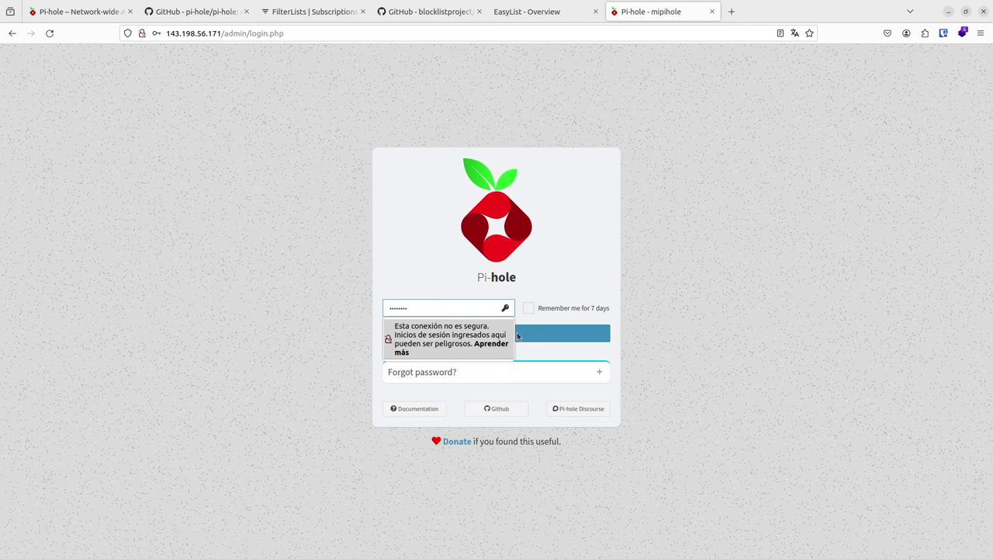
{"action": "left_click", "coordinate": [525, 338]}
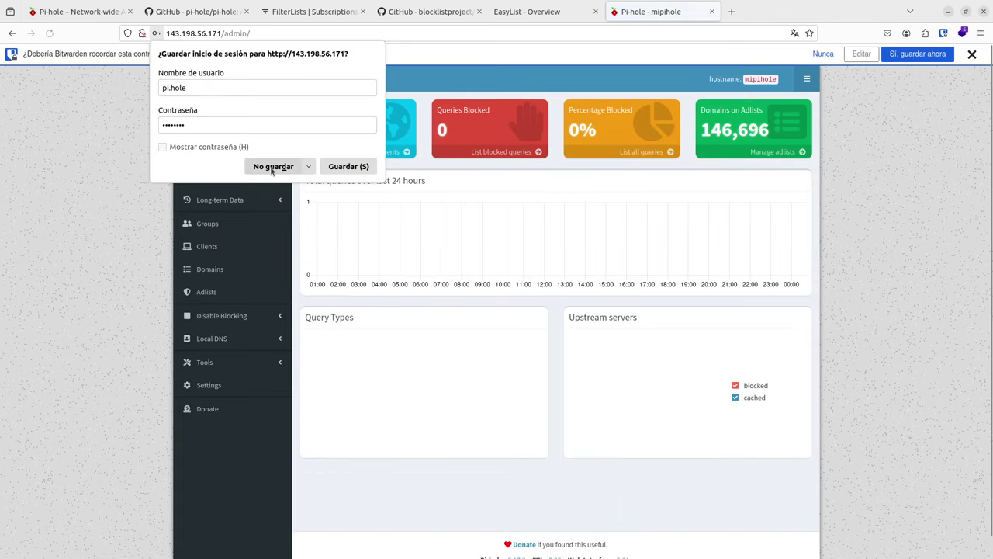
{"action": "left_click", "coordinate": [271, 168]}
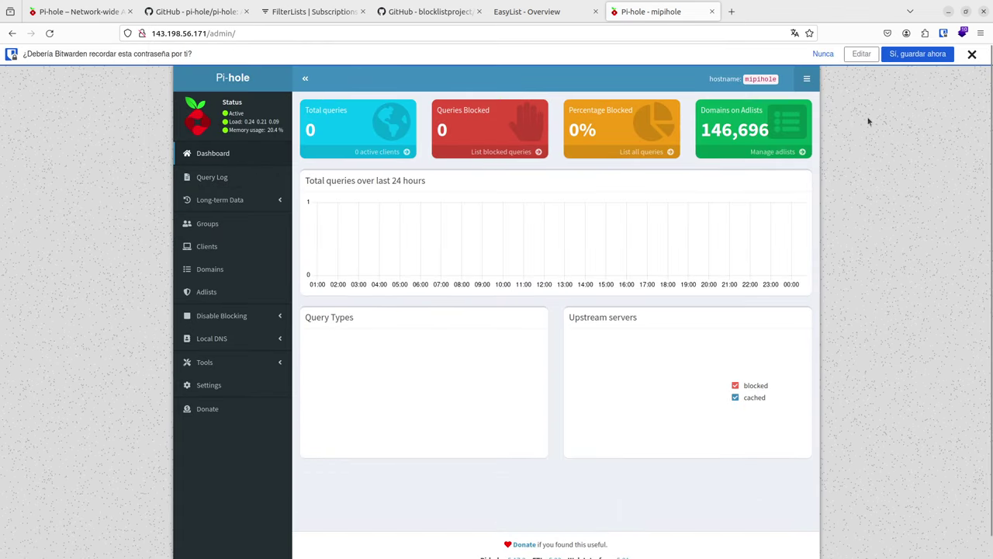
{"action": "left_click", "coordinate": [822, 54]}
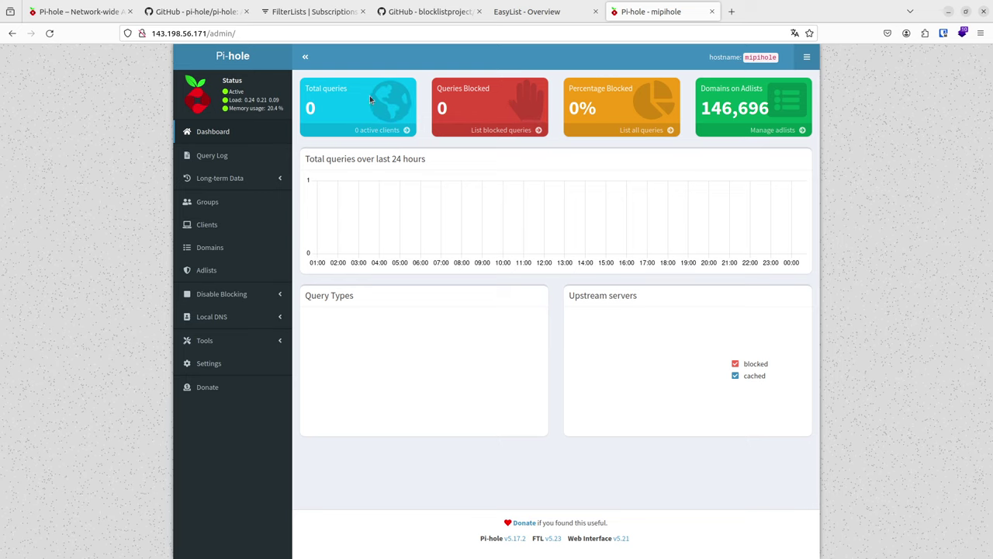
Step: Go to Settings to view FTL information, version v5.23 and DNS cache size 10000
{"action": "mouse_move", "coordinate": [370, 99]}
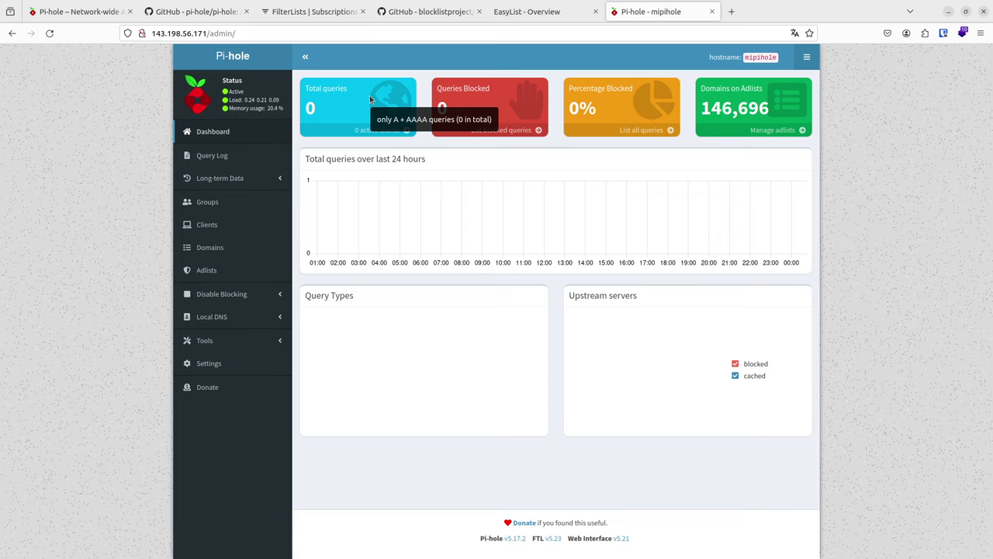
{"action": "mouse_move", "coordinate": [737, 101]}
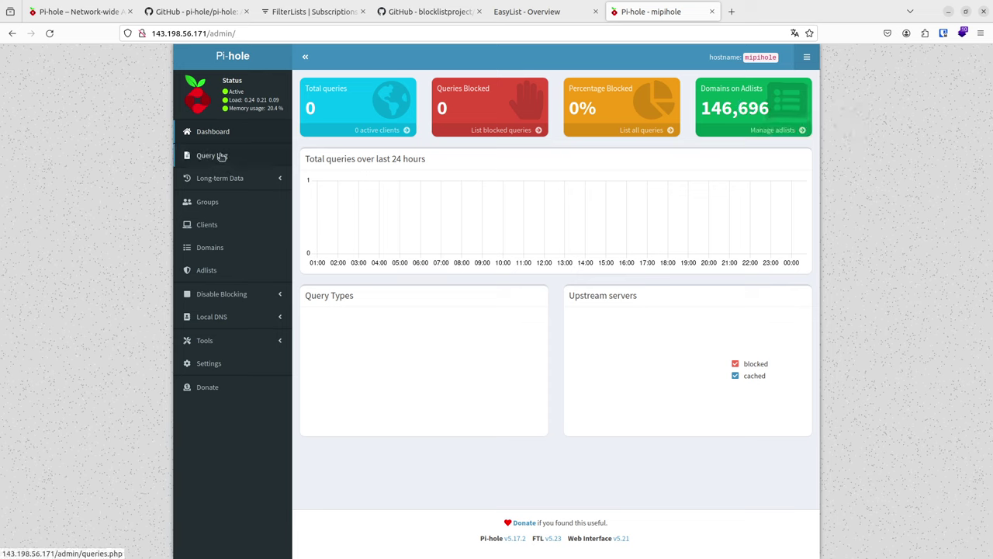
{"action": "left_click", "coordinate": [207, 363]}
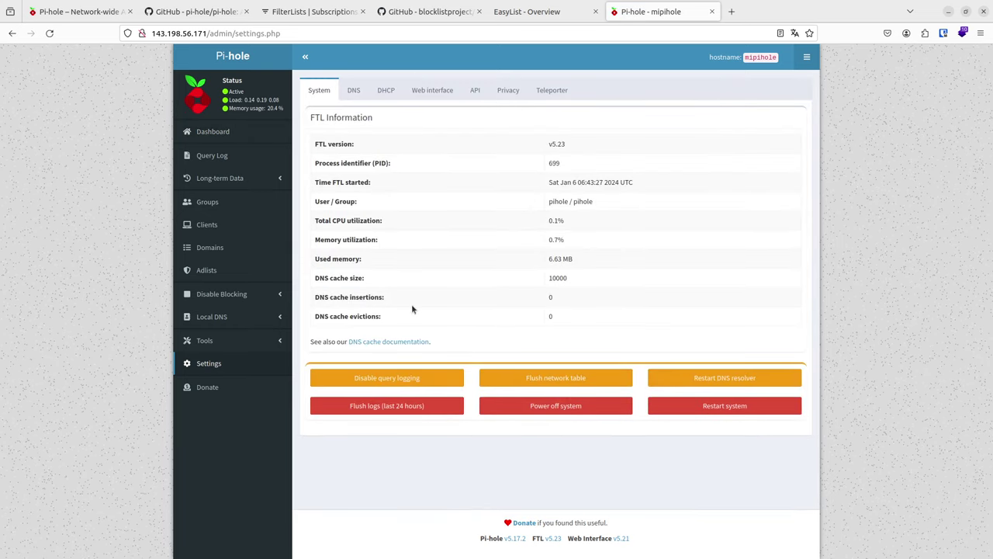
Step: Review the DNS cache figures and DNS settings, then go back to the Dashboard
{"action": "mouse_move", "coordinate": [541, 296]}
{"action": "left_mouse_down"}
{"action": "mouse_move", "coordinate": [566, 316]}
{"action": "mouse_move", "coordinate": [534, 295]}
{"action": "left_mouse_up"}
{"action": "left_click", "coordinate": [556, 317]}
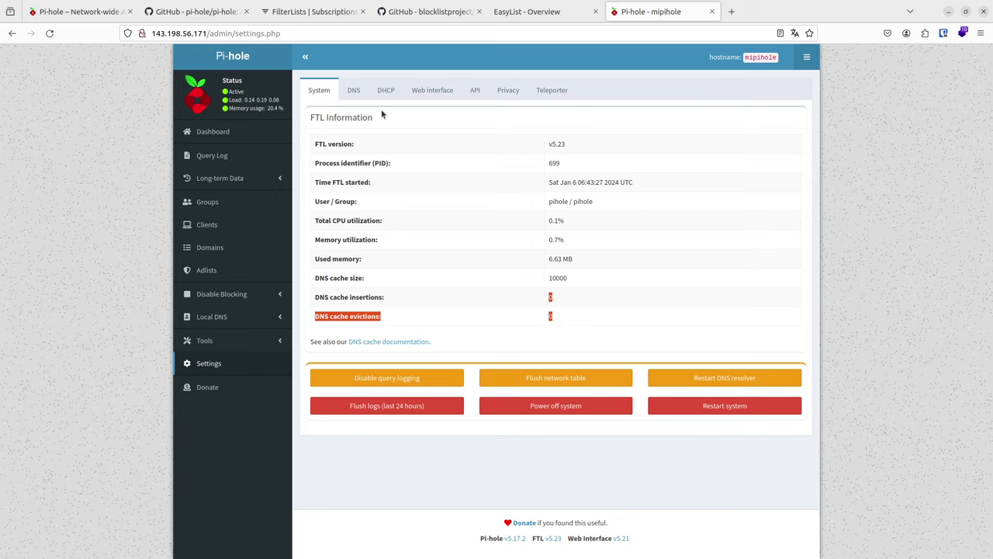
{"action": "left_click", "coordinate": [353, 91]}
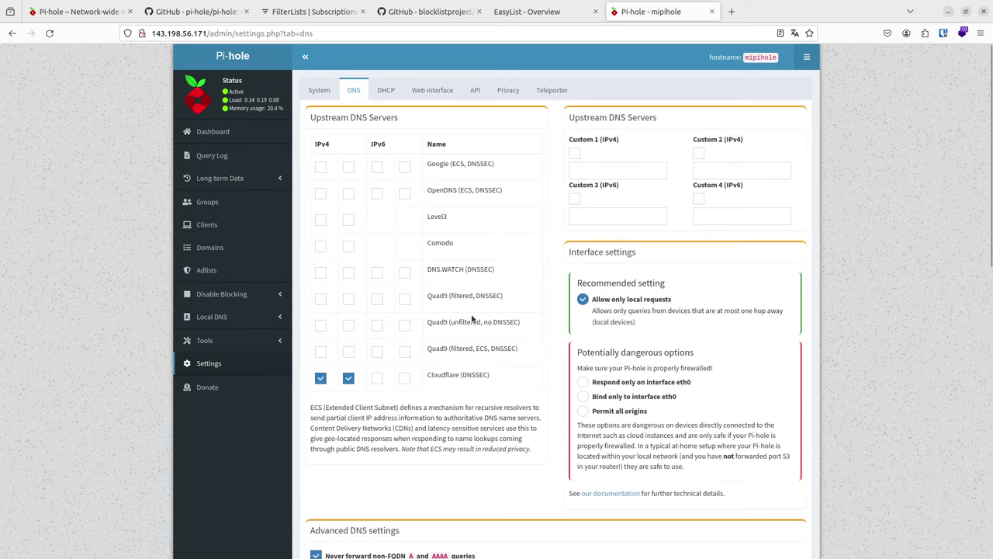
{"action": "scroll", "coordinate": [384, 403], "scroll_direction": "down", "scroll_amount": 5}
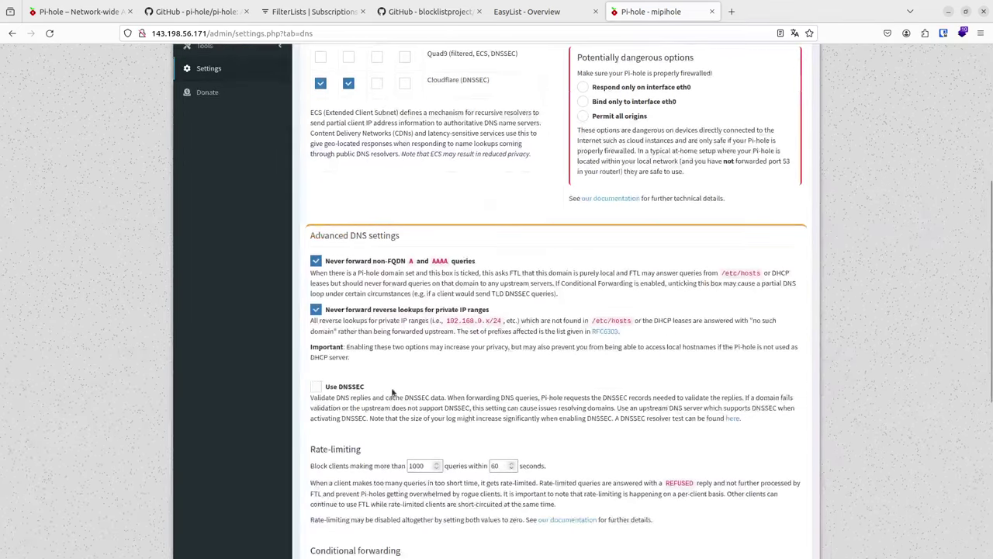
{"action": "scroll", "coordinate": [519, 309], "scroll_direction": "up", "scroll_amount": 5}
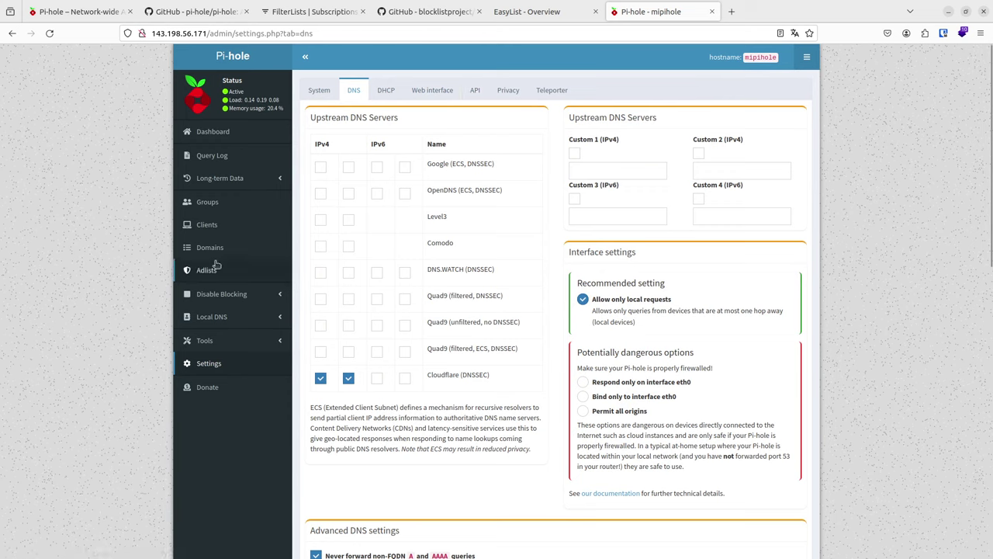
{"action": "left_click", "coordinate": [214, 133]}
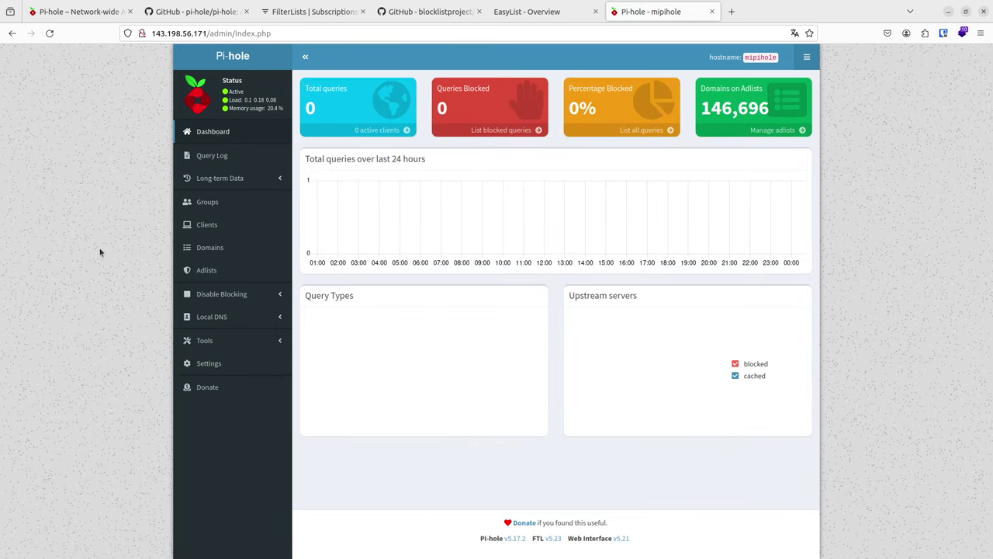
Step: On the server shell, get a fresh cleared prompt and run netstat -ntlp
{"action": "key", "text": "alt+Tab"}
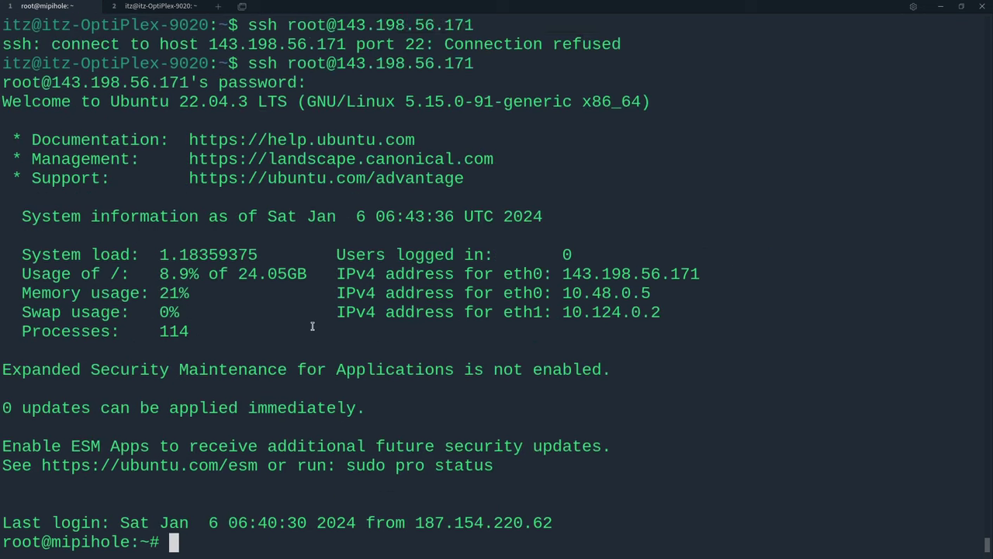
{"action": "key", "text": "ctrl+c"}
{"action": "key", "text": "ctrl+l"}
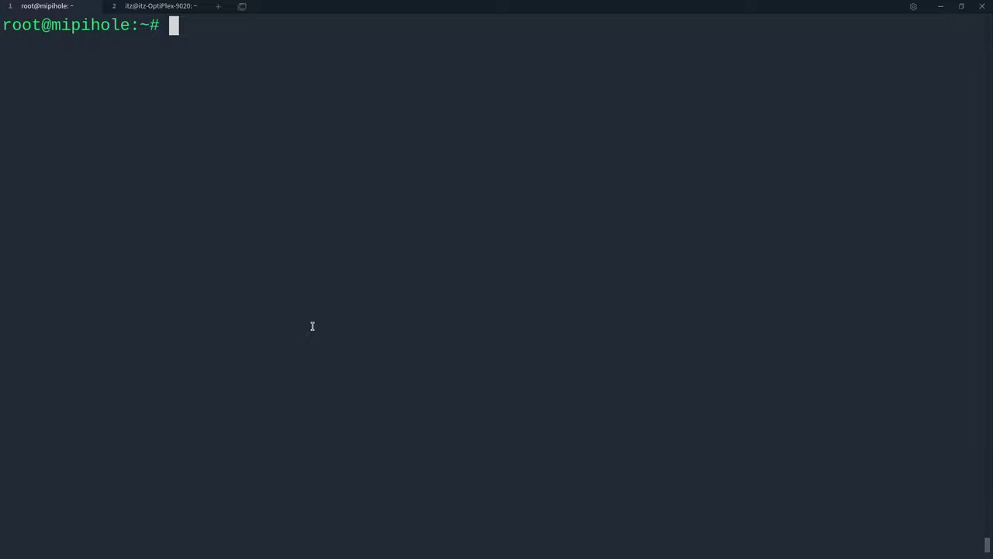
{"action": "type", "text": "netstat "}
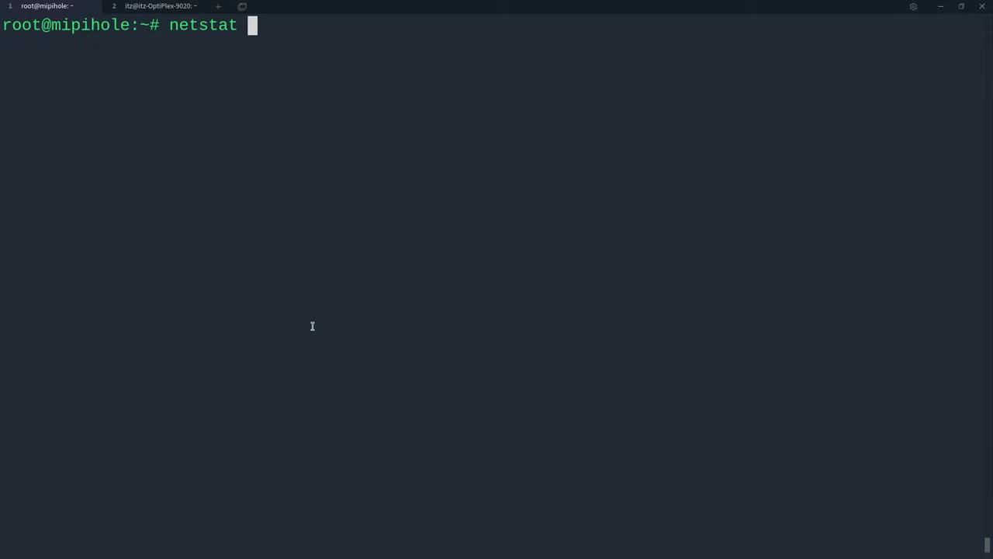
{"action": "type", "text": "-ntlp"}
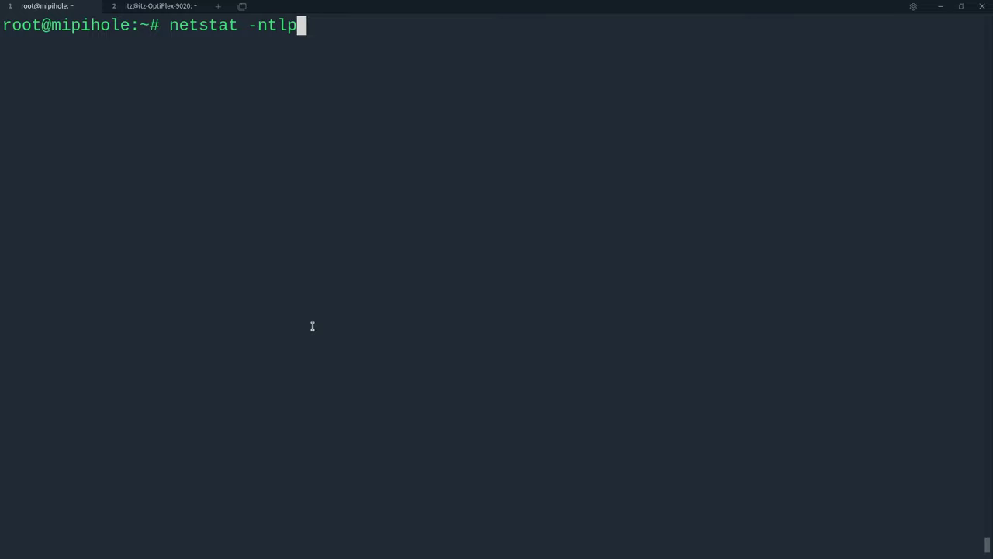
{"action": "key", "text": "Return"}
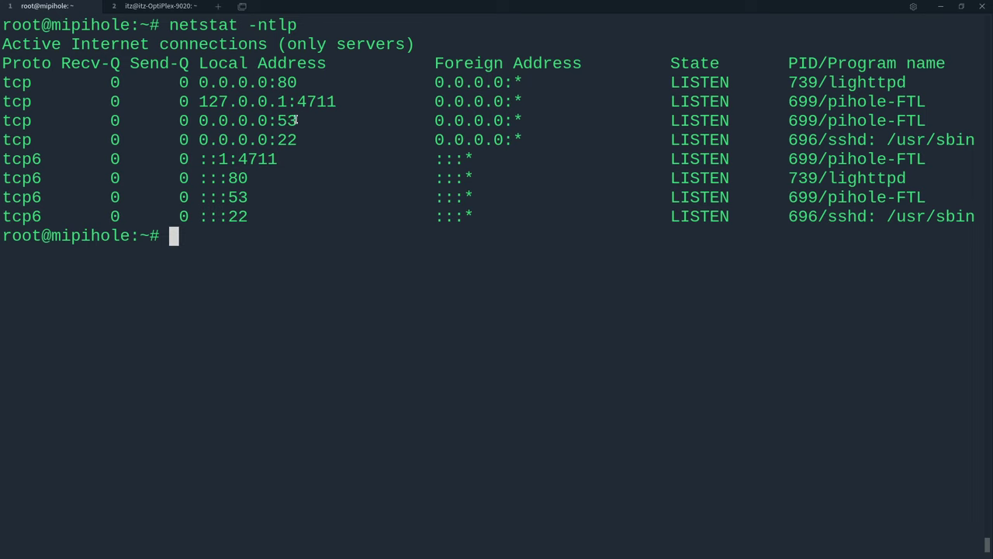
Step: Highlight the port 53, 22 and 80 listeners and the IPv6 port 22 row
{"action": "left_click_drag", "start_coordinate": [295, 120], "coordinate": [199, 120]}
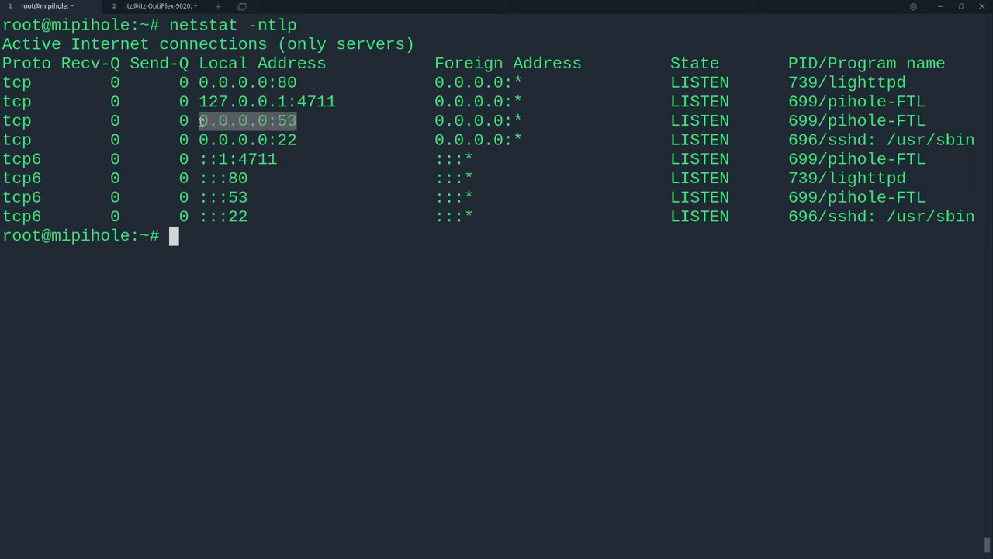
{"action": "left_click_drag", "start_coordinate": [297, 139], "coordinate": [188, 137]}
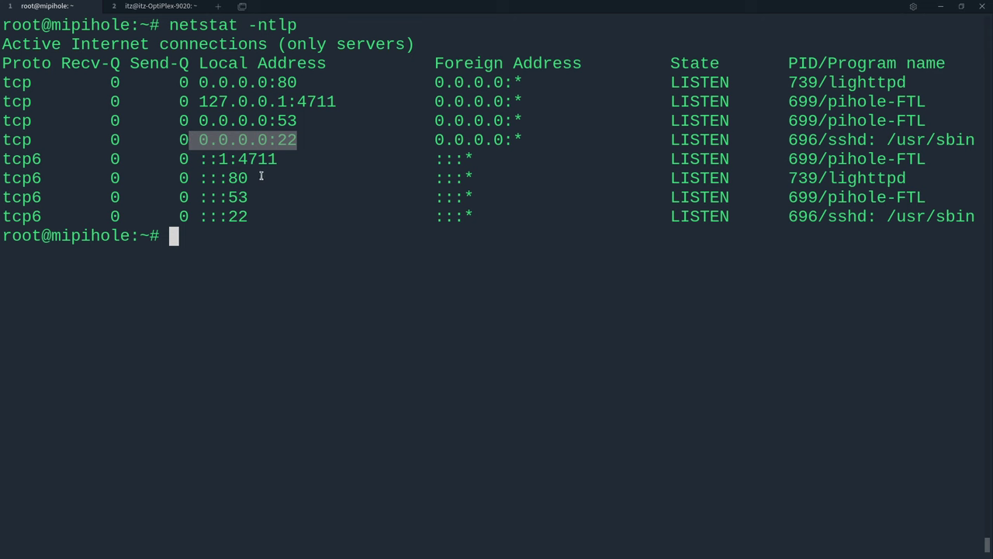
{"action": "left_click_drag", "start_coordinate": [248, 178], "coordinate": [199, 178]}
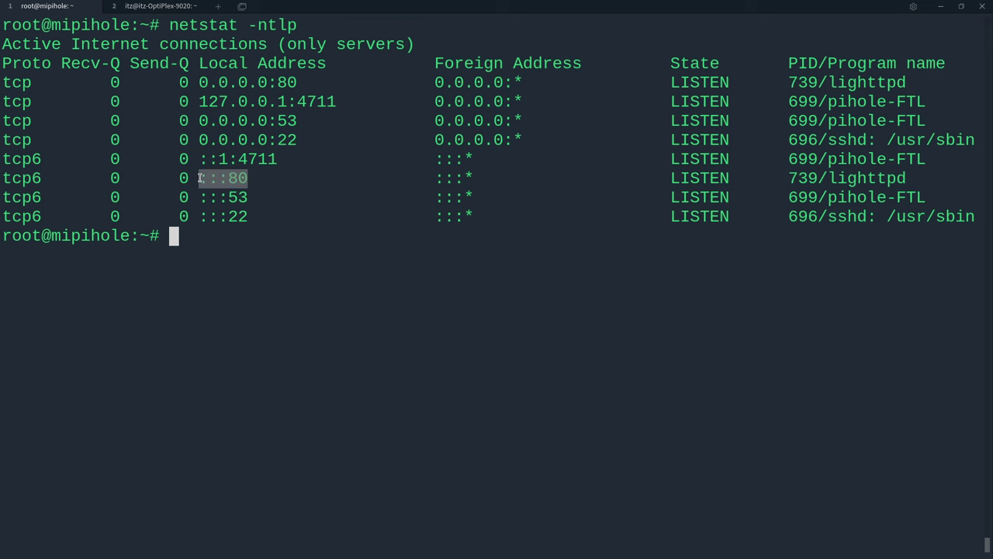
{"action": "key", "text": "alt+Tab"}
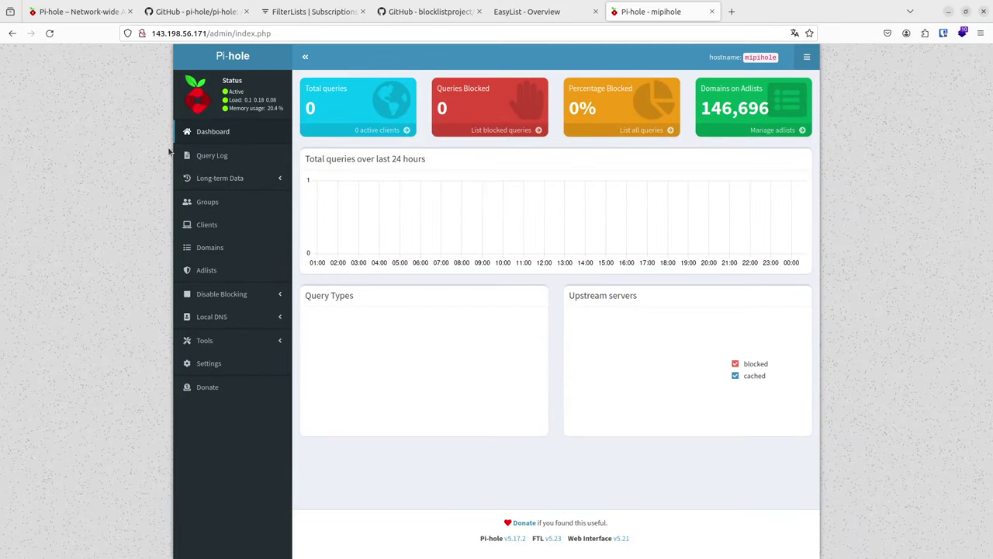
{"action": "key", "text": "alt+Tab"}
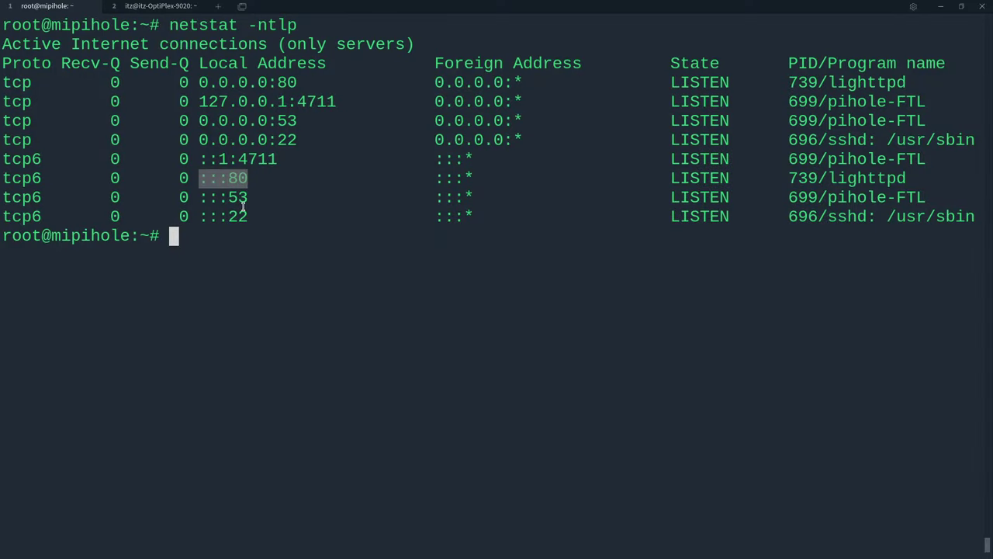
{"action": "left_click_drag", "start_coordinate": [245, 218], "coordinate": [5, 218]}
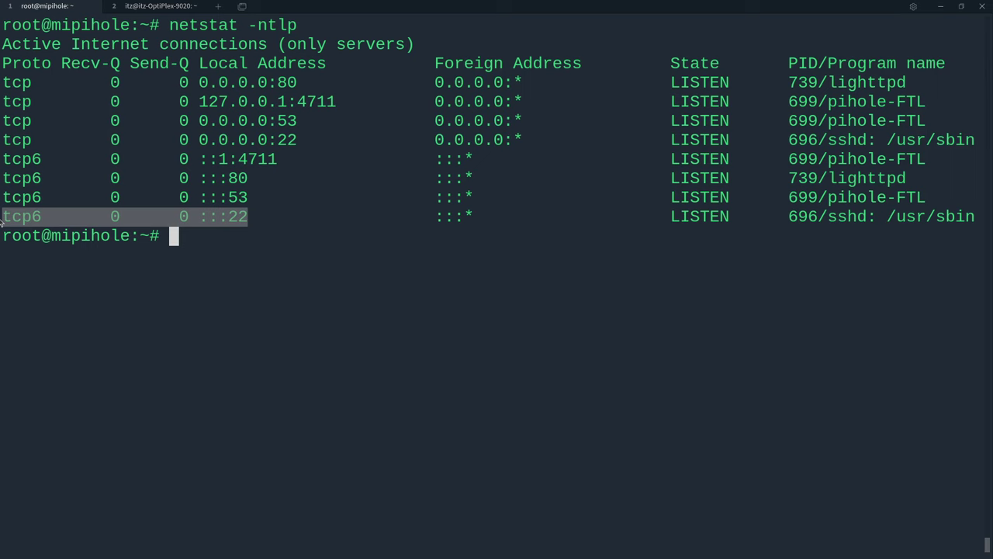
Step: Run ip a and highlight eth0's 143.198.56.171 and 10.48.0.5 lines and IPv6 link-local address
{"action": "type", "text": "ip a"}
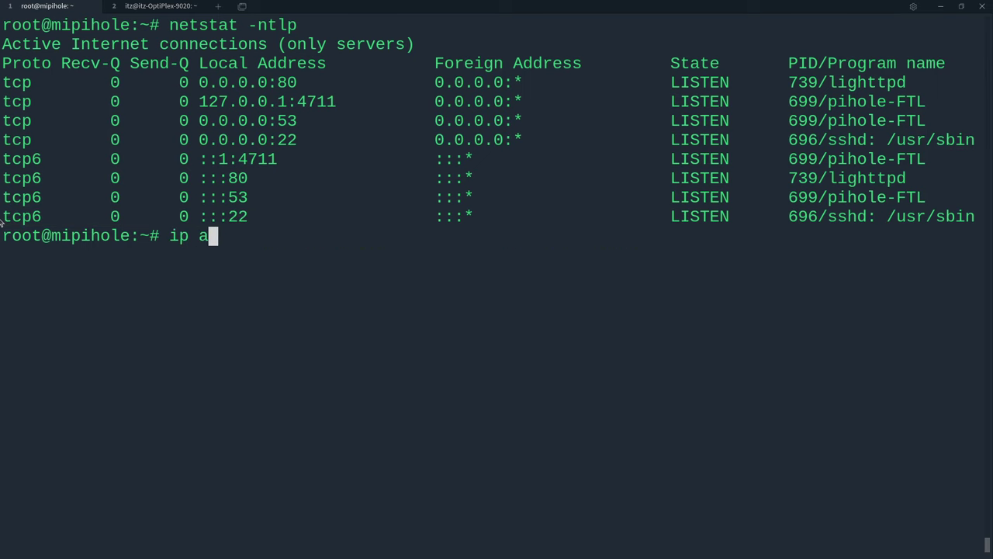
{"action": "key", "text": "Return"}
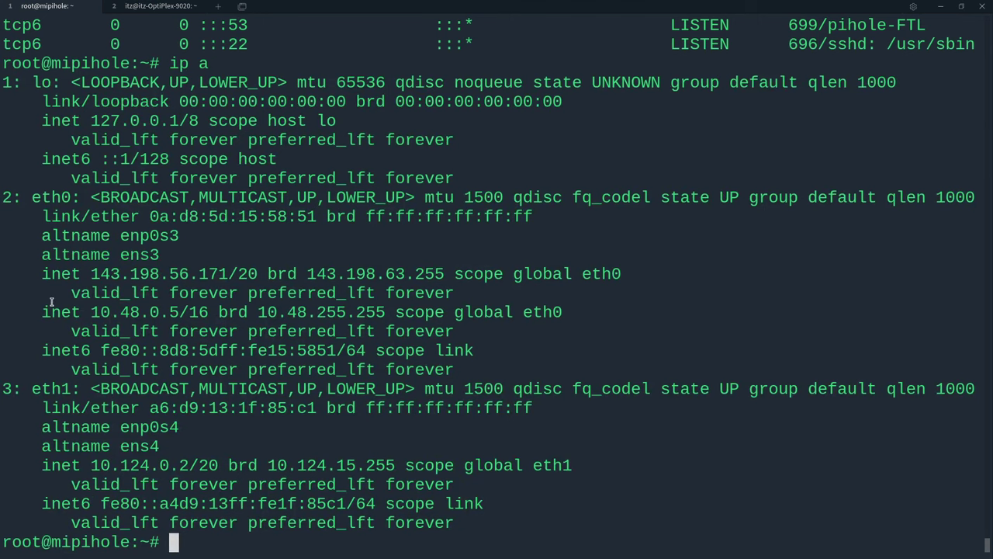
{"action": "left_click_drag", "start_coordinate": [91, 274], "coordinate": [325, 308]}
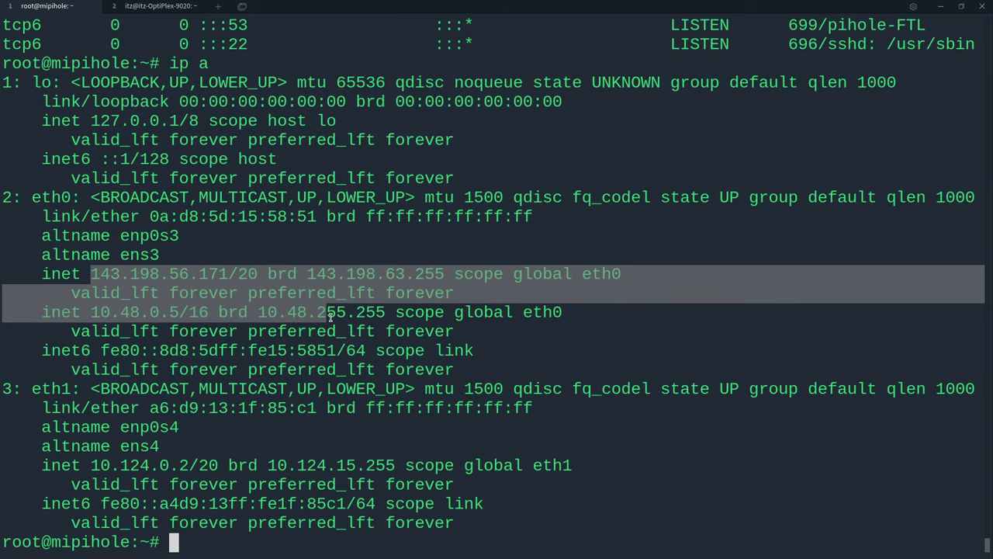
{"action": "left_click", "coordinate": [107, 350]}
{"action": "left_click_drag", "start_coordinate": [102, 350], "coordinate": [366, 351]}
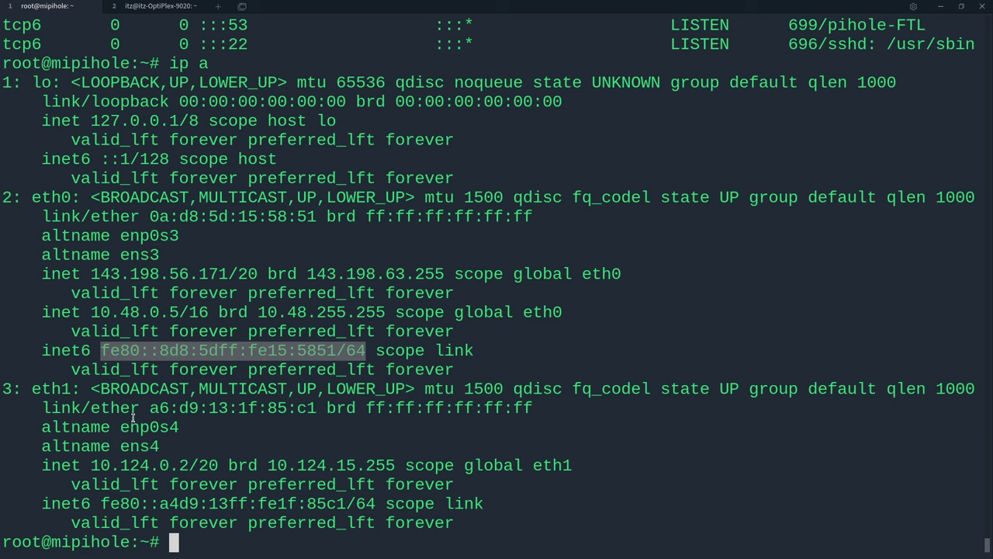
{"action": "left_click", "coordinate": [86, 305]}
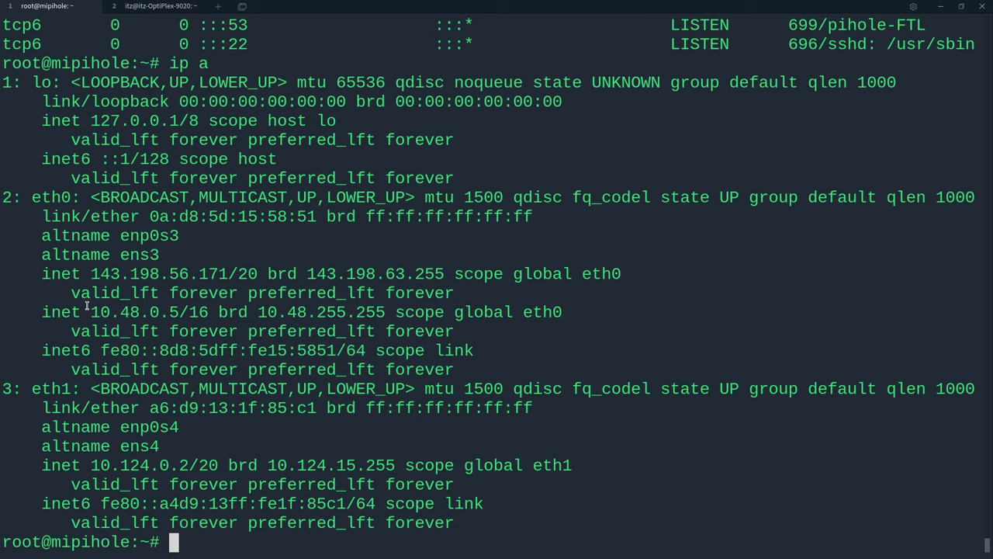
Step: Clear the screen, rerun netstat -ntlp and highlight the pihole-FTL 0.0.0.0:53 row
{"action": "key", "text": "ctrl+l"}
{"action": "type", "text": "netstat -ntlp"}
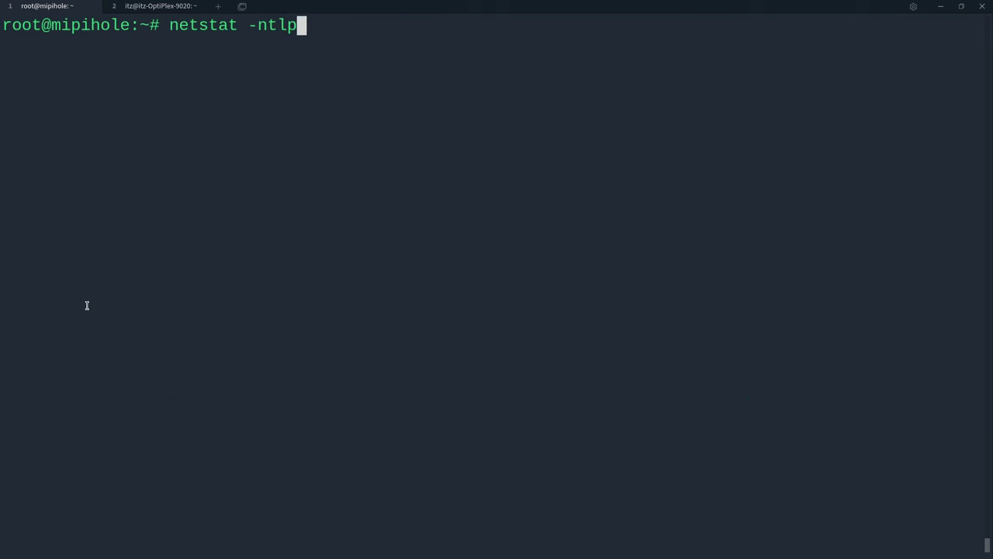
{"action": "key", "text": "Return"}
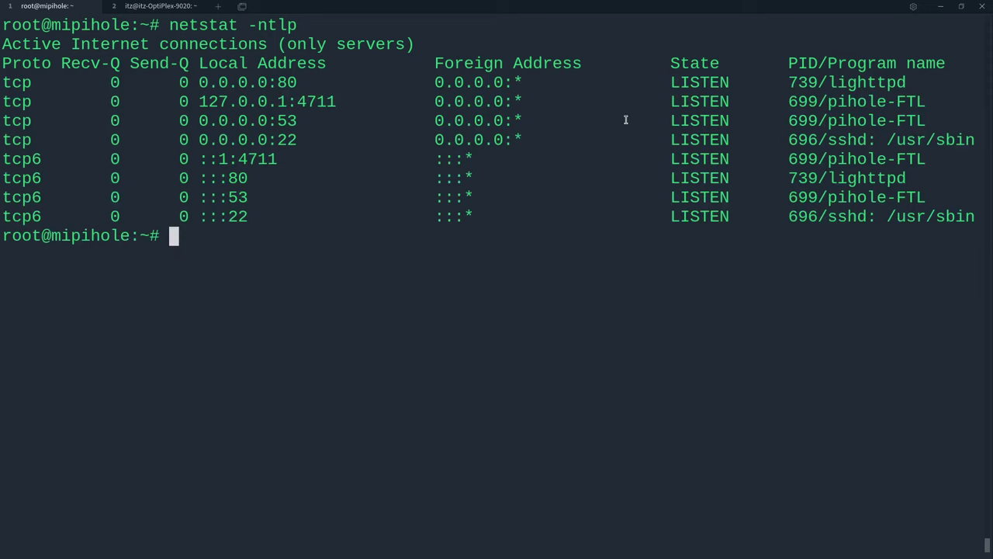
{"action": "double_click", "coordinate": [927, 121]}
{"action": "left_click_drag", "start_coordinate": [866, 123], "coordinate": [197, 122]}
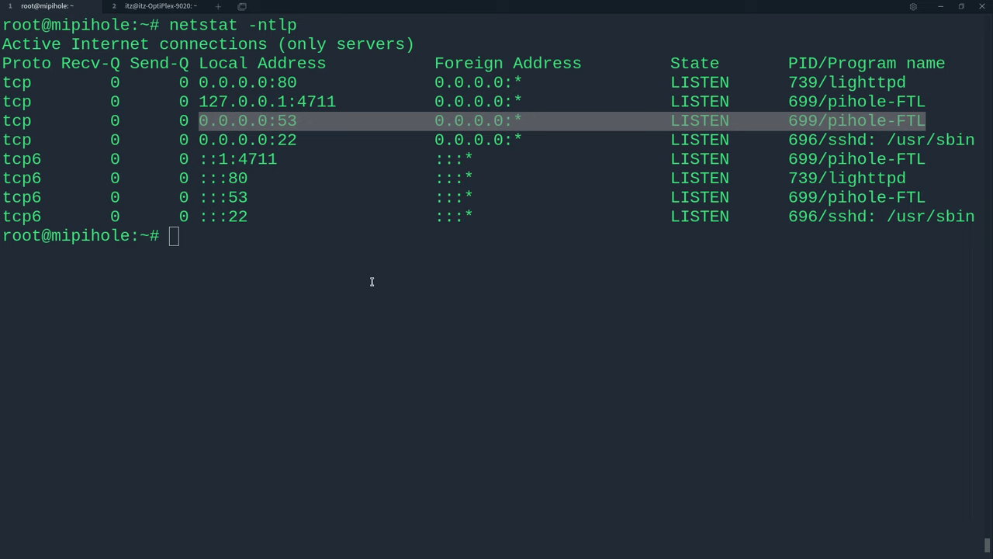
{"action": "left_click", "coordinate": [236, 282]}
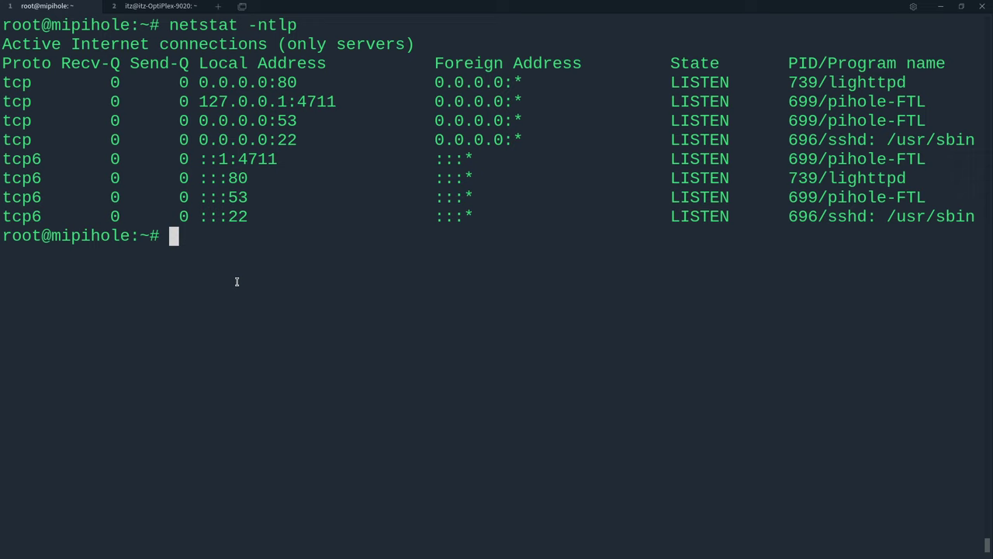
Step: Discard the recalled and partly typed commands, leaving an empty prompt
{"action": "key", "text": "Up"}
{"action": "key", "text": "Down"}
{"action": "type", "text": "ip"}
{"action": "key", "text": "BackSpace"}
{"action": "key", "text": "BackSpace"}
Step: Run dig for google.com (142.251.214.142) and yahoo.com, then clear the screen
{"action": "type", "text": "dig "}
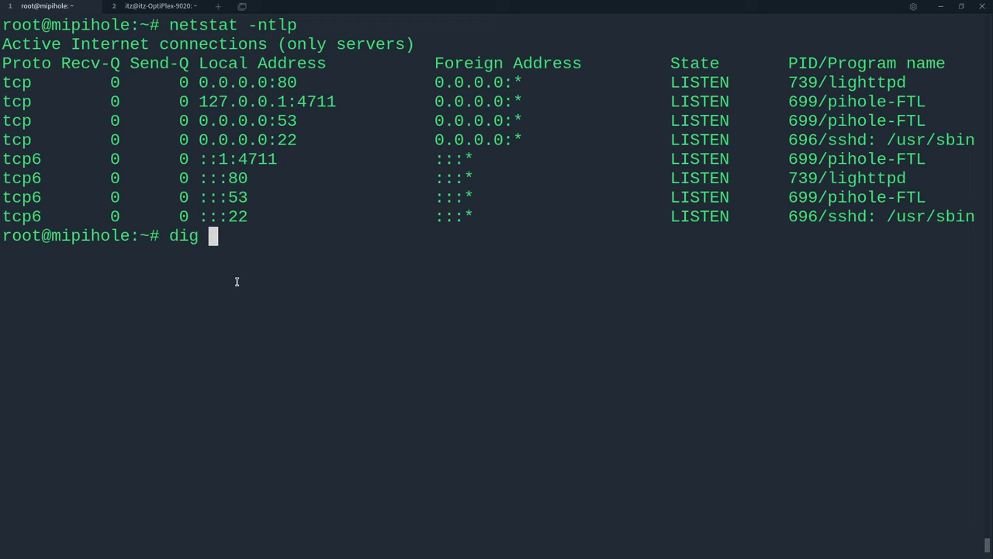
{"action": "type", "text": "google.com"}
{"action": "key", "text": "Return"}
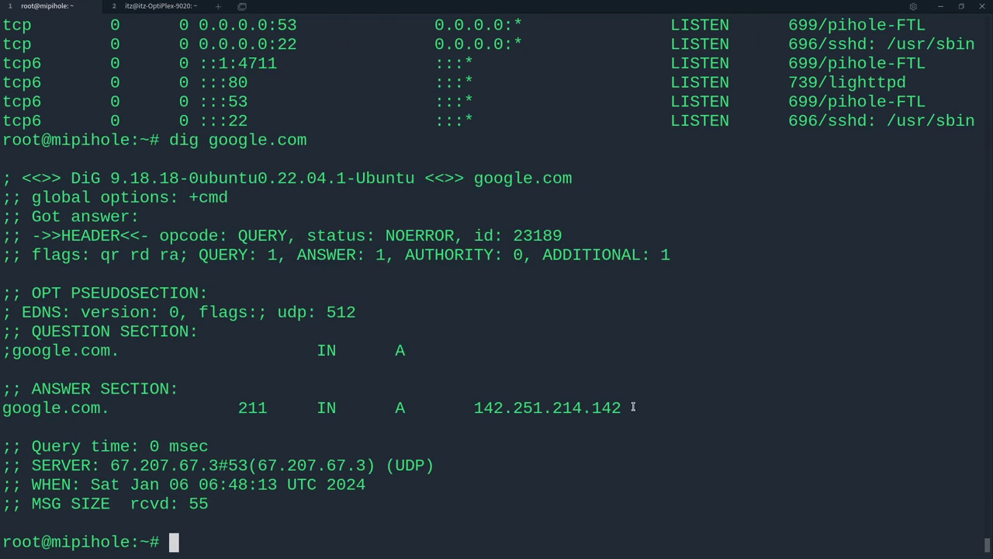
{"action": "left_click_drag", "start_coordinate": [630, 406], "coordinate": [67, 407]}
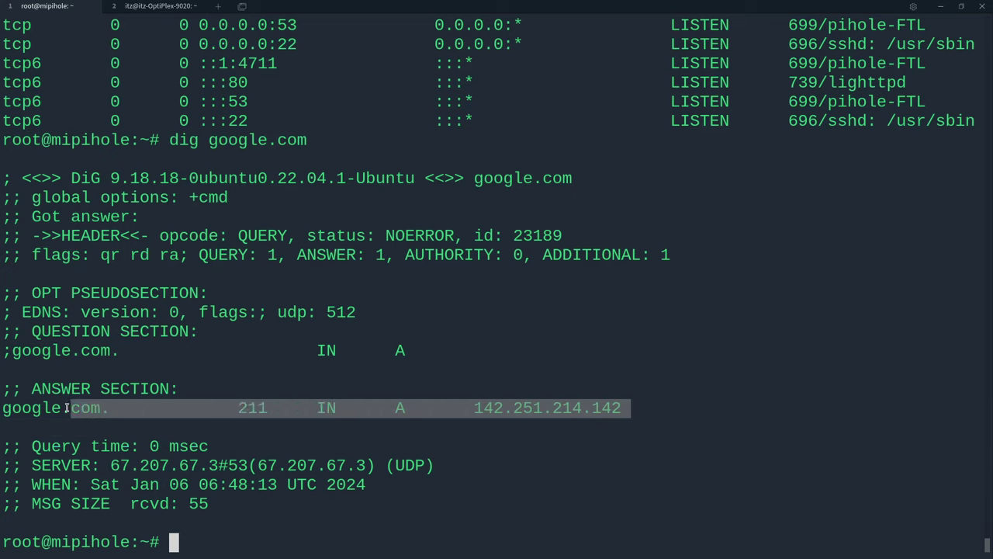
{"action": "key", "text": "Up"}
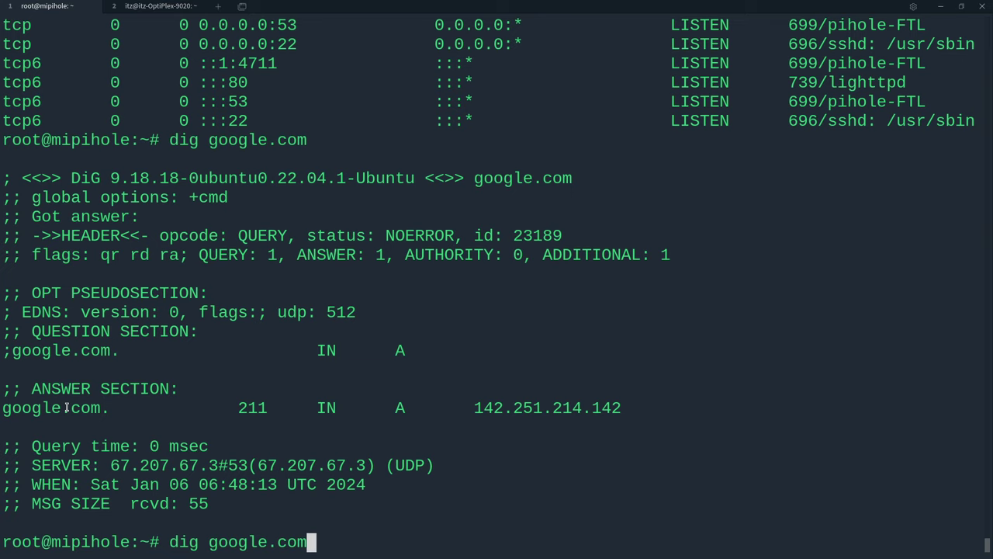
{"action": "key", "text": "BackSpace"}
{"action": "key", "text": "BackSpace"}
{"action": "key", "text": "BackSpace"}
{"action": "key", "text": "BackSpace"}
{"action": "key", "text": "BackSpace"}
{"action": "key", "text": "BackSpace"}
{"action": "key", "text": "BackSpace"}
{"action": "key", "text": "BackSpace"}
{"action": "key", "text": "BackSpace"}
{"action": "key", "text": "BackSpace"}
{"action": "key", "text": "BackSpace"}
{"action": "key", "text": "BackSpace"}
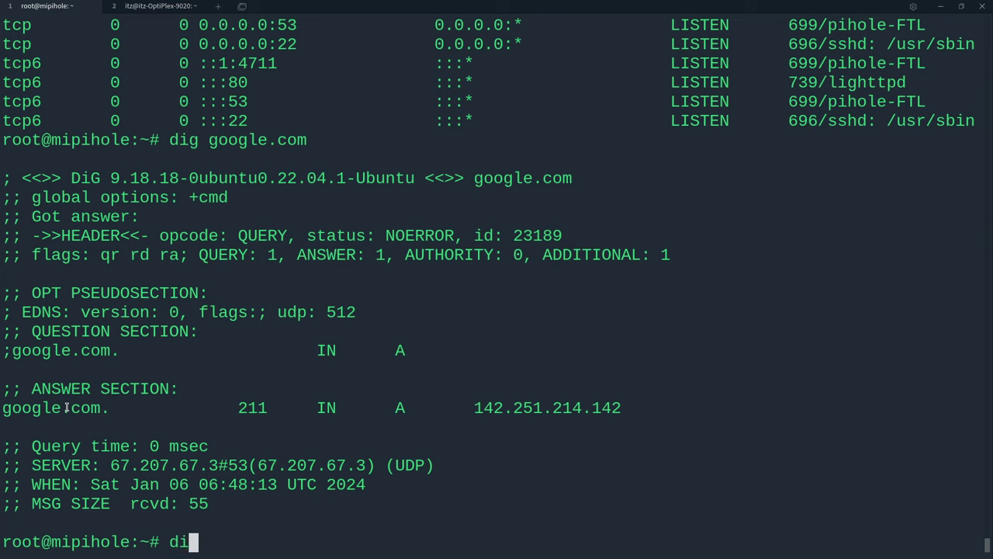
{"action": "type", "text": "g yahoo"}
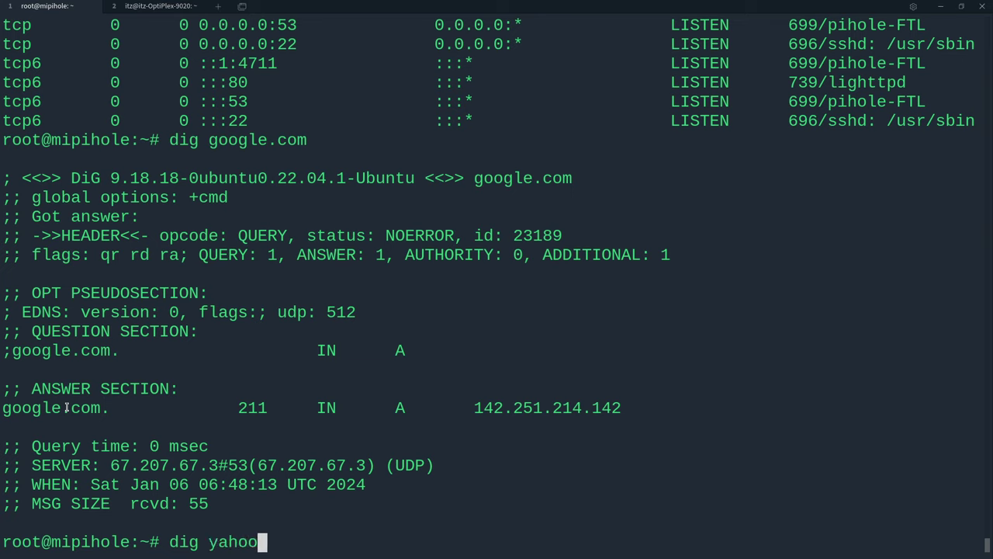
{"action": "type", "text": ".com"}
{"action": "key", "text": "Return"}
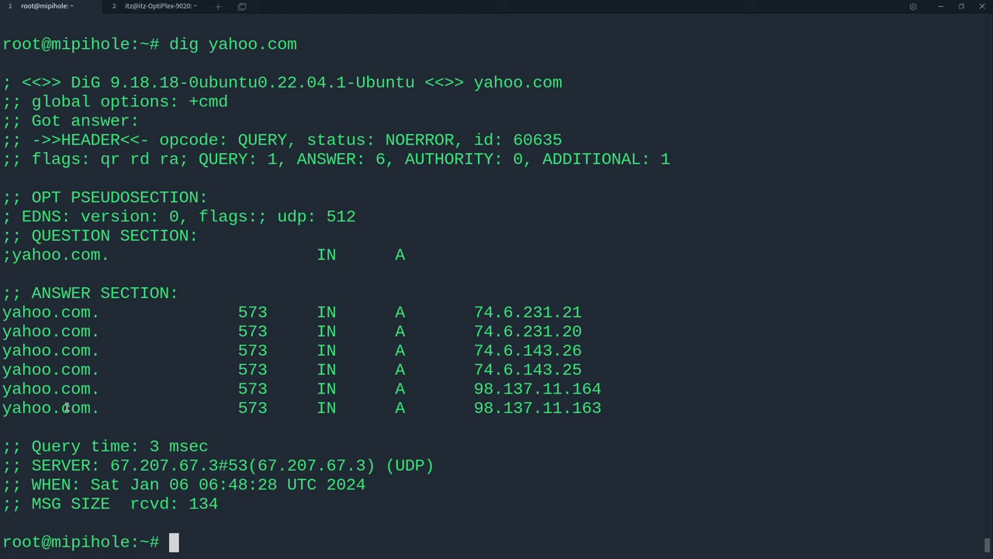
{"action": "key", "text": "ctrl+l"}
Step: Resolve google.com with nslookup and highlight the server's port 53
{"action": "type", "text": "nsl"}
{"action": "key", "text": "BackSpace"}
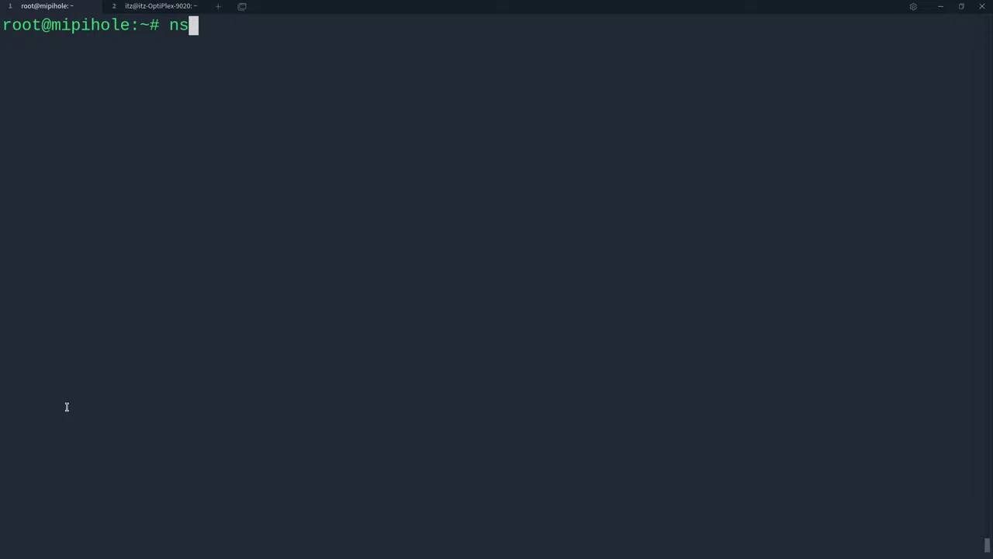
{"action": "type", "text": "l"}
{"action": "key", "text": "Tab"}
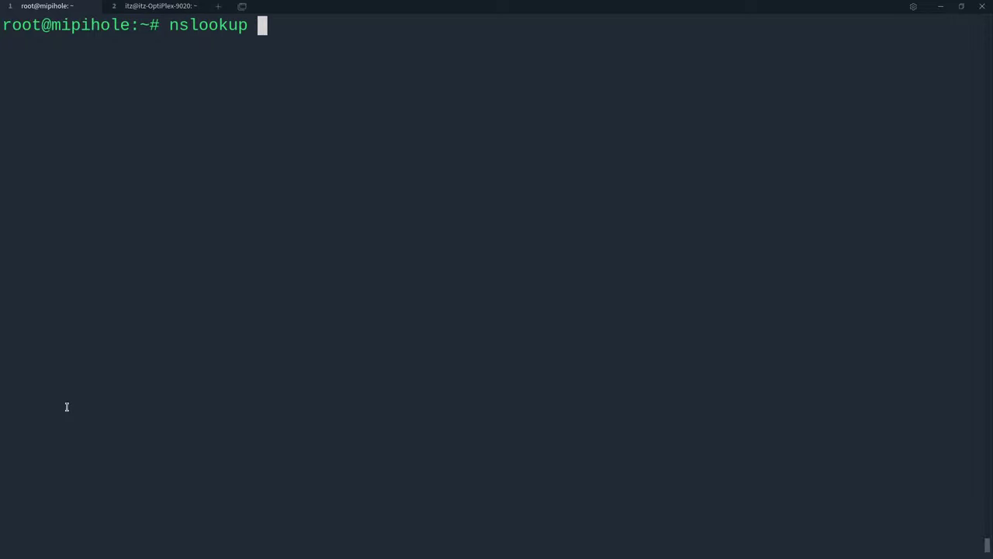
{"action": "type", "text": "google.com"}
{"action": "key", "text": "Return"}
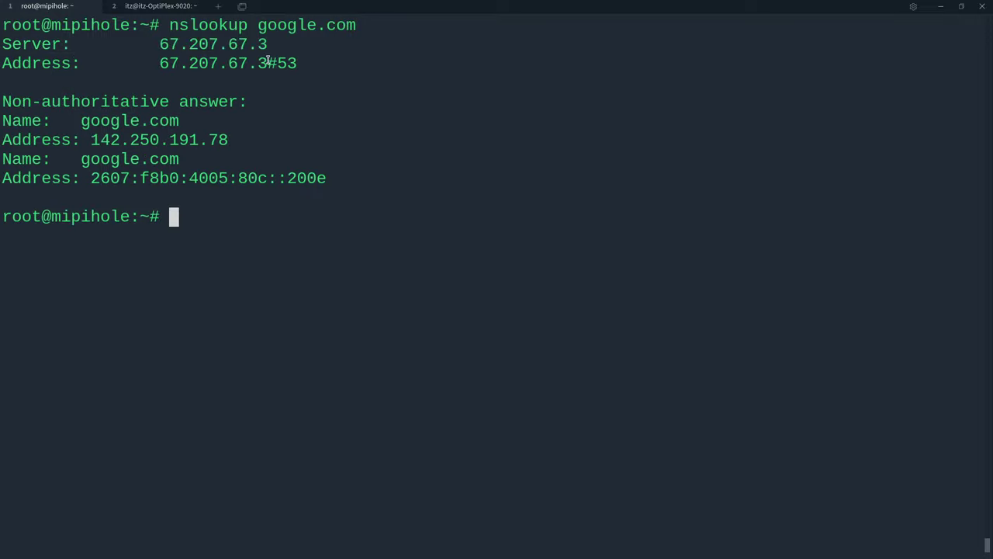
{"action": "left_click_drag", "start_coordinate": [300, 61], "coordinate": [280, 68]}
{"action": "left_click", "coordinate": [221, 261]}
Step: Print /etc/resolv.conf and highlight the nameserver entries that may be ignored
{"action": "type", "text": "ip"}
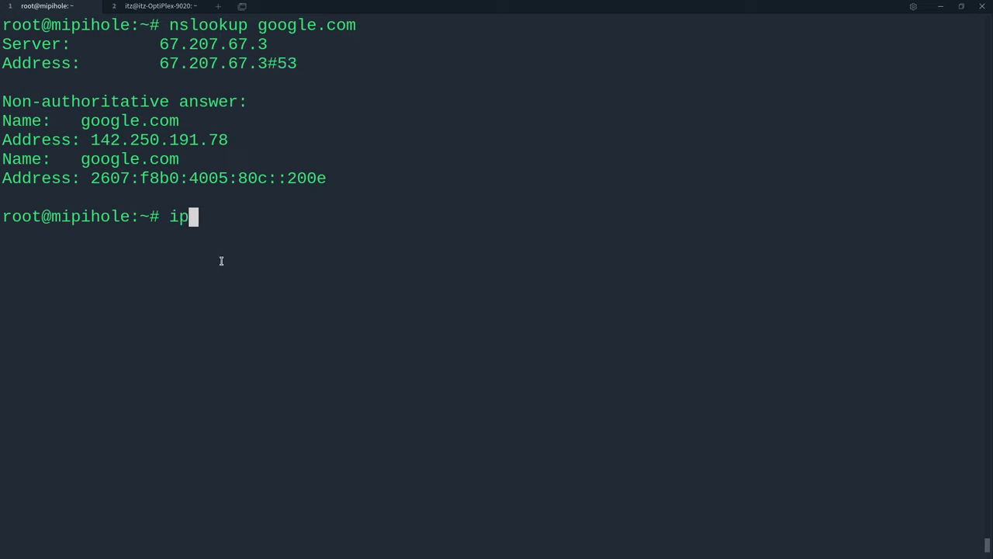
{"action": "key", "text": "BackSpace"}
{"action": "key", "text": "BackSpace"}
{"action": "key", "text": "BackSpace"}
{"action": "type", "text": "cat /etc/"}
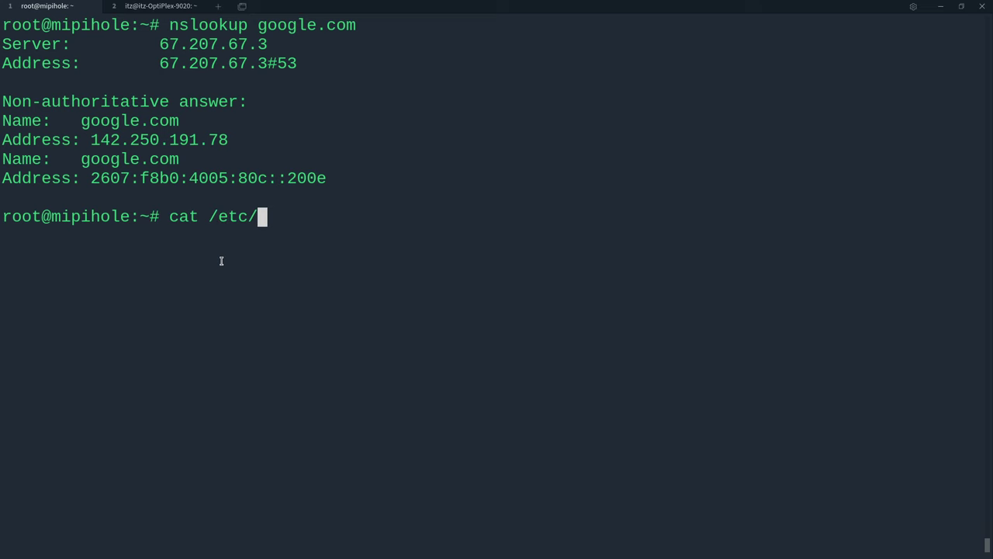
{"action": "type", "text": "re"}
{"action": "key", "text": "Tab"}
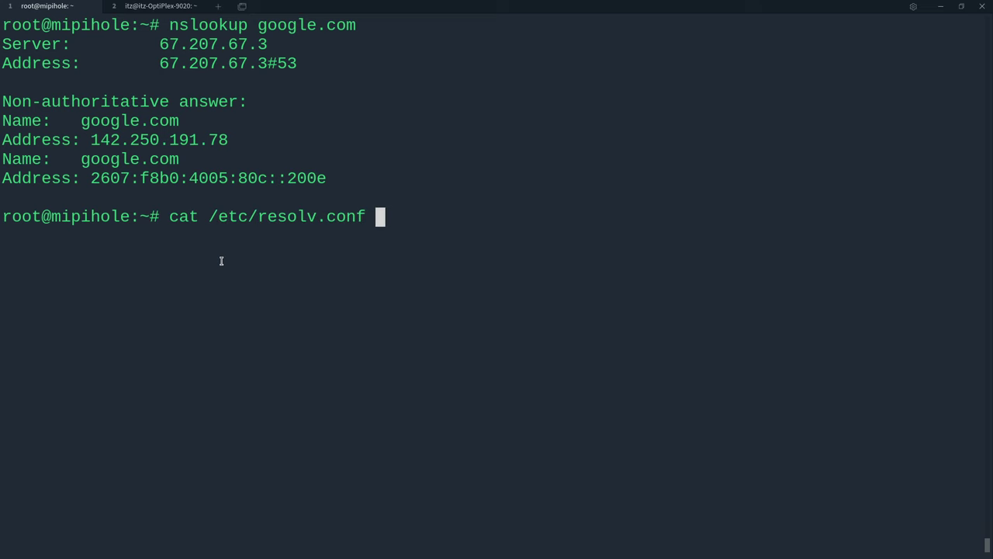
{"action": "key", "text": "Return"}
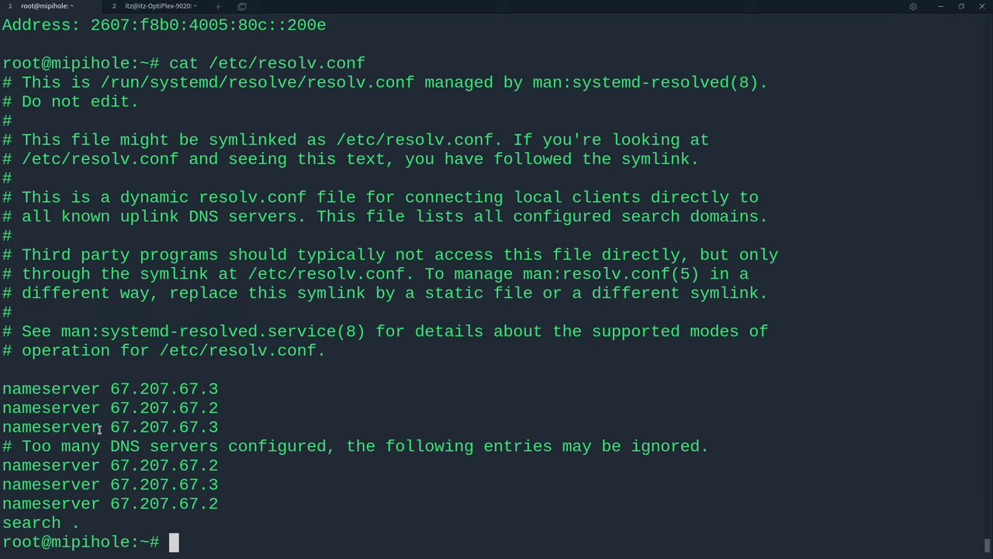
{"action": "left_click_drag", "start_coordinate": [4, 465], "coordinate": [230, 509]}
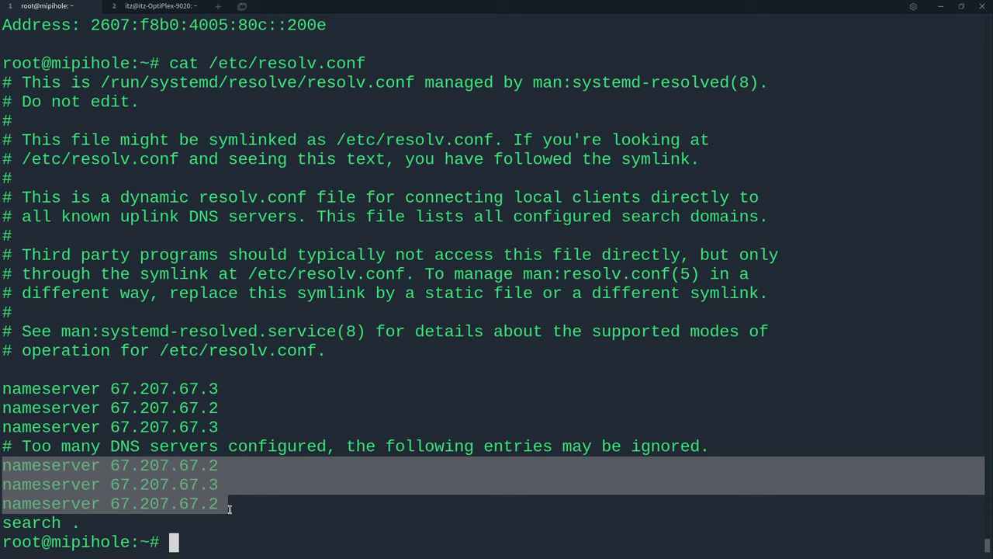
{"action": "left_click", "coordinate": [83, 500]}
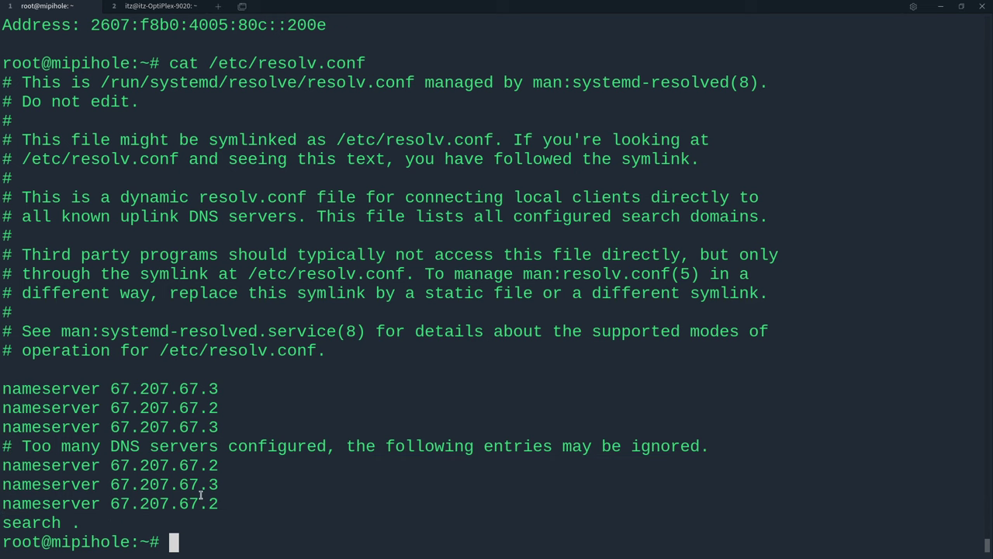
Step: Reprint /etc/resolv.conf on a cleared screen and highlight the first three nameserver lines
{"action": "key", "text": "ctrl+l"}
{"action": "key", "text": "Up"}
{"action": "key", "text": "Return"}
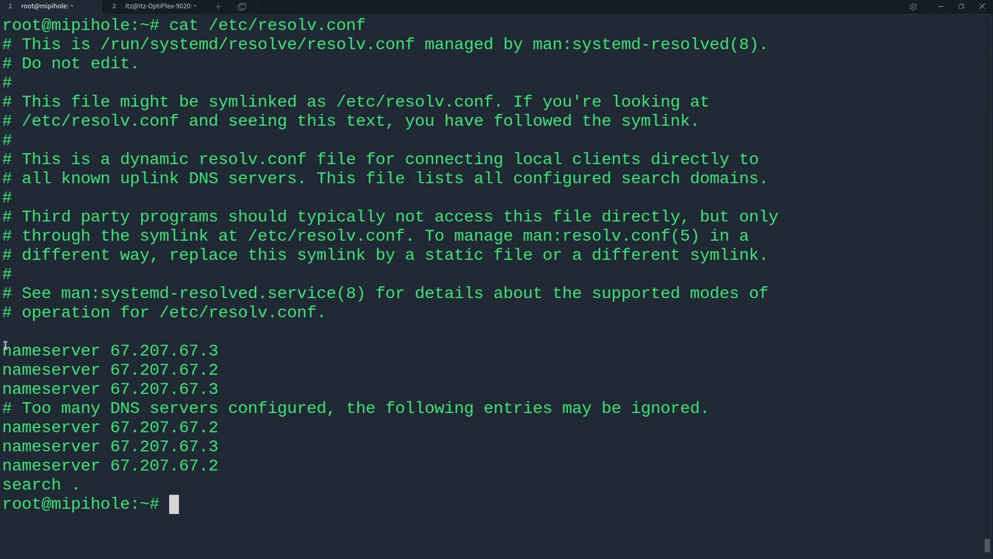
{"action": "left_click_drag", "start_coordinate": [4, 347], "coordinate": [229, 385]}
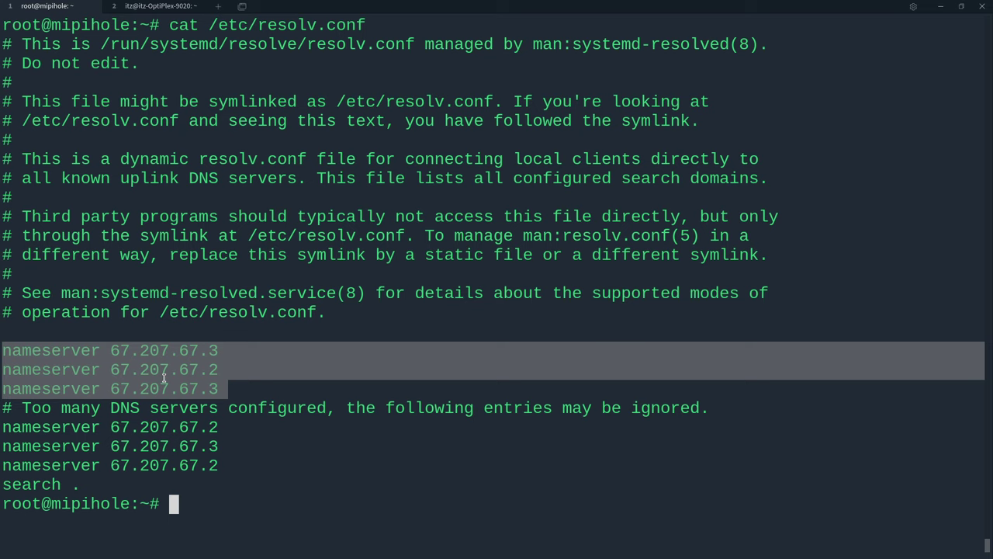
Step: Ping google.com and stop it to show 0% packet loss
{"action": "type", "text": "pin g"}
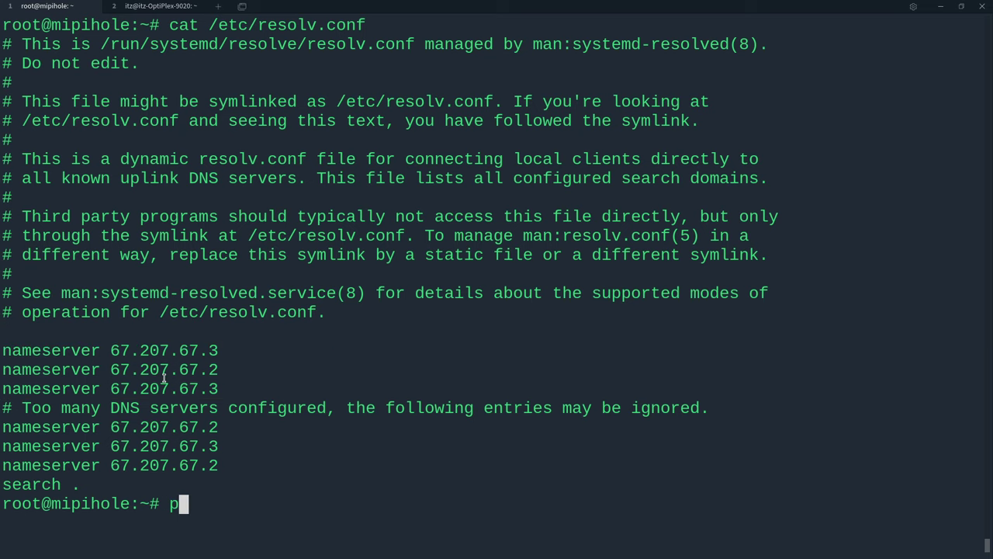
{"action": "key", "text": "BackSpace"}
{"action": "key", "text": "BackSpace"}
{"action": "type", "text": "gol"}
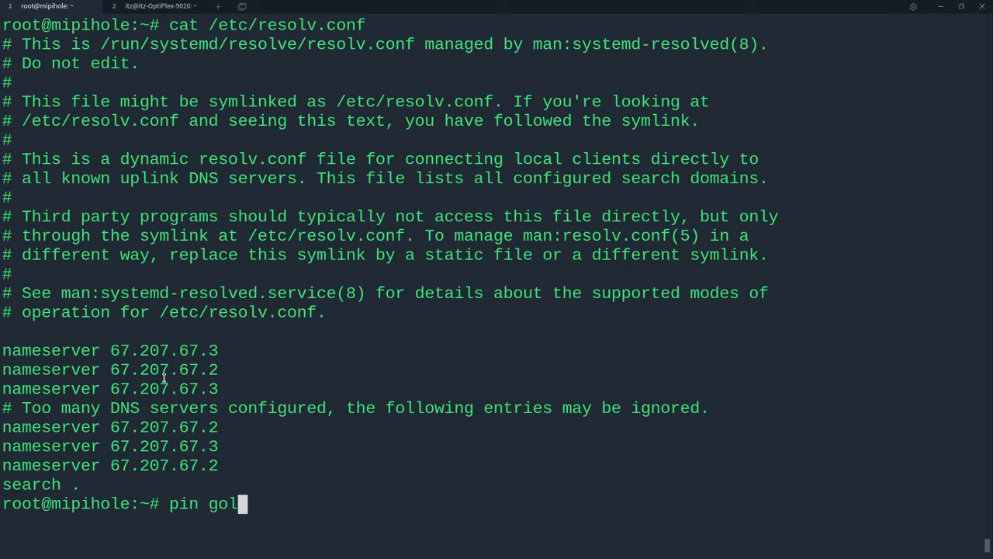
{"action": "key", "text": "BackSpace"}
{"action": "key", "text": "BackSpace"}
{"action": "key", "text": "BackSpace"}
{"action": "key", "text": "BackSpace"}
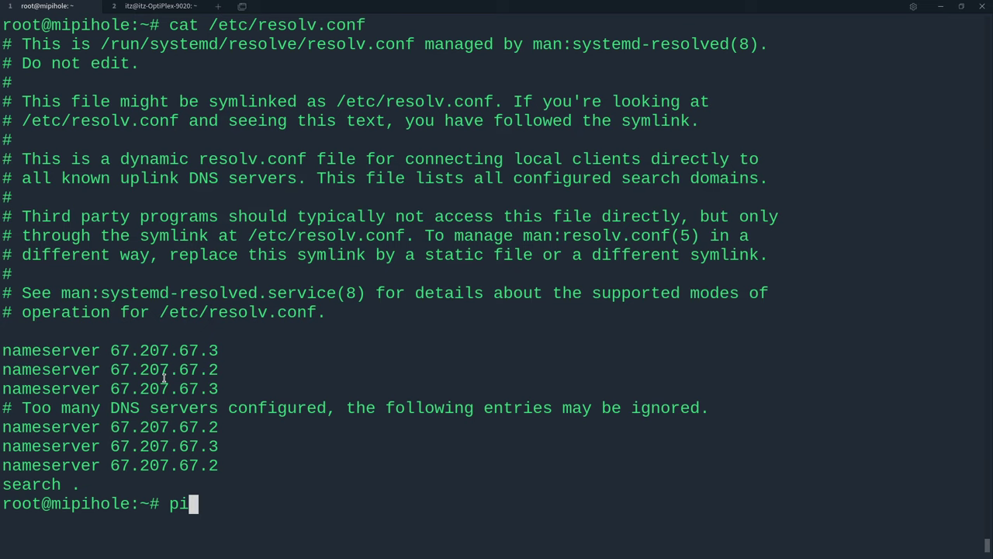
{"action": "type", "text": "g"}
{"action": "key", "text": "BackSpace"}
{"action": "key", "text": "BackSpace"}
{"action": "type", "text": "ng google.com"}
{"action": "key", "text": "Return"}
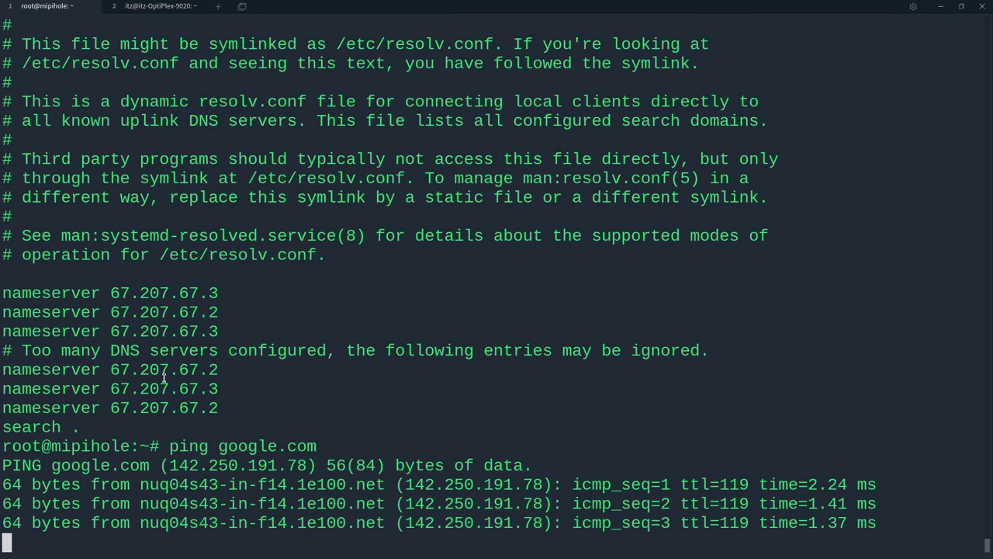
{"action": "key", "text": "ctrl+c"}
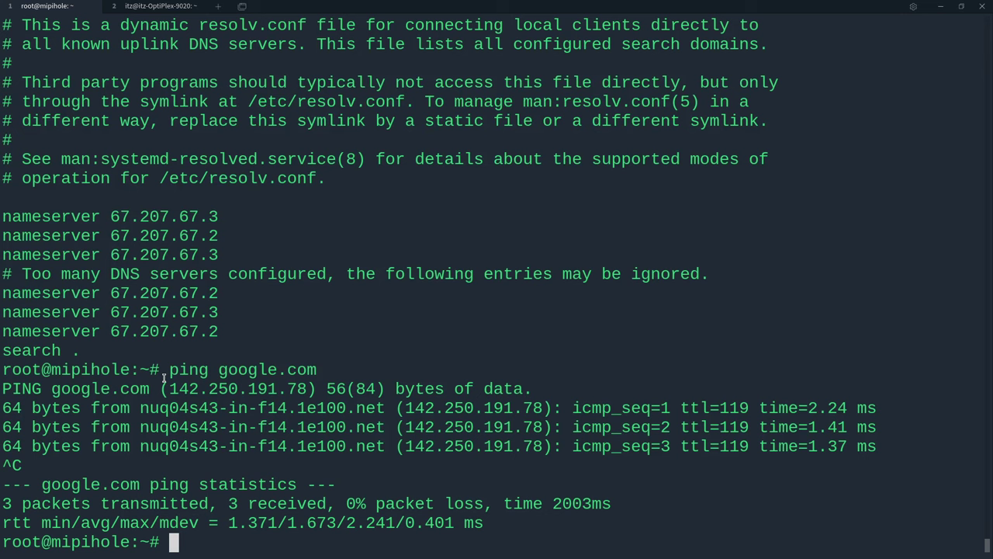
Step: Fetch google.com with curl, getting a 301 Moved page, then clear the screen
{"action": "type", "text": "curl go"}
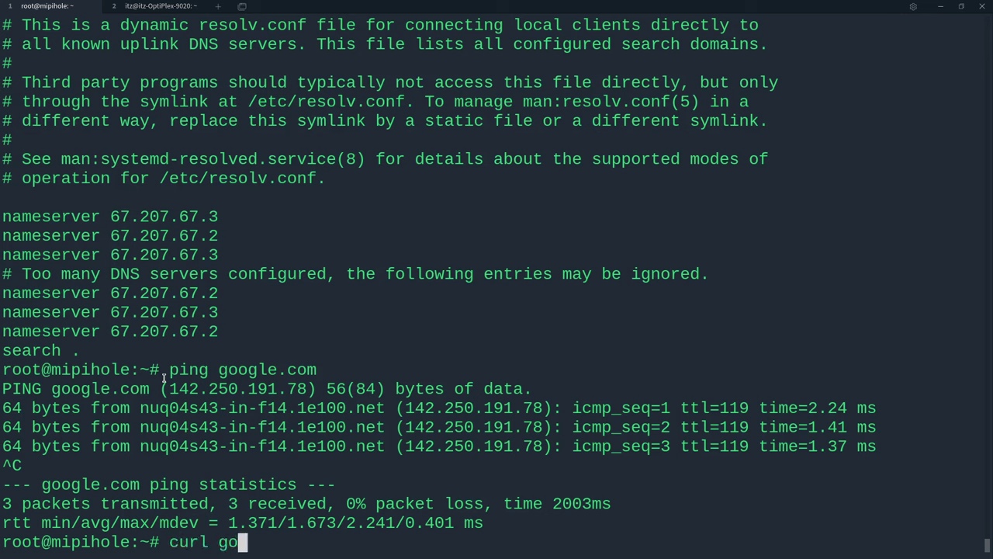
{"action": "type", "text": "ogle.com"}
{"action": "key", "text": "Return"}
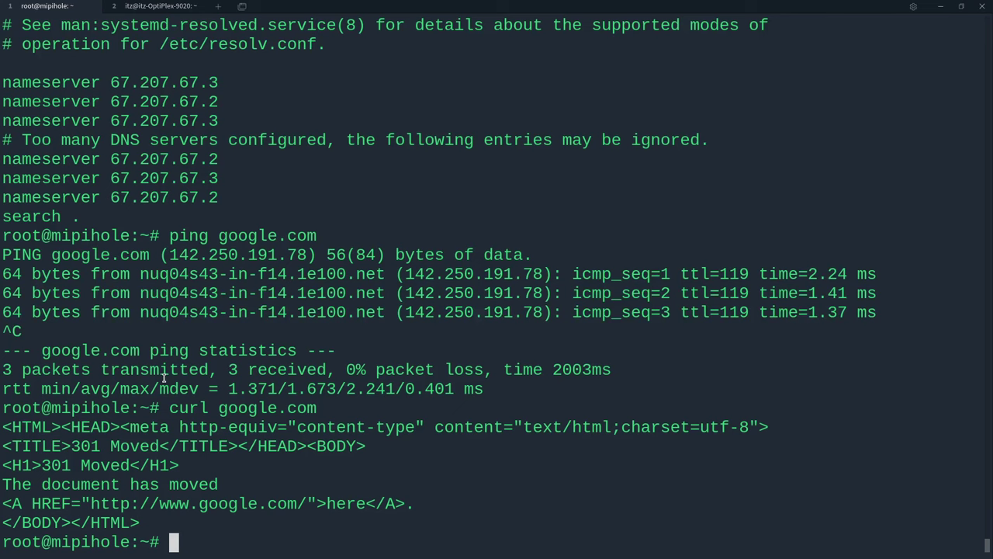
{"action": "key", "text": "ctrl+l"}
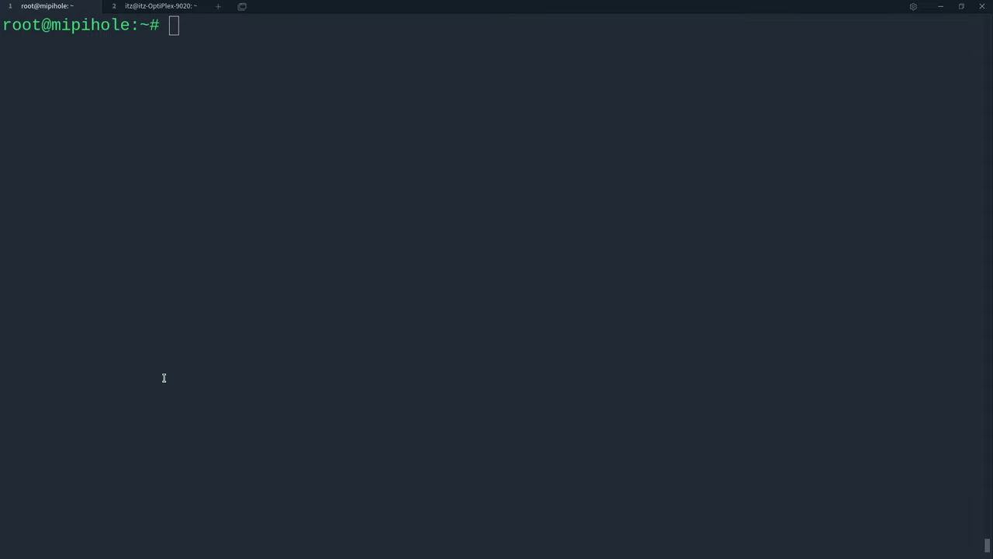
{"action": "key", "text": "alt+Tab"}
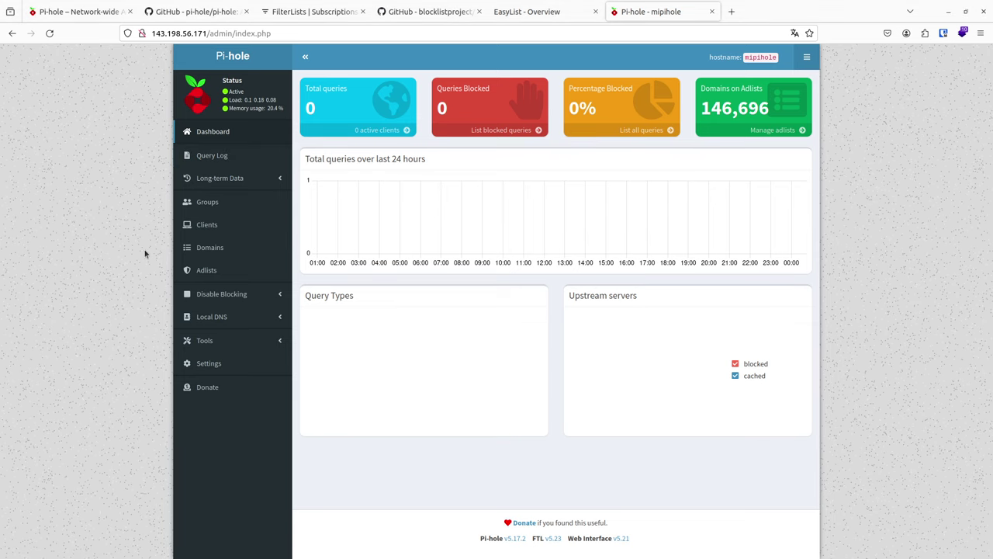
{"action": "key", "text": "alt+Tab"}
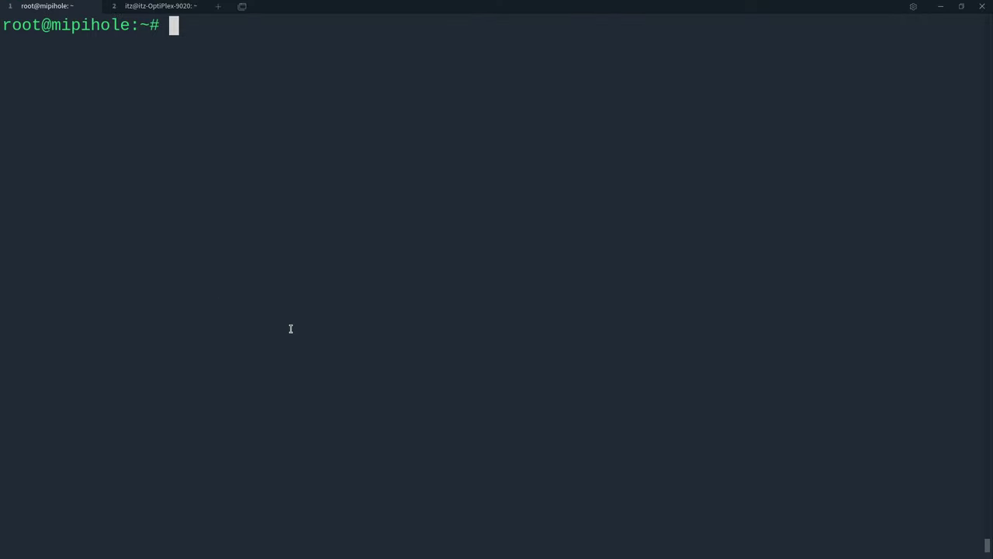
Step: Run systemctl | grep -i firewall and highlight ufw.service's 'loaded active exited' status
{"action": "type", "text": "systemctl "}
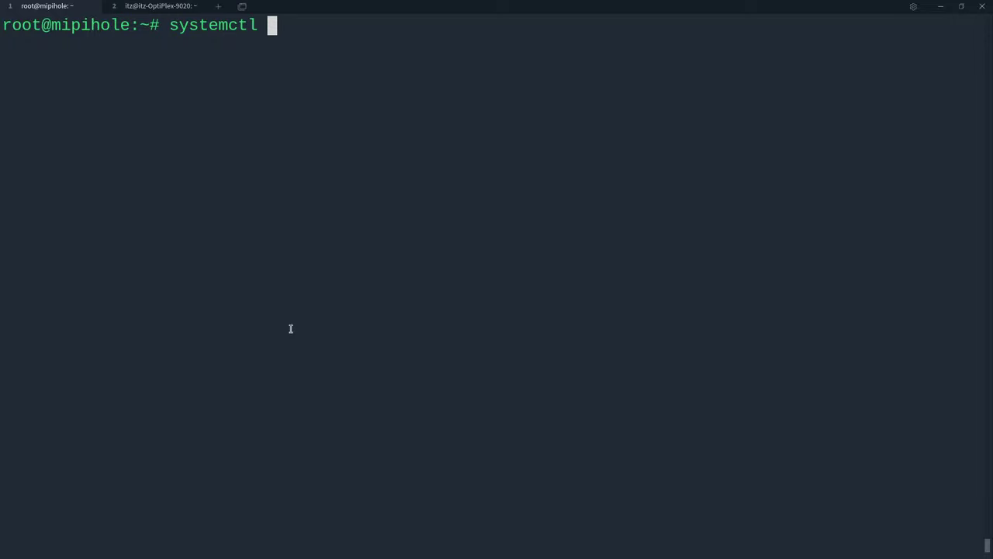
{"action": "type", "text": "| grep "}
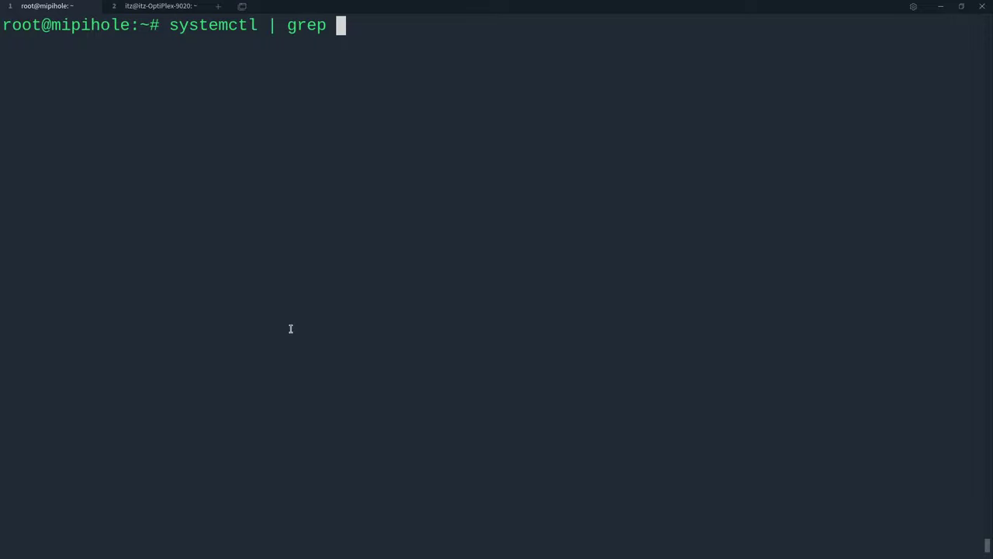
{"action": "type", "text": "fire"}
{"action": "key", "text": "BackSpace"}
{"action": "key", "text": "BackSpace"}
{"action": "key", "text": "BackSpace"}
{"action": "key", "text": "BackSpace"}
{"action": "type", "text": "-i firewall"}
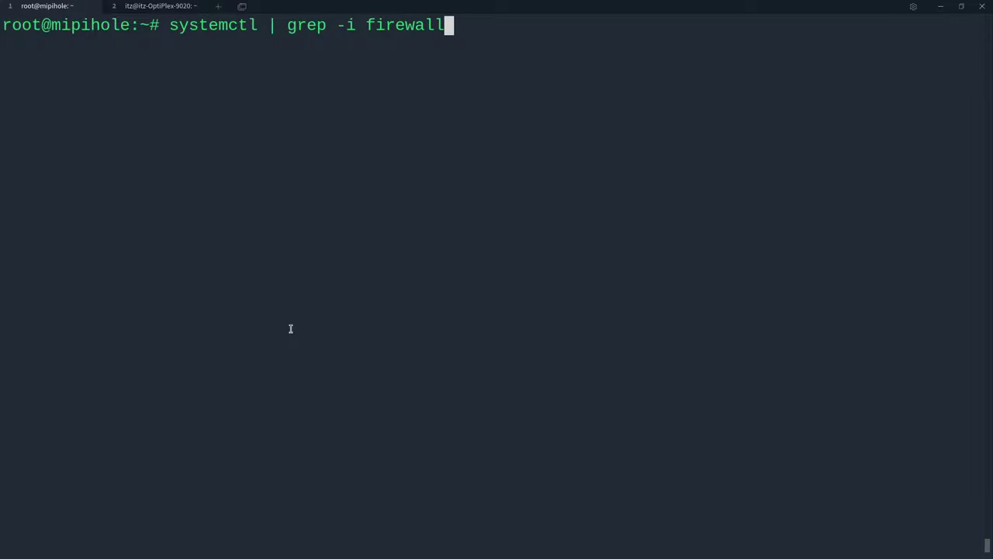
{"action": "key", "text": "Return"}
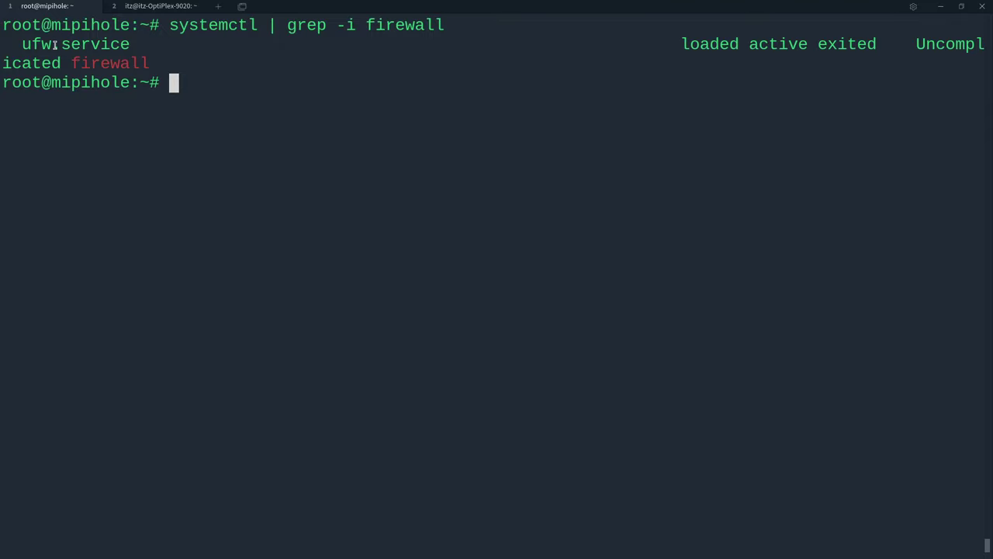
{"action": "left_click_drag", "start_coordinate": [689, 42], "coordinate": [868, 45]}
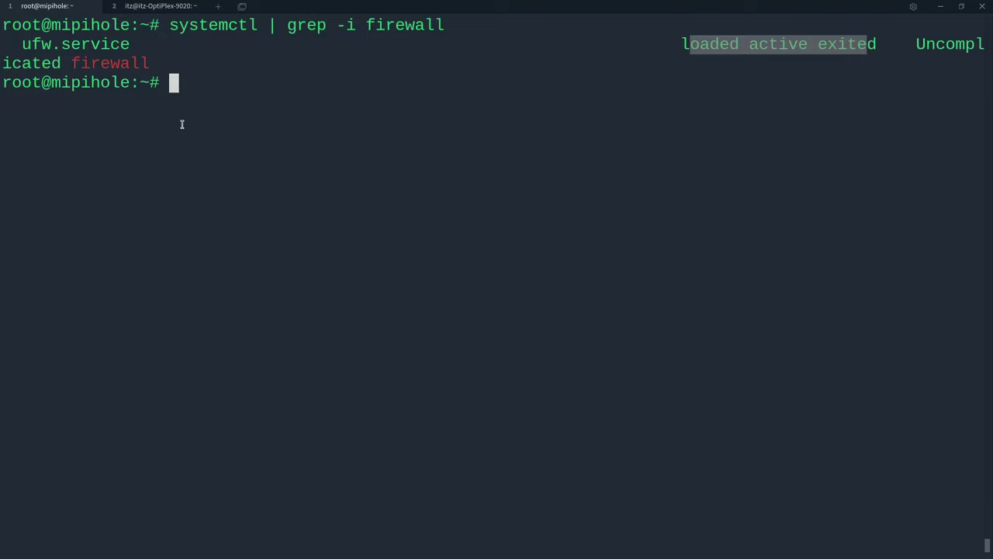
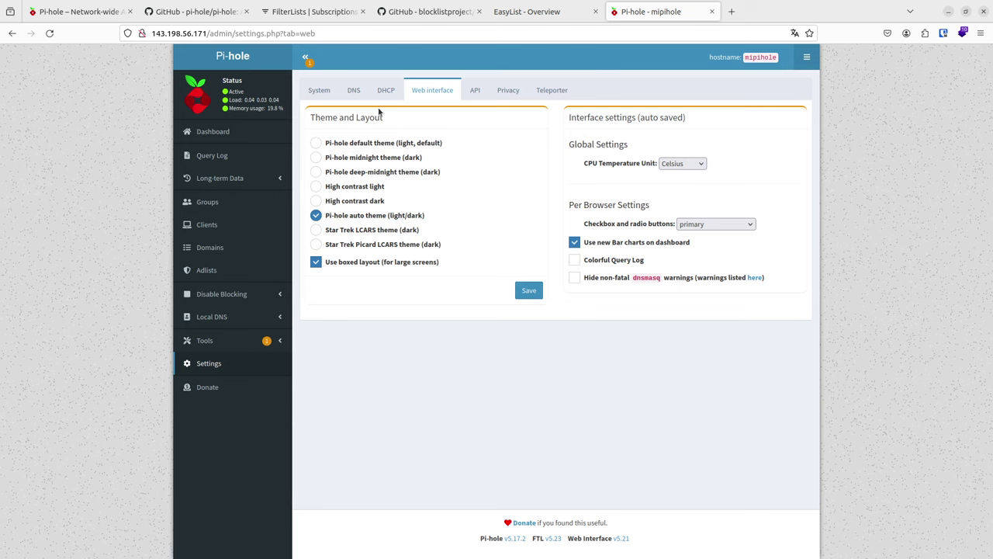
Step: Review the DHCP settings tab, then go to the Network overview under Tools
{"action": "left_click", "coordinate": [385, 92]}
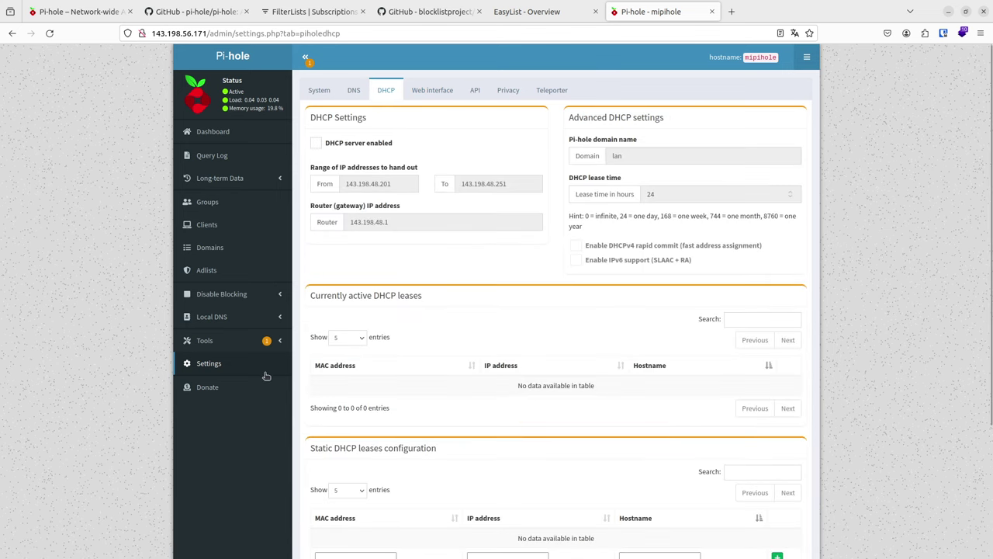
{"action": "left_click", "coordinate": [222, 342]}
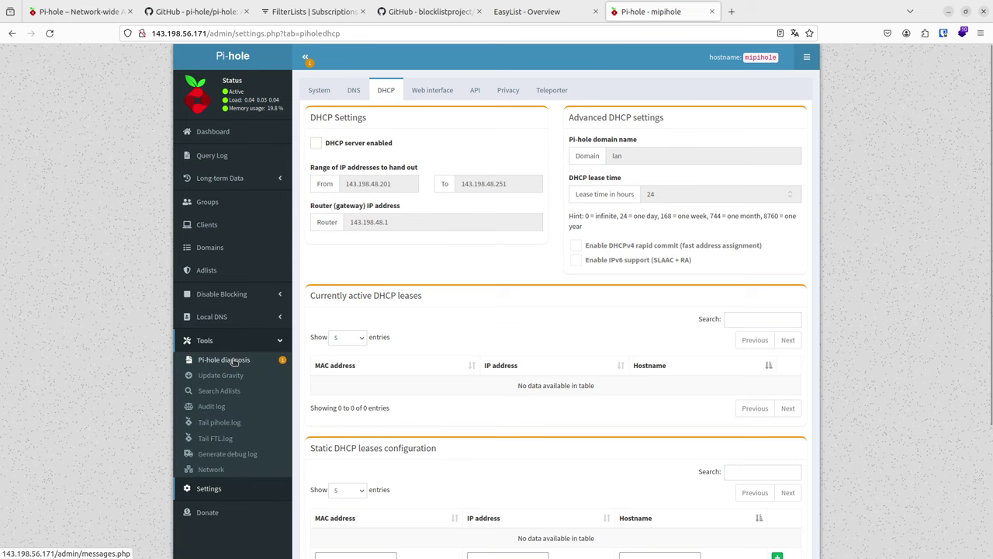
{"action": "left_click", "coordinate": [218, 469]}
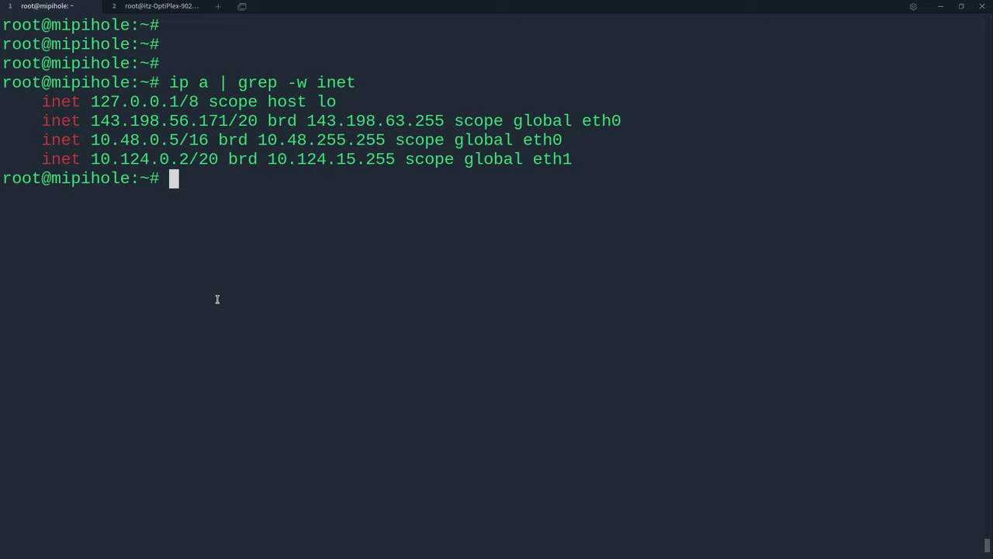
Step: Print the Pi-hole server's /etc/resolv.conf contents
{"action": "type", "text": "cat /"}
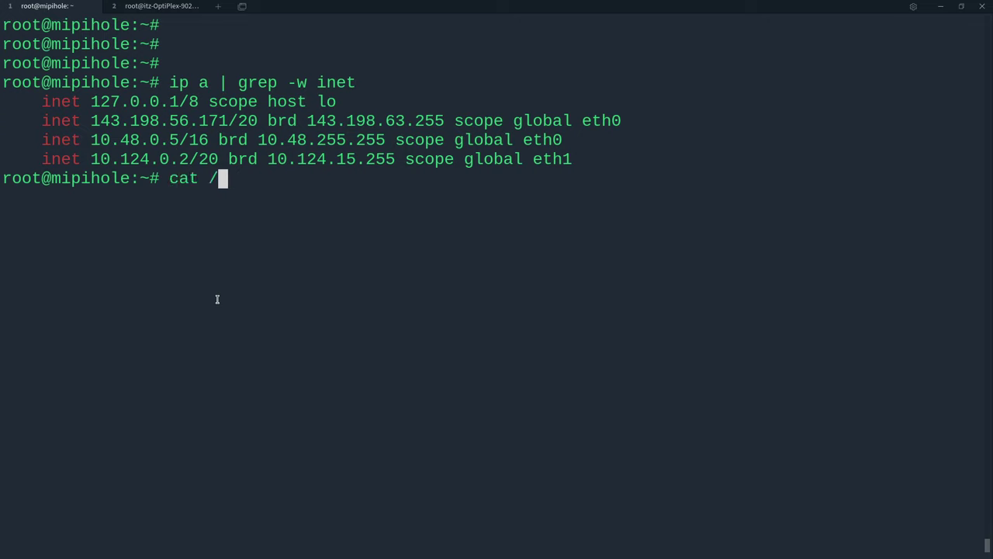
{"action": "type", "text": "etc/res"}
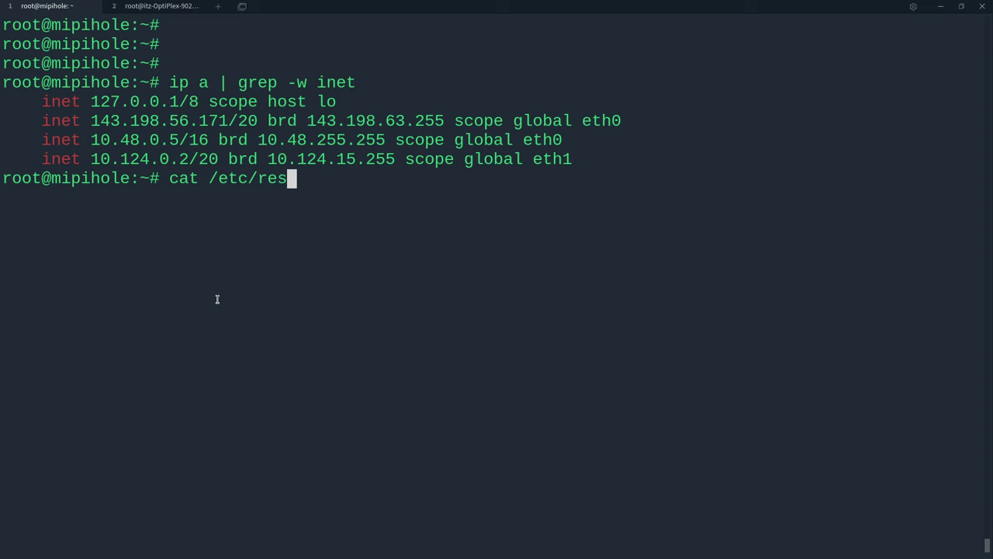
{"action": "key", "text": "Tab"}
{"action": "key", "text": "Return"}
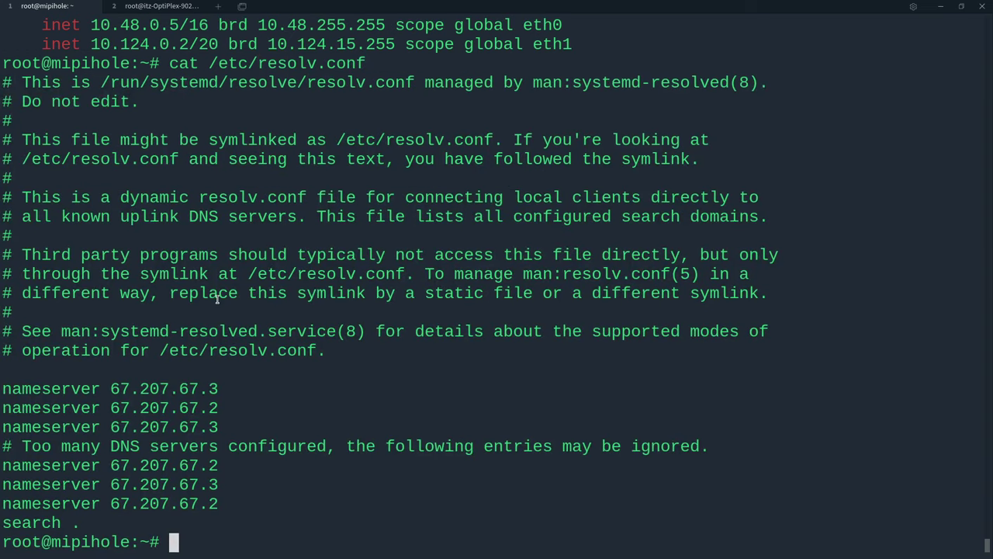
{"action": "key", "text": "Up"}
{"action": "key", "text": "Up"}
{"action": "key", "text": "Down"}
{"action": "key", "text": "Down"}
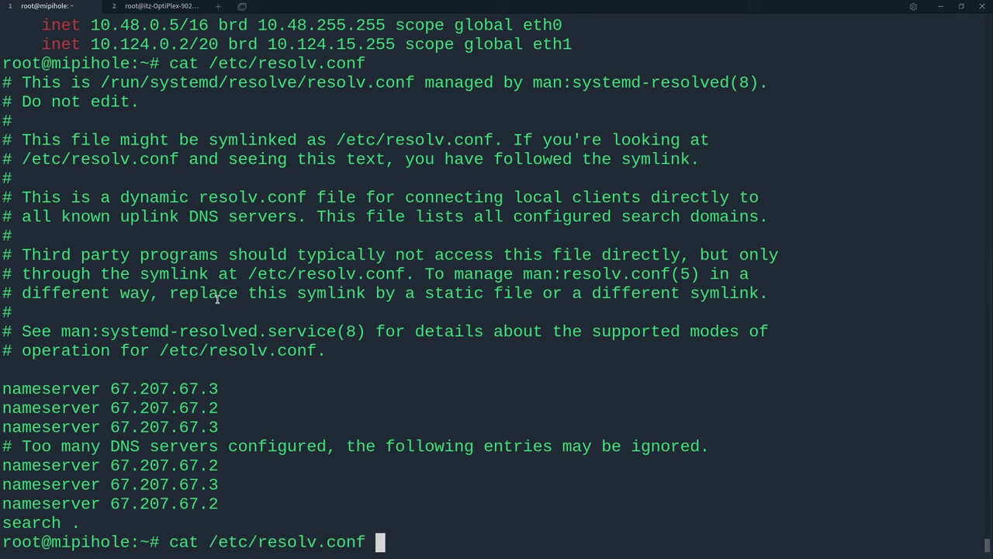
Step: On the local PC, uncomment the 127.0.0.53 nameserver in /etc/resolv.conf and save
{"action": "key", "text": "ctrl+Tab"}
{"action": "key", "text": "Up"}
{"action": "key", "text": "Up"}
{"action": "key", "text": "Up"}
{"action": "key", "text": "Up"}
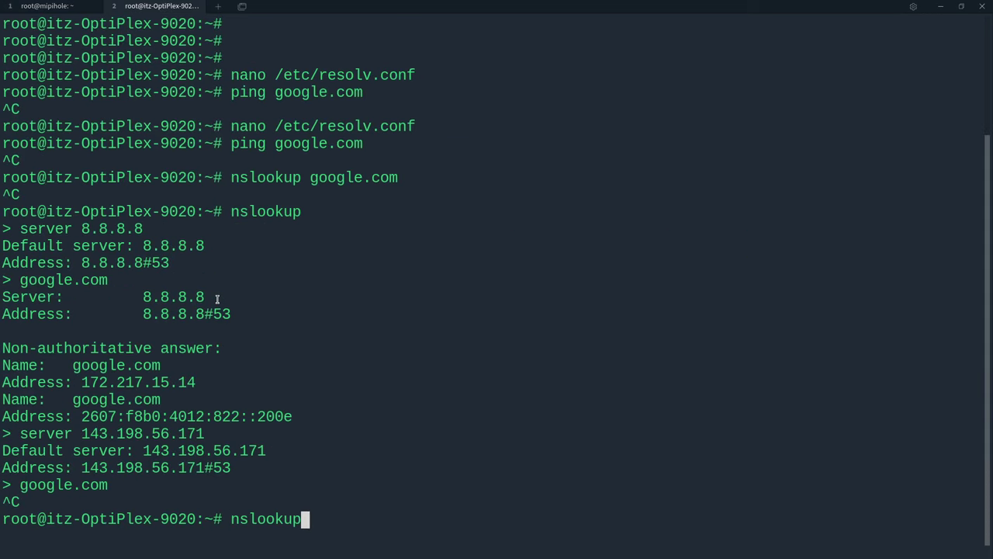
{"action": "key", "text": "Return"}
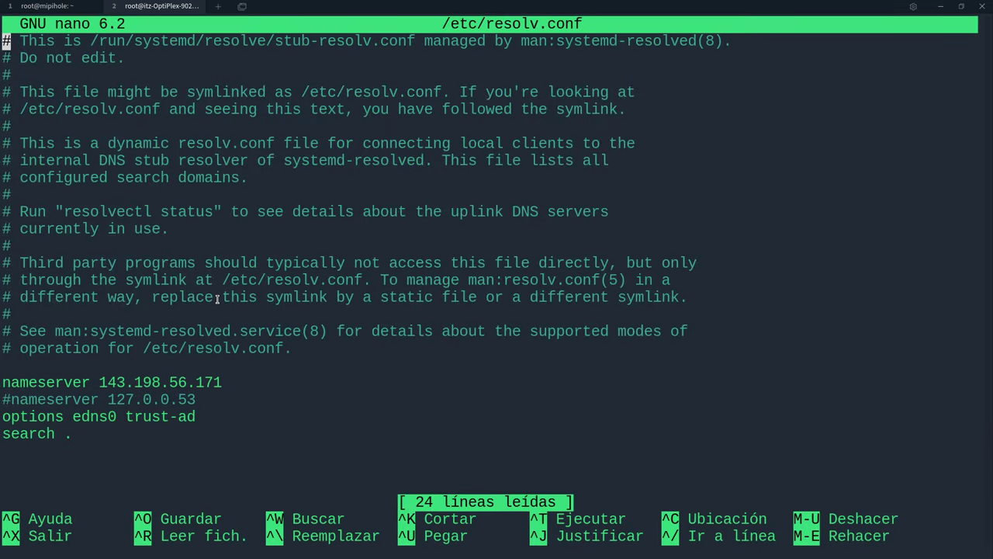
{"action": "key", "text": "Down"}
{"action": "key", "text": "Down"}
{"action": "key", "text": "Down"}
{"action": "key", "text": "Down"}
{"action": "key", "text": "Down"}
{"action": "key", "text": "Down"}
{"action": "key", "text": "Down"}
{"action": "key", "text": "Down"}
{"action": "key", "text": "Down"}
{"action": "key", "text": "Down"}
{"action": "key", "text": "Down"}
{"action": "key", "text": "Down"}
{"action": "key", "text": "Down"}
{"action": "key", "text": "Down"}
{"action": "key", "text": "Down"}
{"action": "key", "text": "Down"}
{"action": "key", "text": "Down"}
{"action": "key", "text": "Down"}
{"action": "key", "text": "Down"}
{"action": "key", "text": "Down"}
{"action": "key", "text": "Down"}
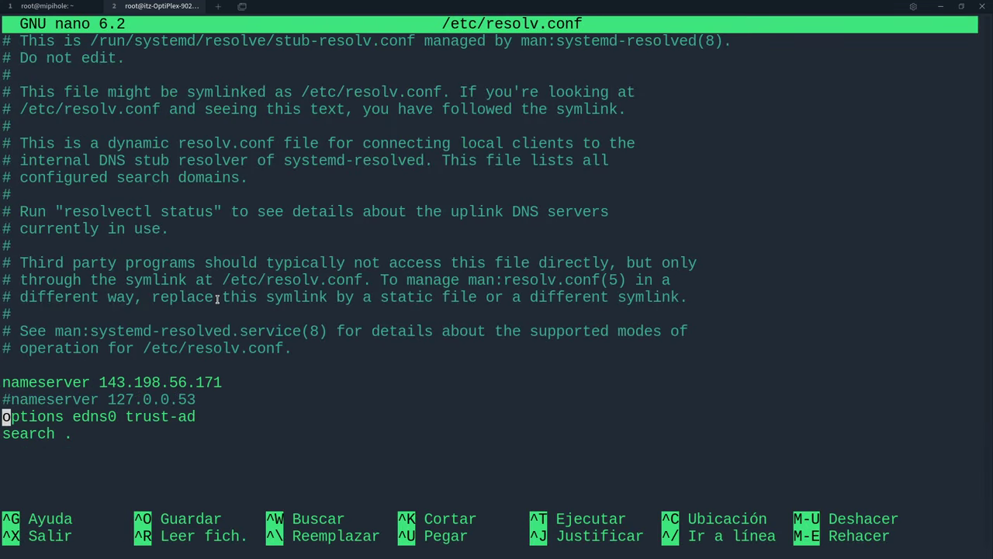
{"action": "key", "text": "Up"}
{"action": "key", "text": "Delete"}
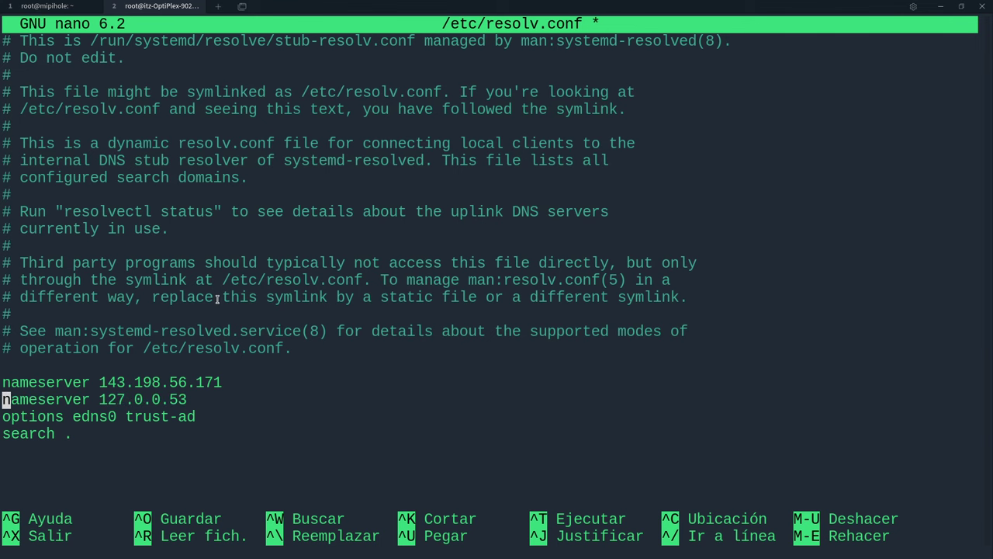
{"action": "key", "text": "ctrl+o"}
{"action": "key", "text": "Return"}
{"action": "key", "text": "ctrl+x"}
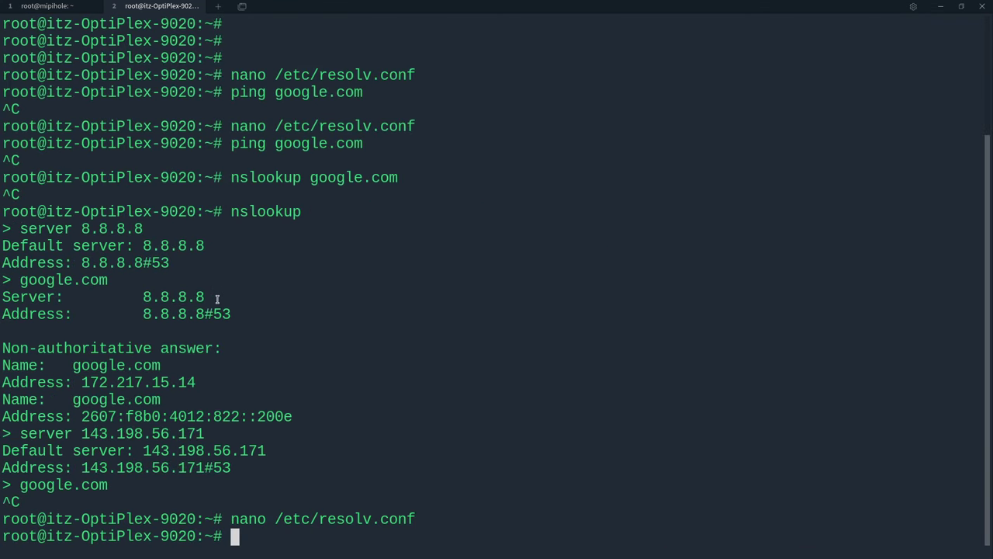
Step: Test nslookup google.com, abort the hanging lookup, and open /etc/hosts in nano
{"action": "type", "text": "nslookup google.com"}
{"action": "key", "text": "Return"}
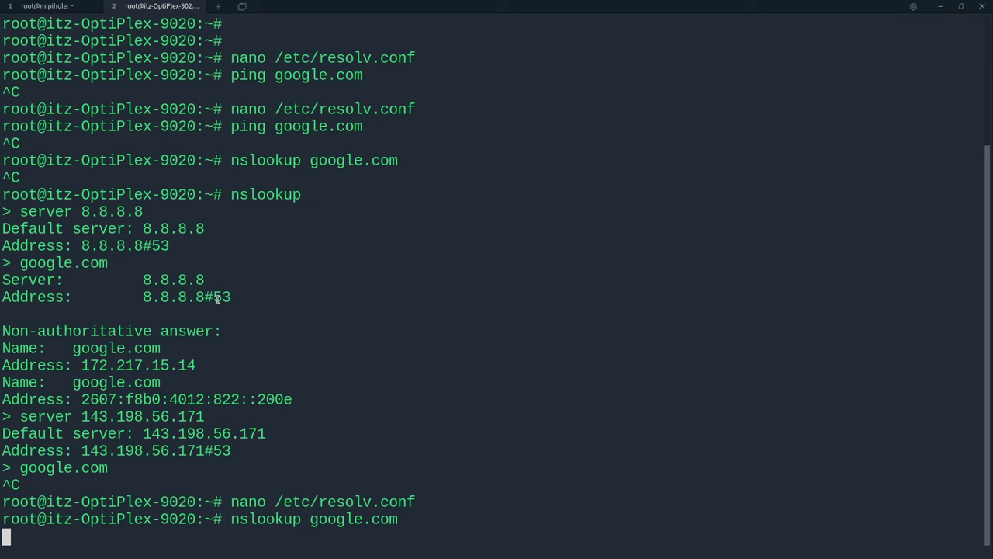
{"action": "key", "text": "ctrl+c"}
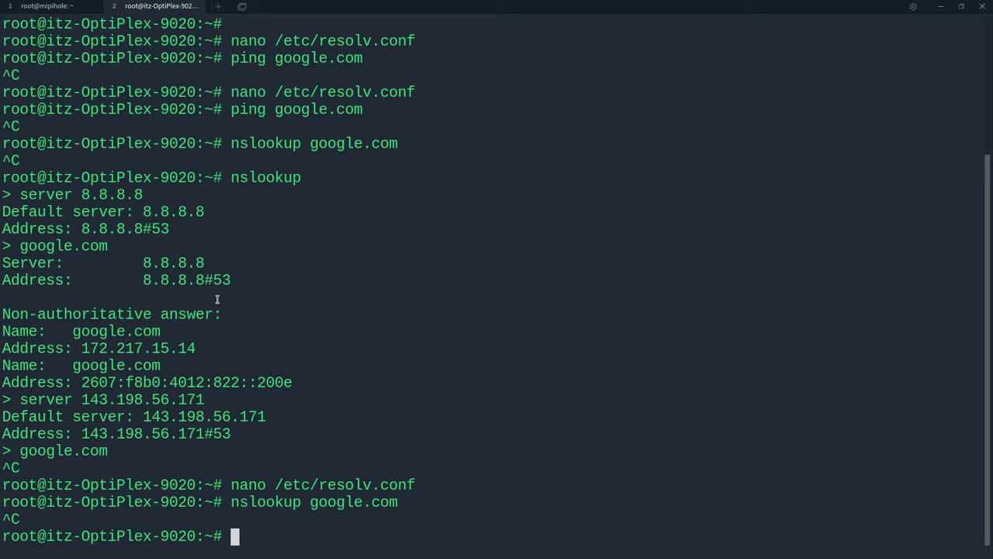
{"action": "type", "text": "nano /et"}
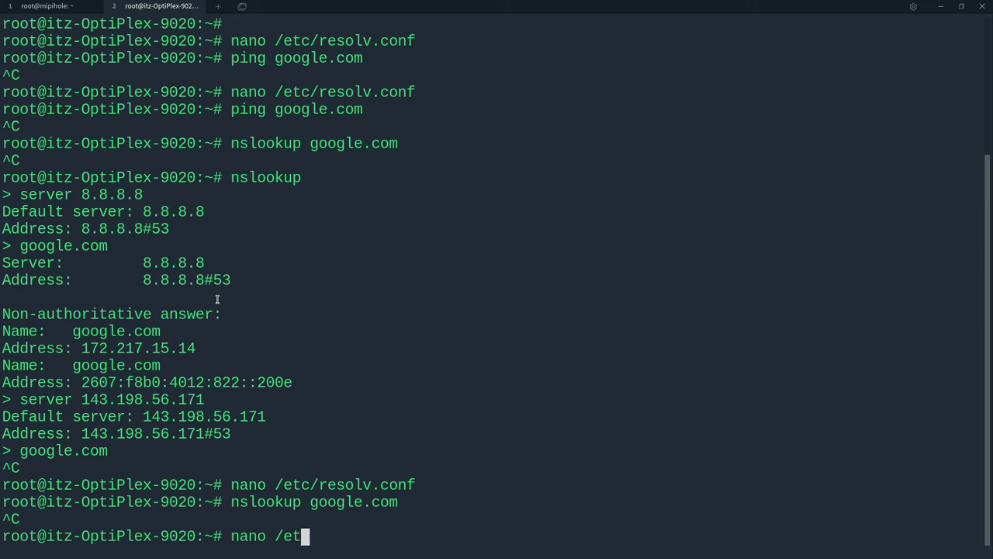
{"action": "type", "text": "c/hosts"}
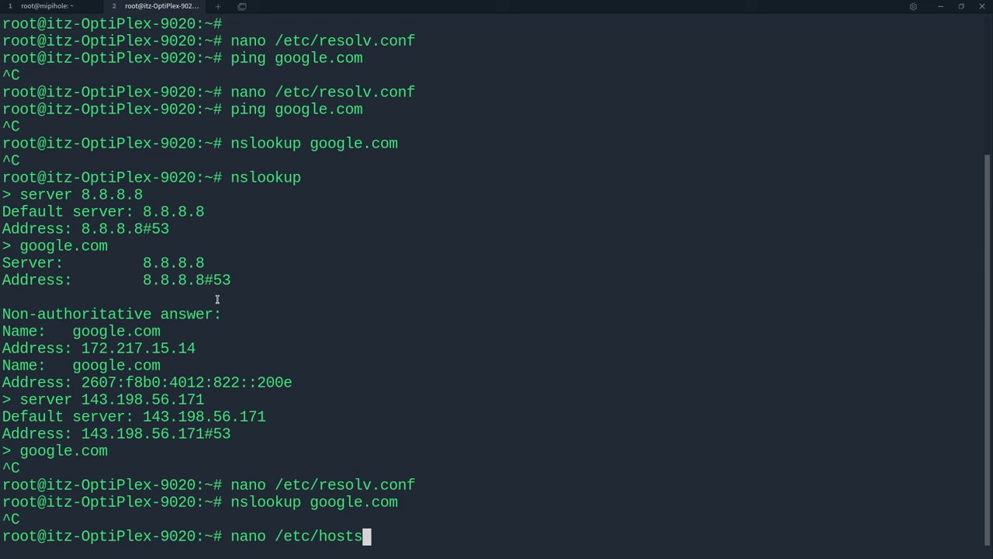
{"action": "key", "text": "Return"}
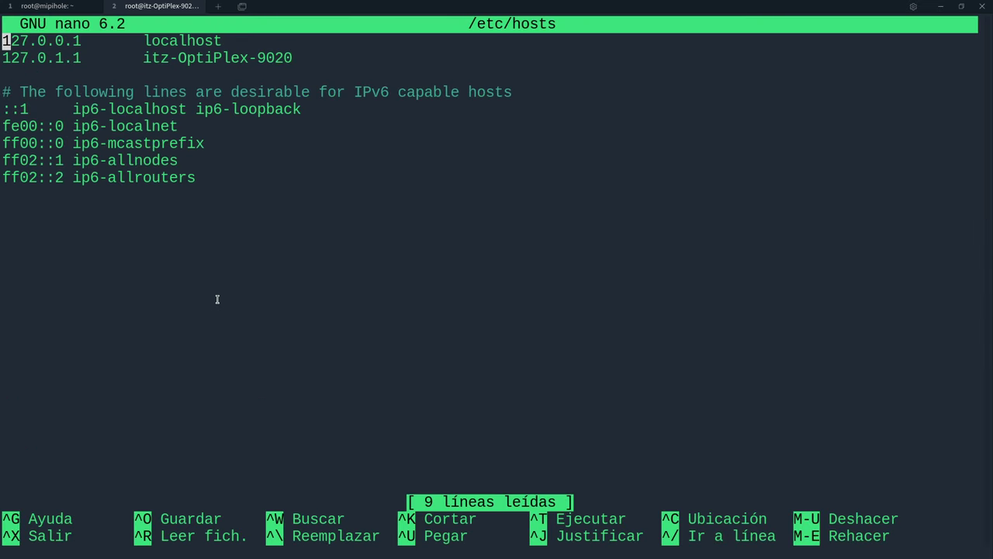
Step: Paste 143.198.56.171 on a new /etc/hosts line, then exit nano without saving
{"action": "key", "text": "Down"}
{"action": "key", "text": "Down"}
{"action": "key", "text": "Return"}
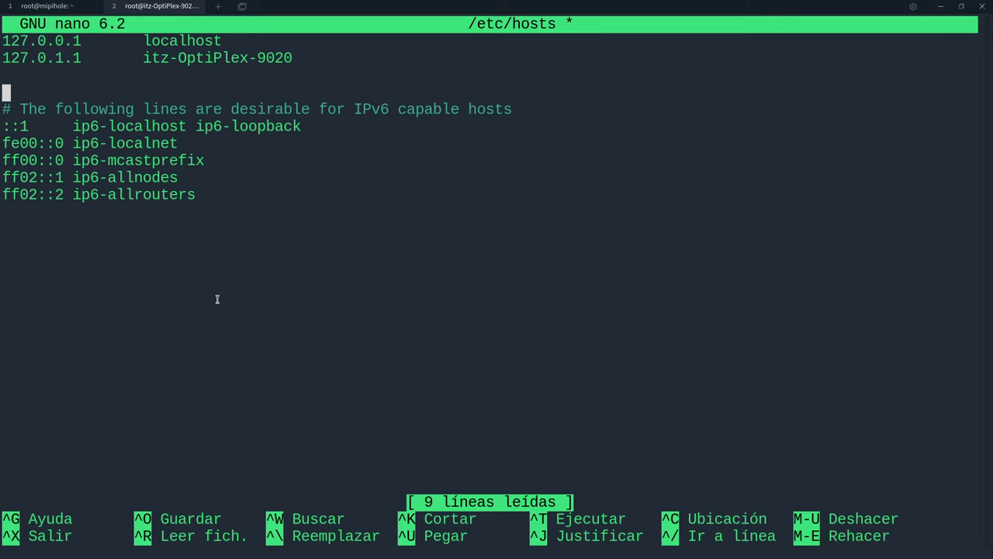
{"action": "key", "text": "Up"}
{"action": "key", "text": "ctrl+shift+v"}
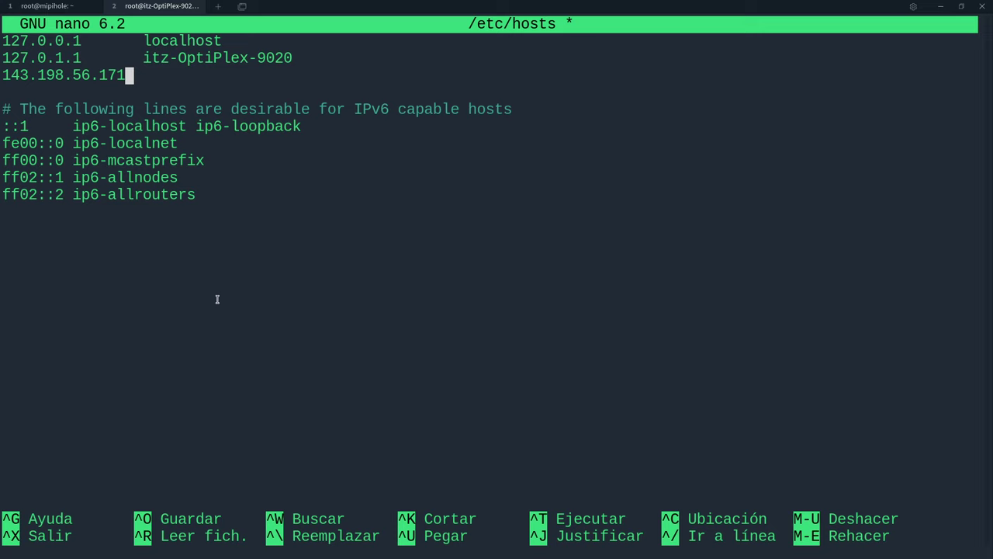
{"action": "key", "text": "ctrl+x"}
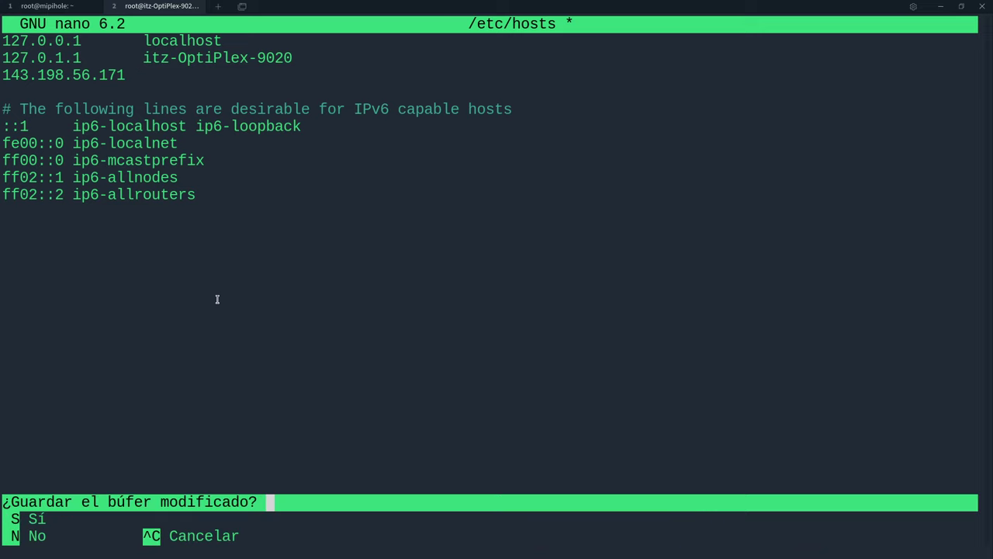
{"action": "key", "text": "n"}
Step: Comment out the first nameserver line in /etc/resolv.conf and save the file
{"action": "key", "text": "Up"}
{"action": "key", "text": "Up"}
{"action": "key", "text": "Up"}
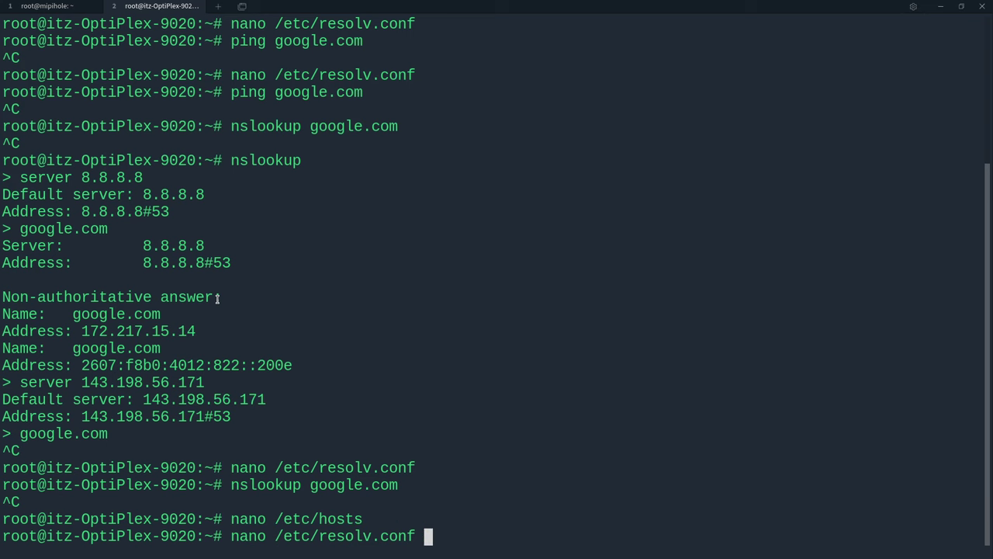
{"action": "key", "text": "Return"}
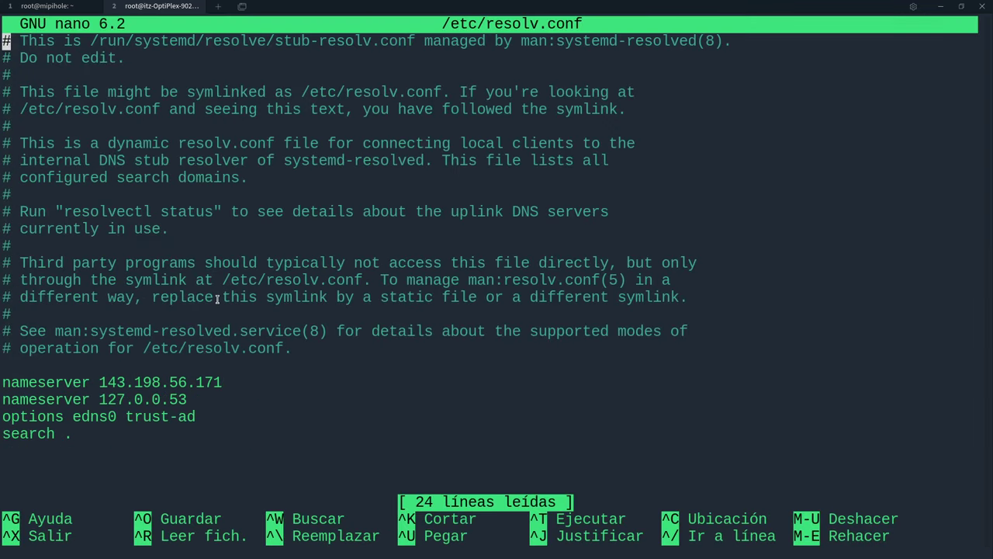
{"action": "key", "text": "Down"}
{"action": "key", "text": "Down"}
{"action": "key", "text": "Down"}
{"action": "key", "text": "Down"}
{"action": "key", "text": "Down"}
{"action": "key", "text": "Down"}
{"action": "key", "text": "Down"}
{"action": "key", "text": "Down"}
{"action": "key", "text": "Down"}
{"action": "key", "text": "Down"}
{"action": "key", "text": "Down"}
{"action": "key", "text": "Down"}
{"action": "key", "text": "Down"}
{"action": "key", "text": "Down"}
{"action": "key", "text": "Down"}
{"action": "key", "text": "Down"}
{"action": "key", "text": "Down"}
{"action": "key", "text": "Down"}
{"action": "key", "text": "Down"}
{"action": "key", "text": "Down"}
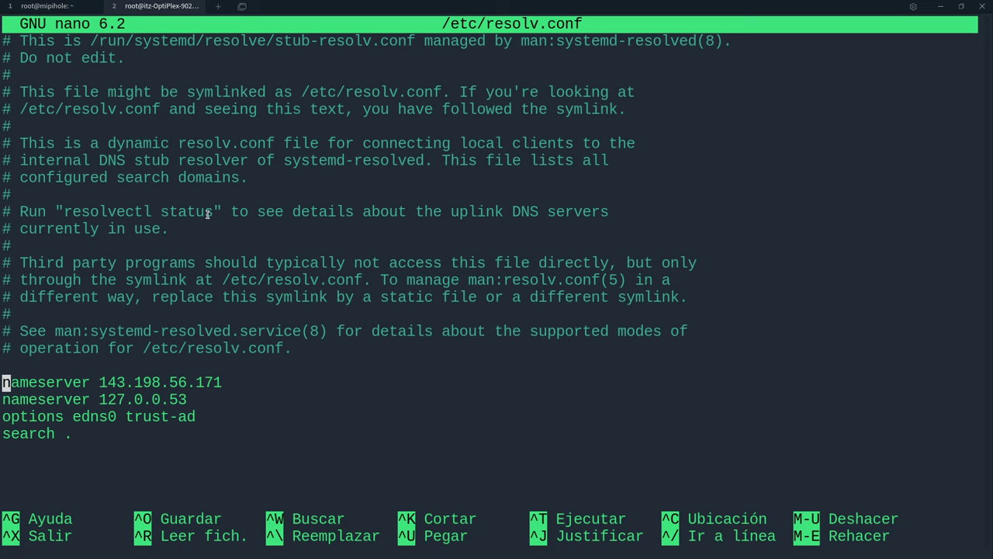
{"action": "type", "text": "#"}
{"action": "key", "text": "ctrl+x"}
{"action": "key", "text": "s"}
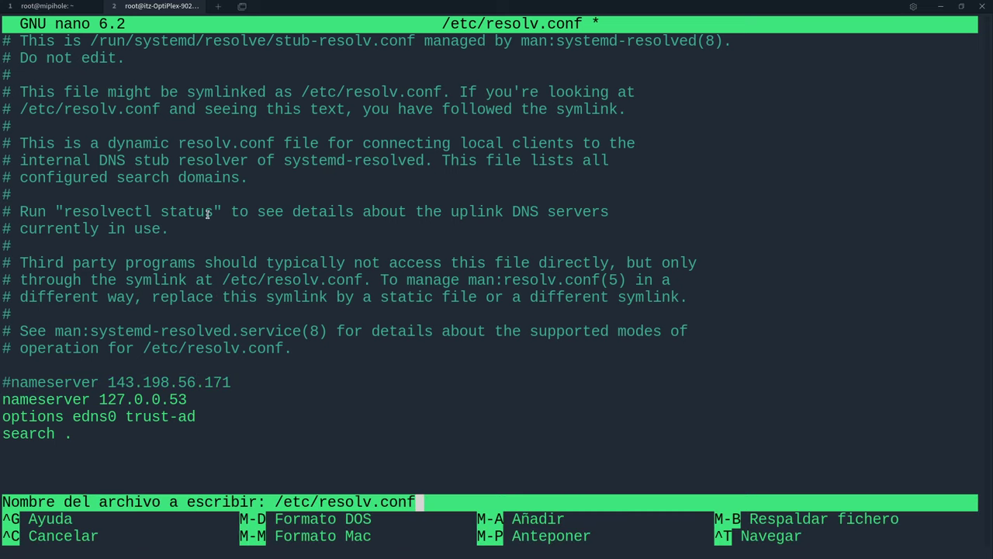
{"action": "key", "text": "Return"}
Step: Rerun nslookup google.com, which resolves via 127.0.0.53, and ping google.com with 100% packet loss
{"action": "key", "text": "Up"}
{"action": "key", "text": "Up"}
{"action": "key", "text": "Up"}
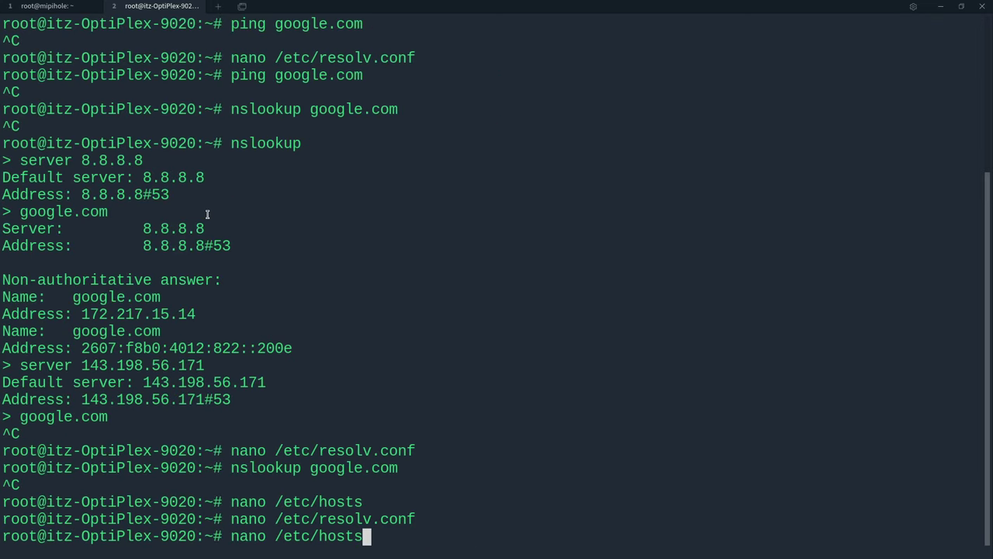
{"action": "key", "text": "Return"}
{"action": "key", "text": "Up"}
{"action": "key", "text": "Up"}
{"action": "key", "text": "Down"}
{"action": "key", "text": "Up"}
{"action": "key", "text": "Up"}
{"action": "key", "text": "Up"}
{"action": "key", "text": "Up"}
{"action": "key", "text": "Up"}
{"action": "key", "text": "Up"}
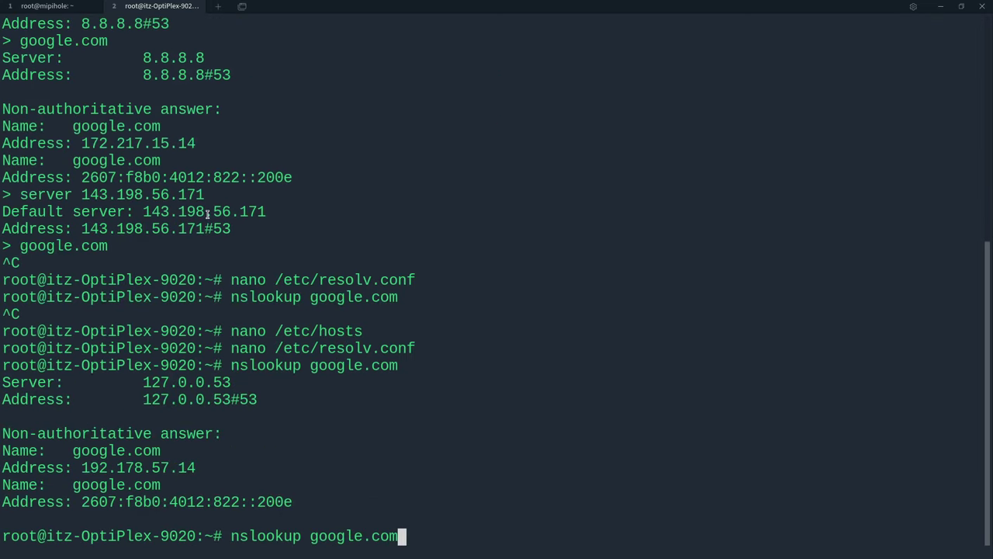
{"action": "key", "text": "Up"}
{"action": "key", "text": "Up"}
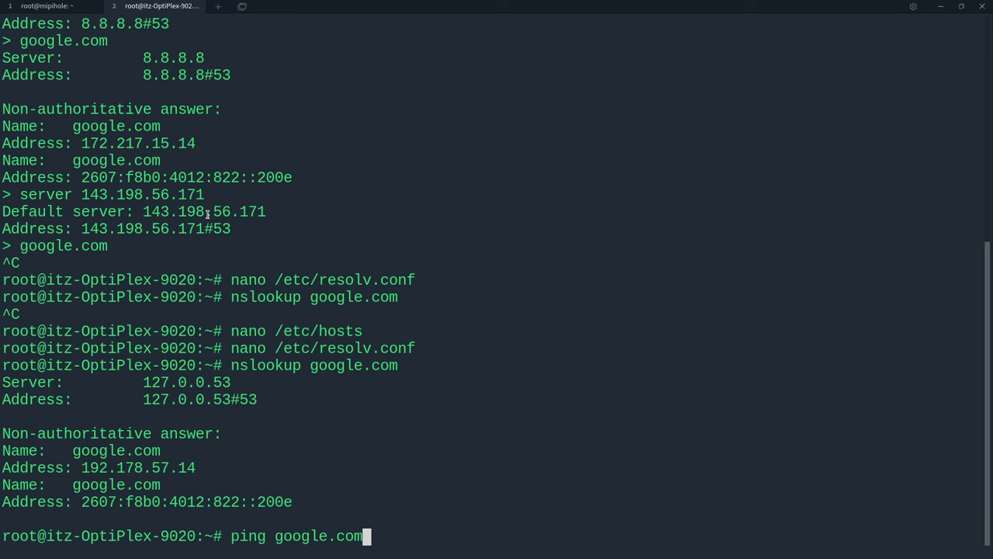
{"action": "key", "text": "Return"}
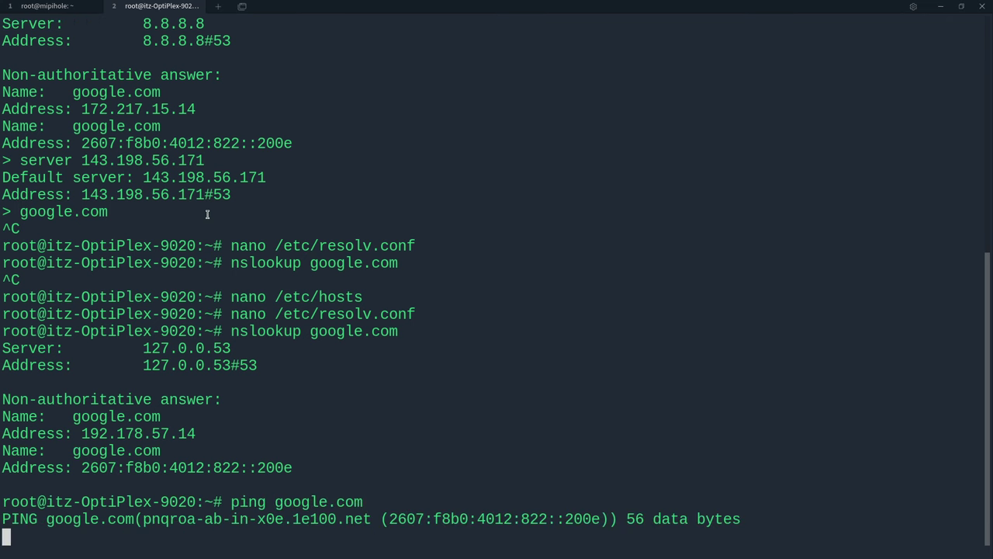
{"action": "key", "text": "ctrl+c"}
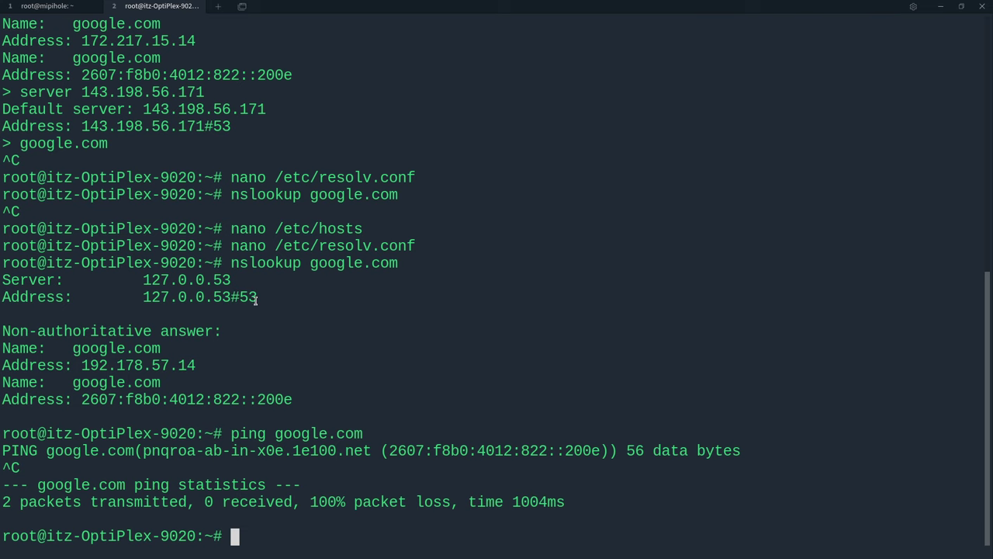
{"action": "key", "text": "super"}
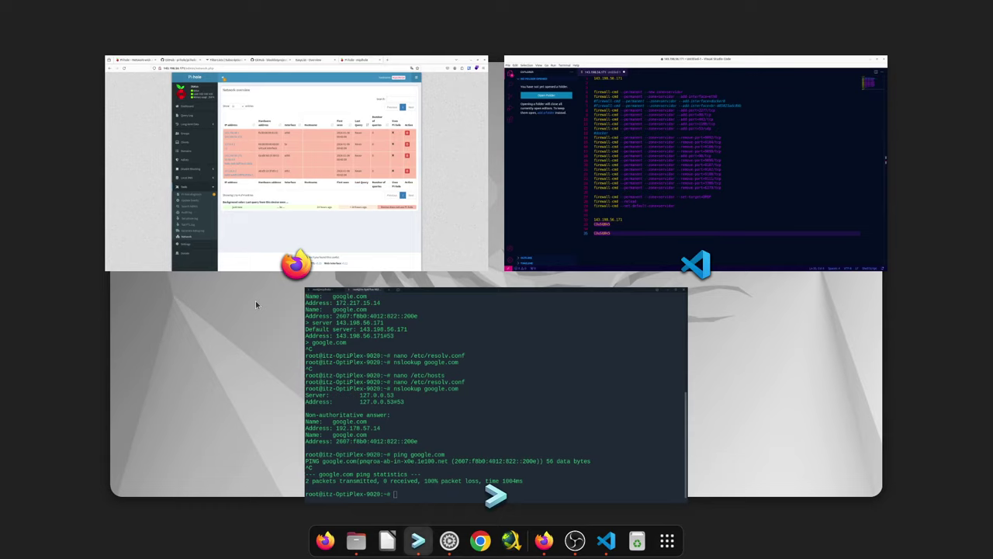
Step: In Settings, go to Red and open the wired (Cableado) connection's settings
{"action": "key", "text": "super"}
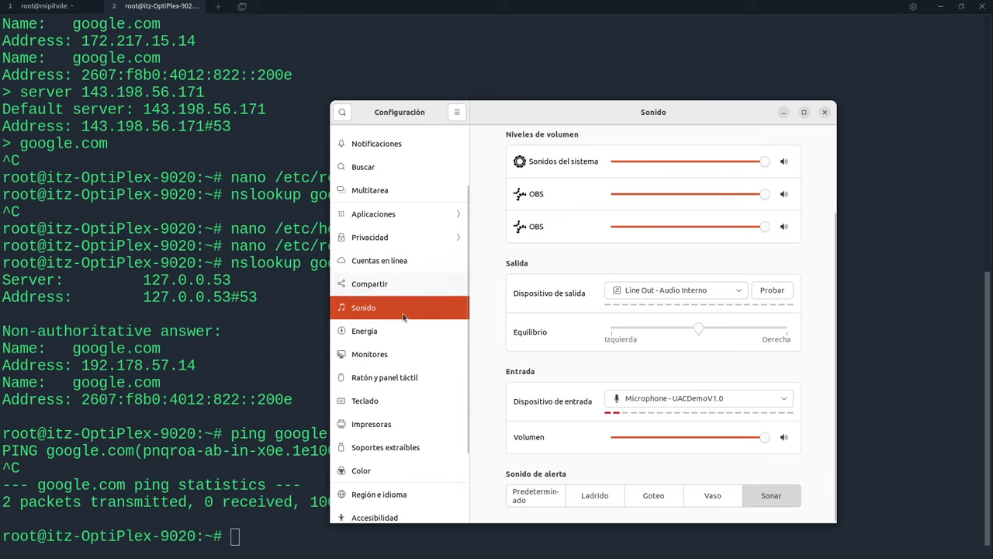
{"action": "scroll", "coordinate": [388, 440], "scroll_direction": "down", "scroll_amount": 3}
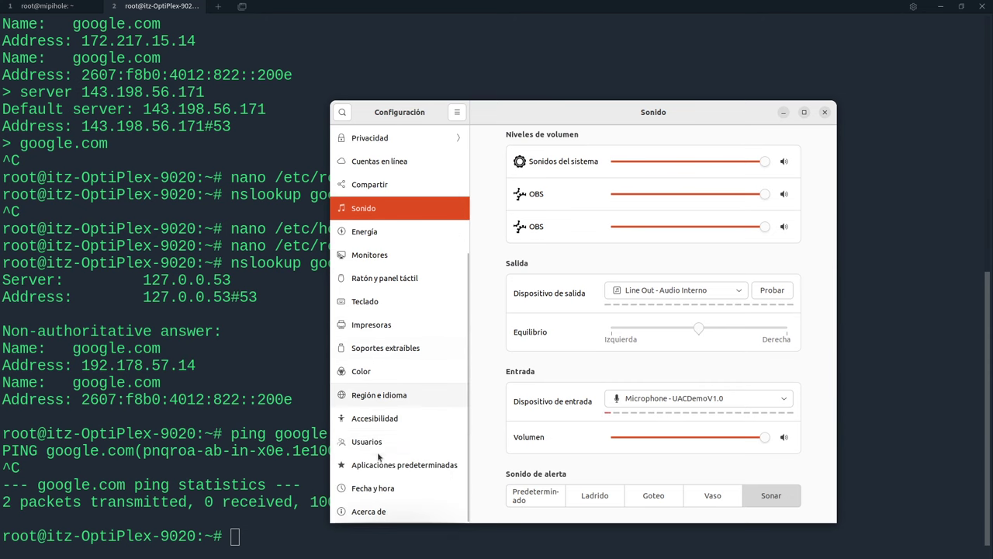
{"action": "scroll", "coordinate": [377, 388], "scroll_direction": "up", "scroll_amount": 1}
{"action": "left_click", "coordinate": [369, 363]}
{"action": "scroll", "coordinate": [368, 344], "scroll_direction": "up", "scroll_amount": 3}
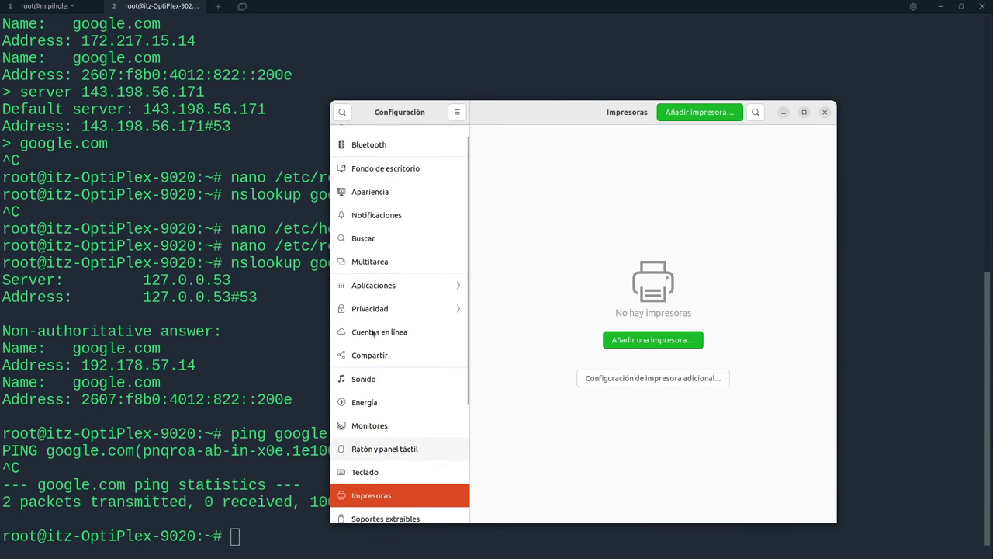
{"action": "scroll", "coordinate": [396, 184], "scroll_direction": "up", "scroll_amount": 1}
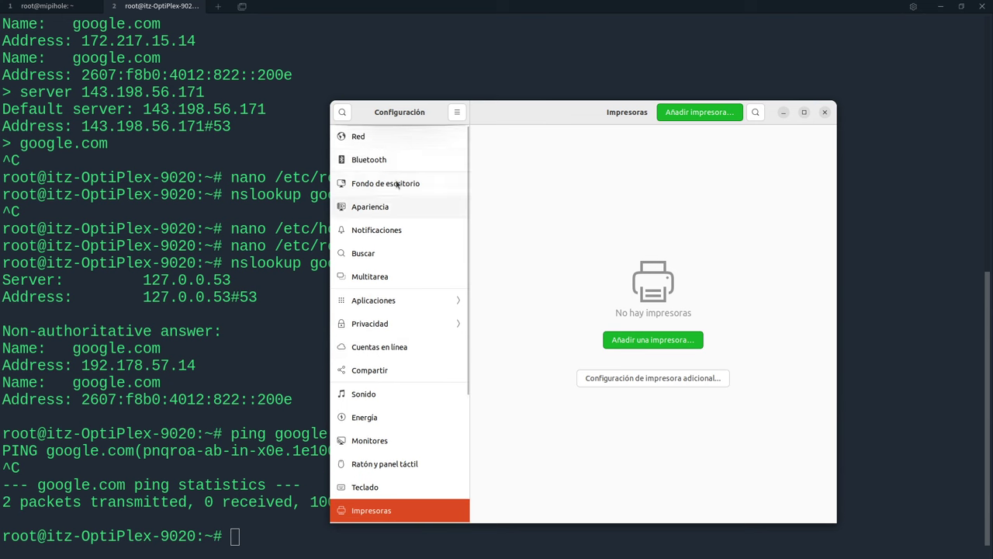
{"action": "left_click", "coordinate": [372, 137]}
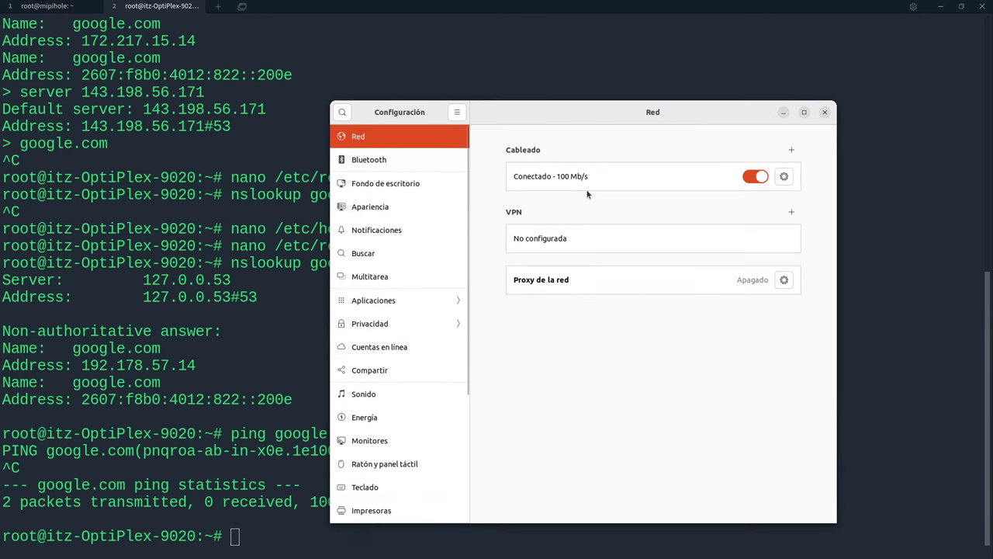
{"action": "left_click", "coordinate": [783, 176]}
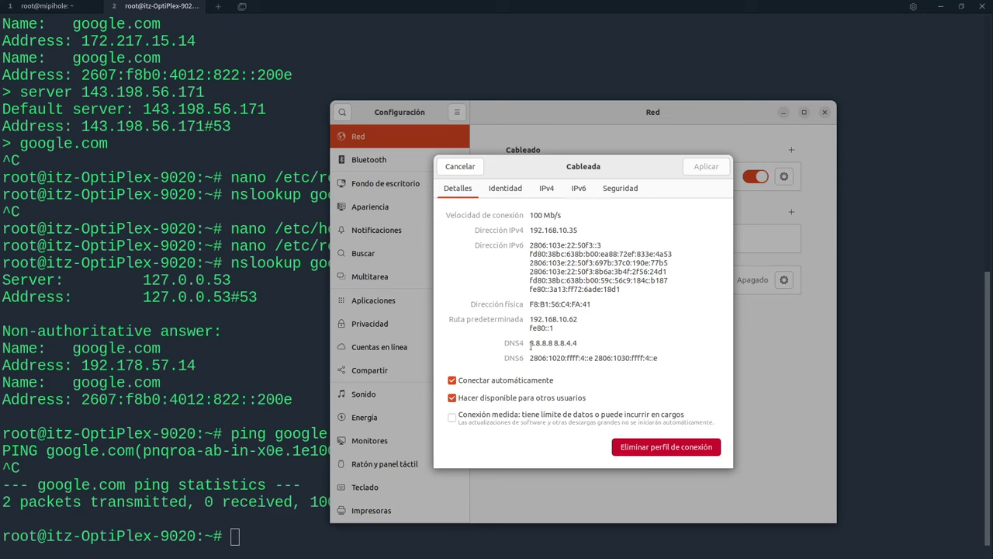
Step: Turn off automatic IPv4 DNS, enter 143.198.56.171 as the DNS server, and apply
{"action": "left_click_drag", "start_coordinate": [529, 343], "coordinate": [582, 343]}
{"action": "left_click", "coordinate": [556, 196]}
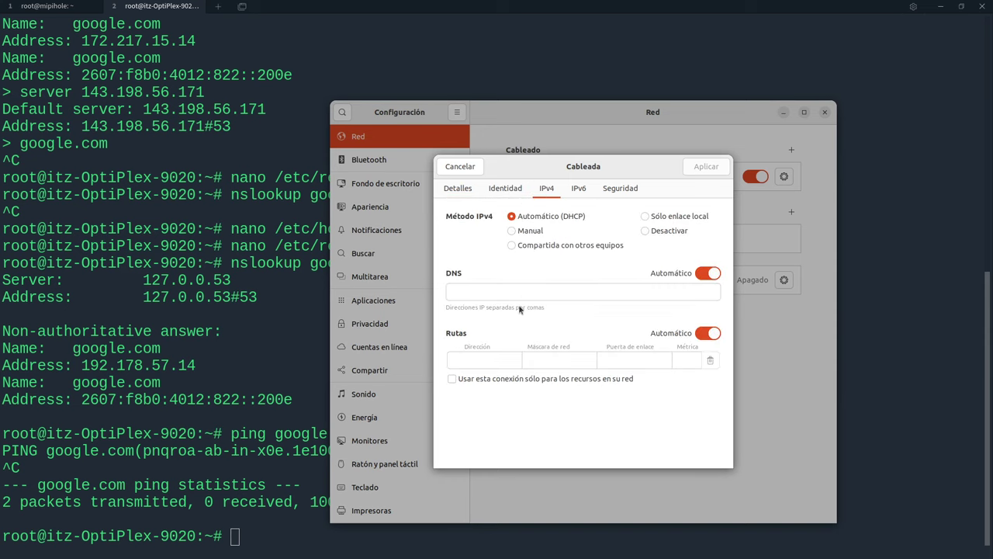
{"action": "left_click", "coordinate": [613, 289]}
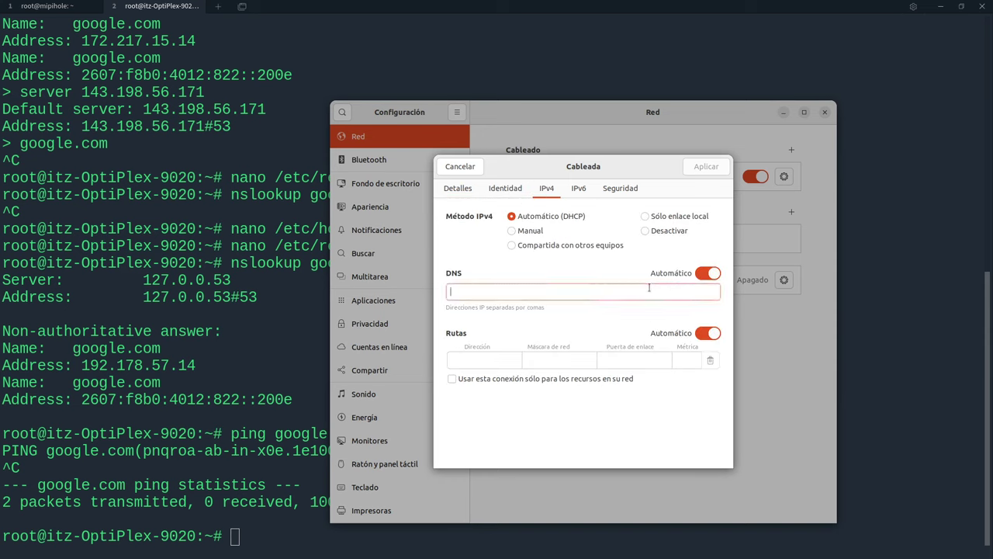
{"action": "left_click", "coordinate": [706, 273]}
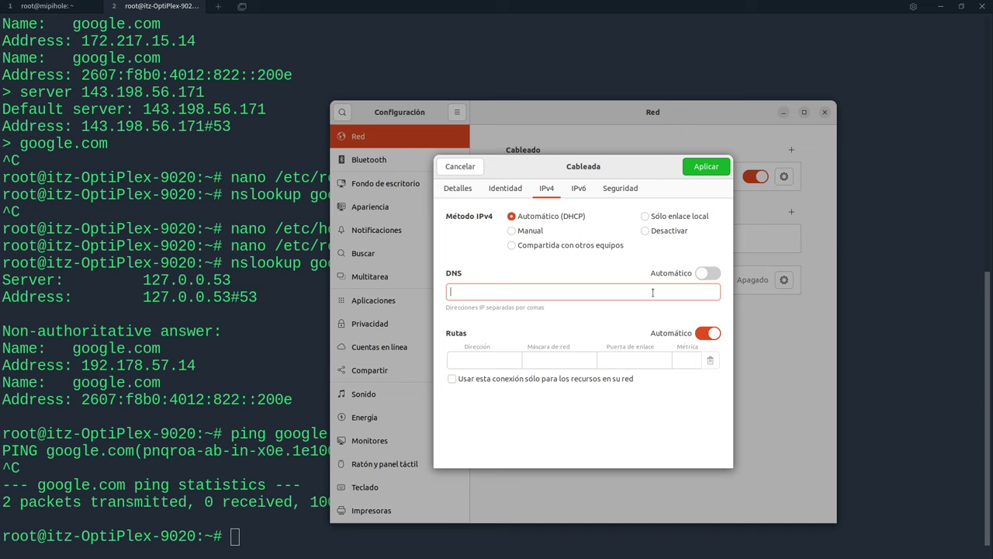
{"action": "left_click", "coordinate": [652, 293]}
{"action": "type", "text": "143."}
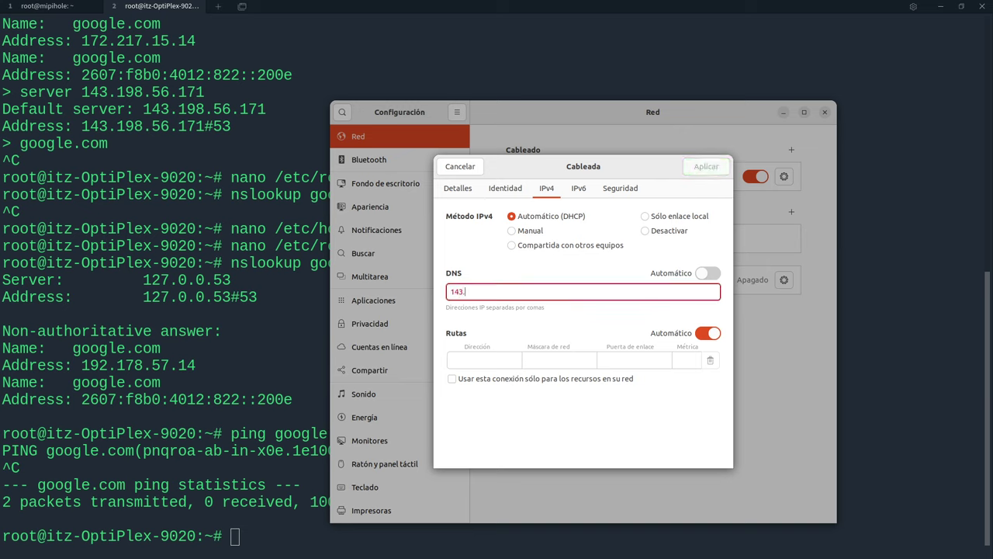
{"action": "type", "text": "198.56.171"}
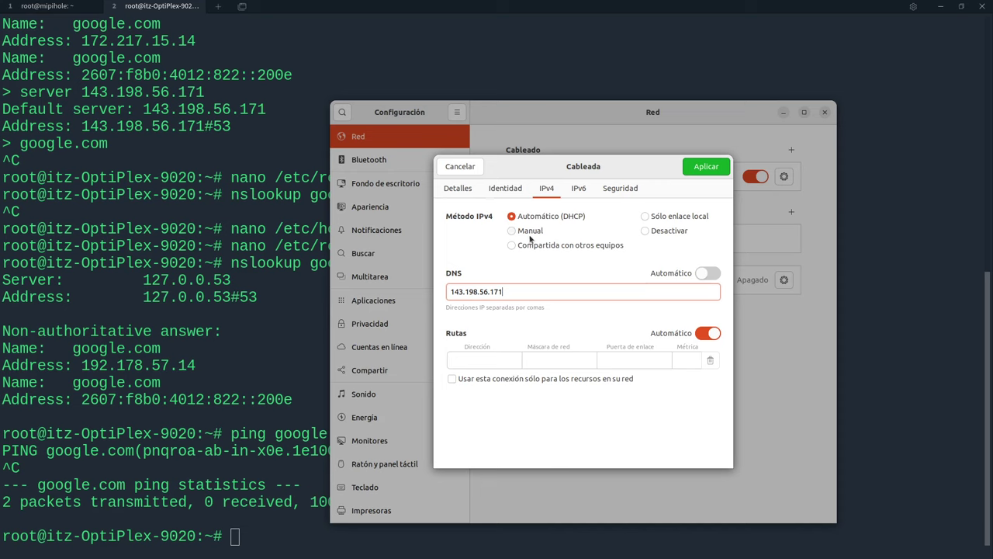
{"action": "left_click", "coordinate": [578, 189]}
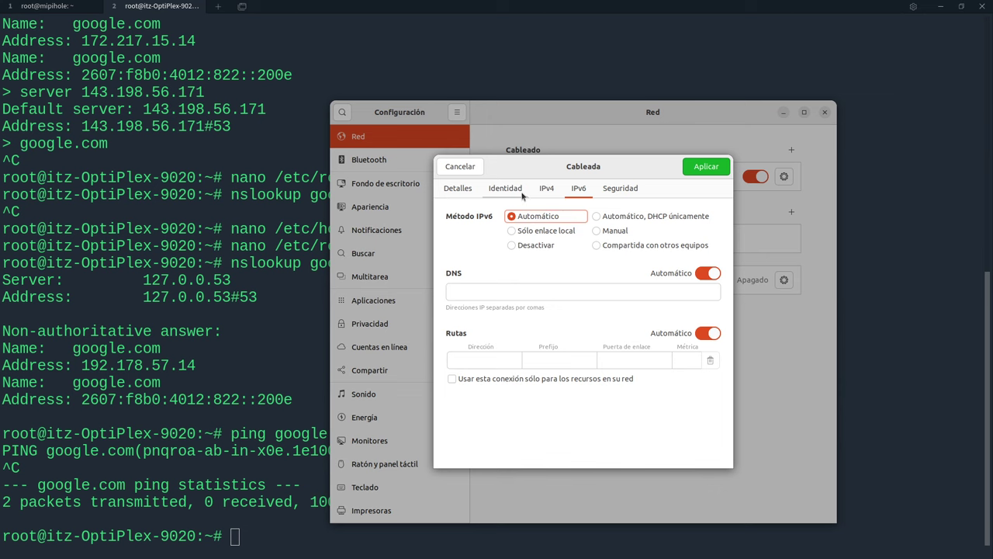
{"action": "left_click", "coordinate": [546, 188]}
{"action": "left_click", "coordinate": [711, 170]}
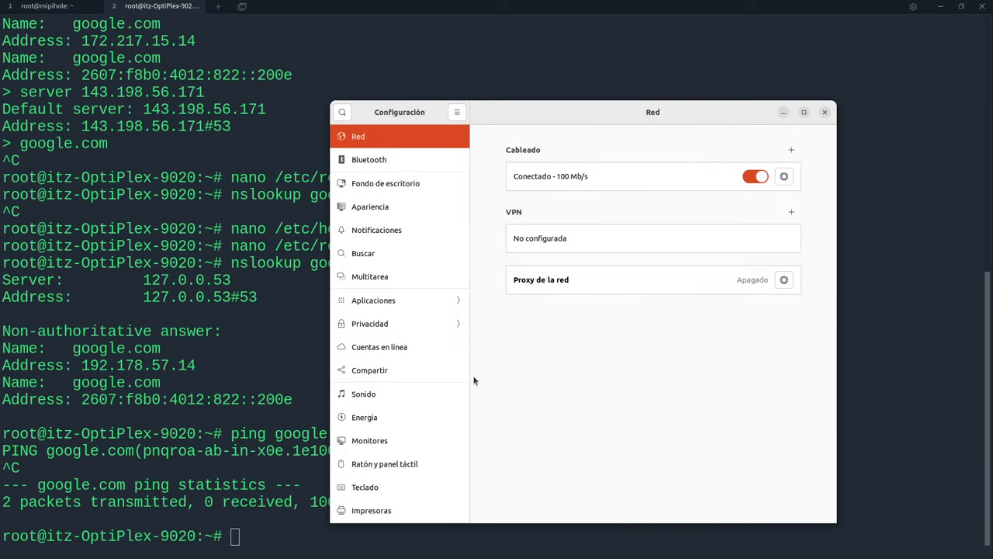
{"action": "left_click", "coordinate": [261, 534]}
Step: Rerun ping google.com and nslookup google.com on the local PC
{"action": "key", "text": "Up"}
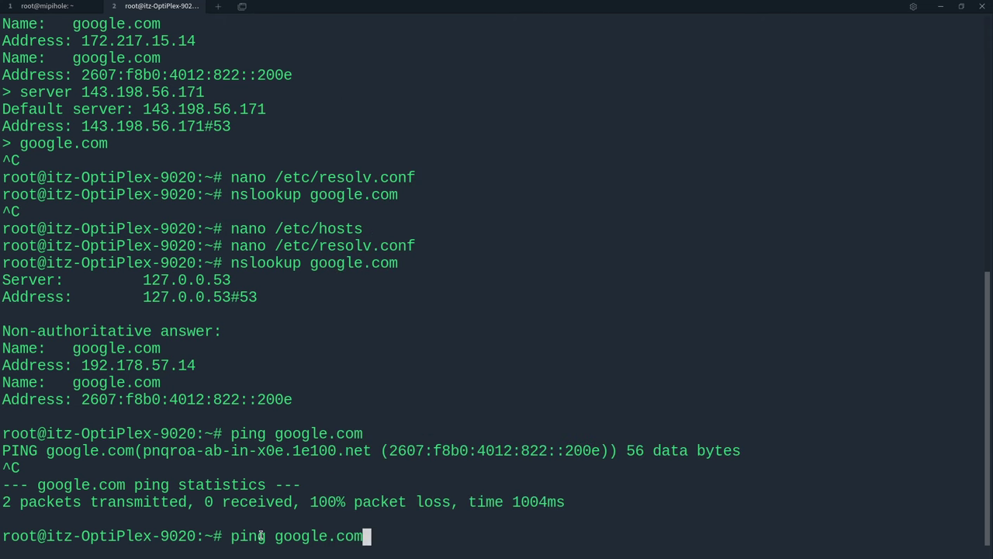
{"action": "key", "text": "Return"}
{"action": "key", "text": "ctrl+c"}
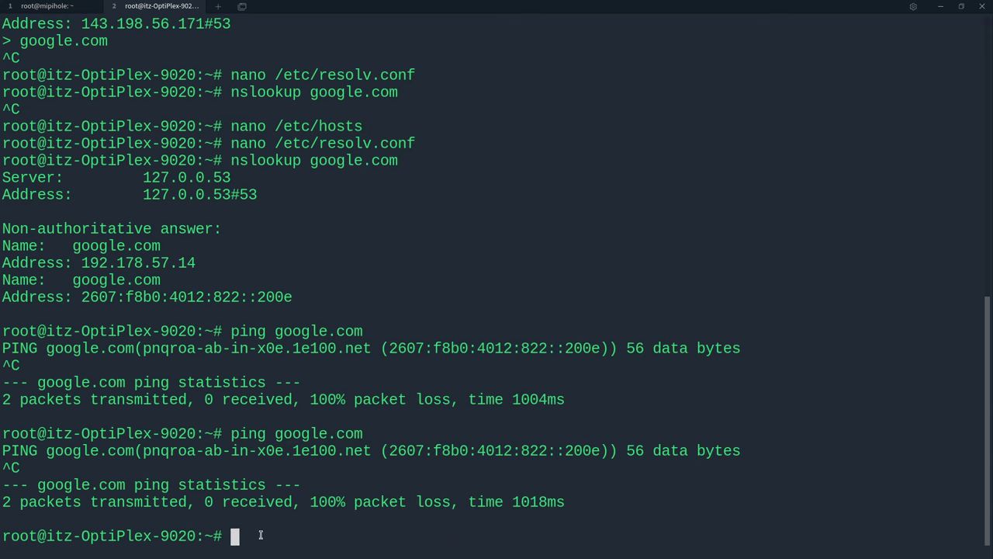
{"action": "key", "text": "Up"}
{"action": "key", "text": "Up"}
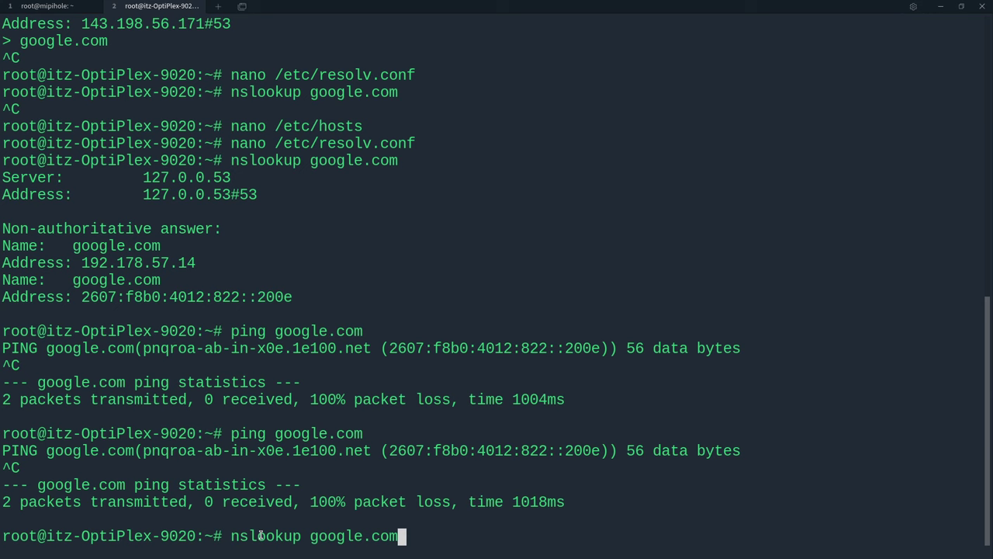
{"action": "key", "text": "Return"}
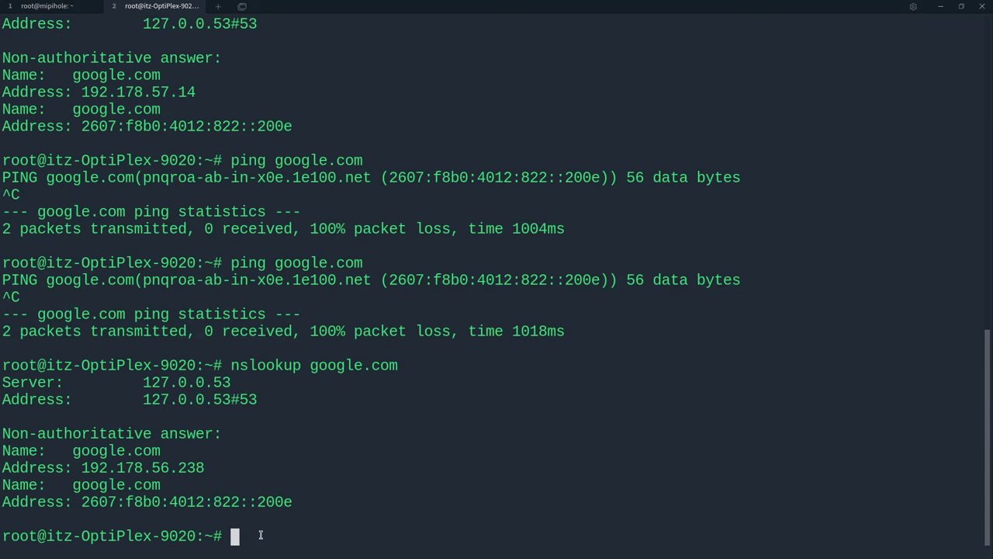
{"action": "key", "text": "ctrl+l"}
{"action": "key", "text": "Up"}
{"action": "key", "text": "Return"}
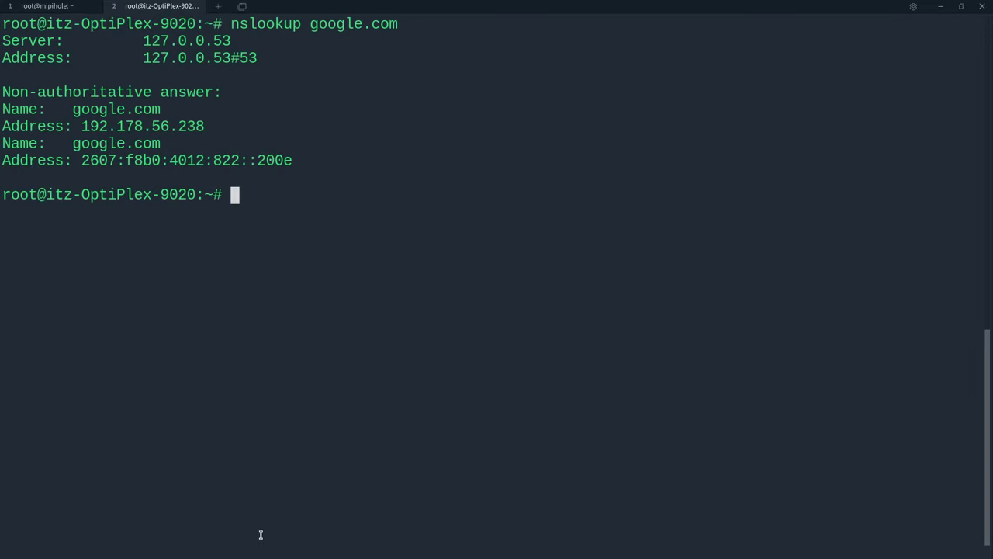
Step: Start interactive nslookup and set server 143.198.56.171, copied from the saved notes
{"action": "type", "text": "nslookup"}
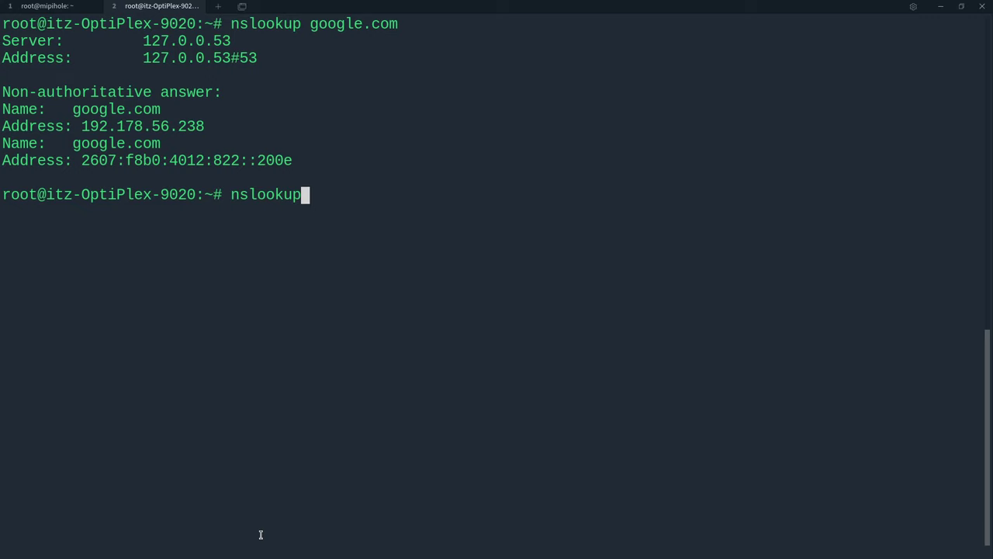
{"action": "key", "text": "Return"}
{"action": "type", "text": "server"}
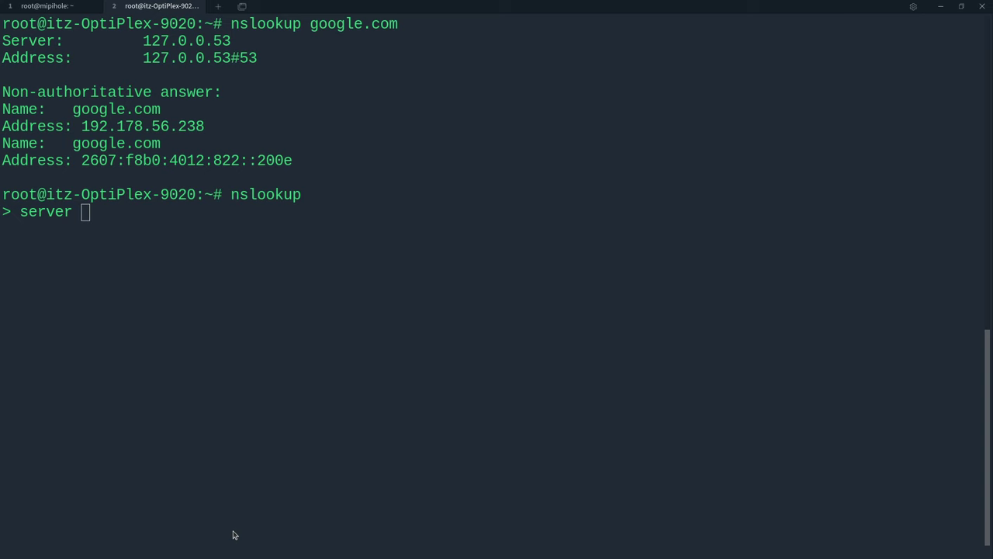
{"action": "key", "text": "alt+Tab"}
{"action": "left_click", "coordinate": [314, 417]}
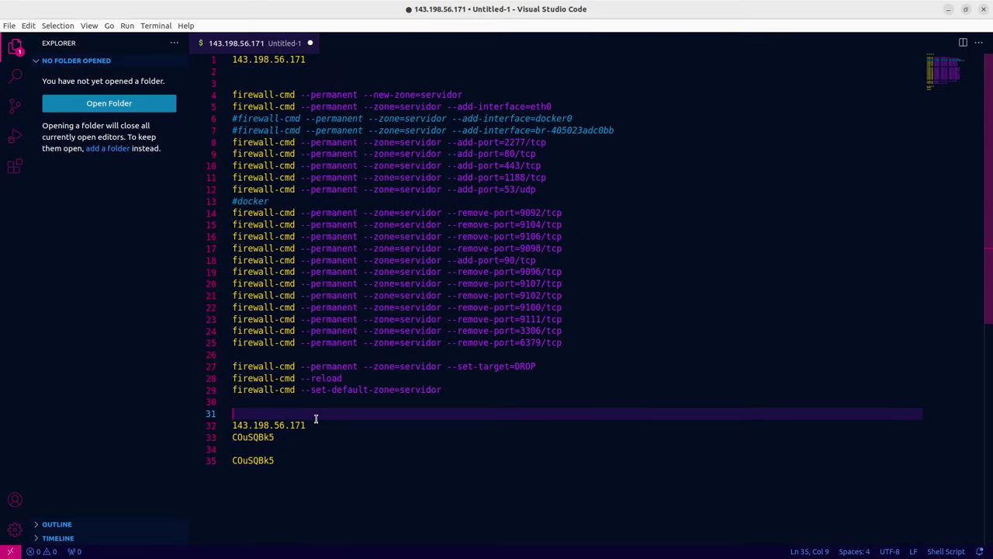
{"action": "left_click", "coordinate": [315, 419]}
{"action": "key", "text": "shift+Home"}
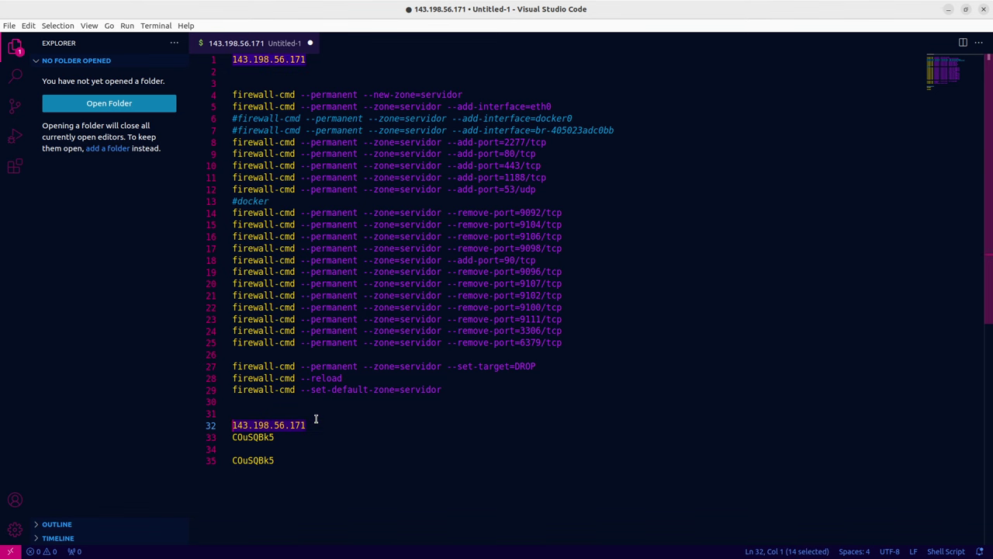
{"action": "key", "text": "ctrl+c"}
{"action": "key", "text": "alt+Tab"}
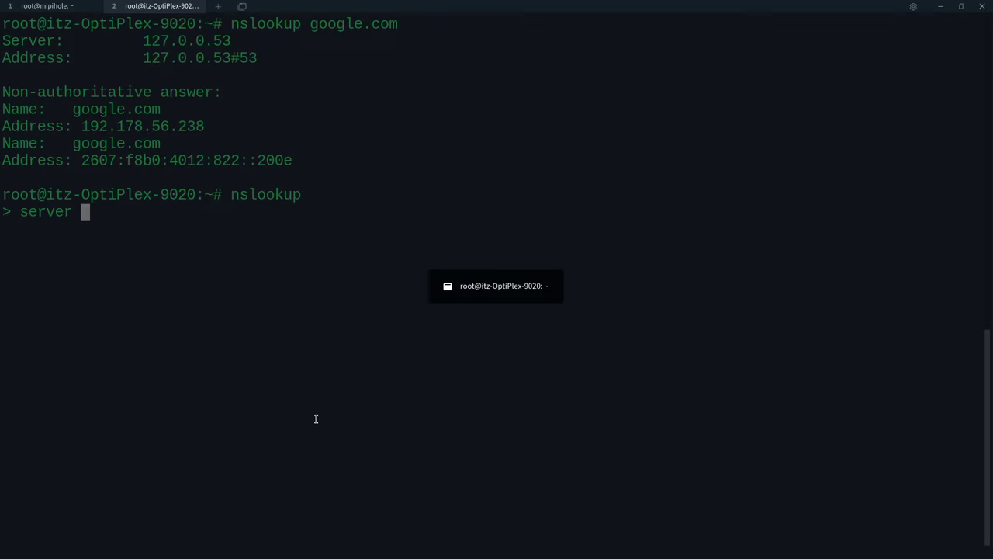
{"action": "key", "text": "ctrl+shift+v"}
{"action": "key", "text": "Return"}
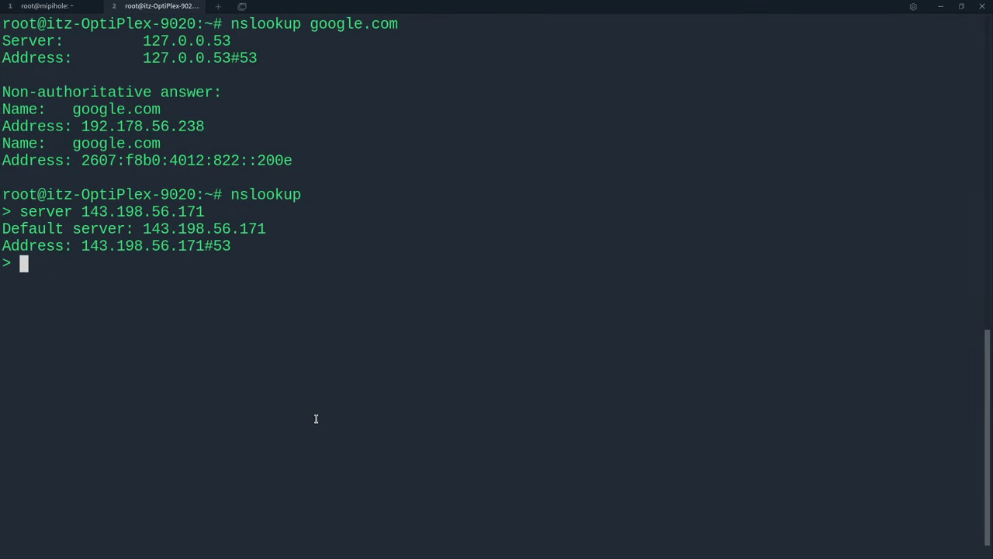
Step: Query google.com against that server, which times out, then return to the Pi-hole server tab
{"action": "type", "text": "google.com"}
{"action": "key", "text": "Return"}
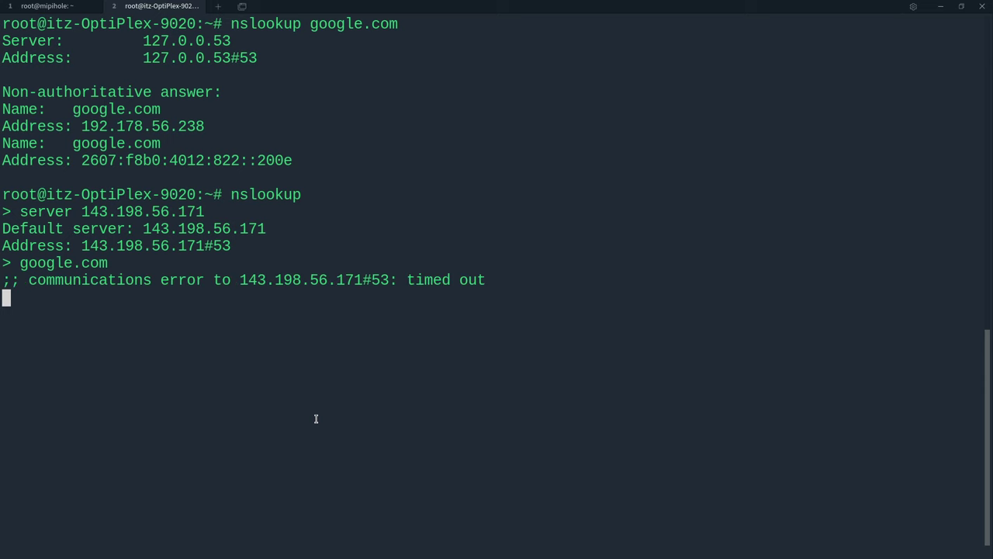
{"action": "key", "text": "ctrl+shift+Tab"}
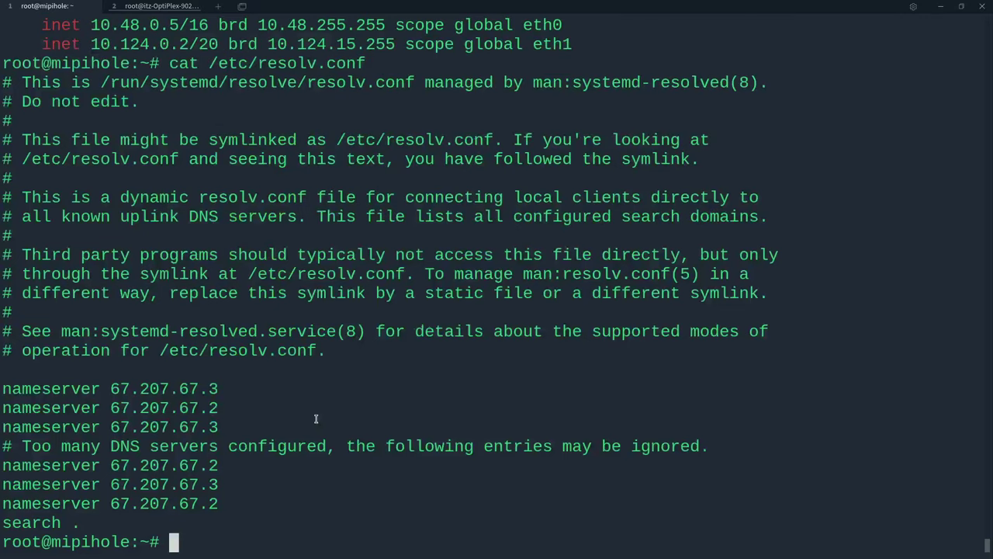
Step: Run 'systemctl | grep -i firewall' and 'systemctl status ufw' to confirm ufw is active
{"action": "key", "text": "Up"}
{"action": "key", "text": "Up"}
{"action": "key", "text": "Up"}
{"action": "key", "text": "Up"}
{"action": "key", "text": "Up"}
{"action": "key", "text": "Up"}
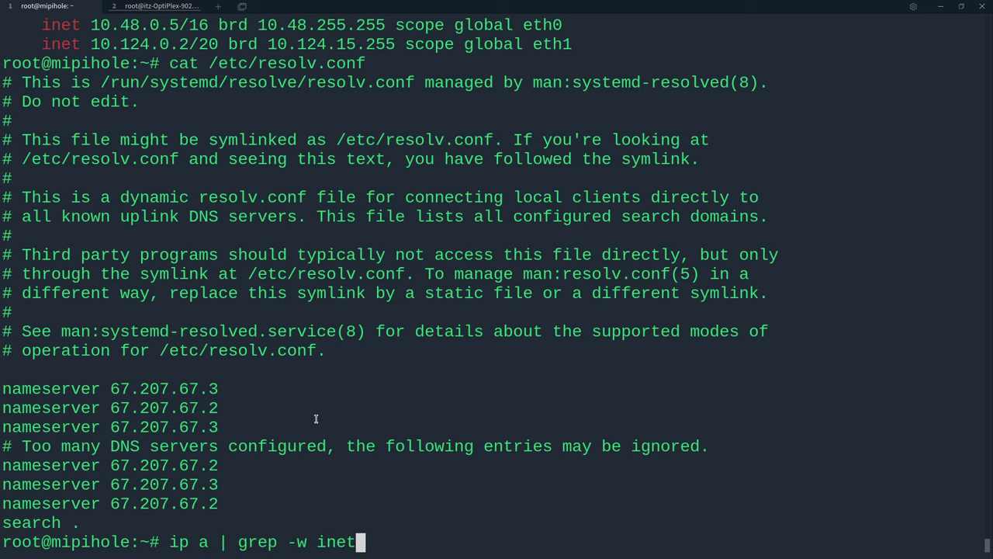
{"action": "key", "text": "Up"}
{"action": "key", "text": "Up"}
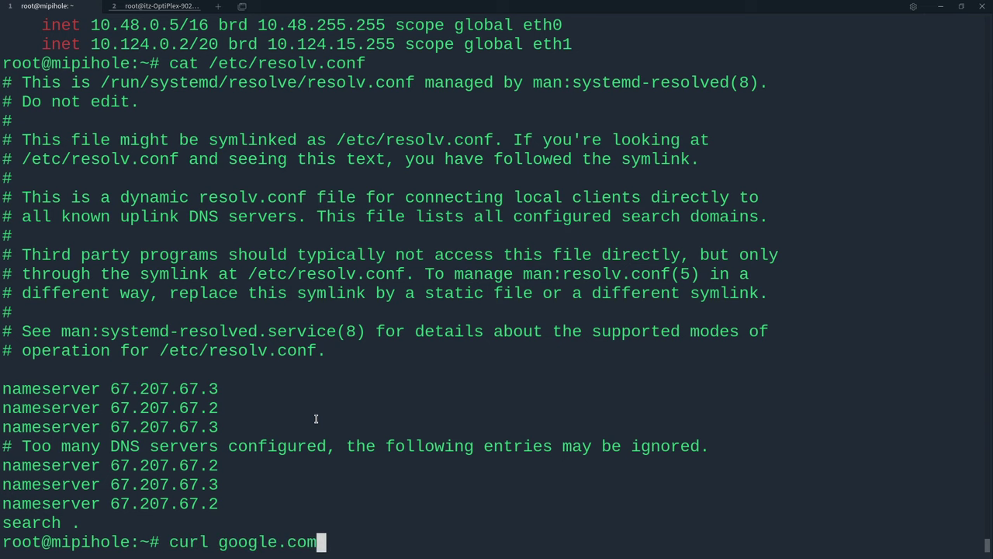
{"action": "key", "text": "Return"}
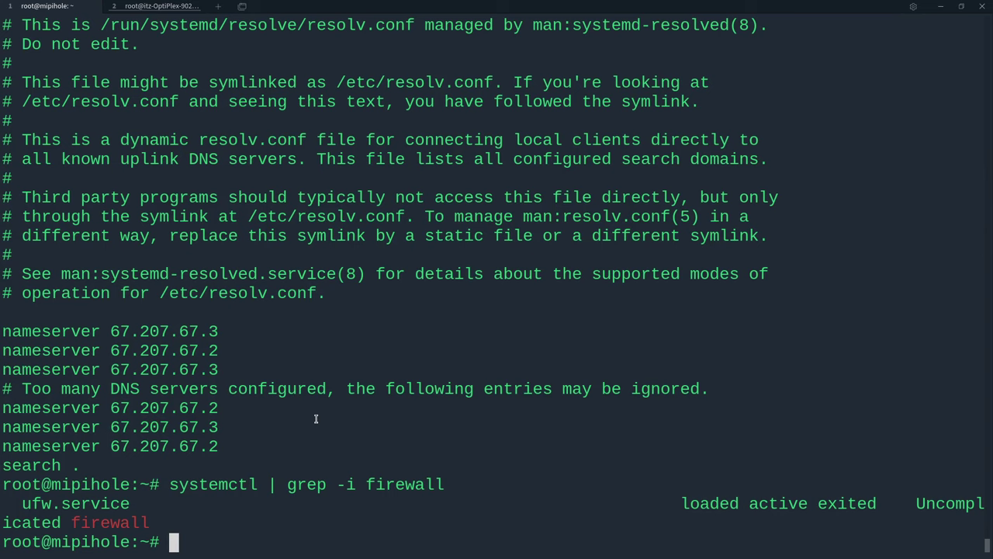
{"action": "type", "text": "system"}
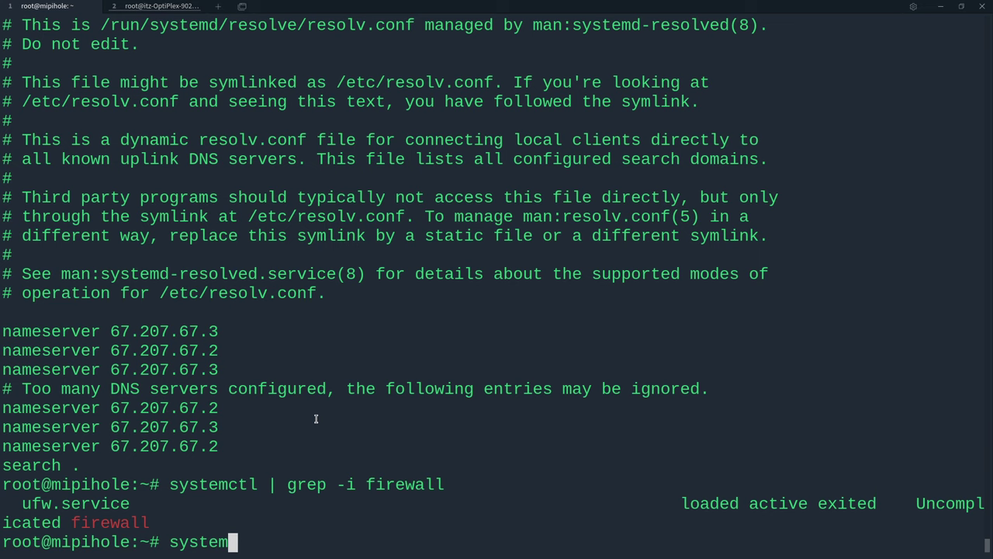
{"action": "type", "text": "ctl status "}
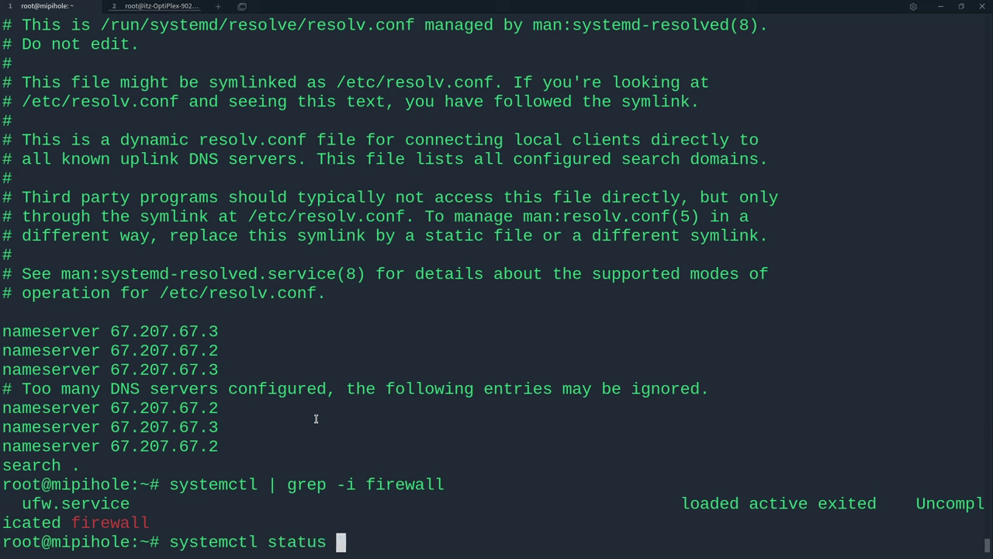
{"action": "type", "text": "ufw"}
{"action": "key", "text": "Return"}
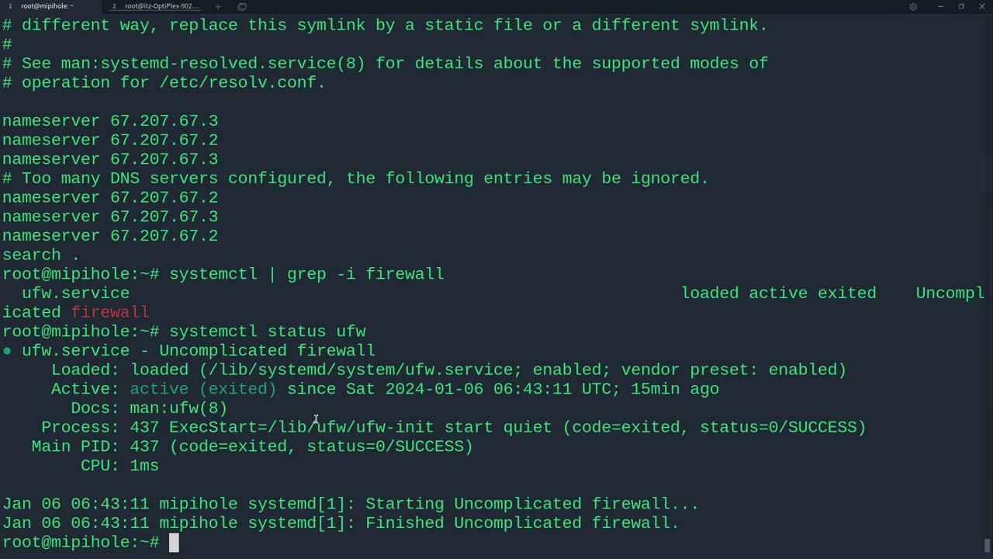
Step: Stop the firewall with 'systemctl stop ufw'
{"action": "key", "text": "Up"}
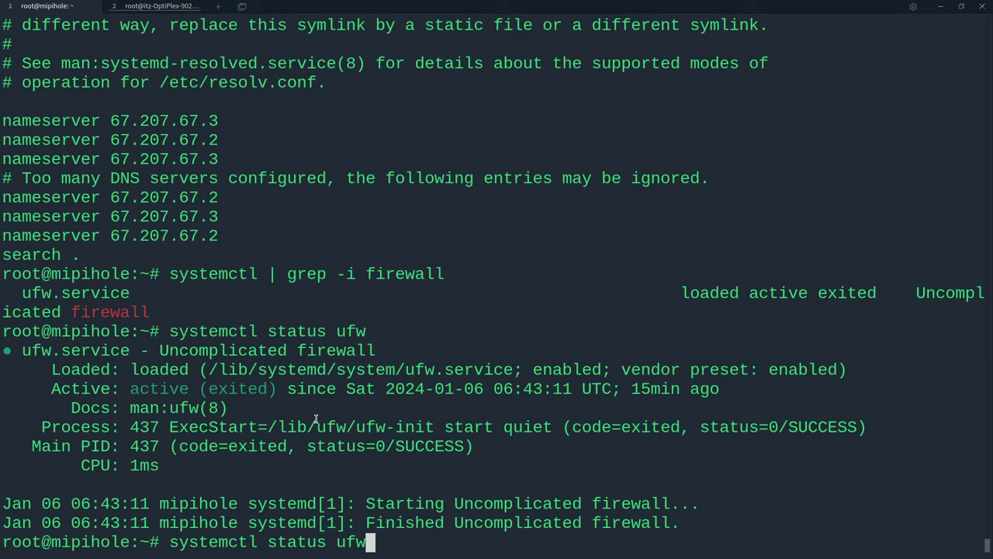
{"action": "key", "text": "Left"}
{"action": "key", "text": "Left"}
{"action": "key", "text": "Left"}
{"action": "key", "text": "Left"}
{"action": "key", "text": "BackSpace"}
{"action": "key", "text": "BackSpace"}
{"action": "key", "text": "BackSpace"}
{"action": "key", "text": "BackSpace"}
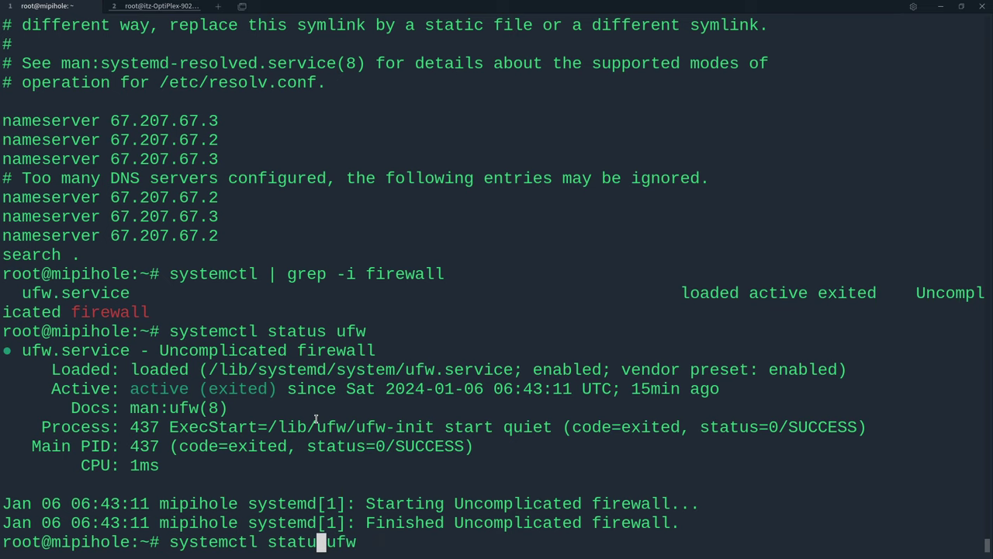
{"action": "type", "text": "op"}
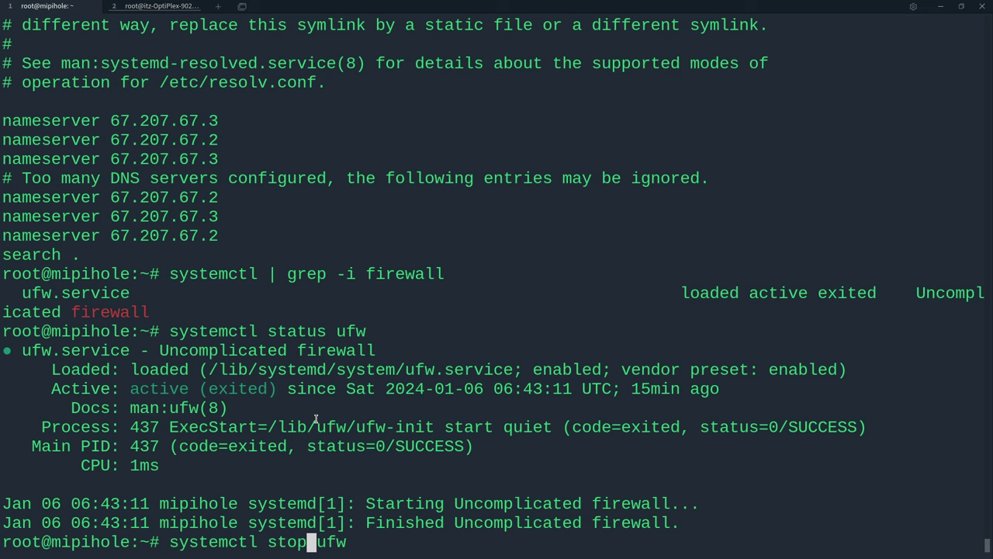
{"action": "key", "text": "Return"}
Step: On the local PC tab, resend the google.com query and abort the hanging nslookup
{"action": "key", "text": "alt+Tab"}
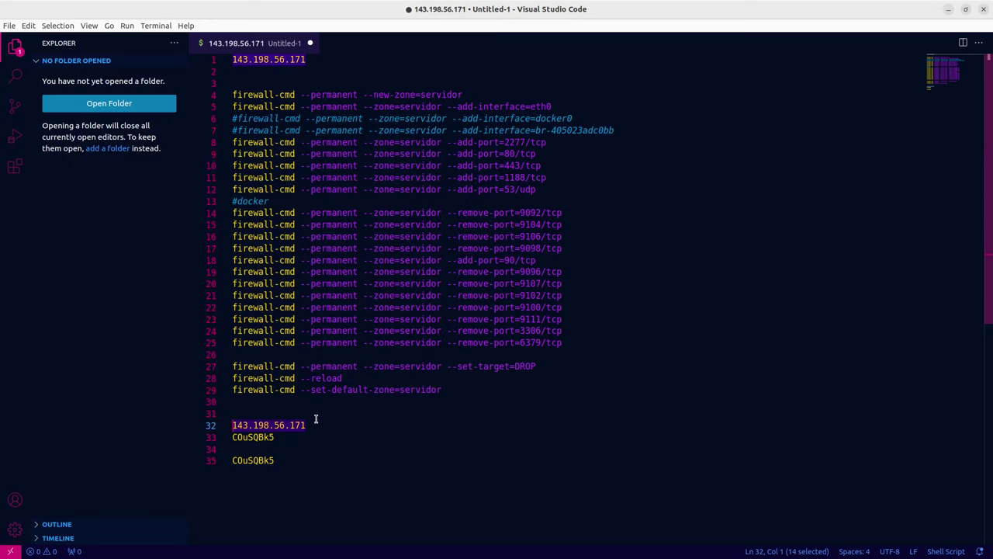
{"action": "key", "text": "alt+Tab"}
{"action": "key", "text": "ctrl+Tab"}
{"action": "key", "text": "Up"}
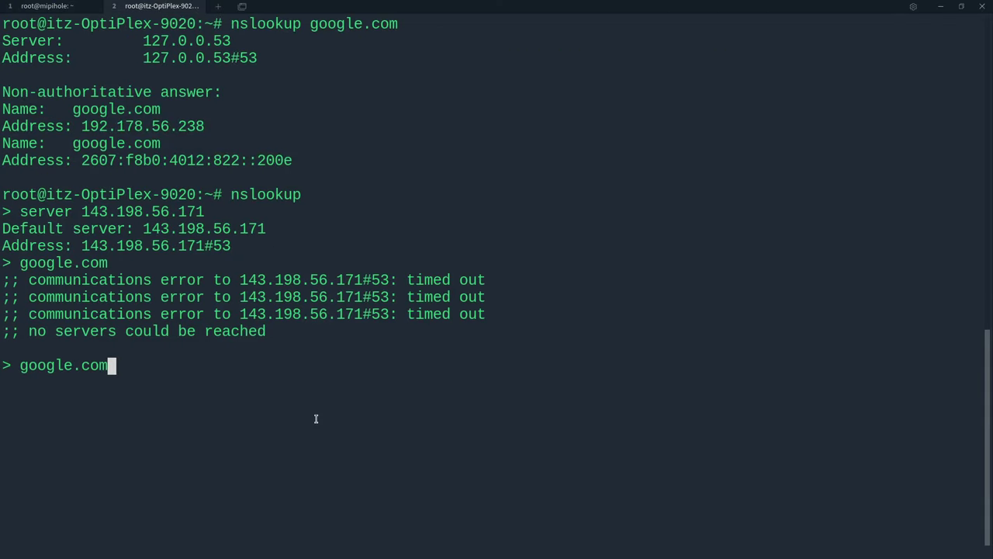
{"action": "key", "text": "Return"}
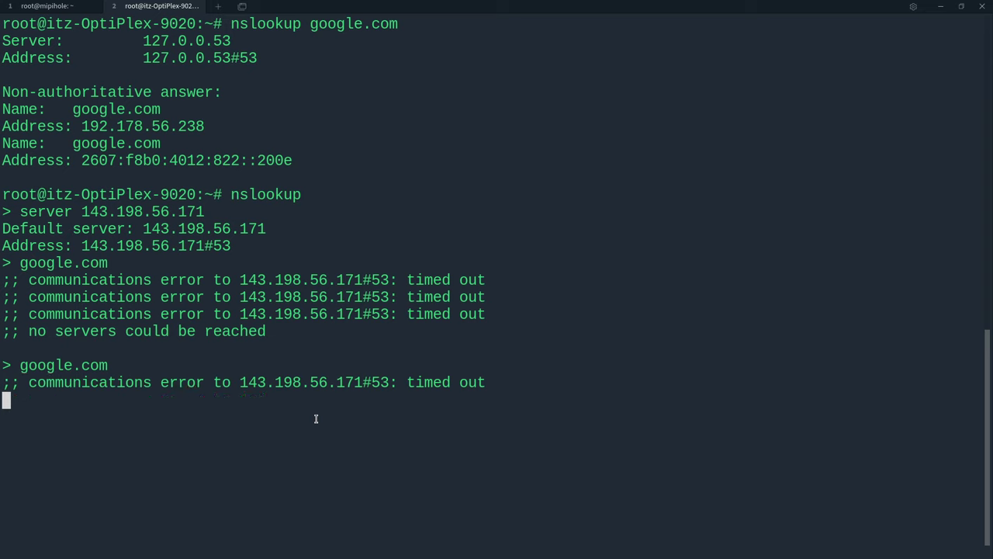
{"action": "key", "text": "ctrl+c"}
Step: Uncomment 'nameserver 143.198.56.171' in /etc/resolv.conf and save the file
{"action": "key", "text": "Up"}
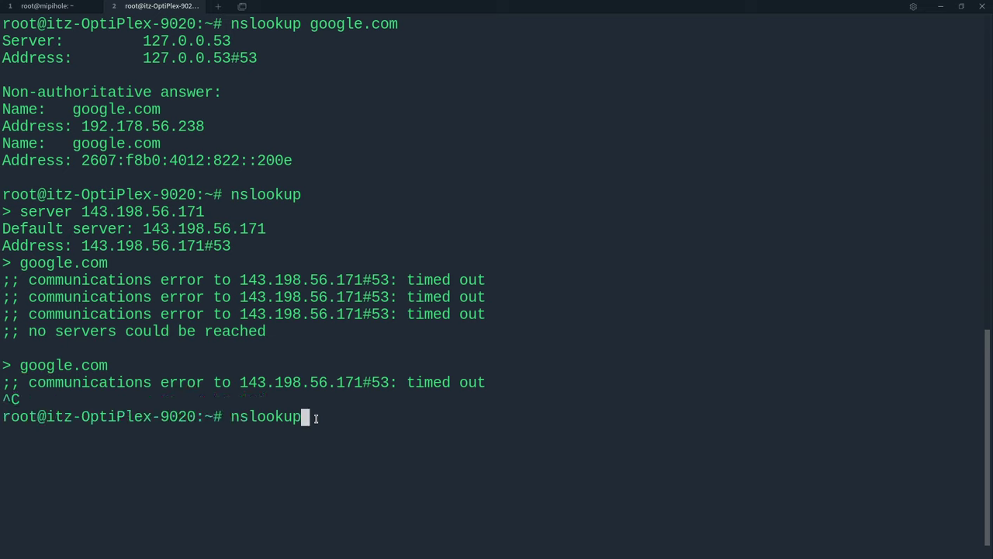
{"action": "key", "text": "Up"}
{"action": "key", "text": "Down"}
{"action": "key", "text": "Down"}
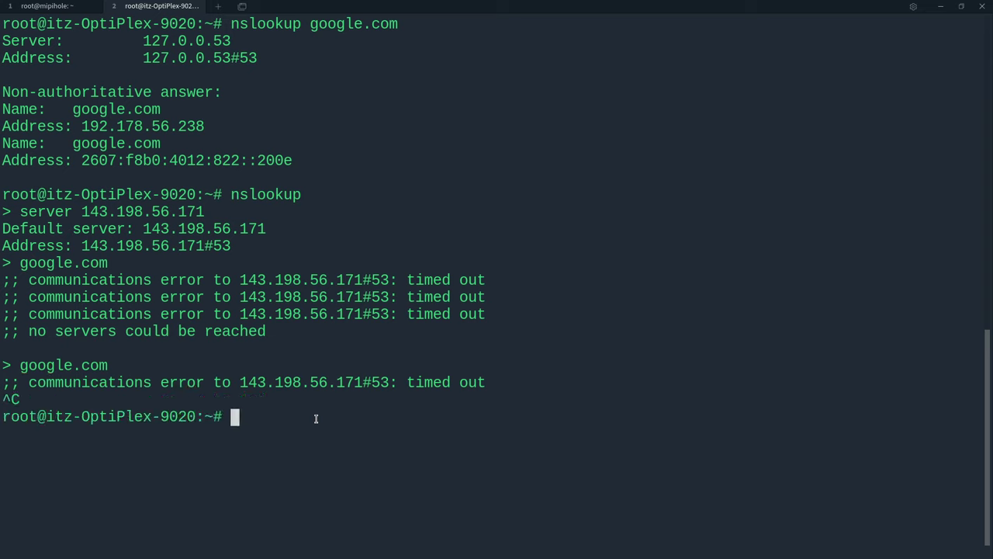
{"action": "key", "text": "Up"}
{"action": "key", "text": "Up"}
{"action": "key", "text": "Up"}
{"action": "key", "text": "Down"}
{"action": "key", "text": "Up"}
{"action": "key", "text": "Up"}
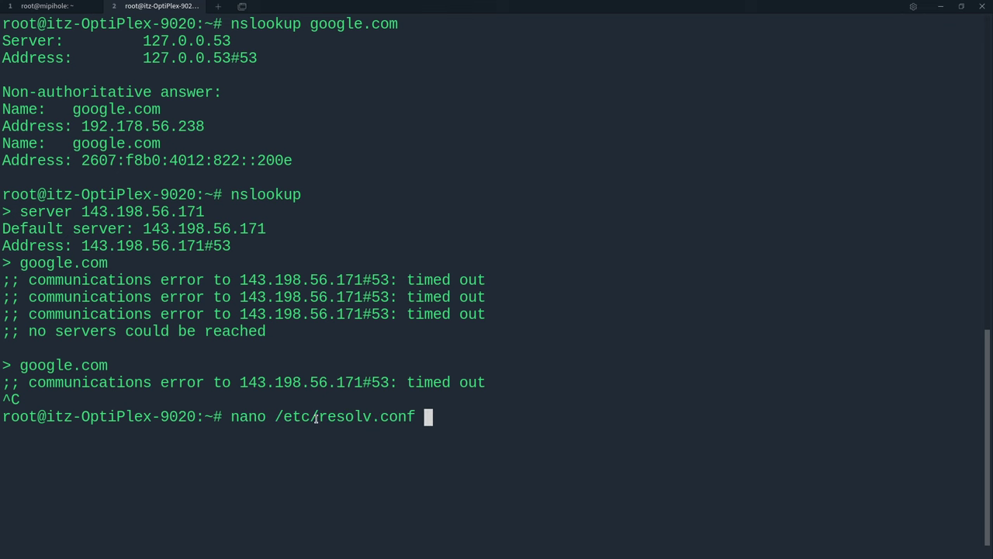
{"action": "key", "text": "Up"}
{"action": "key", "text": "Down"}
{"action": "key", "text": "Return"}
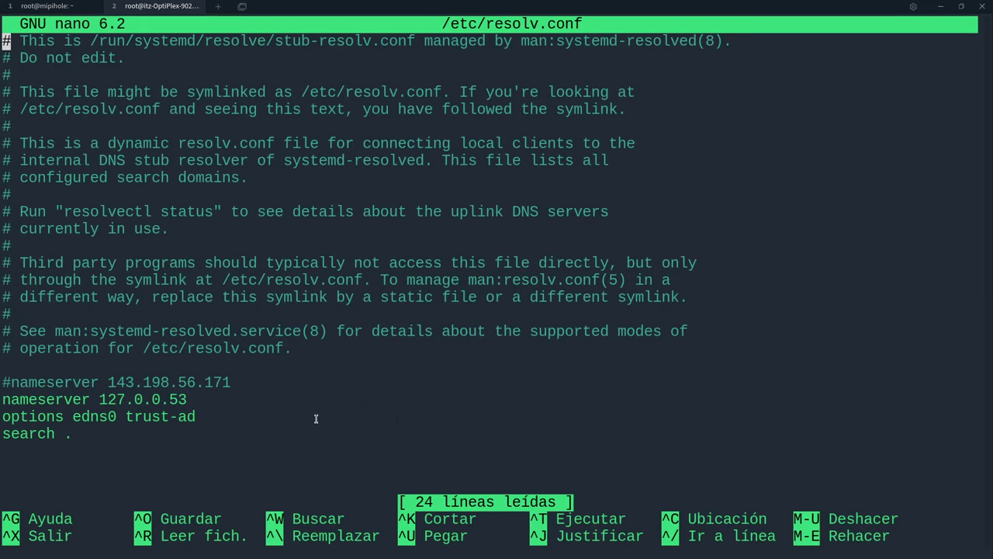
{"action": "key", "text": "Down"}
{"action": "key", "text": "Down"}
{"action": "key", "text": "Down"}
{"action": "key", "text": "Down"}
{"action": "key", "text": "Down"}
{"action": "key", "text": "Down"}
{"action": "key", "text": "Down"}
{"action": "key", "text": "Down"}
{"action": "key", "text": "Down"}
{"action": "key", "text": "Down"}
{"action": "key", "text": "Down"}
{"action": "key", "text": "Down"}
{"action": "key", "text": "Down"}
{"action": "key", "text": "Down"}
{"action": "key", "text": "Down"}
{"action": "key", "text": "Down"}
{"action": "key", "text": "Down"}
{"action": "key", "text": "Down"}
{"action": "key", "text": "Down"}
{"action": "key", "text": "Down"}
{"action": "key", "text": "Up"}
{"action": "key", "text": "Up"}
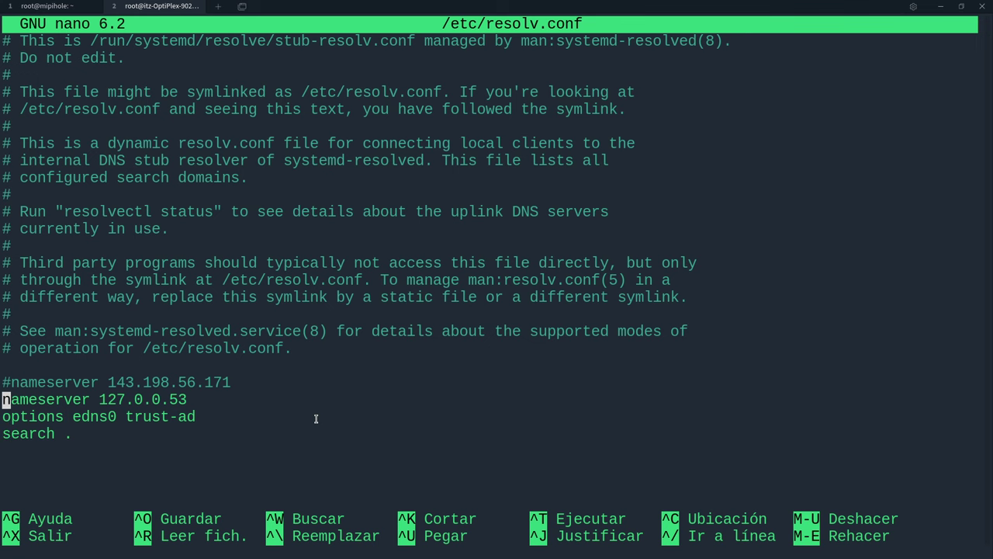
{"action": "key", "text": "Up"}
{"action": "key", "text": "Delete"}
{"action": "key", "text": "ctrl+o"}
{"action": "key", "text": "Return"}
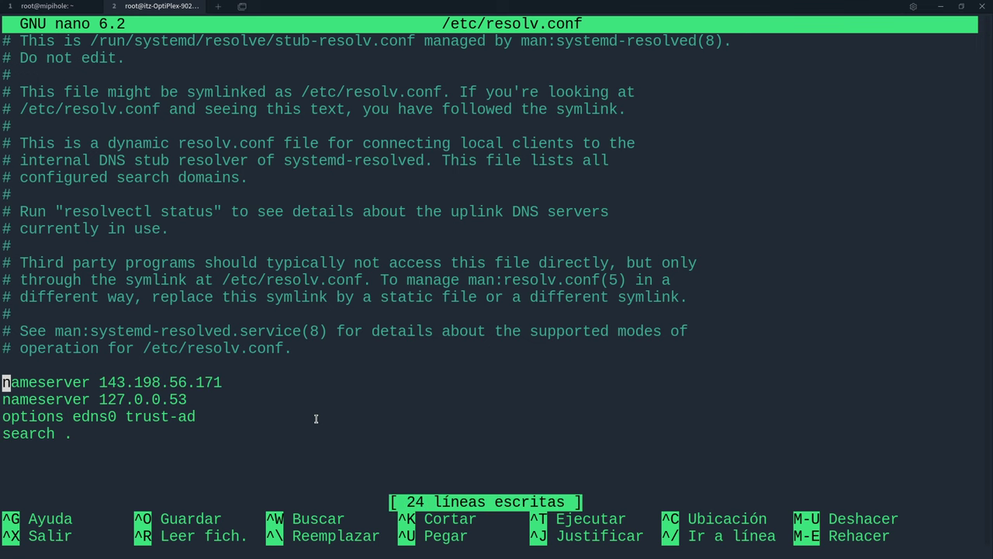
{"action": "key", "text": "ctrl+x"}
Step: Start interactive nslookup and query google.com again
{"action": "key", "text": "Up"}
{"action": "key", "text": "Up"}
{"action": "key", "text": "Return"}
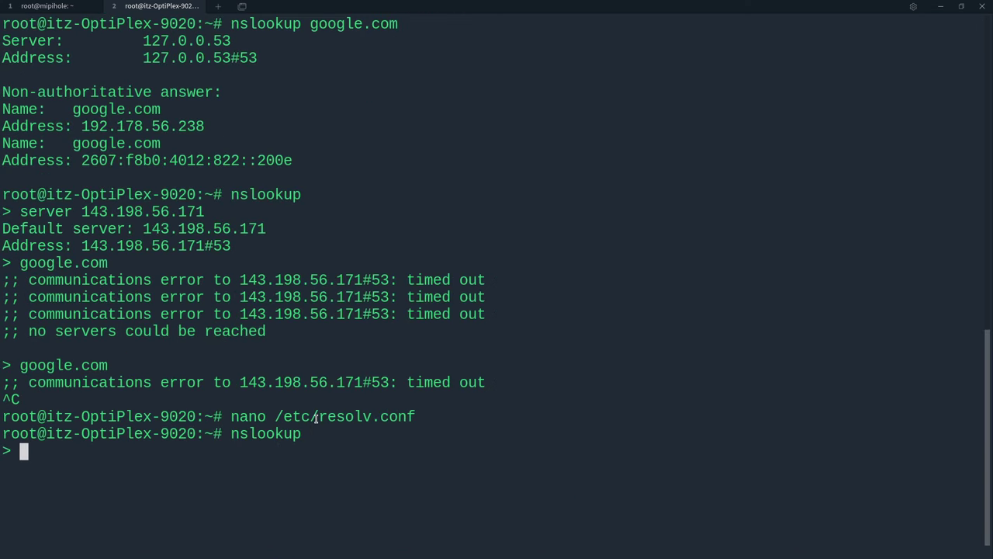
{"action": "type", "text": "google.com"}
{"action": "key", "text": "Return"}
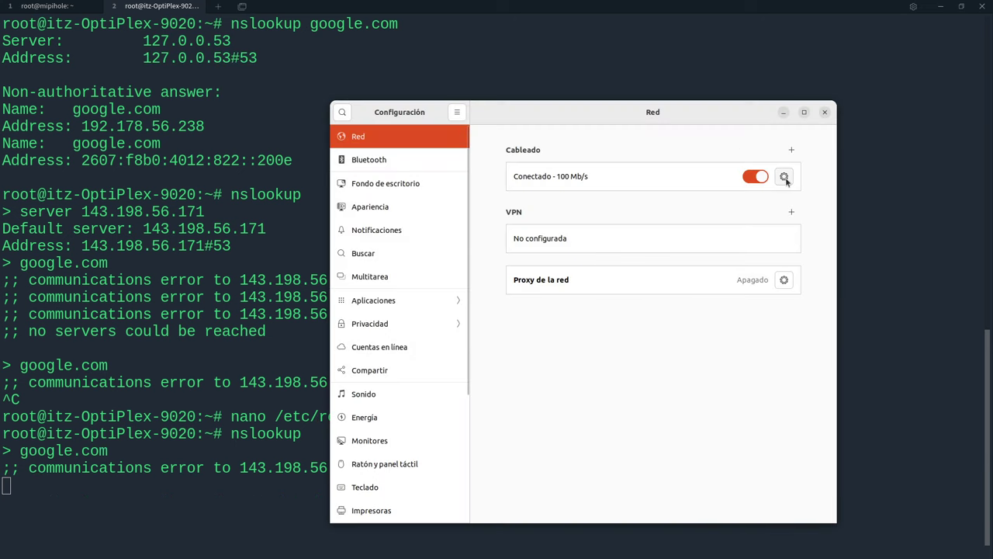
Step: Switch the wired connection's IPv4 DNS 'Automático' back on and apply (Aplicar)
{"action": "left_click", "coordinate": [784, 176]}
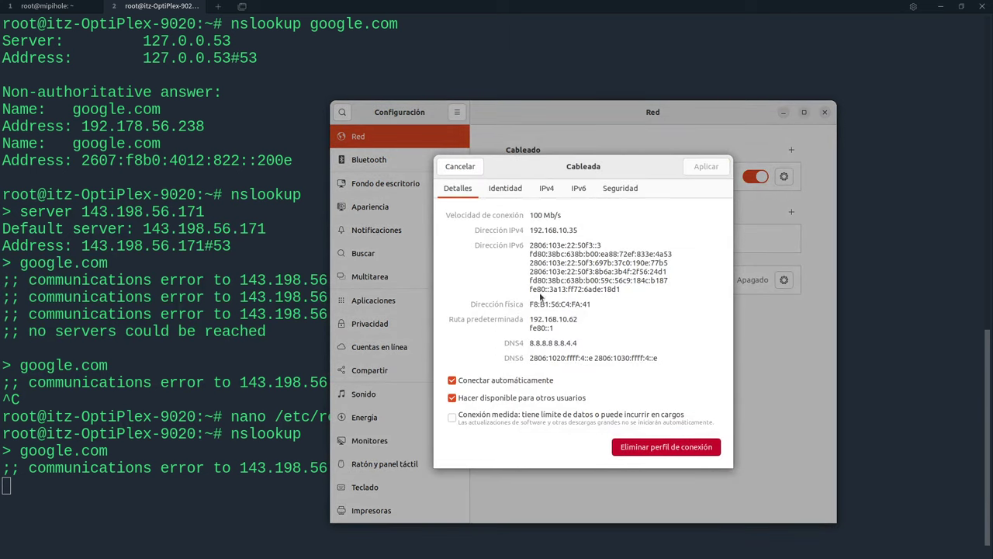
{"action": "left_click", "coordinate": [545, 190]}
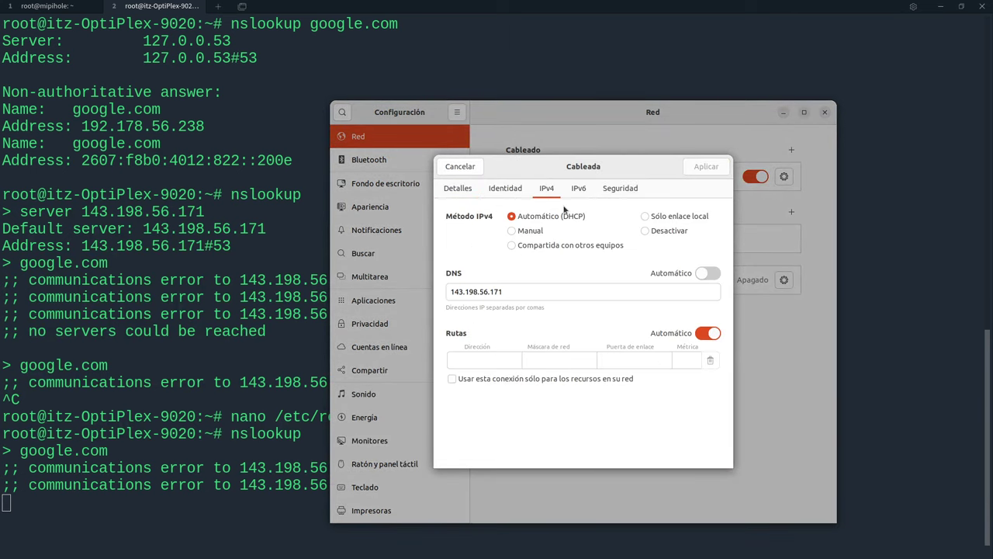
{"action": "left_click", "coordinate": [708, 273]}
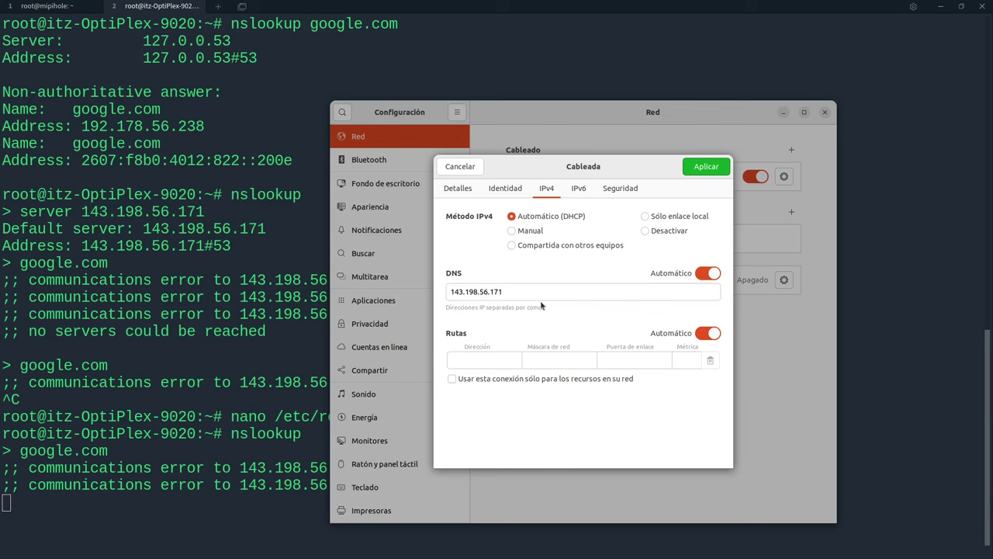
{"action": "left_click", "coordinate": [698, 165]}
{"action": "left_click", "coordinate": [305, 376]}
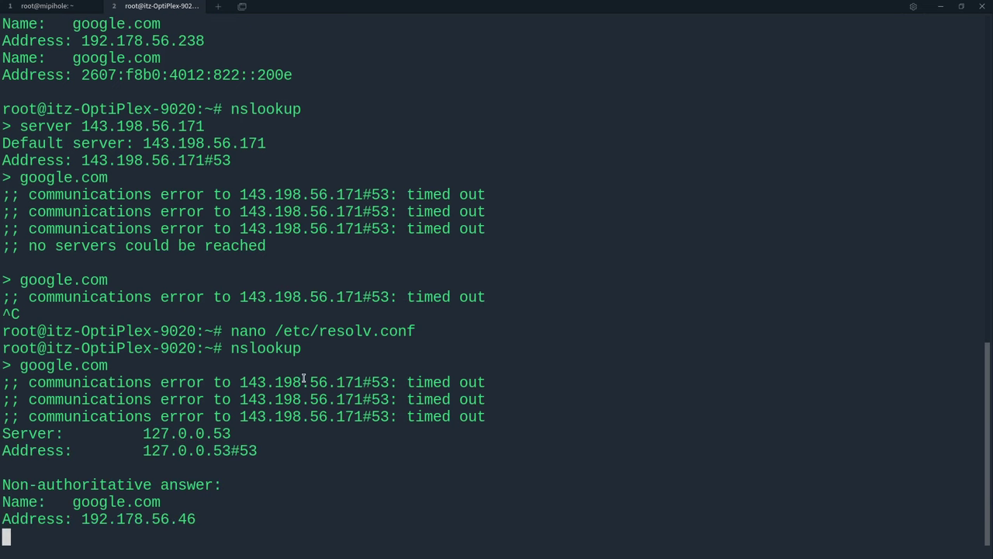
Step: Rerun nslookup google.com twice; both time out against 143.198.56.171 and are aborted
{"action": "key", "text": "ctrl+l"}
{"action": "key", "text": "ctrl+c"}
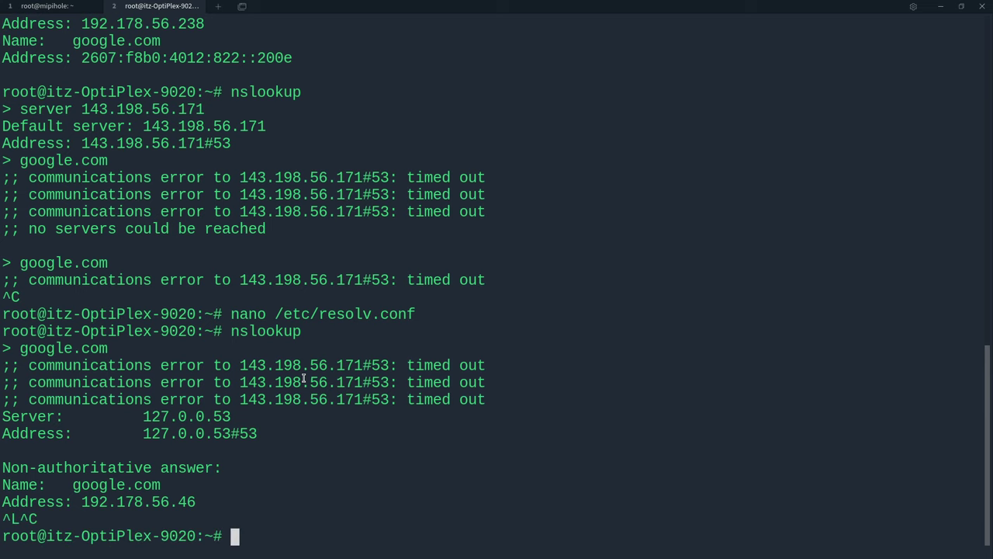
{"action": "key", "text": "Up"}
{"action": "type", "text": "go"}
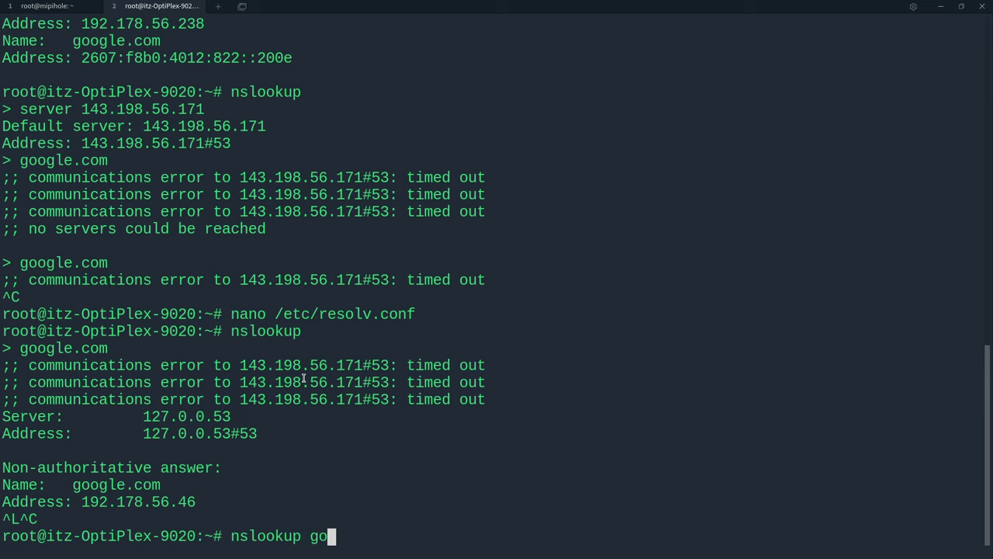
{"action": "type", "text": "ogle.com"}
{"action": "key", "text": "Return"}
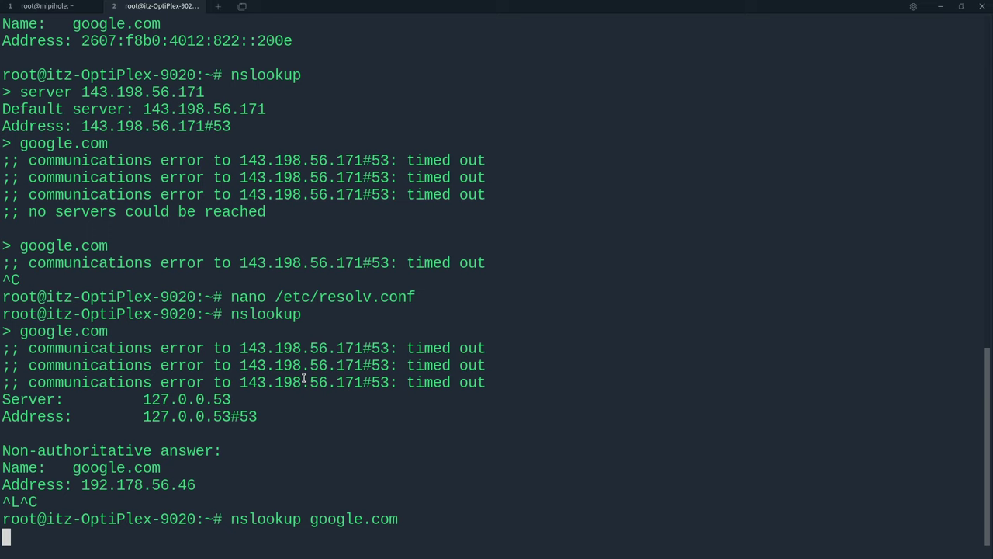
{"action": "key", "text": "ctrl+c"}
{"action": "key", "text": "ctrl+l"}
{"action": "key", "text": "Up"}
{"action": "key", "text": "Return"}
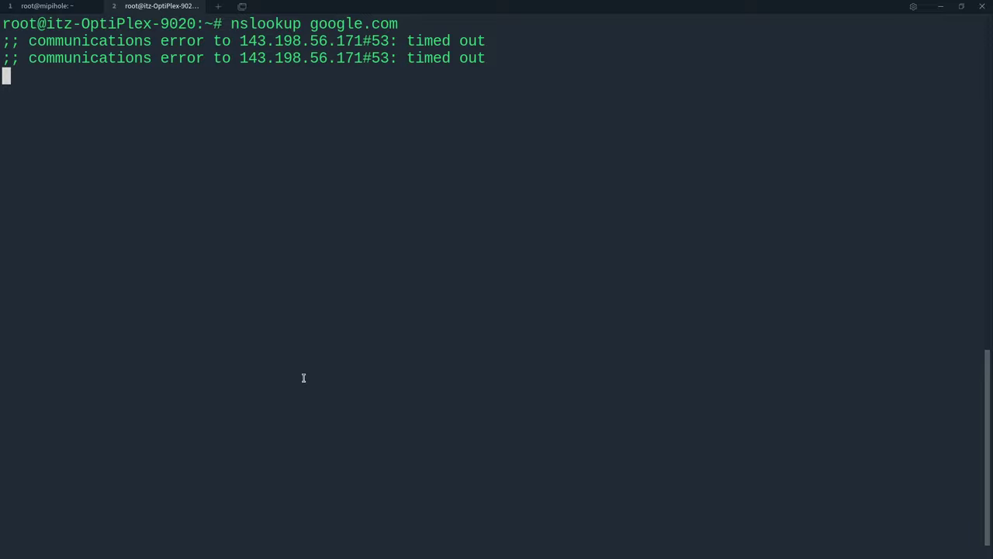
{"action": "key", "text": "ctrl+c"}
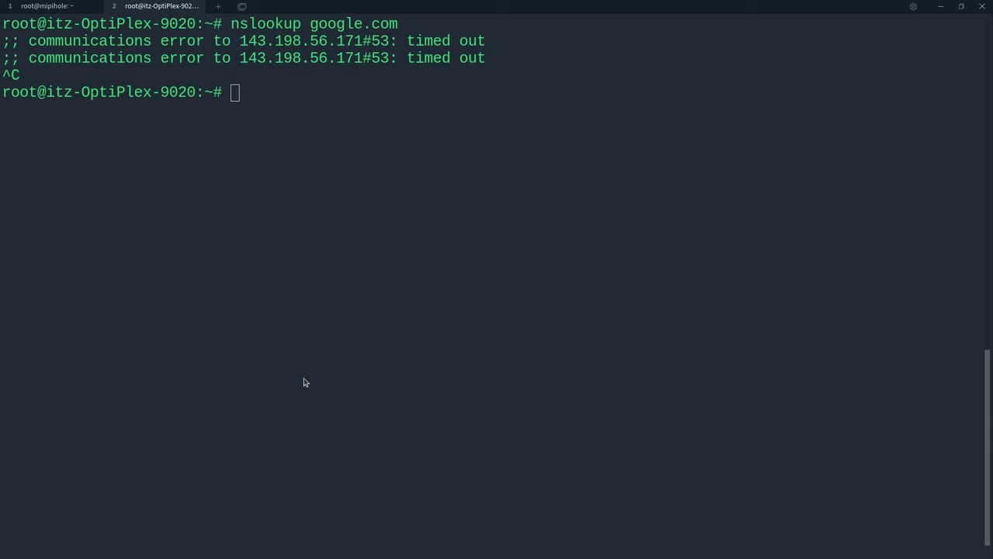
{"action": "key", "text": "alt+Tab"}
Step: Load the Google homepage in a new Firefox tab
{"action": "left_click", "coordinate": [732, 11]}
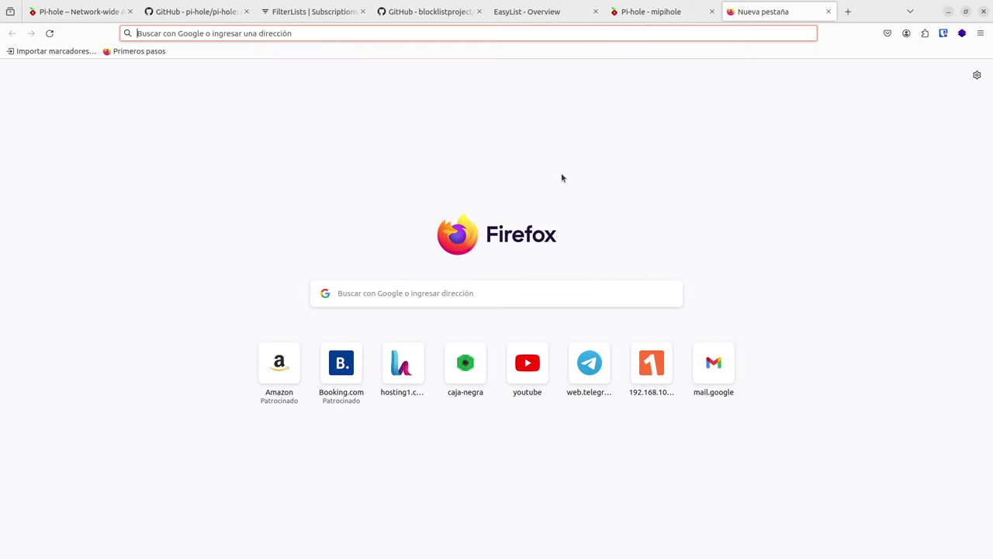
{"action": "type", "text": "google.com/"}
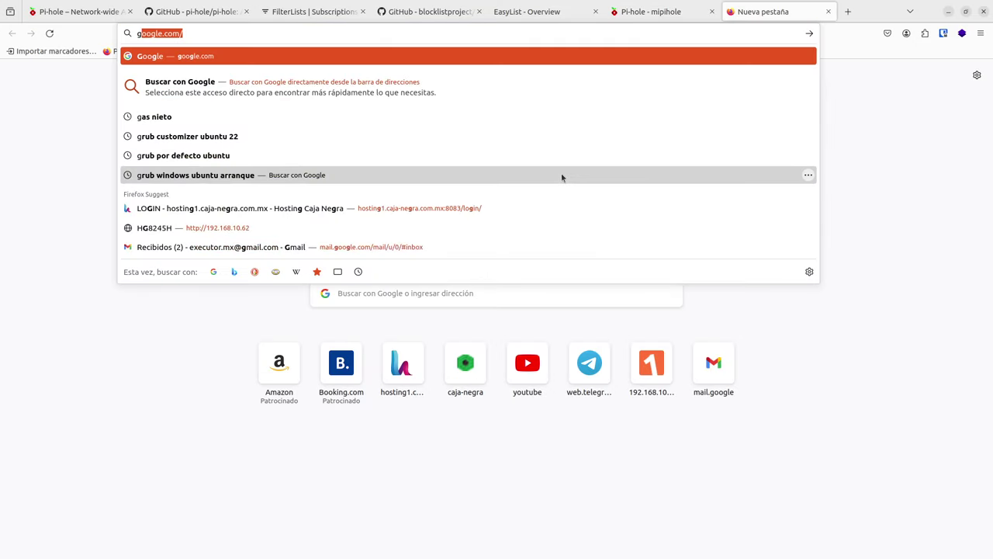
{"action": "key", "text": "Return"}
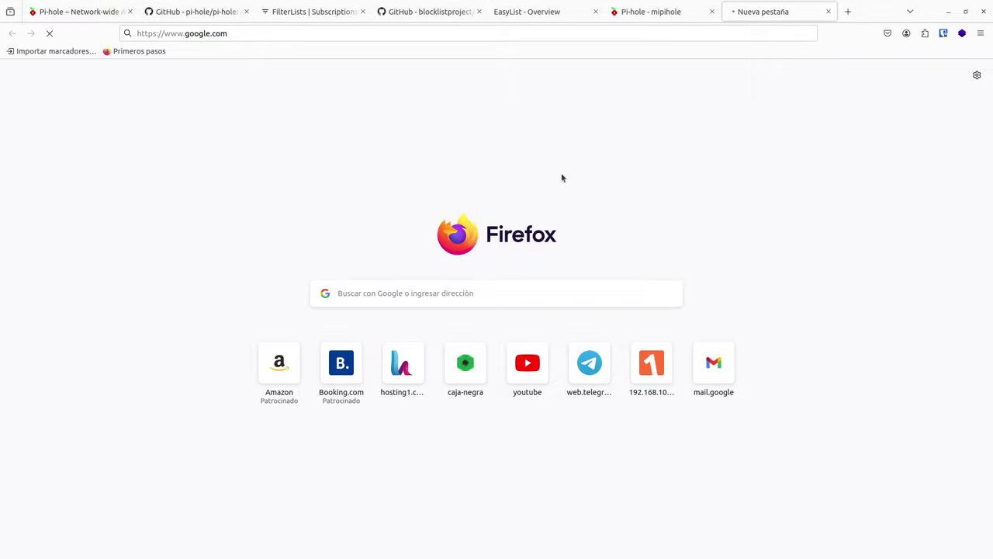
Step: Dismiss the notice and switch to the Pi-hole project website tab
{"action": "key", "text": "alt+Tab"}
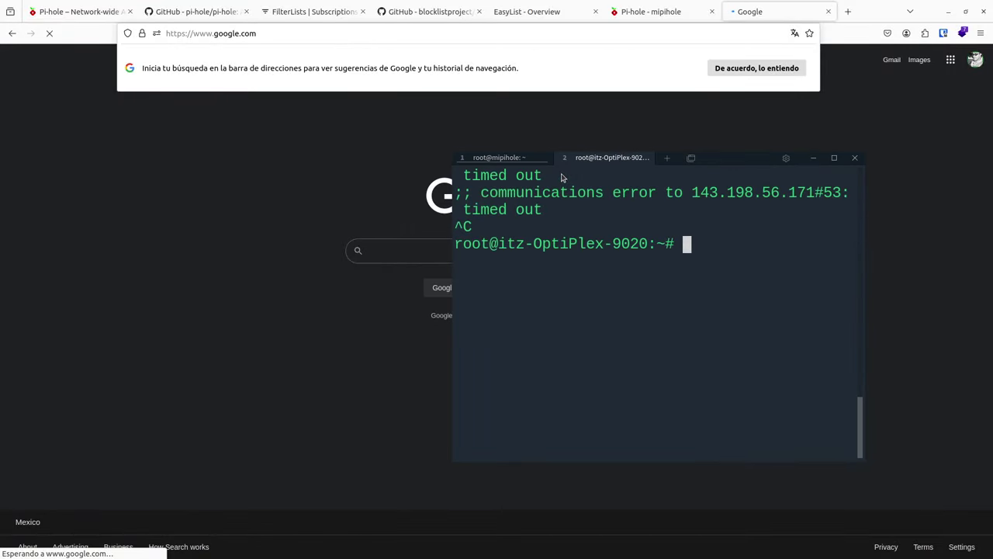
{"action": "left_click", "coordinate": [247, 196]}
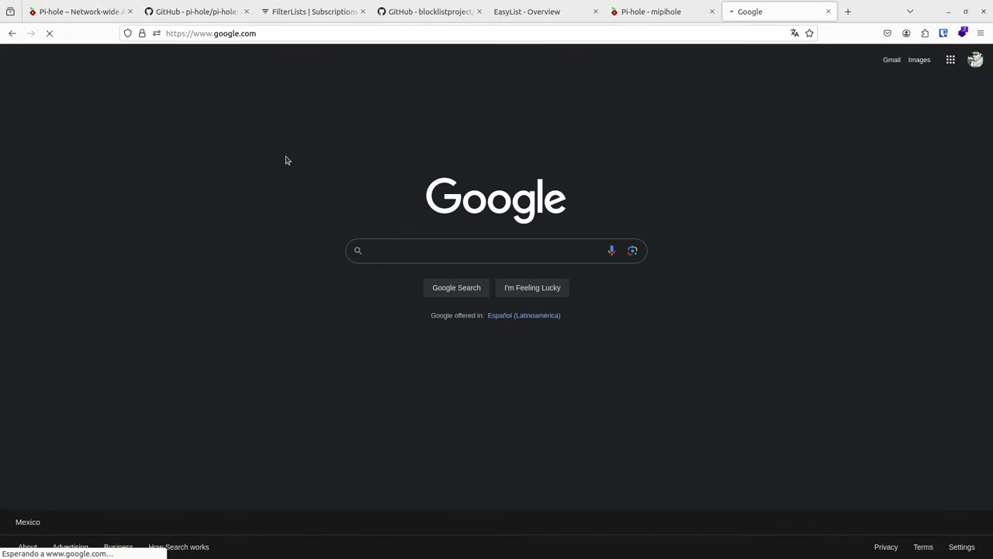
{"action": "left_click", "coordinate": [108, 3]}
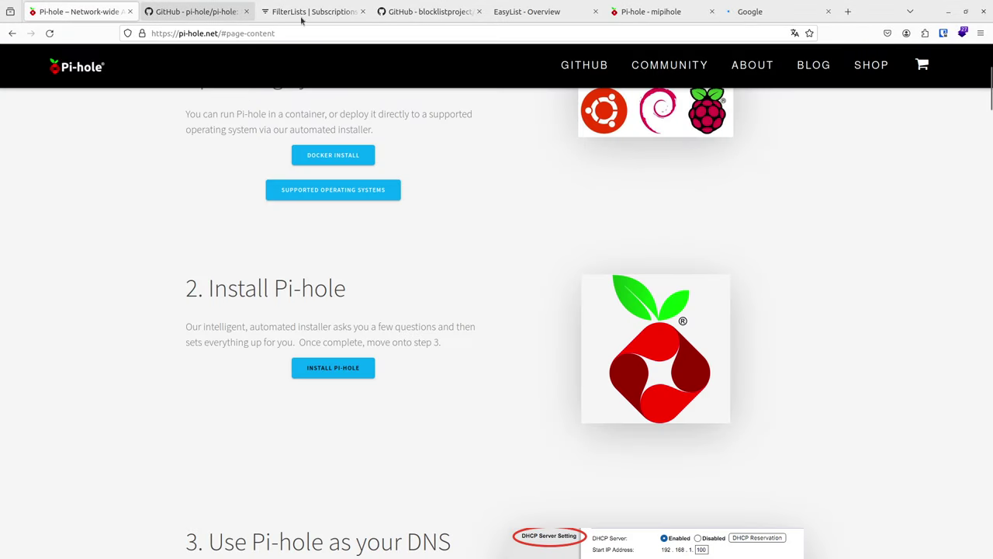
Step: Go to the mipihole admin tab and open Settings, showing FTL v5.23 with cache size 10000
{"action": "left_click", "coordinate": [667, 4]}
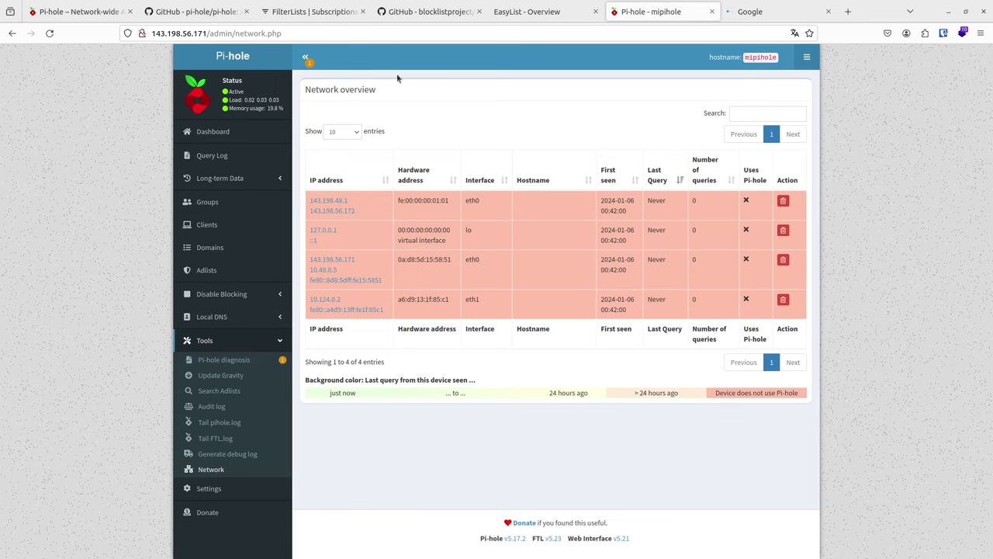
{"action": "left_click", "coordinate": [209, 133]}
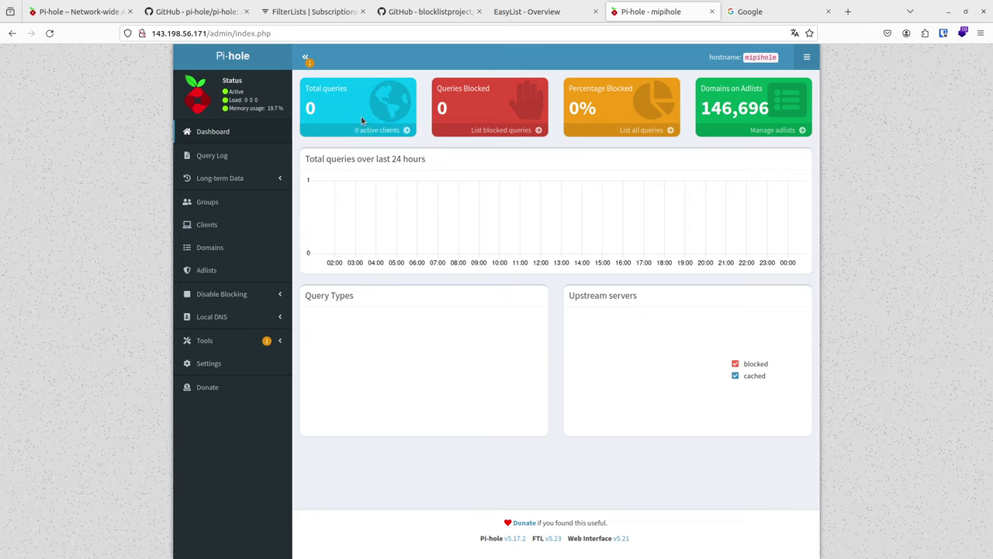
{"action": "left_click", "coordinate": [762, 8]}
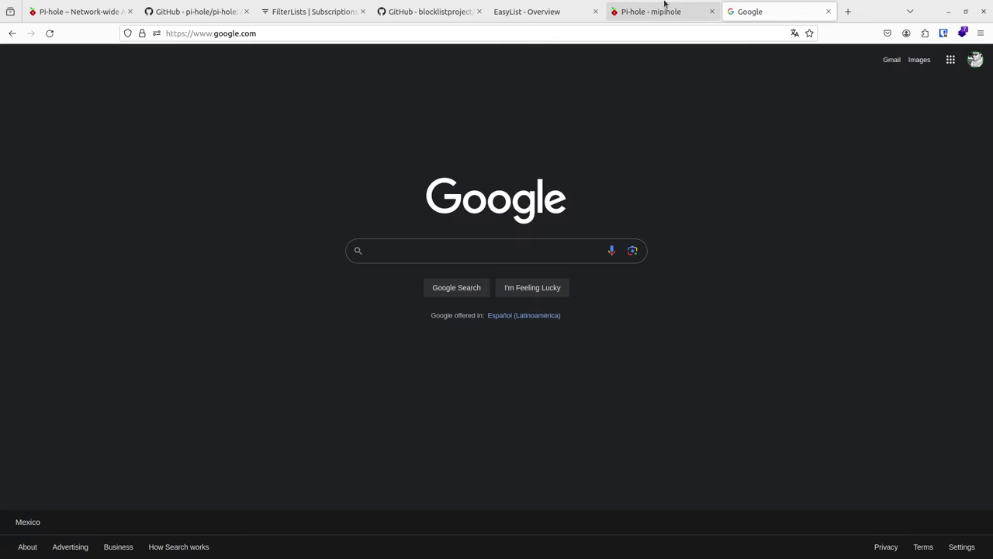
{"action": "left_click", "coordinate": [661, 8]}
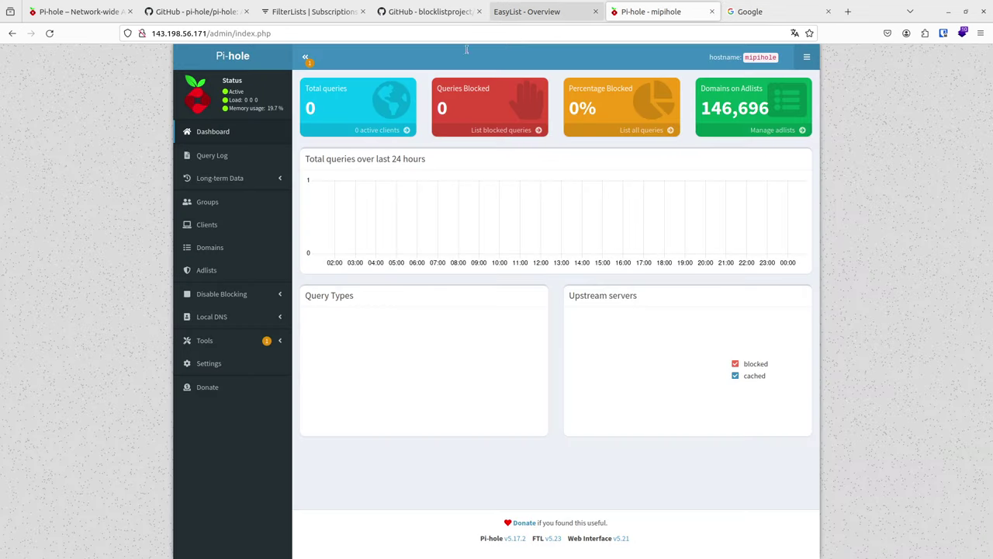
{"action": "left_click", "coordinate": [221, 365]}
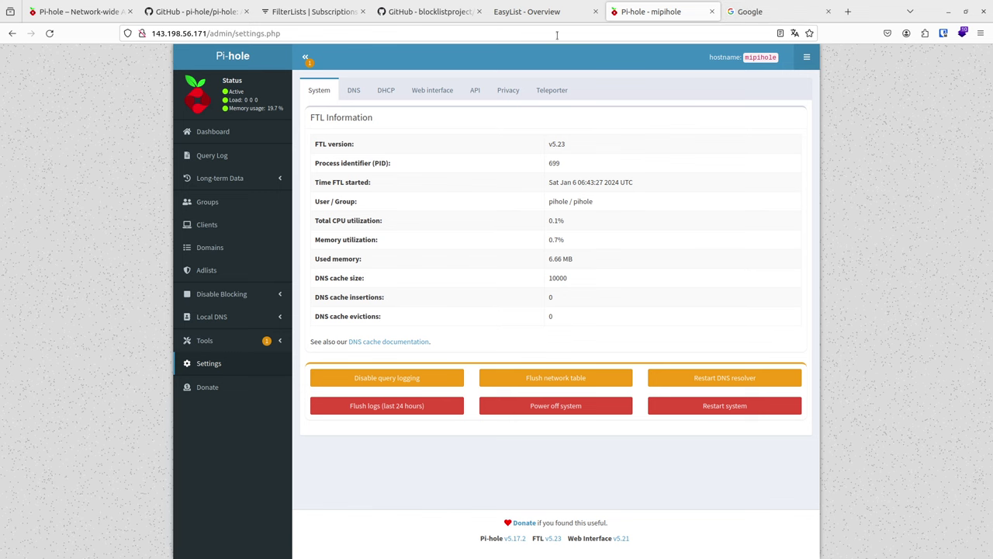
{"action": "left_click", "coordinate": [258, 137]}
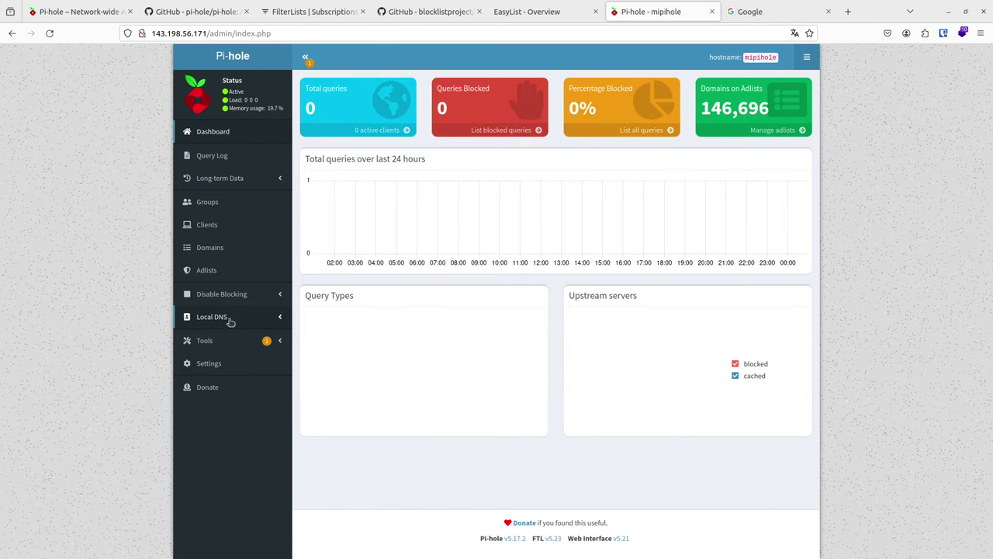
{"action": "left_click", "coordinate": [217, 363]}
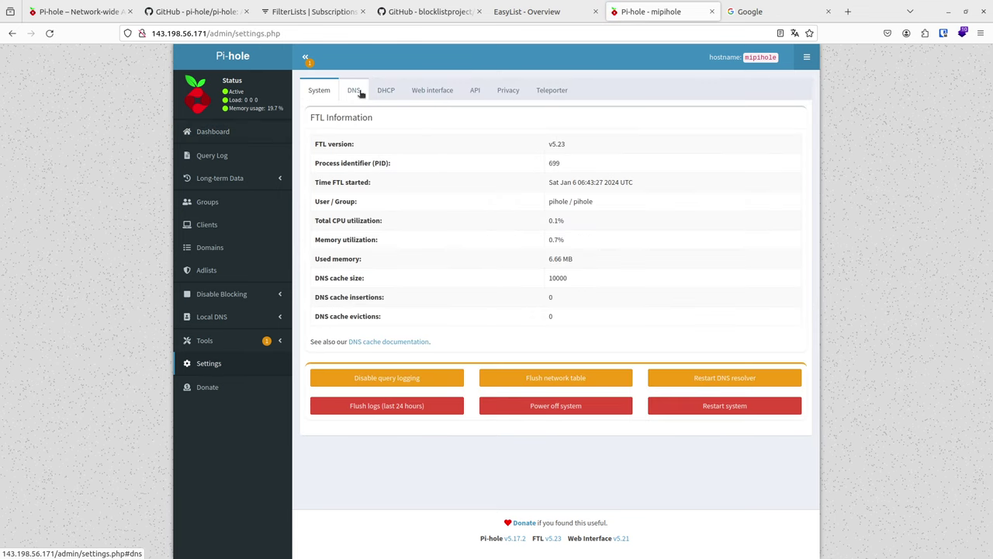
Step: Look through the DNS, web interface and DHCP settings and the Network overview
{"action": "left_click", "coordinate": [355, 94]}
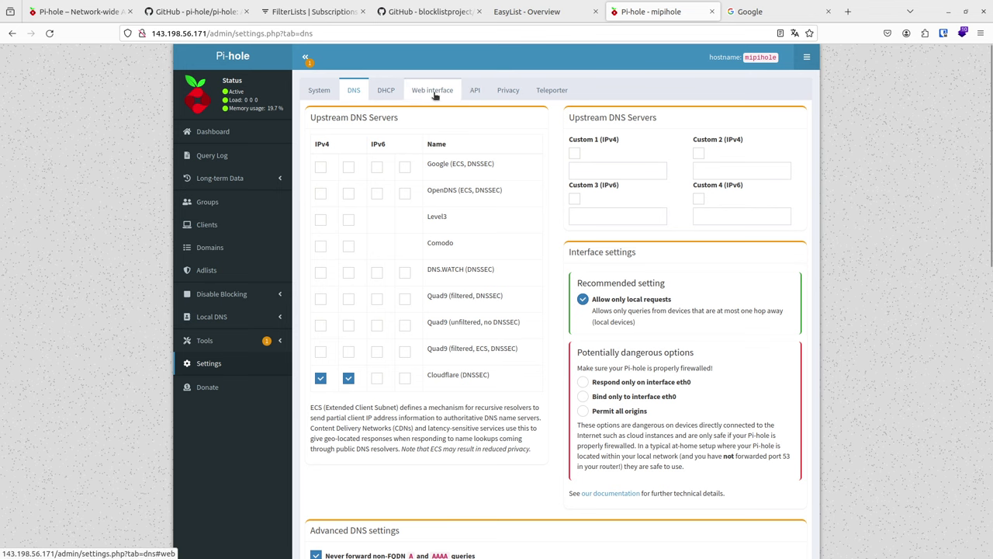
{"action": "left_click", "coordinate": [432, 90]}
{"action": "left_click", "coordinate": [392, 91]}
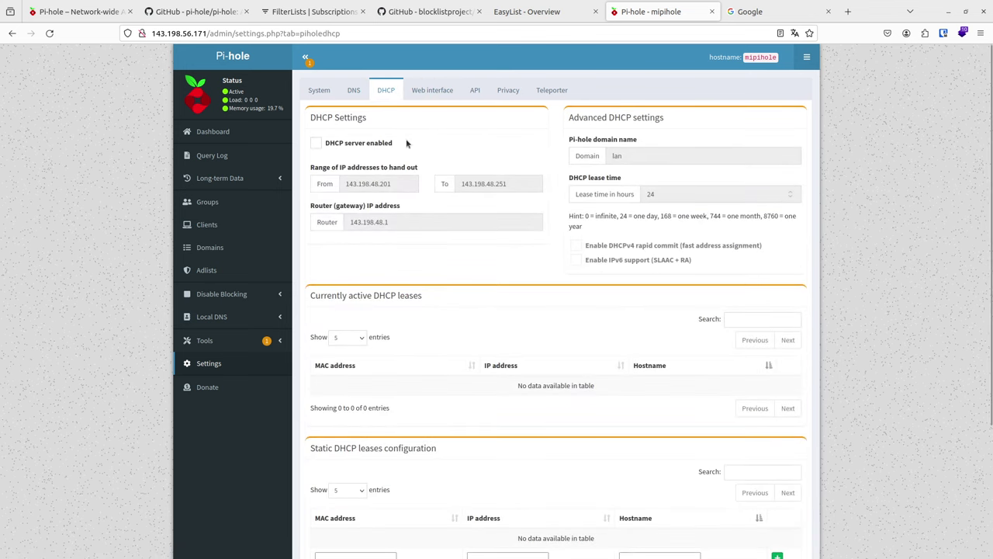
{"action": "left_click", "coordinate": [231, 345]}
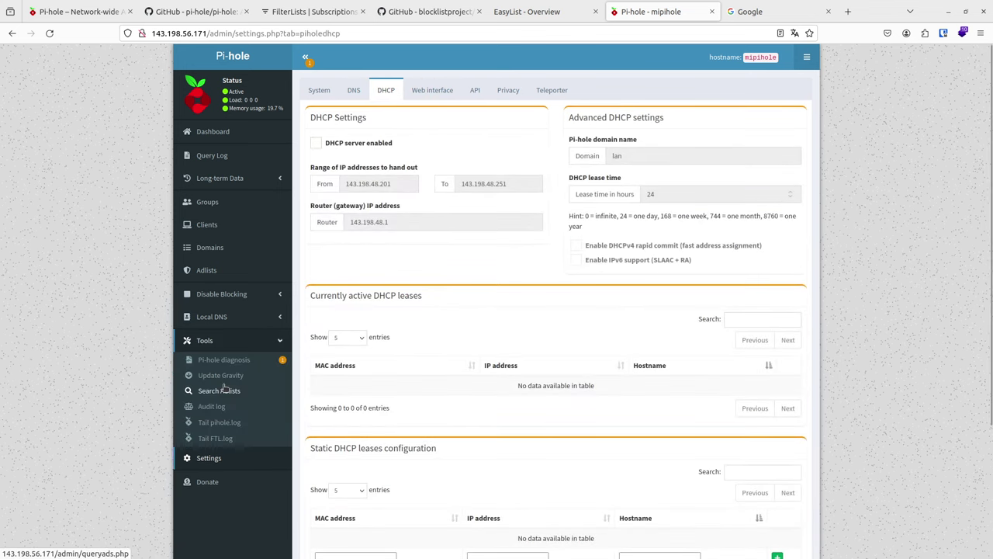
{"action": "left_click", "coordinate": [223, 471]}
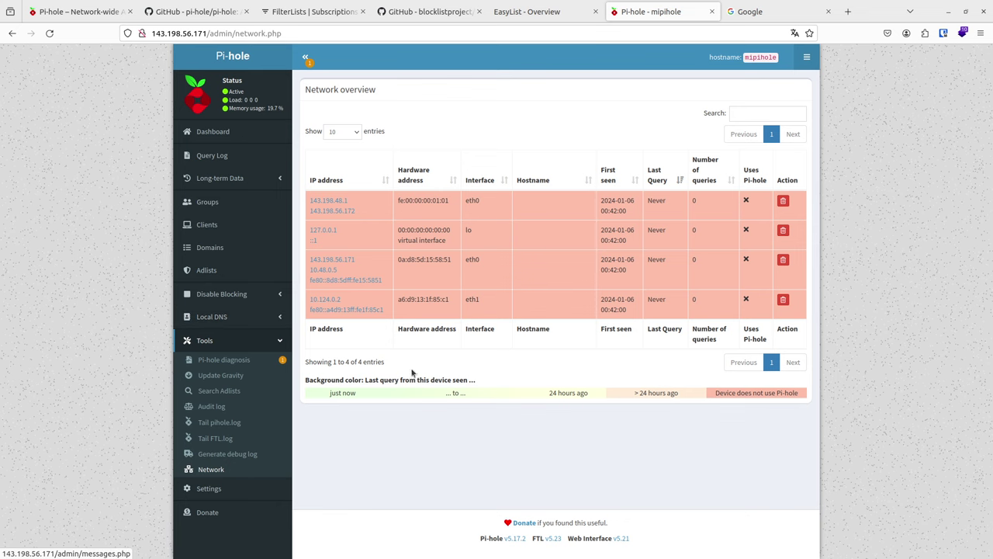
{"action": "left_click", "coordinate": [210, 488]}
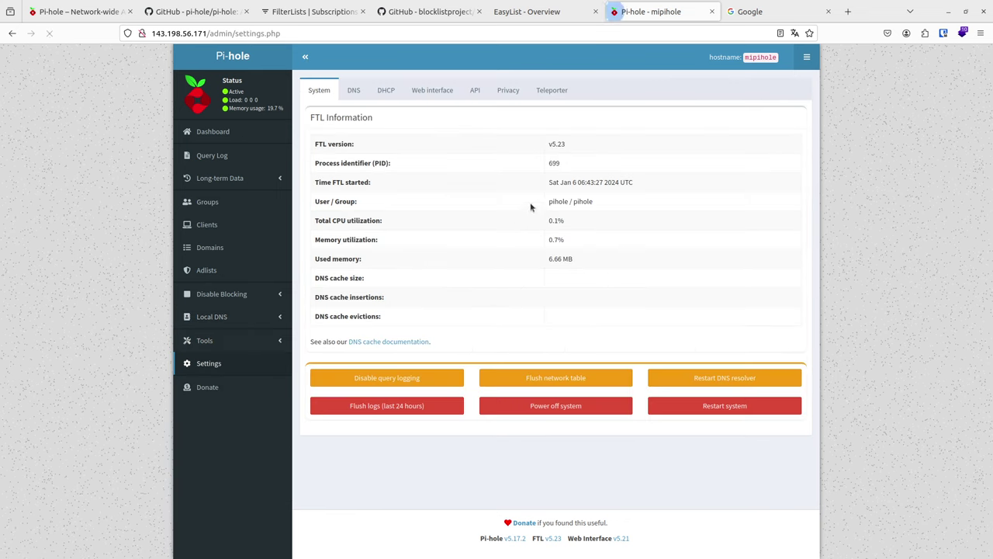
Step: Browse the Teleporter, Privacy, API, web interface, DHCP and DNS settings tabs
{"action": "left_click", "coordinate": [556, 97]}
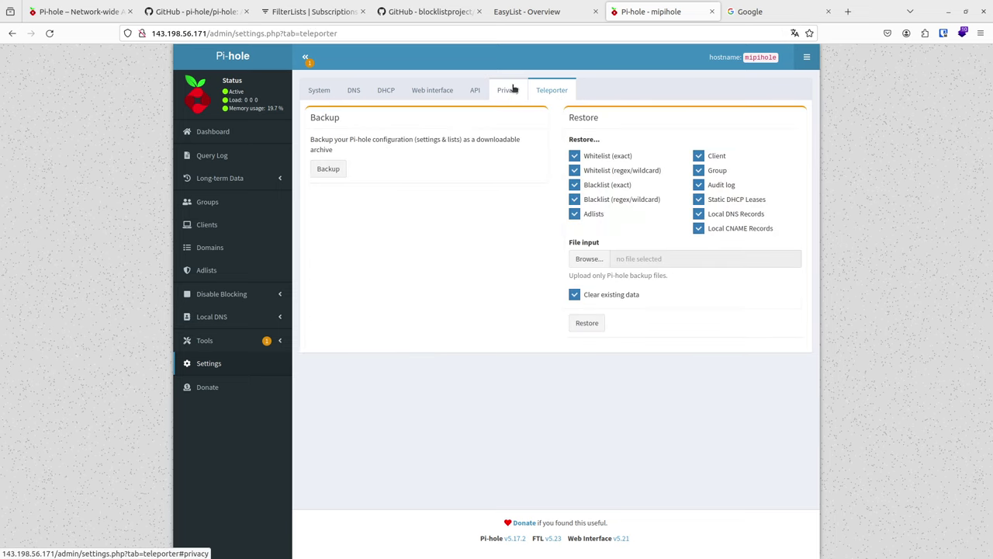
{"action": "left_click", "coordinate": [508, 90]}
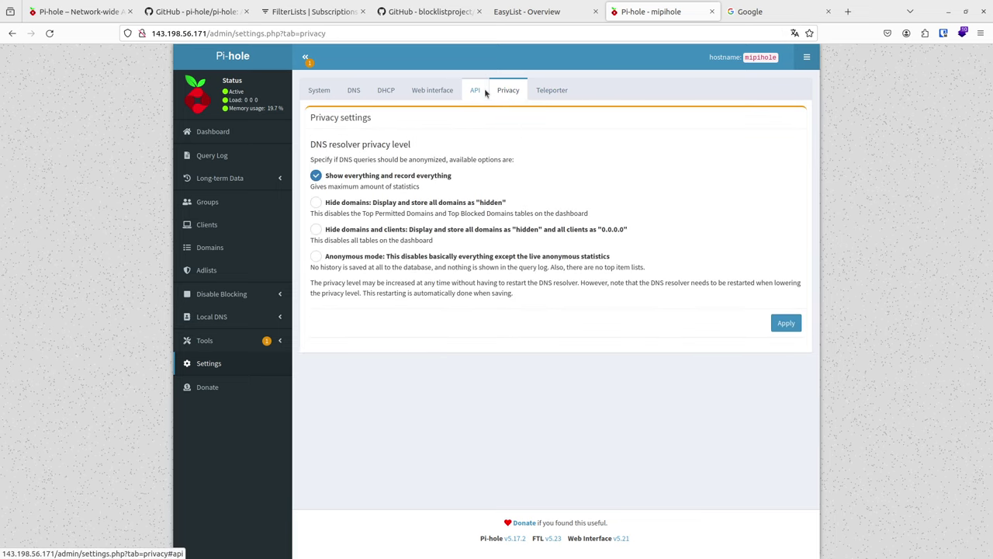
{"action": "left_click", "coordinate": [474, 90]}
{"action": "left_click", "coordinate": [429, 91]}
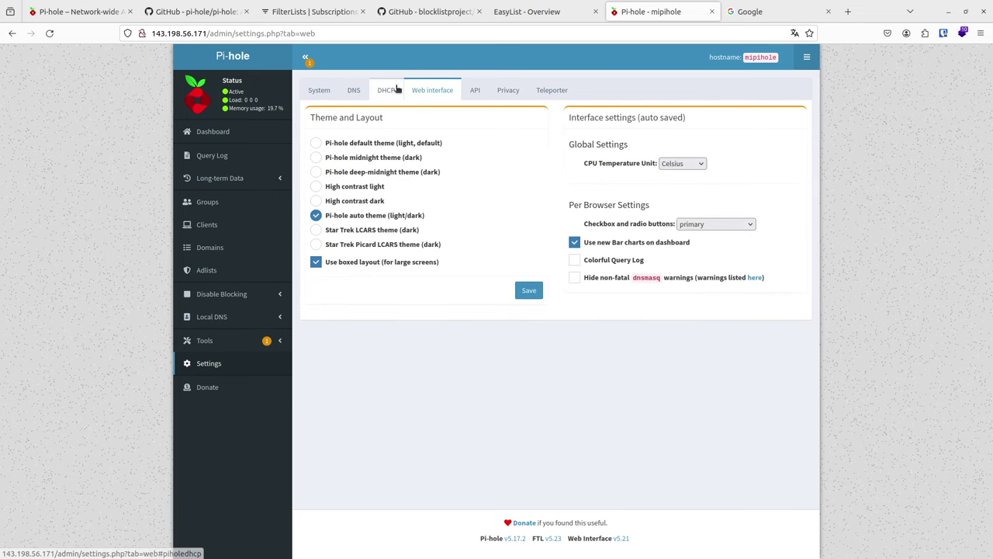
{"action": "left_click", "coordinate": [386, 90]}
{"action": "left_click", "coordinate": [355, 91]}
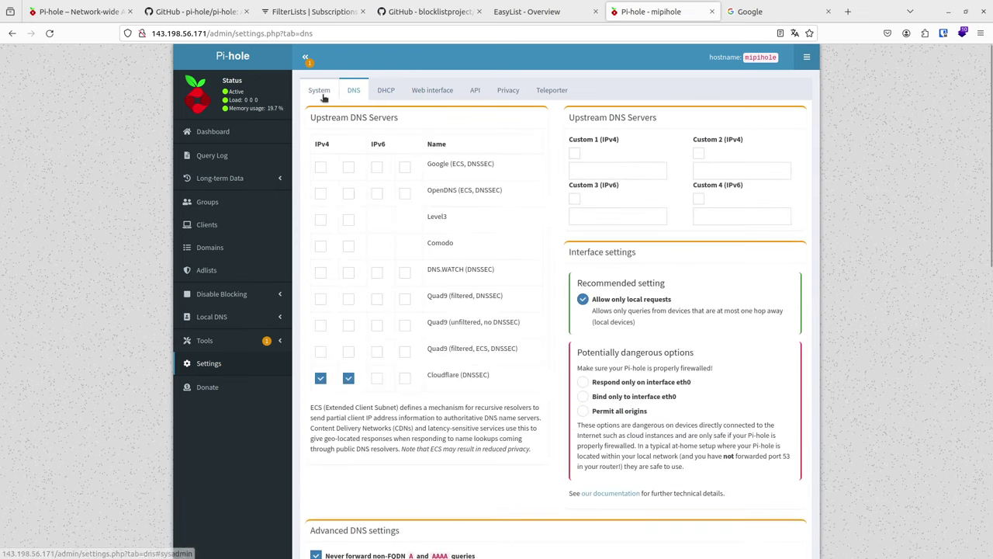
Step: Open Tools > Pi-hole diagnosis, showing the DNSMASQ_WARN about a non-local query
{"action": "left_click", "coordinate": [217, 319]}
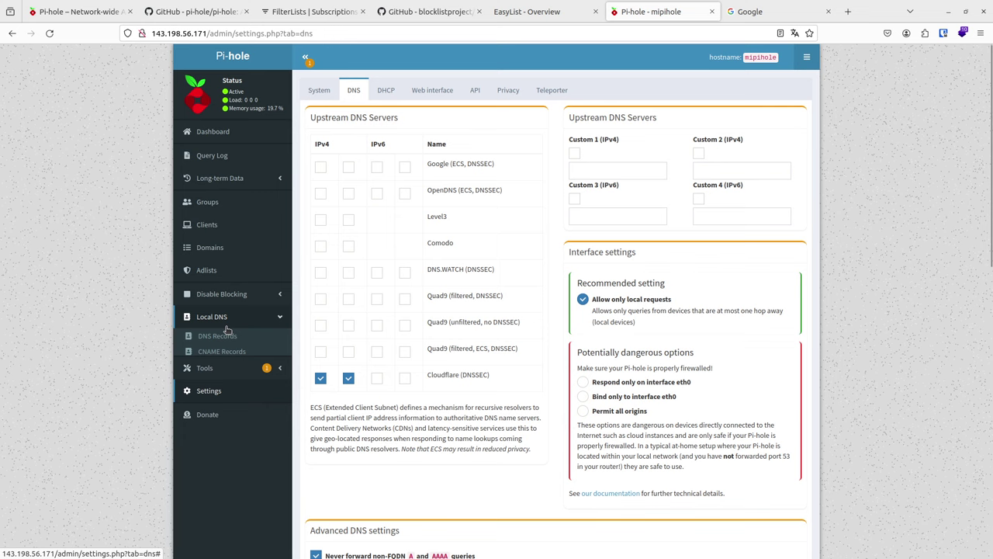
{"action": "left_click", "coordinate": [214, 372]}
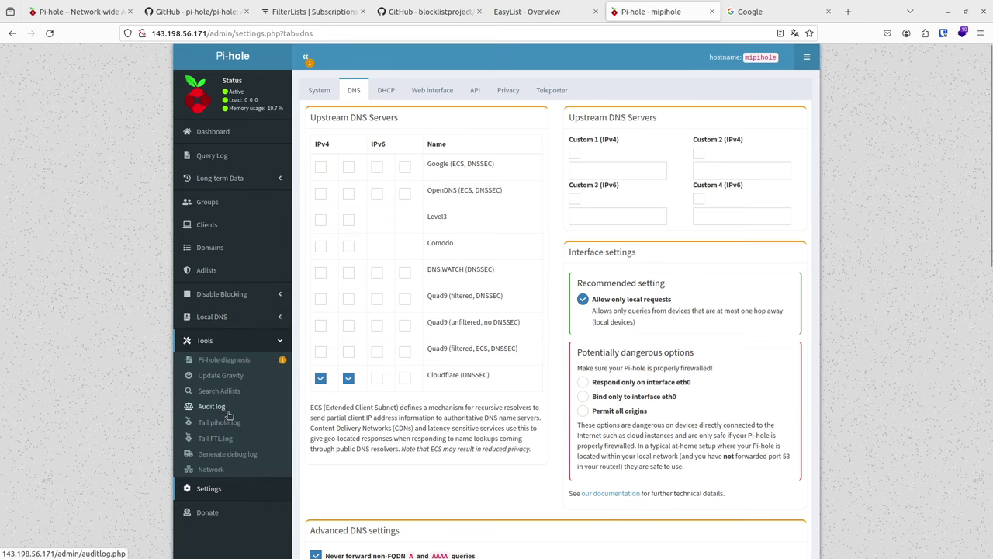
{"action": "left_click", "coordinate": [223, 359]}
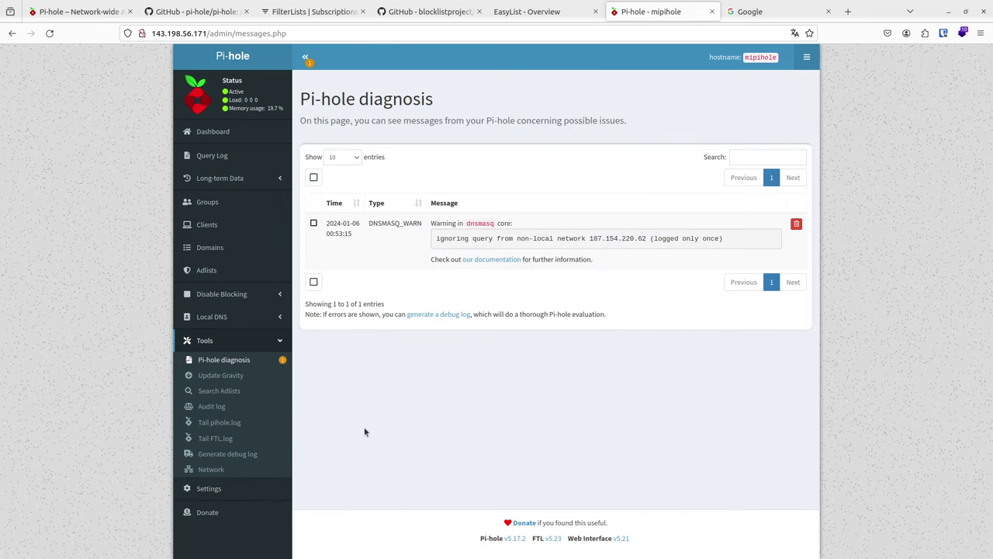
Step: Rerun nslookup google.com in the terminal; it times out against 143.198.56.171
{"action": "key", "text": "alt+Tab"}
{"action": "key", "text": "alt+Tab"}
{"action": "key", "text": "alt+Tab"}
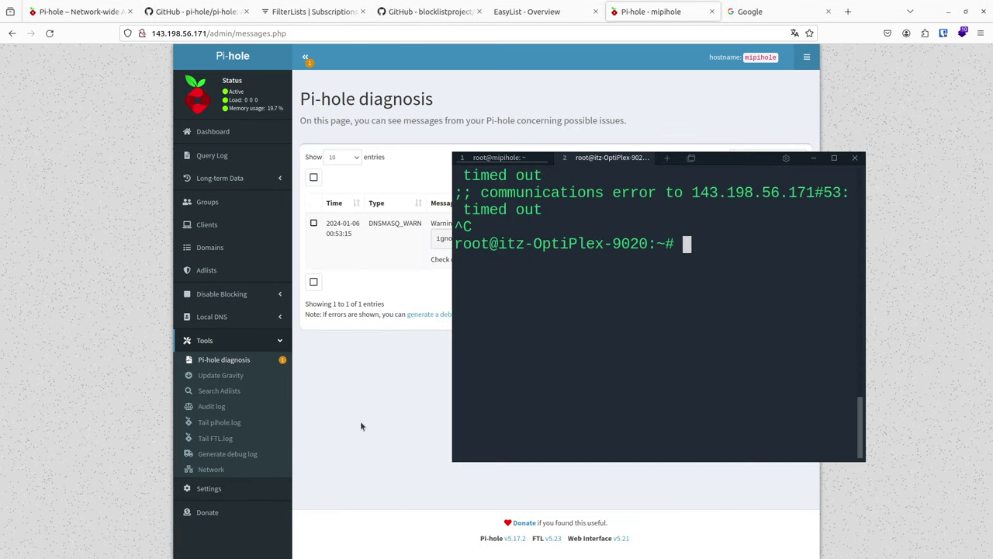
{"action": "key", "text": "Up"}
{"action": "key", "text": "Return"}
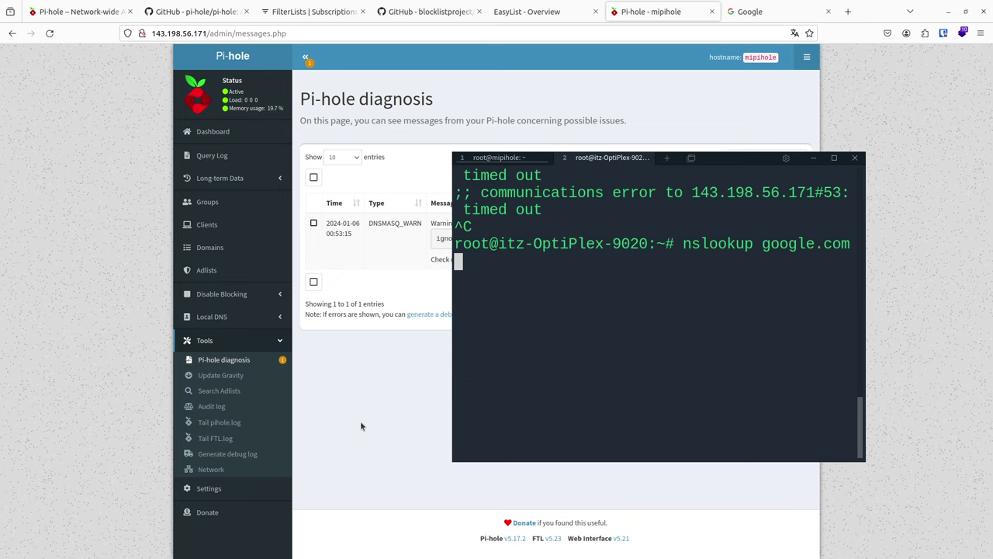
Step: Cycle through the browser and notes, ending back on the local machine's terminal
{"action": "key", "text": "alt+Tab"}
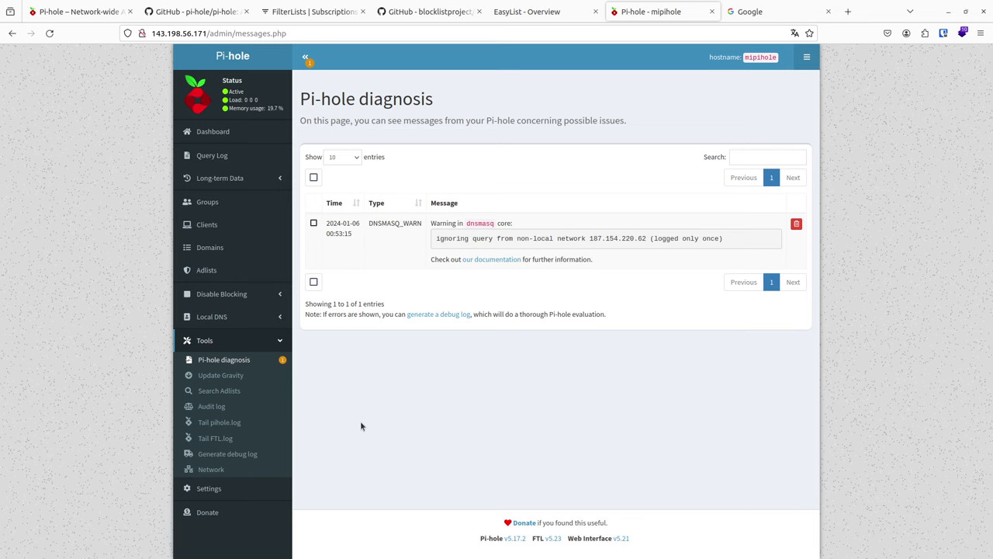
{"action": "key", "text": "alt+Tab"}
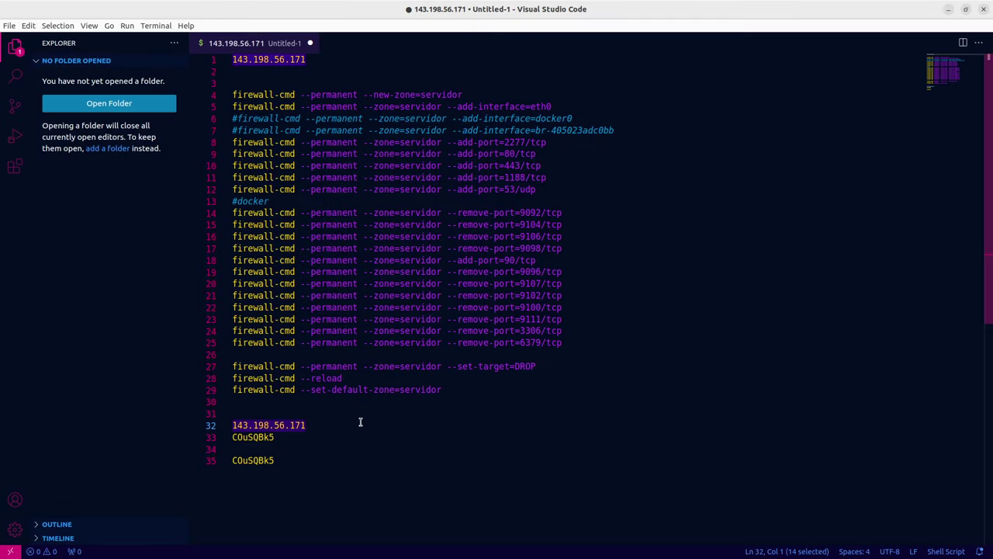
{"action": "key", "text": "alt+Tab"}
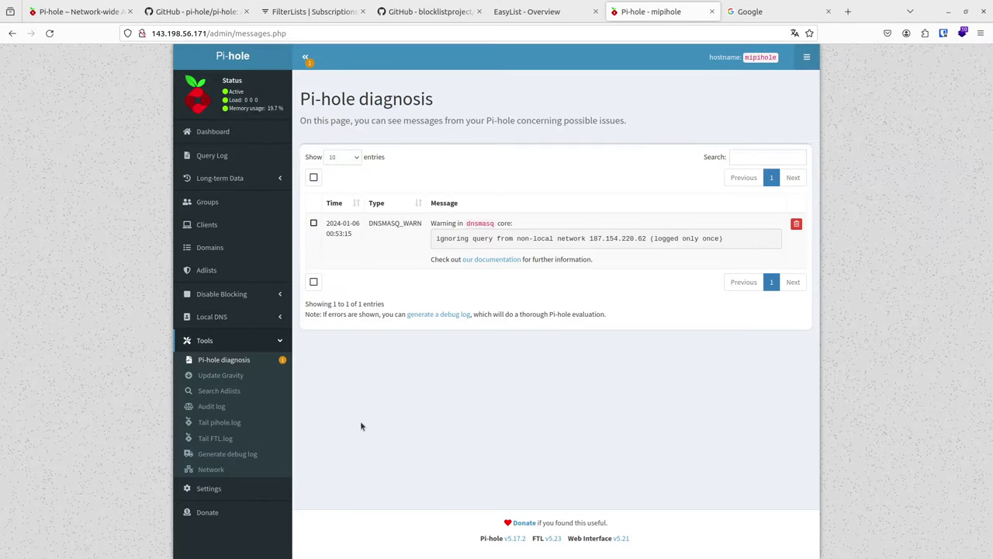
{"action": "key", "text": "alt+Tab"}
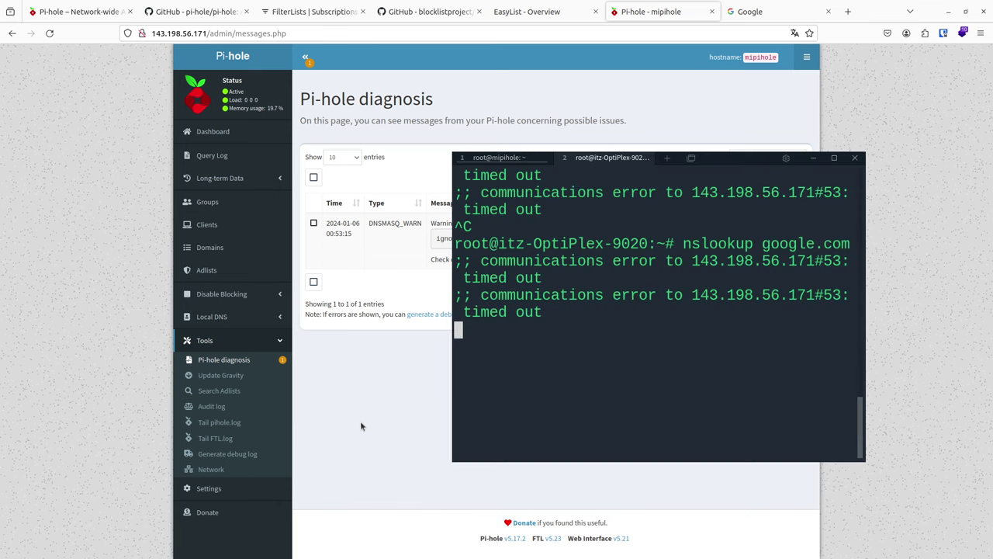
Step: Maximize the terminal and set the first nameserver in /etc/resolv.conf to 143.198.56.171
{"action": "key", "text": "super+Up"}
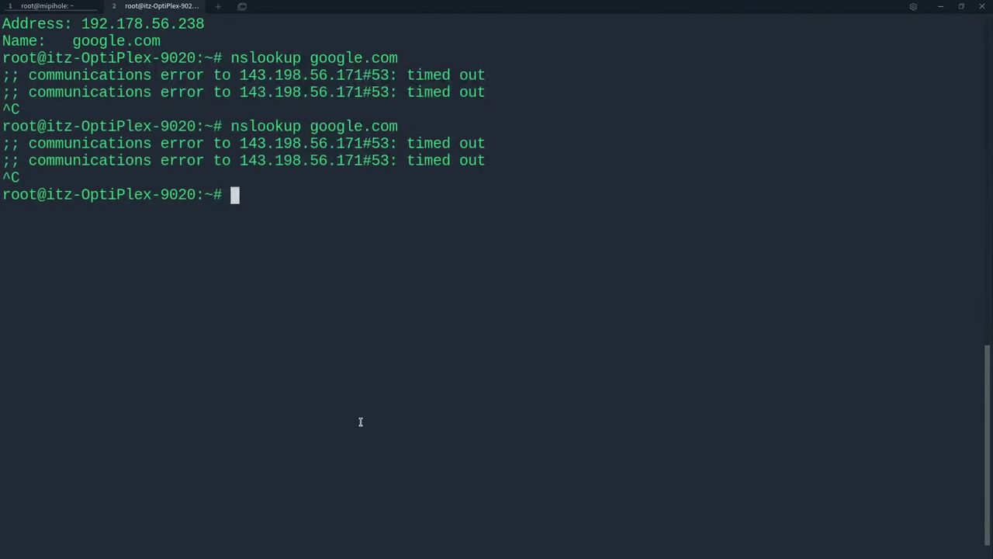
{"action": "type", "text": "nano /etc/resolv.conf"}
{"action": "key", "text": "Return"}
{"action": "key", "text": "Down"}
{"action": "key", "text": "Down"}
{"action": "key", "text": "Down"}
{"action": "key", "text": "Down"}
{"action": "key", "text": "Down"}
{"action": "key", "text": "Down"}
{"action": "key", "text": "Down"}
{"action": "key", "text": "Down"}
{"action": "key", "text": "Down"}
{"action": "key", "text": "Down"}
{"action": "key", "text": "Down"}
{"action": "key", "text": "Down"}
{"action": "key", "text": "Down"}
{"action": "key", "text": "Down"}
{"action": "key", "text": "Down"}
{"action": "key", "text": "Down"}
{"action": "key", "text": "Down"}
{"action": "key", "text": "Down"}
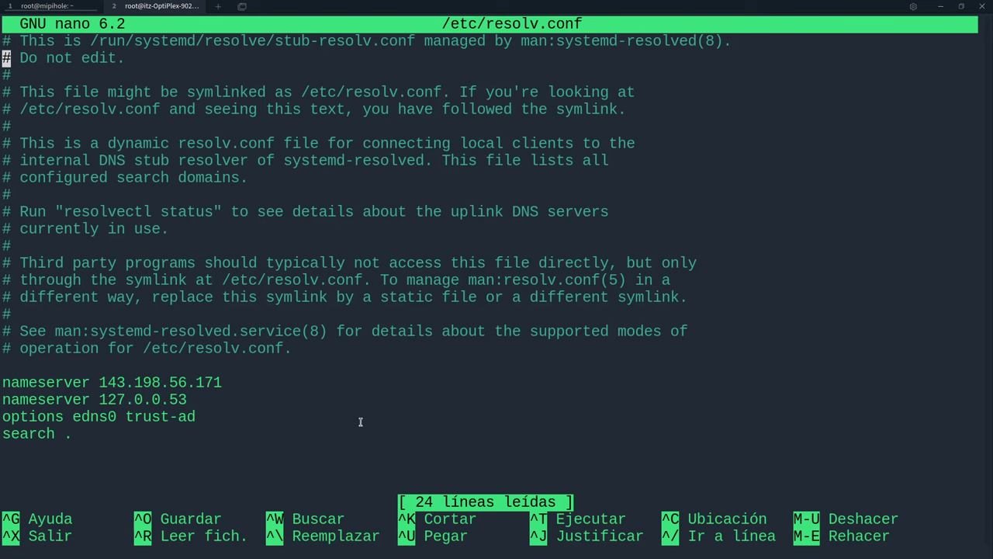
{"action": "key", "text": "Down"}
{"action": "key", "text": "Down"}
{"action": "key", "text": "End"}
{"action": "key", "text": "BackSpace"}
{"action": "key", "text": "BackSpace"}
{"action": "key", "text": "BackSpace"}
{"action": "key", "text": "BackSpace"}
{"action": "key", "text": "BackSpace"}
{"action": "key", "text": "BackSpace"}
{"action": "key", "text": "BackSpace"}
{"action": "key", "text": "BackSpace"}
{"action": "key", "text": "BackSpace"}
{"action": "key", "text": "BackSpace"}
{"action": "key", "text": "BackSpace"}
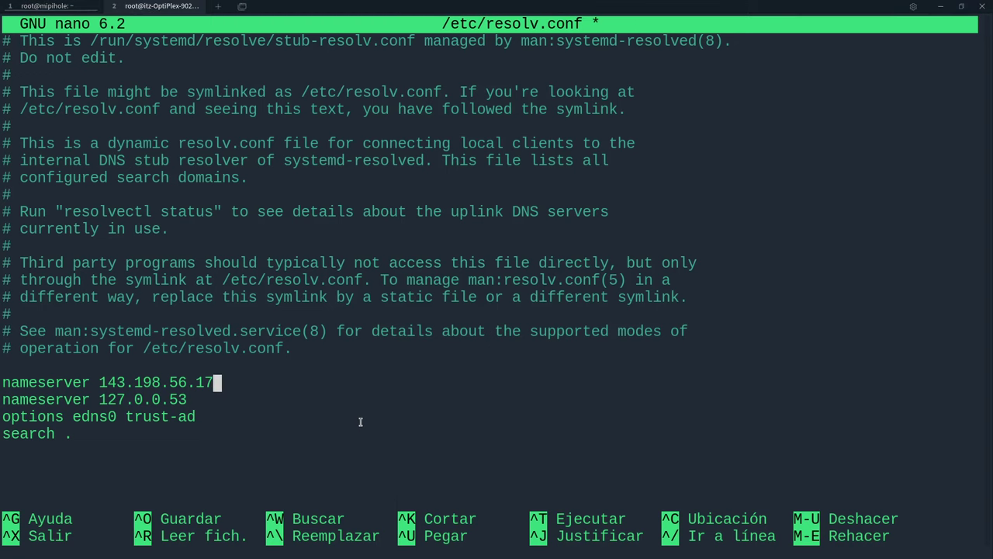
{"action": "key", "text": "BackSpace"}
{"action": "key", "text": "BackSpace"}
{"action": "key", "text": "BackSpace"}
{"action": "type", "text": "143.198.56.171"}
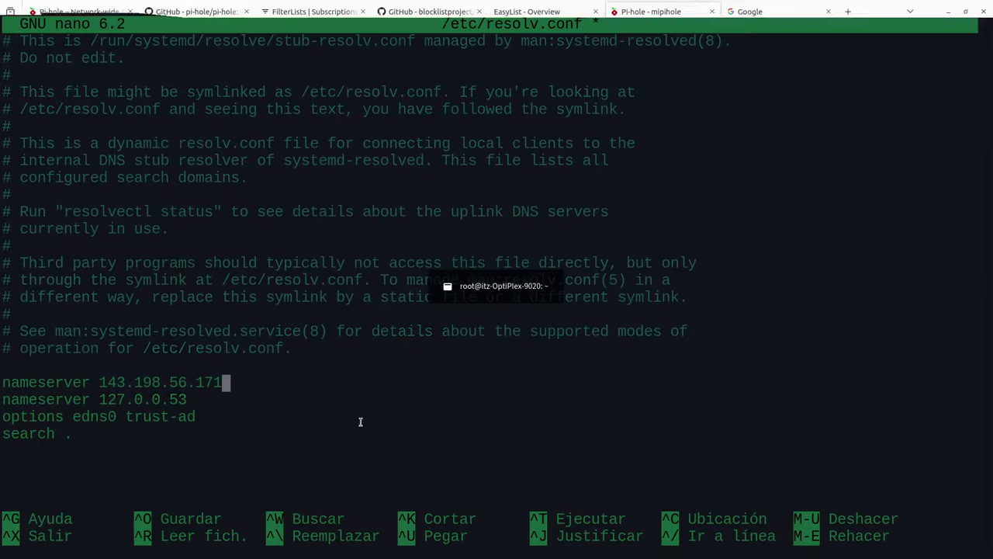
Step: Comment out the 127.0.0.53 nameserver line and save resolv.conf
{"action": "key", "text": "Down"}
{"action": "key", "text": "Home"}
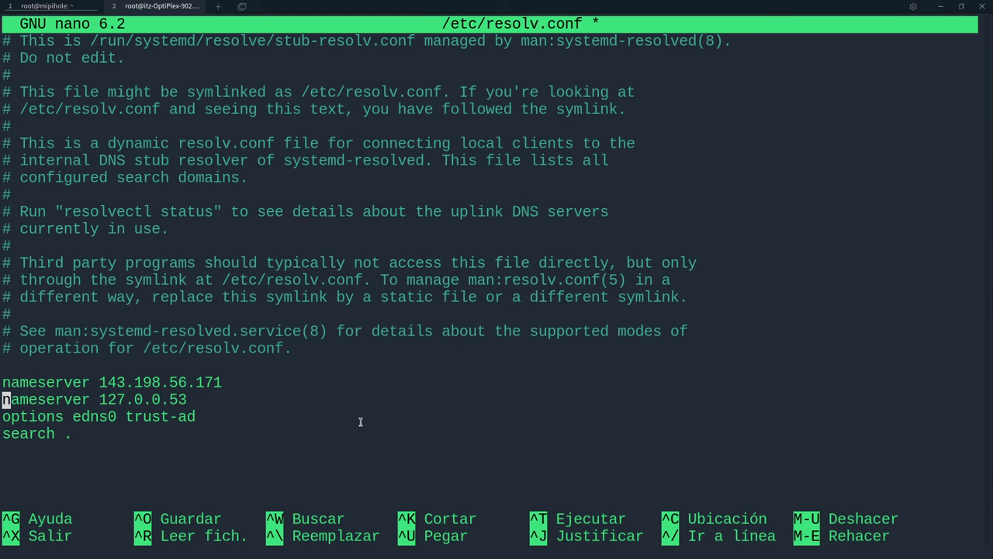
{"action": "type", "text": "#"}
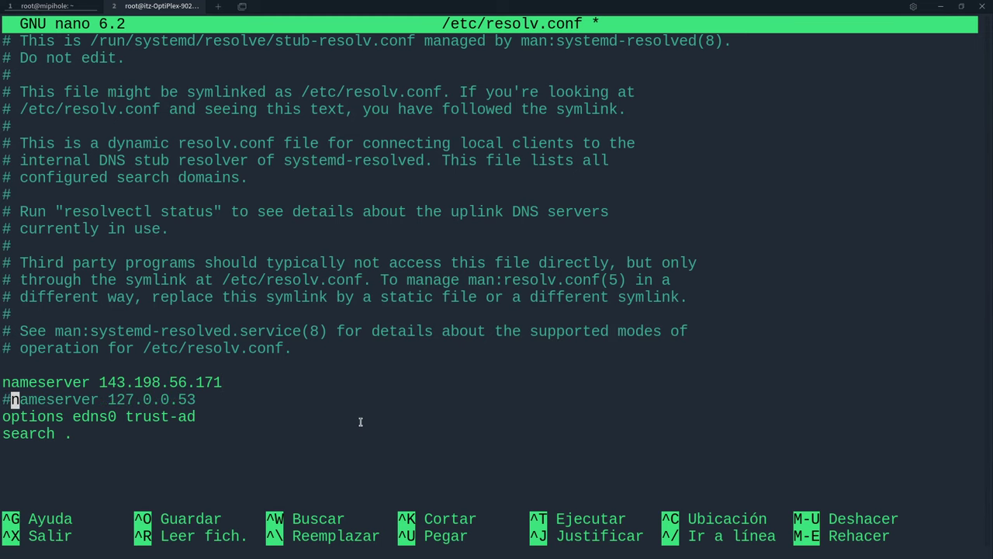
{"action": "key", "text": "ctrl+x"}
{"action": "key", "text": "s"}
{"action": "key", "text": "Return"}
{"action": "key", "text": "Up"}
{"action": "key", "text": "Up"}
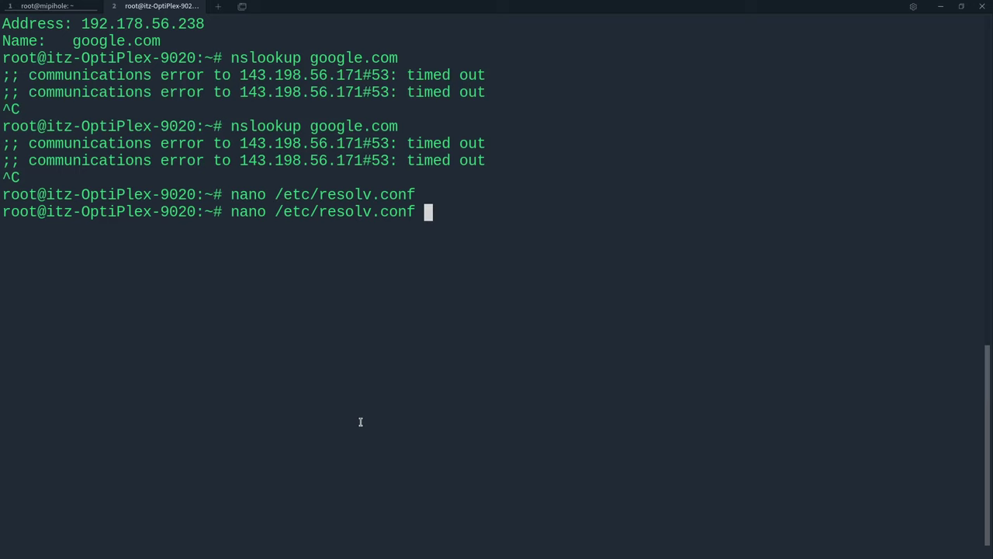
Step: Rerun the google.com lookup, then list the Pi-hole server's listening TCP ports with netstat -ntlp
{"action": "key", "text": "Return"}
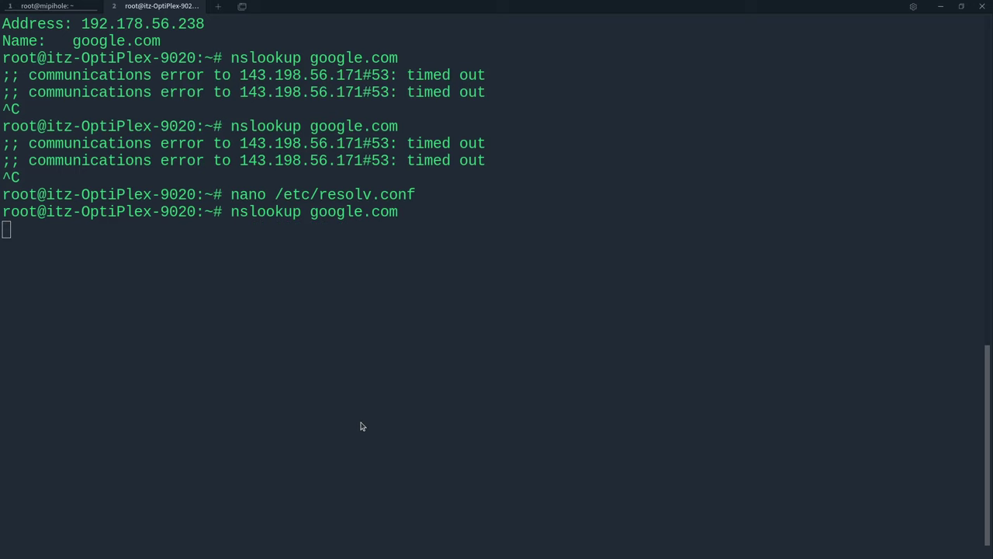
{"action": "key", "text": "alt+Tab"}
{"action": "key", "text": "alt+Tab"}
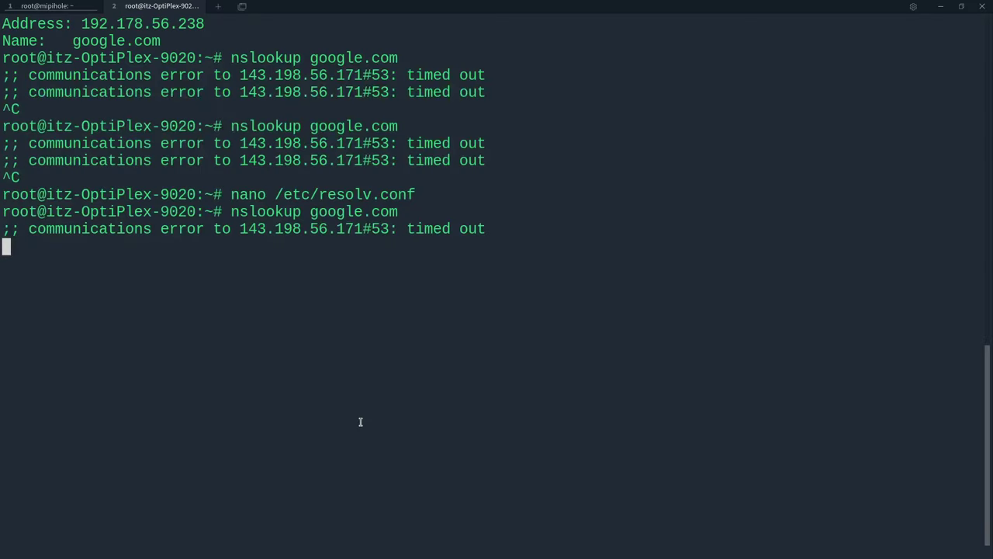
{"action": "key", "text": "alt+1"}
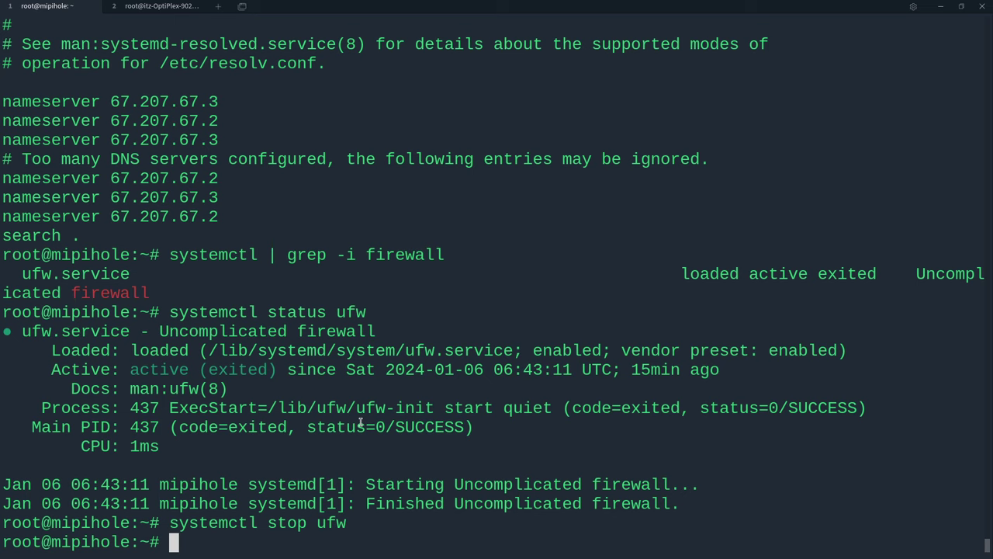
{"action": "type", "text": "netstat "}
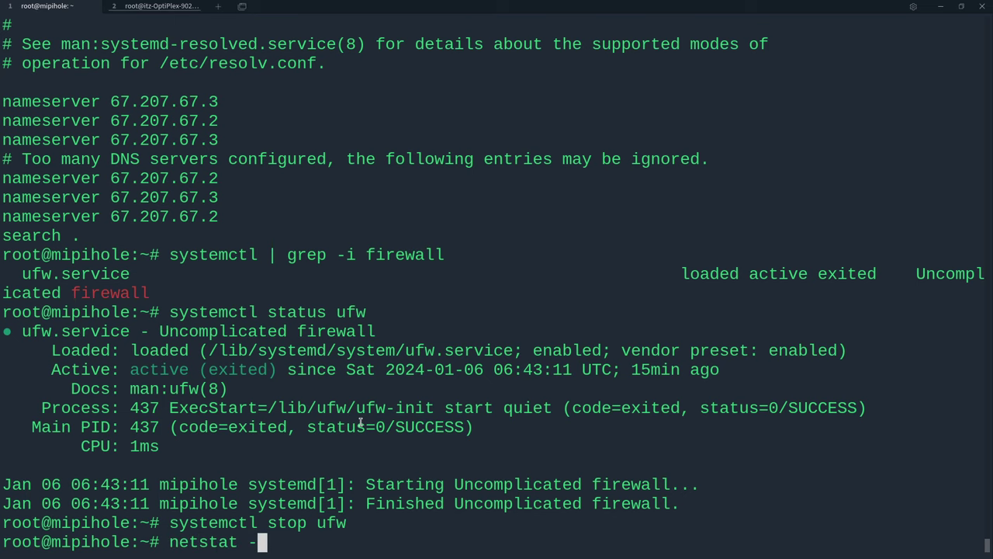
{"action": "type", "text": "-ntlp"}
{"action": "key", "text": "Return"}
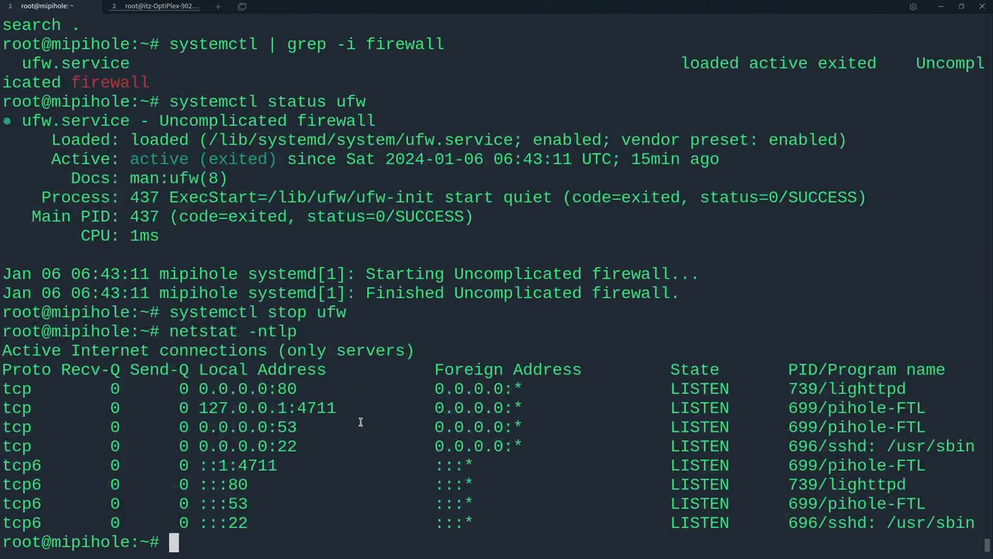
Step: Test TCP port 53 on 143.198.56.171 with nc -zv
{"action": "key", "text": "ctrl+Tab"}
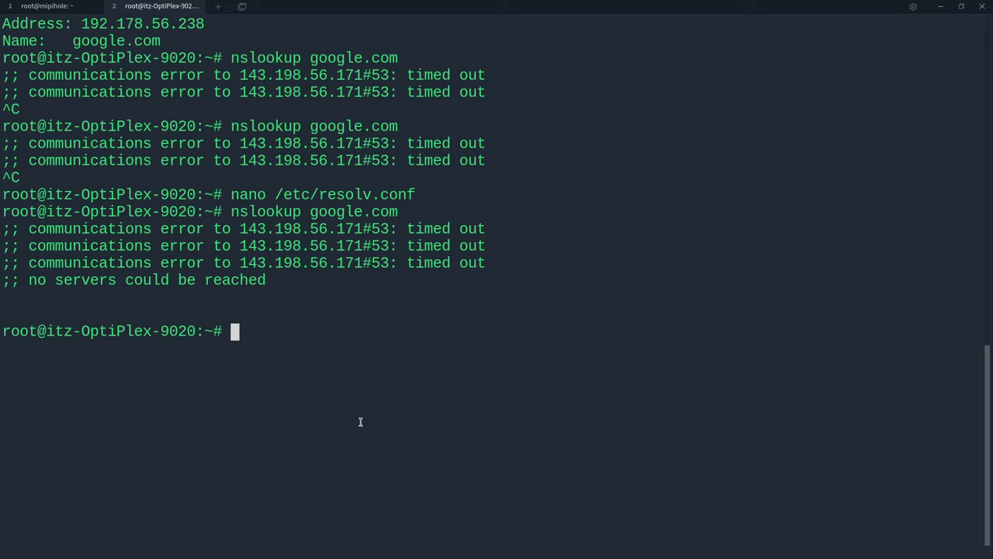
{"action": "type", "text": "nc -zv"}
{"action": "key", "text": "ctrl+shift+v"}
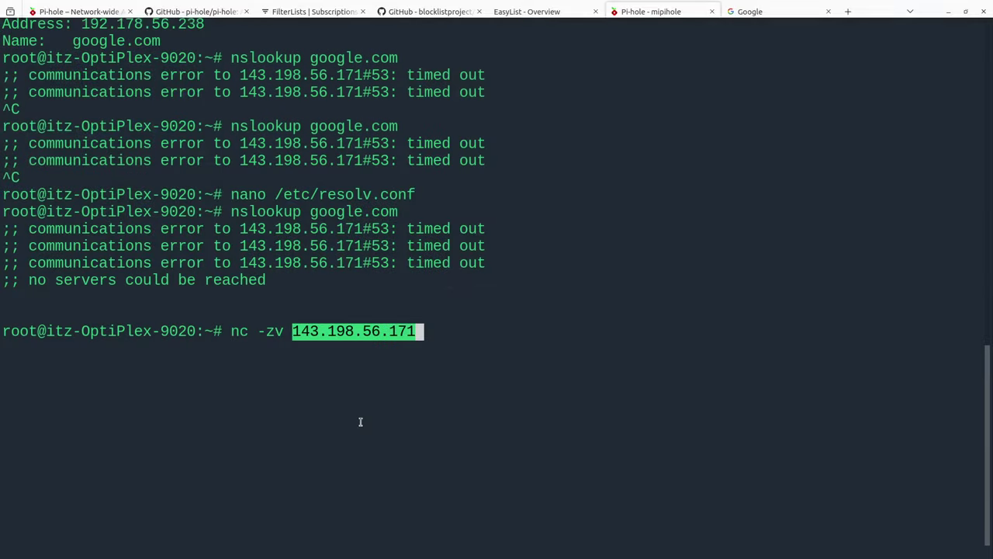
{"action": "type", "text": "532"}
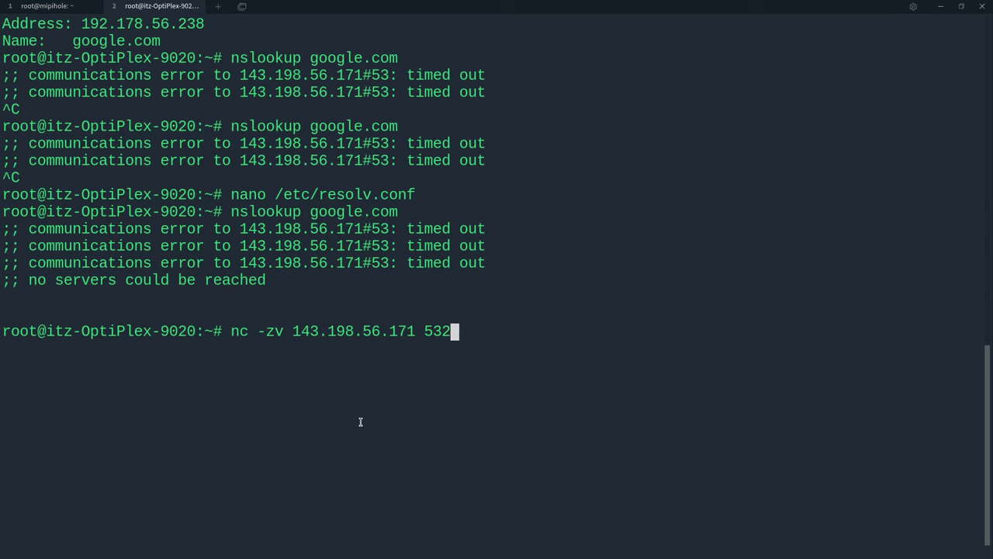
{"action": "key", "text": "Return"}
{"action": "key", "text": "Up"}
{"action": "key", "text": "BackSpace"}
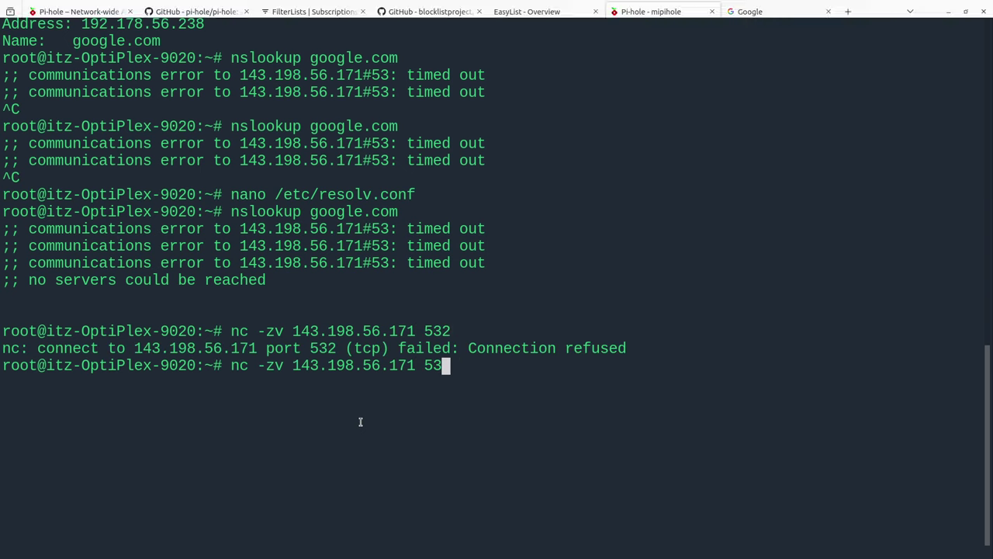
{"action": "key", "text": "Return"}
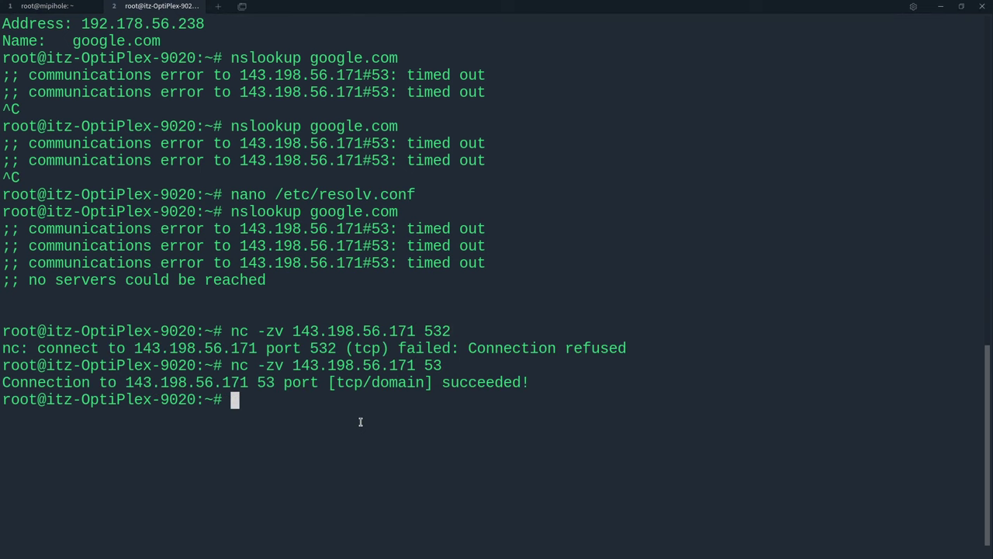
{"action": "key", "text": "ctrl+l"}
{"action": "key", "text": "Up"}
{"action": "key", "text": "Return"}
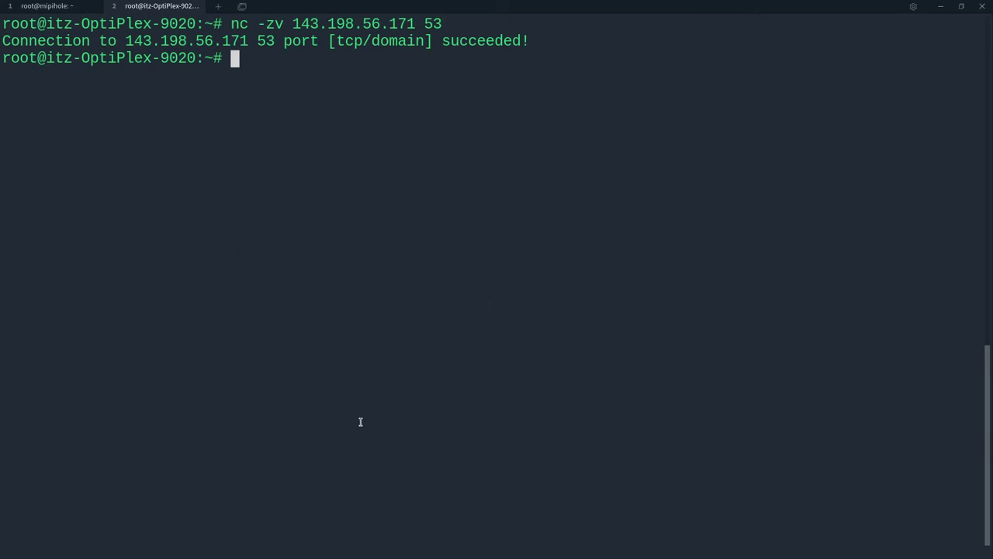
Step: Test UDP port 53 on 143.198.56.171 with nc -utv
{"action": "key", "text": "Up"}
{"action": "key", "text": "Left"}
{"action": "key", "text": "Left"}
{"action": "key", "text": "Left"}
{"action": "key", "text": "Left"}
{"action": "key", "text": "Left"}
{"action": "key", "text": "Left"}
{"action": "key", "text": "Left"}
{"action": "key", "text": "Left"}
{"action": "key", "text": "Left"}
{"action": "key", "text": "Left"}
{"action": "key", "text": "Left"}
{"action": "key", "text": "Left"}
{"action": "key", "text": "Left"}
{"action": "key", "text": "Left"}
{"action": "key", "text": "Left"}
{"action": "key", "text": "Left"}
{"action": "key", "text": "Left"}
{"action": "key", "text": "Left"}
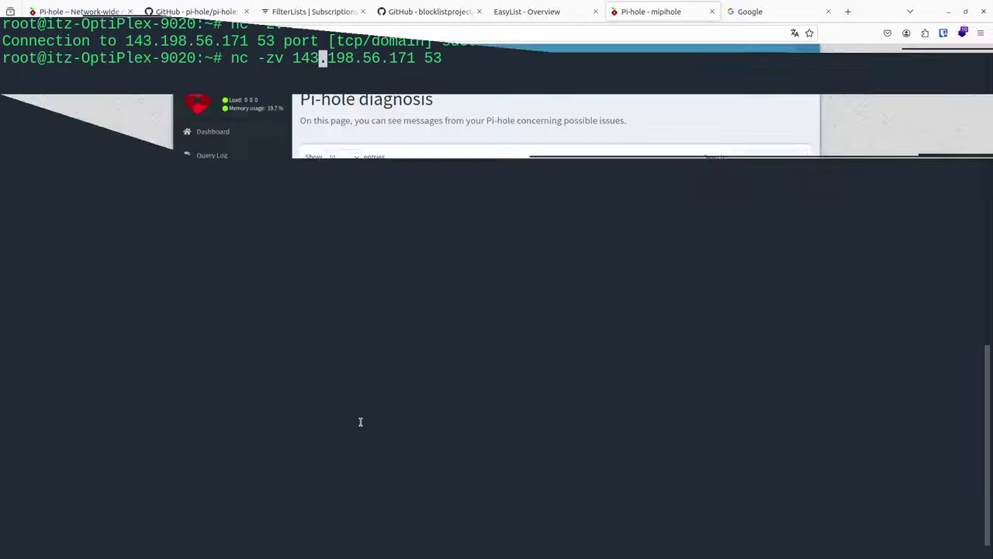
{"action": "key", "text": "BackSpace"}
{"action": "key", "text": "BackSpace"}
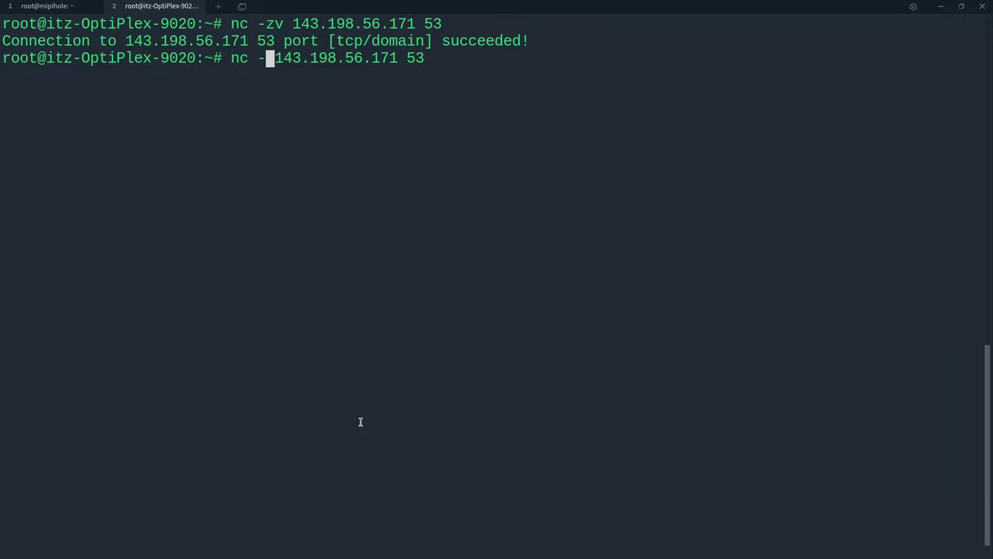
{"action": "type", "text": "utv"}
{"action": "key", "text": "Return"}
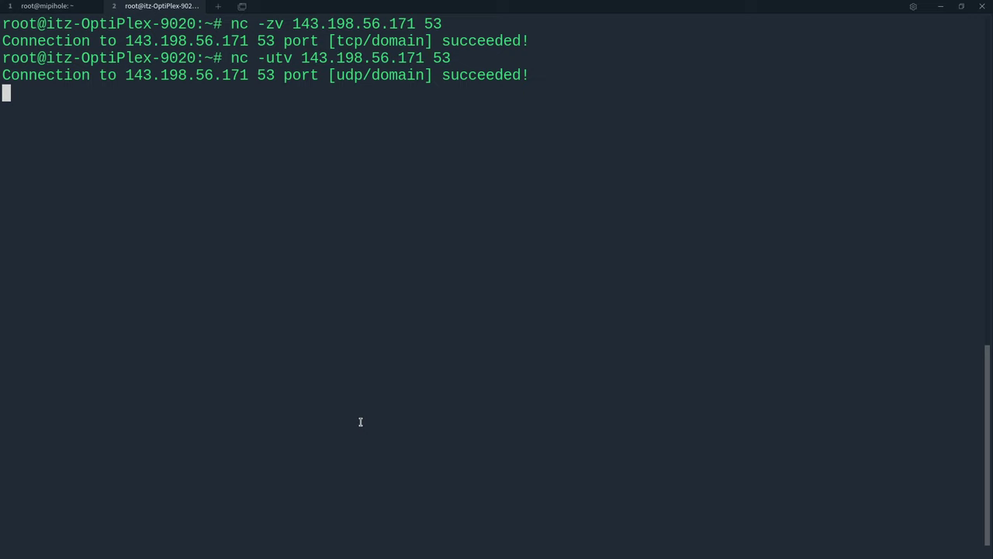
{"action": "key", "text": "ctrl+c"}
Step: Test UDP port 53 on 8.8.8.8 with nc -utv
{"action": "key", "text": "Up"}
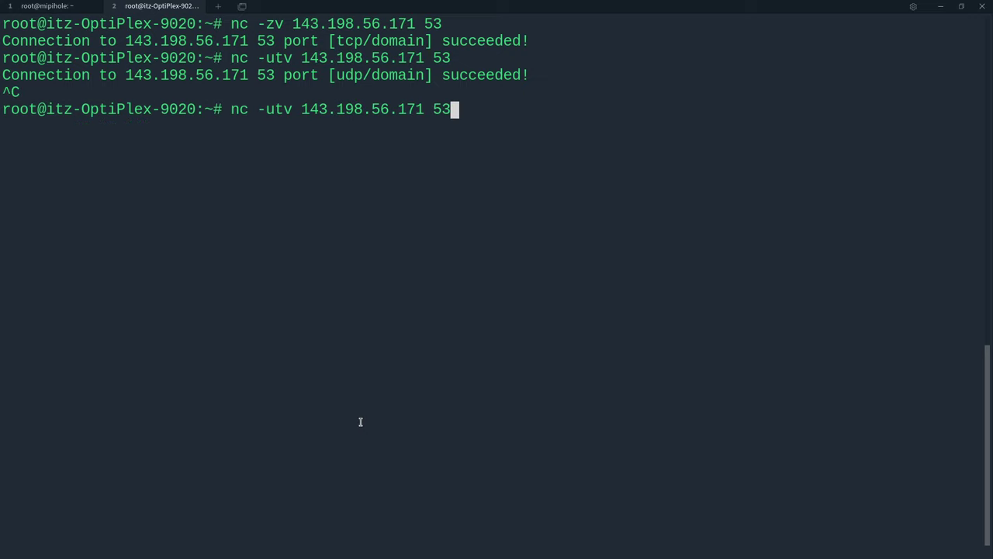
{"action": "key", "text": "Left"}
{"action": "key", "text": "Left"}
{"action": "key", "text": "Left"}
{"action": "key", "text": "BackSpace"}
{"action": "key", "text": "BackSpace"}
{"action": "key", "text": "BackSpace"}
{"action": "key", "text": "BackSpace"}
{"action": "key", "text": "BackSpace"}
{"action": "key", "text": "BackSpace"}
{"action": "key", "text": "BackSpace"}
{"action": "key", "text": "BackSpace"}
{"action": "key", "text": "BackSpace"}
{"action": "key", "text": "BackSpace"}
{"action": "key", "text": "BackSpace"}
{"action": "key", "text": "BackSpace"}
{"action": "key", "text": "BackSpace"}
{"action": "key", "text": "BackSpace"}
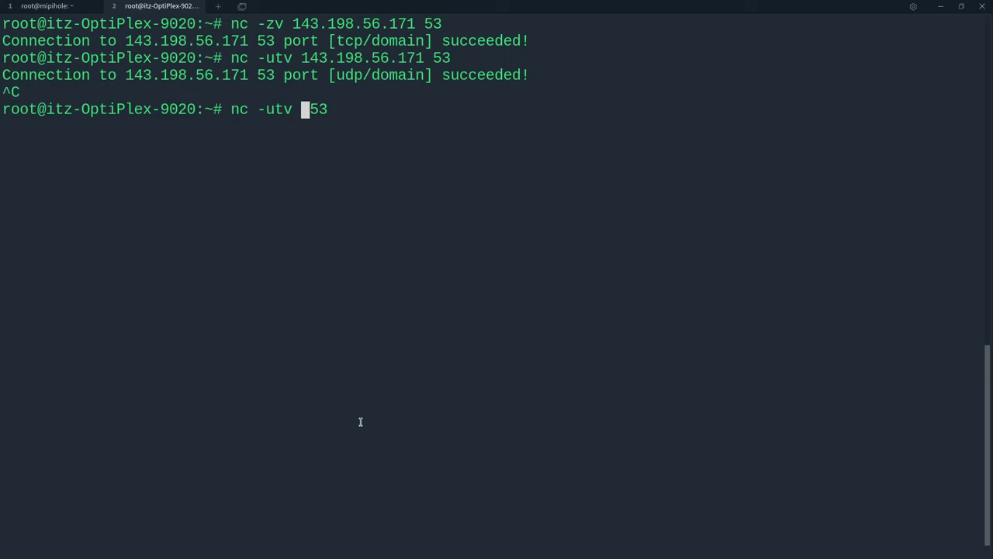
{"action": "type", "text": "8.8.8.8"}
{"action": "key", "text": "Return"}
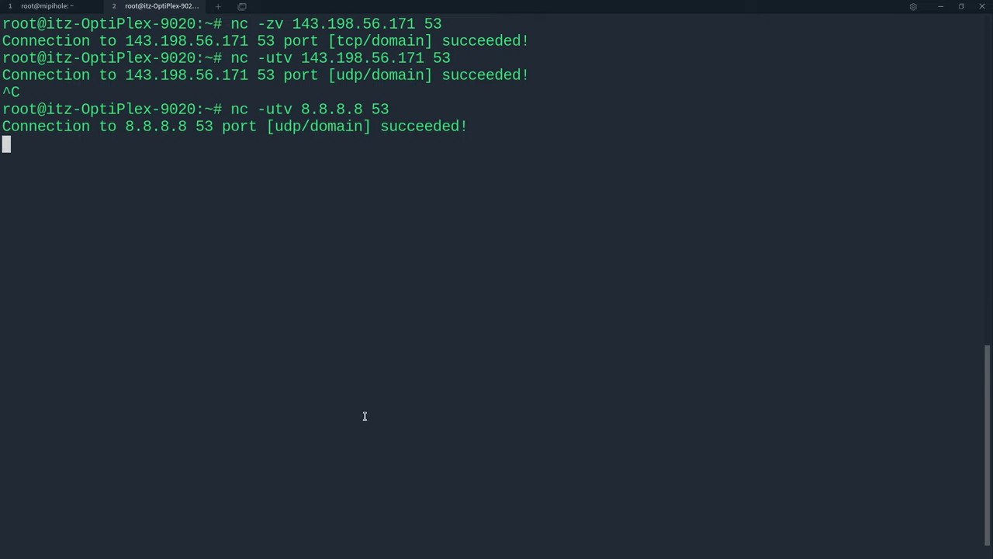
{"action": "key", "text": "ctrl+c"}
Step: Test TCP port 53 on 8.8.8.8 with nc -zv and highlight both succeeded results
{"action": "key", "text": "Up"}
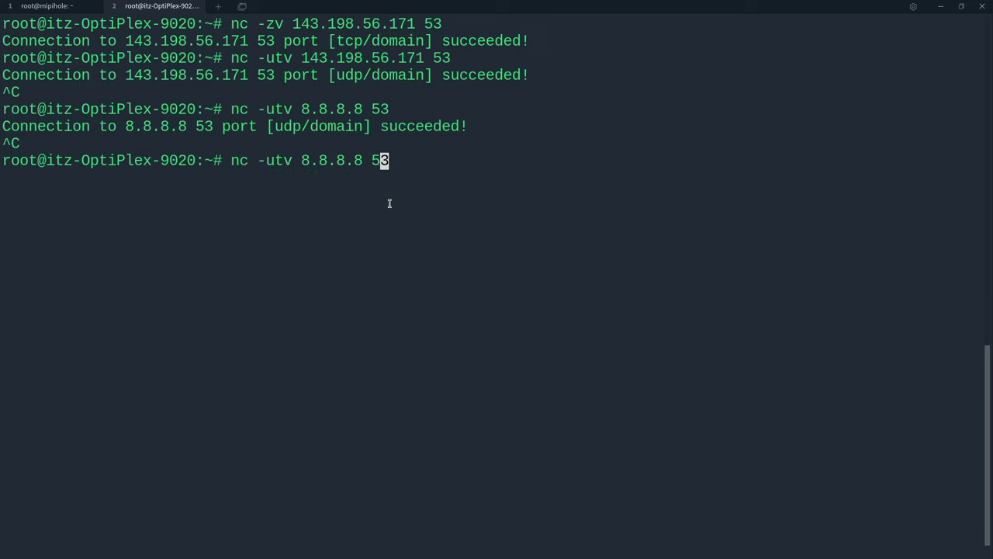
{"action": "key", "text": "Left"}
{"action": "key", "text": "Left"}
{"action": "key", "text": "Left"}
{"action": "key", "text": "Left"}
{"action": "key", "text": "Left"}
{"action": "key", "text": "Left"}
{"action": "key", "text": "Left"}
{"action": "key", "text": "Left"}
{"action": "key", "text": "Left"}
{"action": "key", "text": "Left"}
{"action": "key", "text": "Left"}
{"action": "key", "text": "Left"}
{"action": "key", "text": "Left"}
{"action": "key", "text": "Left"}
{"action": "key", "text": "Delete"}
{"action": "key", "text": "Delete"}
{"action": "key", "text": "Delete"}
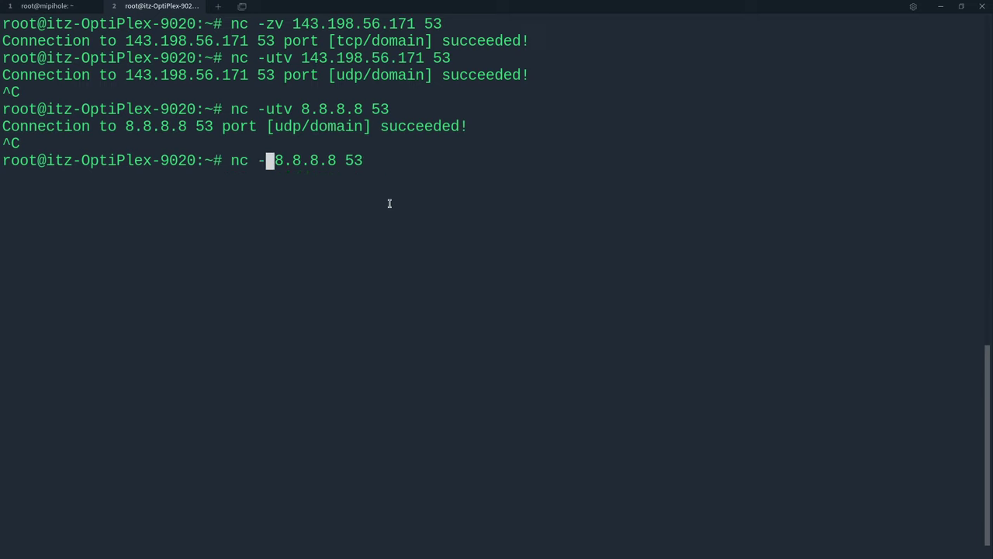
{"action": "type", "text": "n"}
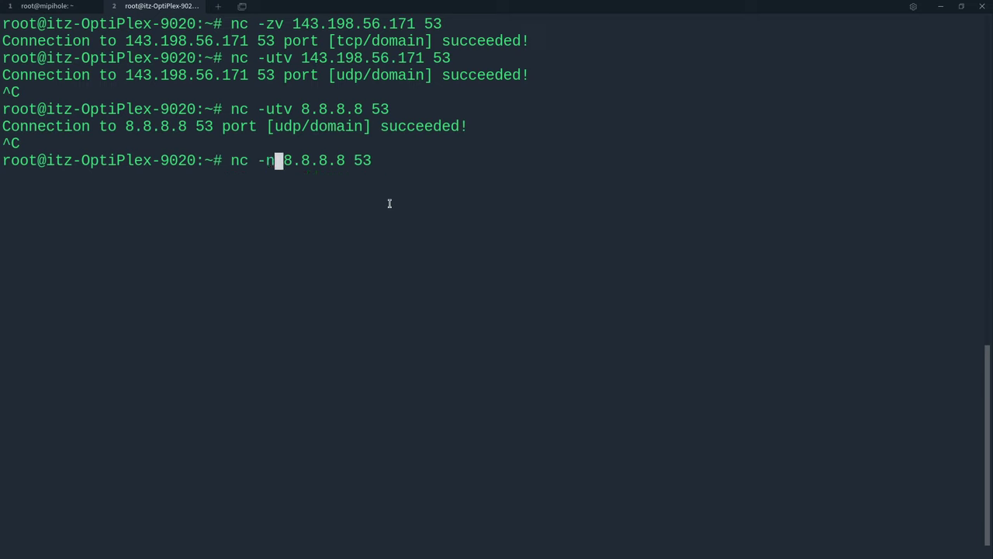
{"action": "key", "text": "BackSpace"}
{"action": "type", "text": "zv"}
{"action": "key", "text": "Return"}
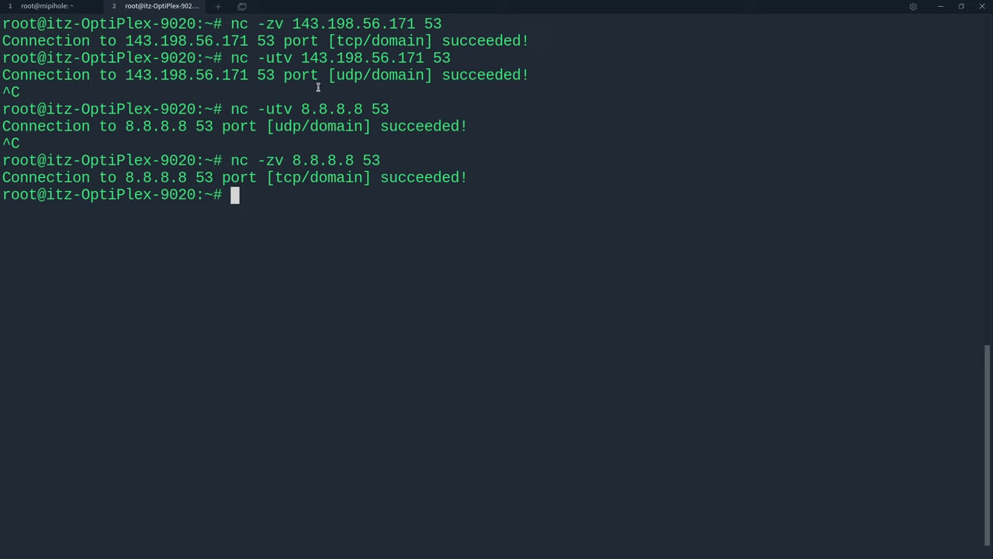
{"action": "left_click_drag", "start_coordinate": [319, 42], "coordinate": [531, 40]}
{"action": "left_click_drag", "start_coordinate": [532, 74], "coordinate": [324, 75]}
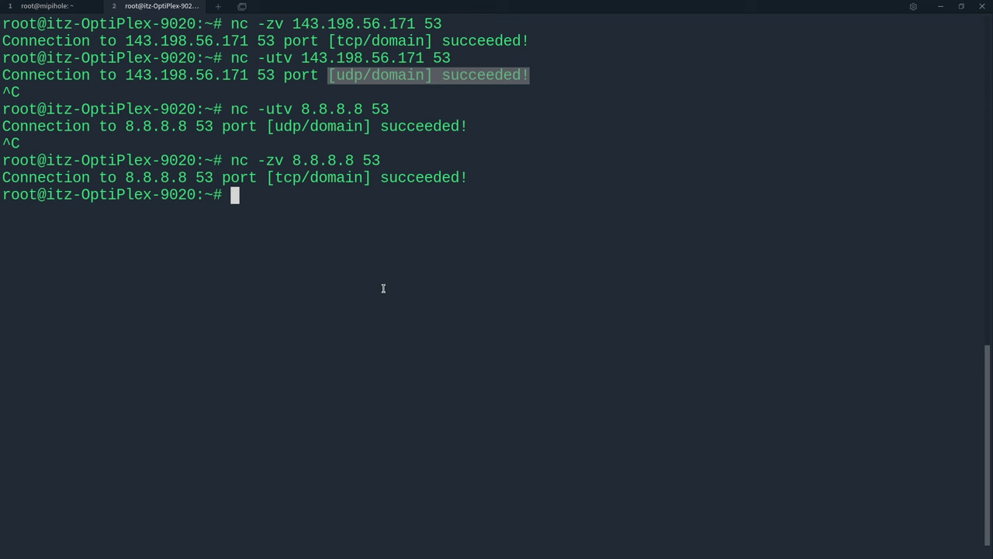
Step: Ping google.com from the Pi-hole server (2 of 2 replies, 0% loss), then return to Firefox
{"action": "key", "text": "alt+1"}
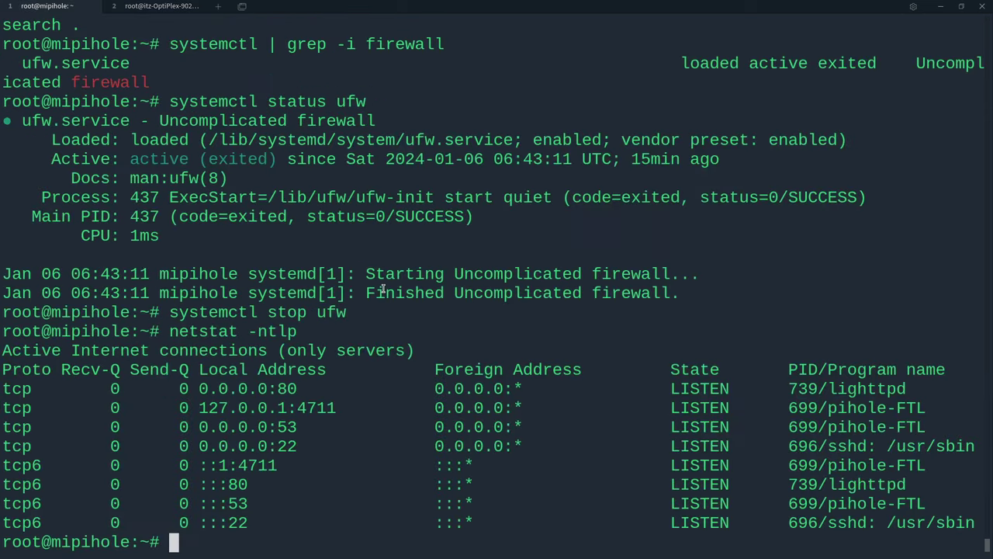
{"action": "type", "text": "ping go"}
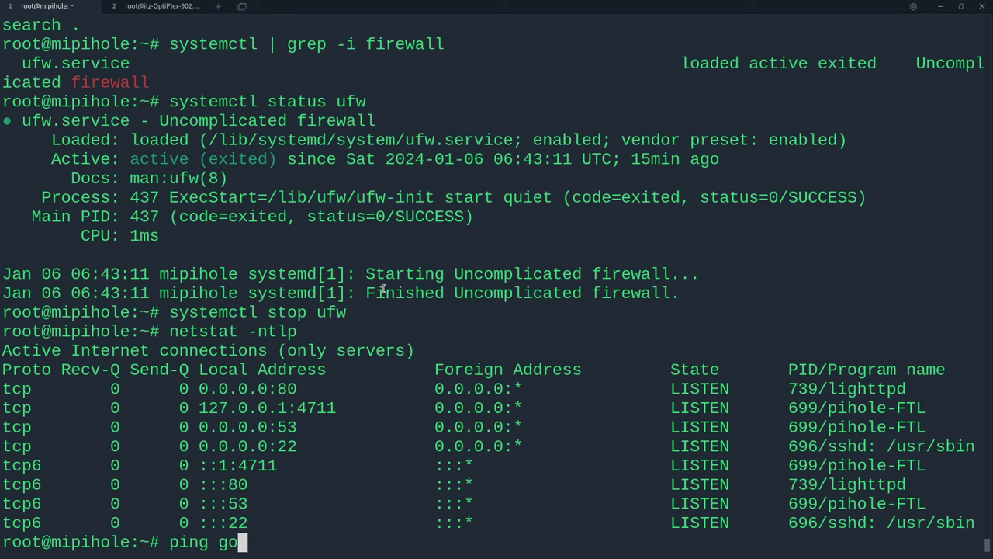
{"action": "type", "text": "ogle.com"}
{"action": "key", "text": "Return"}
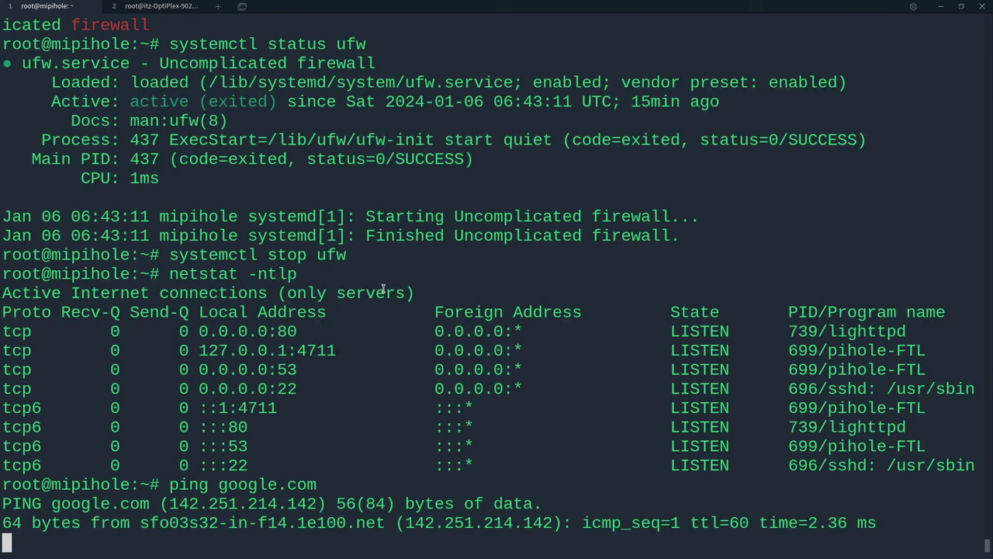
{"action": "key", "text": "ctrl+c"}
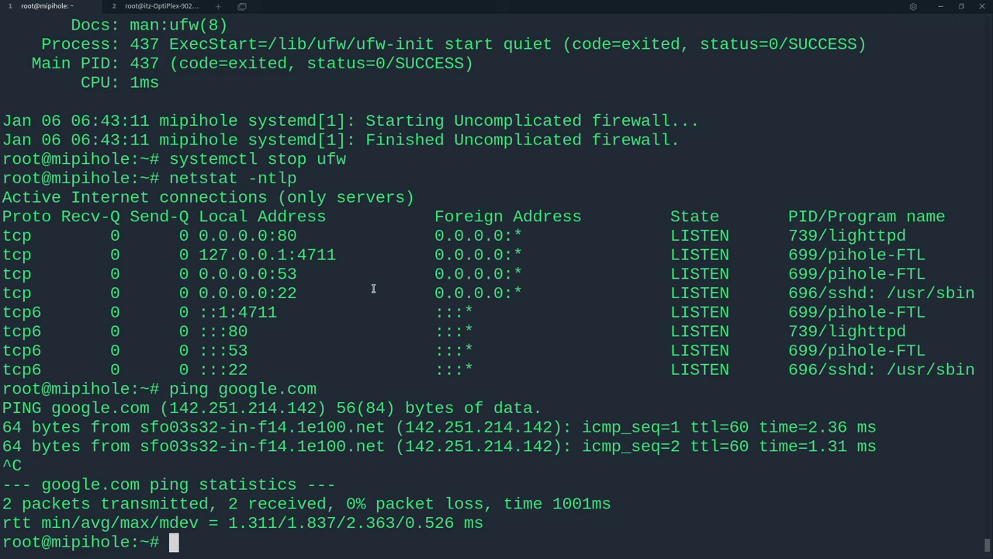
{"action": "key", "text": "alt+Tab"}
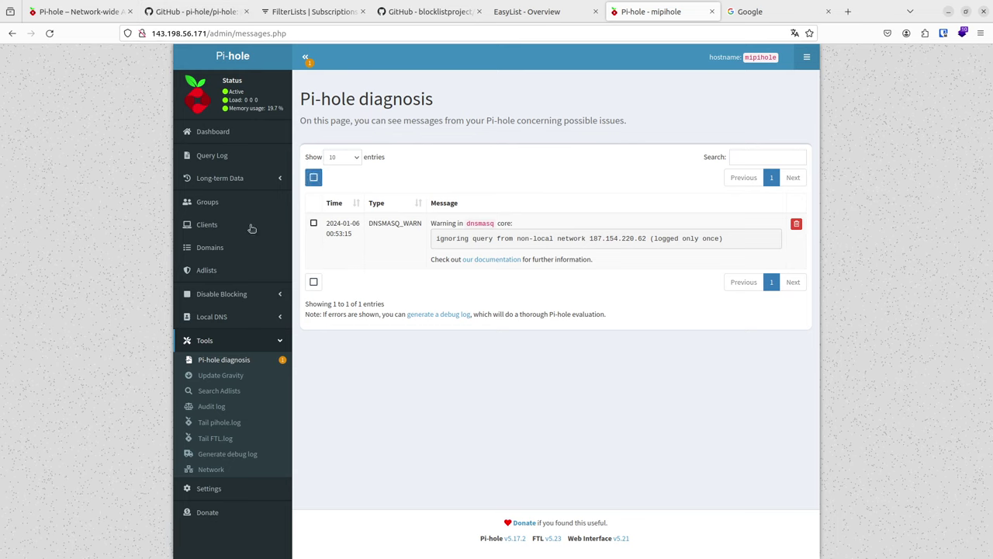
Step: Visit the Network overview, then open the DNS settings tab
{"action": "left_click", "coordinate": [210, 469]}
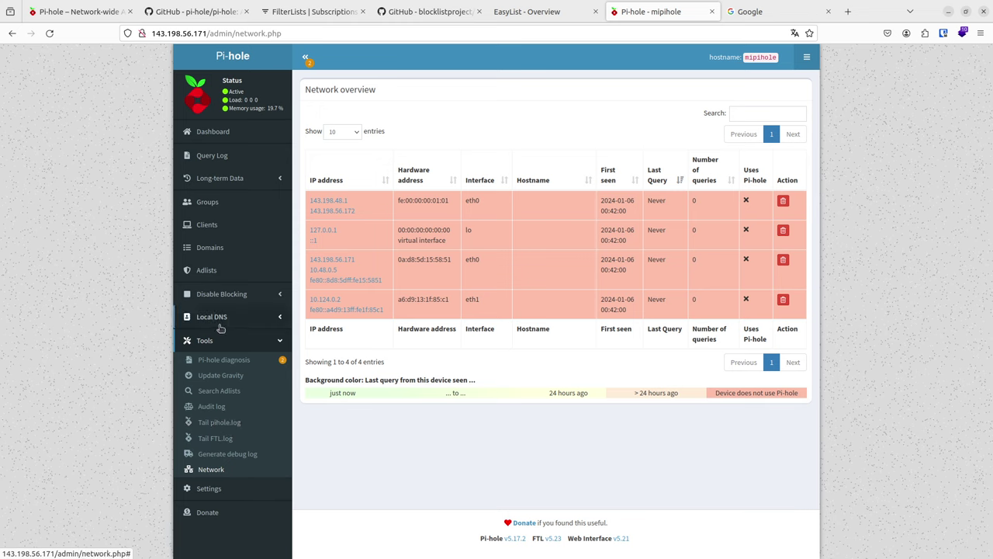
{"action": "left_click", "coordinate": [208, 490]}
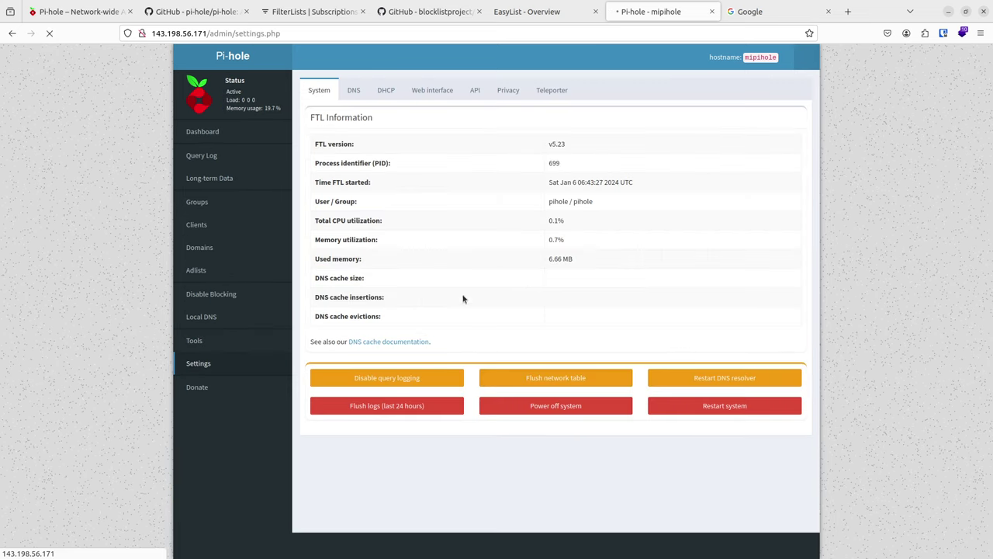
{"action": "left_click", "coordinate": [350, 92]}
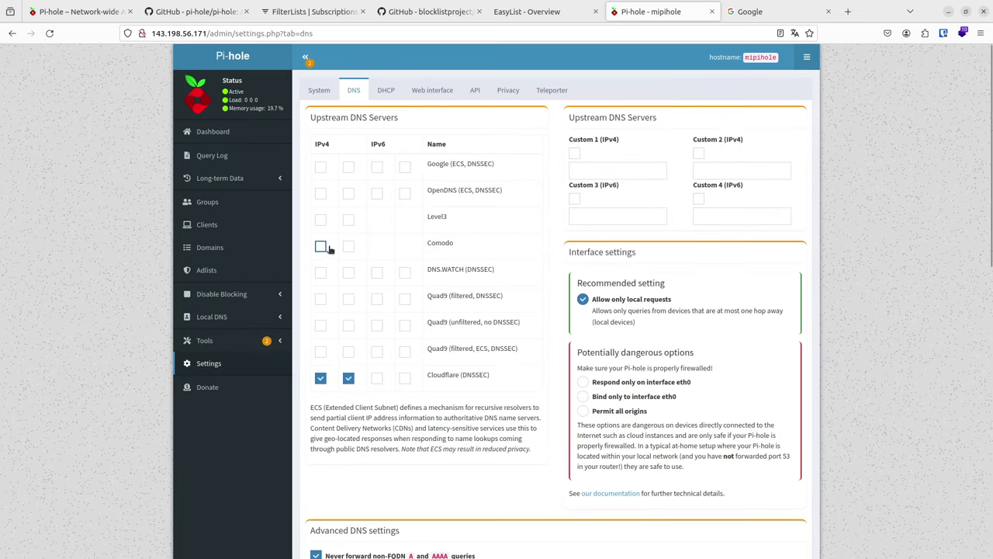
Step: Swap Cloudflare for Google as IPv4 upstream DNS and check conditional forwarding is off
{"action": "left_click", "coordinate": [349, 167]}
{"action": "left_click", "coordinate": [320, 167]}
{"action": "left_click", "coordinate": [348, 378]}
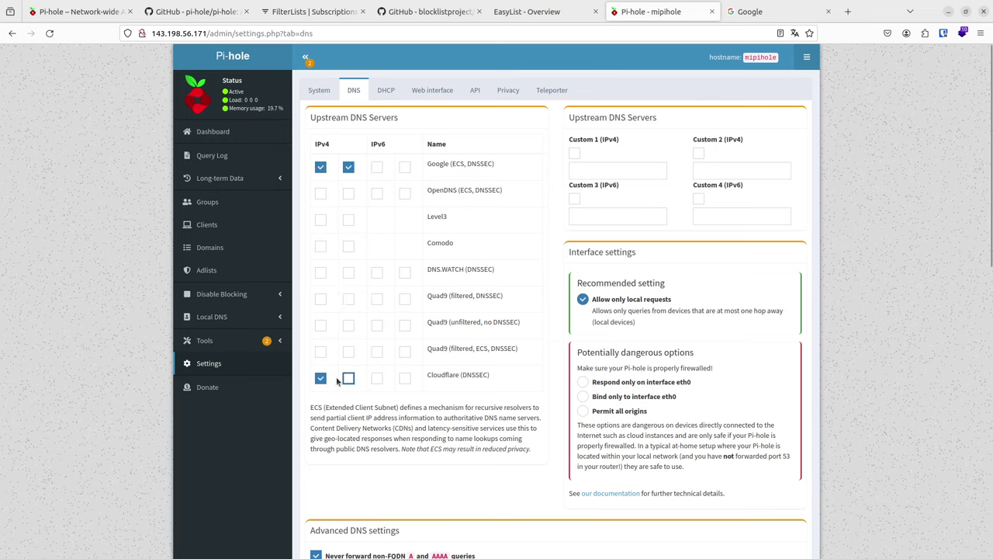
{"action": "left_click", "coordinate": [320, 378]}
{"action": "scroll", "coordinate": [554, 270], "scroll_direction": "down", "scroll_amount": 4}
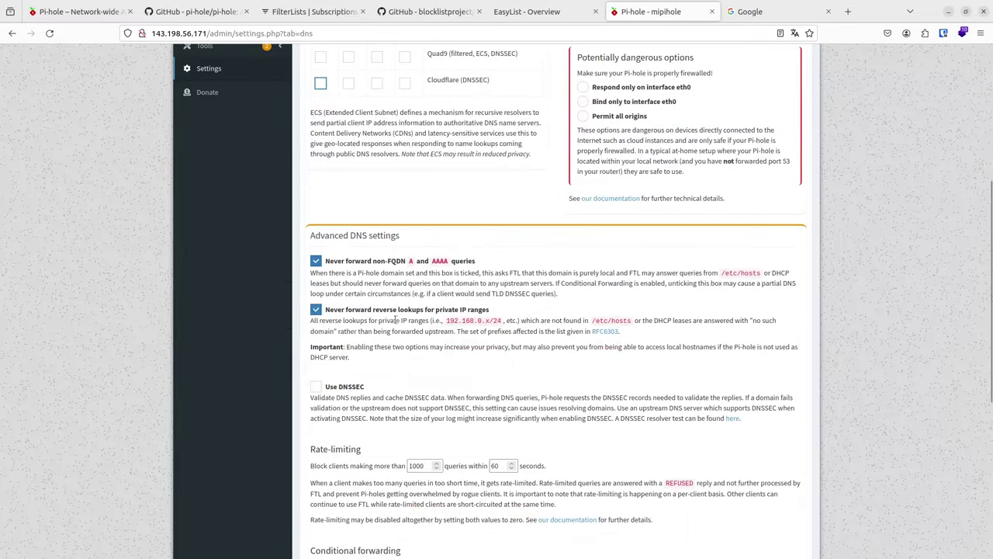
{"action": "scroll", "coordinate": [425, 349], "scroll_direction": "down", "scroll_amount": 3}
{"action": "scroll", "coordinate": [422, 346], "scroll_direction": "down", "scroll_amount": 3}
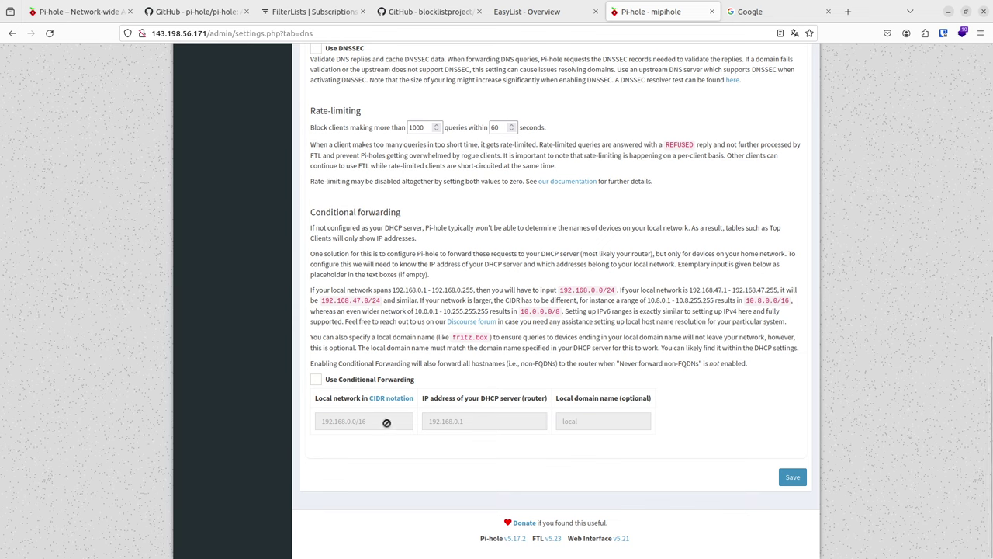
Step: Search Google for 'mi ip es'
{"action": "left_click", "coordinate": [776, 9]}
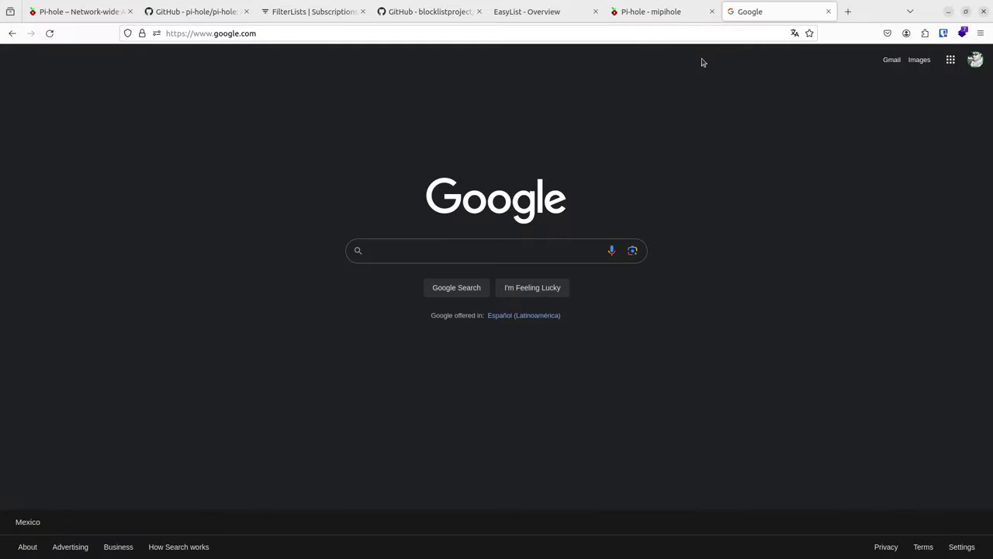
{"action": "left_click", "coordinate": [686, 34]}
{"action": "type", "text": "mi ip es"}
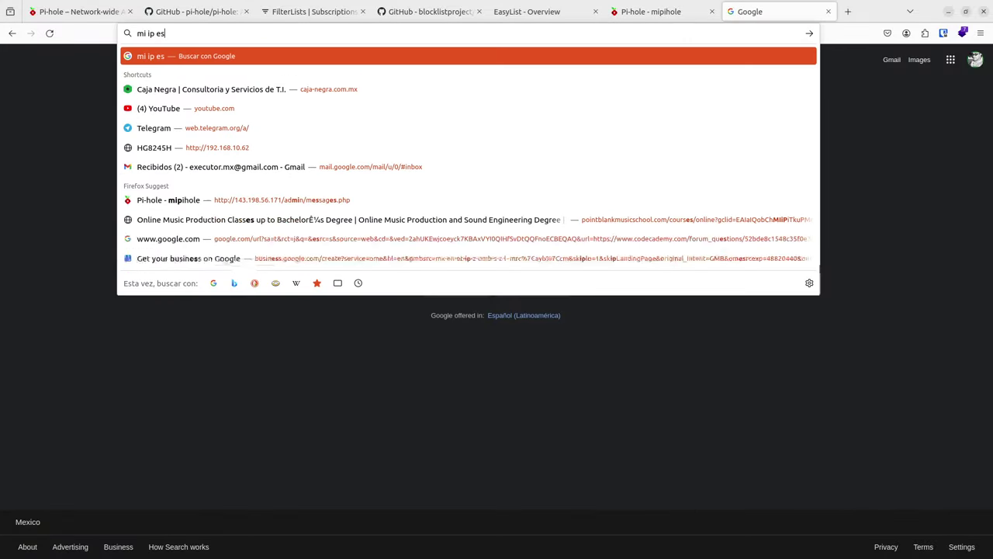
{"action": "key", "text": "Return"}
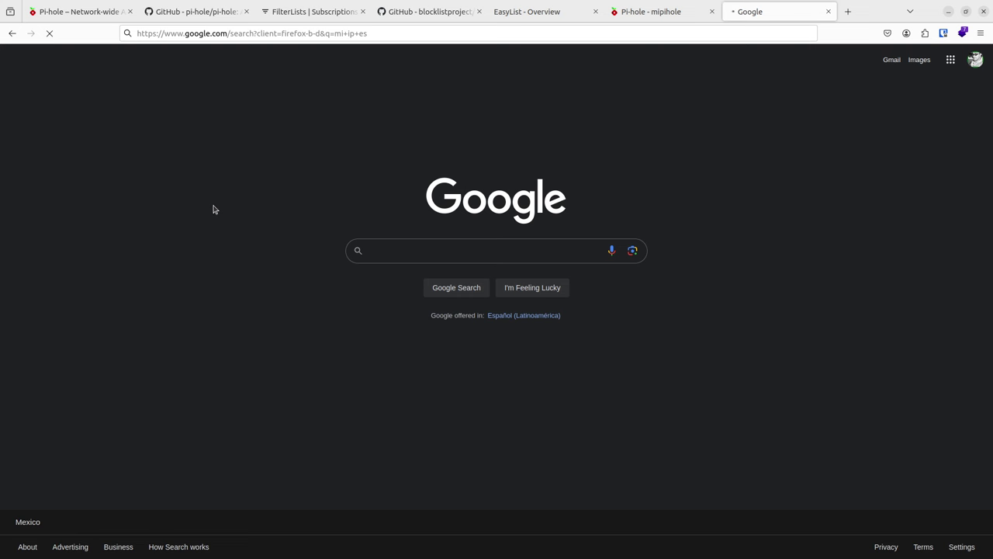
Step: In the local resolv.conf, comment out 143.198.56.171, uncomment 127.0.0.53, and save
{"action": "key", "text": "alt+Tab"}
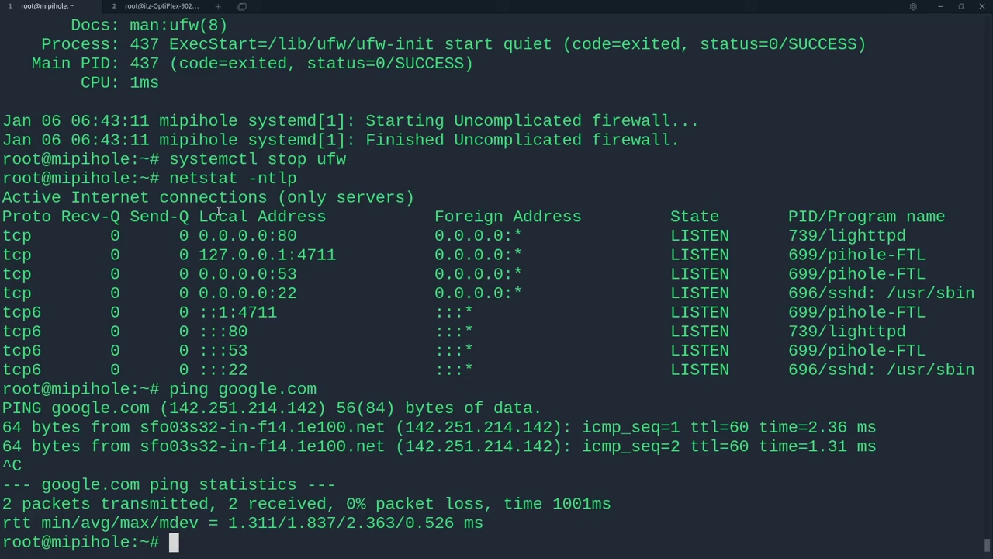
{"action": "key", "text": "ctrl+Tab"}
{"action": "key", "text": "Up"}
{"action": "key", "text": "Up"}
{"action": "key", "text": "Up"}
{"action": "key", "text": "Up"}
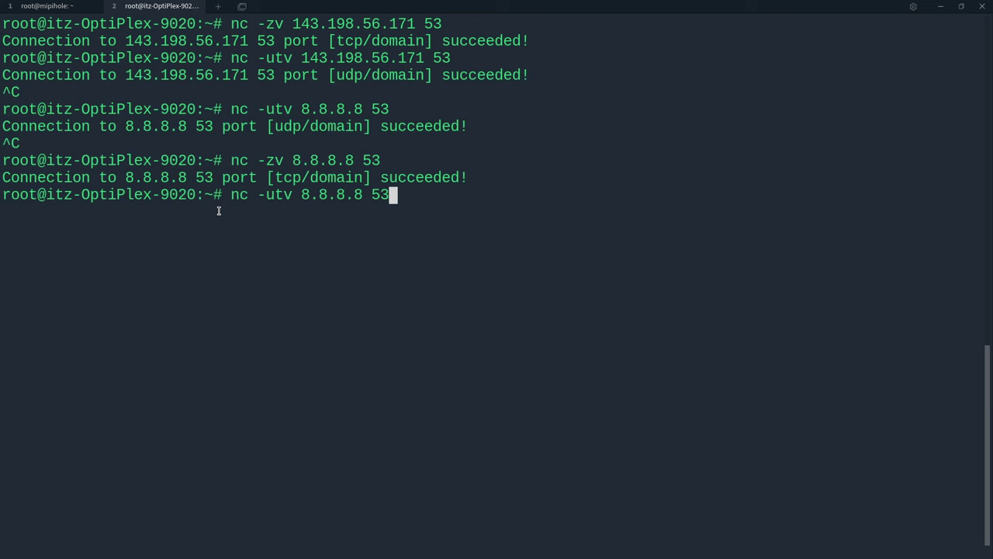
{"action": "key", "text": "Up"}
{"action": "key", "text": "Return"}
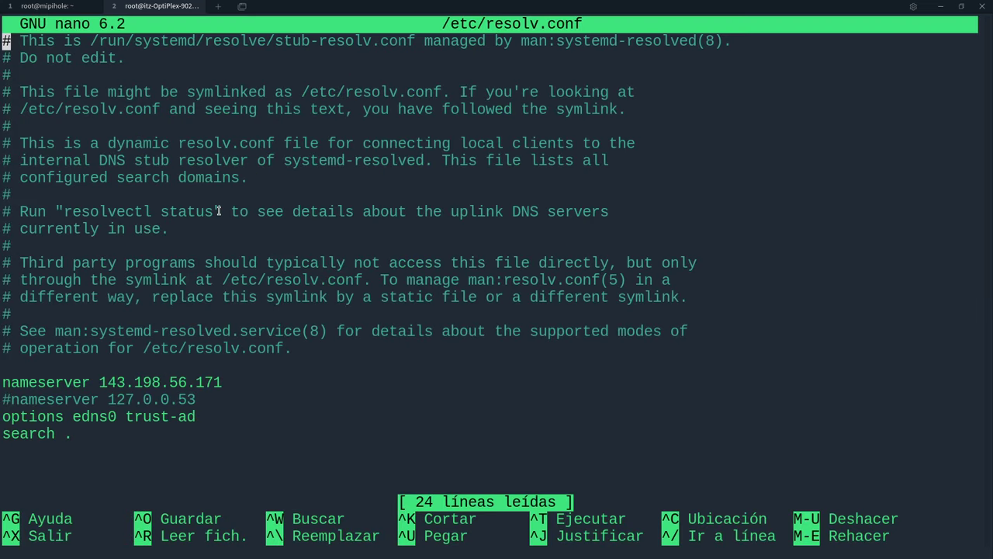
{"action": "key", "text": "Down"}
{"action": "key", "text": "Down"}
{"action": "key", "text": "Down"}
{"action": "key", "text": "Down"}
{"action": "key", "text": "Down"}
{"action": "key", "text": "Down"}
{"action": "key", "text": "Down"}
{"action": "key", "text": "Down"}
{"action": "key", "text": "Down"}
{"action": "key", "text": "Down"}
{"action": "key", "text": "Down"}
{"action": "key", "text": "Down"}
{"action": "key", "text": "Down"}
{"action": "key", "text": "Down"}
{"action": "key", "text": "Down"}
{"action": "key", "text": "Down"}
{"action": "key", "text": "Down"}
{"action": "key", "text": "Down"}
{"action": "key", "text": "Down"}
{"action": "key", "text": "Down"}
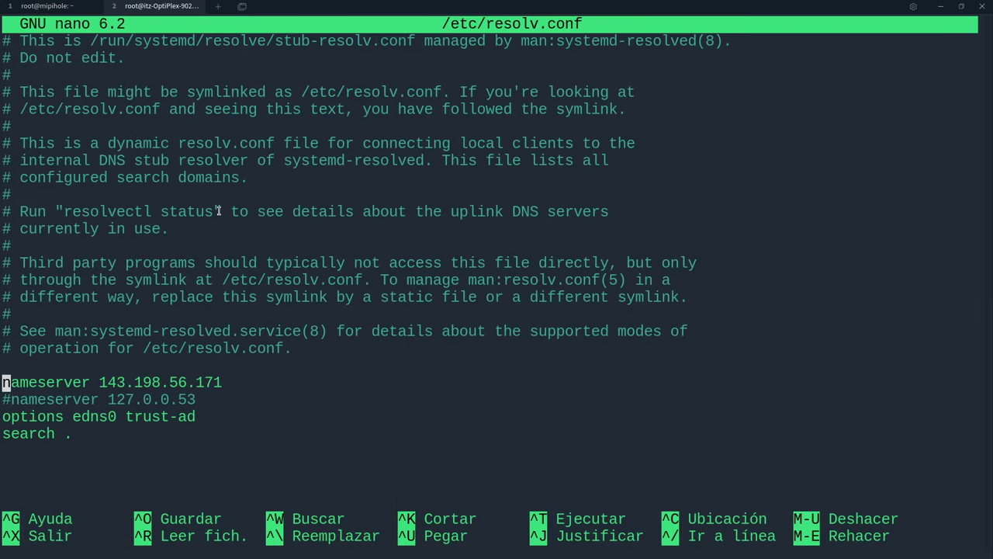
{"action": "type", "text": "#"}
{"action": "key", "text": "Down"}
{"action": "key", "text": "BackSpace"}
{"action": "key", "text": "ctrl+o"}
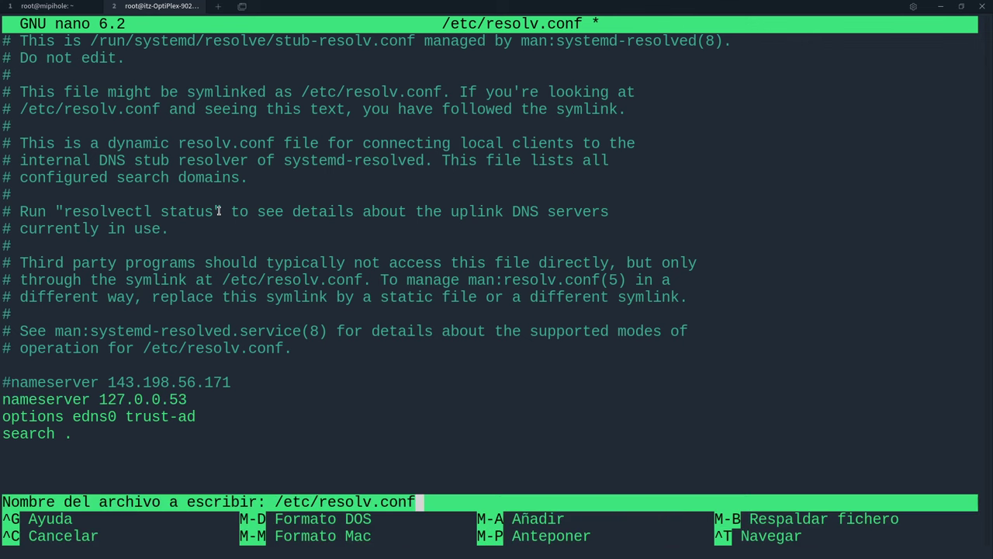
{"action": "key", "text": "Return"}
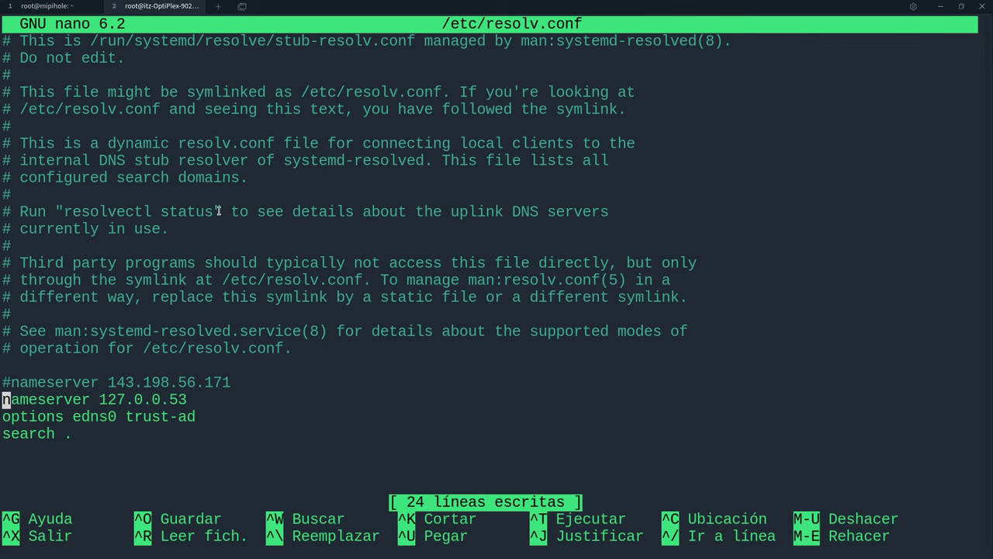
{"action": "key", "text": "ctrl+x"}
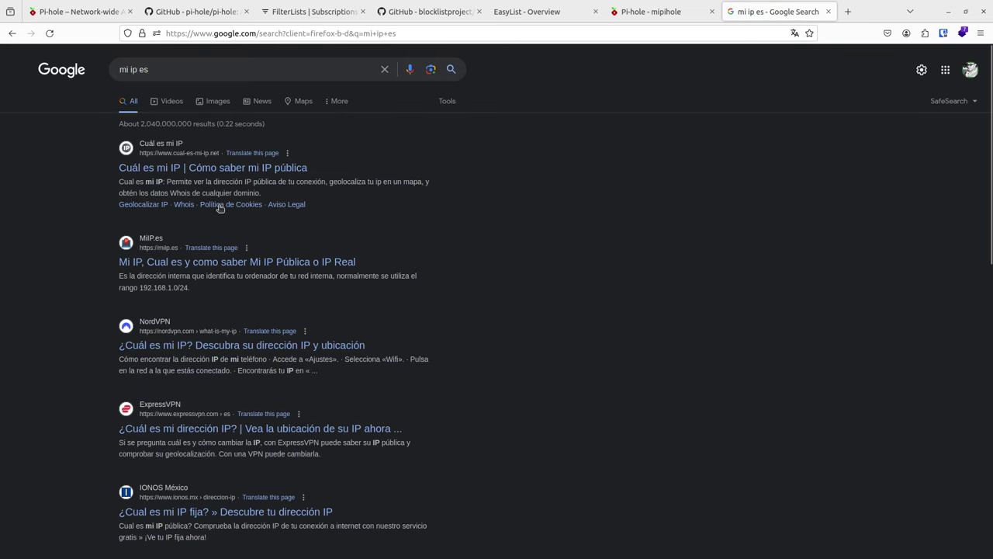
Step: Open cual-es-mi-ip.net from the results, dismiss the cookie prompt, and copy the public IP
{"action": "left_click", "coordinate": [215, 169]}
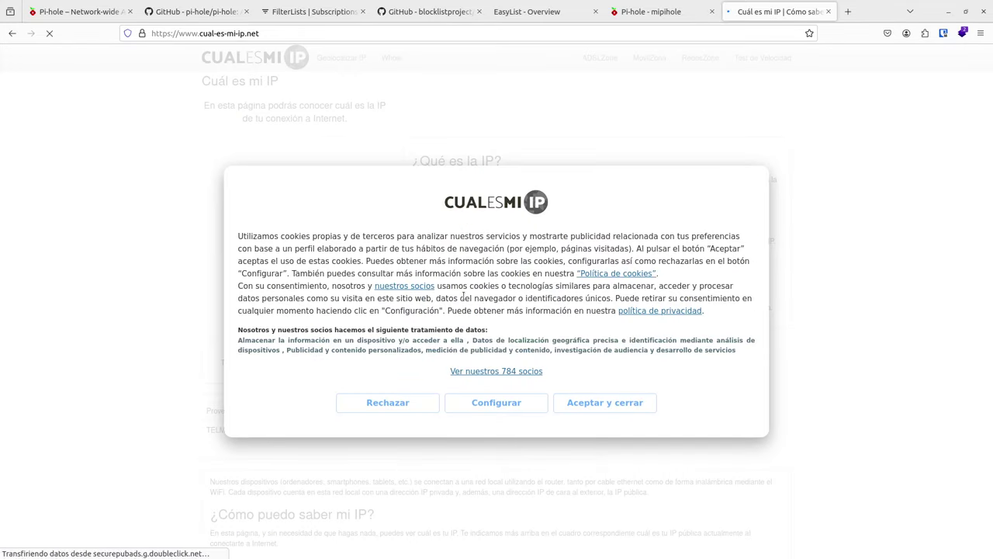
{"action": "left_click", "coordinate": [596, 403]}
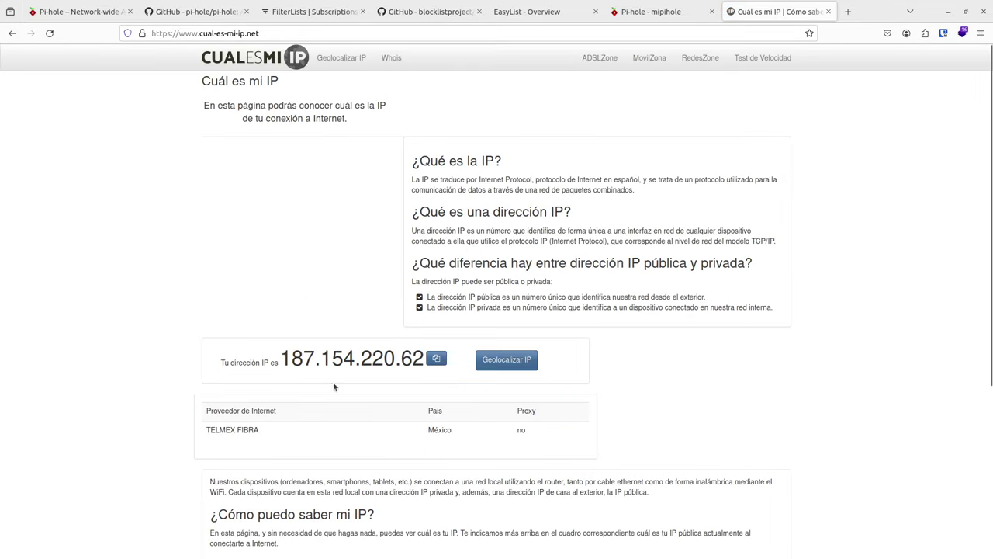
{"action": "left_click_drag", "start_coordinate": [283, 357], "coordinate": [294, 360]}
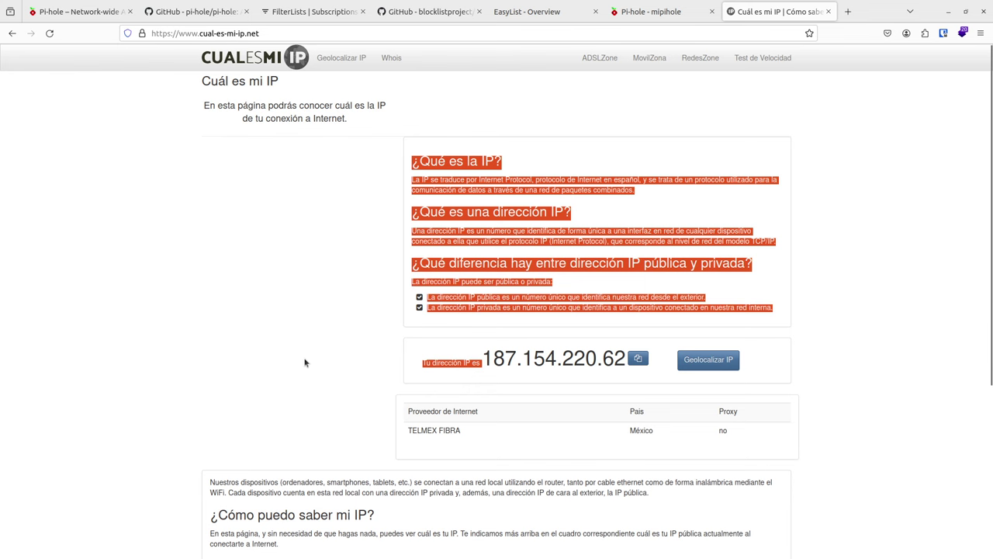
{"action": "left_click", "coordinate": [443, 362]}
{"action": "left_click", "coordinate": [637, 358]}
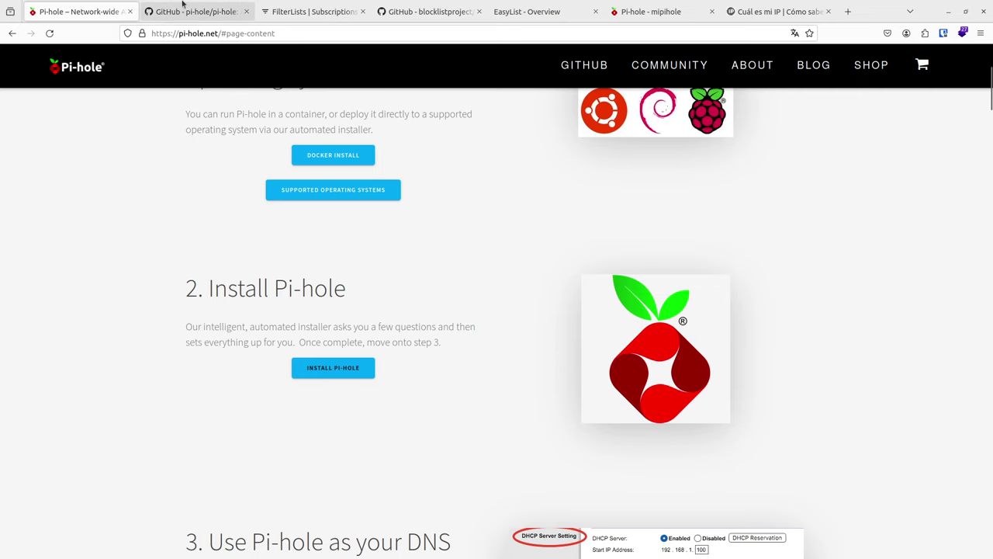
Step: Enable conditional forwarding with local network 0.0.0.0 and an empty router IP, and save; it is rejected
{"action": "left_click", "coordinate": [648, 11]}
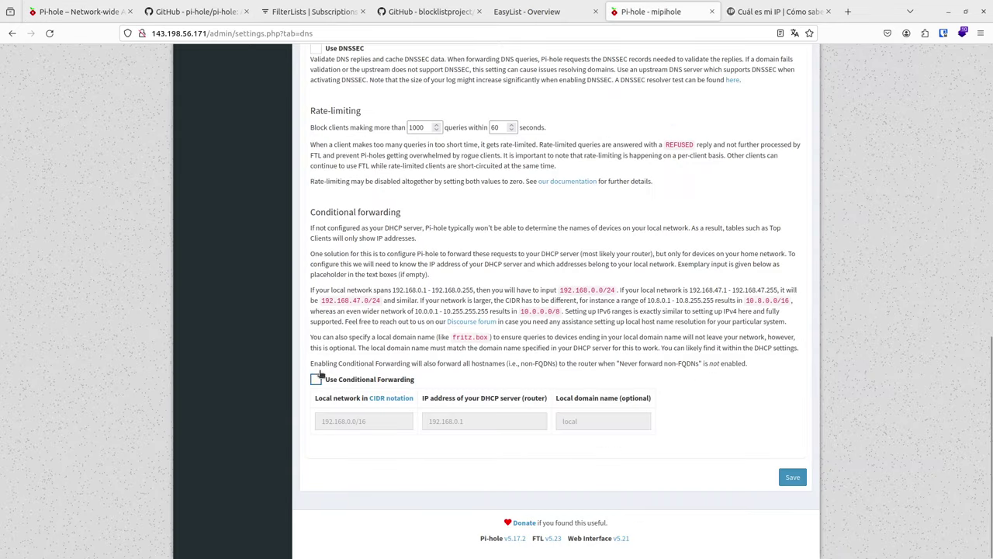
{"action": "scroll", "coordinate": [346, 341], "scroll_direction": "up", "scroll_amount": 4}
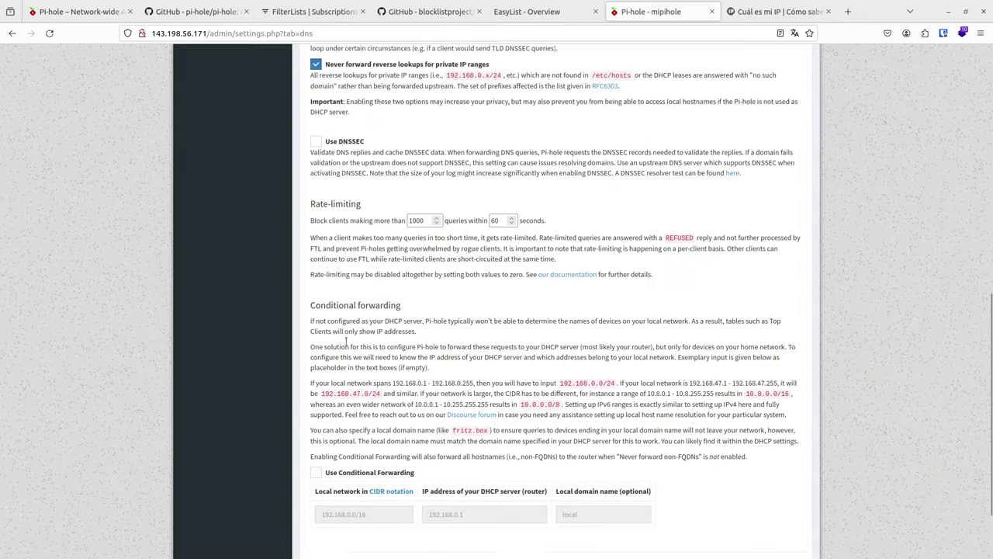
{"action": "scroll", "coordinate": [346, 341], "scroll_direction": "down", "scroll_amount": 4}
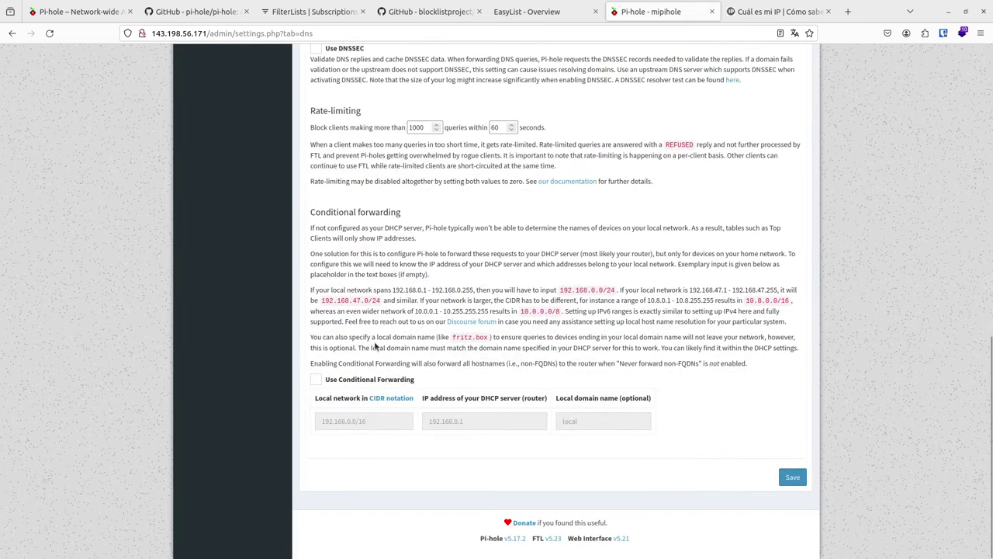
{"action": "left_click", "coordinate": [331, 380]}
{"action": "left_click", "coordinate": [335, 420]}
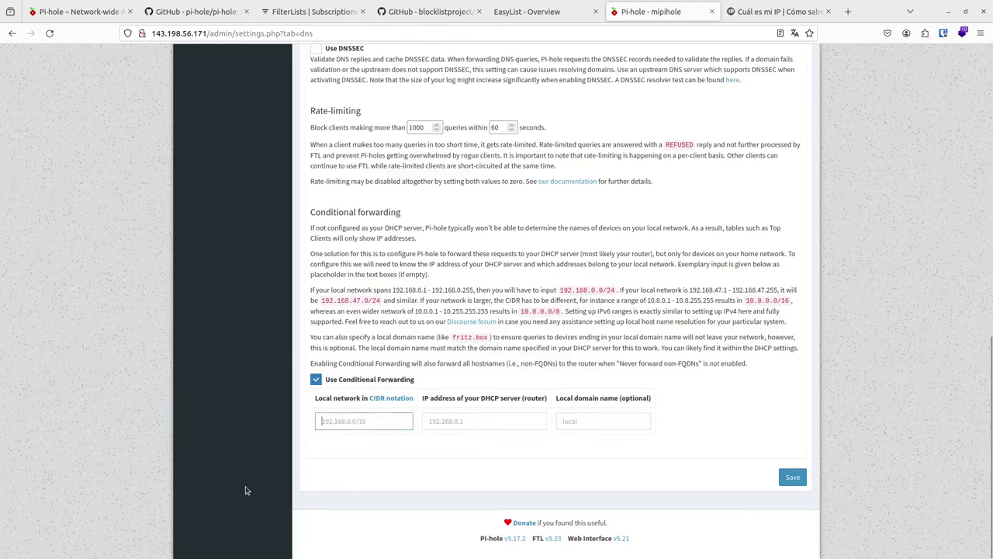
{"action": "type", "text": "0.0.0.0"}
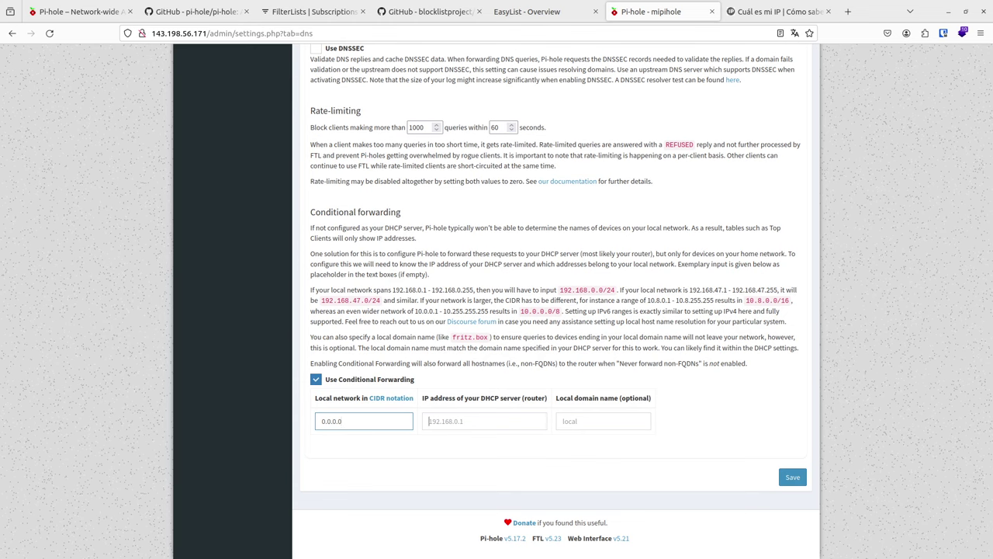
{"action": "left_click", "coordinate": [484, 421]}
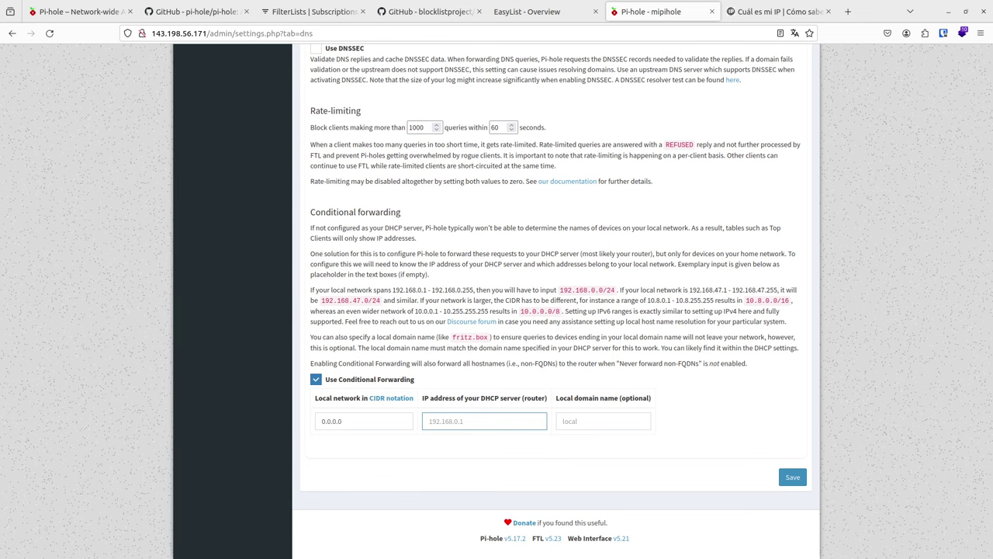
{"action": "left_click", "coordinate": [793, 476]}
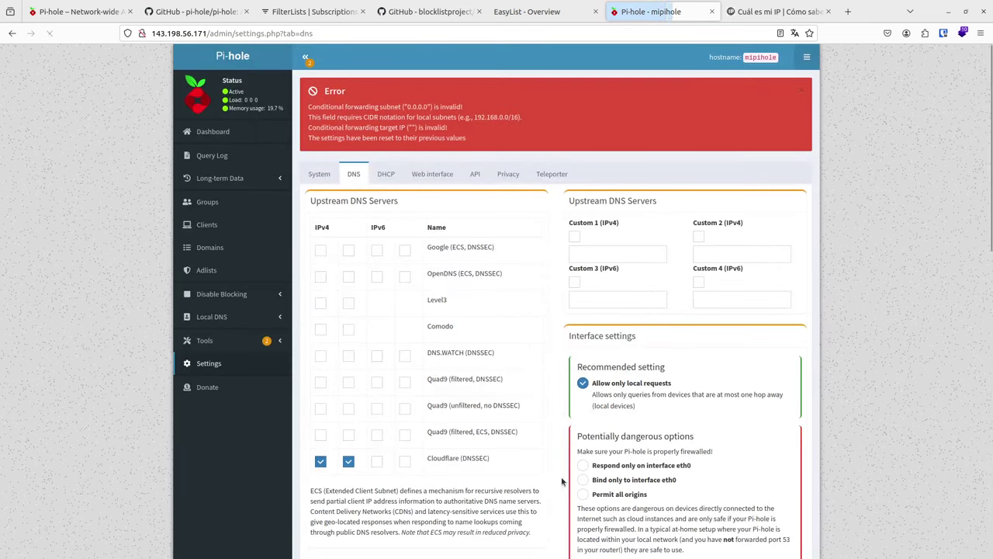
{"action": "scroll", "coordinate": [534, 336], "scroll_direction": "down", "scroll_amount": 10}
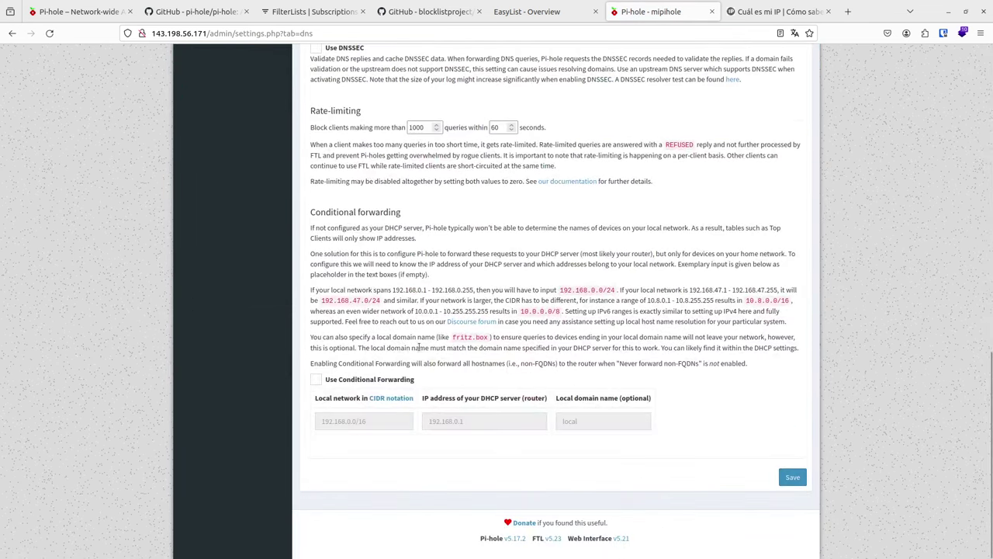
{"action": "scroll", "coordinate": [373, 347], "scroll_direction": "up", "scroll_amount": 5}
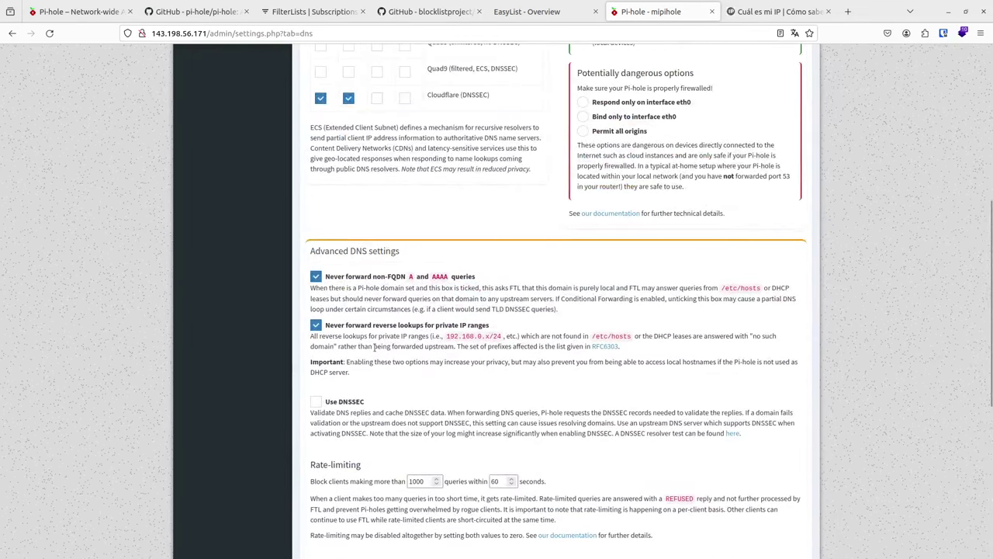
{"action": "scroll", "coordinate": [374, 347], "scroll_direction": "up", "scroll_amount": 5}
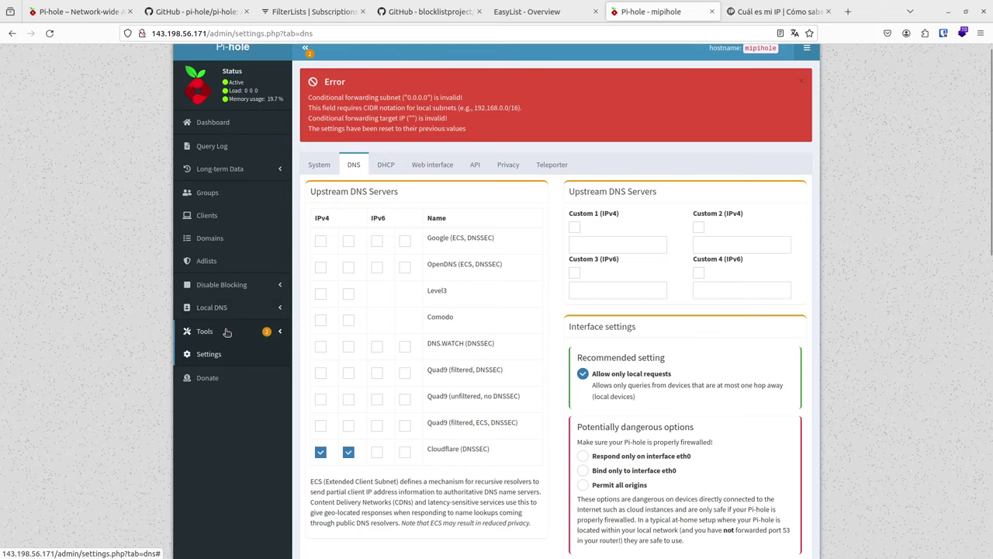
Step: Browse System info, Dashboard, Clients, Tools > Network and Local DNS, ending back on Settings
{"action": "left_click", "coordinate": [316, 165]}
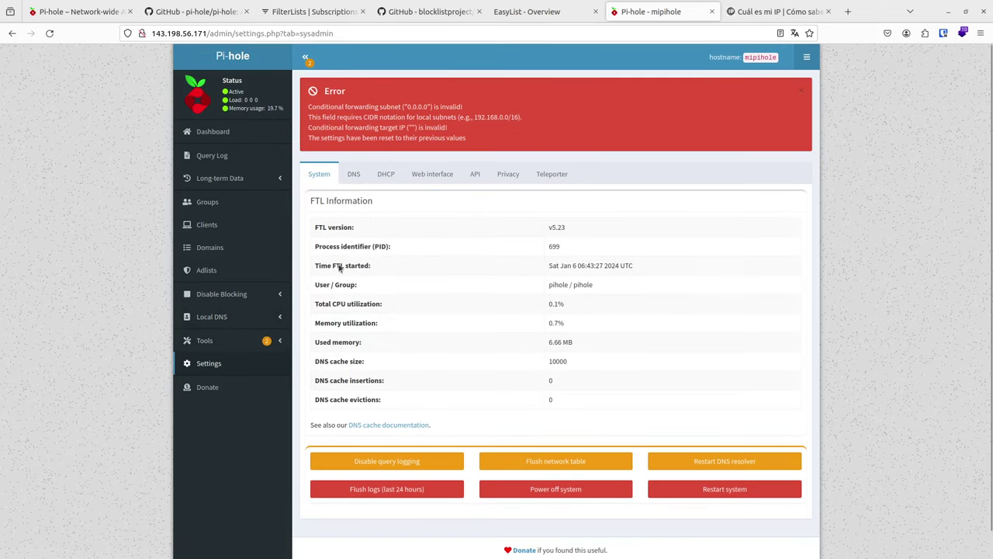
{"action": "left_click", "coordinate": [213, 131]}
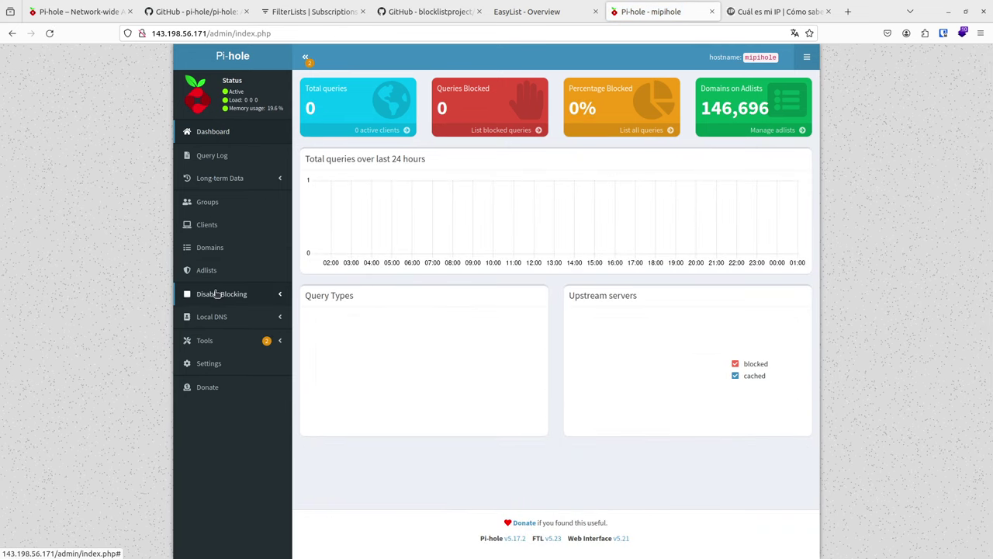
{"action": "left_click", "coordinate": [217, 226]}
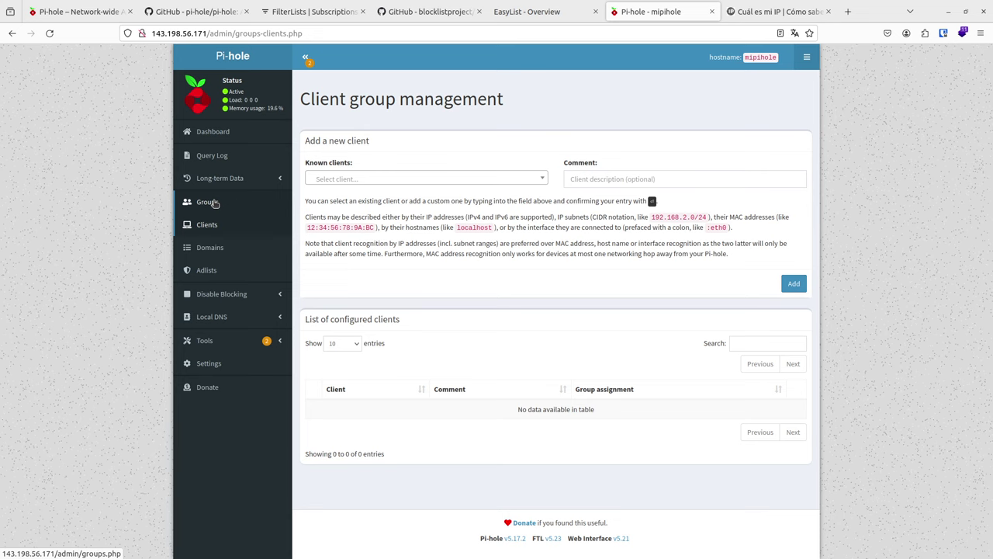
{"action": "left_click", "coordinate": [224, 342]}
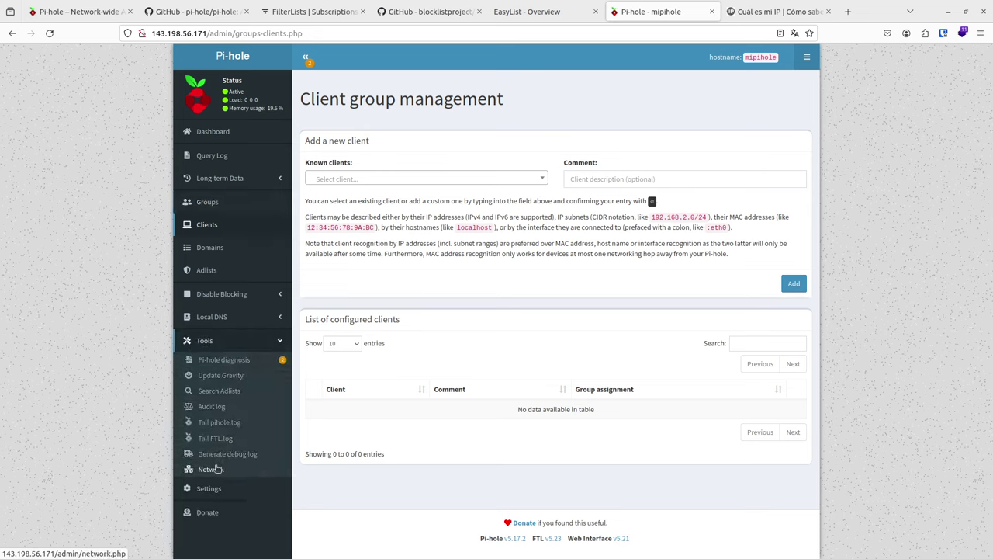
{"action": "left_click", "coordinate": [215, 468]}
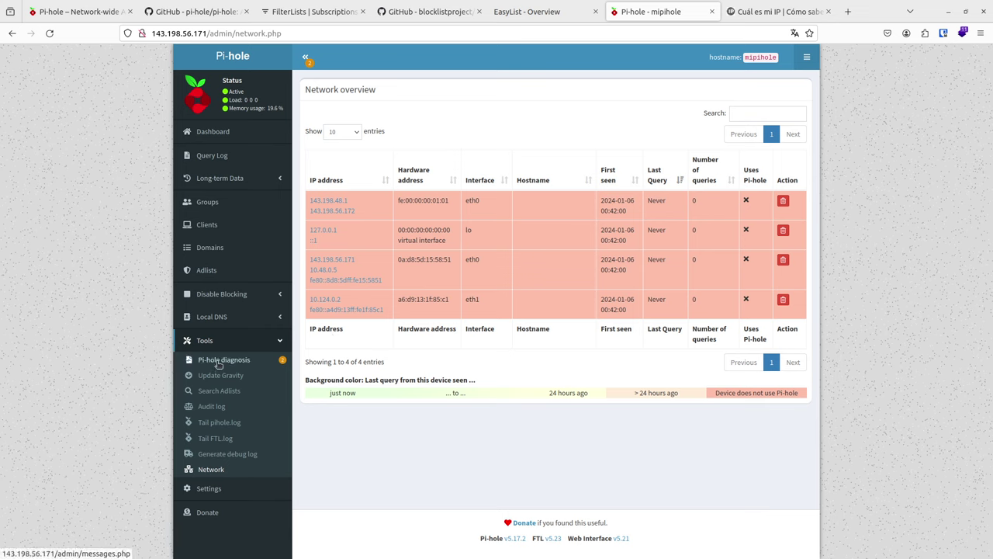
{"action": "left_click", "coordinate": [220, 317]}
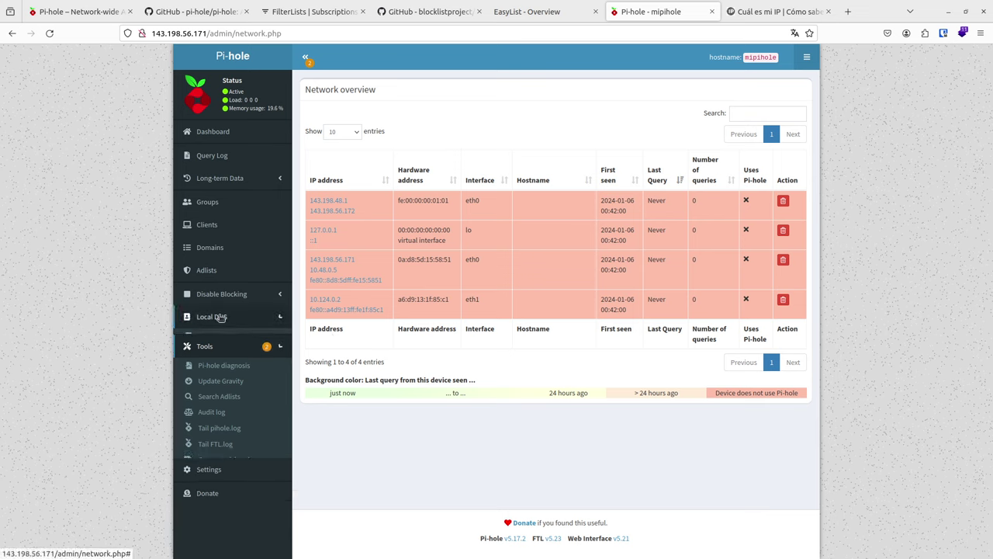
{"action": "left_click", "coordinate": [215, 399]}
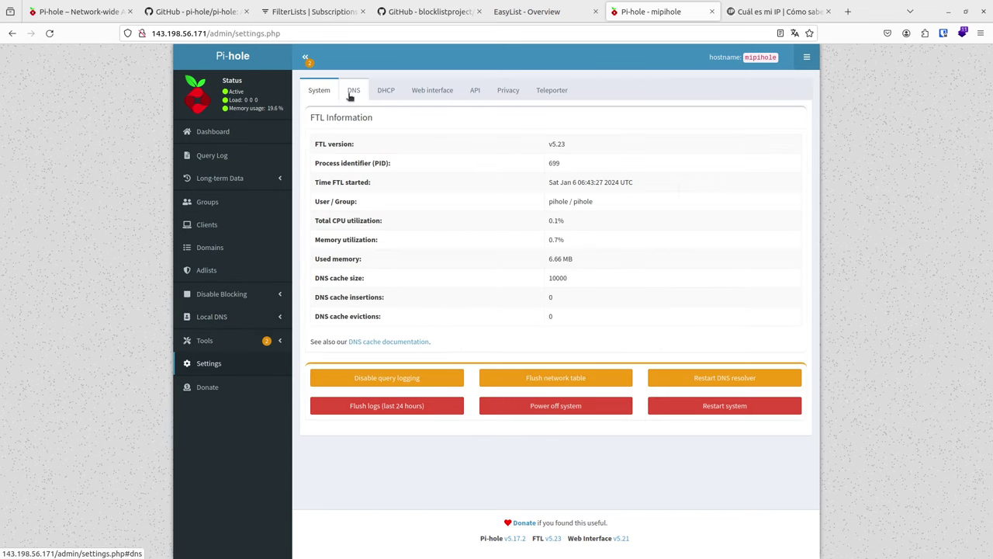
Step: On the DNS tab, enable conditional forwarding and read the CIDR notation explanation
{"action": "left_click", "coordinate": [351, 93]}
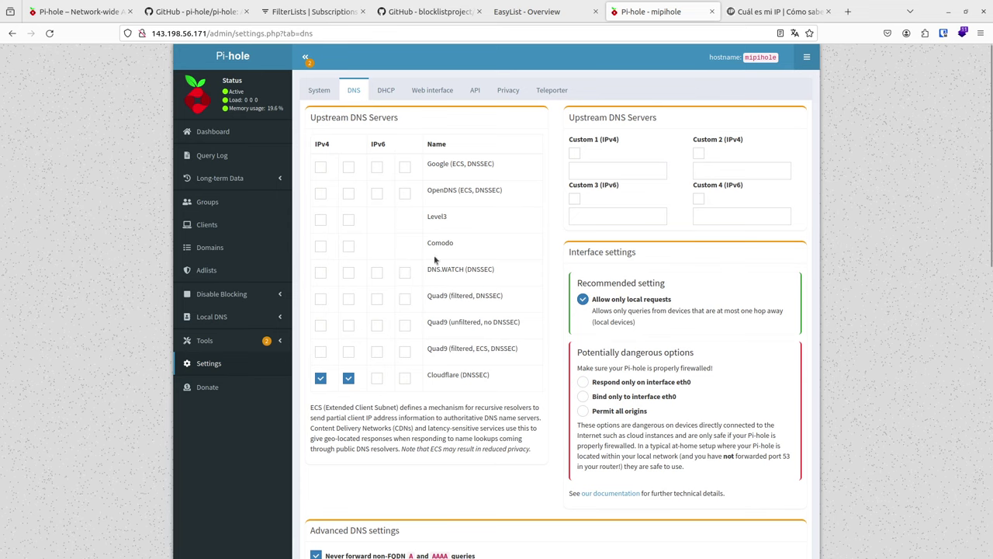
{"action": "scroll", "coordinate": [434, 259], "scroll_direction": "down", "scroll_amount": 5}
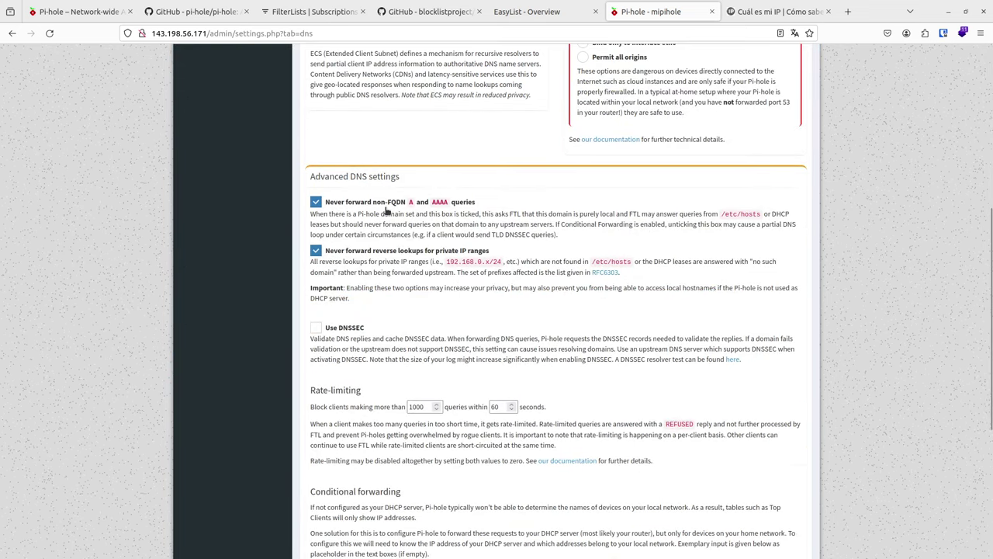
{"action": "scroll", "coordinate": [514, 294], "scroll_direction": "down", "scroll_amount": 4}
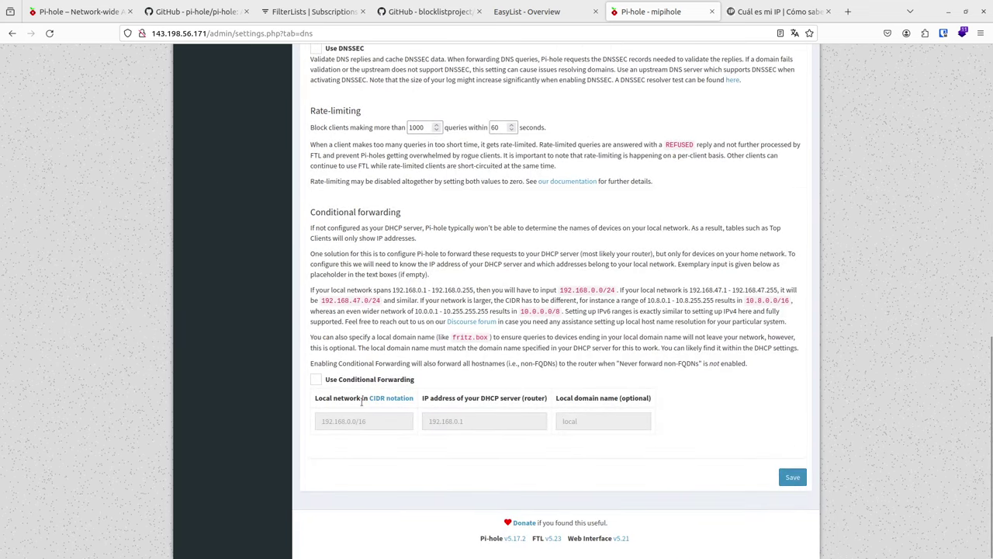
{"action": "left_click", "coordinate": [315, 380]}
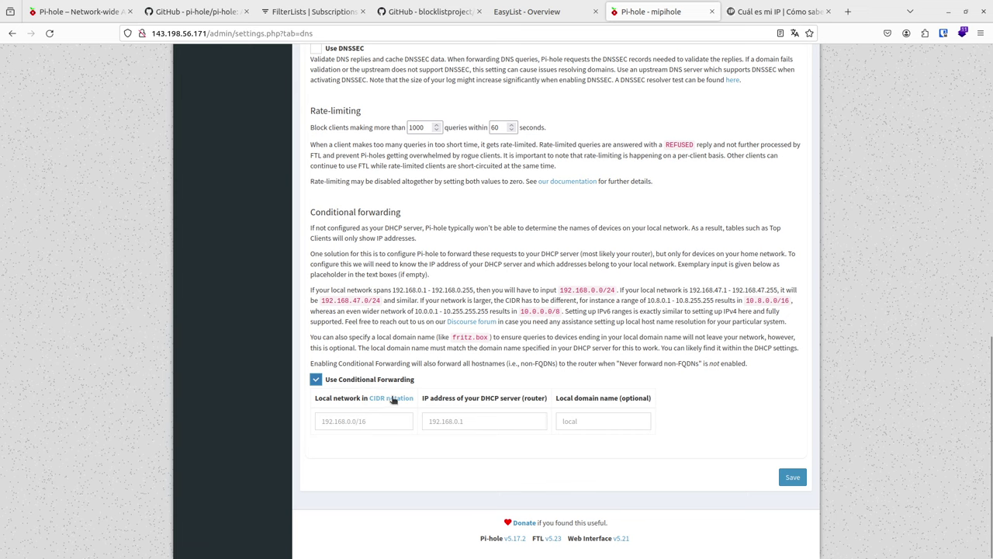
{"action": "left_click", "coordinate": [386, 398]}
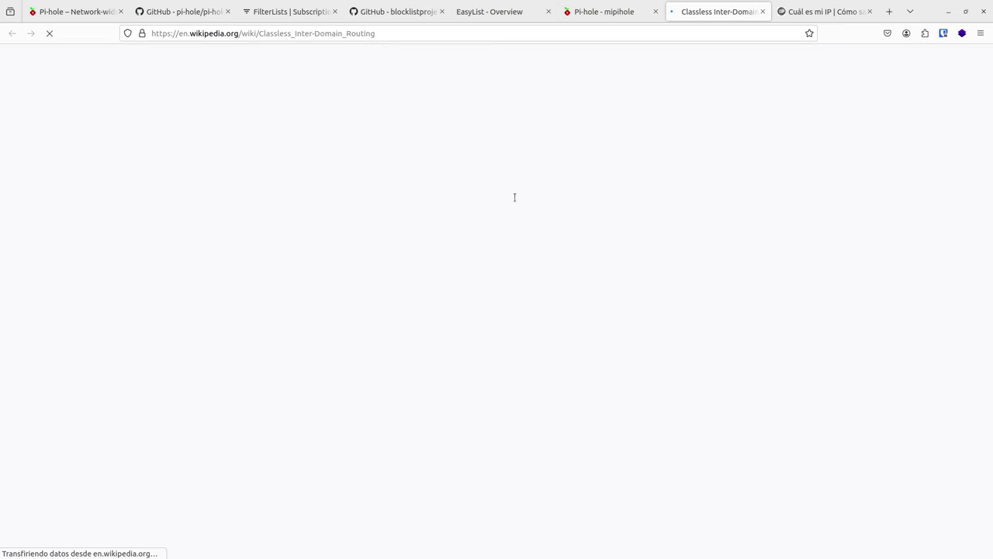
{"action": "scroll", "coordinate": [514, 197], "scroll_direction": "down", "scroll_amount": 3}
{"action": "key", "text": "ctrl+w"}
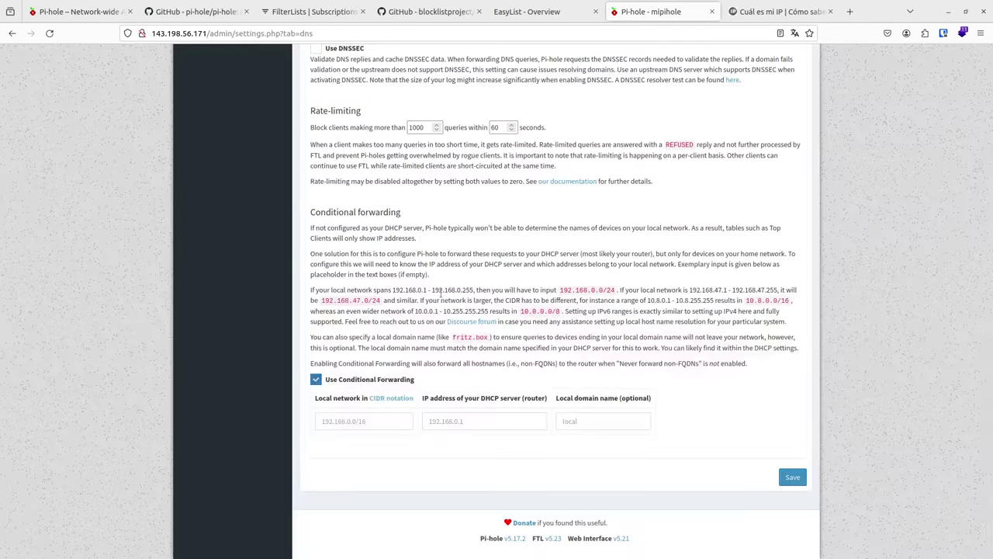
Step: Enter 0.0.0.0/32 as local network with no router IP and save; it is rejected
{"action": "left_click", "coordinate": [372, 419]}
{"action": "type", "text": "0"}
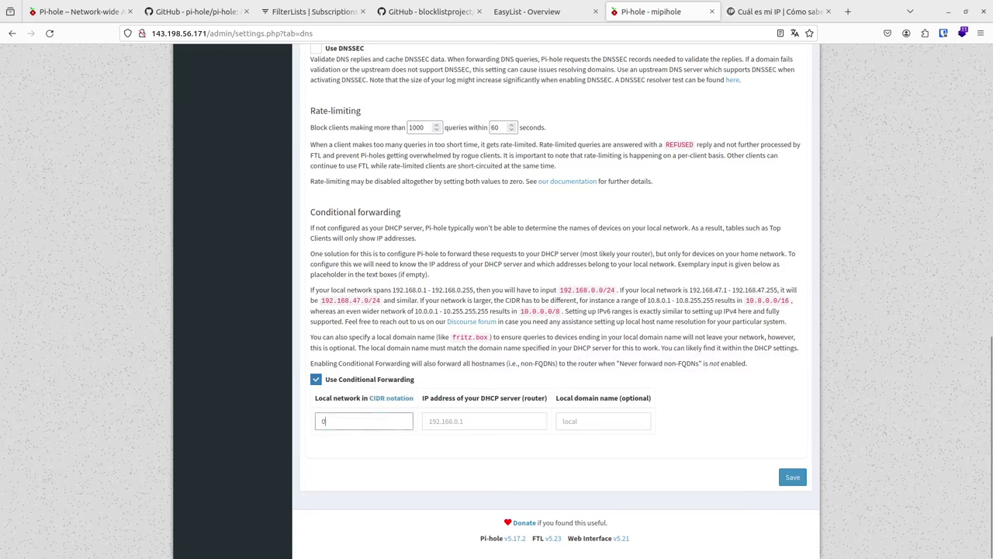
{"action": "type", "text": ".0.0"}
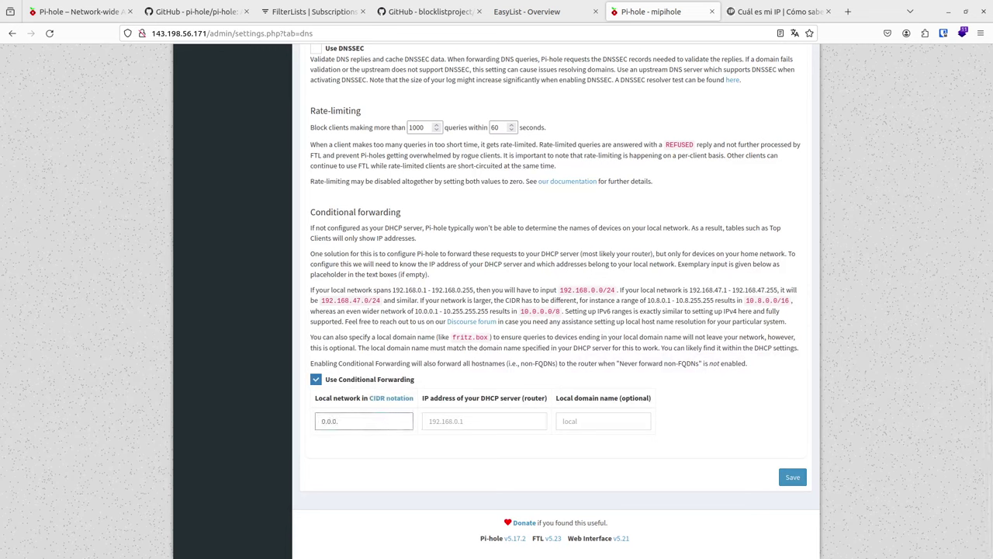
{"action": "left_click", "coordinate": [428, 421]}
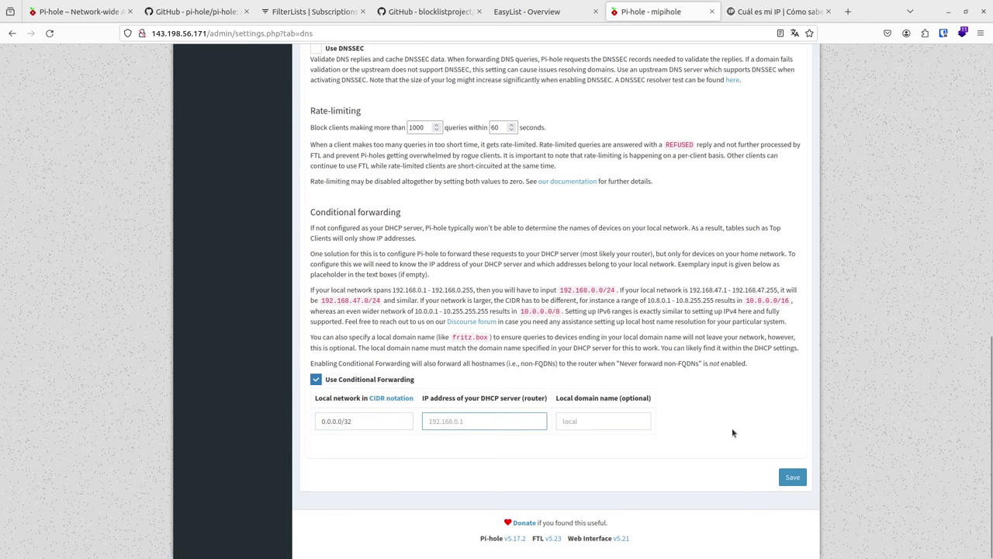
{"action": "left_click", "coordinate": [788, 478]}
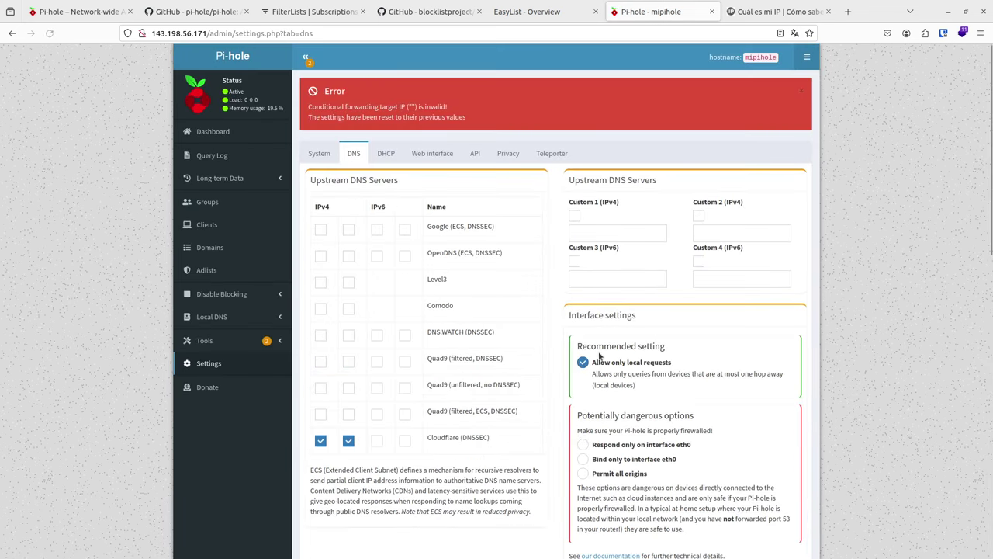
Step: Enable conditional forwarding and undo an incorrect paste into the local network field
{"action": "scroll", "coordinate": [572, 355], "scroll_direction": "down", "scroll_amount": 7}
{"action": "scroll", "coordinate": [514, 380], "scroll_direction": "down", "scroll_amount": 3}
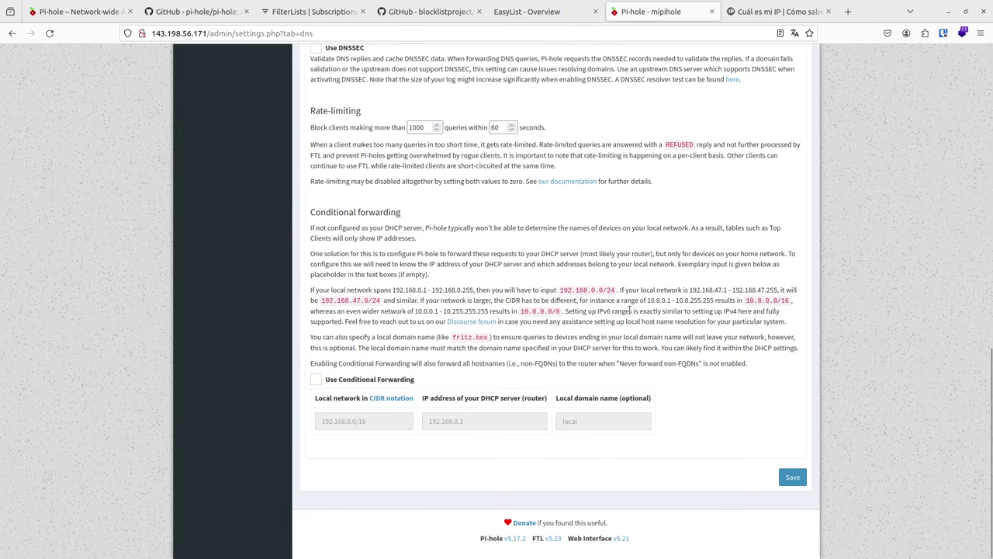
{"action": "left_click", "coordinate": [316, 380]}
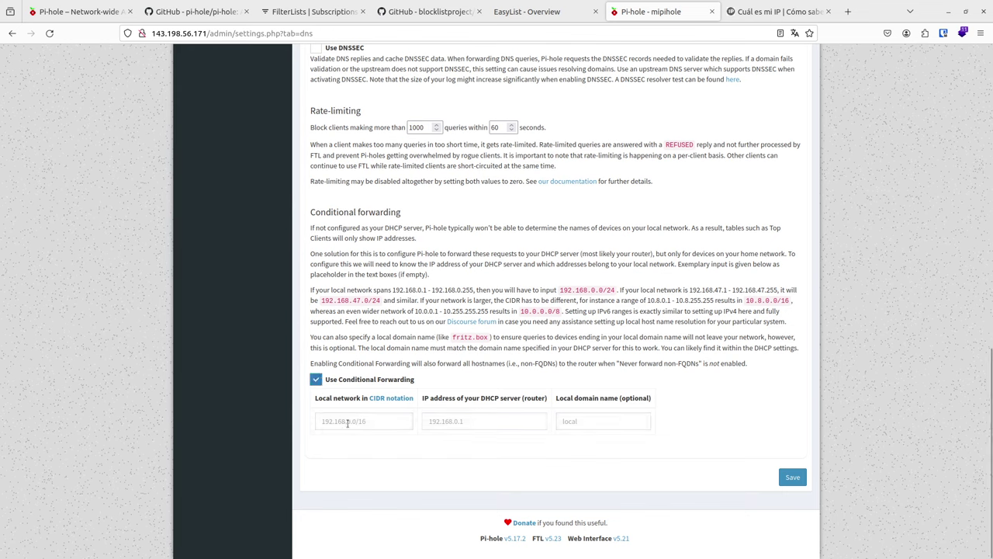
{"action": "left_click", "coordinate": [346, 421]}
{"action": "type", "text": "[udp/domain] succeeded!"}
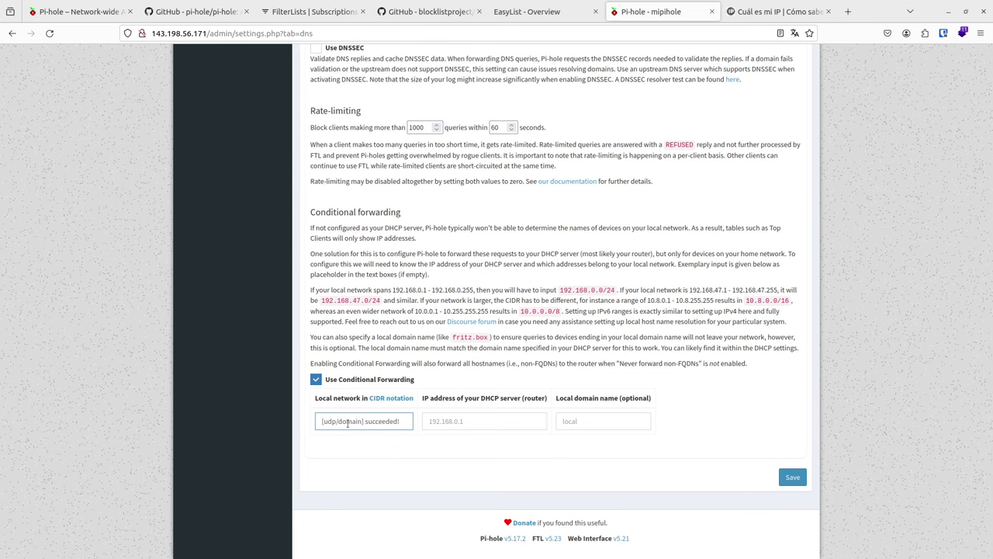
{"action": "key", "text": "ctrl+z"}
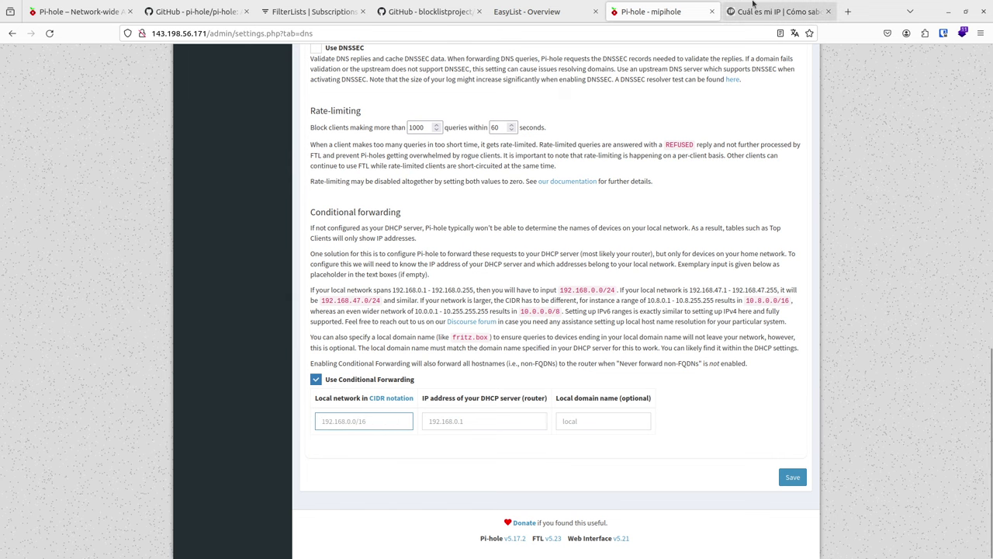
Step: Copy this machine's public IP from the lookup page and enter it with /32 as local network
{"action": "left_click", "coordinate": [776, 11]}
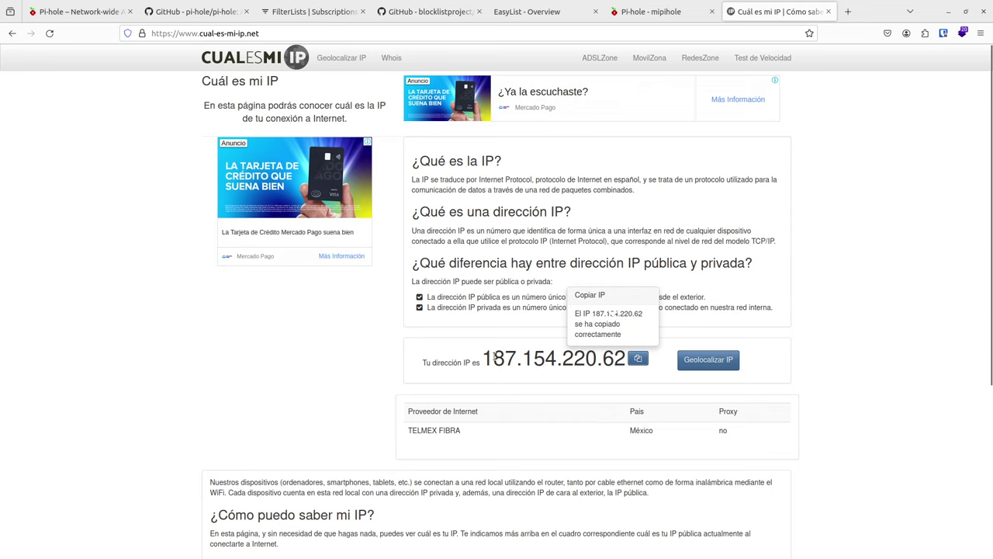
{"action": "left_click_drag", "start_coordinate": [483, 358], "coordinate": [627, 359]}
{"action": "key", "text": "super+c"}
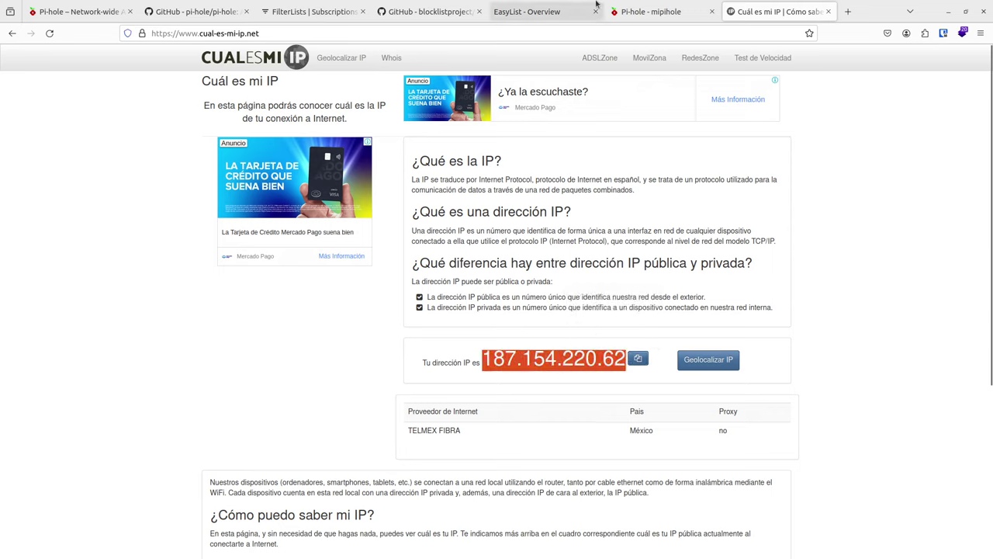
{"action": "left_click", "coordinate": [652, 12]}
{"action": "middle_click", "coordinate": [413, 421]}
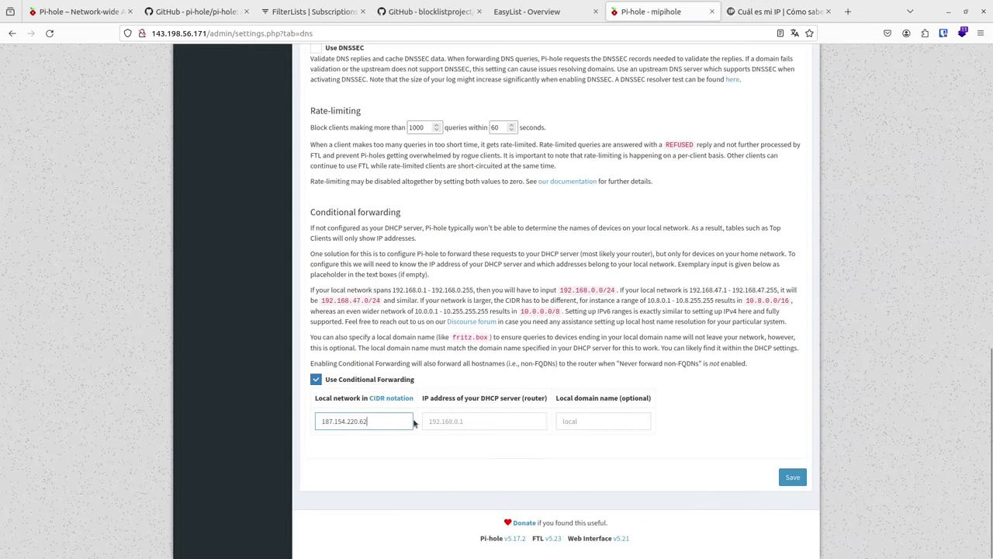
{"action": "type", "text": "/32"}
Step: Save the public-IP /32 attempt, which is rejected for the missing router IP
{"action": "left_click", "coordinate": [791, 477]}
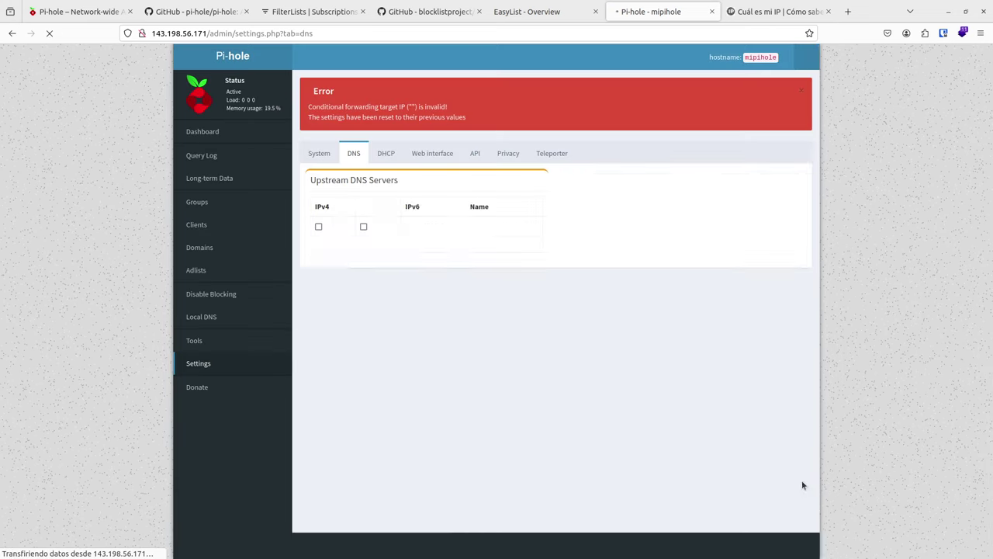
{"action": "scroll", "coordinate": [509, 343], "scroll_direction": "down", "scroll_amount": 10}
{"action": "scroll", "coordinate": [509, 344], "scroll_direction": "down", "scroll_amount": 5}
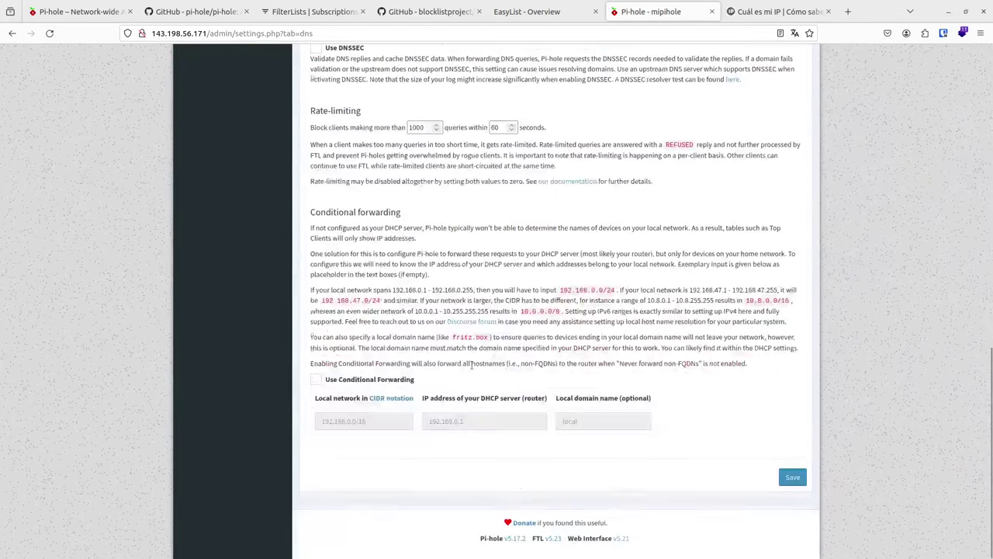
Step: Re-enable conditional forwarding and set the local network to 187.0.0.0/8
{"action": "left_click", "coordinate": [352, 383]}
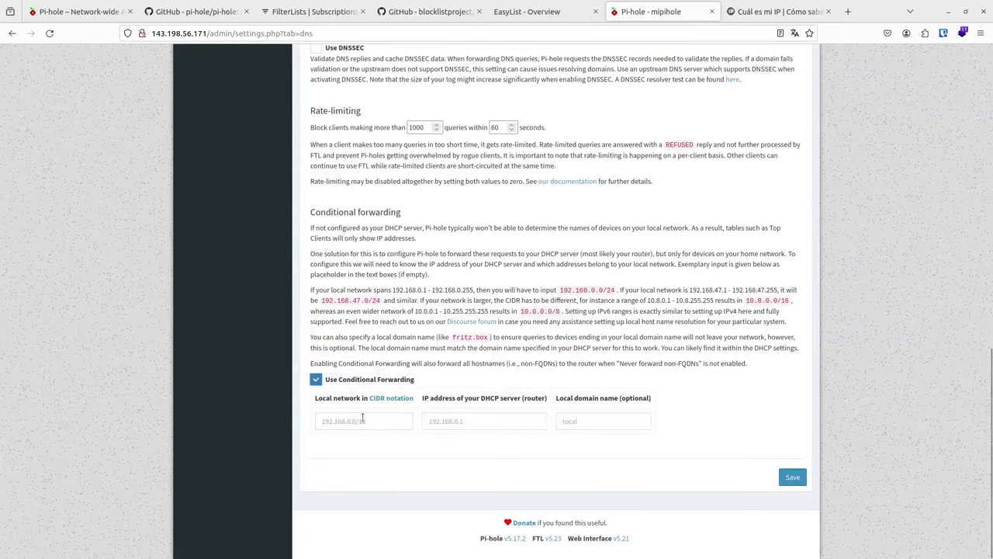
{"action": "left_click", "coordinate": [362, 417]}
{"action": "key", "text": "ctrl+v"}
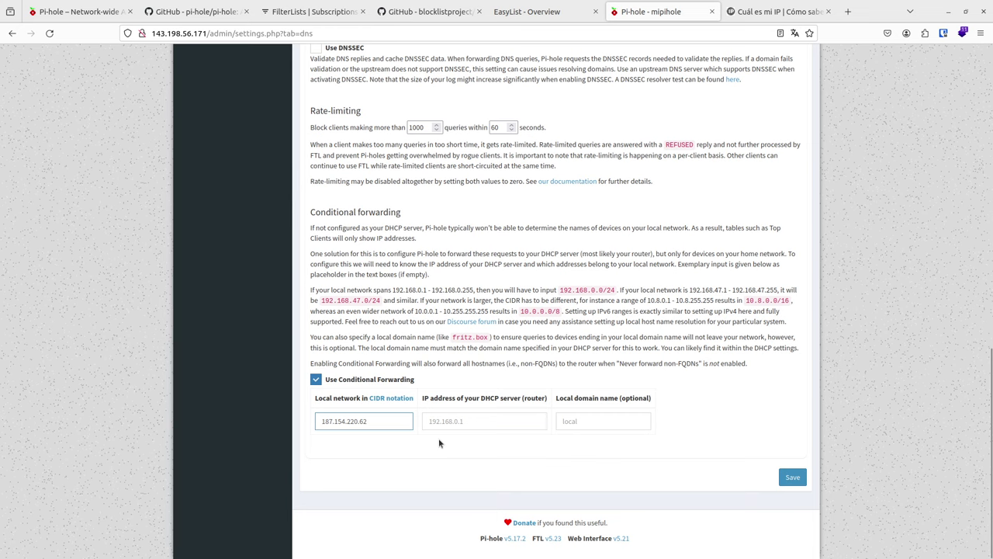
{"action": "type", "text": "/"}
{"action": "left_click", "coordinate": [461, 422]}
{"action": "left_click", "coordinate": [376, 421]}
{"action": "key", "text": "BackSpace"}
{"action": "key", "text": "BackSpace"}
{"action": "key", "text": "BackSpace"}
{"action": "key", "text": "BackSpace"}
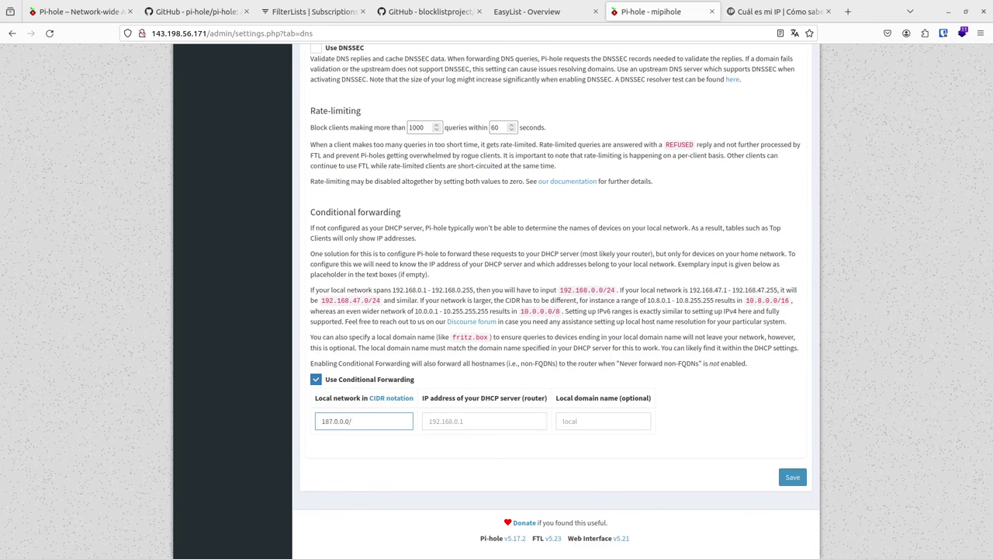
Step: Enter 143.198.56.171 as the router address and save the DNS settings
{"action": "left_click", "coordinate": [479, 425]}
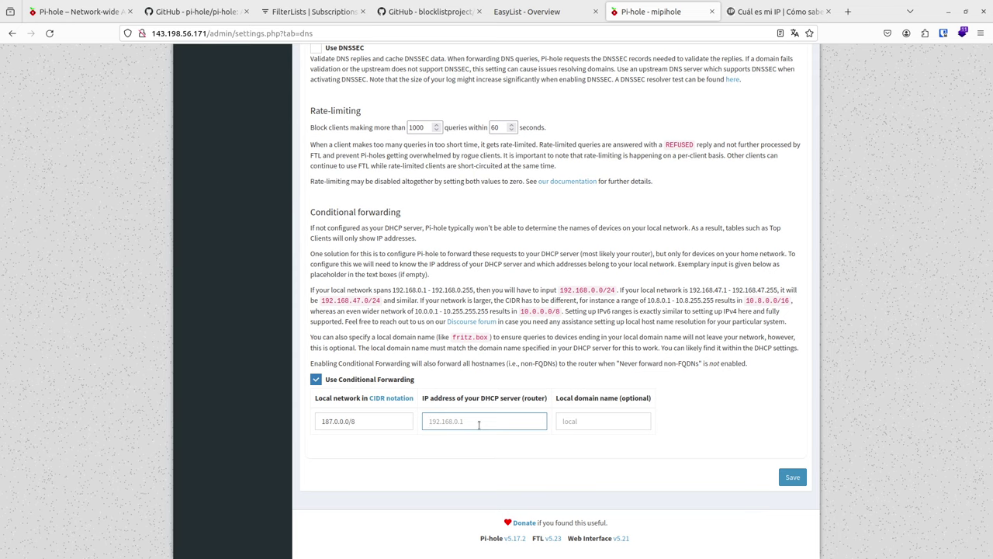
{"action": "type", "text": "143.198.56.171"}
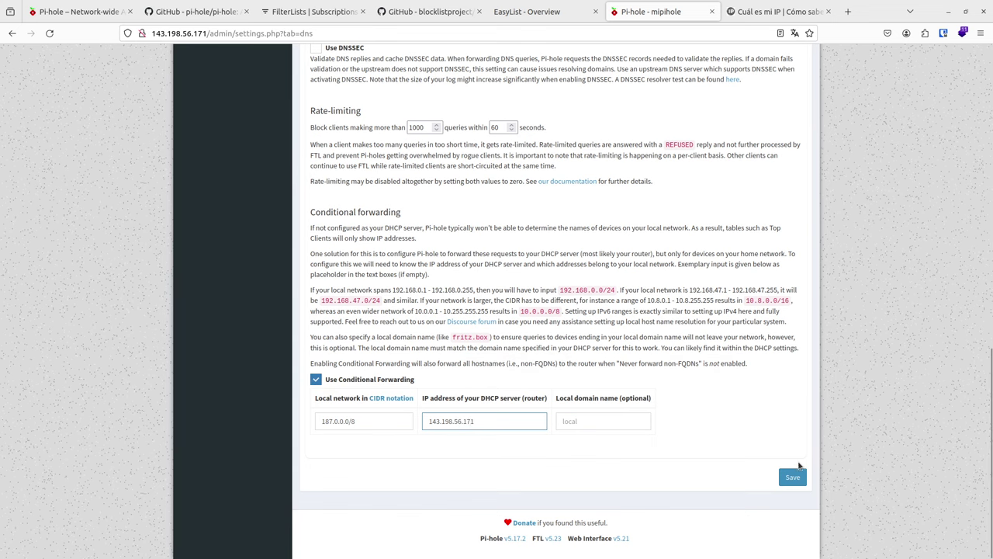
{"action": "left_click", "coordinate": [793, 476]}
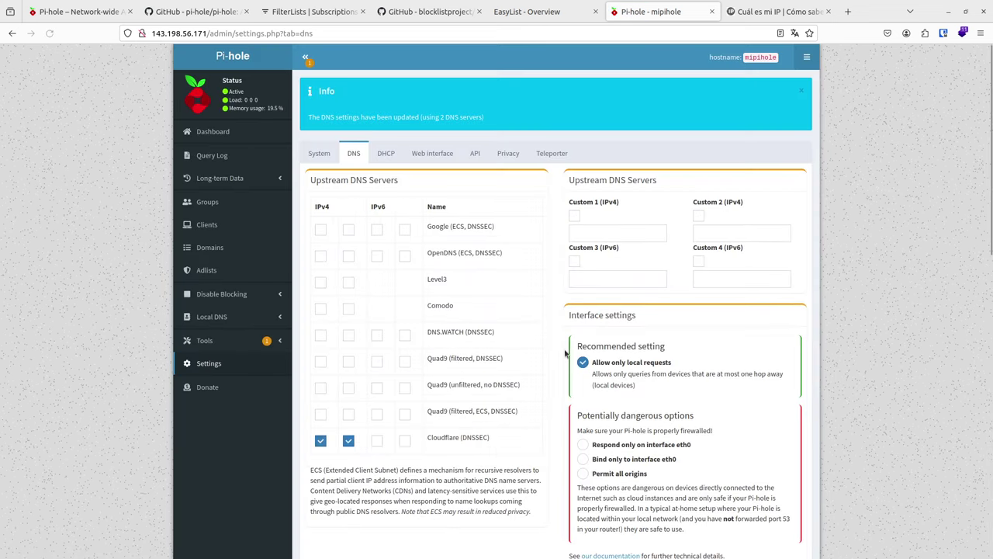
{"action": "left_click", "coordinate": [211, 132]}
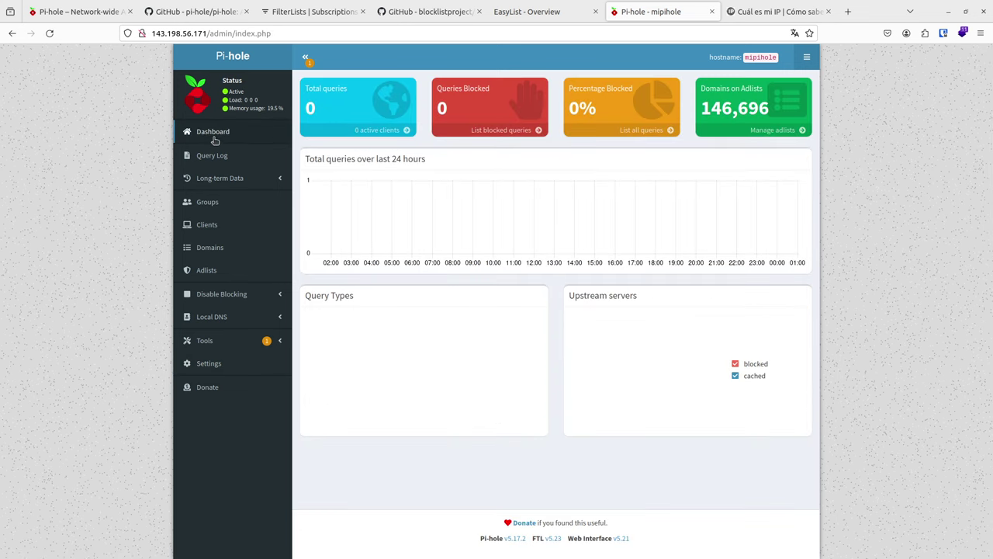
{"action": "left_click", "coordinate": [225, 365]}
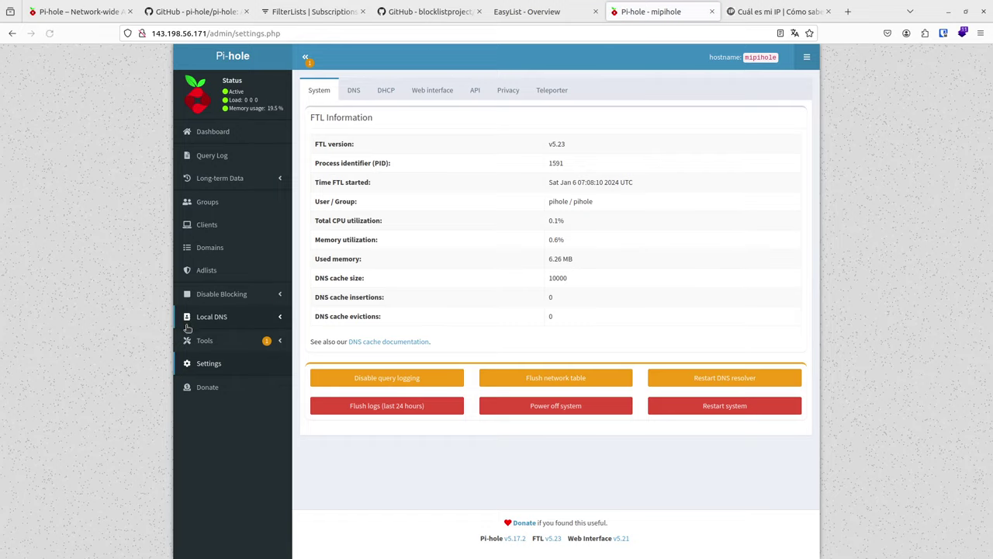
{"action": "left_click", "coordinate": [353, 90]}
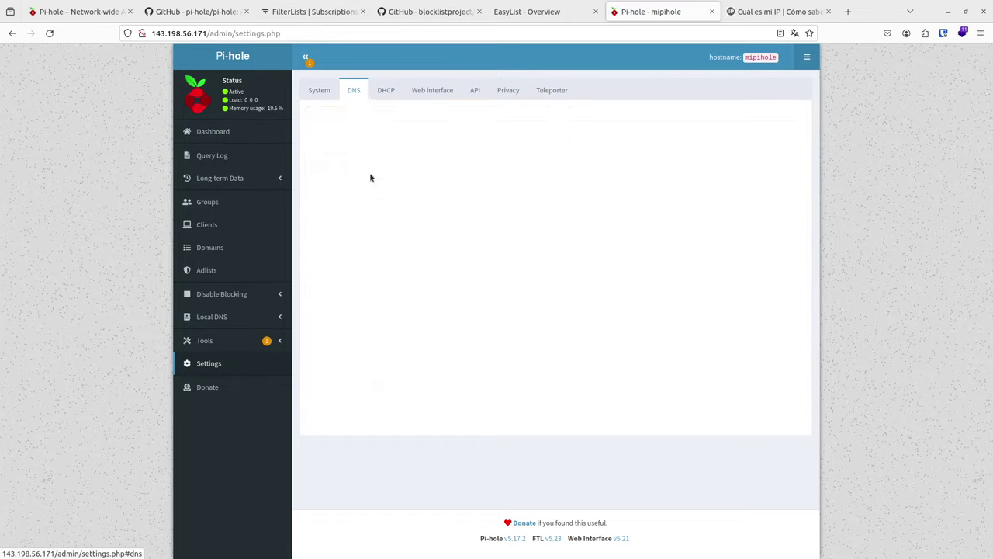
{"action": "scroll", "coordinate": [392, 307], "scroll_direction": "down", "scroll_amount": 15}
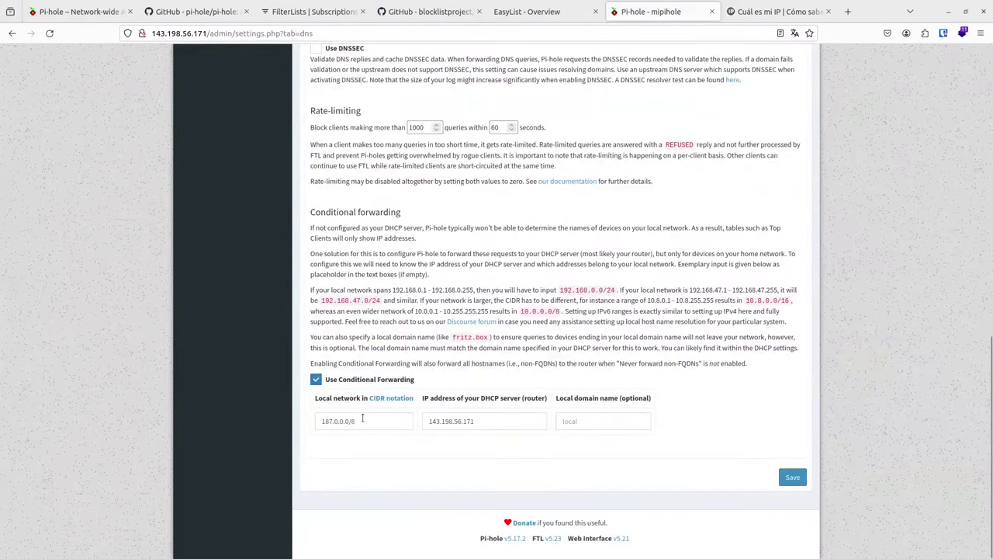
{"action": "left_click_drag", "start_coordinate": [322, 421], "coordinate": [332, 421]}
{"action": "left_click", "coordinate": [512, 421]}
{"action": "left_click_drag", "start_coordinate": [499, 419], "coordinate": [410, 419]}
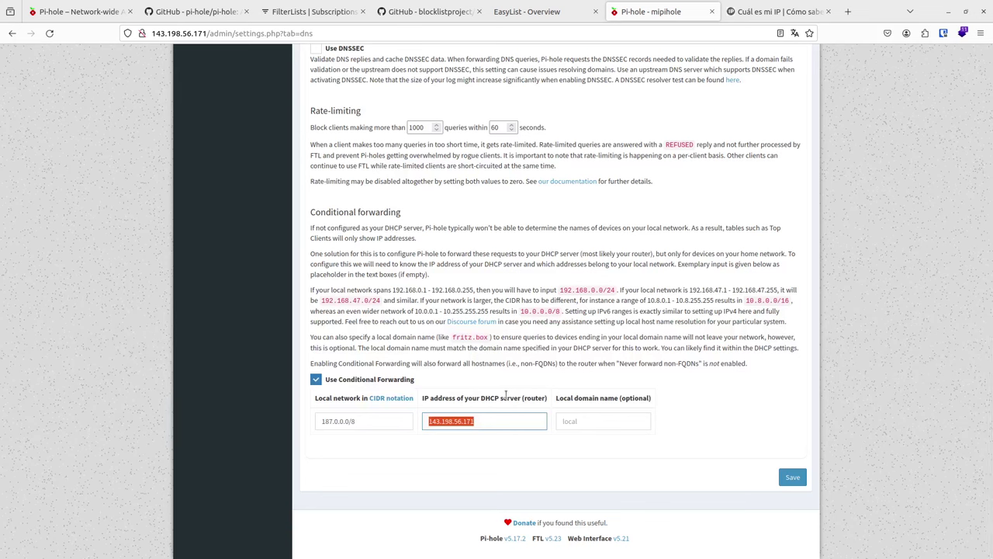
{"action": "left_click", "coordinate": [495, 428]}
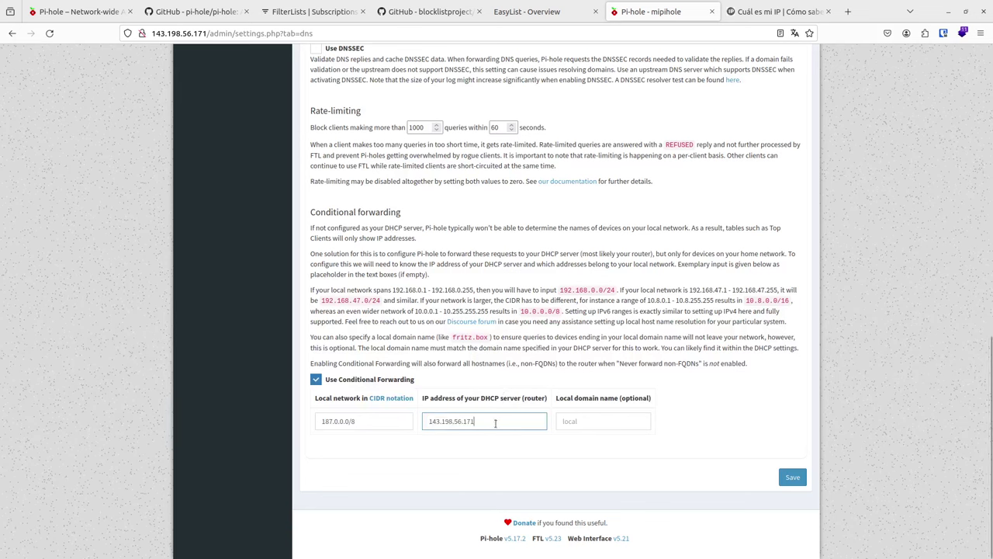
{"action": "left_click_drag", "start_coordinate": [483, 424], "coordinate": [364, 421]}
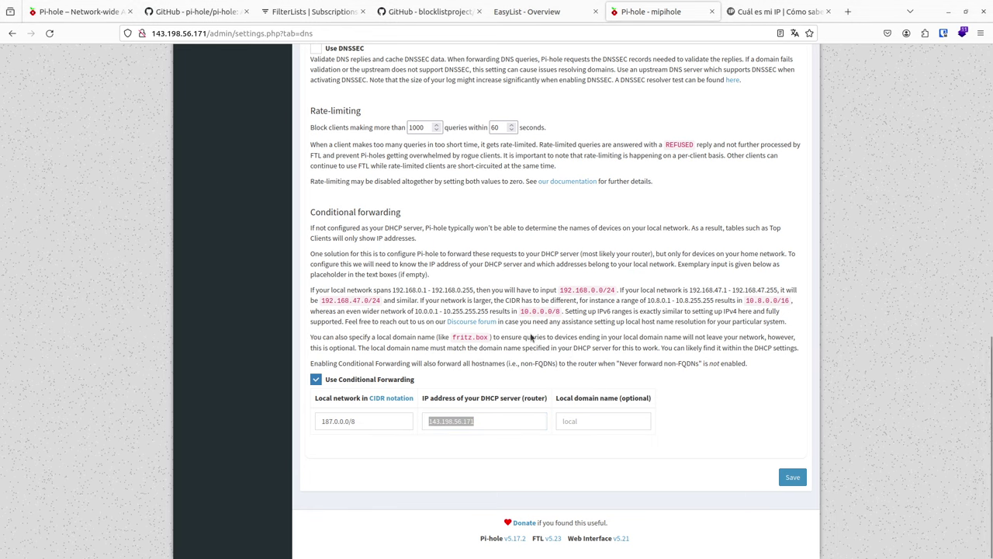
Step: Uncomment the nameserver 143.198.56.171 line in /etc/resolv.conf with nano and save it
{"action": "key", "text": "alt+Tab"}
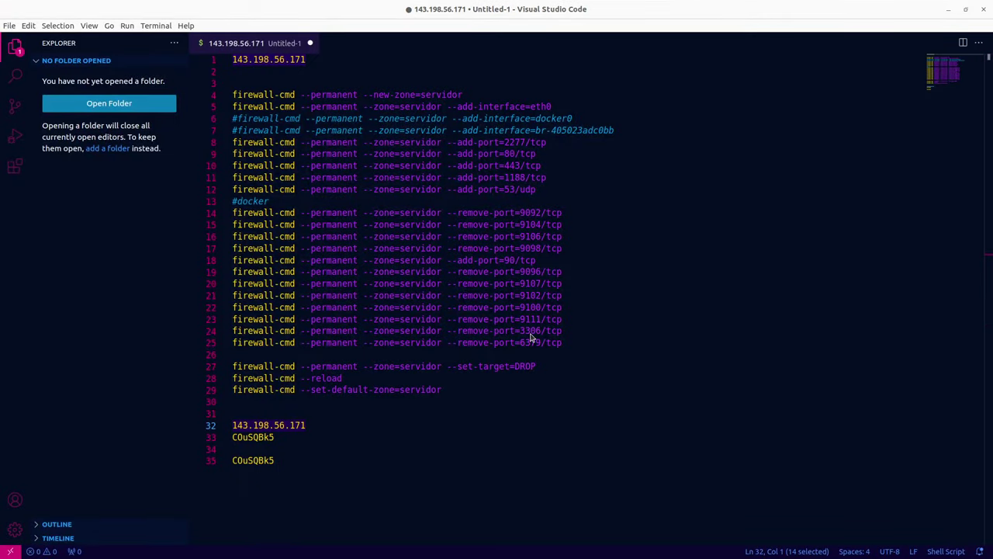
{"action": "key", "text": "alt+Tab"}
{"action": "key", "text": "alt+Tab"}
{"action": "key", "text": "Up"}
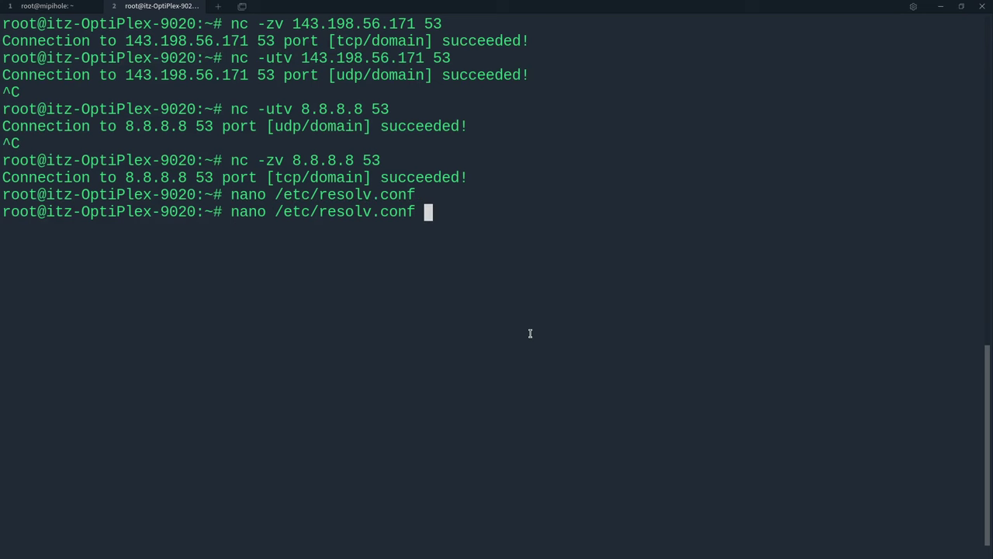
{"action": "key", "text": "Return"}
{"action": "key", "text": "Down"}
{"action": "key", "text": "Down"}
{"action": "key", "text": "Down"}
{"action": "key", "text": "Down"}
{"action": "key", "text": "Down"}
{"action": "key", "text": "Down"}
{"action": "key", "text": "Down"}
{"action": "key", "text": "Down"}
{"action": "key", "text": "Down"}
{"action": "key", "text": "Down"}
{"action": "key", "text": "Down"}
{"action": "key", "text": "Down"}
{"action": "key", "text": "Down"}
{"action": "key", "text": "Down"}
{"action": "key", "text": "Down"}
{"action": "key", "text": "Down"}
{"action": "key", "text": "Down"}
{"action": "key", "text": "Down"}
{"action": "key", "text": "Down"}
{"action": "key", "text": "Down"}
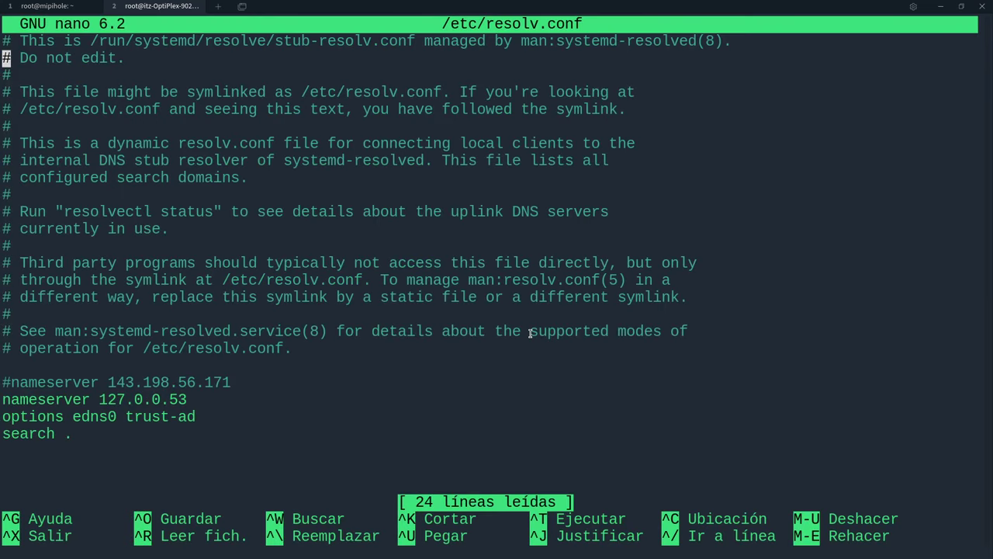
{"action": "key", "text": "Delete"}
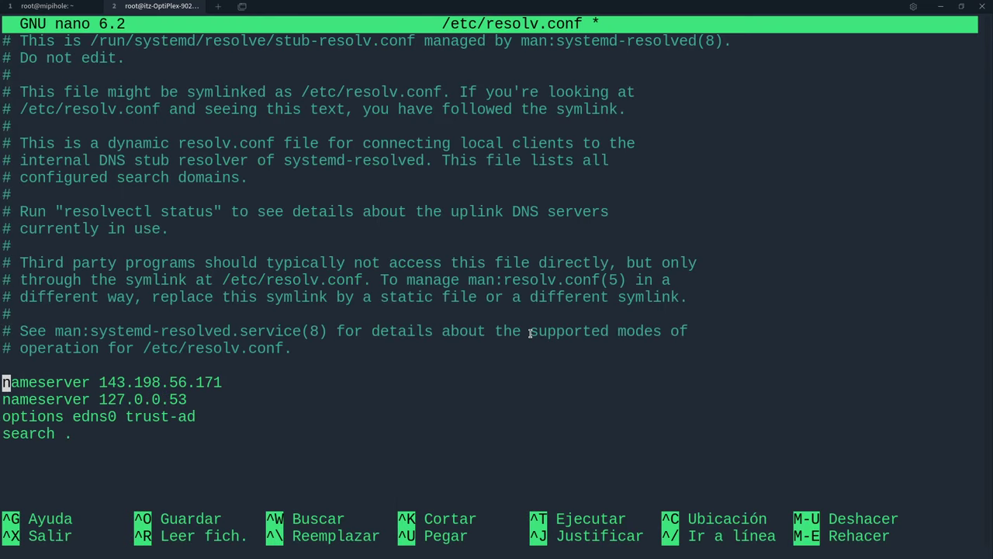
{"action": "key", "text": "ctrl+o"}
{"action": "key", "text": "Return"}
{"action": "key", "text": "ctrl+x"}
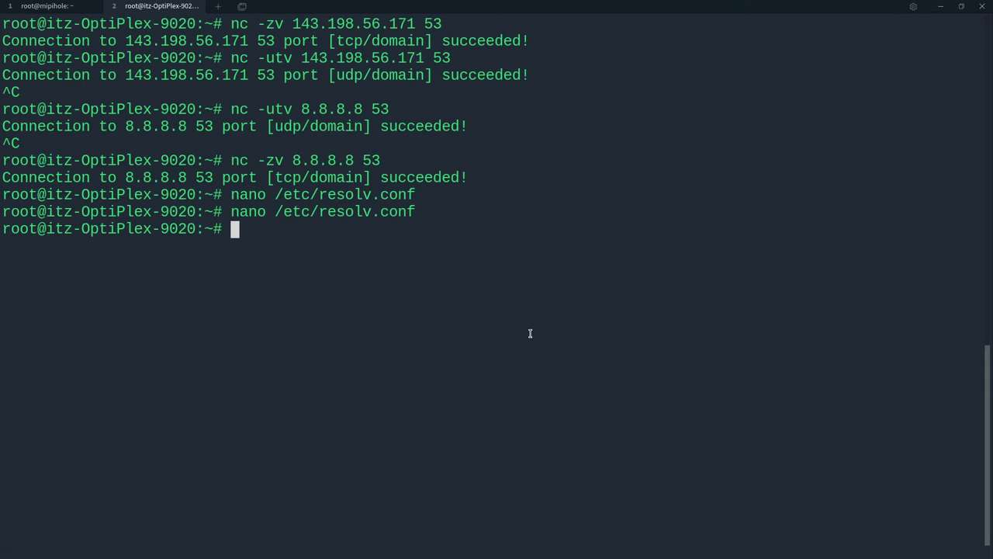
Step: Rerun nslookup google.com from history, then go back to the Pi-hole page
{"action": "key", "text": "Up"}
{"action": "key", "text": "Up"}
{"action": "key", "text": "Up"}
{"action": "key", "text": "Up"}
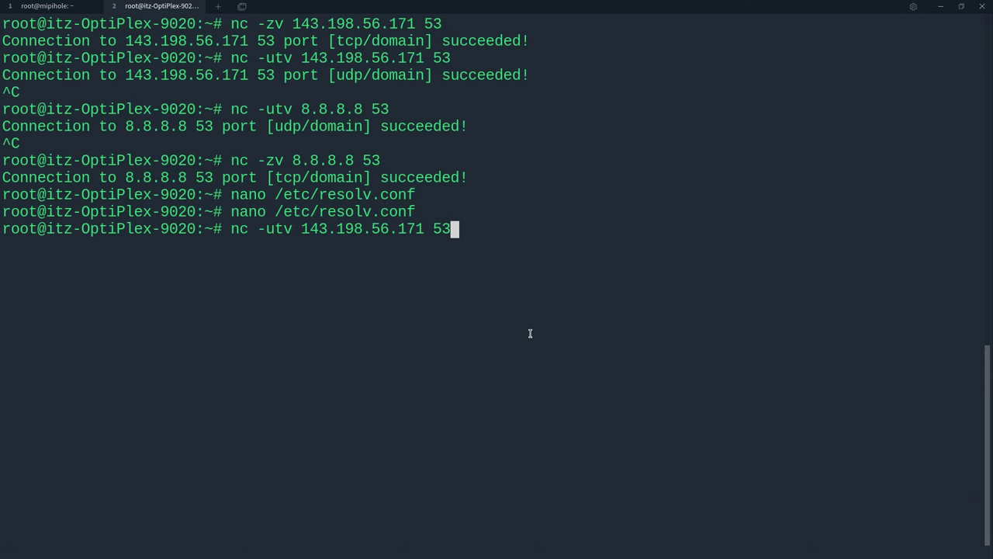
{"action": "key", "text": "Up"}
{"action": "key", "text": "Up"}
{"action": "key", "text": "Return"}
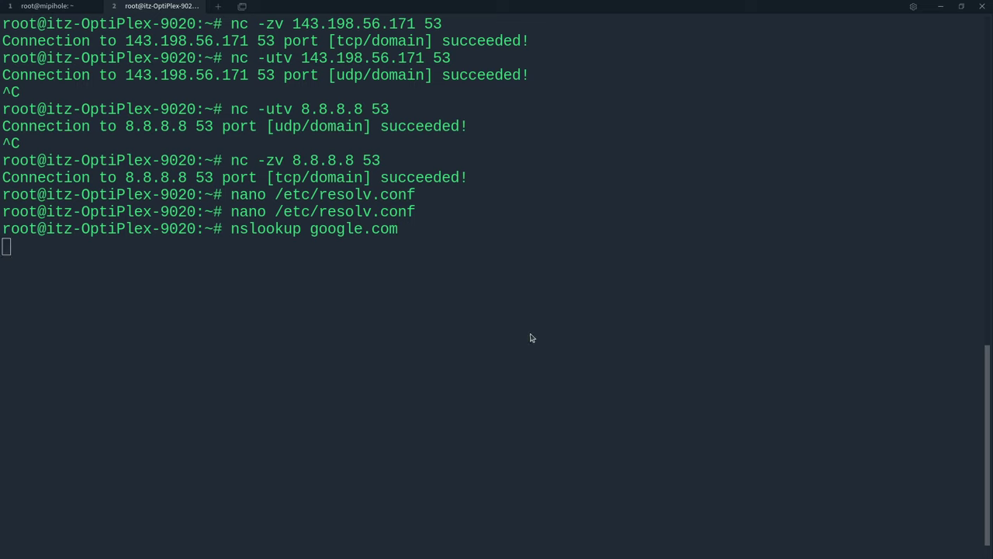
{"action": "key", "text": "alt+Tab"}
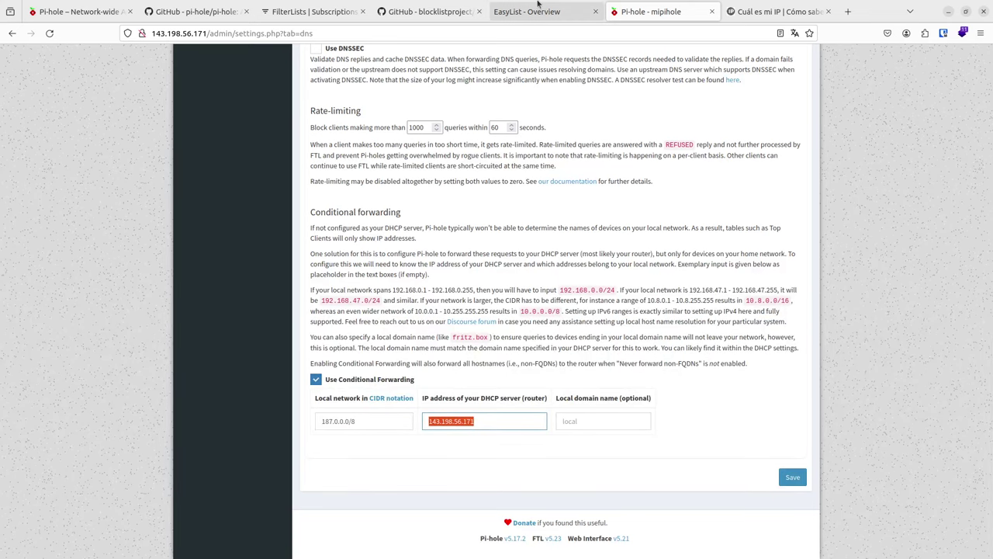
Step: In Settings > DNS, select 'Permit all origins' under Interface settings and save
{"action": "scroll", "coordinate": [275, 106], "scroll_direction": "up", "scroll_amount": 15}
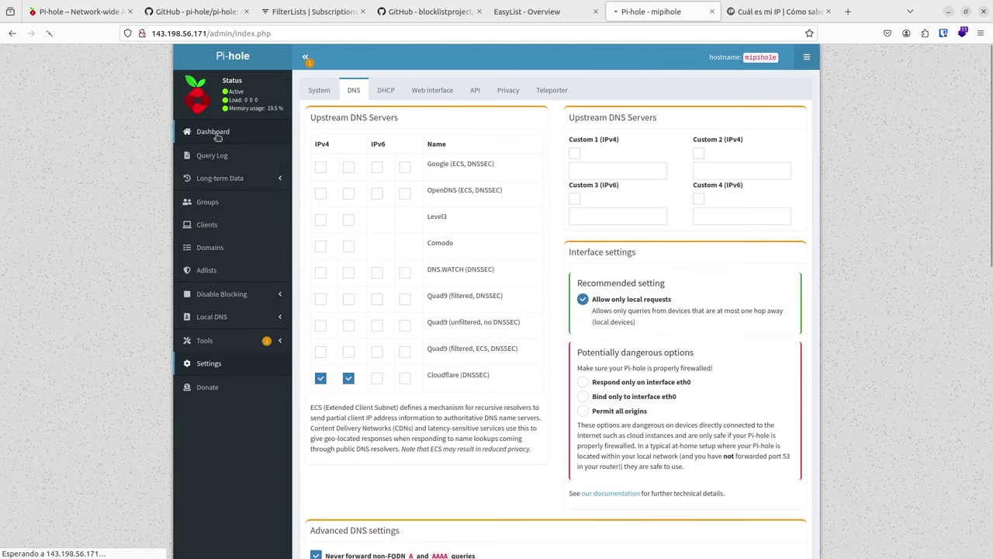
{"action": "left_click", "coordinate": [211, 131]}
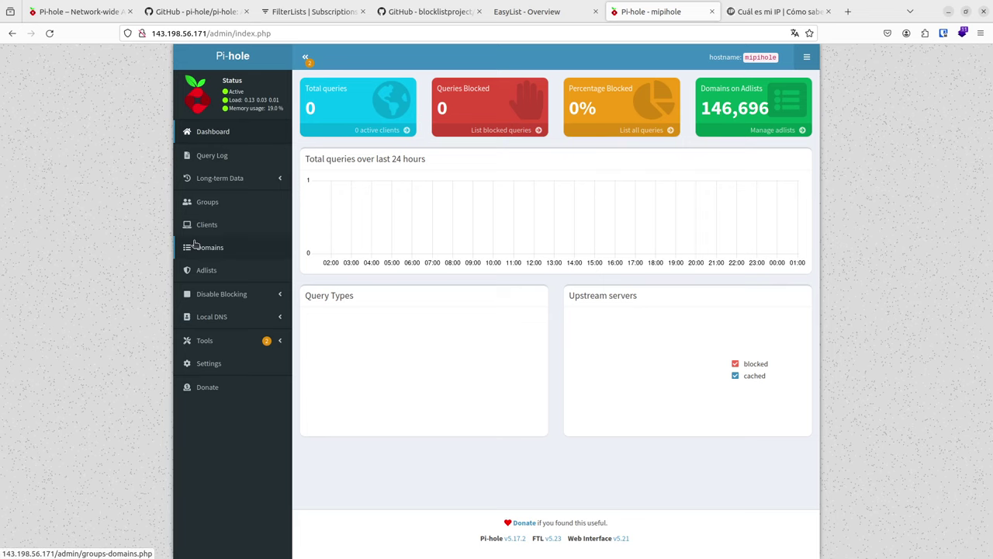
{"action": "left_click", "coordinate": [208, 363]}
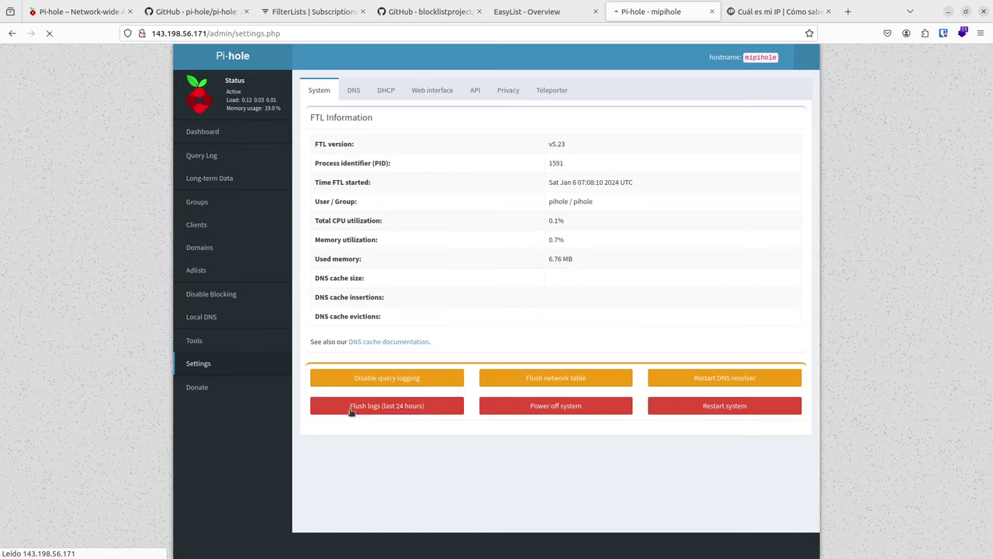
{"action": "left_click", "coordinate": [356, 90]}
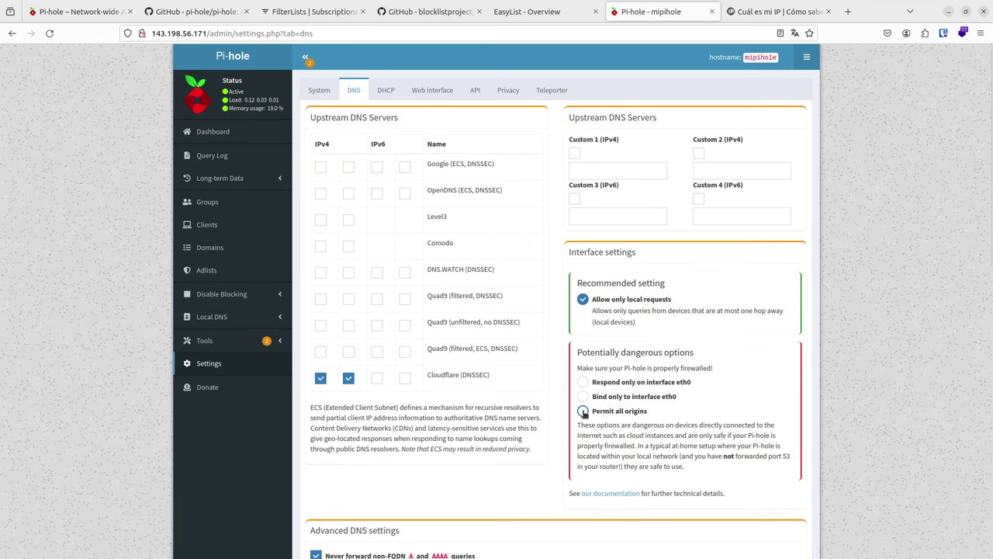
{"action": "left_click", "coordinate": [582, 412]}
{"action": "scroll", "coordinate": [578, 403], "scroll_direction": "down", "scroll_amount": 2}
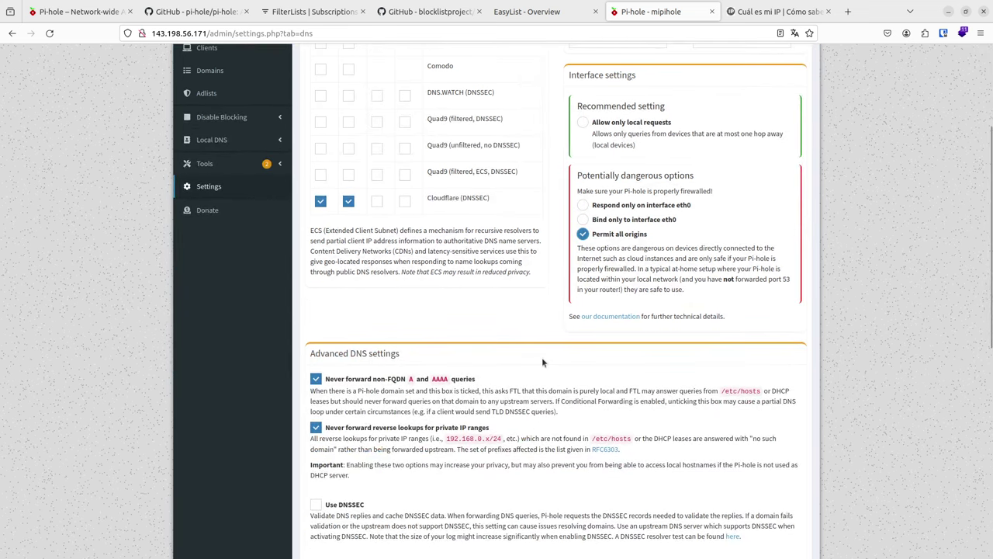
{"action": "scroll", "coordinate": [542, 360], "scroll_direction": "up", "scroll_amount": 2}
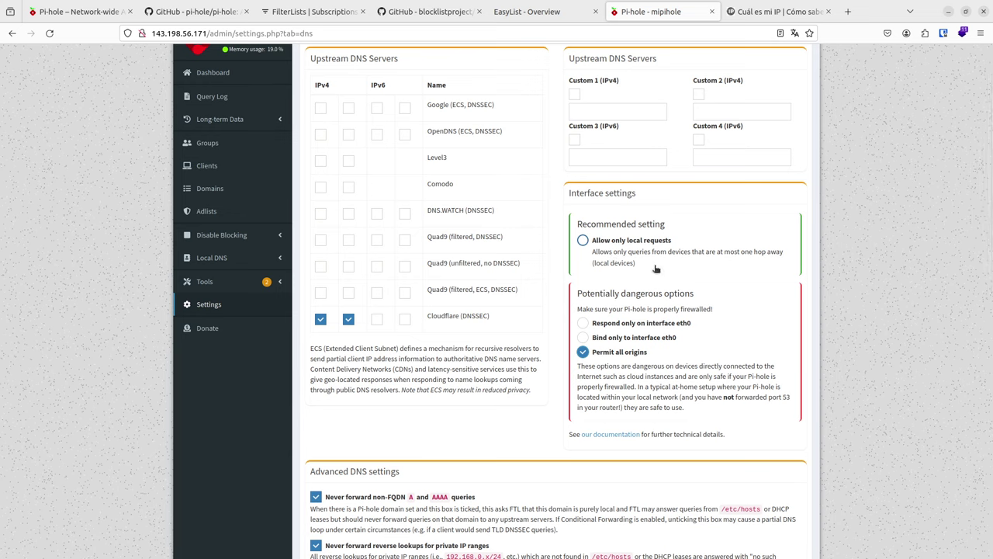
{"action": "scroll", "coordinate": [537, 342], "scroll_direction": "down", "scroll_amount": 8}
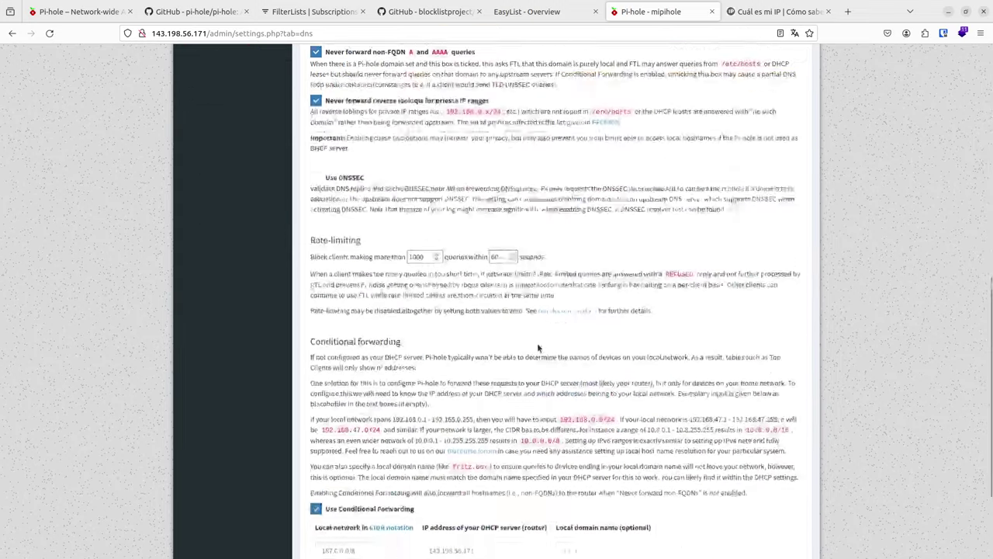
{"action": "scroll", "coordinate": [428, 305], "scroll_direction": "up", "scroll_amount": 9}
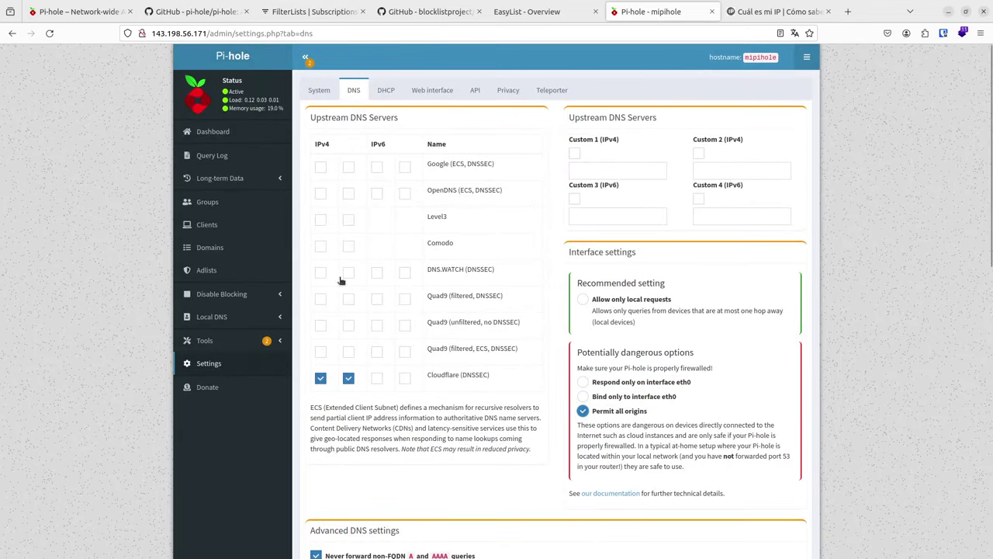
{"action": "scroll", "coordinate": [344, 277], "scroll_direction": "down", "scroll_amount": 15}
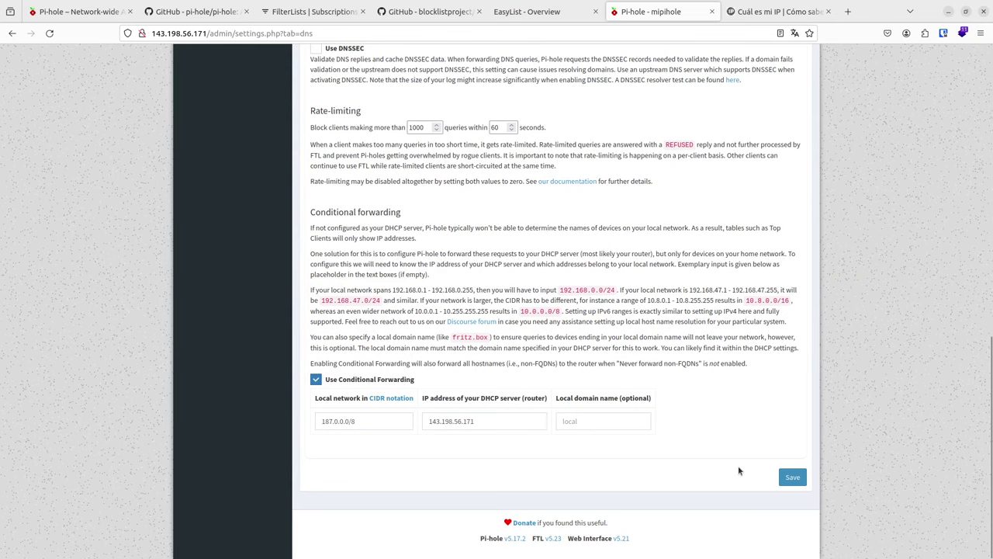
{"action": "left_click", "coordinate": [792, 476]}
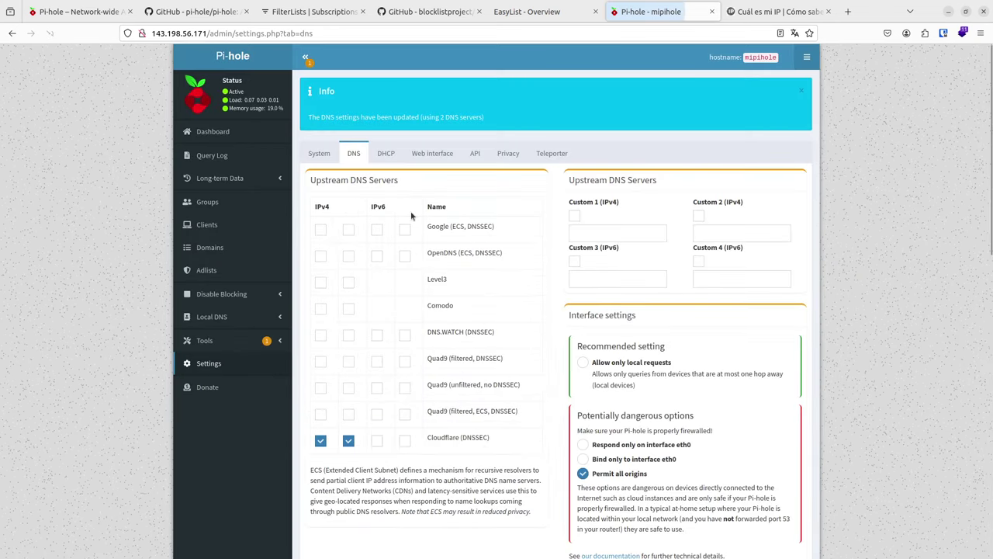
Step: Open the Pi-hole dashboard and rerun nslookup google.com in the terminal
{"action": "left_click", "coordinate": [219, 134]}
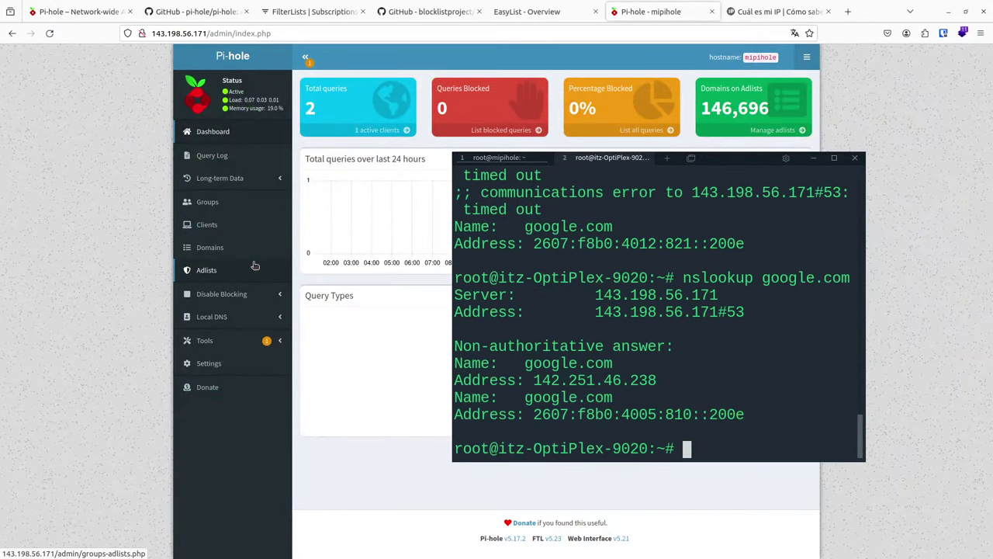
{"action": "key", "text": "ctrl+l"}
{"action": "key", "text": "Up"}
{"action": "key", "text": "Return"}
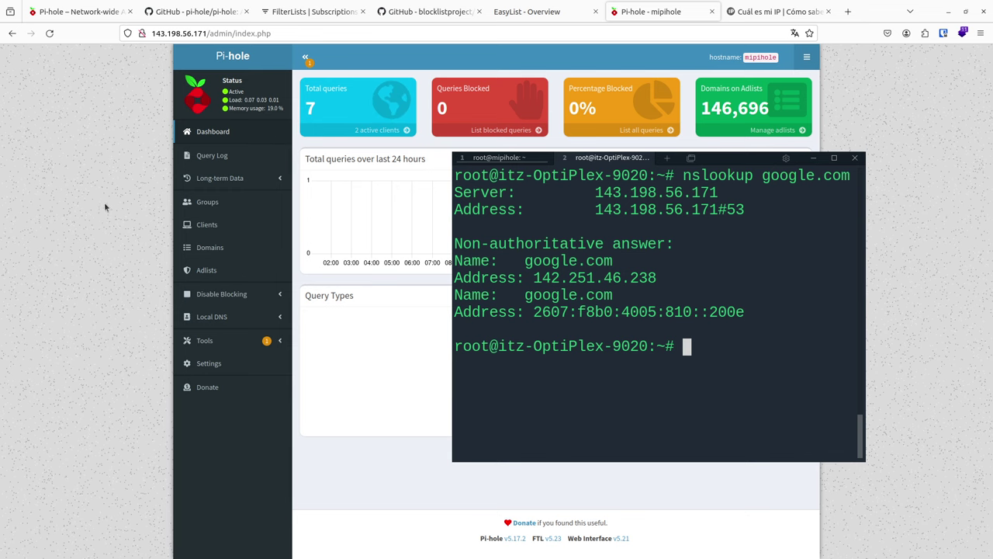
Step: Refresh the dashboard, compare the top client with the public IP page, then reopen Settings > DNS
{"action": "left_click", "coordinate": [281, 139]}
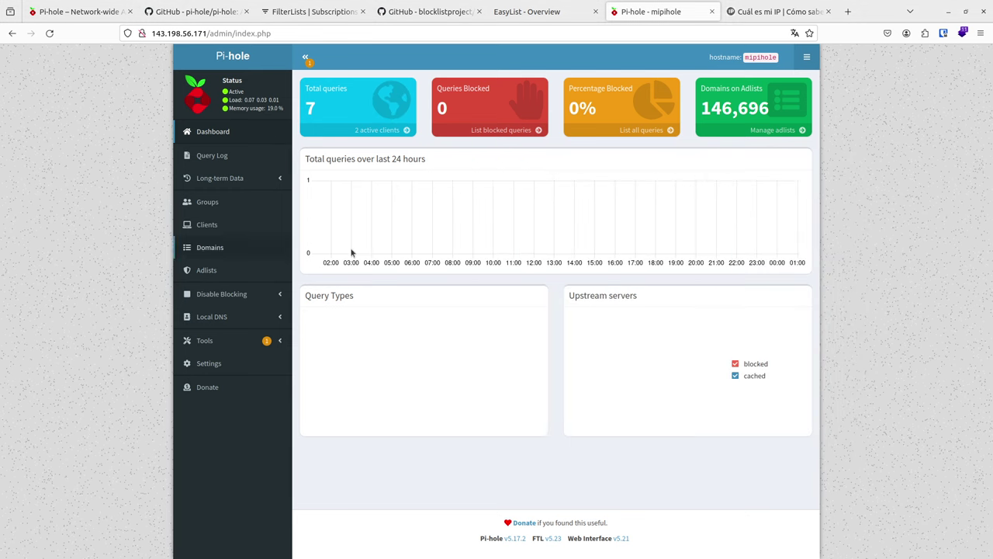
{"action": "left_click", "coordinate": [226, 137]}
{"action": "scroll", "coordinate": [437, 362], "scroll_direction": "down", "scroll_amount": 5}
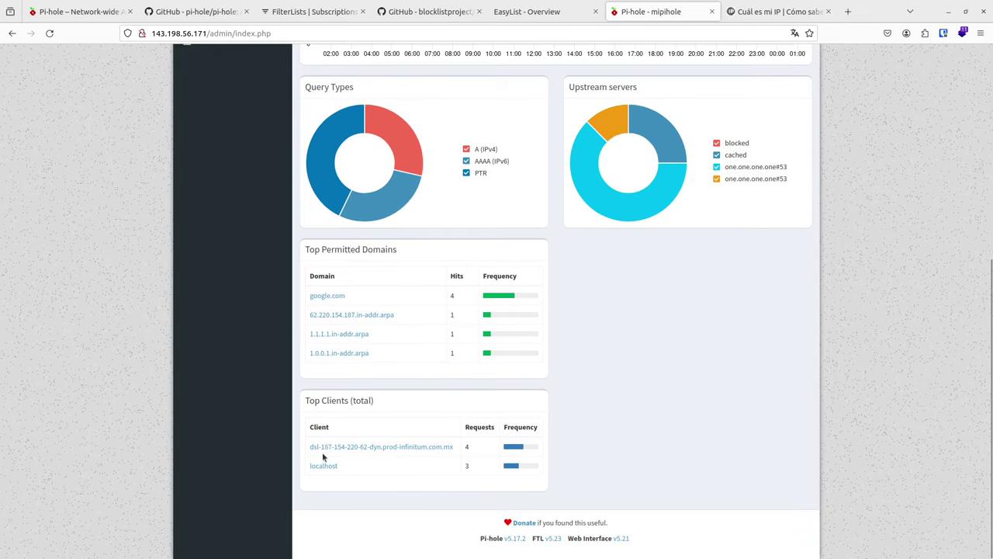
{"action": "left_click_drag", "start_coordinate": [456, 447], "coordinate": [332, 450]}
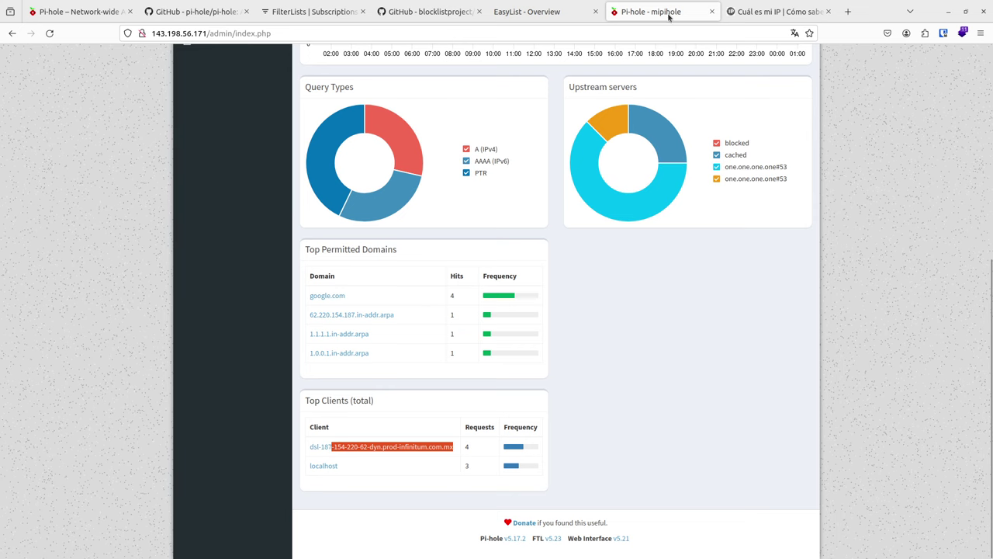
{"action": "left_click", "coordinate": [754, 9]}
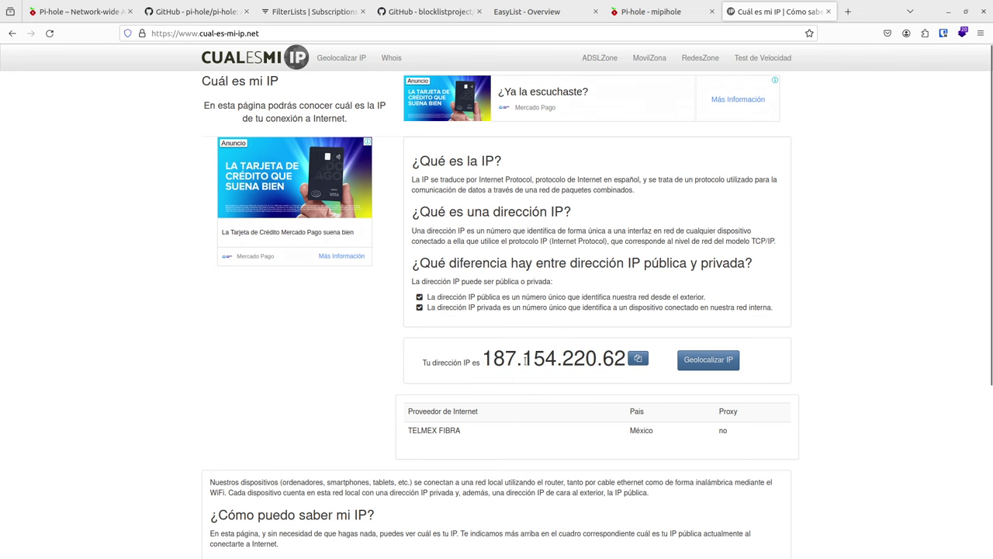
{"action": "left_click", "coordinate": [655, 11]}
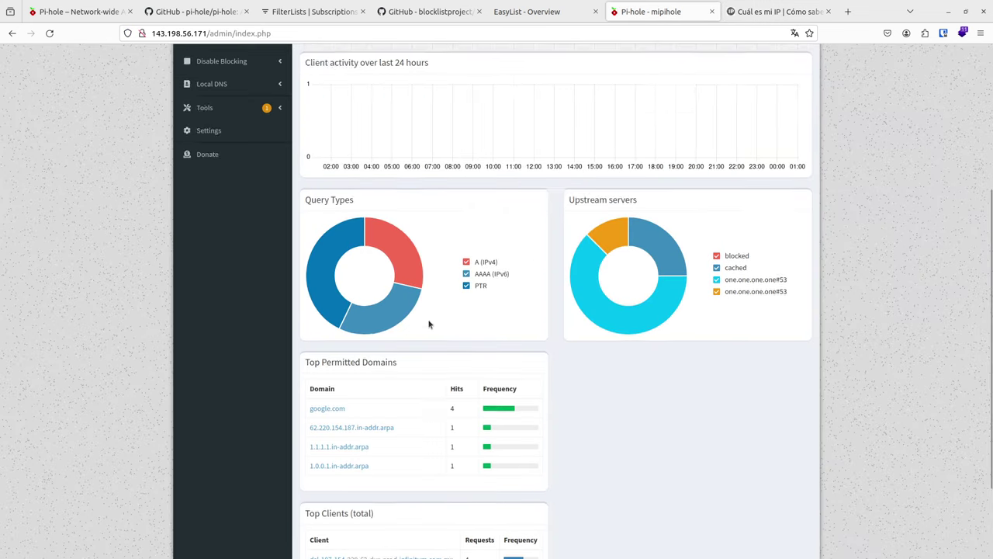
{"action": "scroll", "coordinate": [429, 324], "scroll_direction": "up", "scroll_amount": 3}
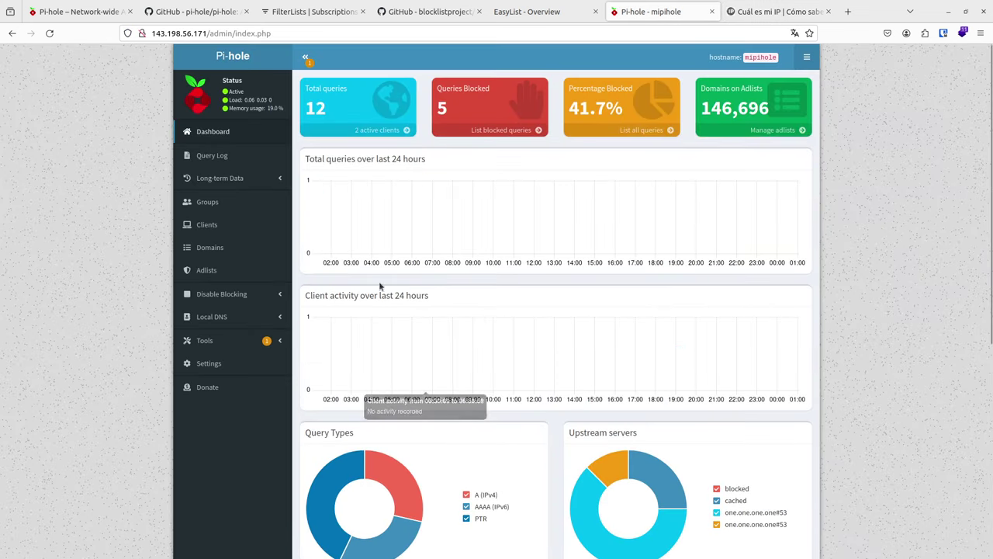
{"action": "left_click", "coordinate": [228, 370]}
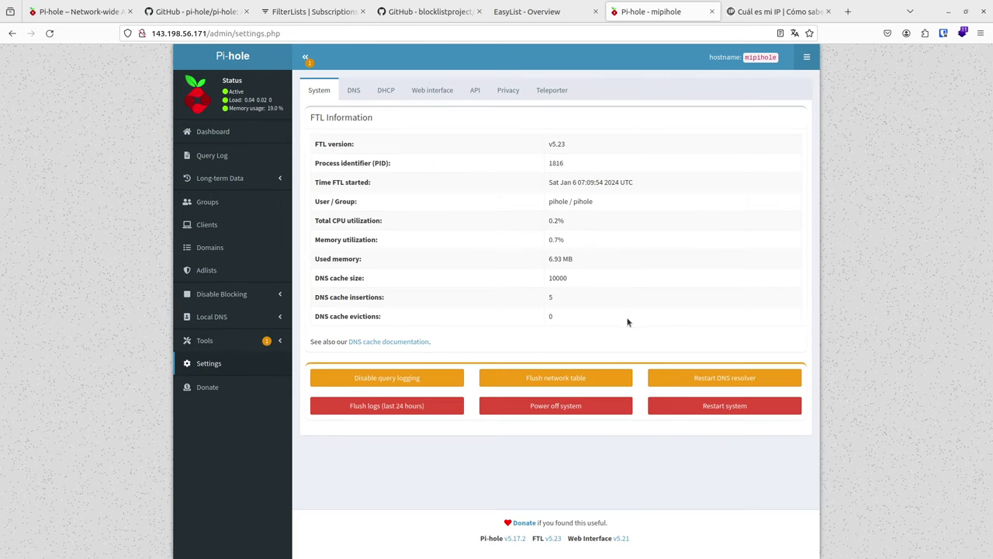
{"action": "left_click", "coordinate": [353, 91]}
Step: Untick 'Use Conditional Forwarding' in the Conditional forwarding section and save
{"action": "scroll", "coordinate": [613, 387], "scroll_direction": "down", "scroll_amount": 3}
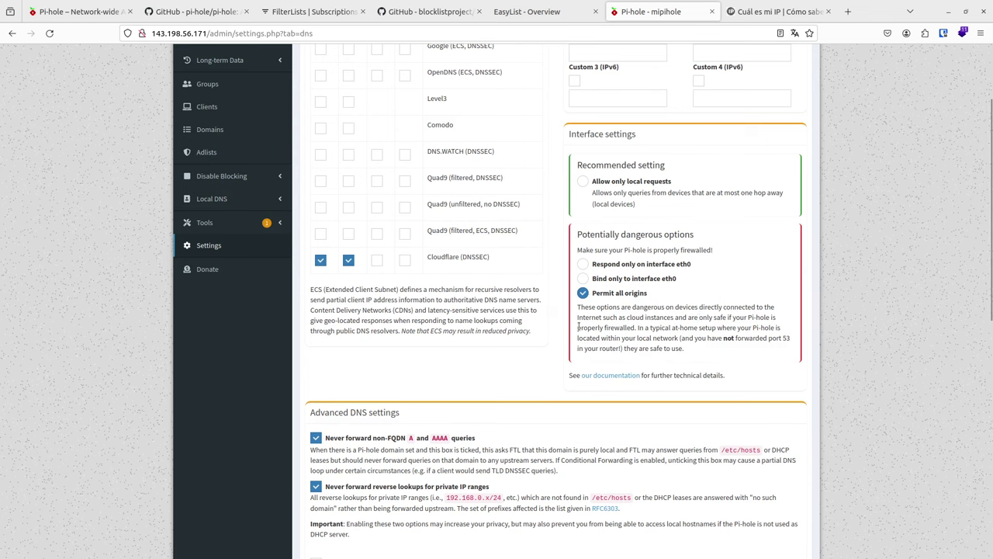
{"action": "scroll", "coordinate": [578, 327], "scroll_direction": "down", "scroll_amount": 10}
{"action": "left_click", "coordinate": [352, 381]}
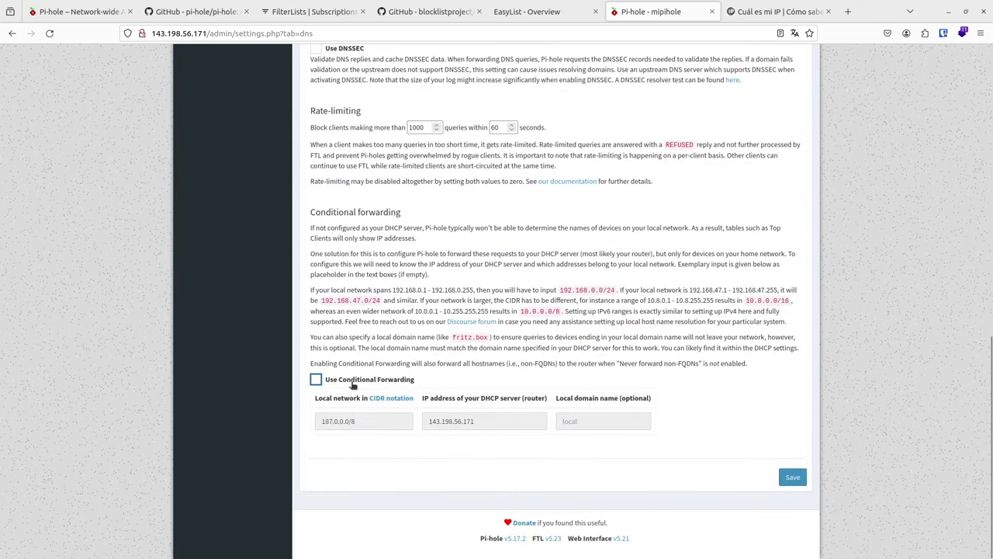
{"action": "left_click", "coordinate": [795, 476]}
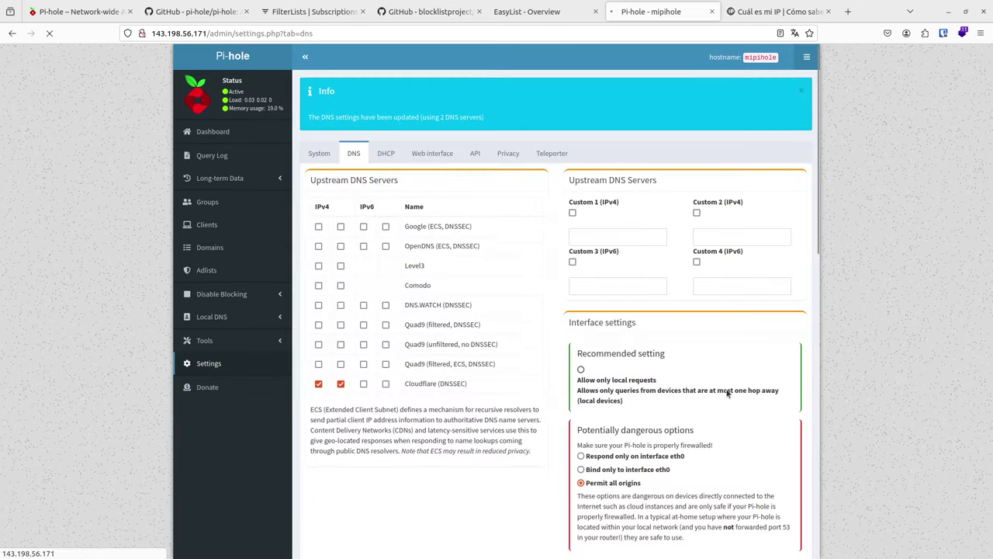
Step: Rerun the google.com lookup in the terminal, then clear and maximize the terminal window
{"action": "key", "text": "alt+Tab"}
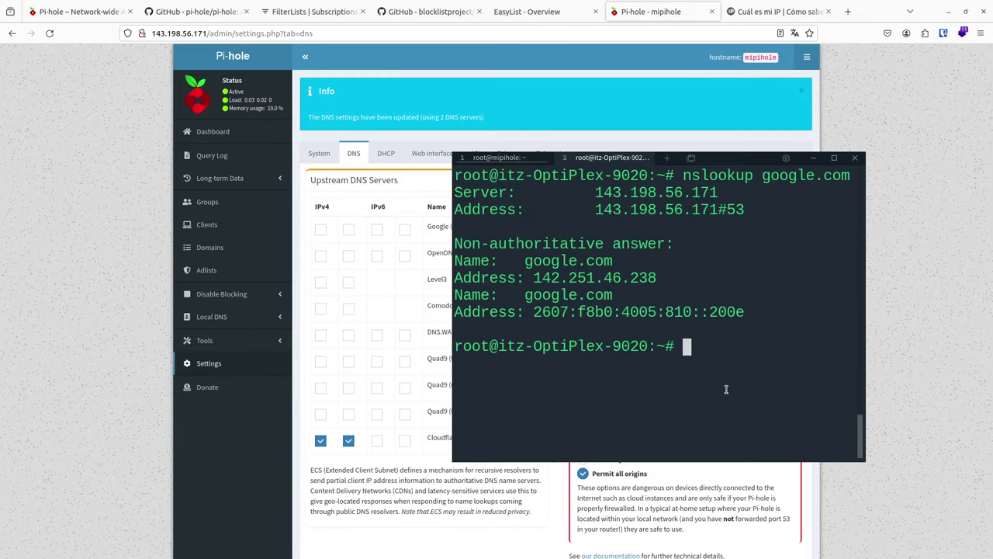
{"action": "key", "text": "Up"}
{"action": "key", "text": "Return"}
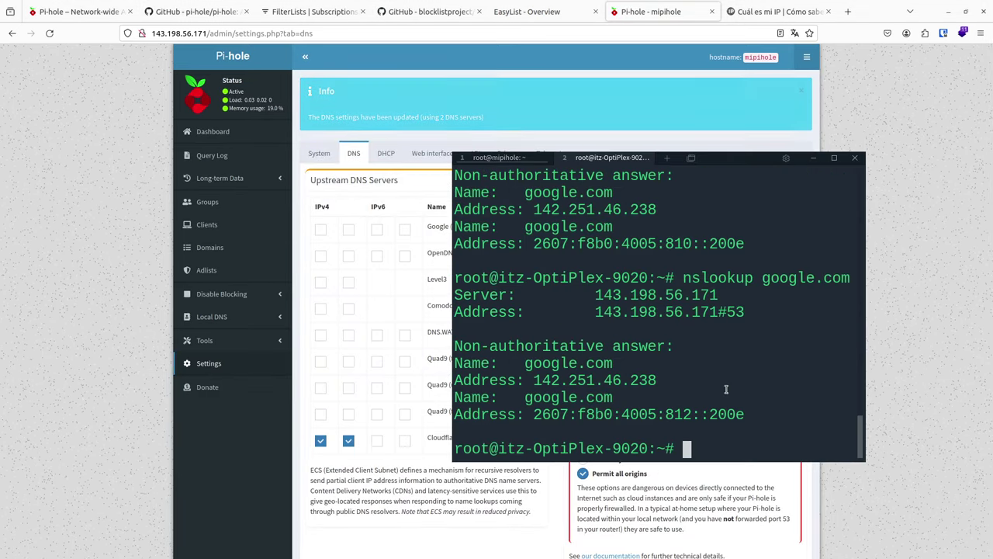
{"action": "key", "text": "ctrl+l"}
{"action": "key", "text": "ctrl+plus"}
{"action": "key", "text": "ctrl+plus"}
{"action": "key", "text": "ctrl+plus"}
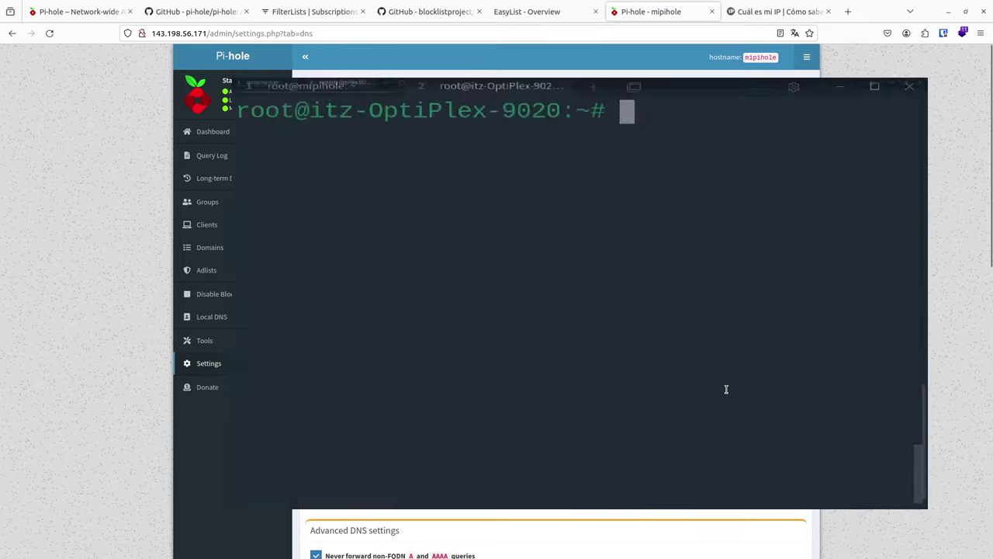
{"action": "key", "text": "ctrl+0"}
{"action": "key", "text": "super+Up"}
Step: Look up google.com in interactive nslookup and confirm server 143.198.56.171 answered
{"action": "key", "text": "Up"}
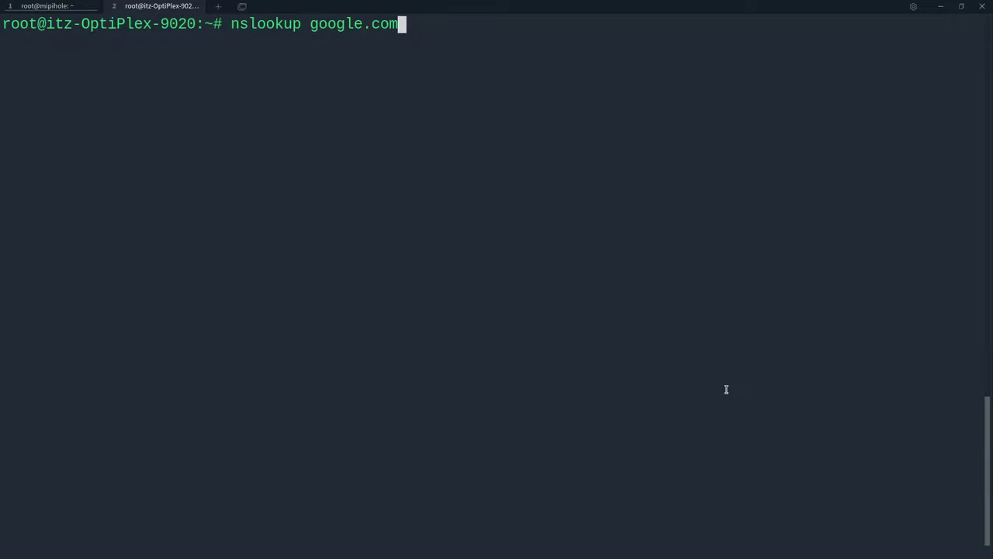
{"action": "key", "text": "BackSpace"}
{"action": "key", "text": "BackSpace"}
{"action": "key", "text": "BackSpace"}
{"action": "key", "text": "BackSpace"}
{"action": "key", "text": "BackSpace"}
{"action": "key", "text": "BackSpace"}
{"action": "key", "text": "BackSpace"}
{"action": "key", "text": "BackSpace"}
{"action": "key", "text": "BackSpace"}
{"action": "key", "text": "BackSpace"}
{"action": "key", "text": "BackSpace"}
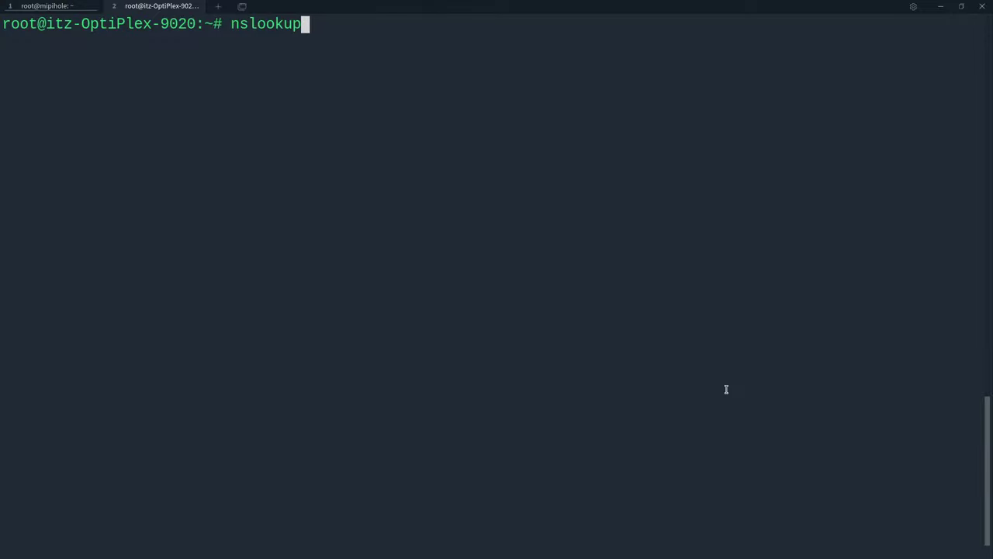
{"action": "key", "text": "Return"}
{"action": "type", "text": "google.com"}
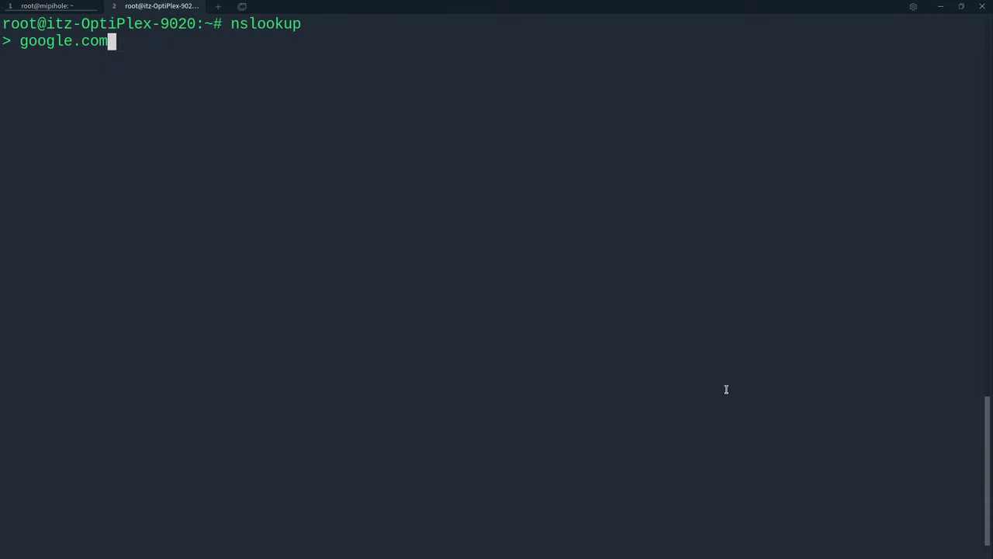
{"action": "key", "text": "Return"}
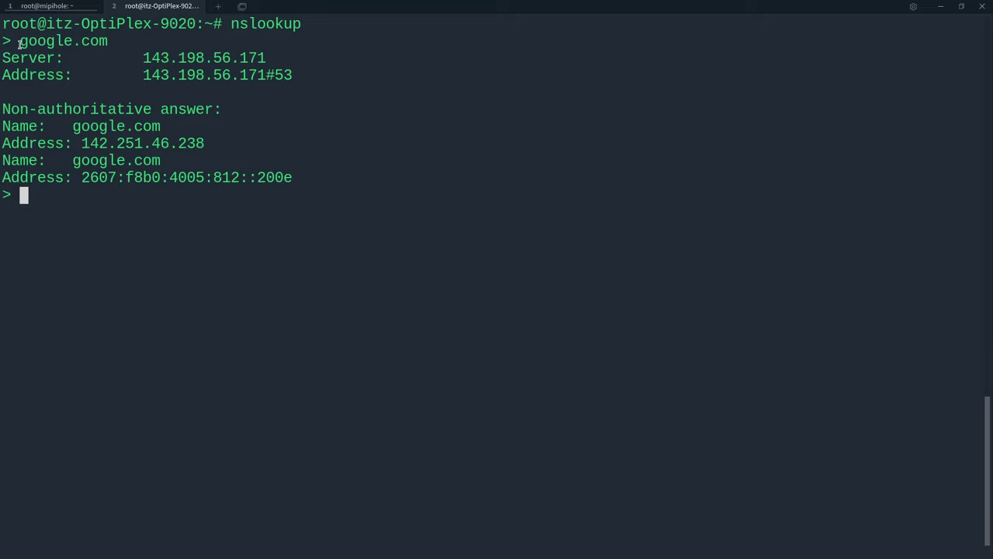
{"action": "left_click_drag", "start_coordinate": [20, 43], "coordinate": [264, 56]}
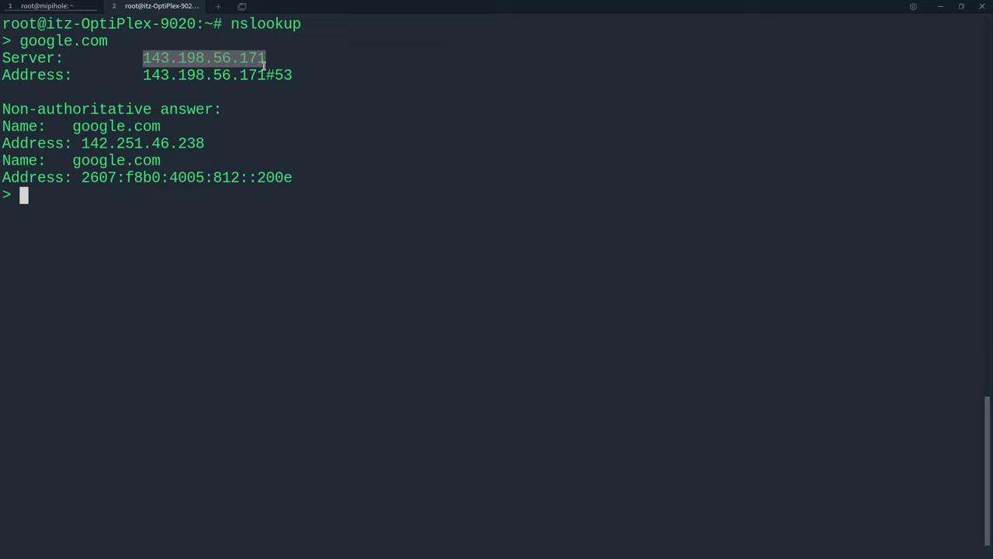
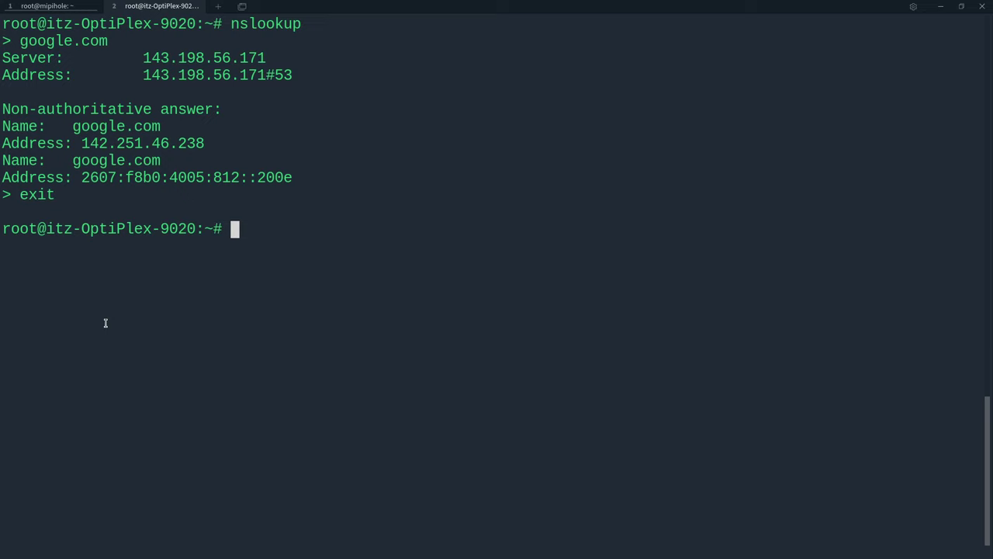
Step: Review the Pi-hole dashboard's list of blocked queries
{"action": "key", "text": "Up"}
{"action": "key", "text": "Up"}
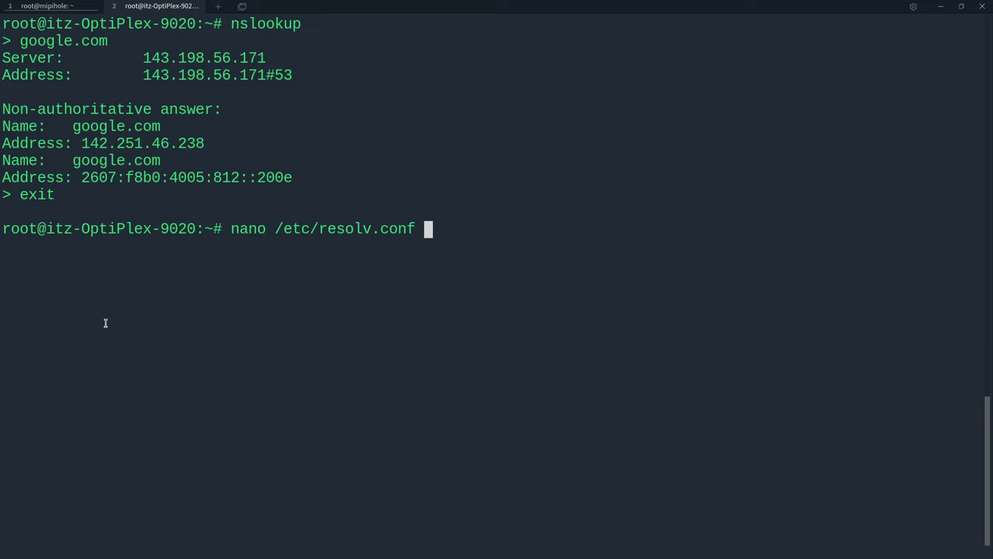
{"action": "key", "text": "alt+Tab"}
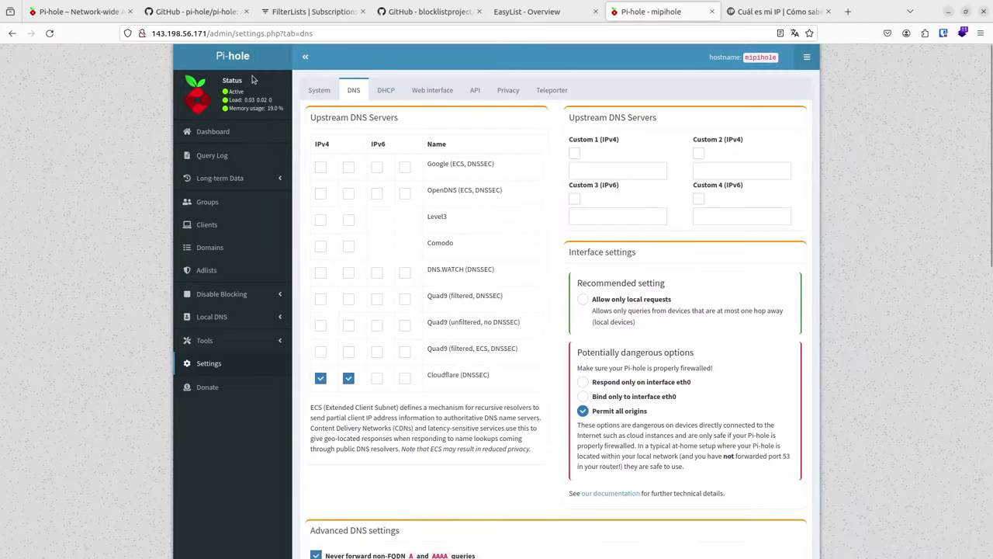
{"action": "left_click", "coordinate": [200, 130]}
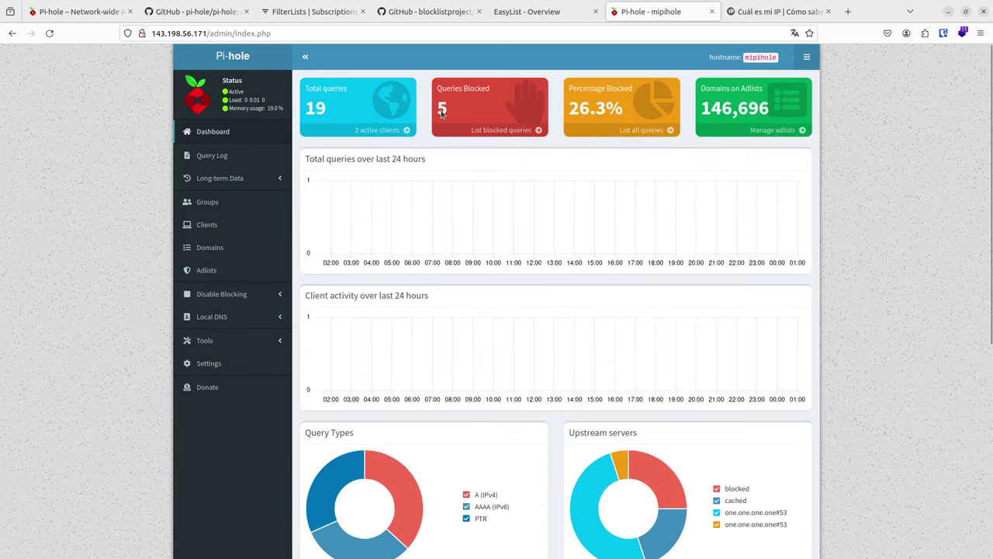
{"action": "left_click", "coordinate": [490, 129]}
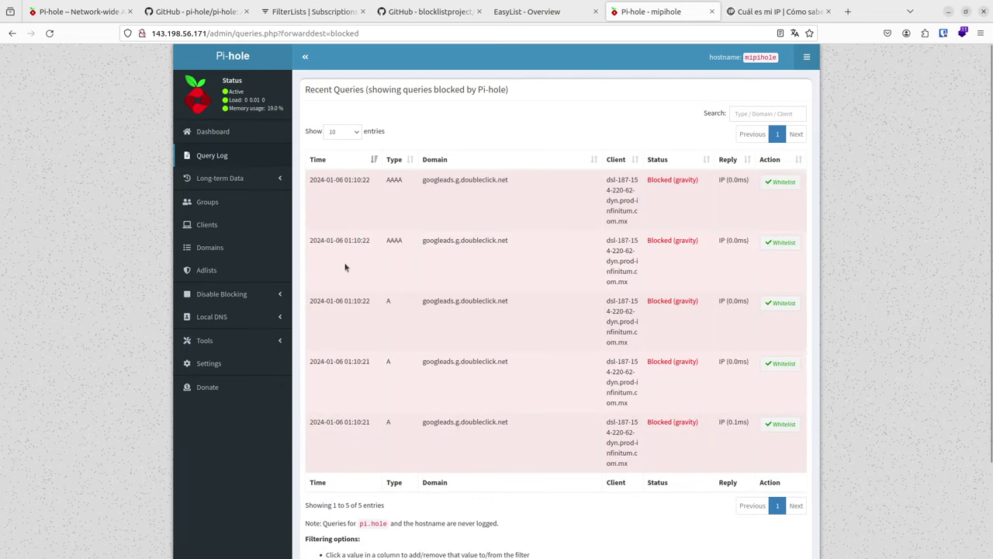
{"action": "key", "text": "alt+Tab"}
Step: Add # before the 143.198.56.171 nameserver line in /etc/resolv.conf and save it in nano
{"action": "key", "text": "Return"}
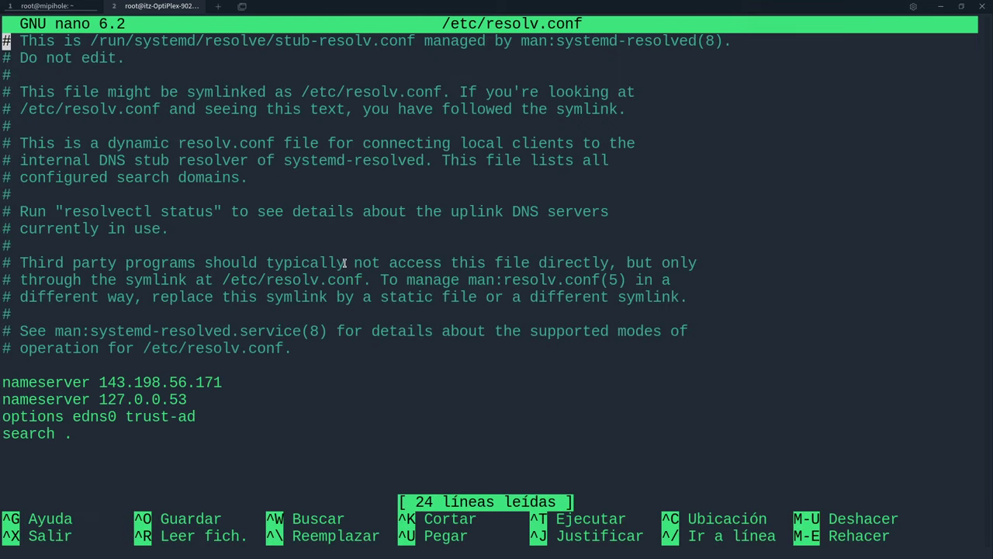
{"action": "key", "text": "Down"}
{"action": "key", "text": "Down"}
{"action": "key", "text": "Down"}
{"action": "key", "text": "Down"}
{"action": "key", "text": "Down"}
{"action": "key", "text": "Down"}
{"action": "key", "text": "Down"}
{"action": "key", "text": "Down"}
{"action": "key", "text": "Down"}
{"action": "key", "text": "Down"}
{"action": "key", "text": "Down"}
{"action": "key", "text": "Down"}
{"action": "key", "text": "Down"}
{"action": "key", "text": "Down"}
{"action": "key", "text": "Down"}
{"action": "key", "text": "Down"}
{"action": "key", "text": "Down"}
{"action": "key", "text": "Down"}
{"action": "key", "text": "Down"}
{"action": "key", "text": "Down"}
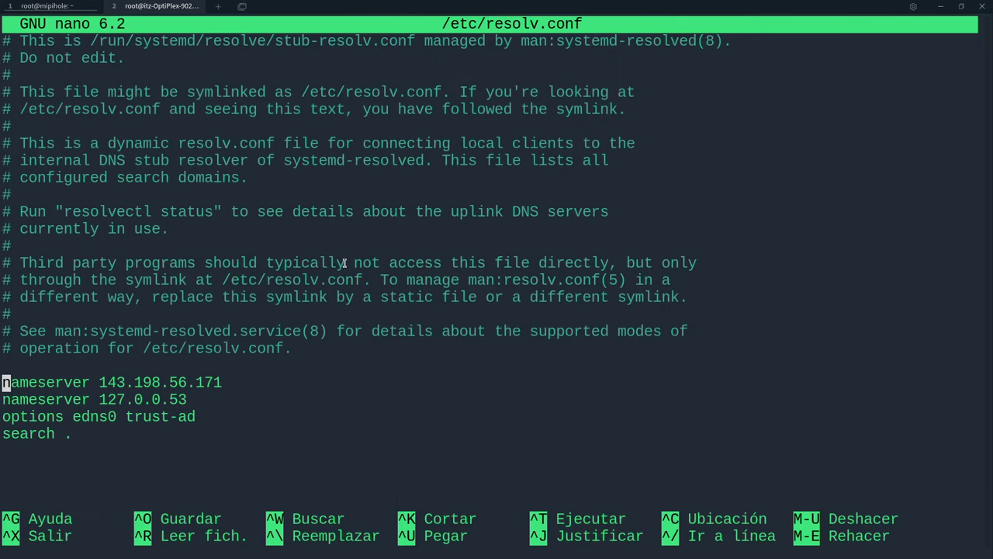
{"action": "type", "text": "#"}
{"action": "key", "text": "ctrl+x"}
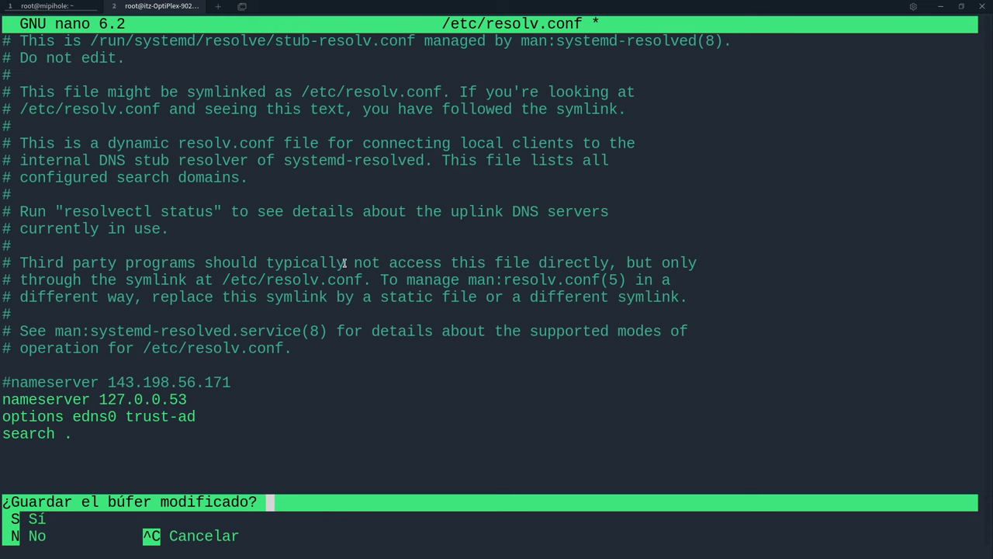
{"action": "key", "text": "s"}
{"action": "key", "text": "Return"}
{"action": "key", "text": "alt+Tab"}
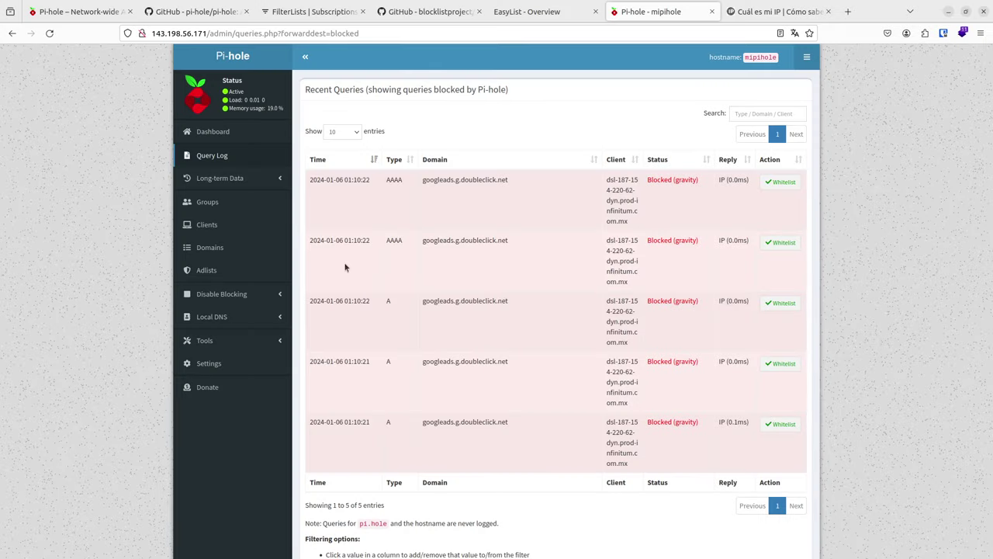
{"action": "key", "text": "super"}
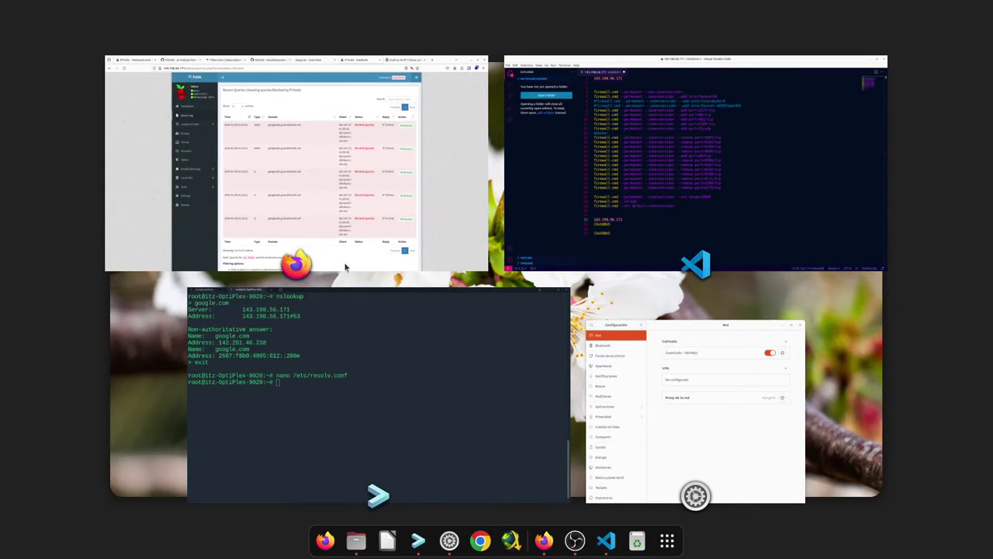
Step: Launch Chrome, search Google for speedtest and open Speedtest by Ookla in a maximized window
{"action": "left_click", "coordinate": [346, 268]}
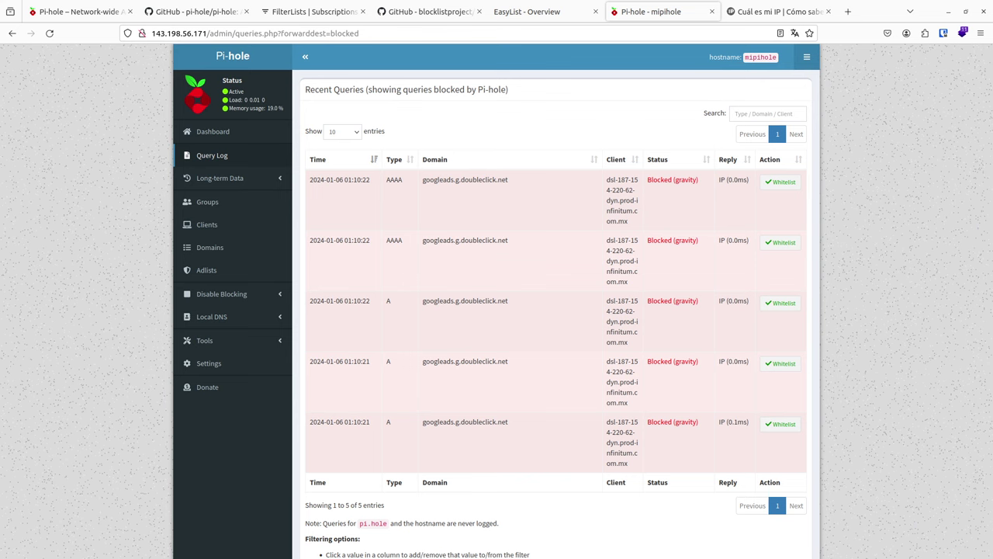
{"action": "left_click", "coordinate": [5, 255]}
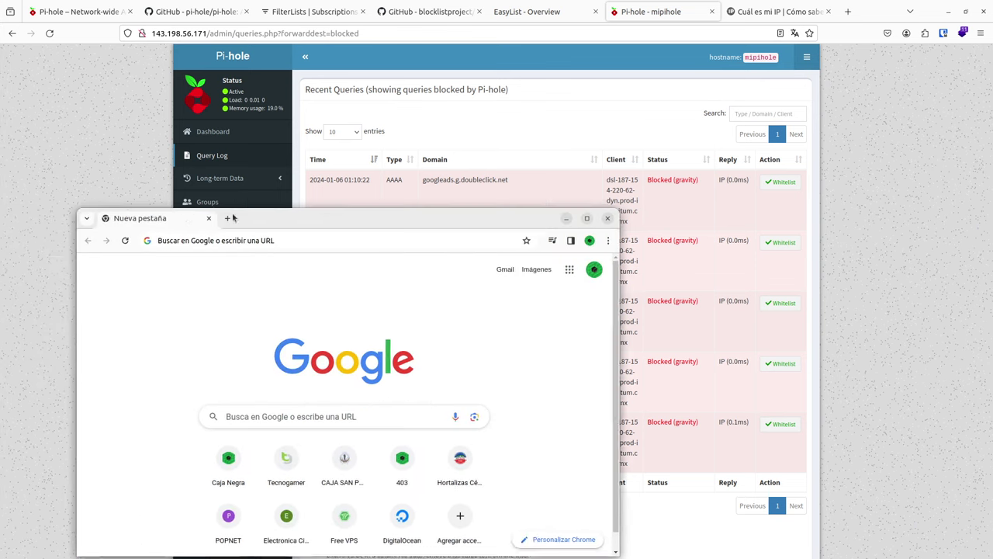
{"action": "left_click_drag", "start_coordinate": [233, 218], "coordinate": [554, 173]}
{"action": "left_click", "coordinate": [611, 195]}
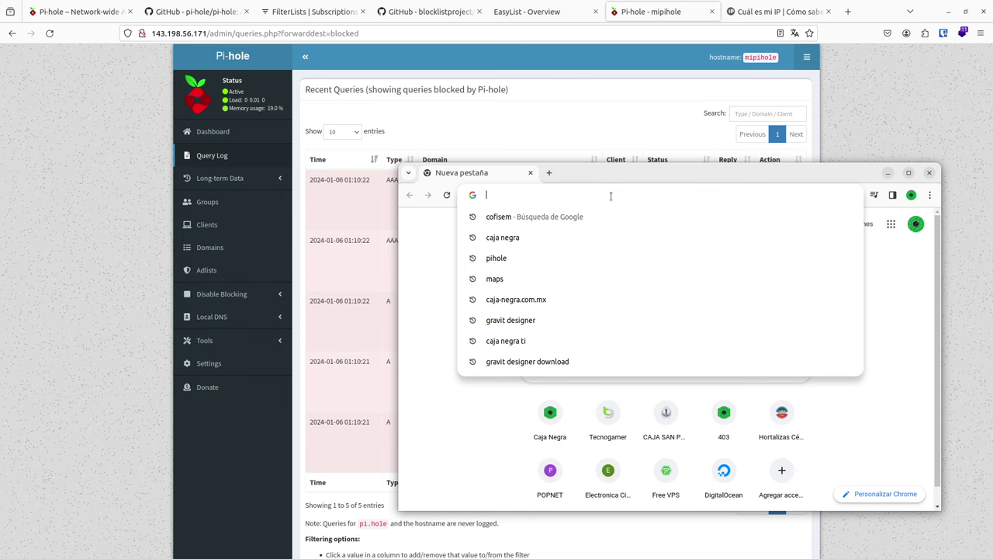
{"action": "type", "text": "spee"}
{"action": "key", "text": "Return"}
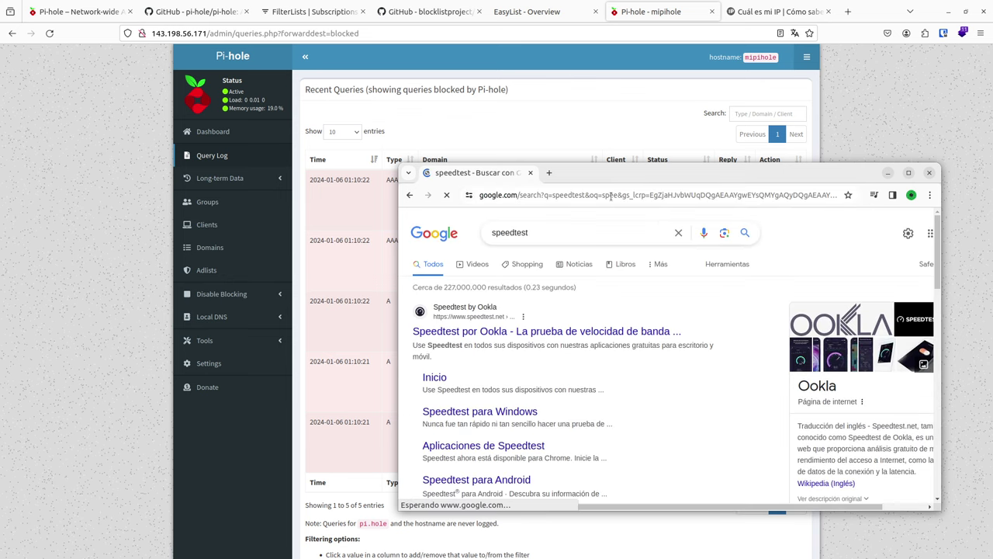
{"action": "left_click", "coordinate": [544, 332]}
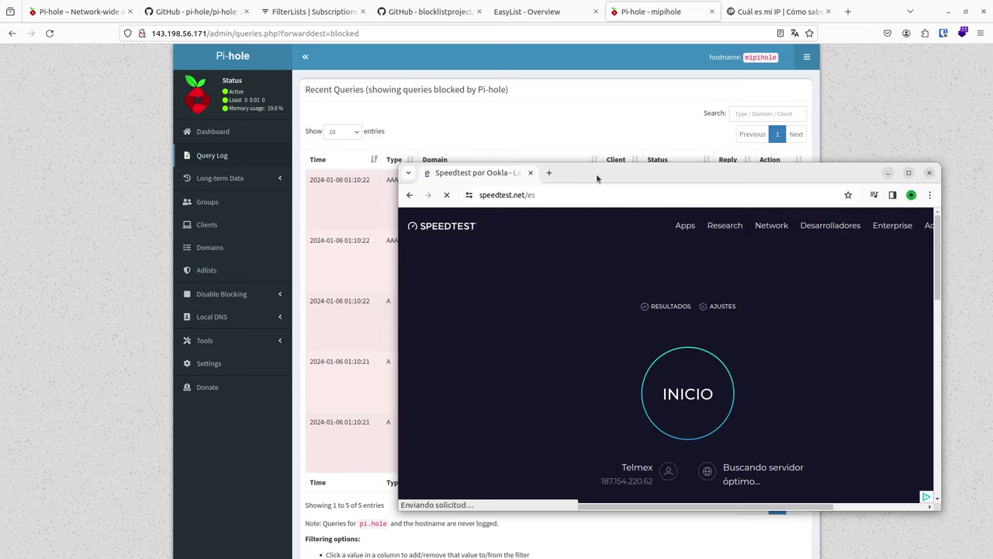
{"action": "double_click", "coordinate": [596, 178]}
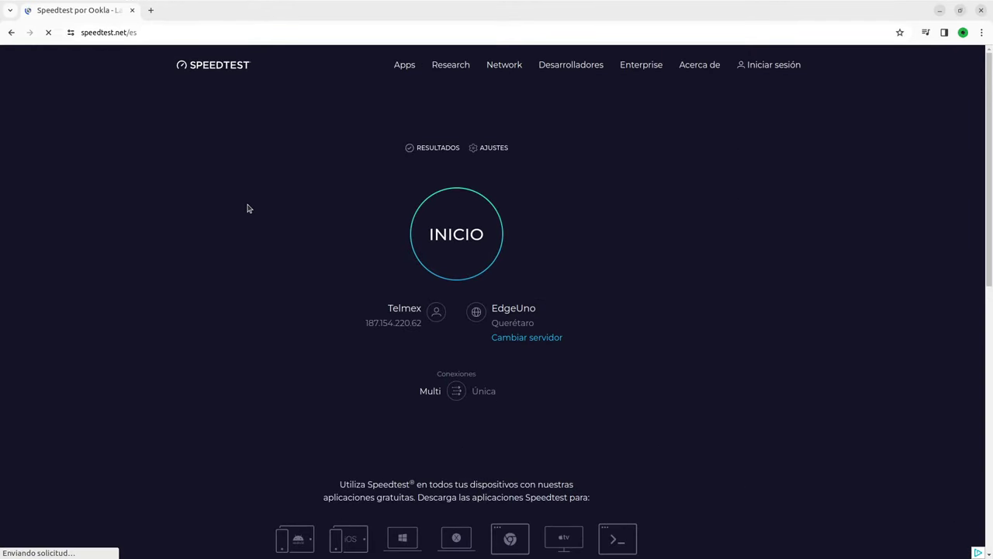
Step: Open speedtest.net/es from a Google 'speedtest' search in a new Incognito window
{"action": "key", "text": "ctrl+p"}
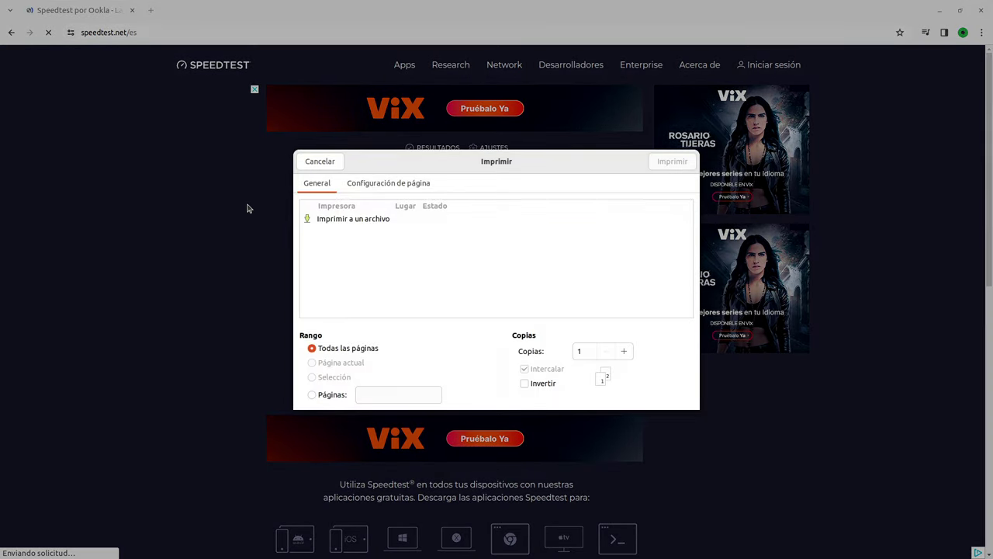
{"action": "key", "text": "Escape"}
{"action": "key", "text": "ctrl+shift+n"}
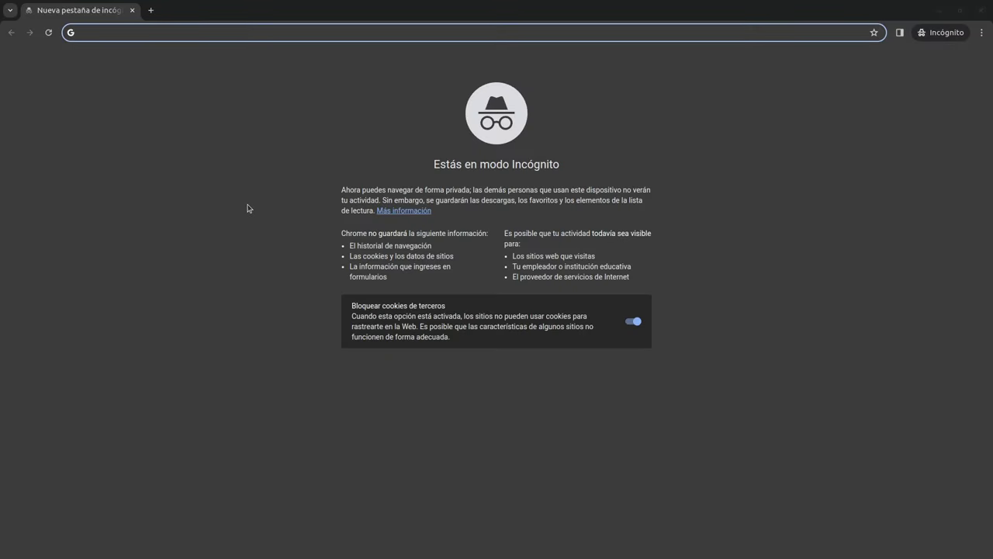
{"action": "type", "text": "spe"}
{"action": "key", "text": "BackSpace"}
{"action": "key", "text": "BackSpace"}
{"action": "key", "text": "BackSpace"}
{"action": "type", "text": "spee"}
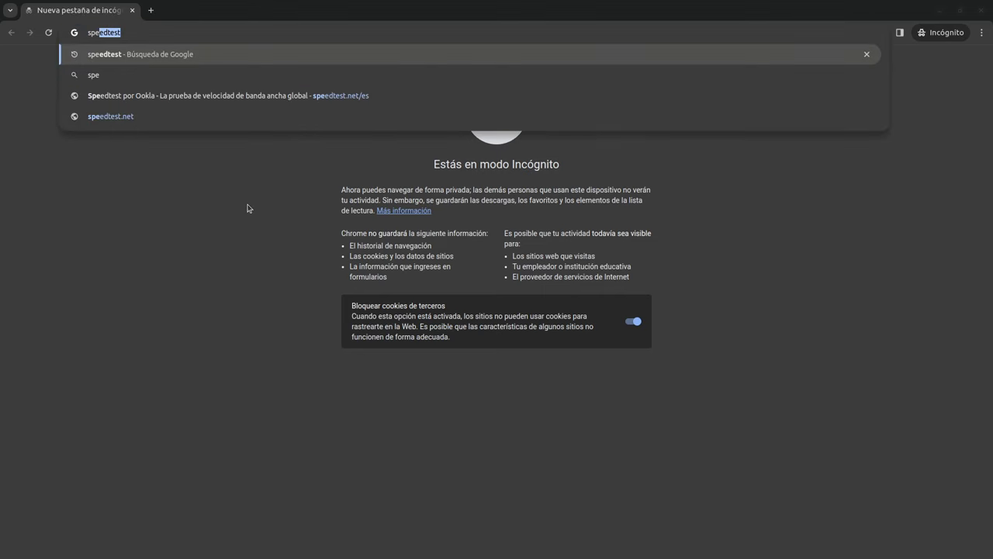
{"action": "key", "text": "Return"}
{"action": "key", "text": "ctrl+shift+w"}
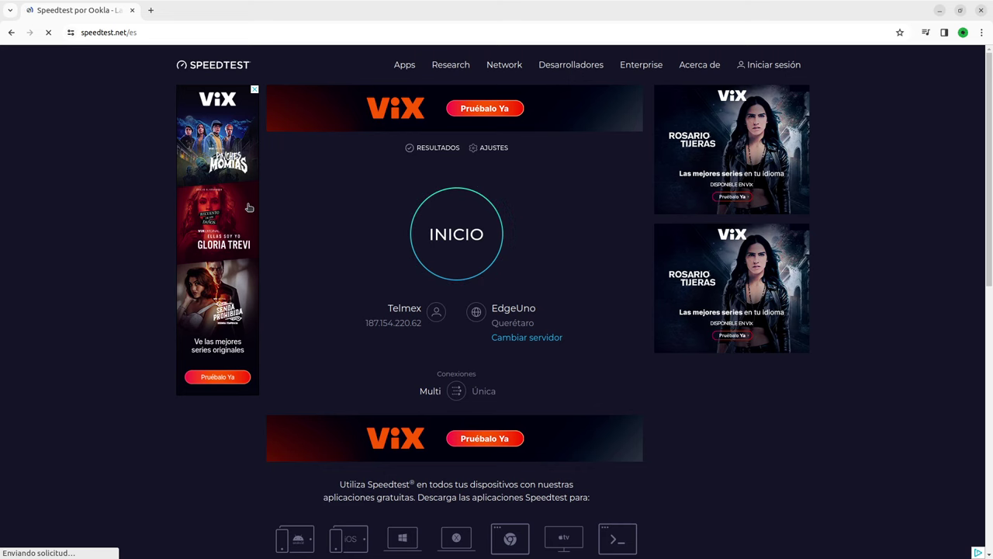
{"action": "key", "text": "alt+Tab"}
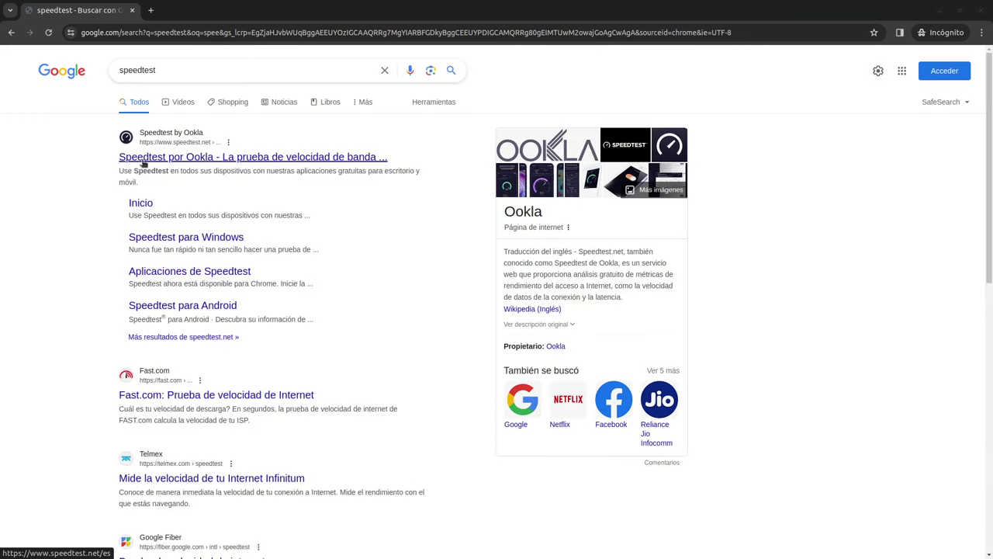
{"action": "left_click", "coordinate": [142, 159]}
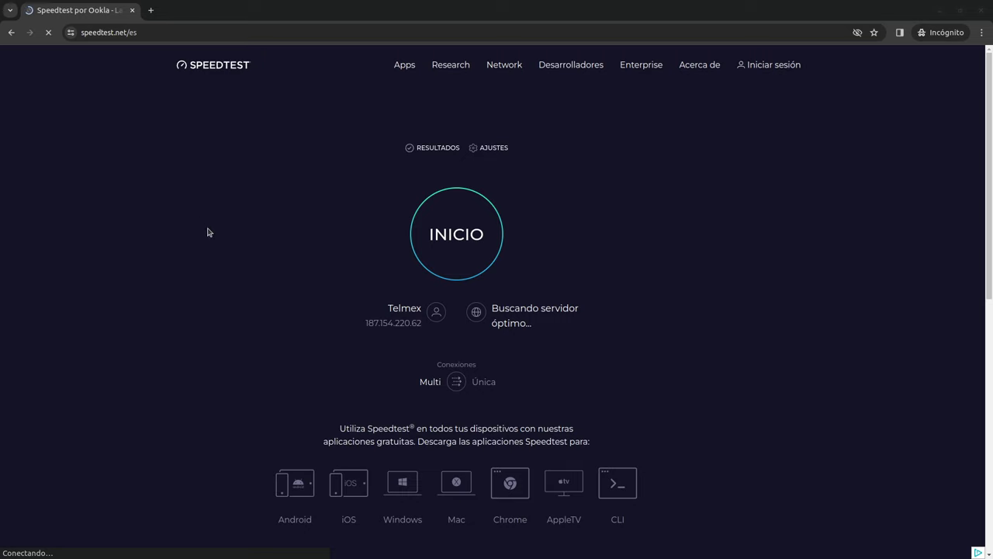
Step: Open filehippo.com/es in a new Incognito tab from a Google search for filehippo
{"action": "key", "text": "ctrl+t"}
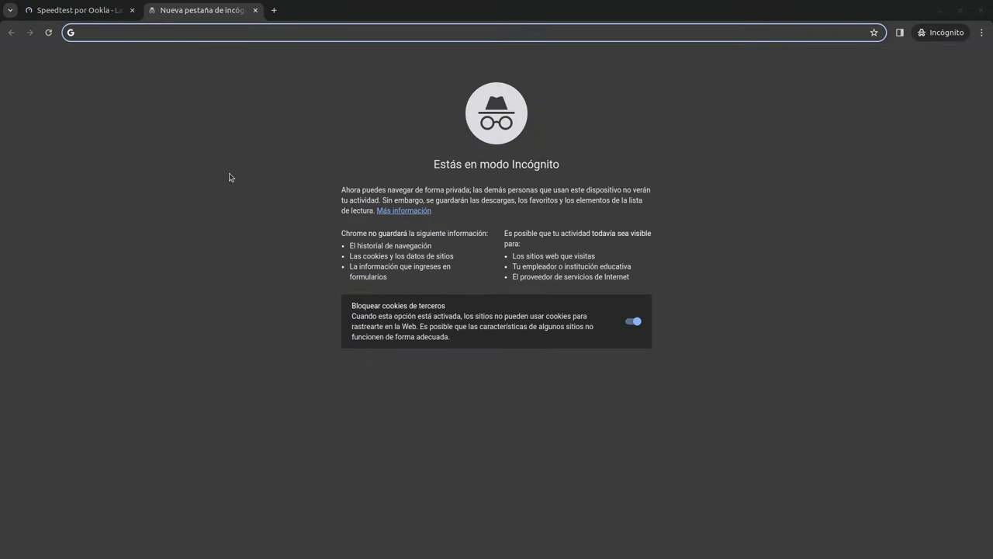
{"action": "type", "text": "filehippo"}
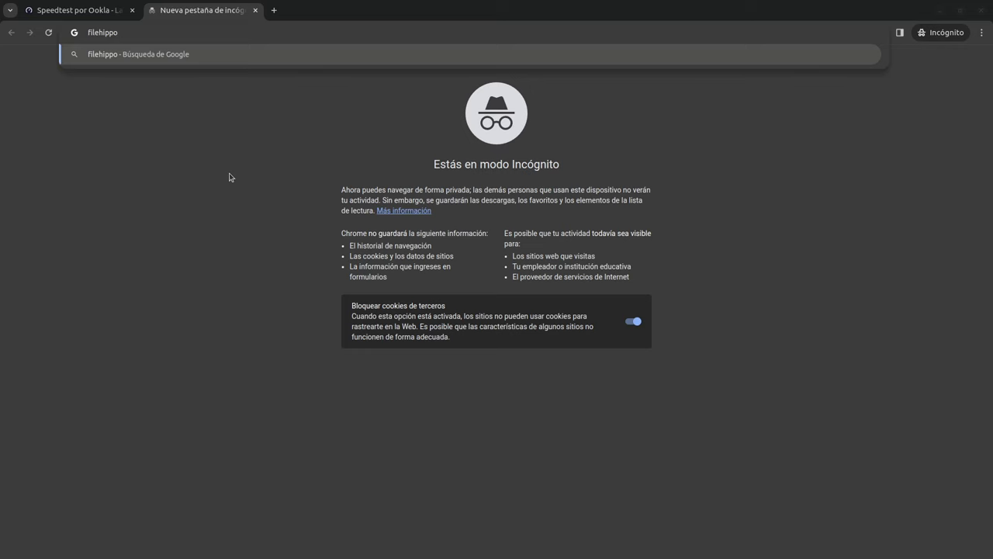
{"action": "key", "text": "Return"}
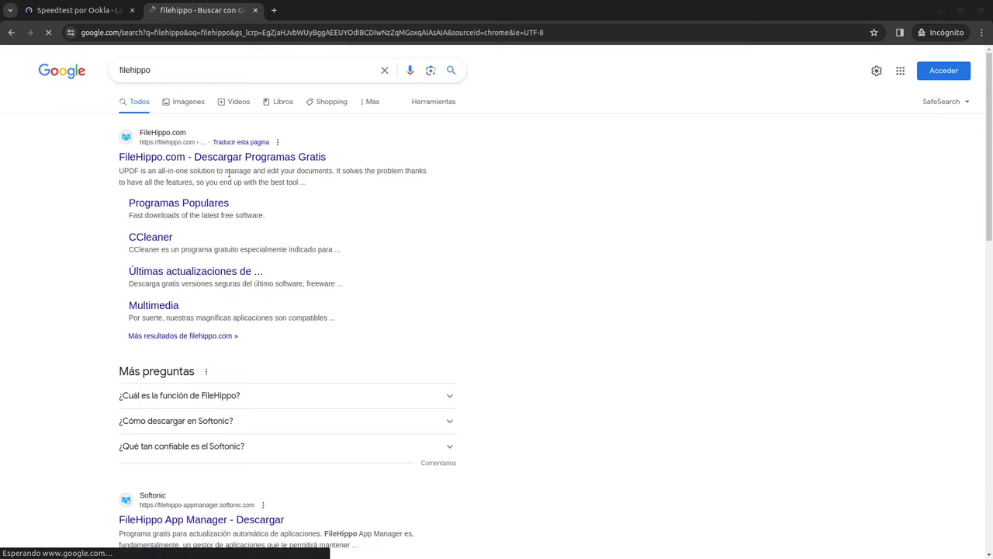
{"action": "left_click", "coordinate": [199, 159]}
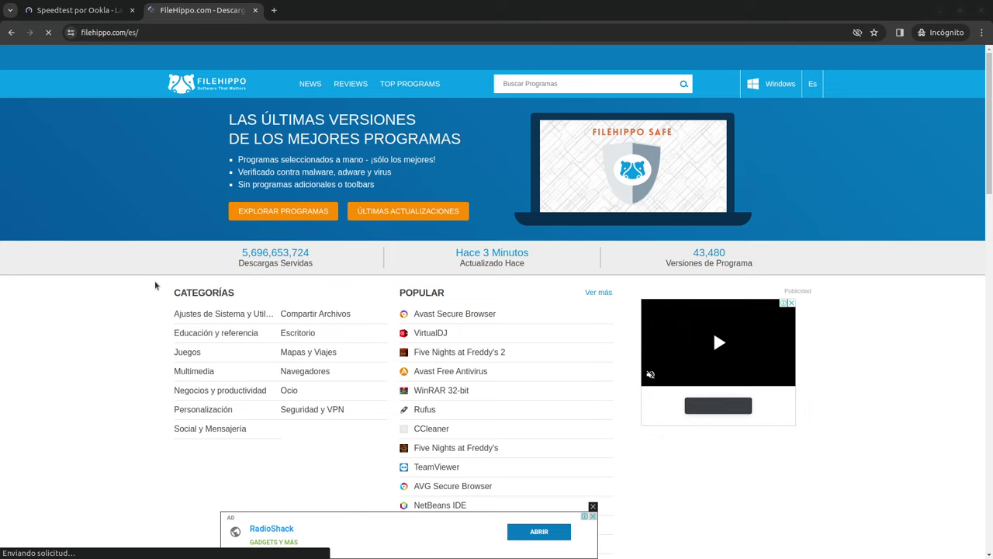
Step: Scroll through the FileHippo homepage to look at its content and ads
{"action": "scroll", "coordinate": [729, 303], "scroll_direction": "down", "scroll_amount": 5}
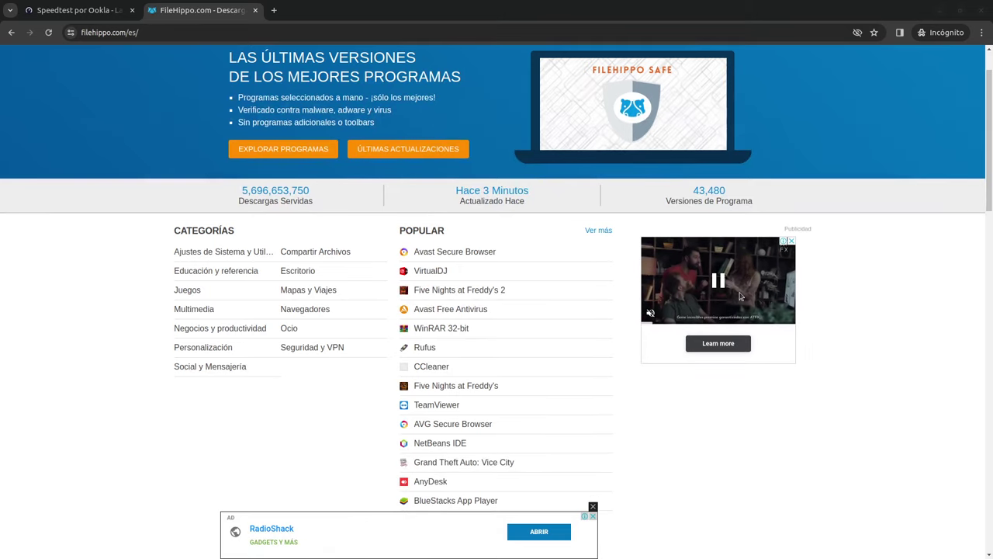
{"action": "scroll", "coordinate": [692, 154], "scroll_direction": "down", "scroll_amount": 4}
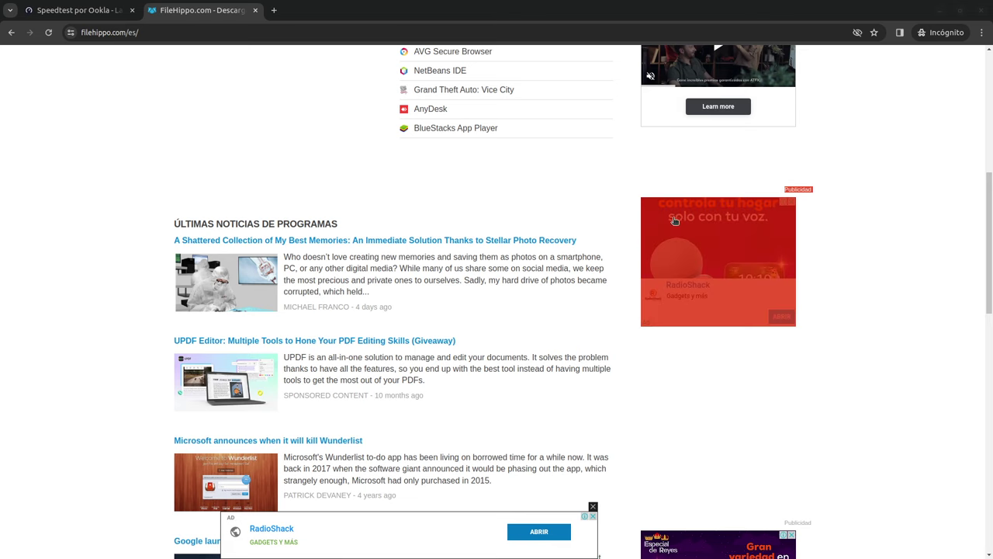
{"action": "scroll", "coordinate": [660, 225], "scroll_direction": "down", "scroll_amount": 5}
{"action": "scroll", "coordinate": [635, 229], "scroll_direction": "down", "scroll_amount": 1}
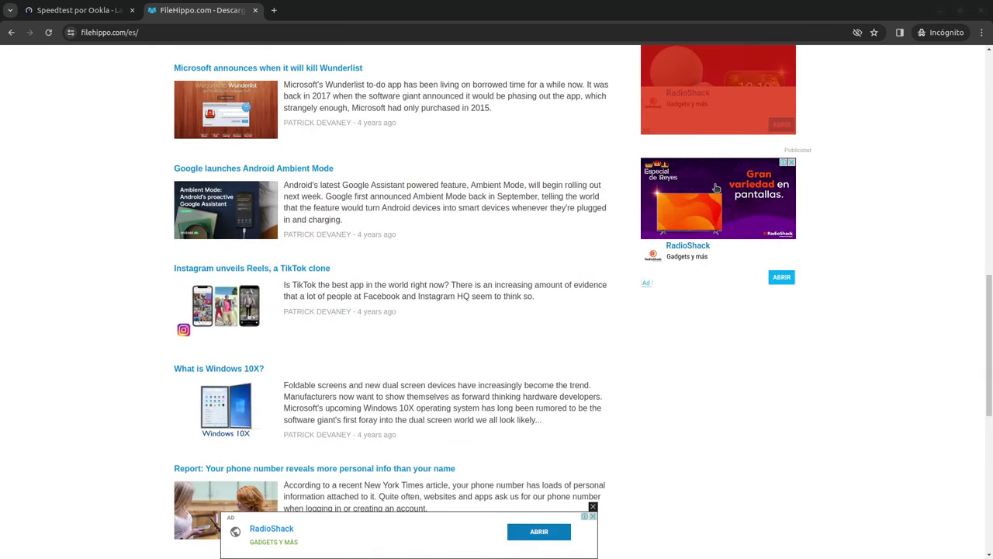
{"action": "scroll", "coordinate": [715, 188], "scroll_direction": "down", "scroll_amount": 8}
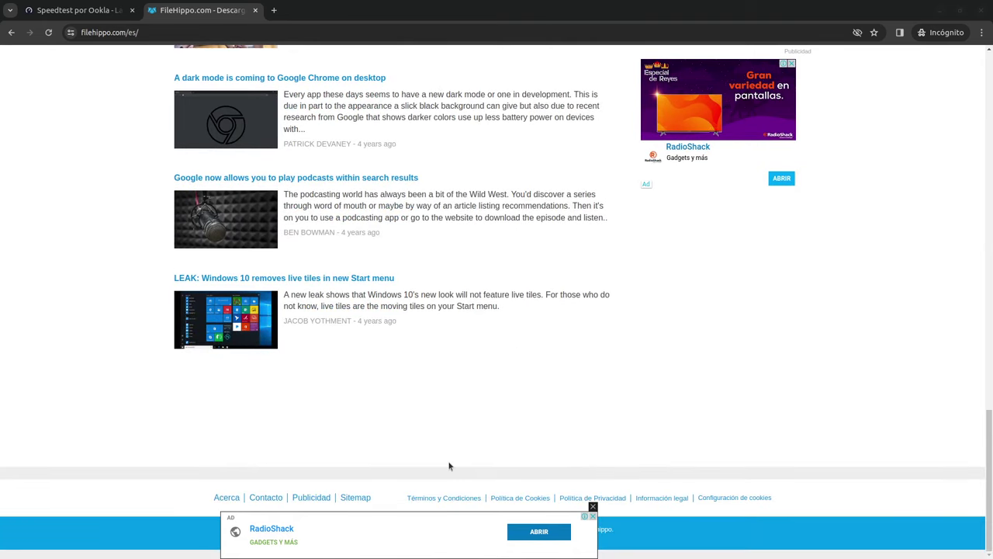
{"action": "scroll", "coordinate": [282, 388], "scroll_direction": "up", "scroll_amount": 8}
{"action": "scroll", "coordinate": [273, 385], "scroll_direction": "up", "scroll_amount": 9}
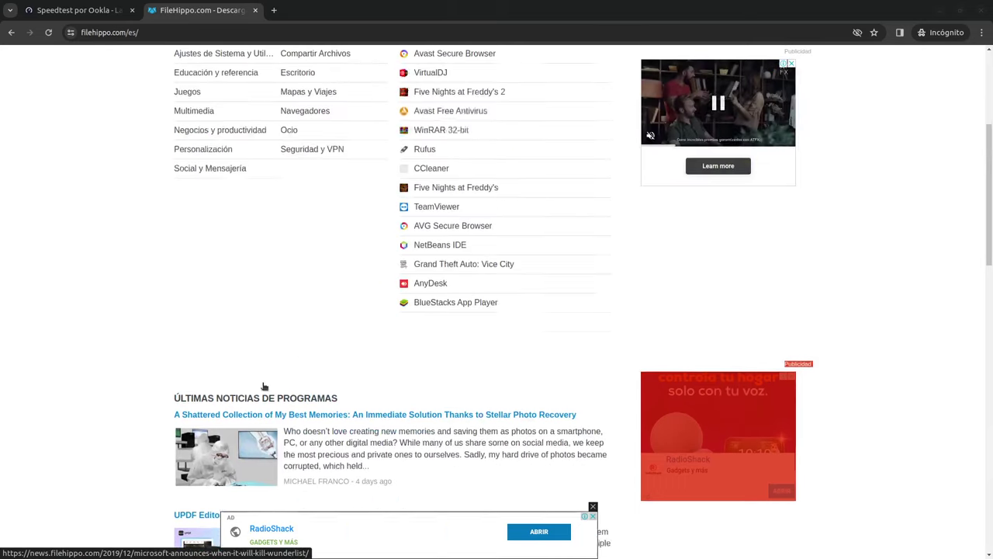
{"action": "scroll", "coordinate": [260, 384], "scroll_direction": "up", "scroll_amount": 4}
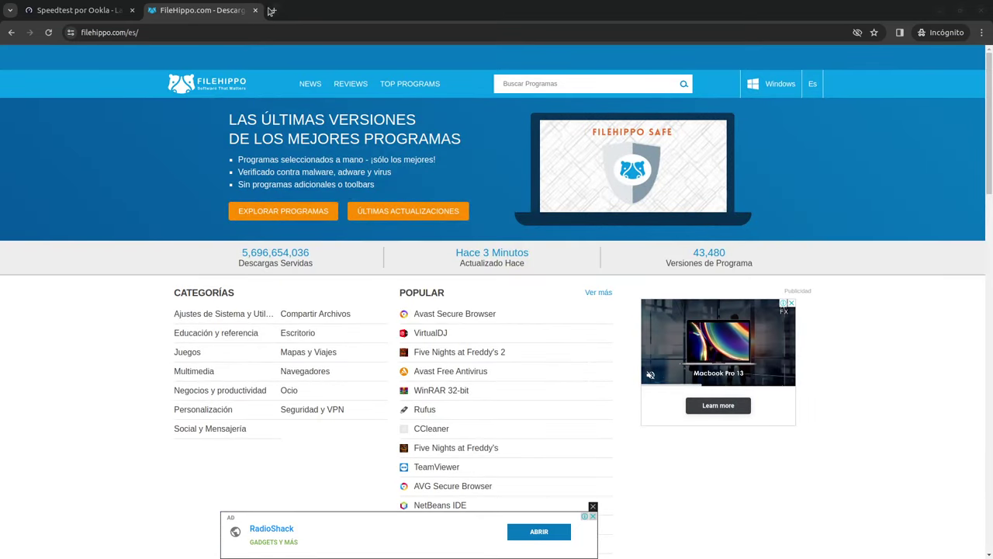
{"action": "left_click", "coordinate": [271, 11]}
Step: Open the Softonic homepage from a Google search for softonic and browse it
{"action": "type", "text": "softonic"}
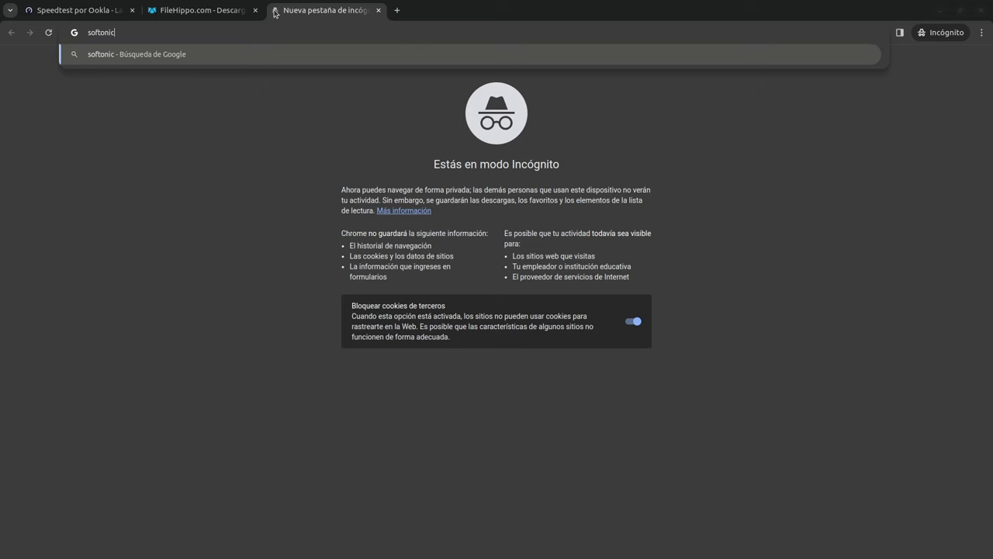
{"action": "key", "text": "Return"}
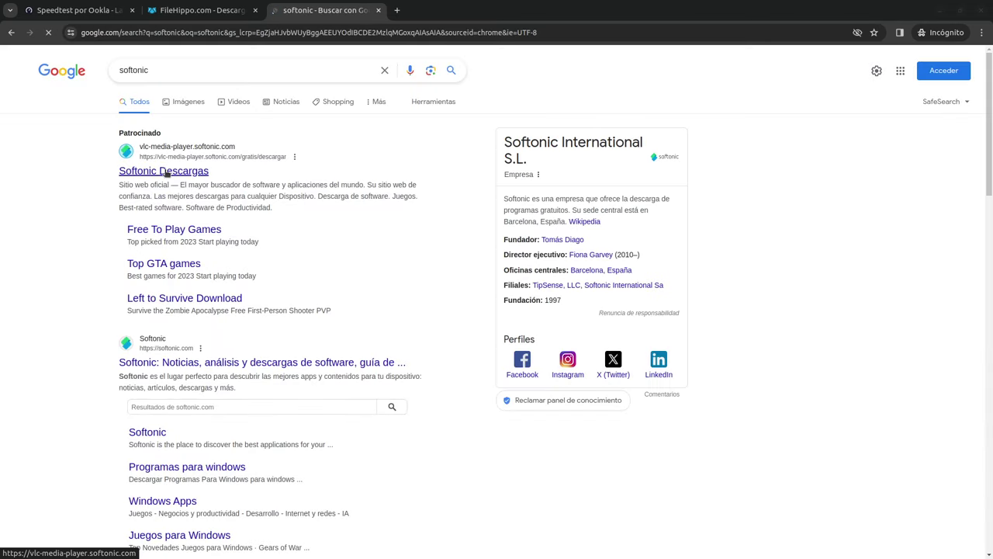
{"action": "left_click", "coordinate": [166, 363]}
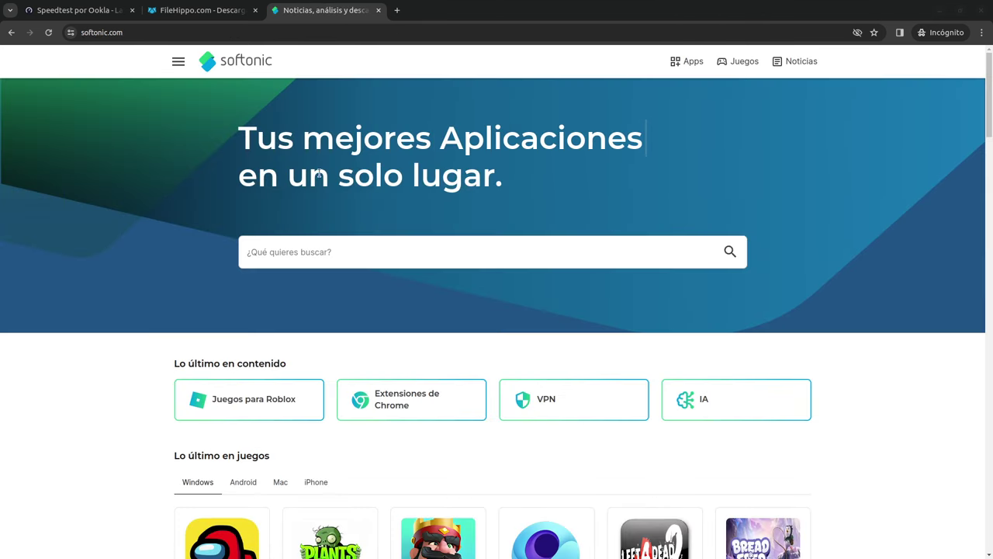
{"action": "left_click_drag", "start_coordinate": [990, 104], "coordinate": [991, 471]}
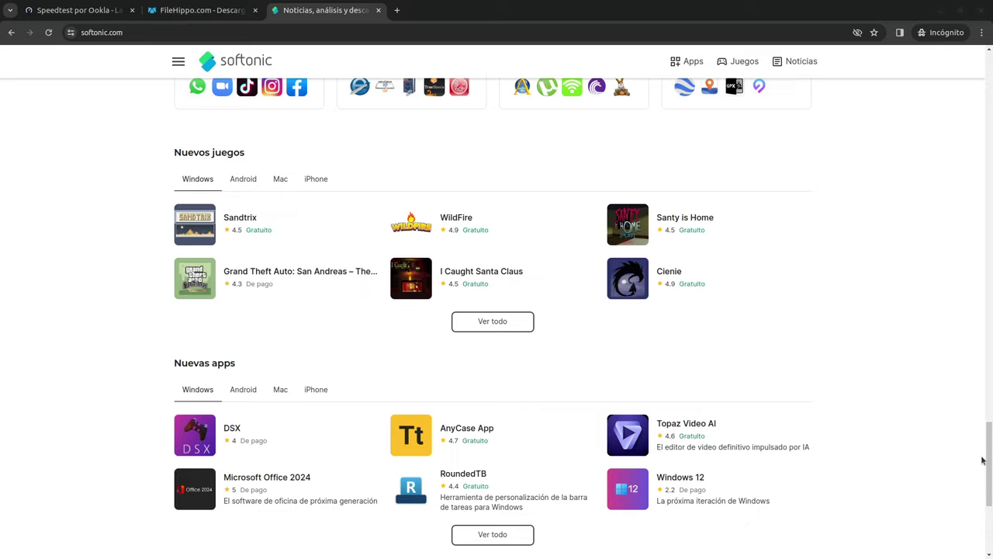
{"action": "left_click_drag", "start_coordinate": [982, 459], "coordinate": [984, 512]}
{"action": "scroll", "coordinate": [986, 515], "scroll_direction": "down", "scroll_amount": 4}
{"action": "scroll", "coordinate": [420, 198], "scroll_direction": "up", "scroll_amount": 15}
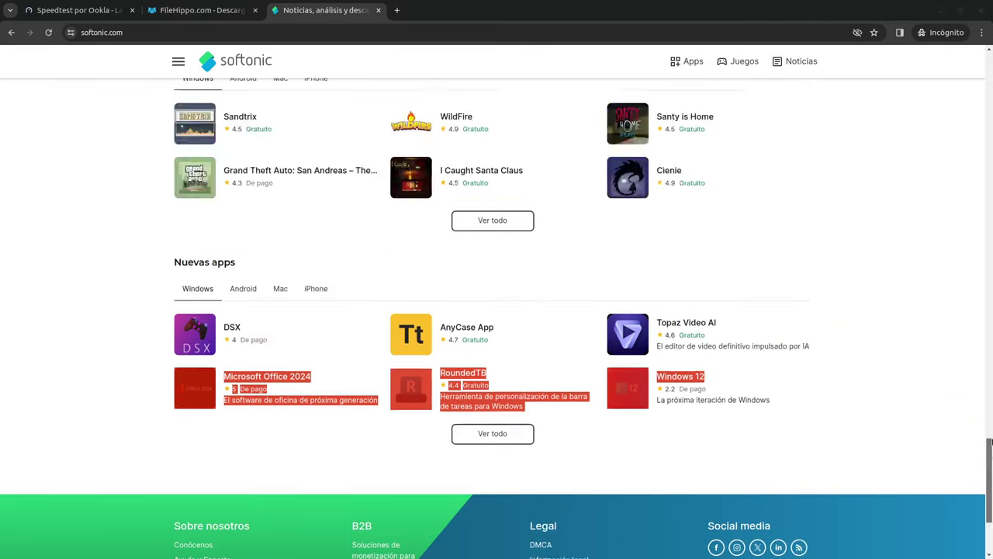
{"action": "scroll", "coordinate": [420, 198], "scroll_direction": "up", "scroll_amount": 6}
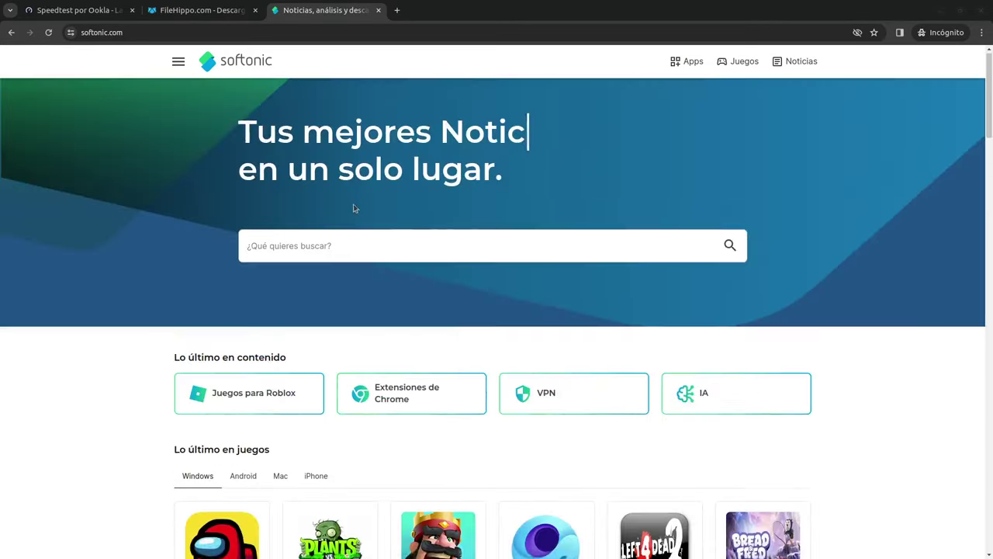
{"action": "scroll", "coordinate": [232, 288], "scroll_direction": "down", "scroll_amount": 4}
Step: Open Softonic's Among Us download page and scroll through its ads
{"action": "left_click", "coordinate": [216, 278]}
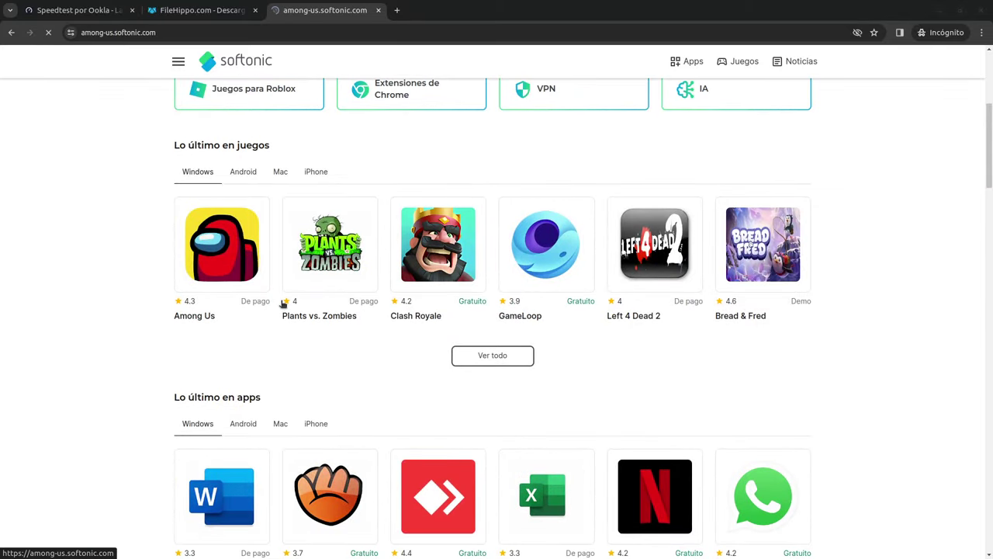
{"action": "scroll", "coordinate": [405, 281], "scroll_direction": "down", "scroll_amount": 6}
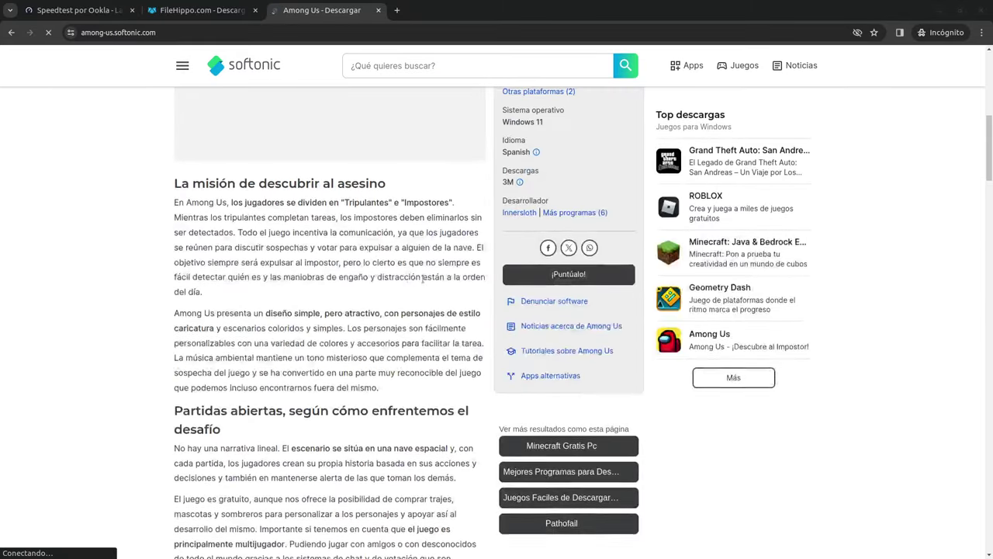
{"action": "scroll", "coordinate": [698, 250], "scroll_direction": "up", "scroll_amount": 4}
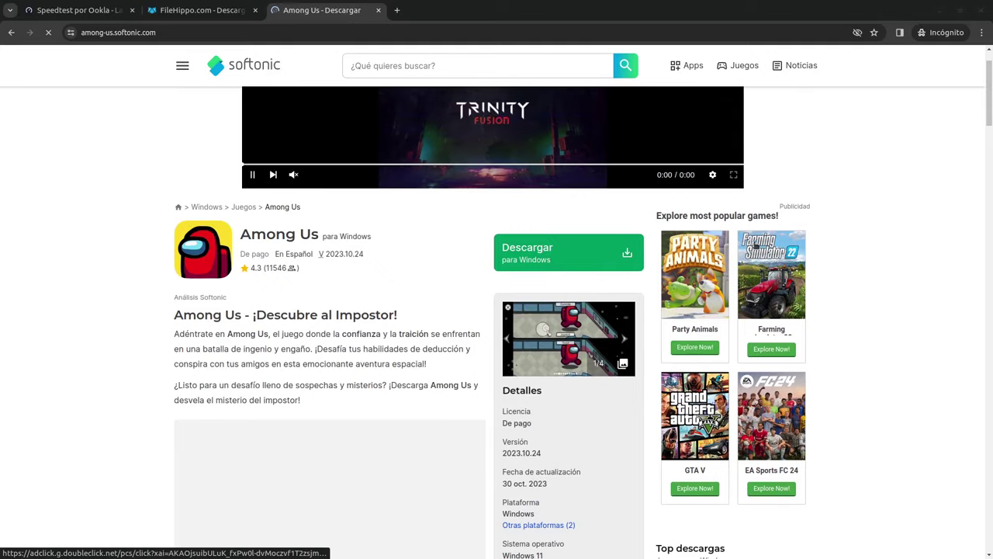
{"action": "scroll", "coordinate": [720, 263], "scroll_direction": "down", "scroll_amount": 6}
{"action": "scroll", "coordinate": [541, 282], "scroll_direction": "up", "scroll_amount": 8}
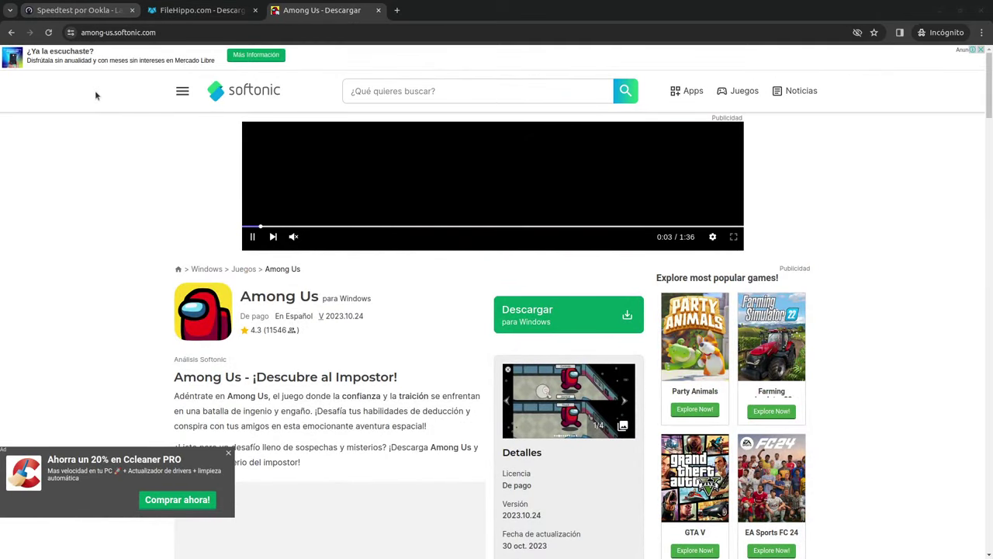
Step: Return to the Speedtest tab in the Incognito window
{"action": "key", "text": "ctrl+p"}
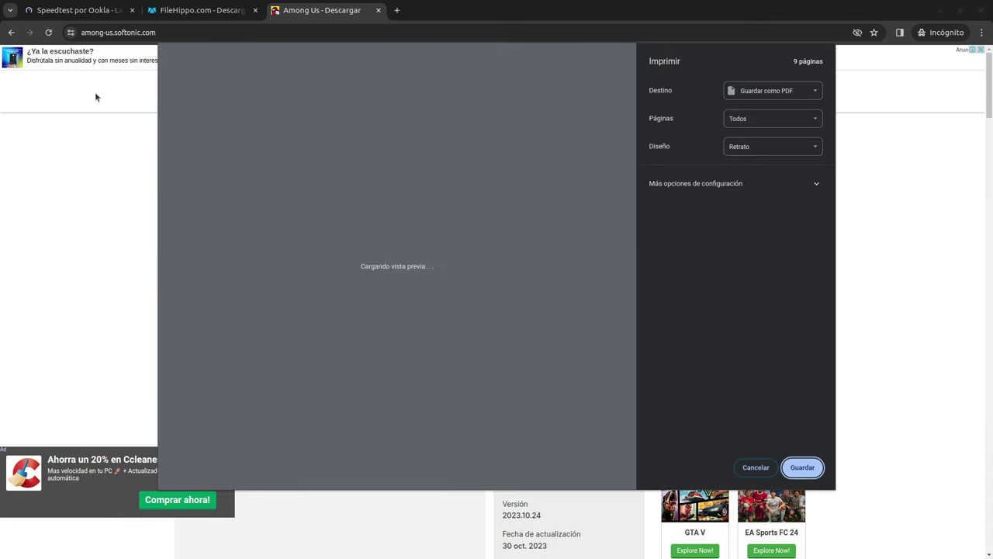
{"action": "key", "text": "Escape"}
{"action": "key", "text": "ctrl+p"}
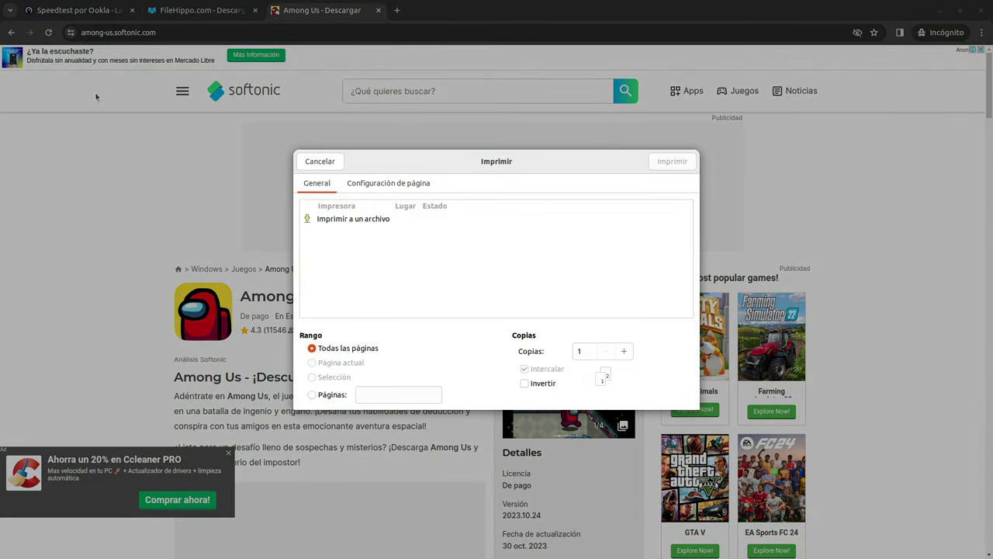
{"action": "key", "text": "Escape"}
{"action": "key", "text": "ctrl+n"}
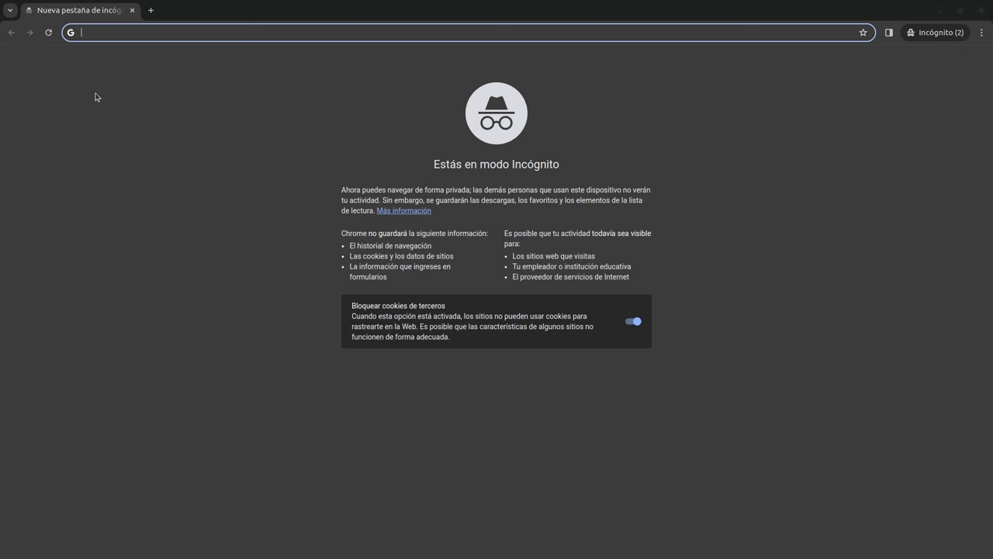
{"action": "key", "text": "alt+Tab"}
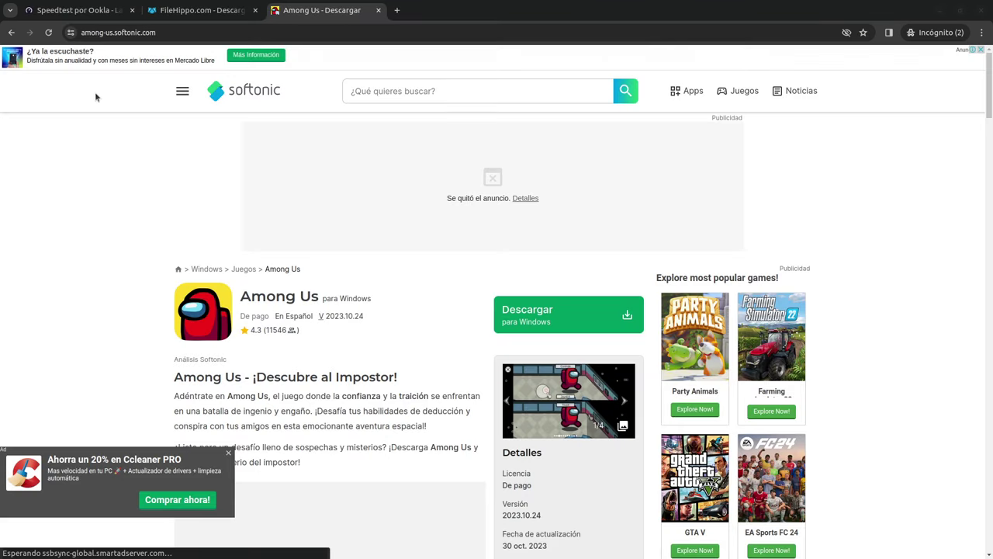
{"action": "key", "text": "ctrl+1"}
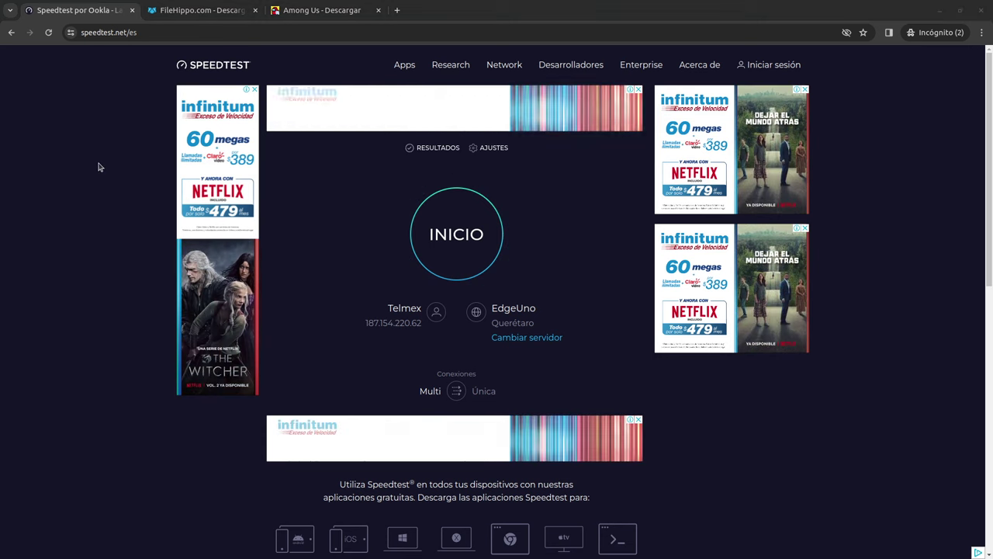
{"action": "key", "text": "alt+Tab"}
{"action": "key", "text": "alt+Tab"}
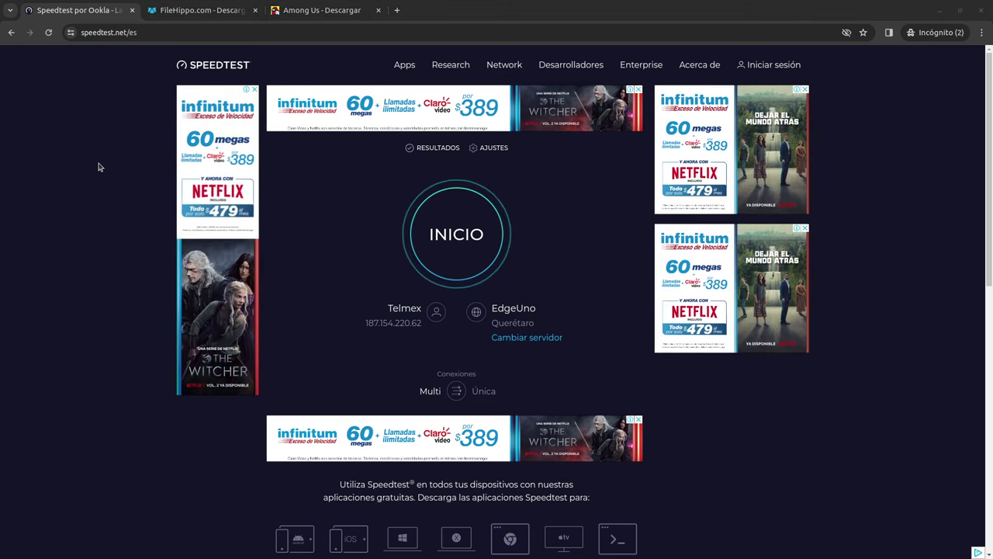
{"action": "key", "text": "alt+Tab"}
{"action": "key", "text": "Up"}
{"action": "key", "text": "Up"}
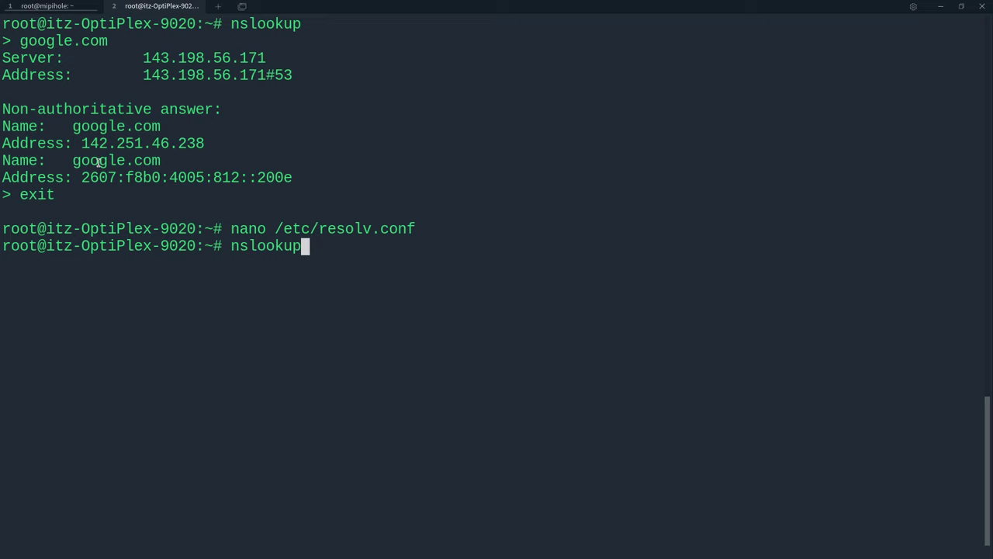
Step: Remove the # from the nameserver 143.198.56.171 line in /etc/resolv.conf and save in nano
{"action": "type", "text": "google.com"}
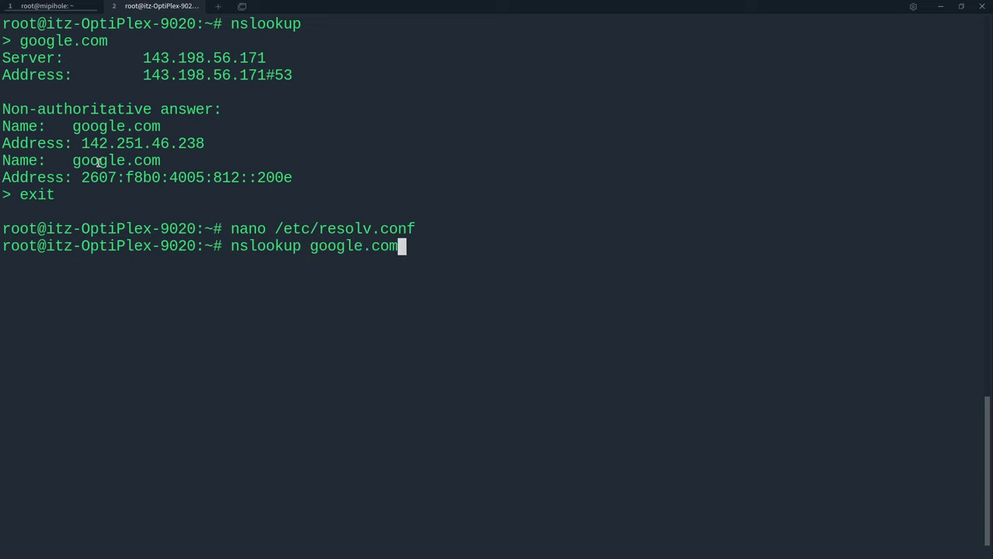
{"action": "key", "text": "Up"}
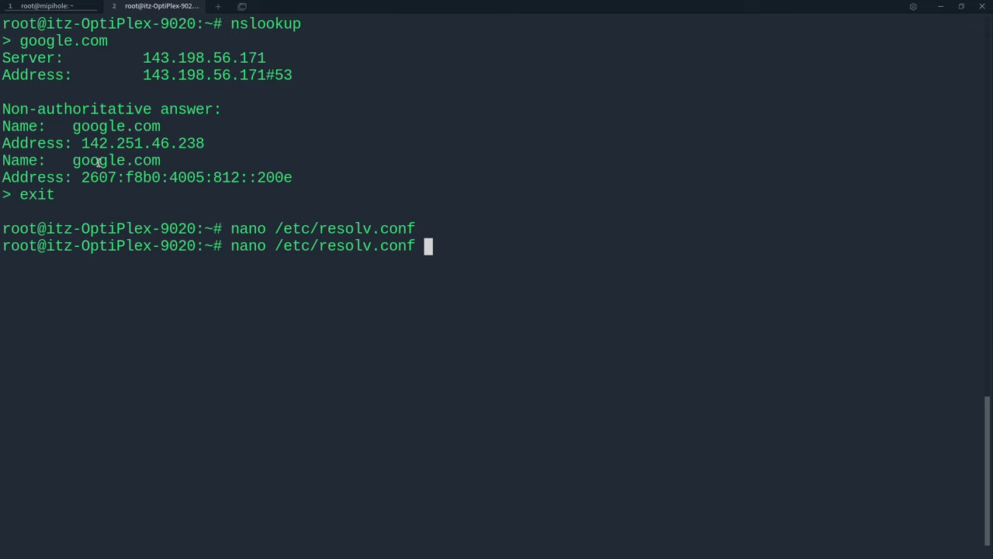
{"action": "key", "text": "Return"}
{"action": "key", "text": "Down"}
{"action": "key", "text": "Down"}
{"action": "key", "text": "Down"}
{"action": "key", "text": "Down"}
{"action": "key", "text": "Down"}
{"action": "key", "text": "Down"}
{"action": "key", "text": "Down"}
{"action": "key", "text": "Down"}
{"action": "key", "text": "Down"}
{"action": "key", "text": "Down"}
{"action": "key", "text": "Down"}
{"action": "key", "text": "Down"}
{"action": "key", "text": "Down"}
{"action": "key", "text": "Down"}
{"action": "key", "text": "Down"}
{"action": "key", "text": "Down"}
{"action": "key", "text": "Down"}
{"action": "key", "text": "Down"}
{"action": "key", "text": "Down"}
{"action": "key", "text": "Down"}
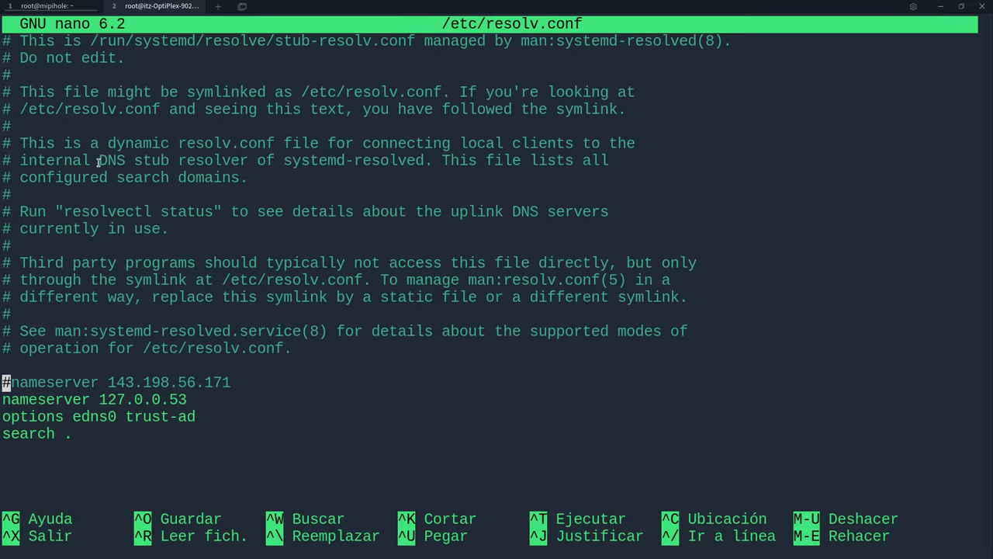
{"action": "key", "text": "Delete"}
{"action": "key", "text": "ctrl+x"}
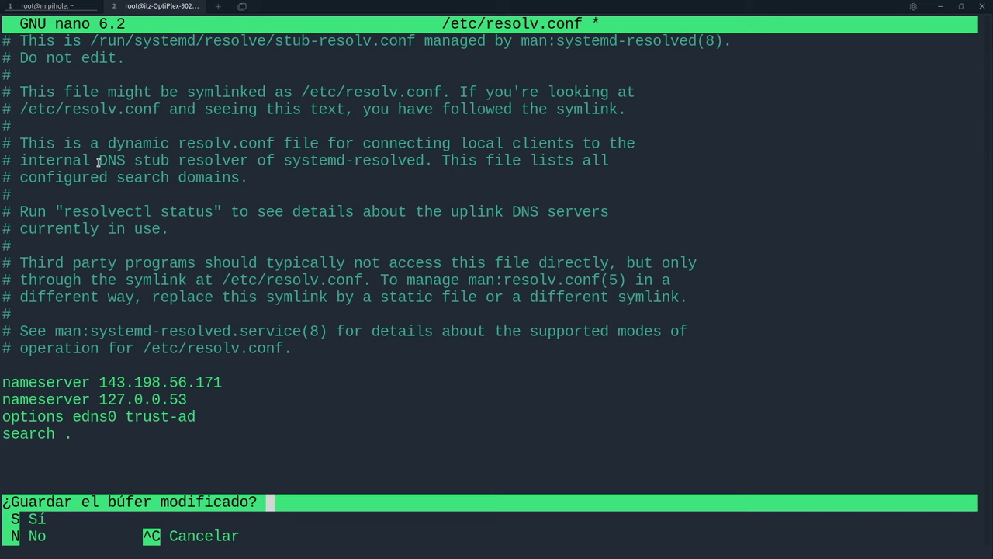
{"action": "key", "text": "s"}
{"action": "key", "text": "Return"}
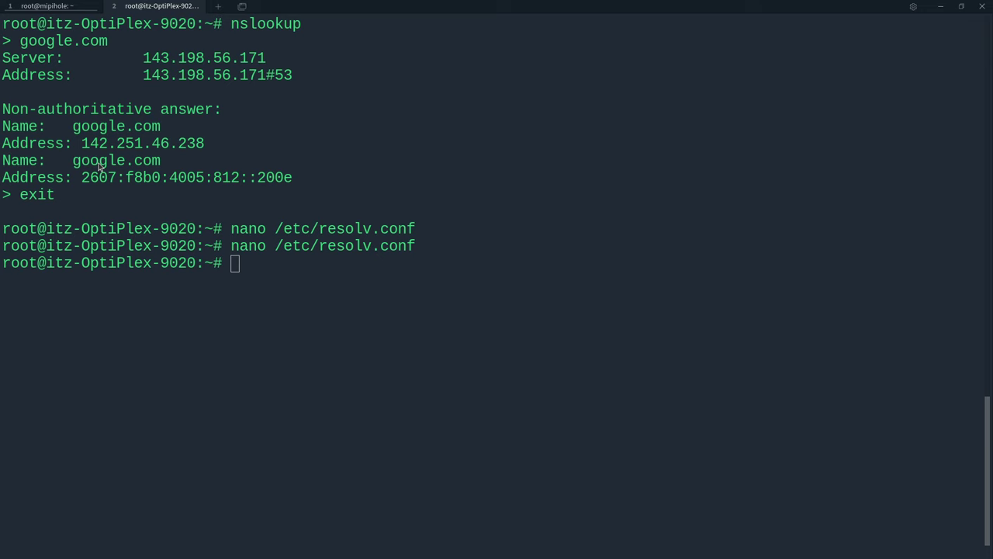
{"action": "key", "text": "alt+Tab"}
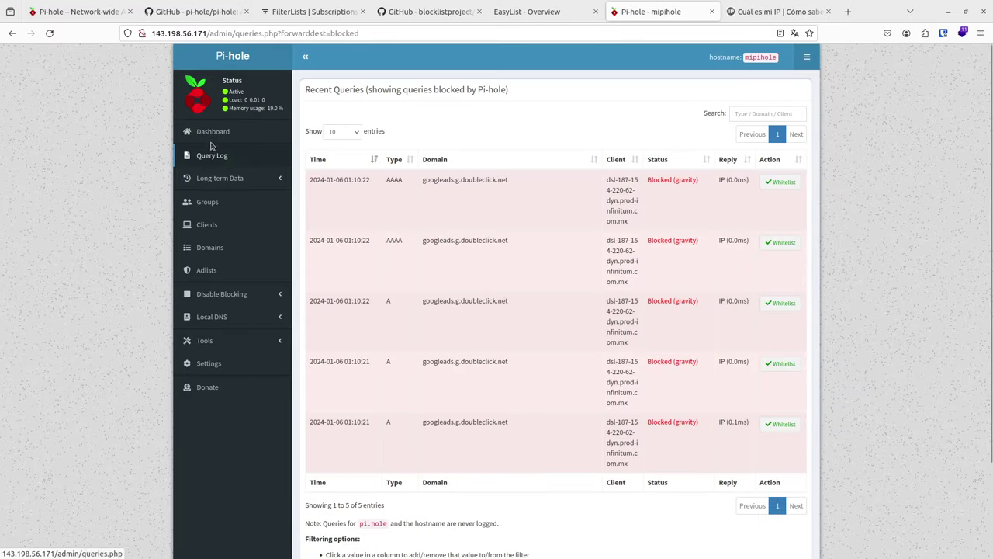
Step: Open Pi-hole's Tools > Network page, showing five devices with the client marked as using Pi-hole
{"action": "left_click", "coordinate": [212, 144]}
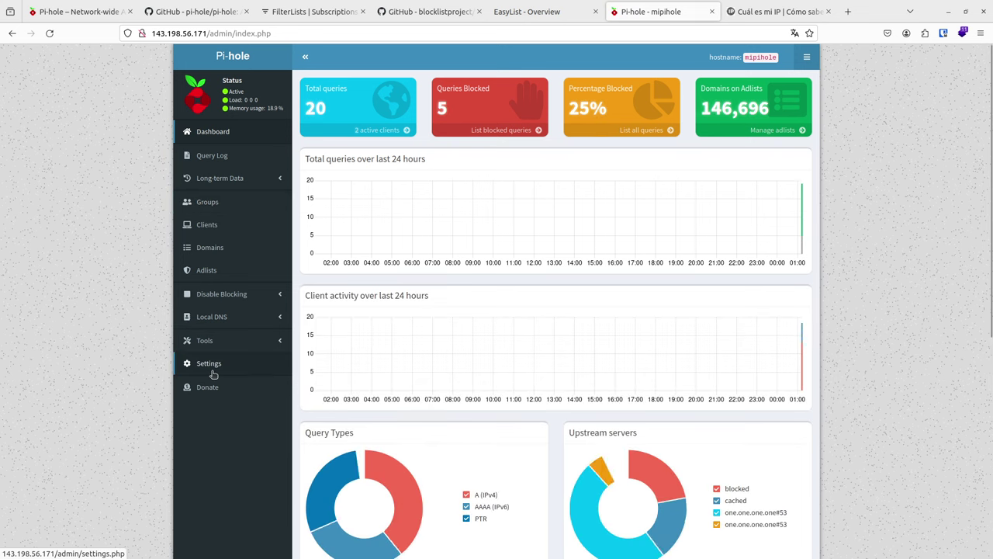
{"action": "left_click", "coordinate": [225, 320]}
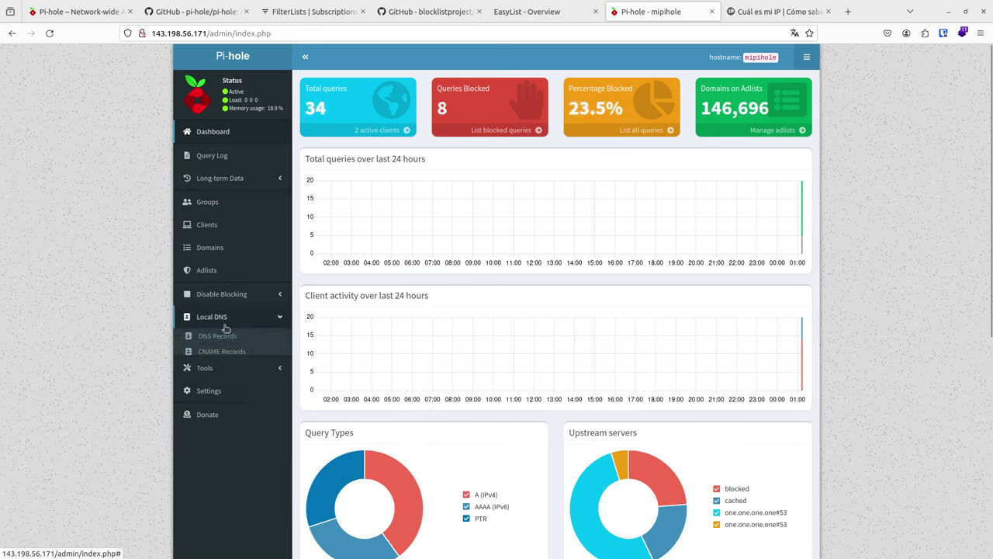
{"action": "left_click", "coordinate": [206, 372]}
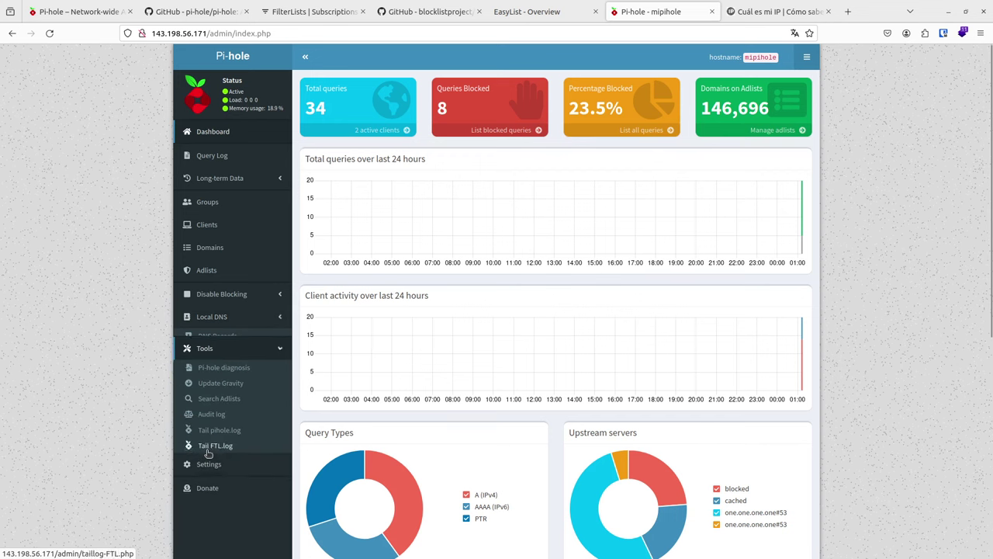
{"action": "left_click", "coordinate": [206, 471]}
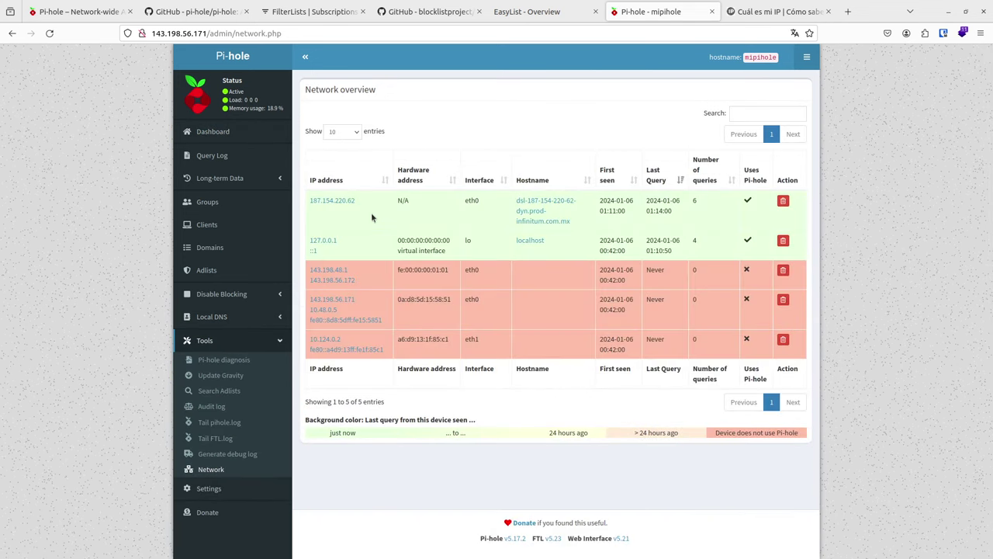
{"action": "left_click_drag", "start_coordinate": [339, 201], "coordinate": [311, 202]}
{"action": "left_click", "coordinate": [94, 220]}
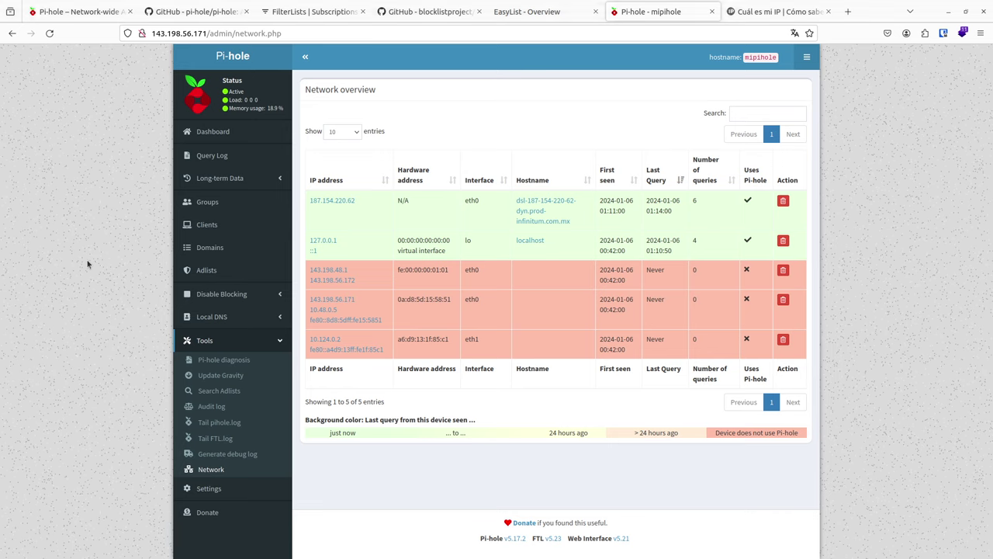
Step: Search 'speedtest' in the Incognito window and open the Speedtest by Ookla result
{"action": "key", "text": "alt+Tab"}
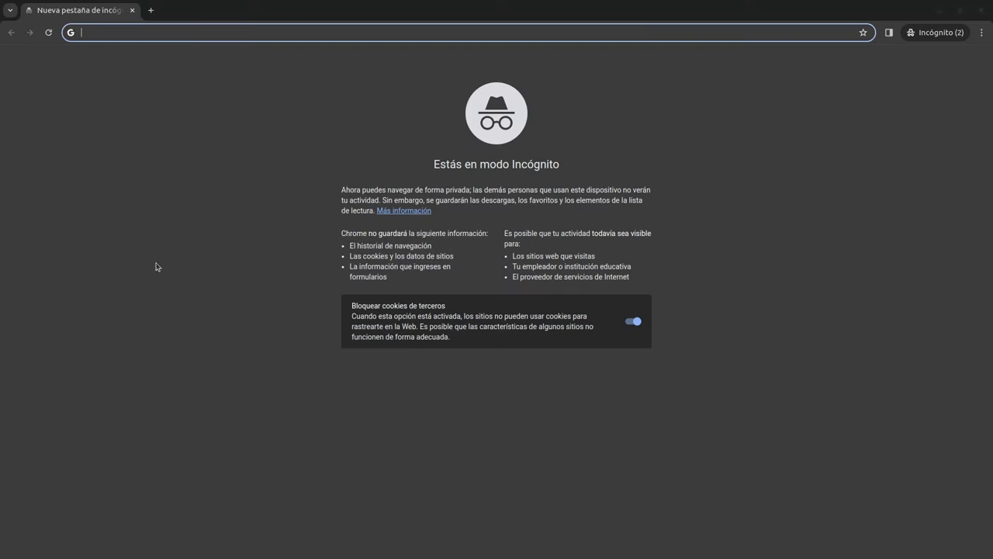
{"action": "type", "text": "speedtest"}
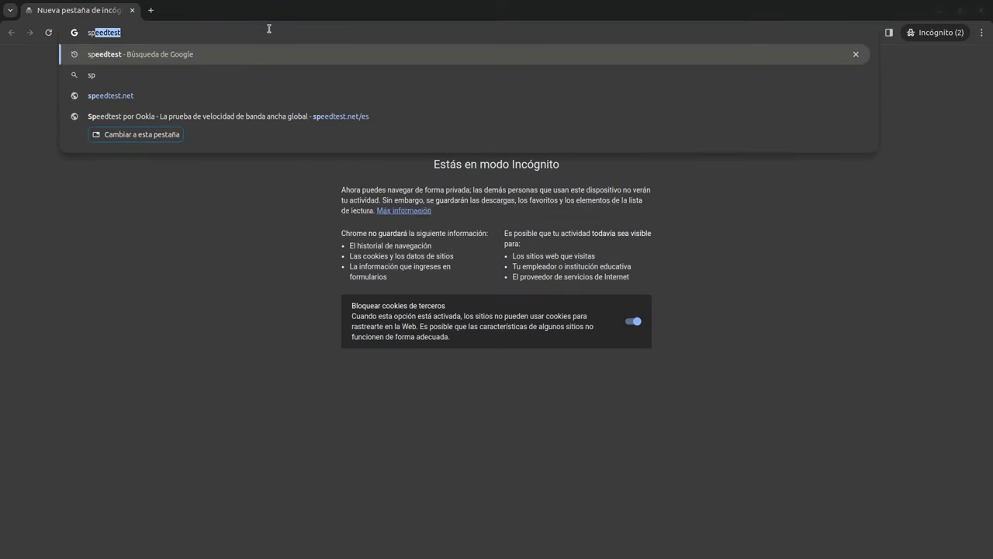
{"action": "key", "text": "Return"}
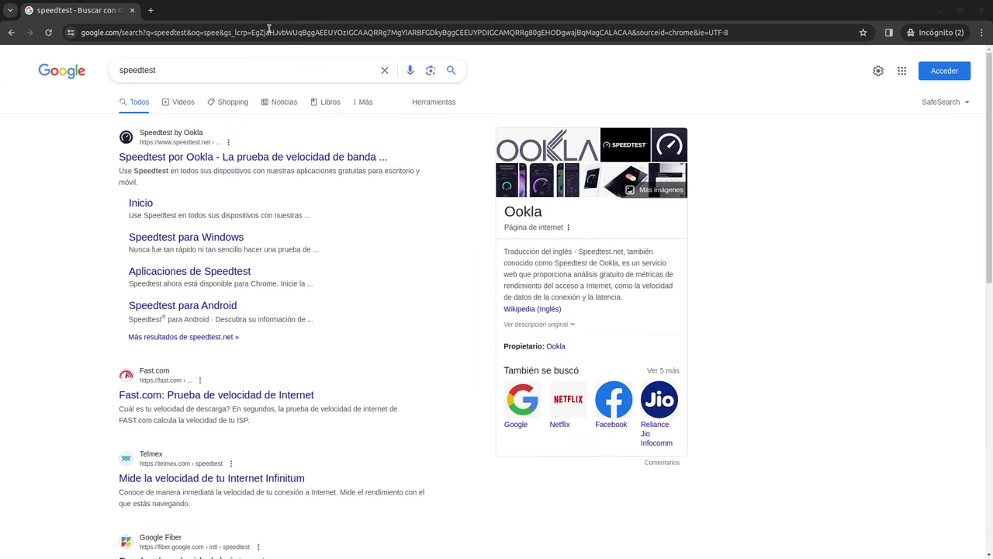
{"action": "left_click", "coordinate": [163, 161]}
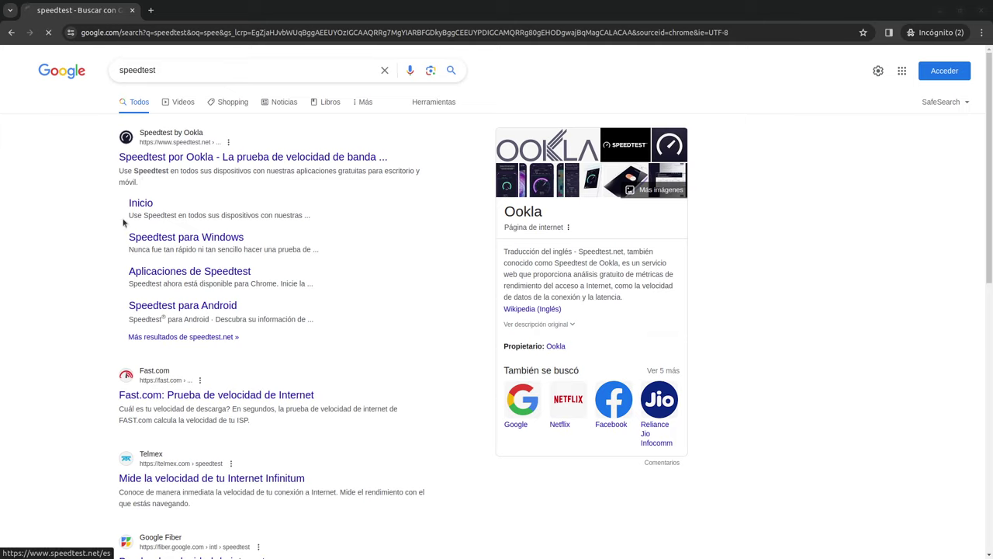
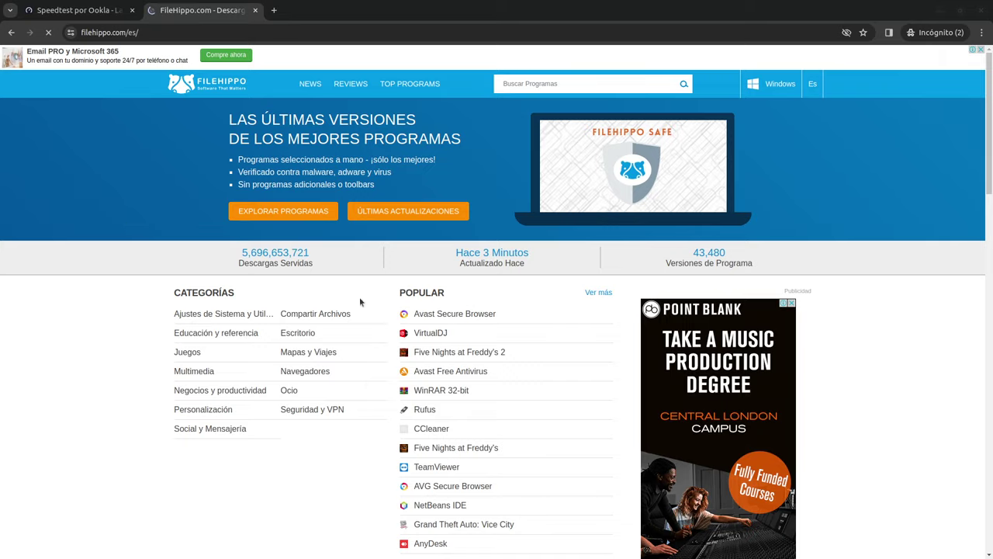
Step: Scroll the FileHippo home page and click the categories area, which spawns an Among Us download tab
{"action": "scroll", "coordinate": [120, 287], "scroll_direction": "down", "scroll_amount": 4}
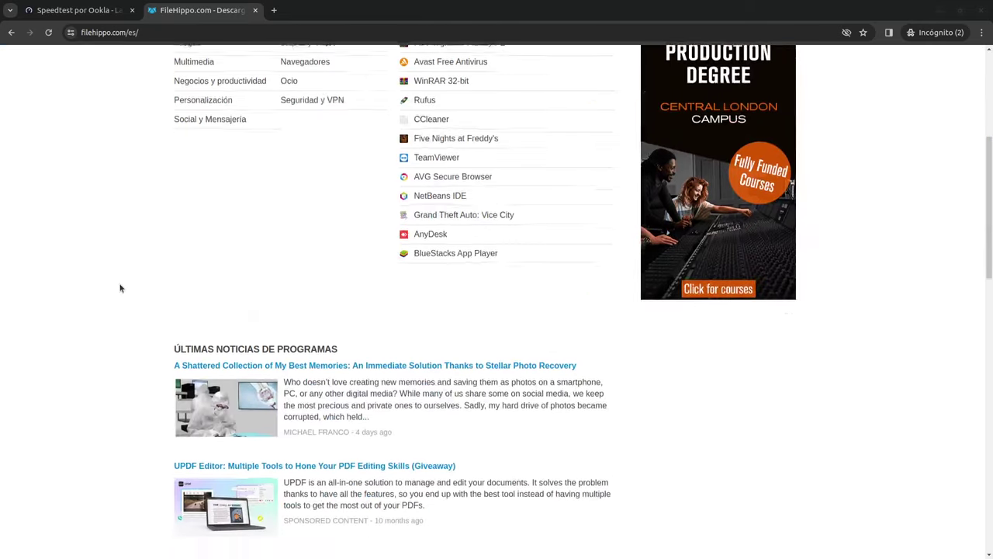
{"action": "scroll", "coordinate": [119, 285], "scroll_direction": "up", "scroll_amount": 4}
{"action": "scroll", "coordinate": [117, 284], "scroll_direction": "down", "scroll_amount": 5}
{"action": "scroll", "coordinate": [115, 280], "scroll_direction": "down", "scroll_amount": 4}
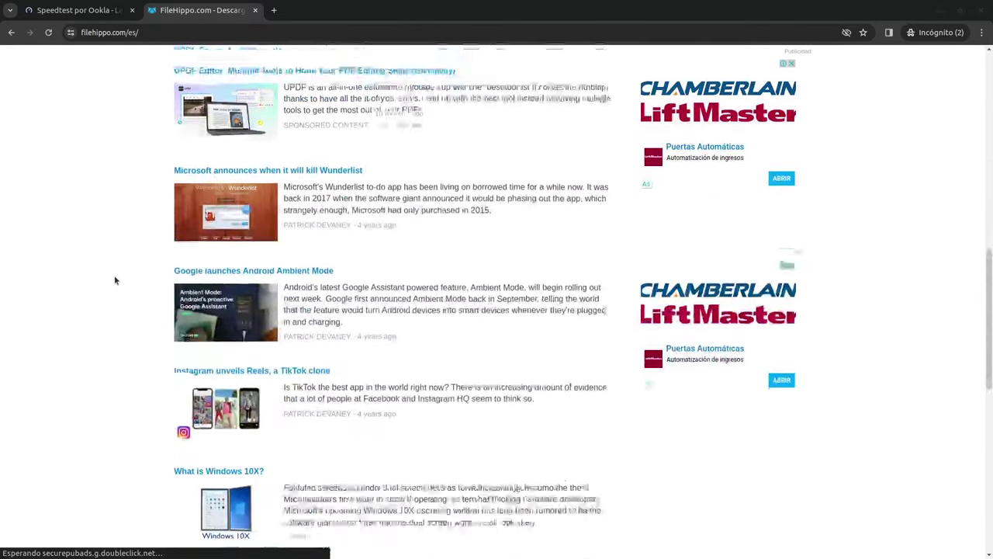
{"action": "scroll", "coordinate": [114, 274], "scroll_direction": "up", "scroll_amount": 10}
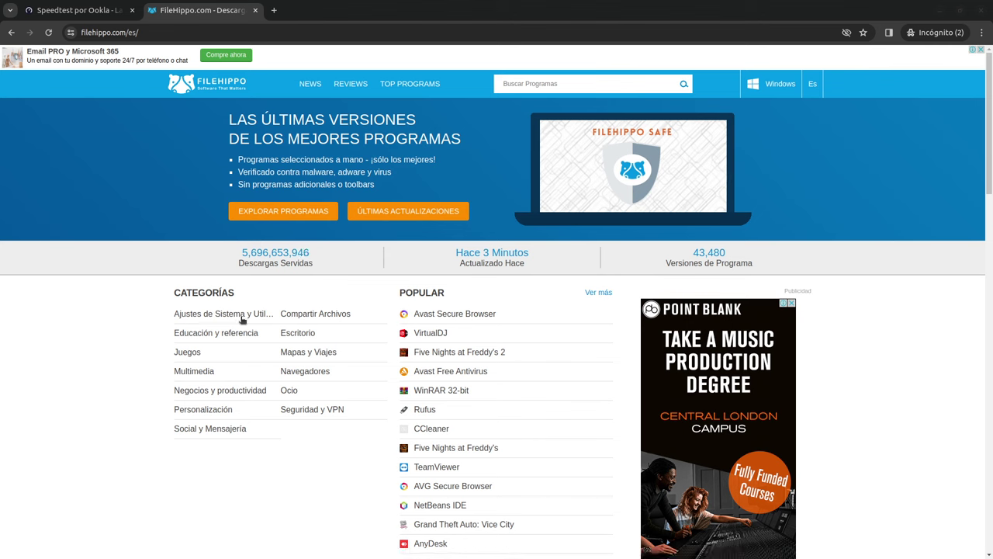
{"action": "left_click", "coordinate": [134, 366]}
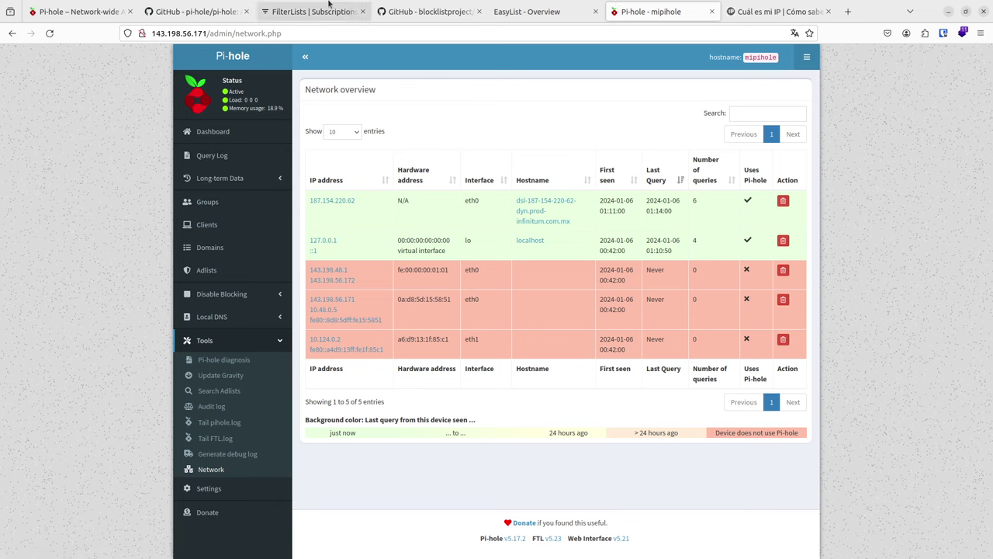
Step: Filter the FilterLists catalogue by description 'go' and name 'ad'
{"action": "left_click", "coordinate": [328, 6]}
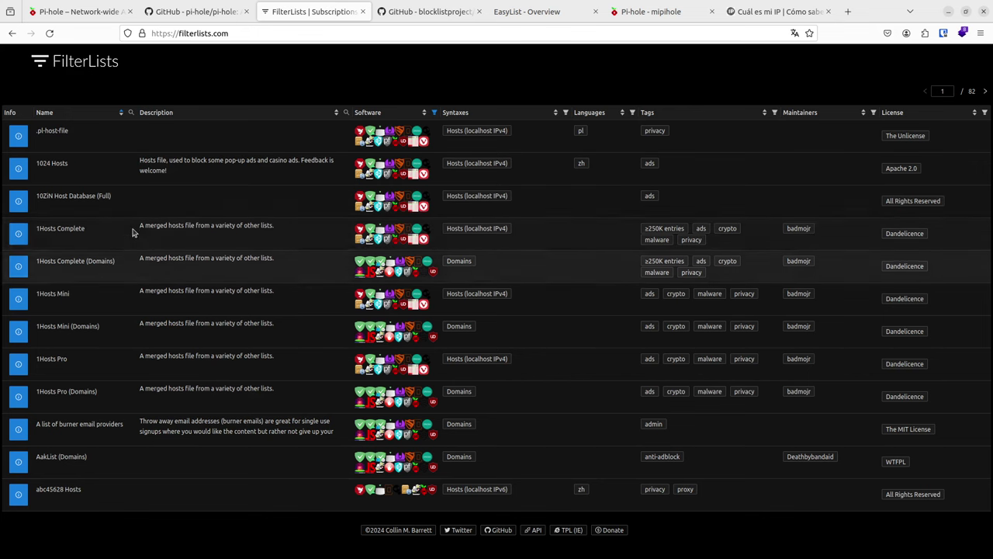
{"action": "left_click", "coordinate": [347, 113]}
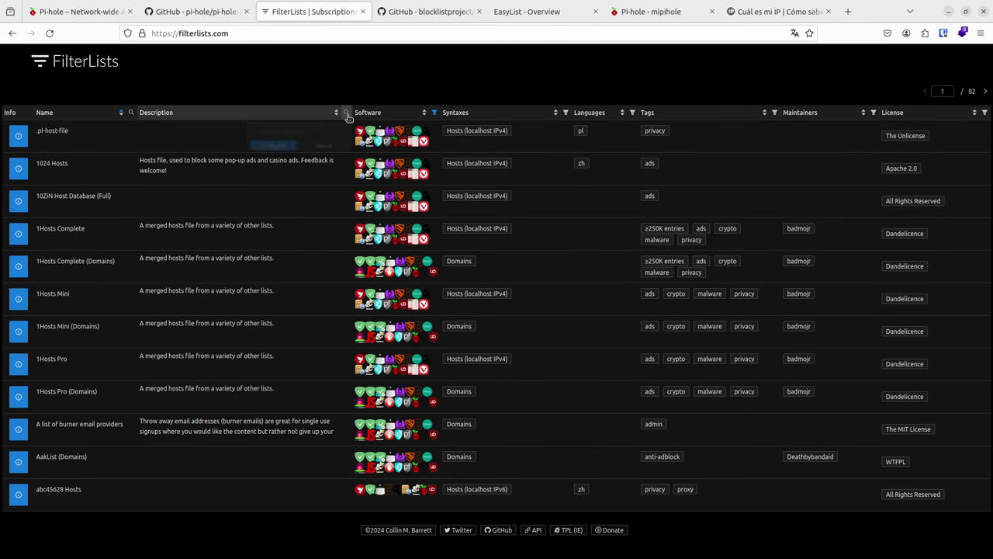
{"action": "left_click", "coordinate": [322, 128]}
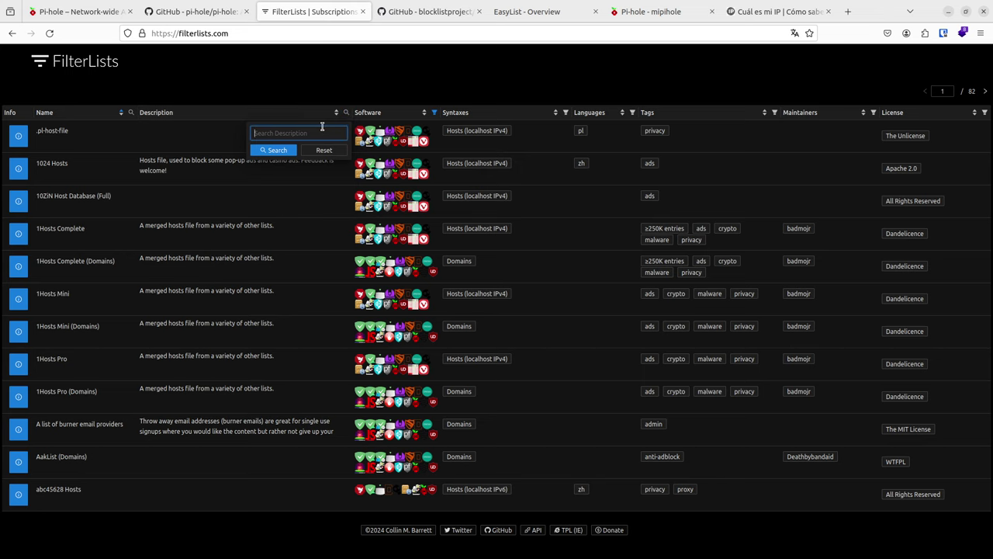
{"action": "type", "text": "google"}
{"action": "key", "text": "Return"}
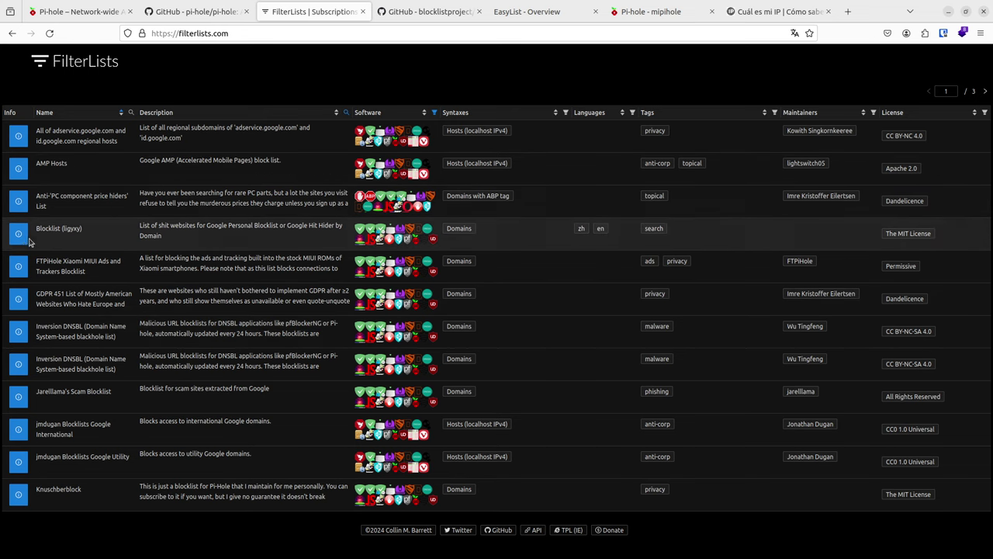
{"action": "left_click", "coordinate": [130, 114]}
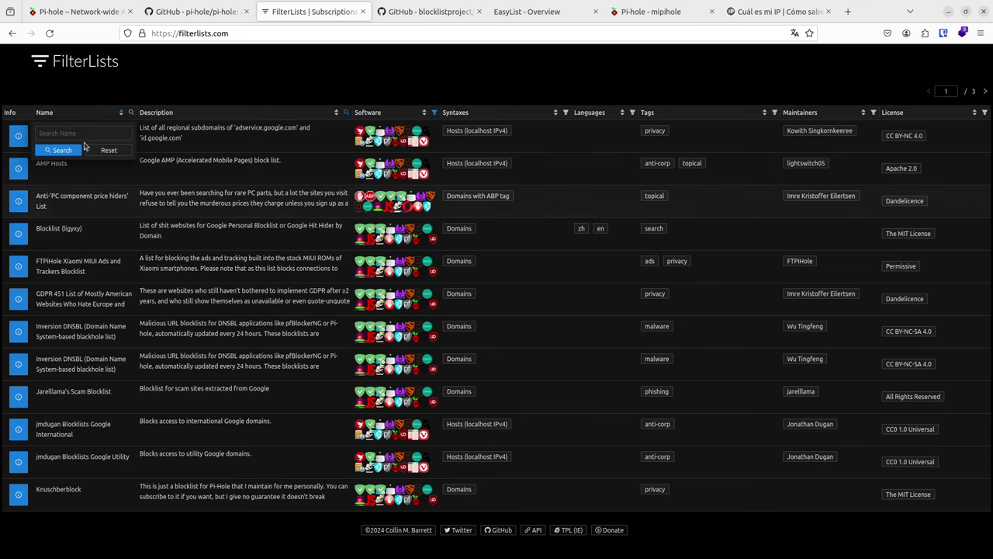
{"action": "left_click", "coordinate": [84, 132]}
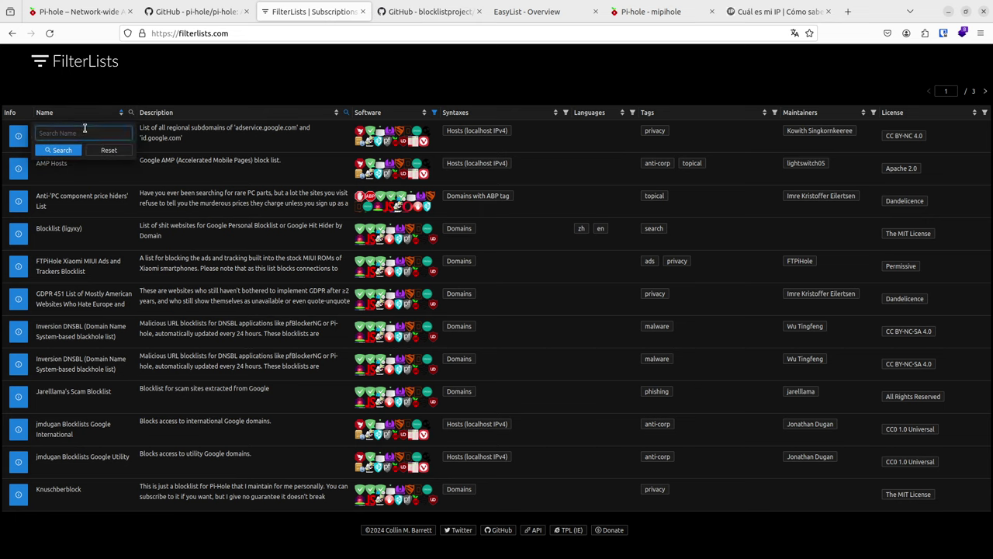
{"action": "type", "text": "ad"}
{"action": "key", "text": "Return"}
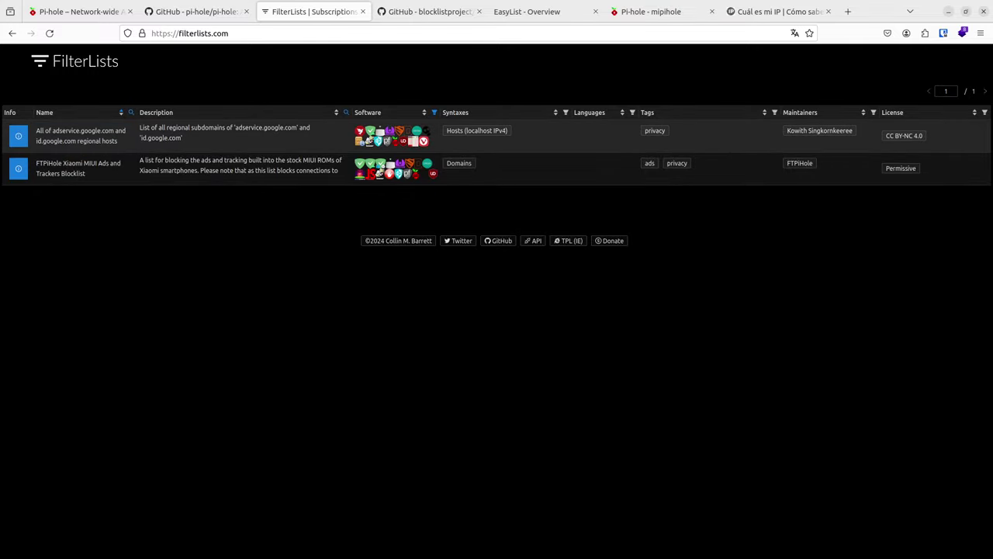
Step: Open the adservice.google.com and id.google.com regional hosts list and inspect its raw hosts file
{"action": "left_click", "coordinate": [21, 141]}
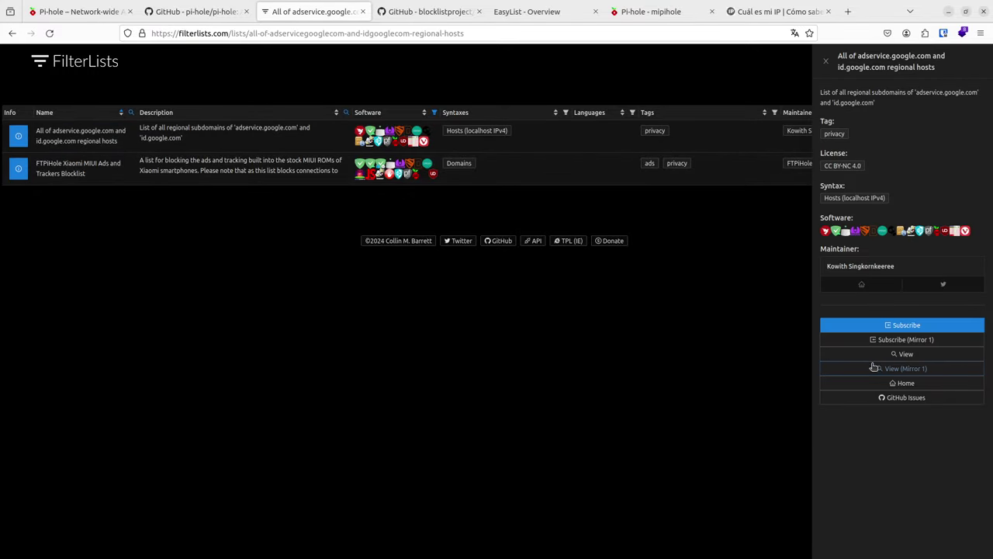
{"action": "left_click", "coordinate": [872, 353]}
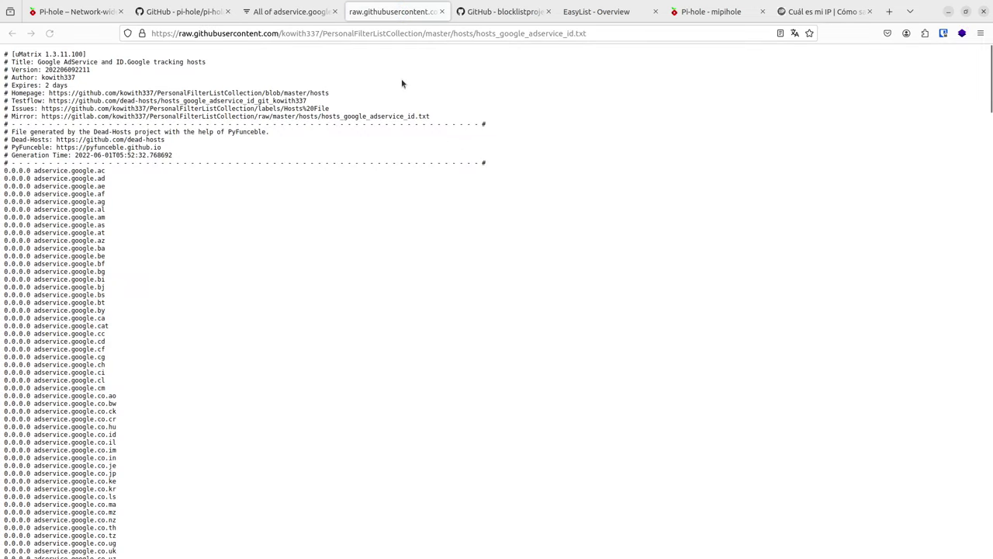
{"action": "left_click", "coordinate": [355, 34]}
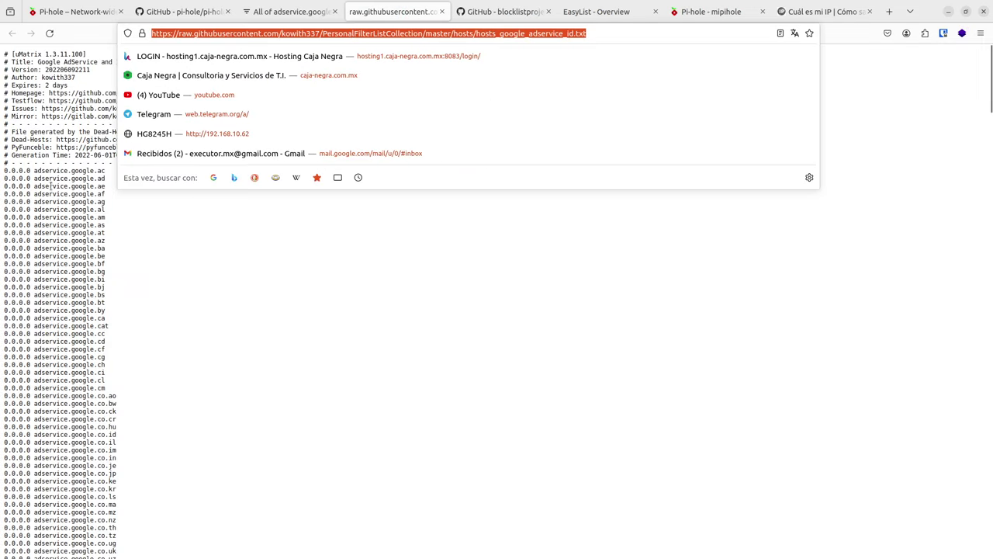
{"action": "left_click", "coordinate": [44, 181]}
{"action": "left_click_drag", "start_coordinate": [44, 181], "coordinate": [105, 211]}
{"action": "scroll", "coordinate": [86, 321], "scroll_direction": "down", "scroll_amount": 20}
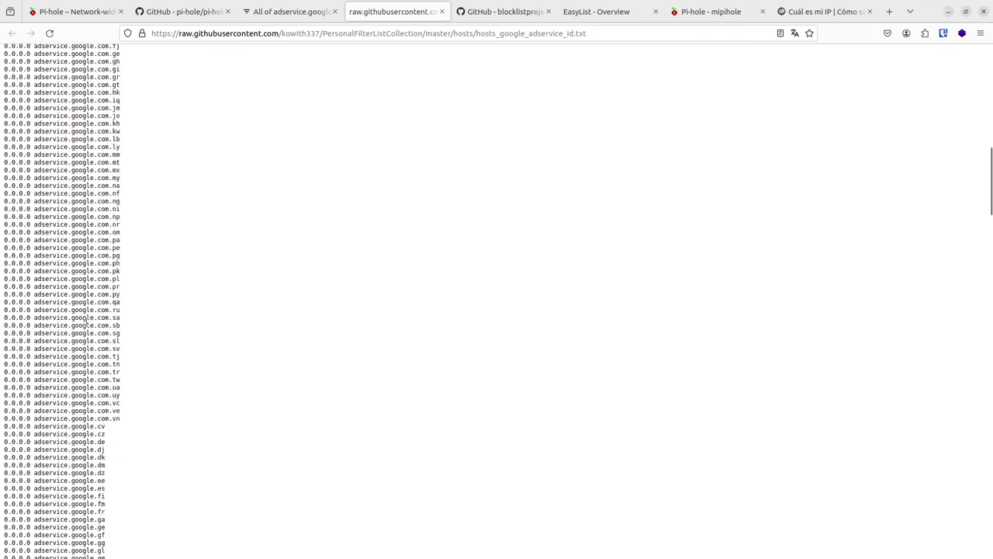
{"action": "scroll", "coordinate": [85, 325], "scroll_direction": "down", "scroll_amount": 10}
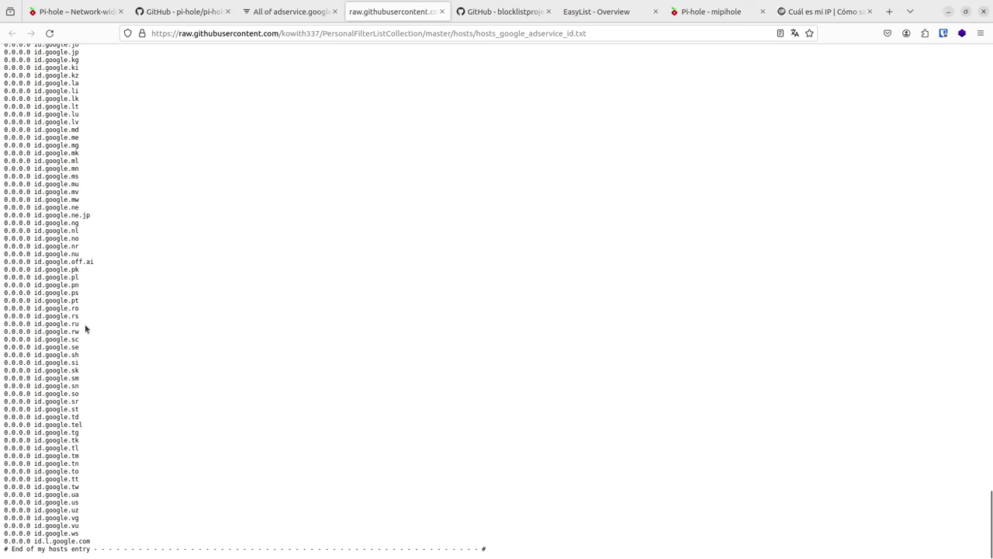
{"action": "scroll", "coordinate": [96, 321], "scroll_direction": "up", "scroll_amount": 8}
{"action": "key", "text": "ctrl+w"}
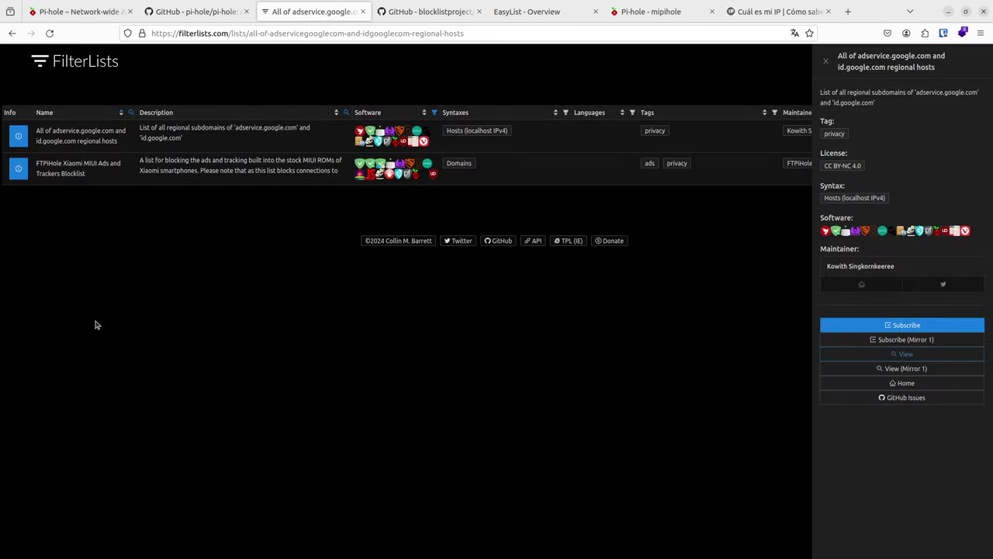
Step: Add the Google adservice hosts file address as a new Pi-hole adlist
{"action": "left_click", "coordinate": [659, 6]}
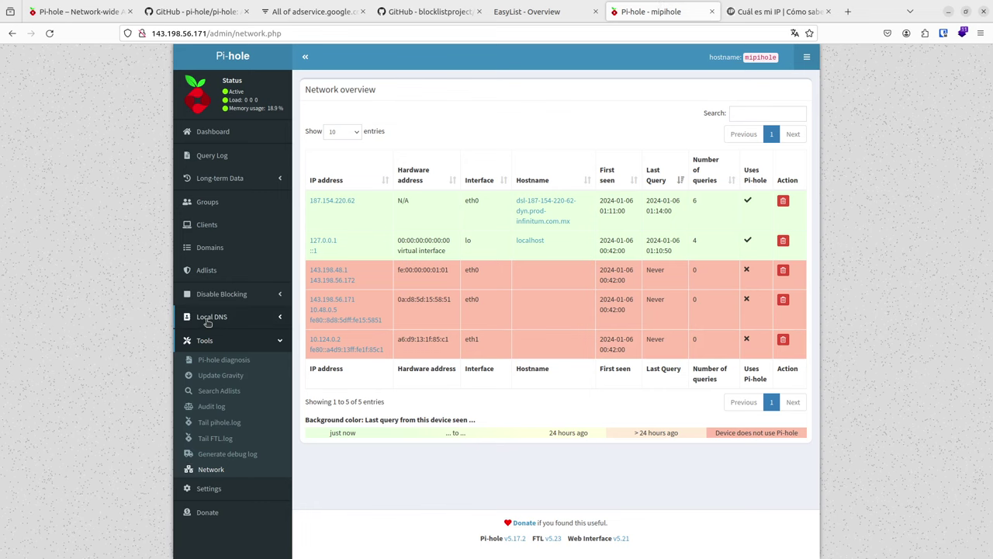
{"action": "left_click", "coordinate": [206, 272]}
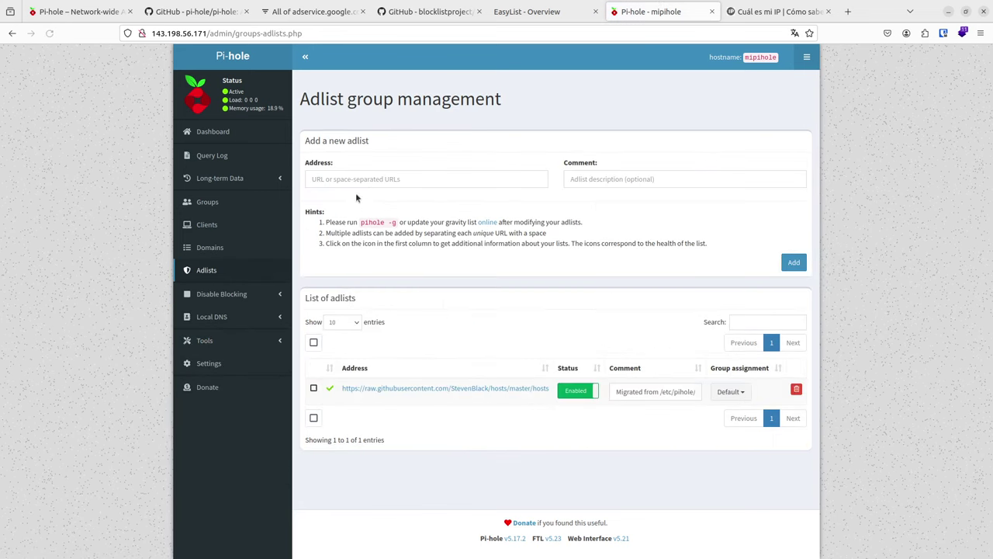
{"action": "left_click", "coordinate": [354, 182]}
{"action": "key", "text": "ctrl+v"}
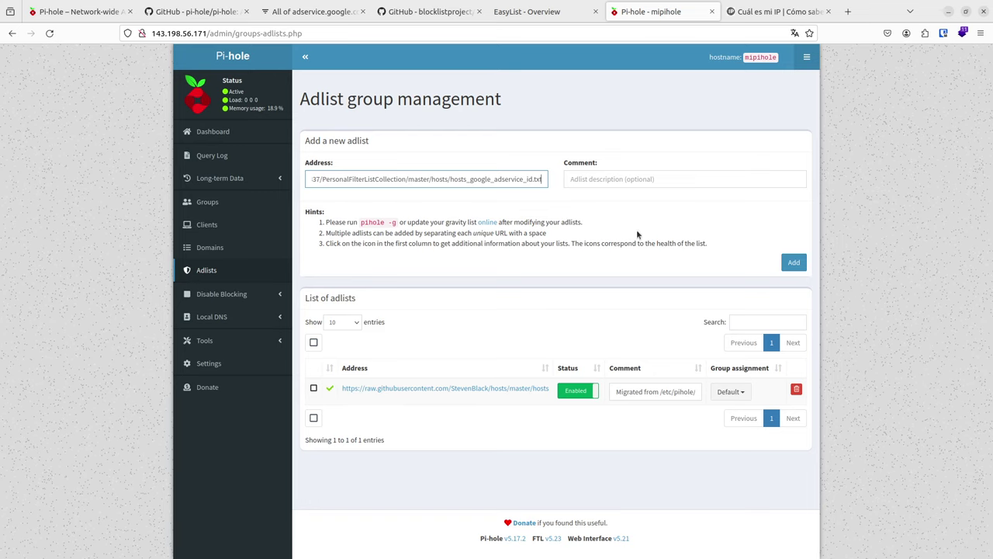
{"action": "left_click", "coordinate": [795, 261]}
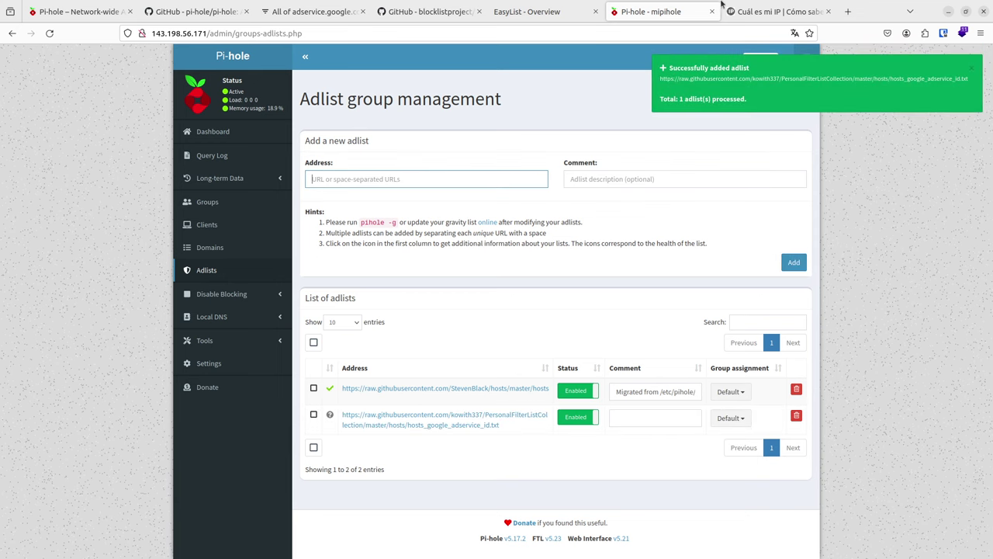
Step: Copy the Blocklist Project ads.txt link and add it to Pi-hole's adlists
{"action": "left_click", "coordinate": [427, 11]}
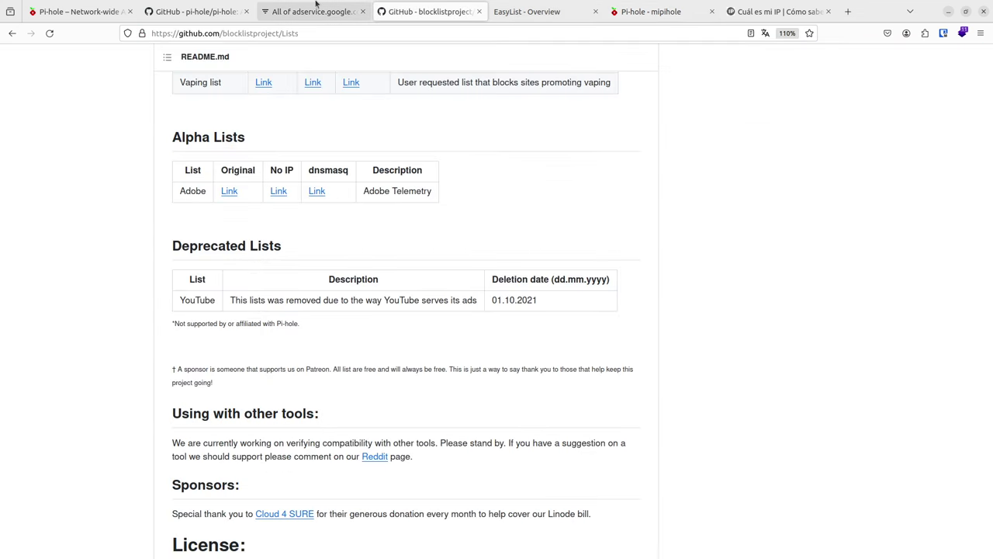
{"action": "scroll", "coordinate": [261, 174], "scroll_direction": "up", "scroll_amount": 10}
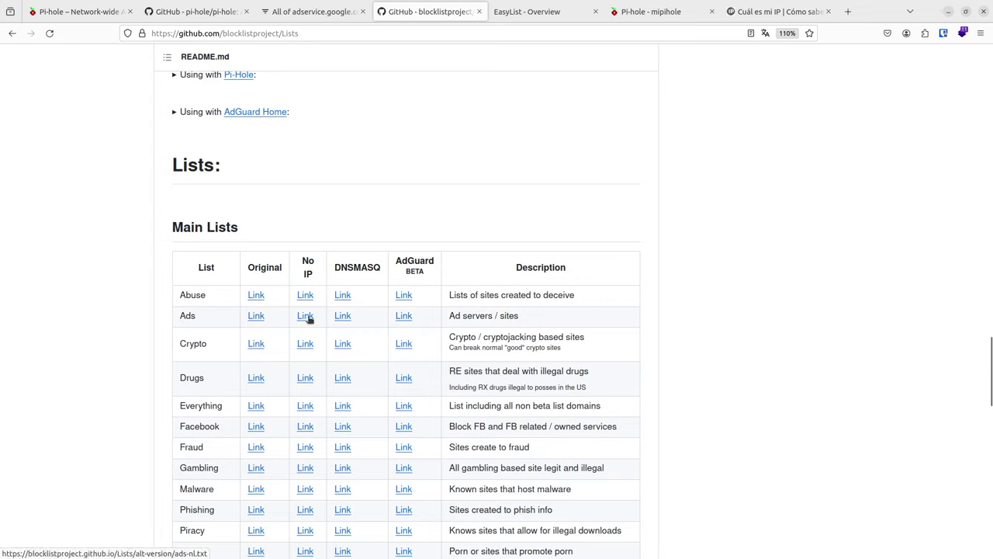
{"action": "right_click", "coordinate": [258, 317]}
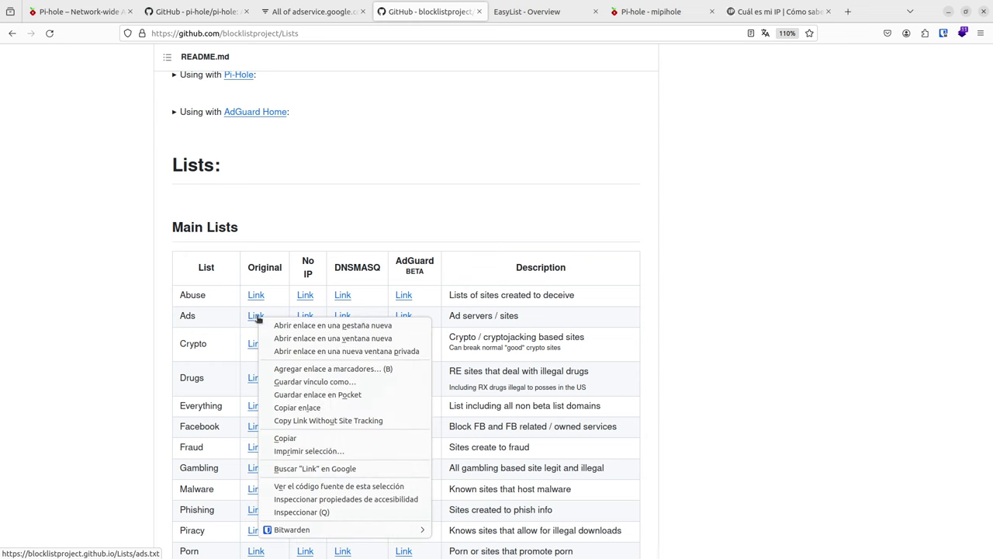
{"action": "left_click", "coordinate": [327, 406]}
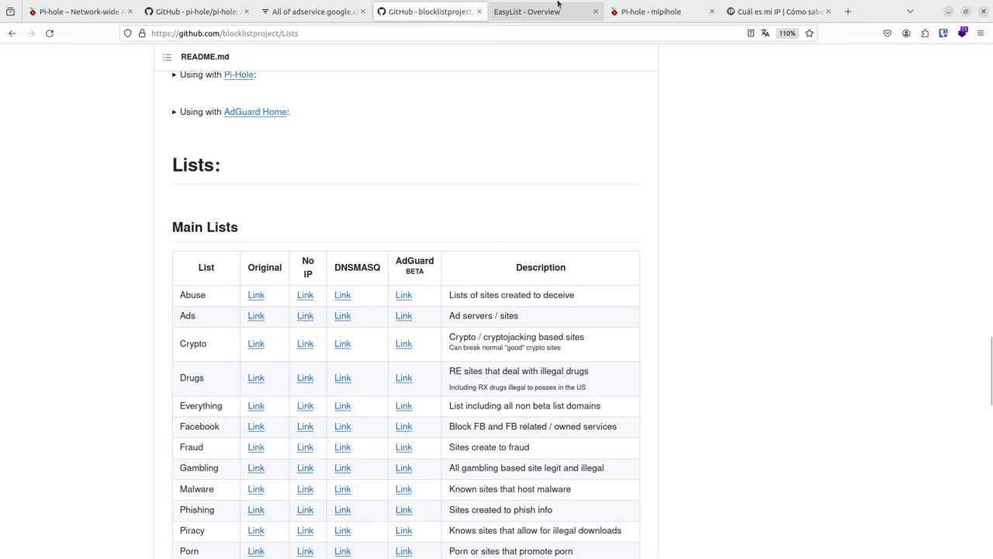
{"action": "left_click", "coordinate": [663, 7]}
{"action": "type", "text": "https://blocklistproject.github.io/Lists/ads.txt"}
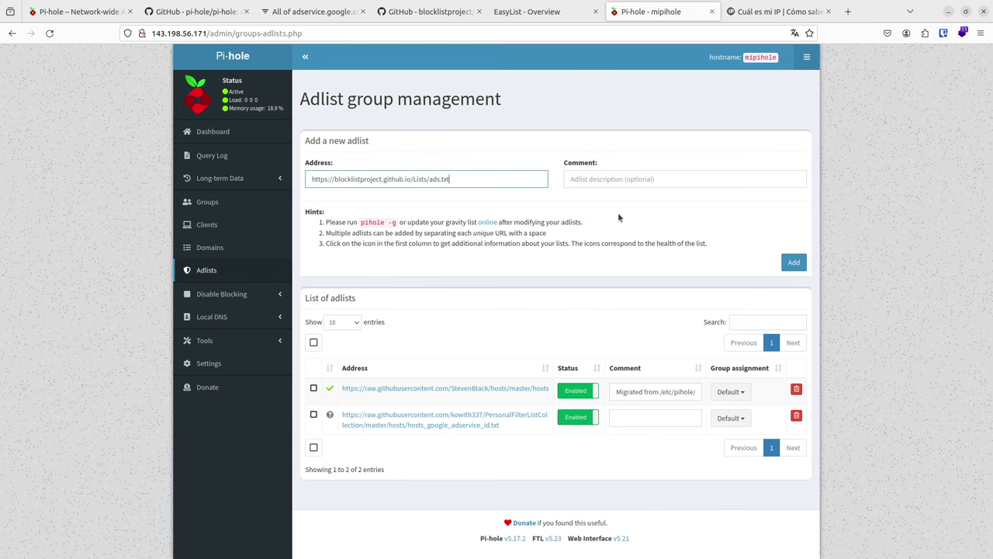
{"action": "left_click", "coordinate": [794, 262]}
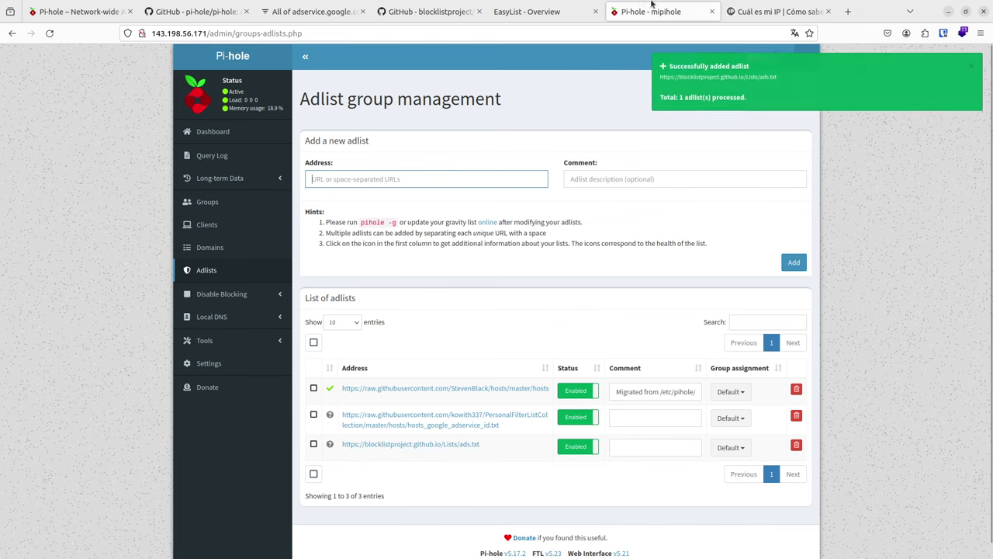
{"action": "left_click", "coordinate": [513, 11]}
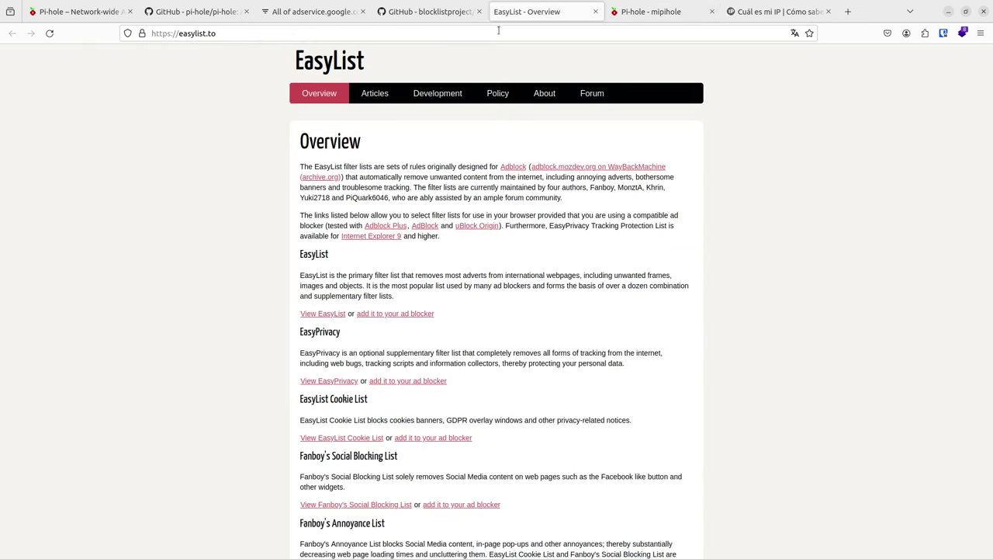
Step: Copy the EasyList filter list link and add it as a Pi-hole adlist
{"action": "scroll", "coordinate": [341, 306], "scroll_direction": "down", "scroll_amount": 3}
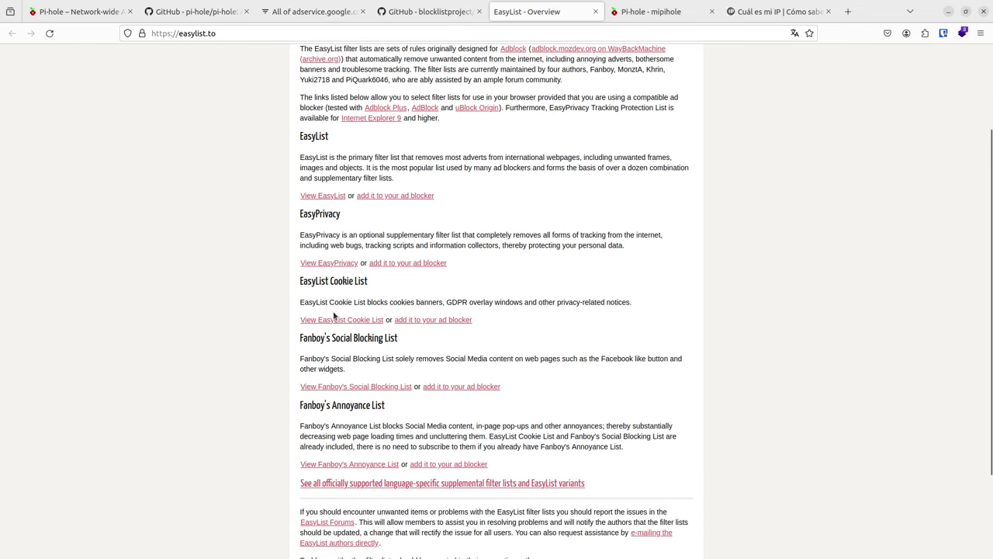
{"action": "right_click", "coordinate": [326, 199]}
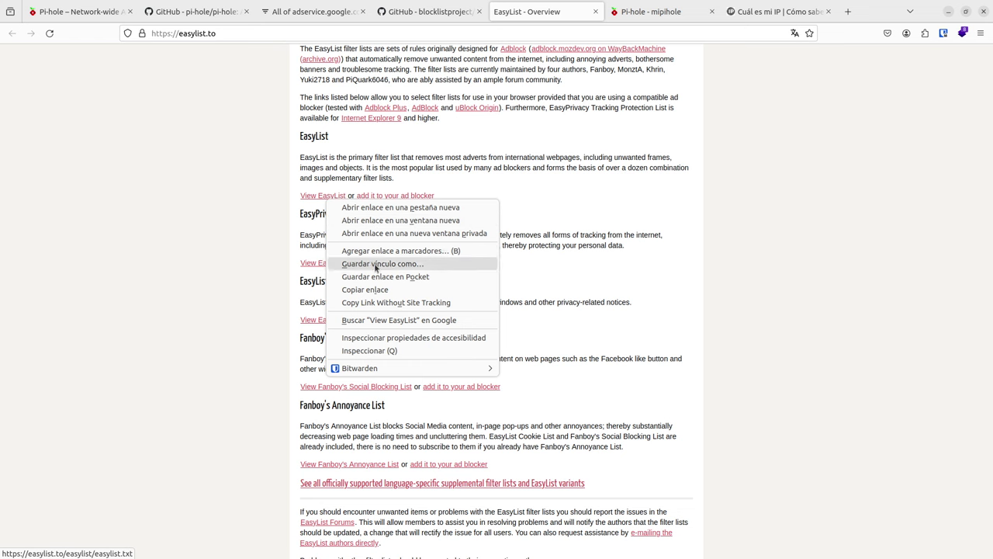
{"action": "left_click", "coordinate": [379, 290]}
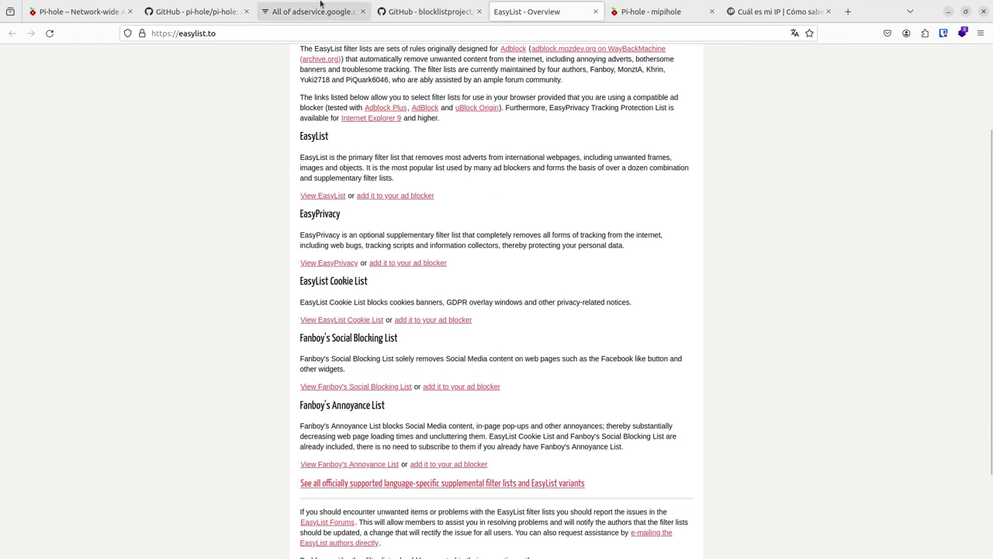
{"action": "left_click", "coordinate": [625, 12]}
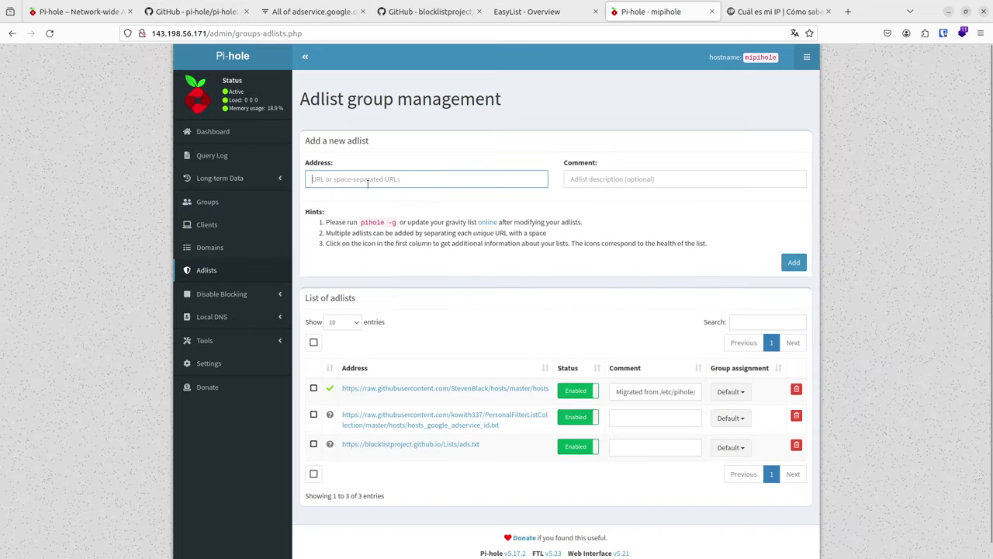
{"action": "type", "text": "https://easylist.to/easylist/easylist.txt"}
{"action": "left_click", "coordinate": [794, 263]}
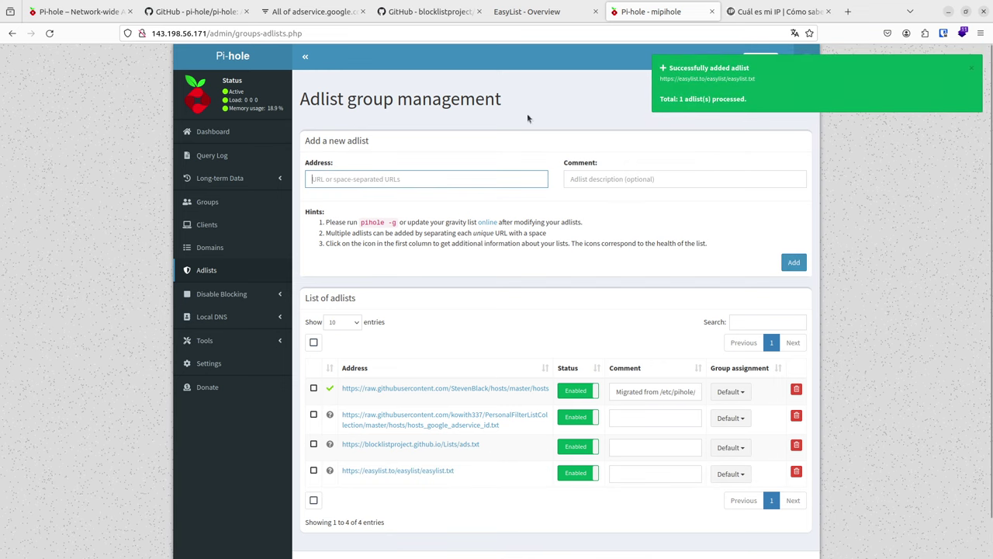
Step: Browse the raw EasyList rules, selecting a block of /banner filters, then close that page
{"action": "left_click", "coordinate": [521, 9]}
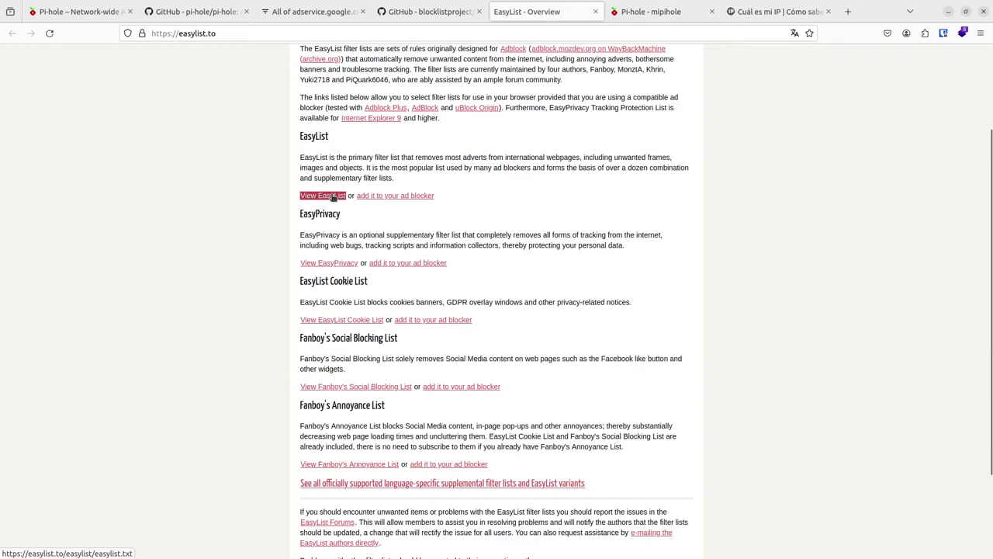
{"action": "left_click", "coordinate": [330, 195]}
{"action": "scroll", "coordinate": [211, 313], "scroll_direction": "down", "scroll_amount": 15}
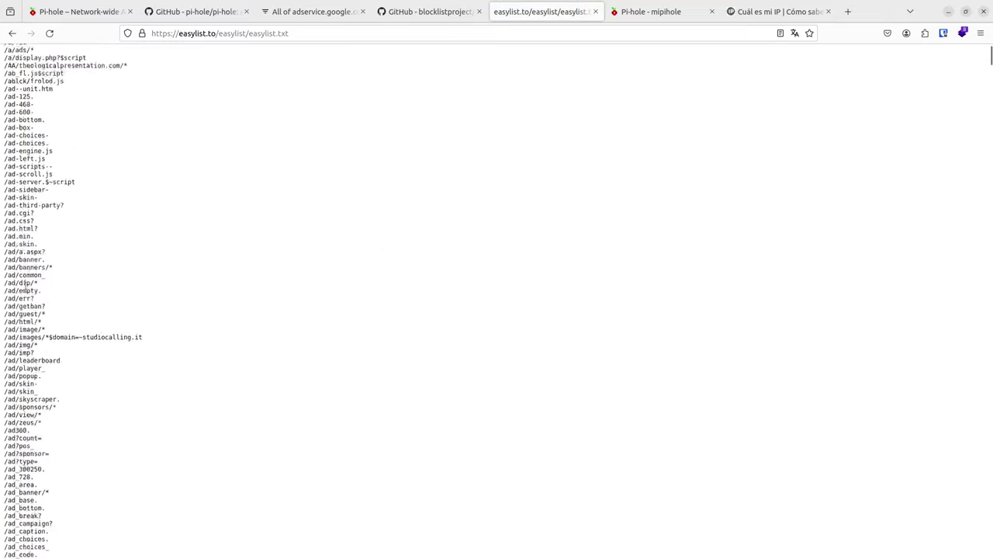
{"action": "scroll", "coordinate": [20, 277], "scroll_direction": "down", "scroll_amount": 10}
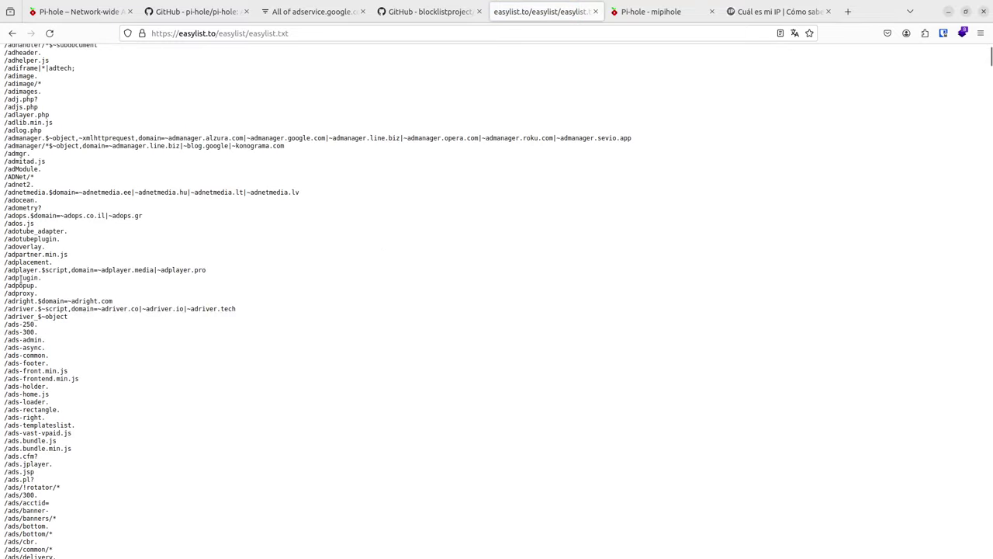
{"action": "scroll", "coordinate": [21, 280], "scroll_direction": "down", "scroll_amount": 9}
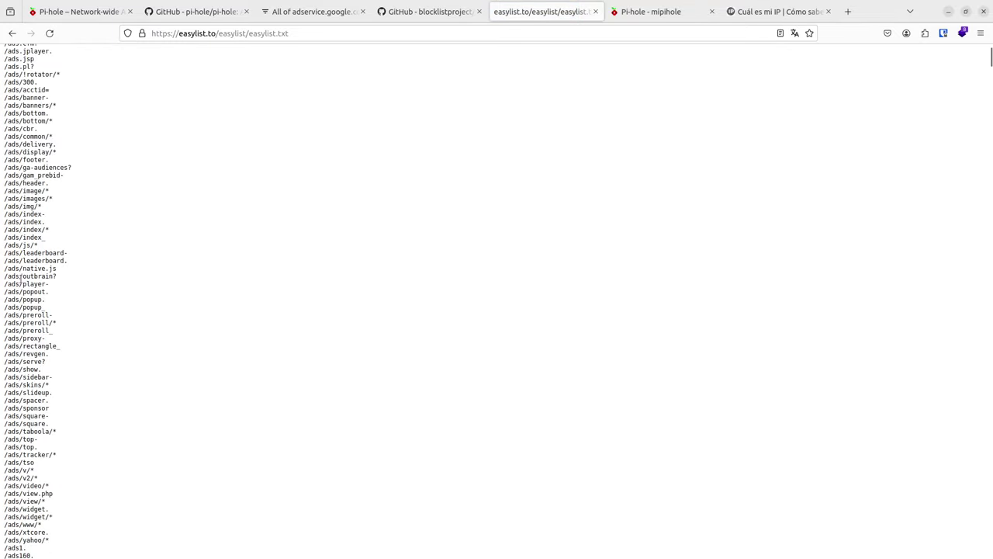
{"action": "scroll", "coordinate": [20, 273], "scroll_direction": "down", "scroll_amount": 20}
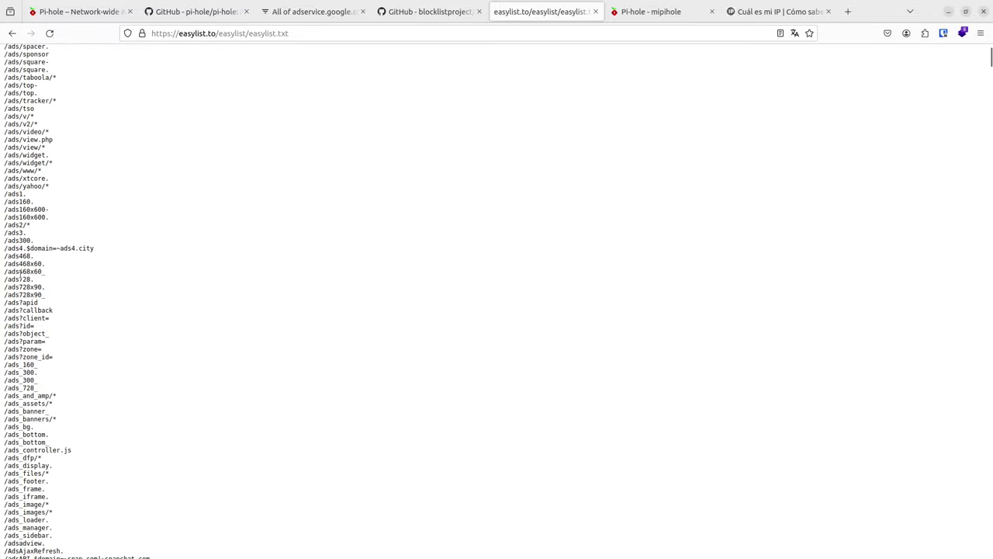
{"action": "scroll", "coordinate": [23, 307], "scroll_direction": "down", "scroll_amount": 20}
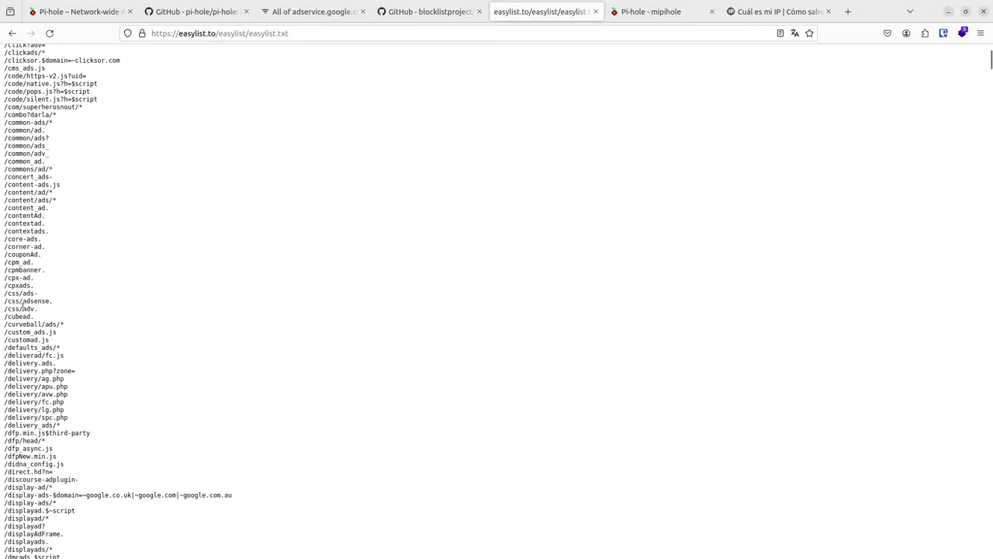
{"action": "scroll", "coordinate": [22, 308], "scroll_direction": "up", "scroll_amount": 12}
{"action": "scroll", "coordinate": [22, 308], "scroll_direction": "up", "scroll_amount": 20}
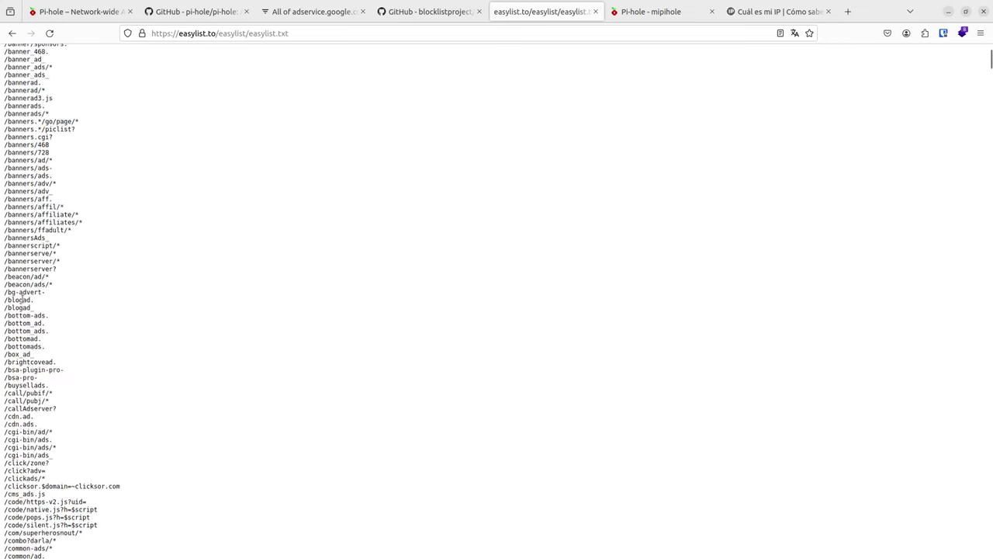
{"action": "left_click_drag", "start_coordinate": [14, 258], "coordinate": [59, 404]}
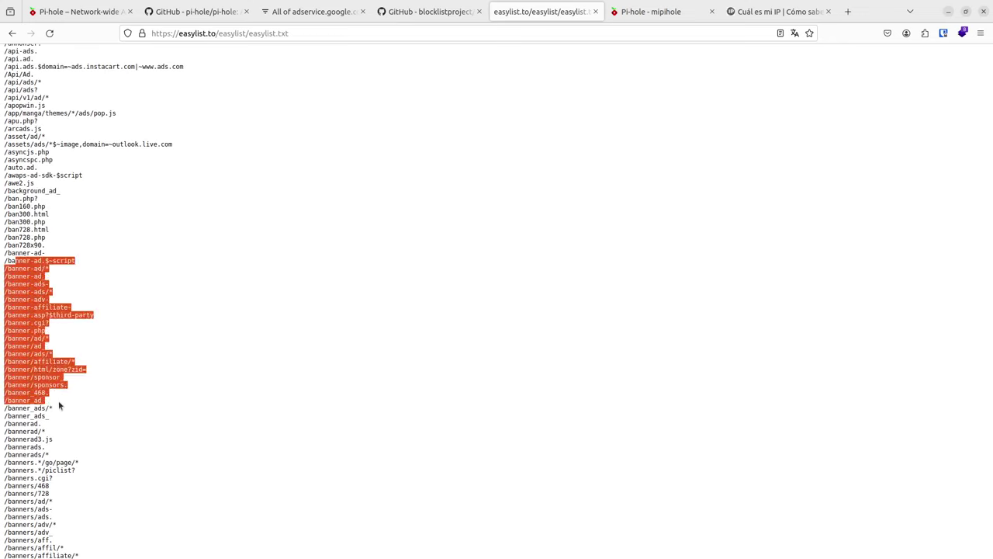
{"action": "scroll", "coordinate": [58, 404], "scroll_direction": "down", "scroll_amount": 20}
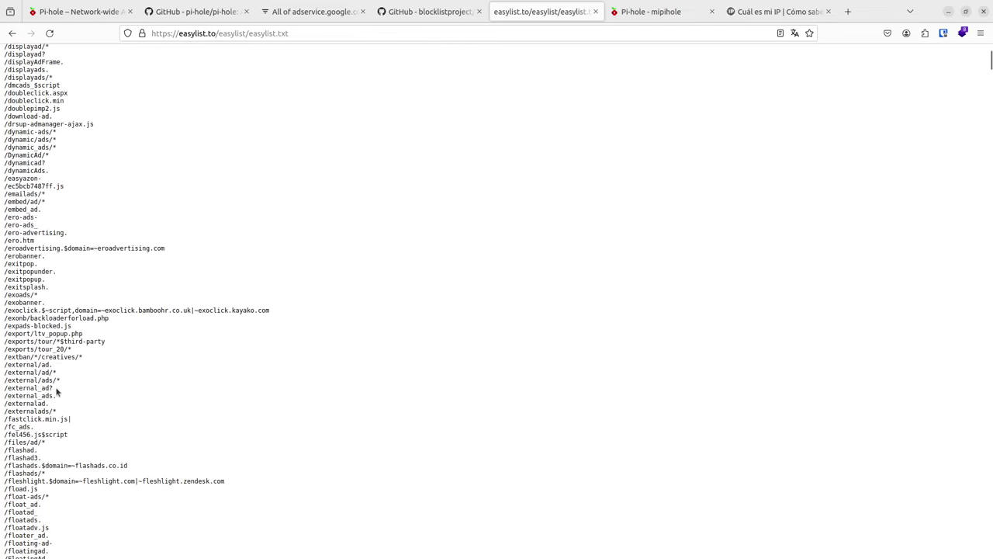
{"action": "scroll", "coordinate": [56, 392], "scroll_direction": "up", "scroll_amount": 10}
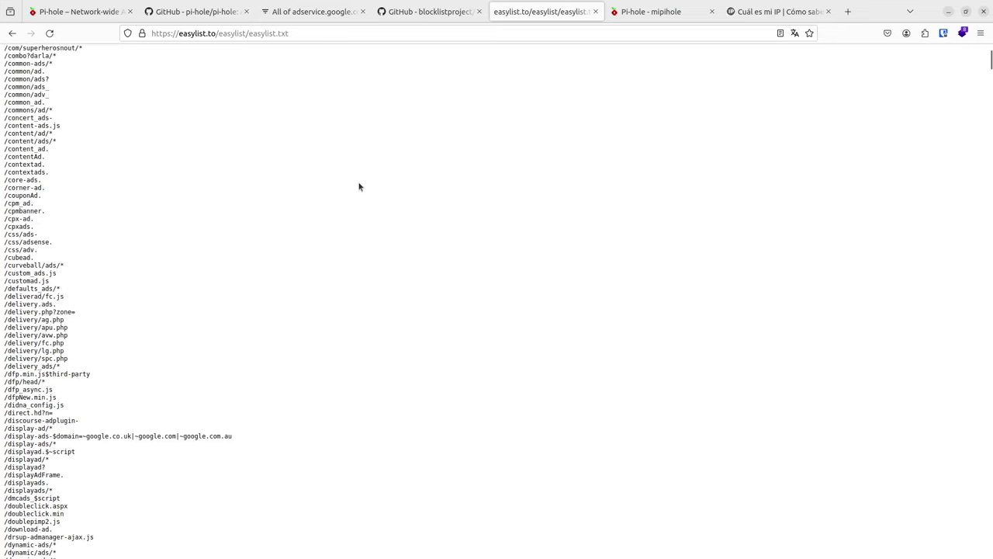
{"action": "left_click", "coordinate": [597, 11]}
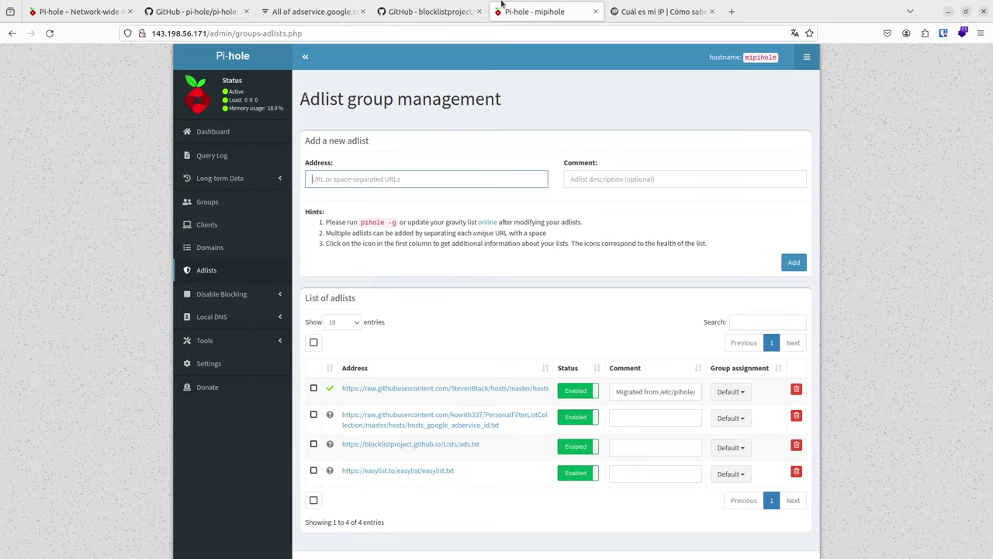
{"action": "left_click", "coordinate": [427, 10]}
{"action": "scroll", "coordinate": [190, 295], "scroll_direction": "down", "scroll_amount": 4}
{"action": "scroll", "coordinate": [183, 312], "scroll_direction": "down", "scroll_amount": 3}
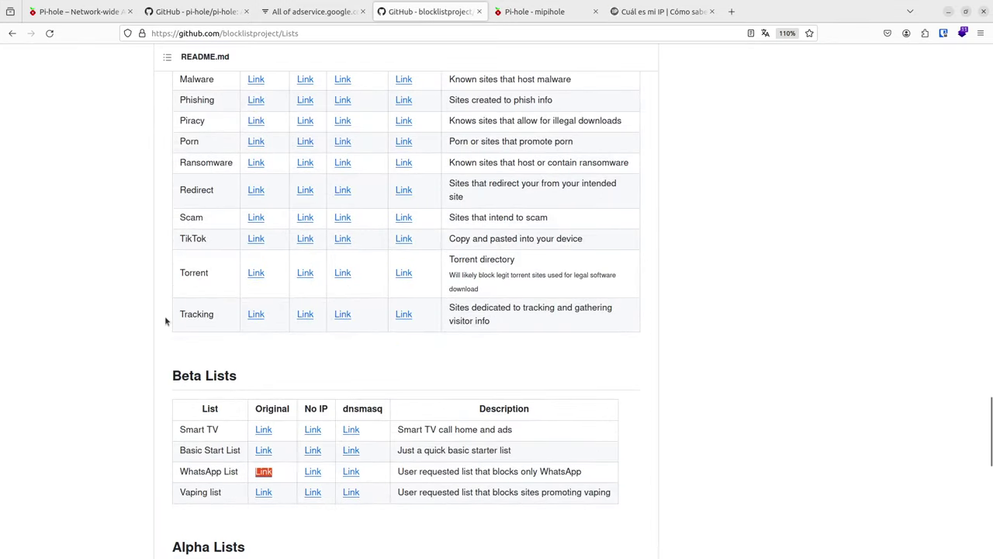
{"action": "scroll", "coordinate": [166, 320], "scroll_direction": "up", "scroll_amount": 2}
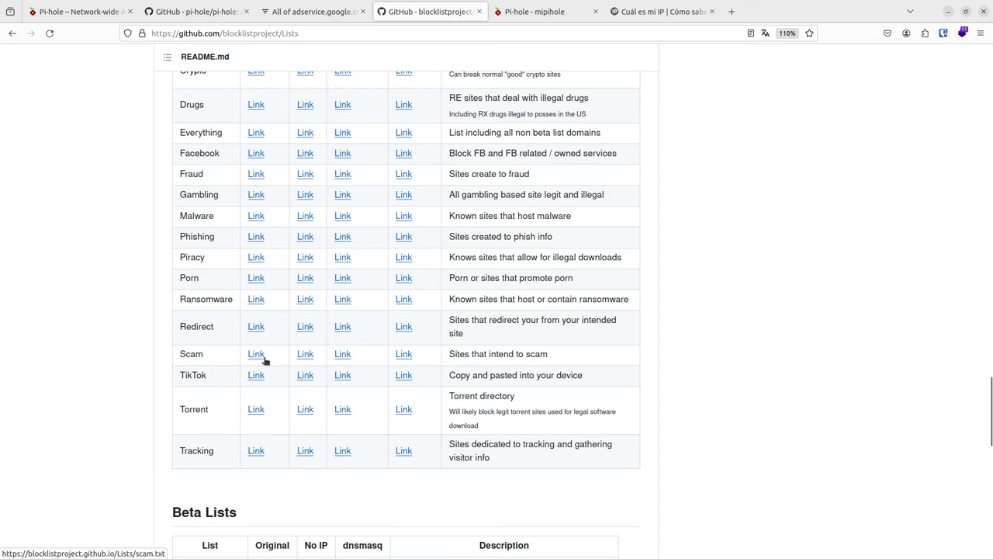
{"action": "scroll", "coordinate": [238, 324], "scroll_direction": "down", "scroll_amount": 6}
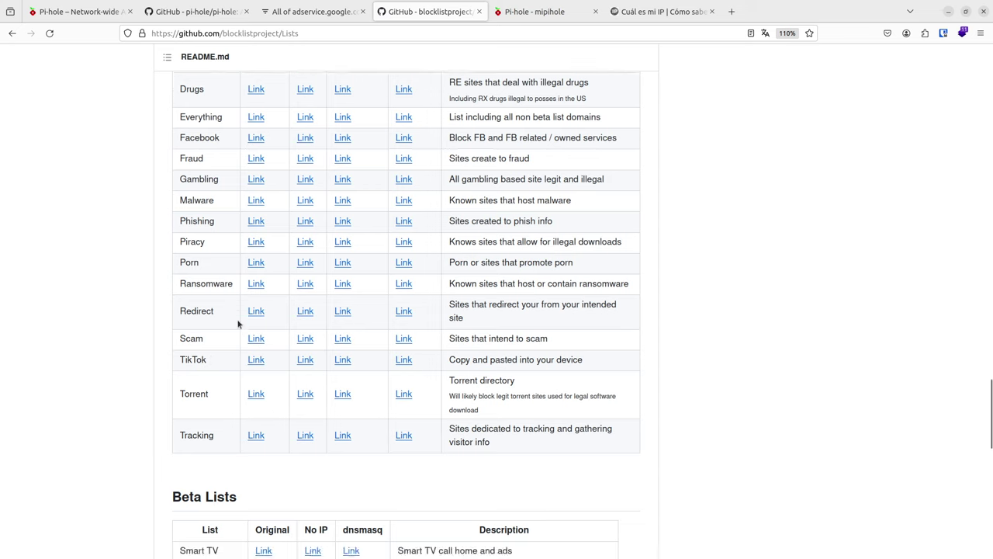
{"action": "scroll", "coordinate": [237, 290], "scroll_direction": "up", "scroll_amount": 2}
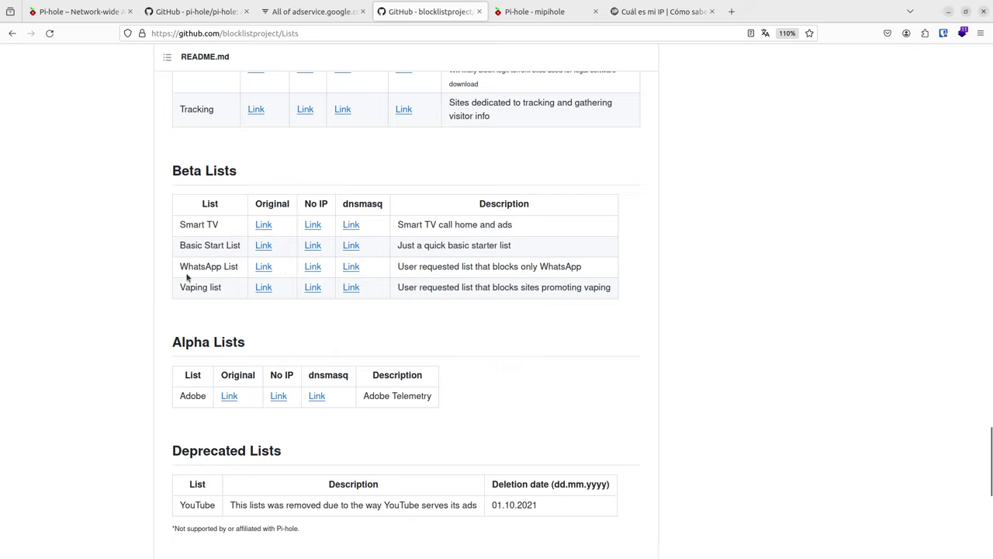
{"action": "key", "text": "ctrl+Tab"}
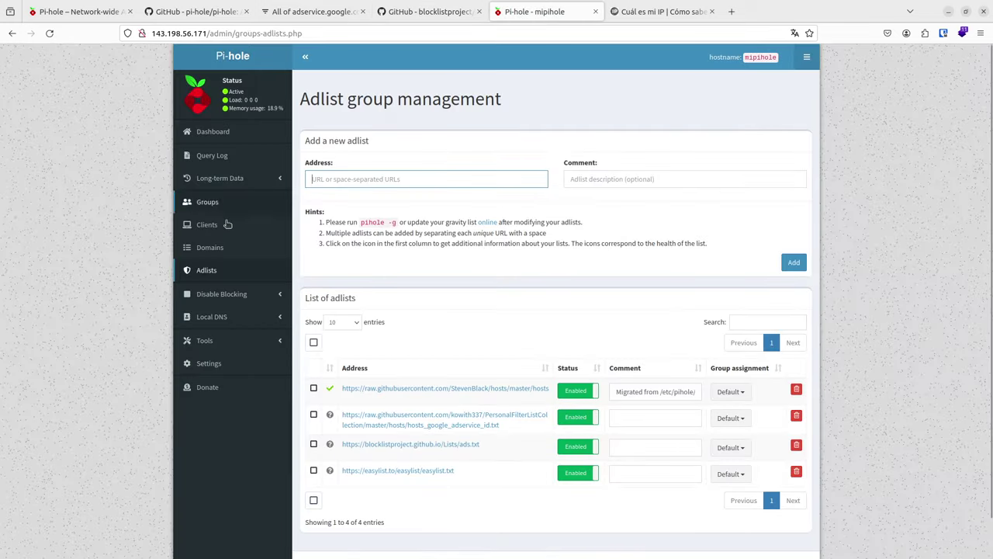
Step: Open Pi-hole's Group management page showing the single Default group
{"action": "left_click", "coordinate": [211, 204]}
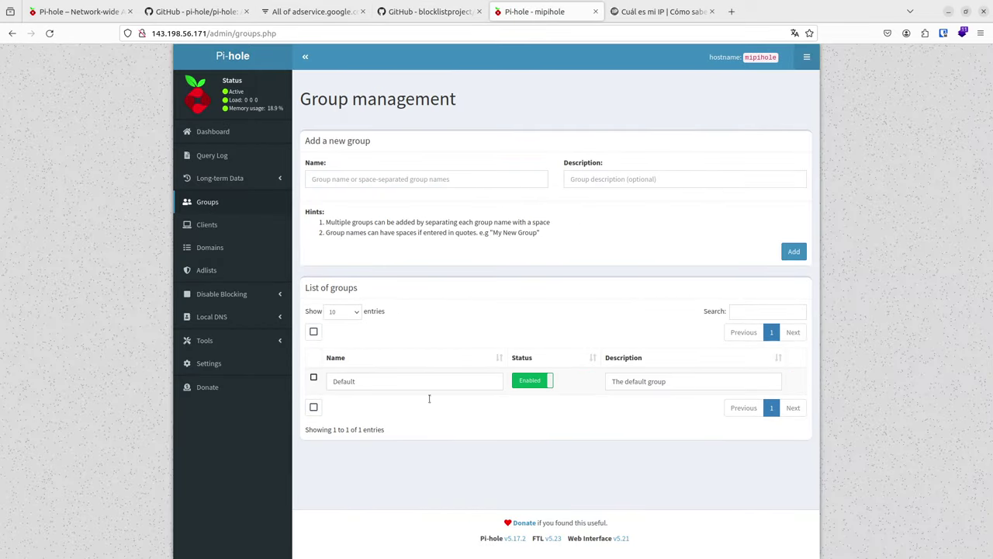
{"action": "mouse_move", "coordinate": [440, 381]}
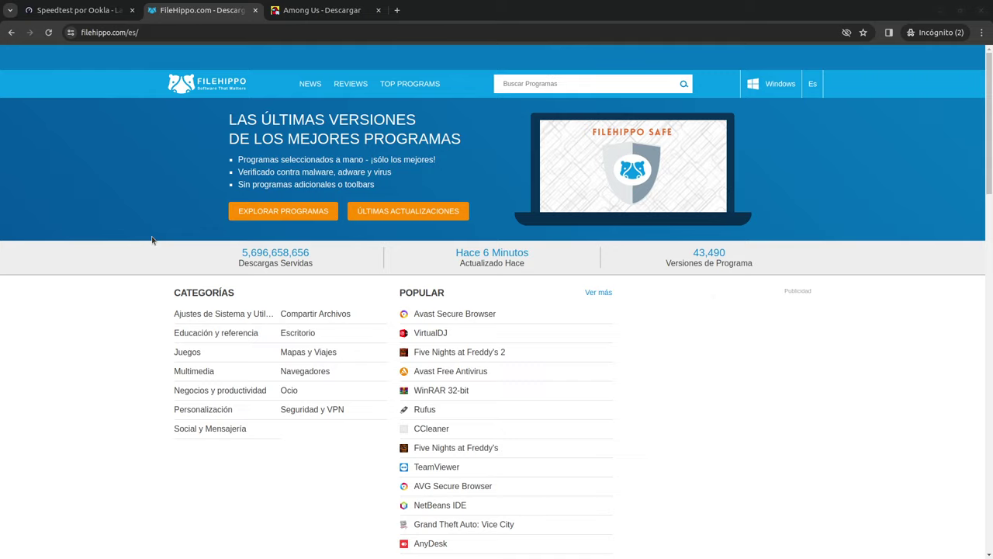
Step: Jump to the FileHippo homepage footer and scroll back up
{"action": "key", "text": "End"}
{"action": "scroll", "coordinate": [151, 252], "scroll_direction": "up", "scroll_amount": 20}
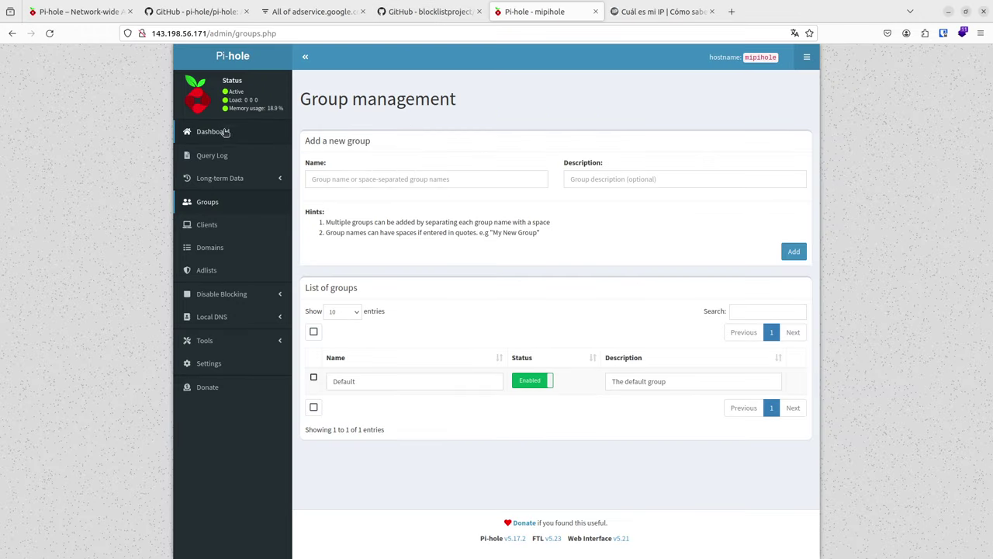
Step: Check the Pi-hole dashboard's Total queries and Queries Blocked counters
{"action": "left_click", "coordinate": [194, 134]}
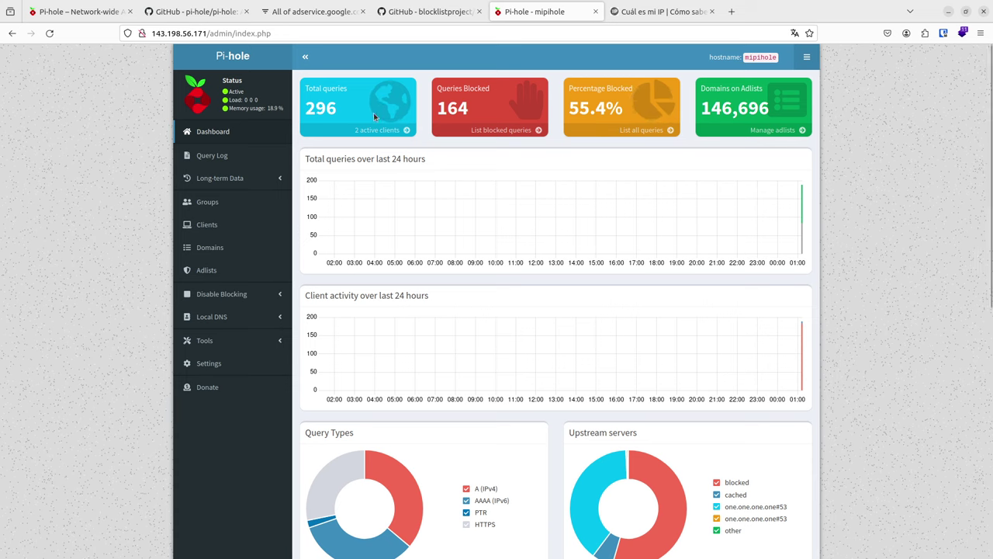
{"action": "mouse_move", "coordinate": [374, 115]}
{"action": "left_click", "coordinate": [652, 6]}
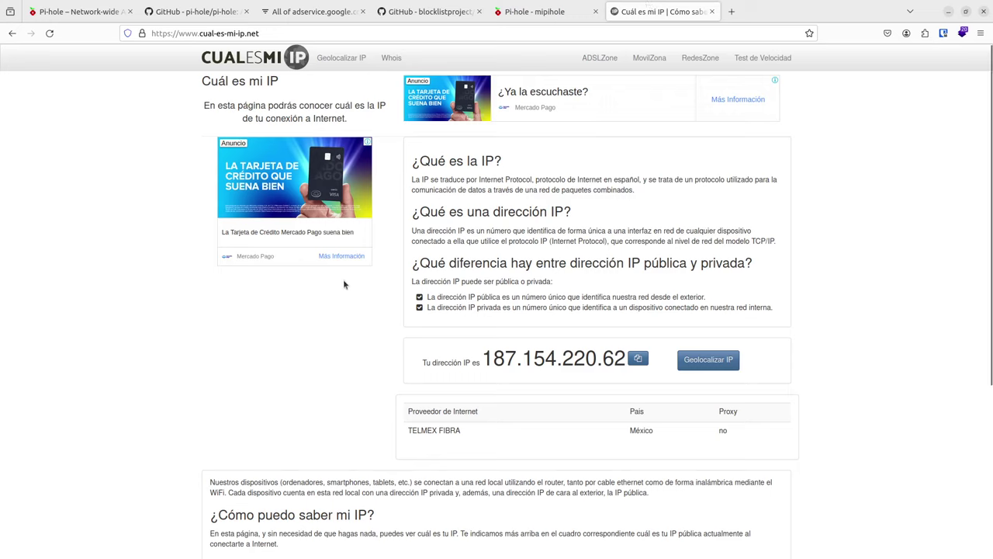
Step: Reload Cuál es mi IP to test blocking, then return to the Pi-hole dashboard showing 200 of 355 blocked
{"action": "key", "text": "F5"}
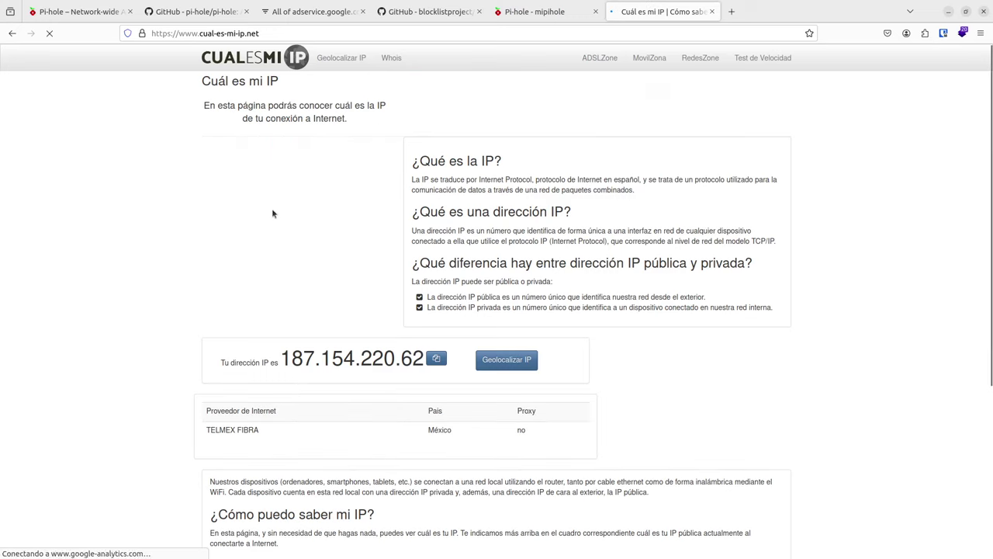
{"action": "scroll", "coordinate": [194, 256], "scroll_direction": "down", "scroll_amount": 3}
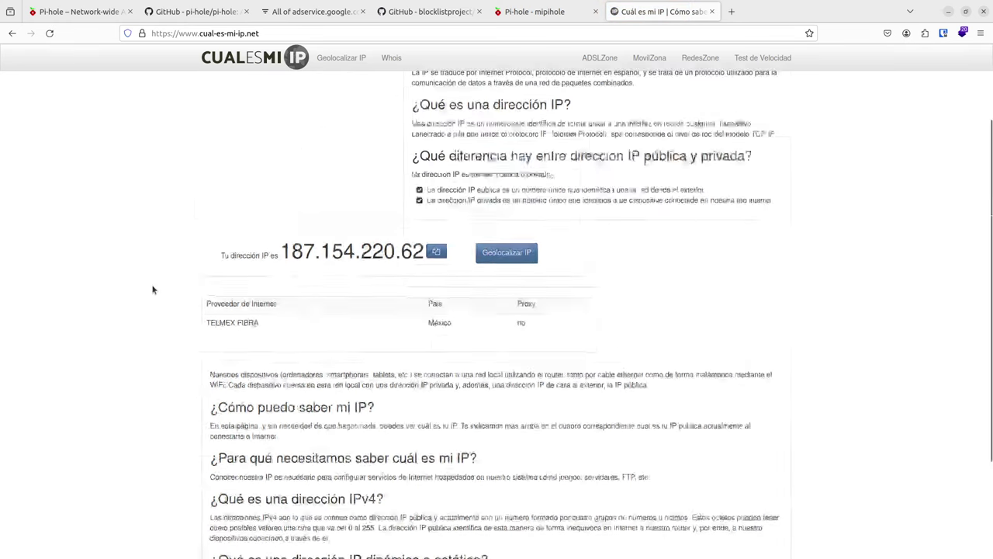
{"action": "scroll", "coordinate": [153, 289], "scroll_direction": "up", "scroll_amount": 3}
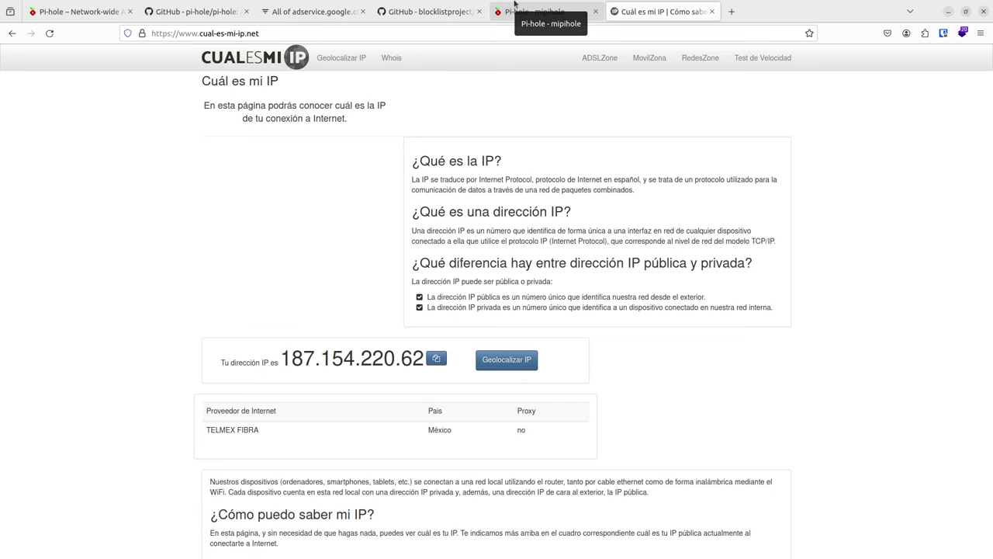
{"action": "left_click", "coordinate": [155, 18]}
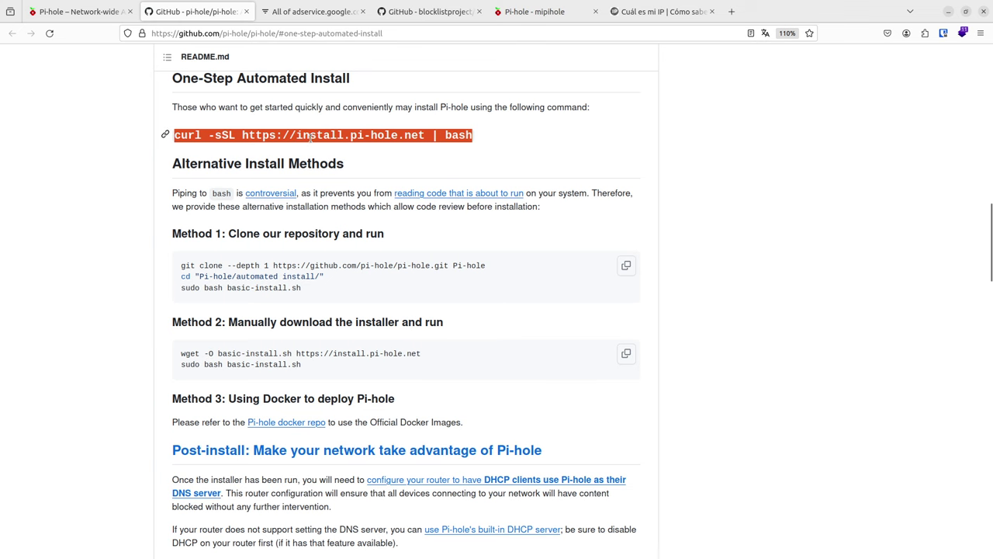
{"action": "left_click", "coordinate": [124, 11]}
{"action": "left_click", "coordinate": [535, 11]}
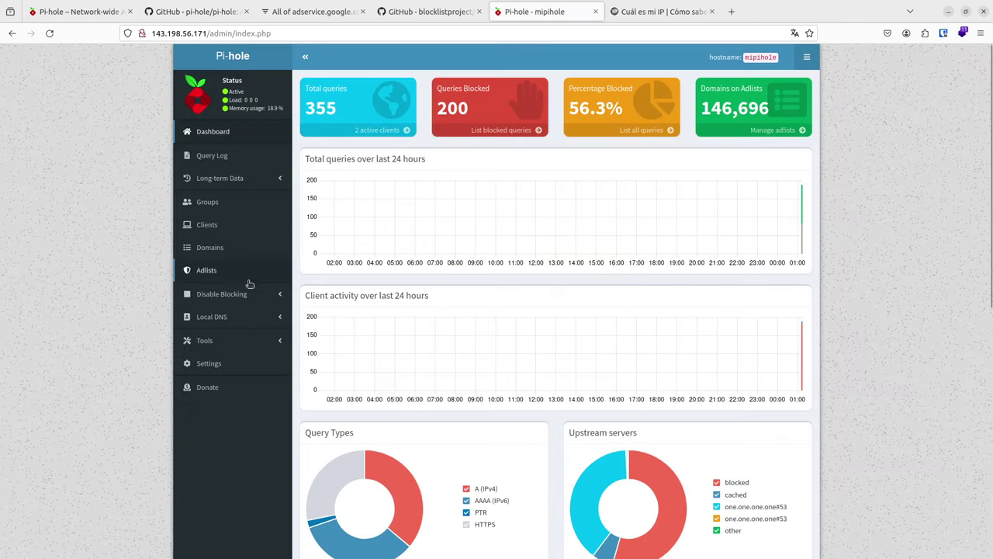
Step: Update gravity from Tools, confirm 154559 domains parsed from ads.txt, then view the dashboard
{"action": "left_click", "coordinate": [219, 339]}
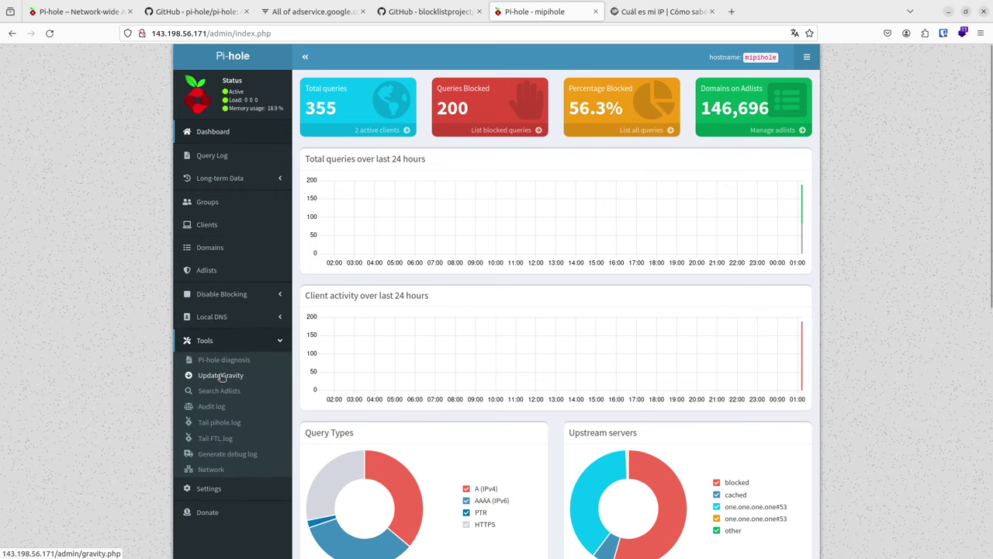
{"action": "left_click", "coordinate": [222, 376]}
{"action": "left_click", "coordinate": [470, 147]}
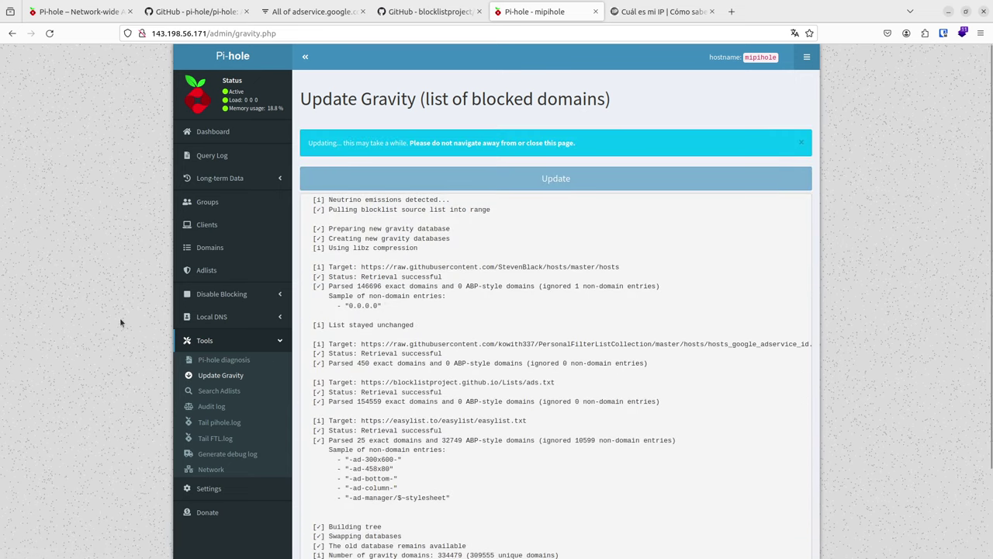
{"action": "scroll", "coordinate": [392, 344], "scroll_direction": "down", "scroll_amount": 3}
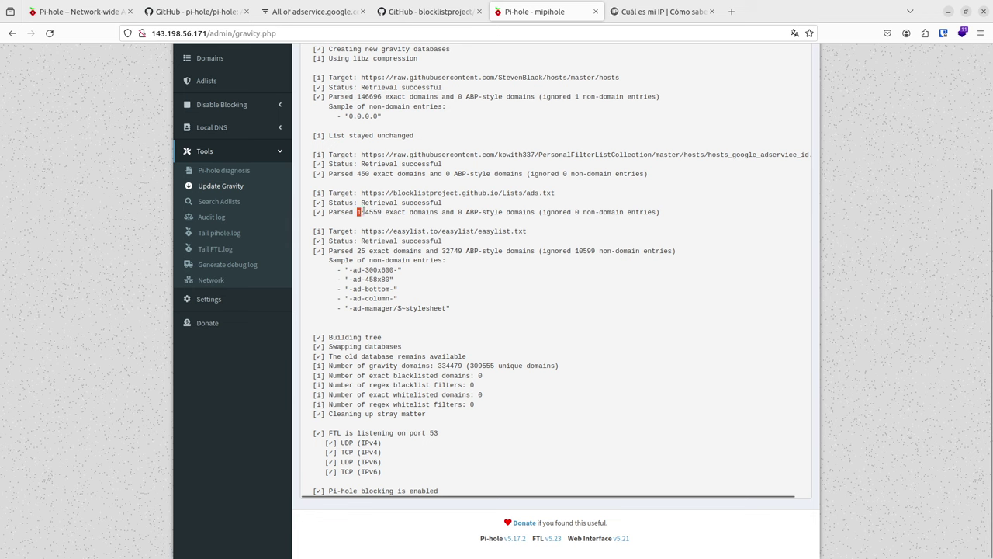
{"action": "left_click_drag", "start_coordinate": [359, 211], "coordinate": [383, 211]}
{"action": "scroll", "coordinate": [358, 240], "scroll_direction": "up", "scroll_amount": 3}
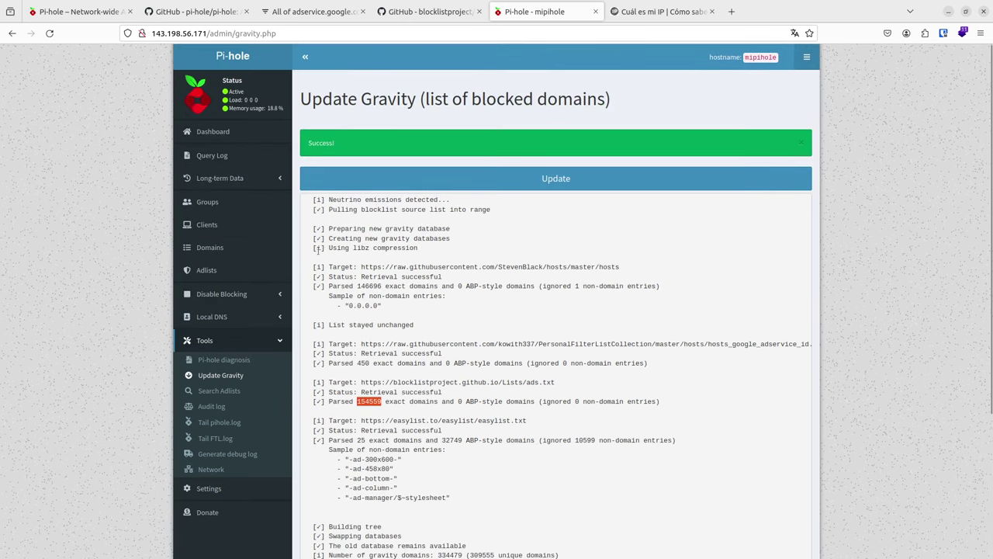
{"action": "left_click", "coordinate": [225, 140]}
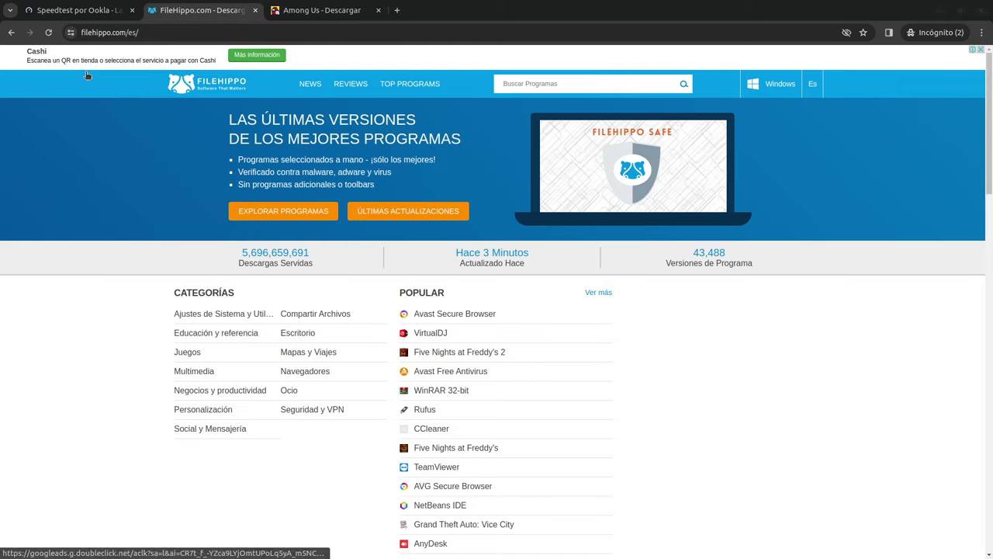
Step: Scroll through filehippo.com/es inspecting its ad slots, including the Cashi banner
{"action": "scroll", "coordinate": [159, 242], "scroll_direction": "down", "scroll_amount": 5}
{"action": "scroll", "coordinate": [164, 236], "scroll_direction": "up", "scroll_amount": 7}
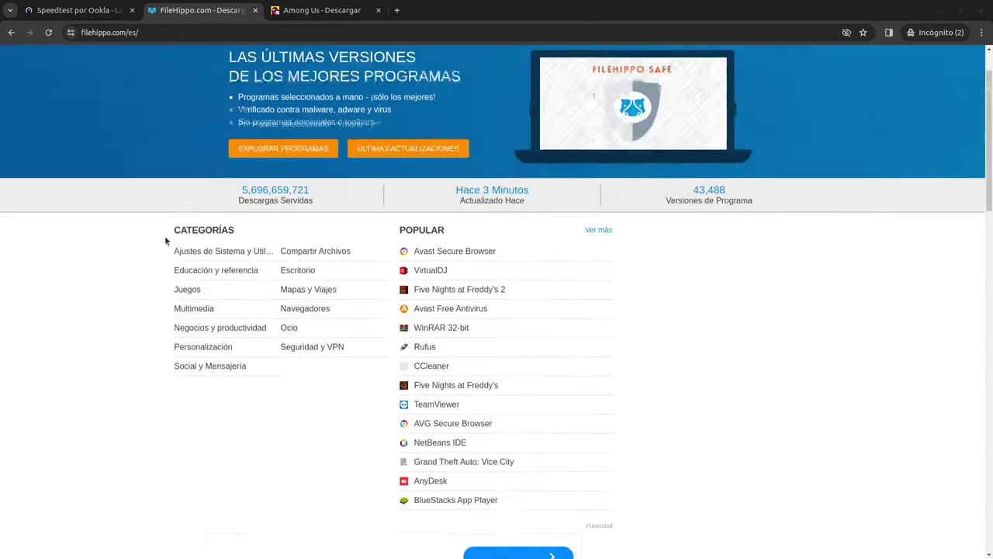
{"action": "scroll", "coordinate": [164, 235], "scroll_direction": "down", "scroll_amount": 11}
{"action": "scroll", "coordinate": [165, 235], "scroll_direction": "down", "scroll_amount": 5}
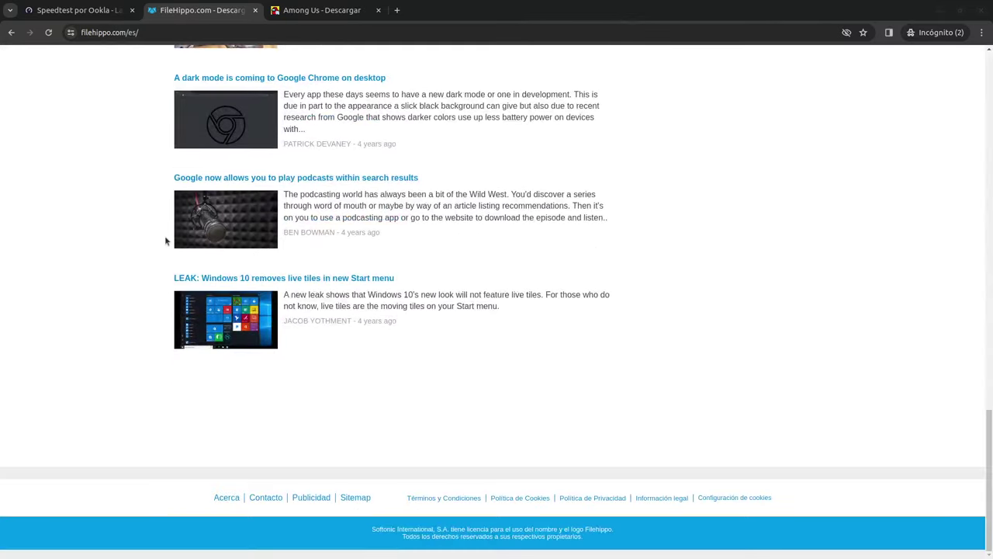
{"action": "scroll", "coordinate": [163, 241], "scroll_direction": "up", "scroll_amount": 15}
{"action": "scroll", "coordinate": [166, 284], "scroll_direction": "down", "scroll_amount": 4}
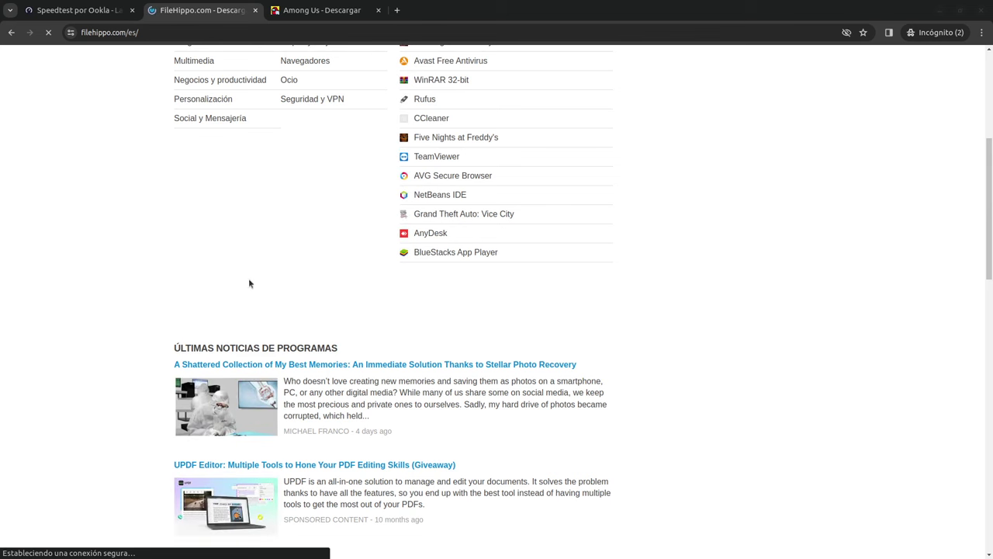
{"action": "scroll", "coordinate": [147, 309], "scroll_direction": "up", "scroll_amount": 4}
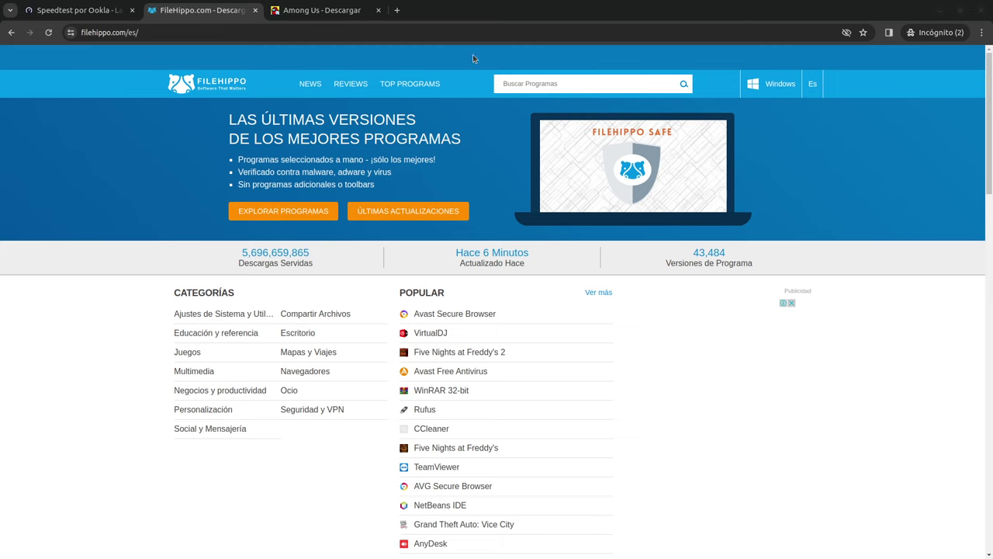
{"action": "scroll", "coordinate": [683, 280], "scroll_direction": "down", "scroll_amount": 4}
{"action": "scroll", "coordinate": [700, 268], "scroll_direction": "up", "scroll_amount": 2}
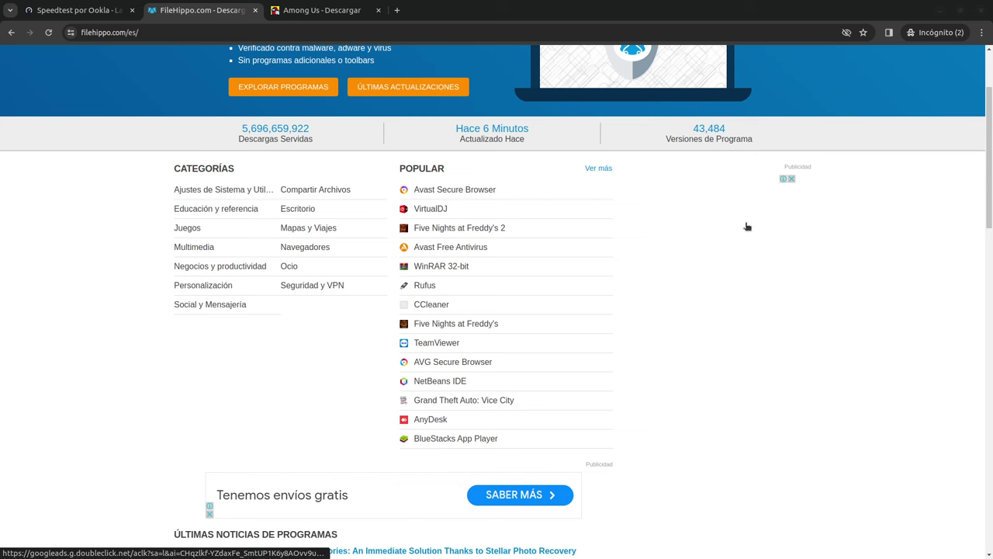
{"action": "scroll", "coordinate": [256, 326], "scroll_direction": "down", "scroll_amount": 3}
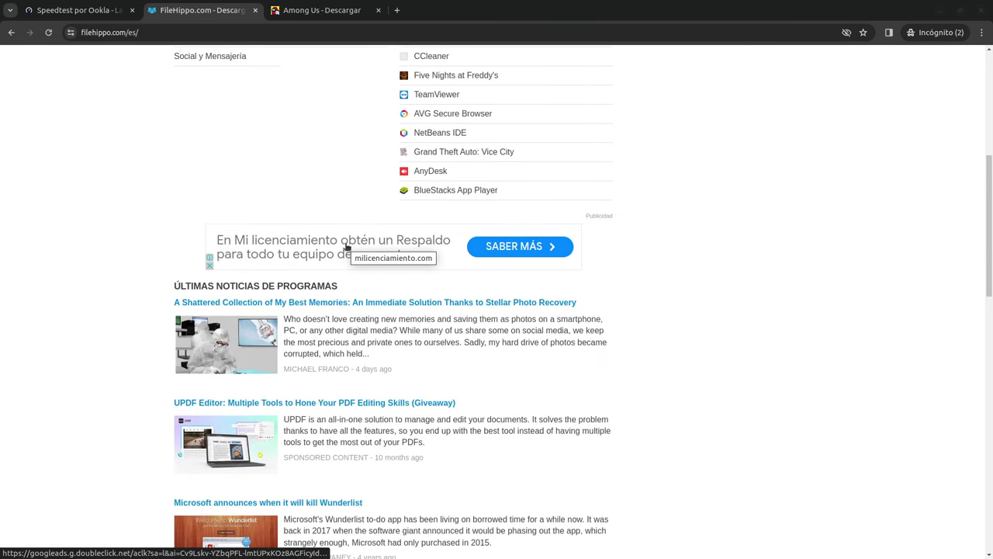
{"action": "scroll", "coordinate": [336, 278], "scroll_direction": "down", "scroll_amount": 4}
{"action": "scroll", "coordinate": [337, 277], "scroll_direction": "down", "scroll_amount": 8}
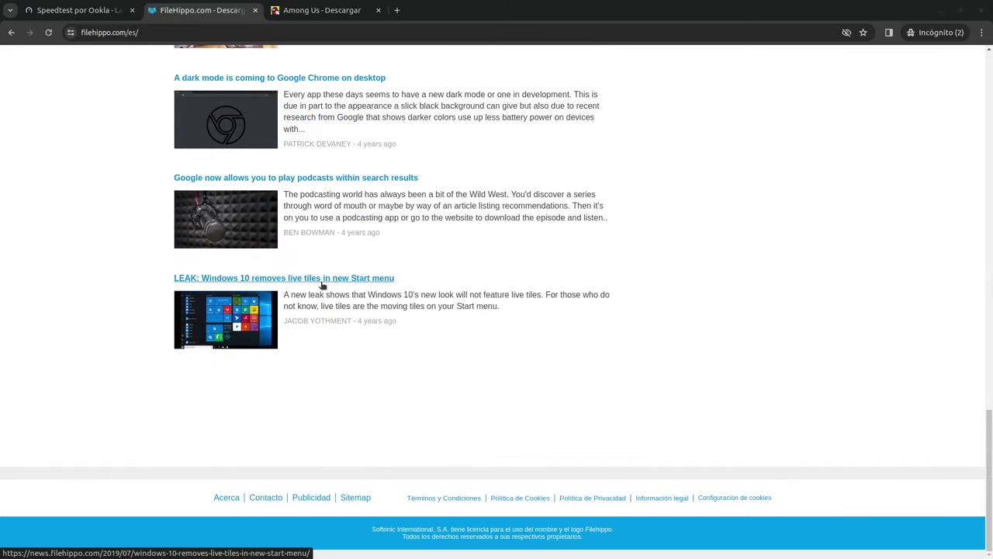
{"action": "scroll", "coordinate": [324, 284], "scroll_direction": "up", "scroll_amount": 3}
Step: Reload the FileHippo homepage and confirm the Cashi banner slot is now an empty placeholder
{"action": "left_click", "coordinate": [330, 13]}
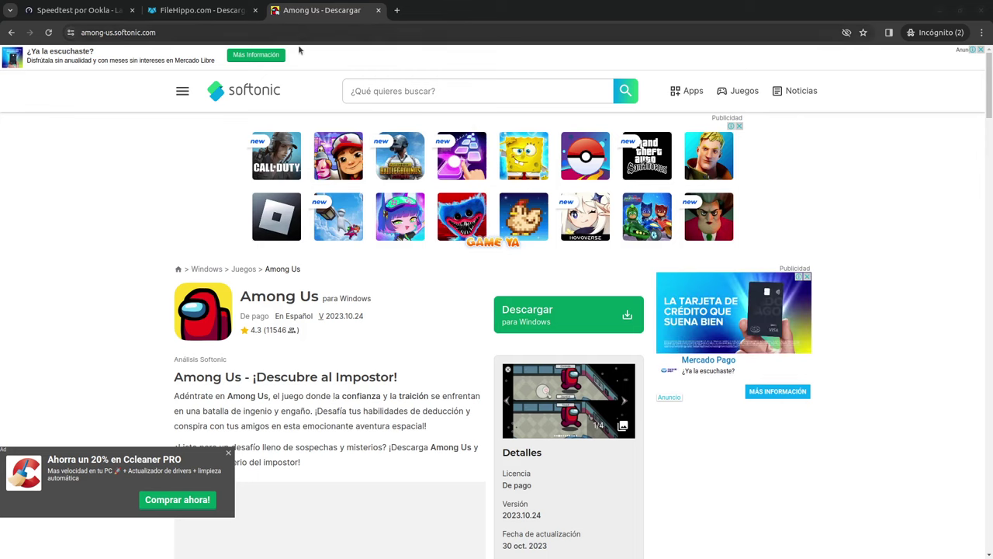
{"action": "left_click", "coordinate": [198, 13]}
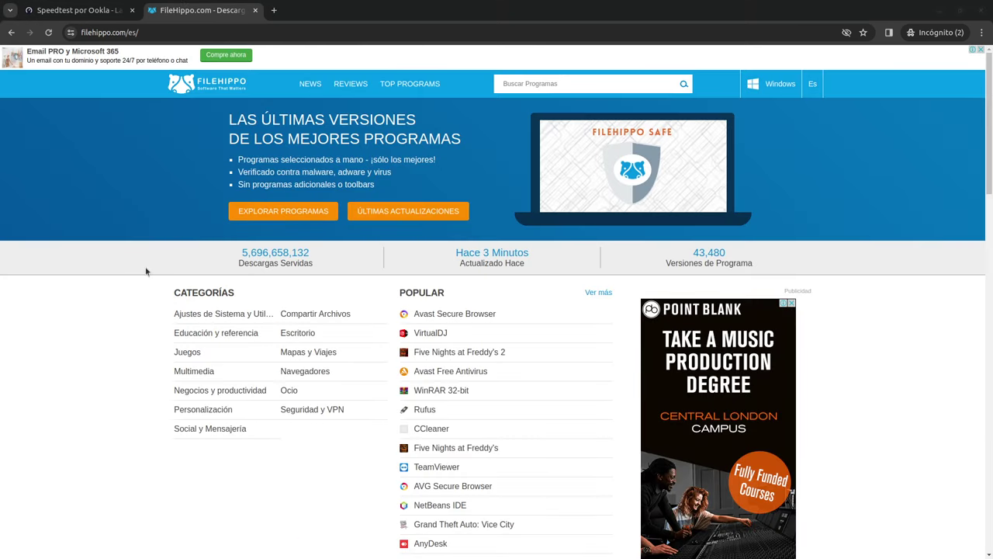
{"action": "key", "text": "F5"}
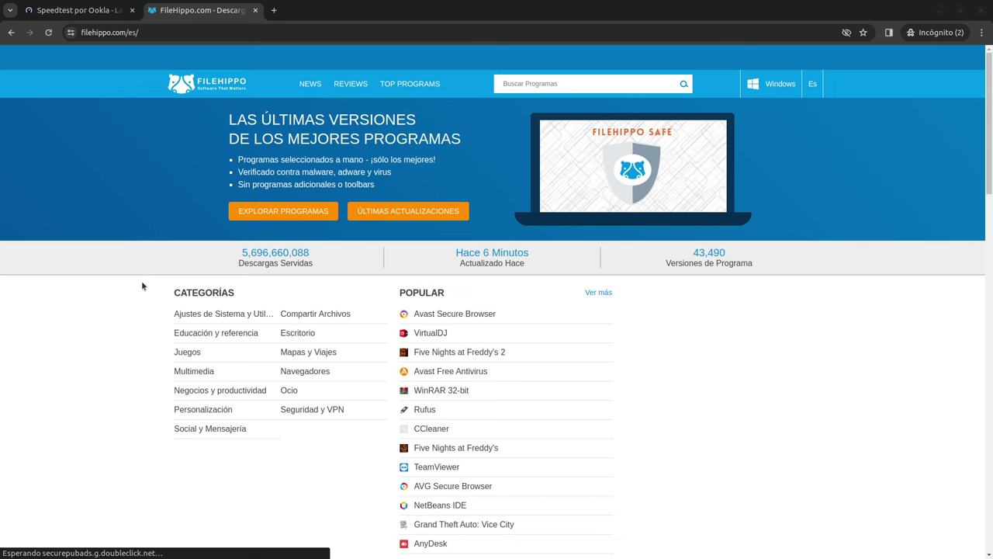
{"action": "scroll", "coordinate": [110, 348], "scroll_direction": "down", "scroll_amount": 5}
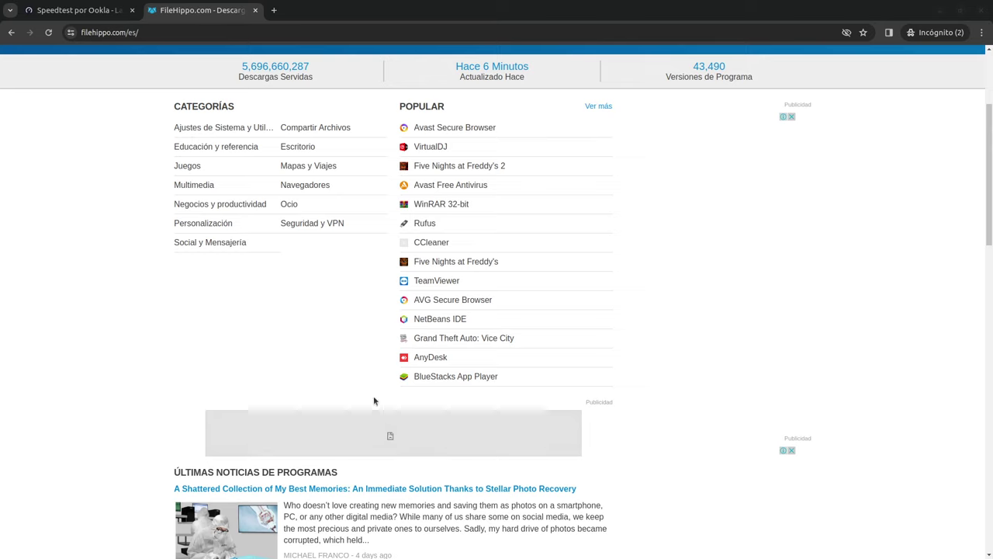
Step: Search 'softonic' in a new incognito tab and open the Softonic site
{"action": "left_click", "coordinate": [273, 10]}
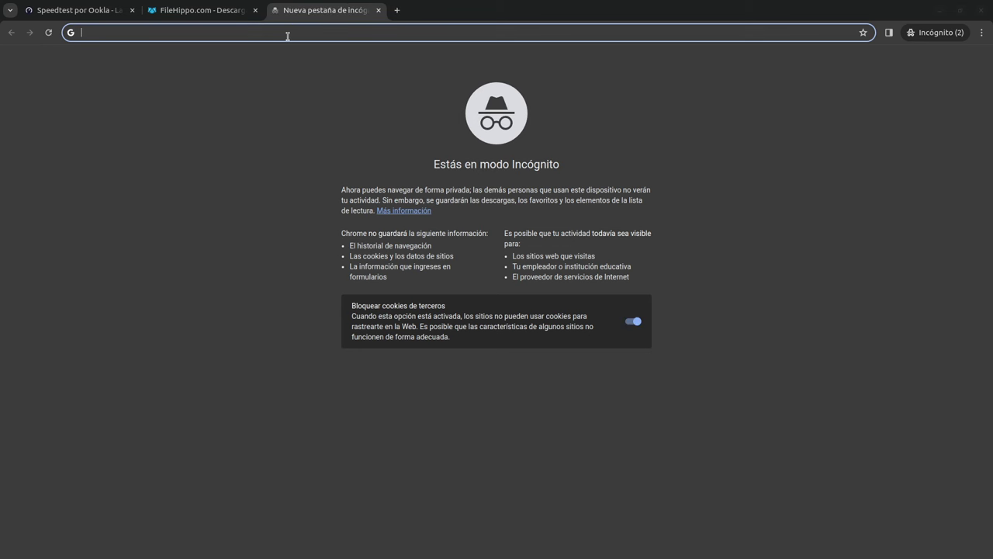
{"action": "type", "text": "softonic"}
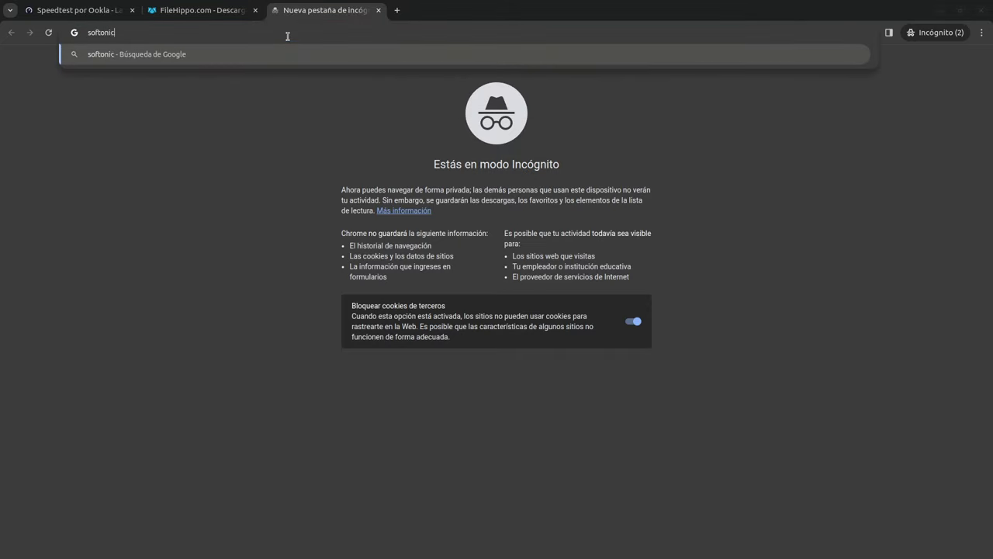
{"action": "key", "text": "Return"}
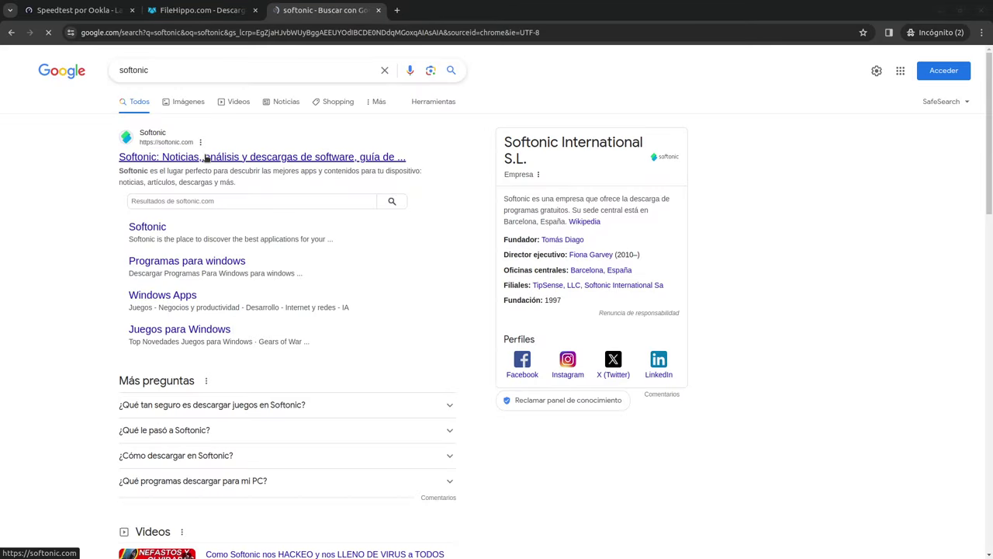
{"action": "left_click", "coordinate": [207, 159]}
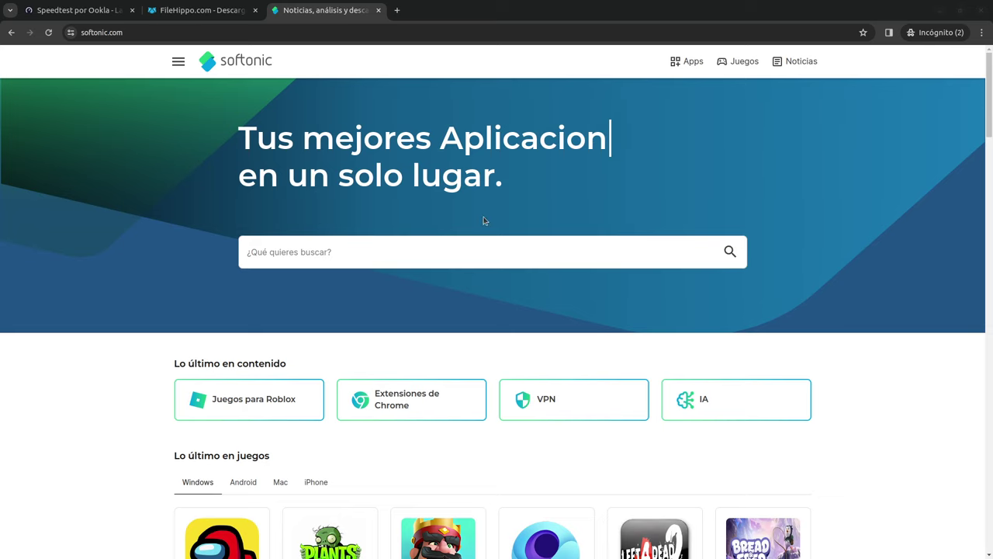
{"action": "scroll", "coordinate": [783, 249], "scroll_direction": "down", "scroll_amount": 4}
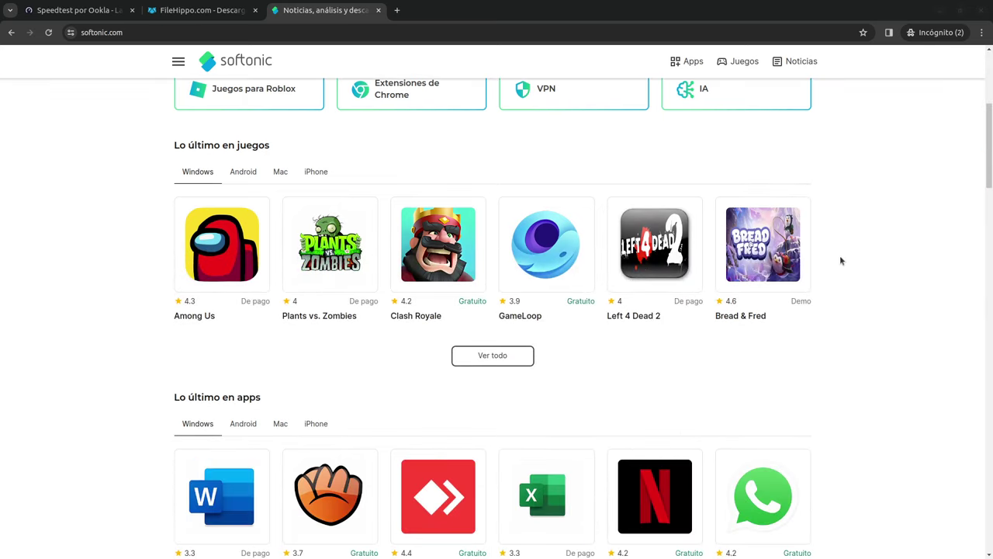
{"action": "scroll", "coordinate": [842, 262], "scroll_direction": "up", "scroll_amount": 4}
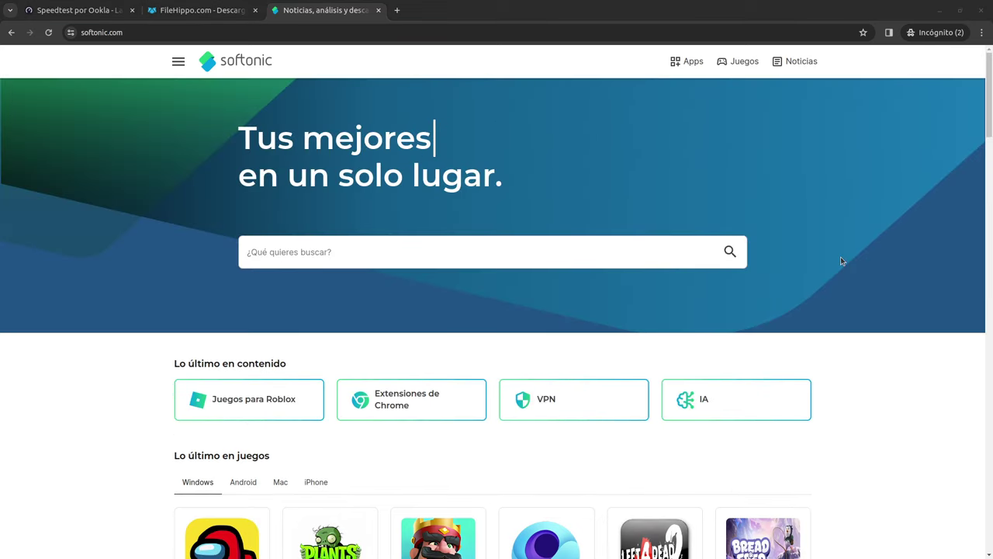
Step: Glance at the Pi-hole dashboard, then move between the Among Us page and Softonic homepage
{"action": "key", "text": "alt+Tab"}
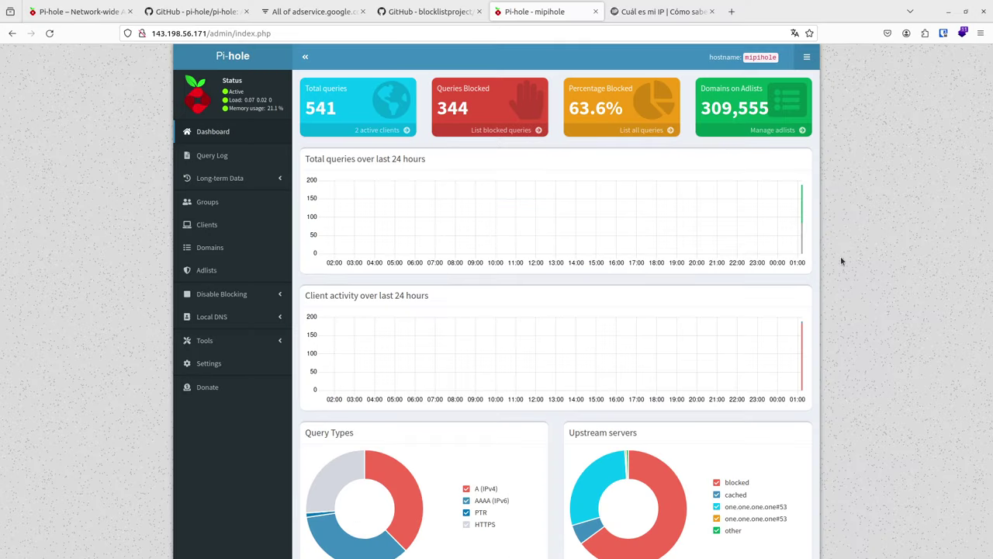
{"action": "key", "text": "alt+Tab"}
{"action": "key", "text": "ctrl+shift+Tab"}
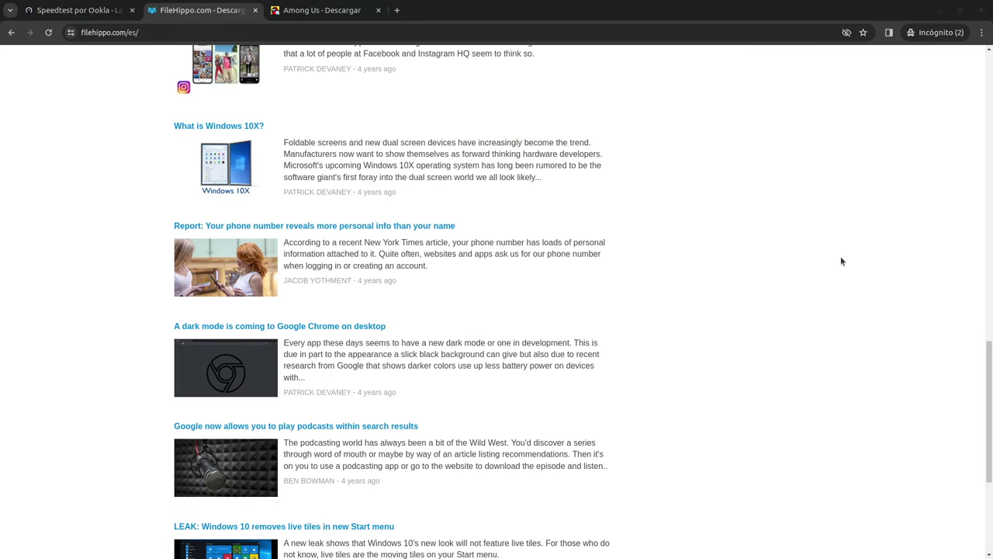
{"action": "left_click", "coordinate": [322, 10]}
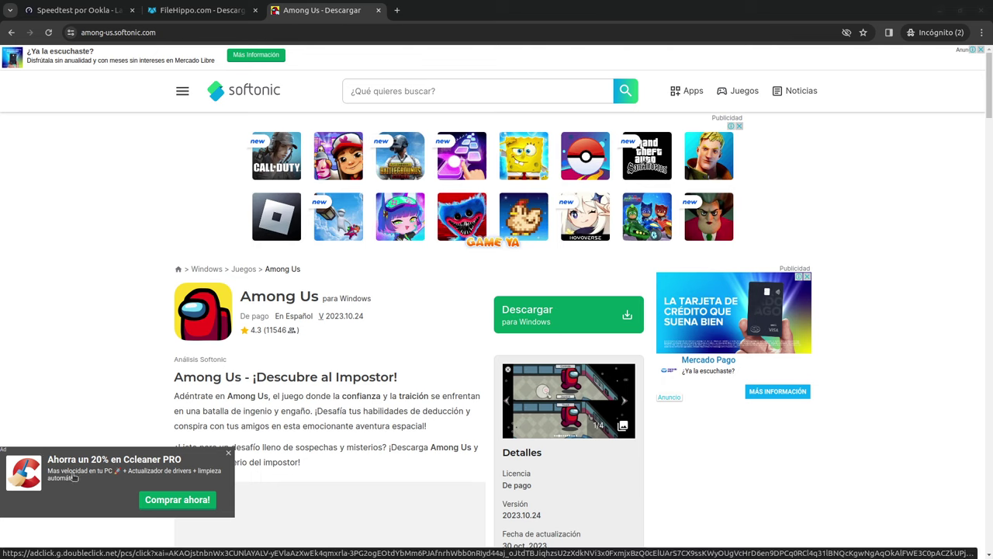
{"action": "left_click", "coordinate": [74, 477]}
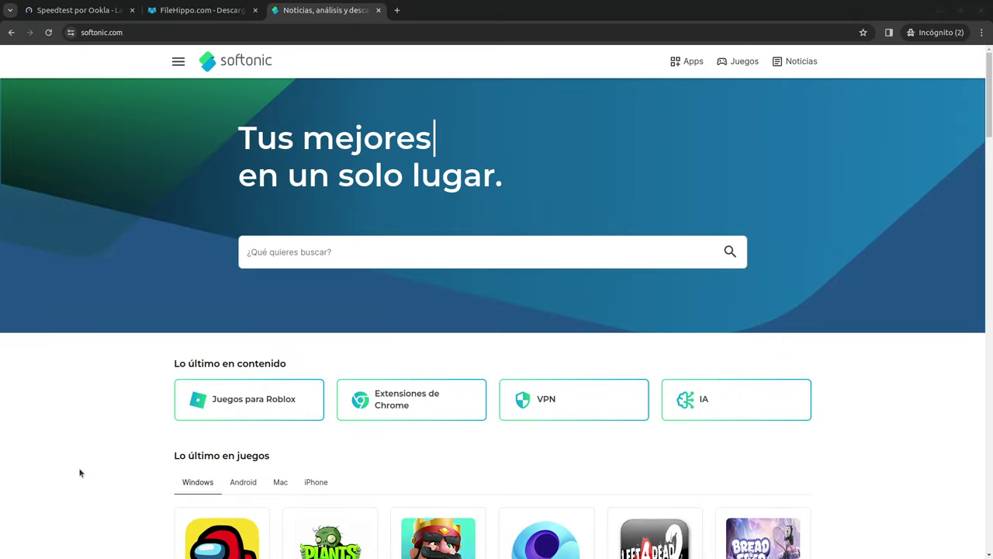
{"action": "scroll", "coordinate": [87, 452], "scroll_direction": "down", "scroll_amount": 3}
{"action": "scroll", "coordinate": [88, 452], "scroll_direction": "up", "scroll_amount": 4}
{"action": "key", "text": "alt+Left"}
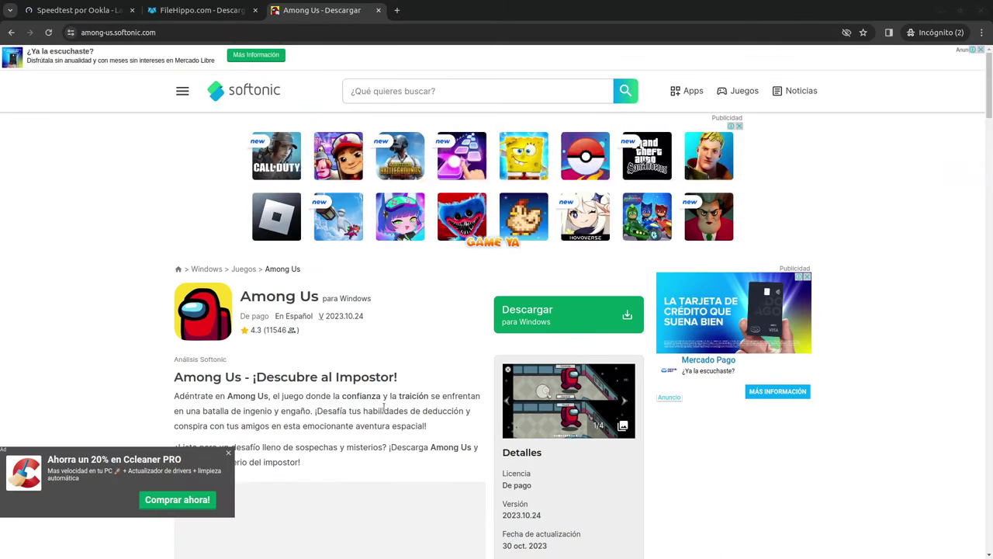
{"action": "scroll", "coordinate": [563, 343], "scroll_direction": "down", "scroll_amount": 5}
{"action": "scroll", "coordinate": [564, 343], "scroll_direction": "up", "scroll_amount": 6}
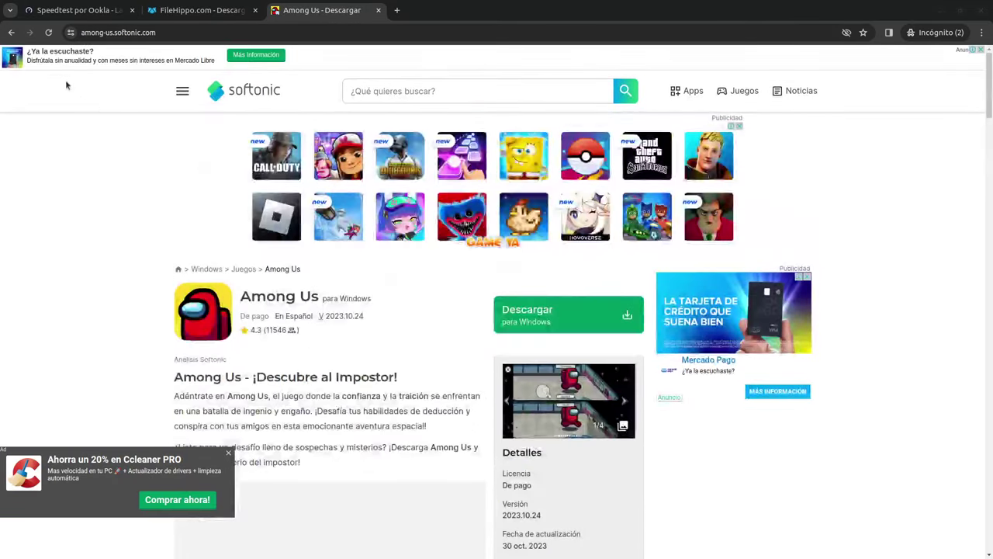
{"action": "left_click", "coordinate": [243, 91]}
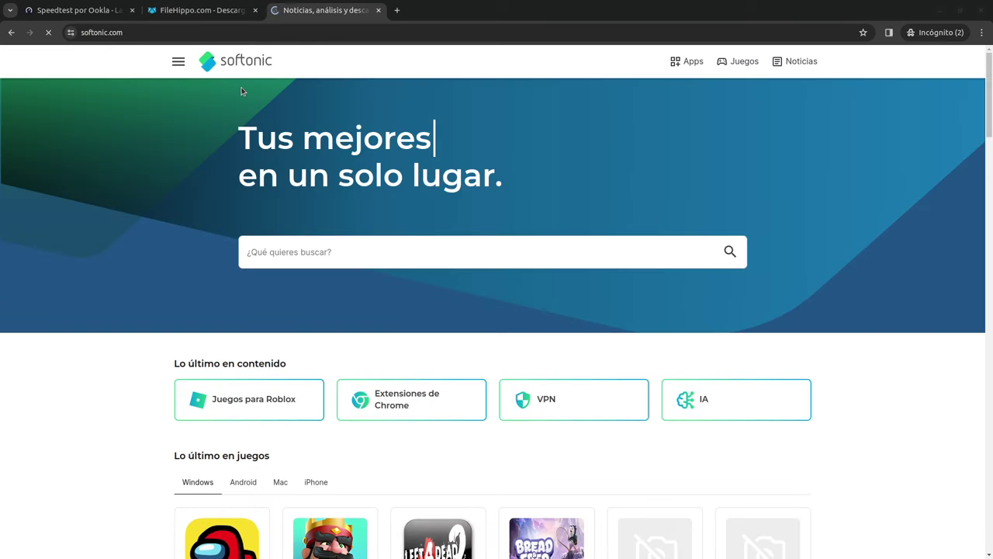
{"action": "left_click", "coordinate": [11, 32]}
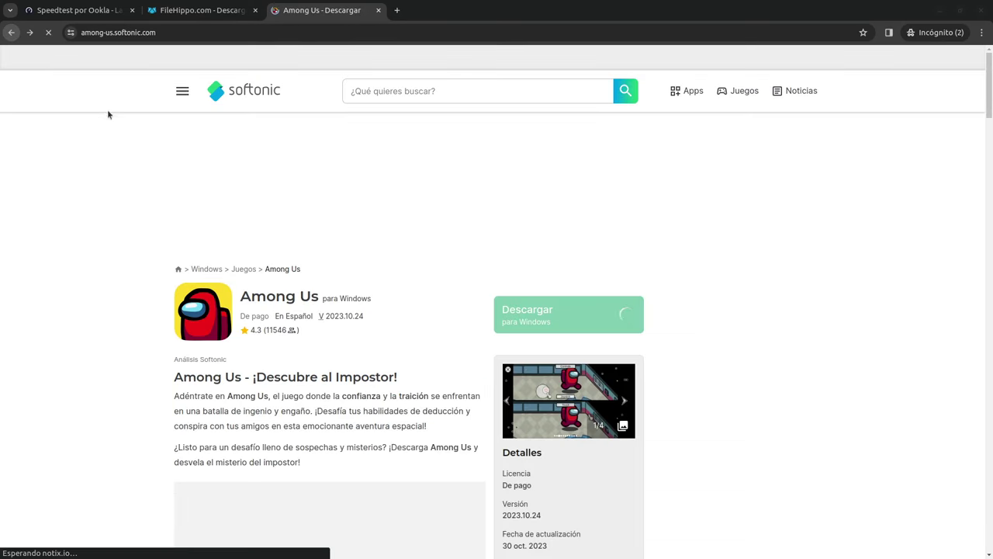
{"action": "key", "text": "alt+Right"}
{"action": "scroll", "coordinate": [228, 388], "scroll_direction": "down", "scroll_amount": 2}
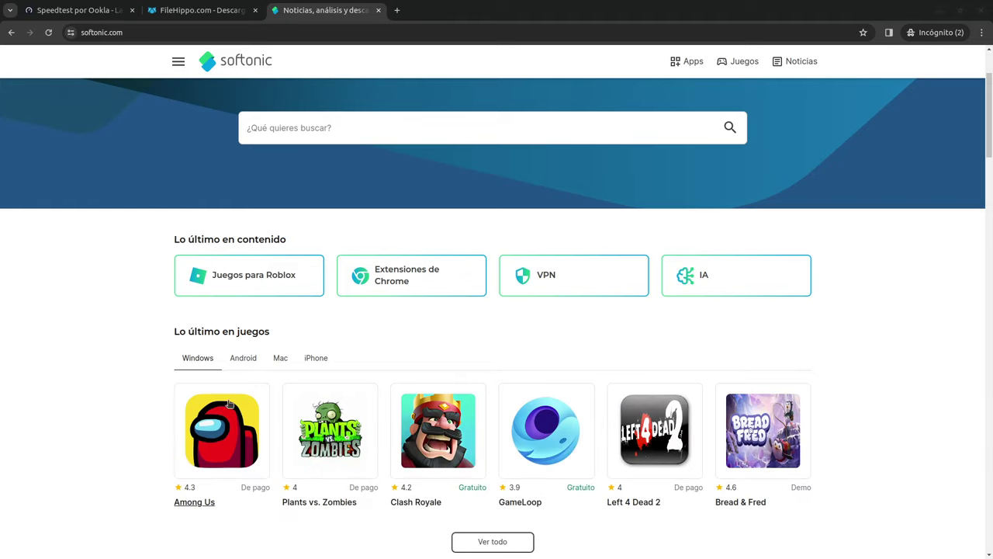
Step: Open the Among Us game page and scroll through it checking for loaded ads
{"action": "left_click", "coordinate": [228, 403]}
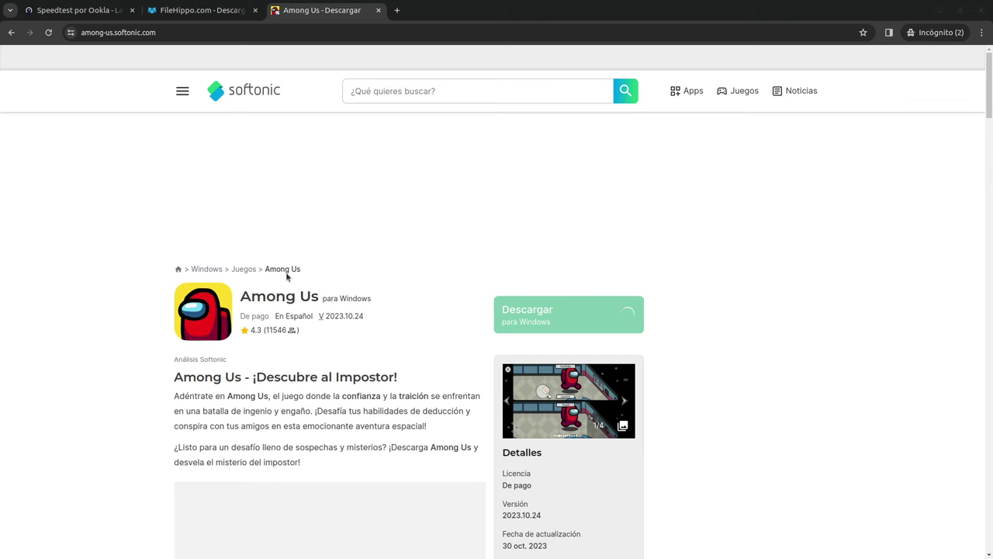
{"action": "scroll", "coordinate": [158, 289], "scroll_direction": "down", "scroll_amount": 3}
{"action": "scroll", "coordinate": [122, 292], "scroll_direction": "up", "scroll_amount": 3}
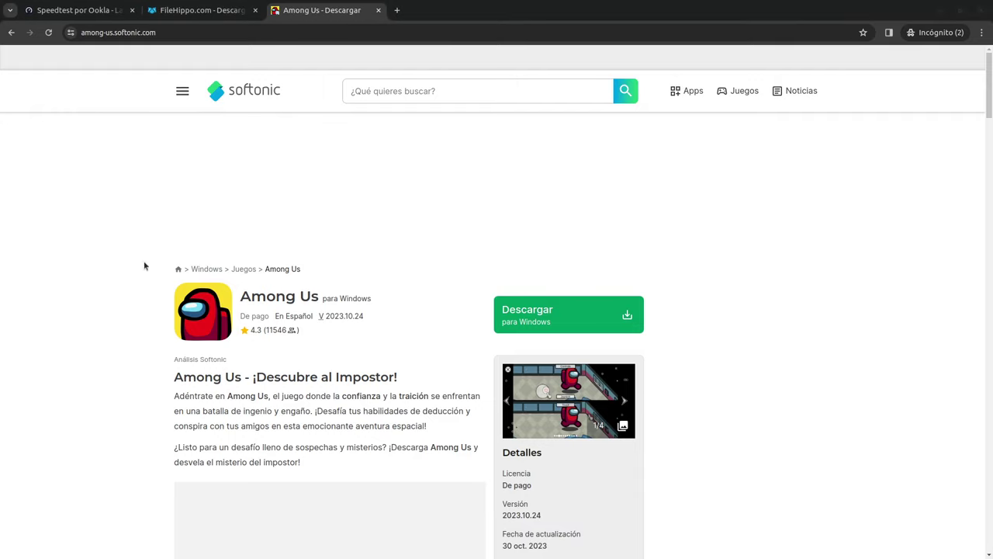
{"action": "scroll", "coordinate": [128, 294], "scroll_direction": "down", "scroll_amount": 3}
{"action": "scroll", "coordinate": [128, 293], "scroll_direction": "up", "scroll_amount": 1}
{"action": "scroll", "coordinate": [127, 293], "scroll_direction": "down", "scroll_amount": 1}
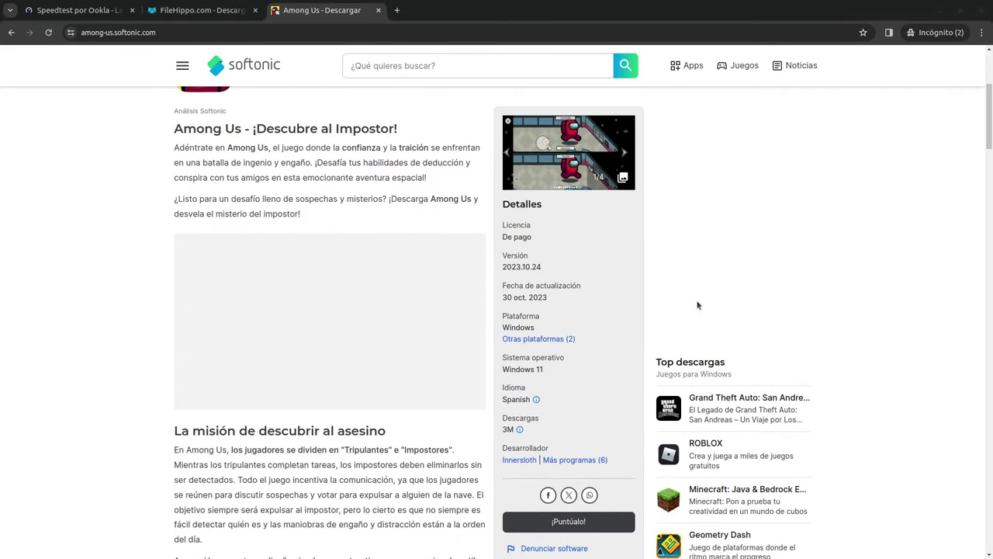
{"action": "scroll", "coordinate": [698, 303], "scroll_direction": "up", "scroll_amount": 3}
{"action": "scroll", "coordinate": [702, 287], "scroll_direction": "down", "scroll_amount": 3}
{"action": "scroll", "coordinate": [712, 264], "scroll_direction": "up", "scroll_amount": 2}
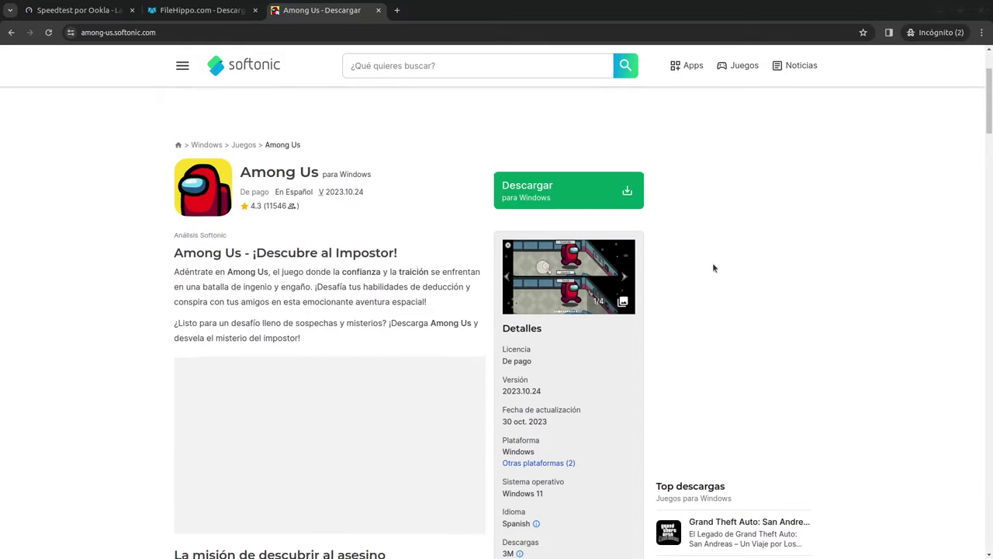
{"action": "scroll", "coordinate": [713, 268], "scroll_direction": "down", "scroll_amount": 10}
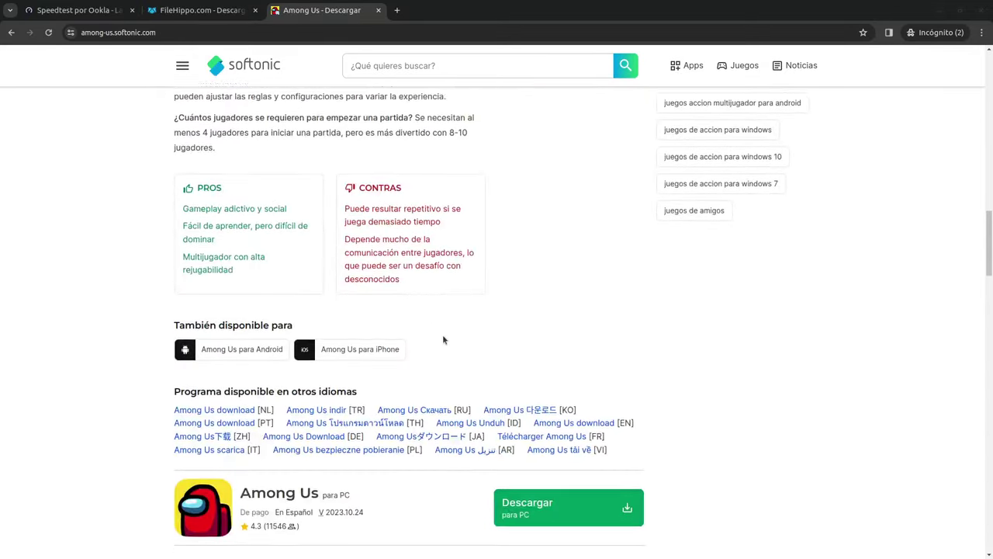
{"action": "scroll", "coordinate": [443, 339], "scroll_direction": "down", "scroll_amount": 5}
{"action": "scroll", "coordinate": [443, 339], "scroll_direction": "up", "scroll_amount": 15}
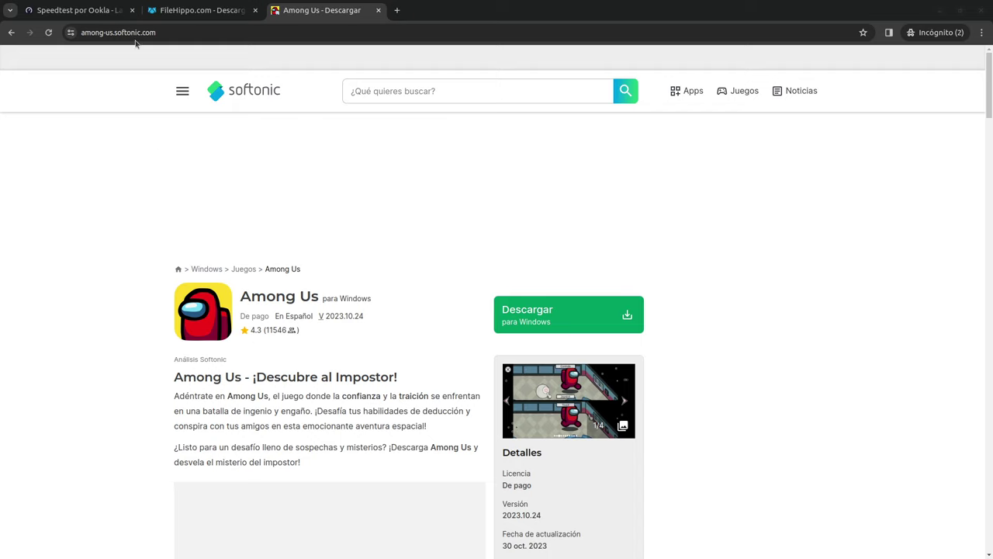
Step: Select the Among Us page URL in the address bar, then click back into the page
{"action": "left_click_drag", "start_coordinate": [174, 31], "coordinate": [50, 36]}
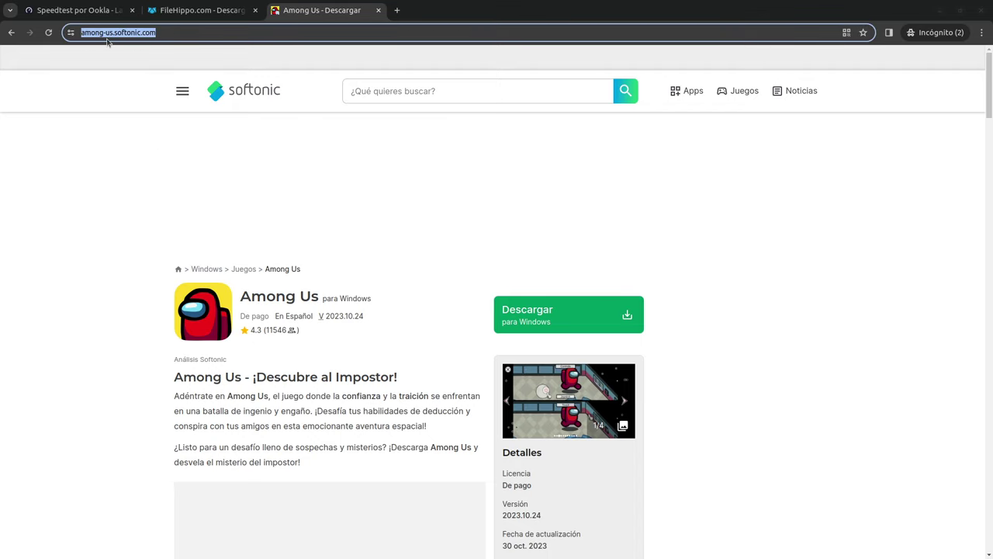
{"action": "left_click", "coordinate": [121, 111]}
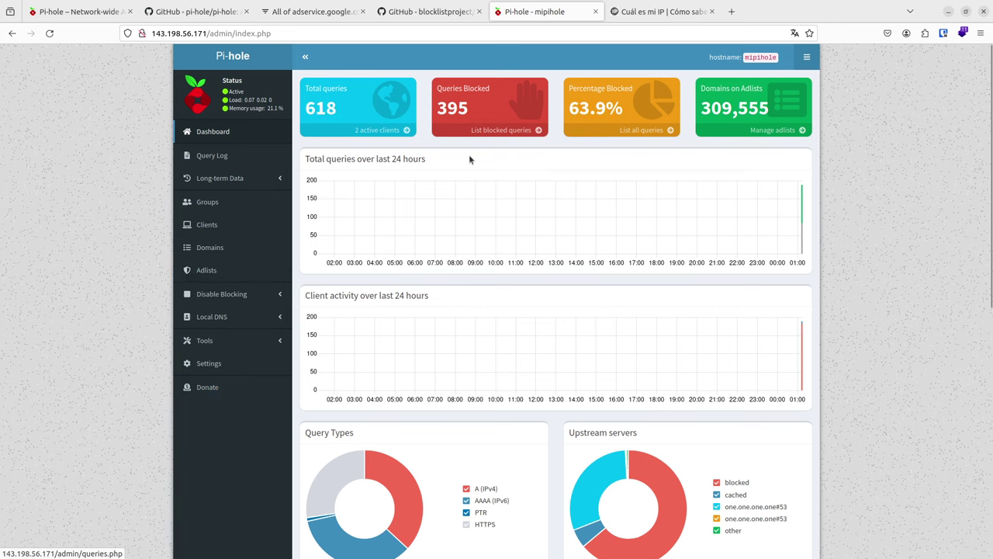
Step: List the blocked queries and try filtering them by client and by type A
{"action": "left_click", "coordinate": [501, 130]}
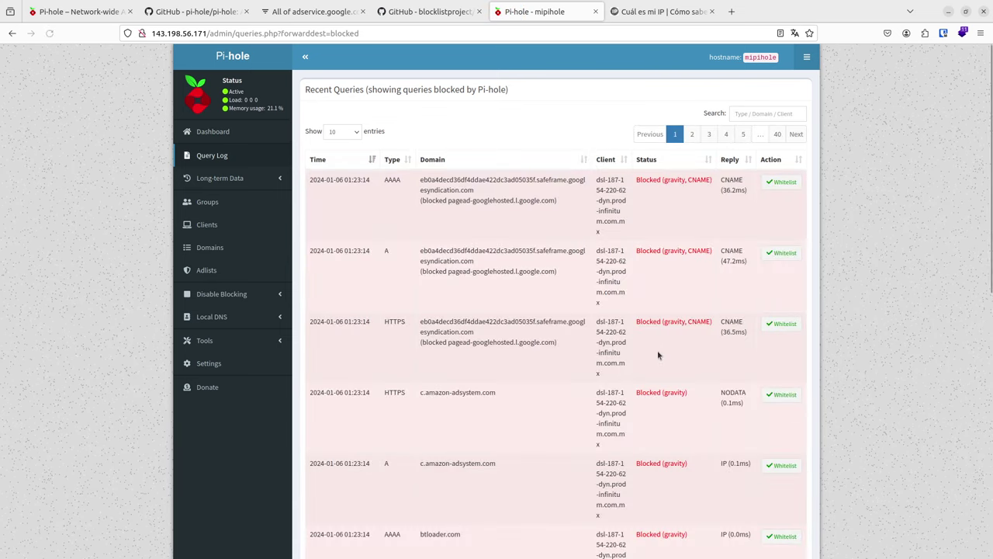
{"action": "mouse_move", "coordinate": [629, 266]}
{"action": "left_mouse_down"}
{"action": "mouse_move", "coordinate": [597, 259]}
{"action": "mouse_move", "coordinate": [615, 250]}
{"action": "mouse_move", "coordinate": [619, 260]}
{"action": "mouse_move", "coordinate": [599, 264]}
{"action": "mouse_move", "coordinate": [626, 269]}
{"action": "left_mouse_up"}
{"action": "left_click", "coordinate": [609, 250]}
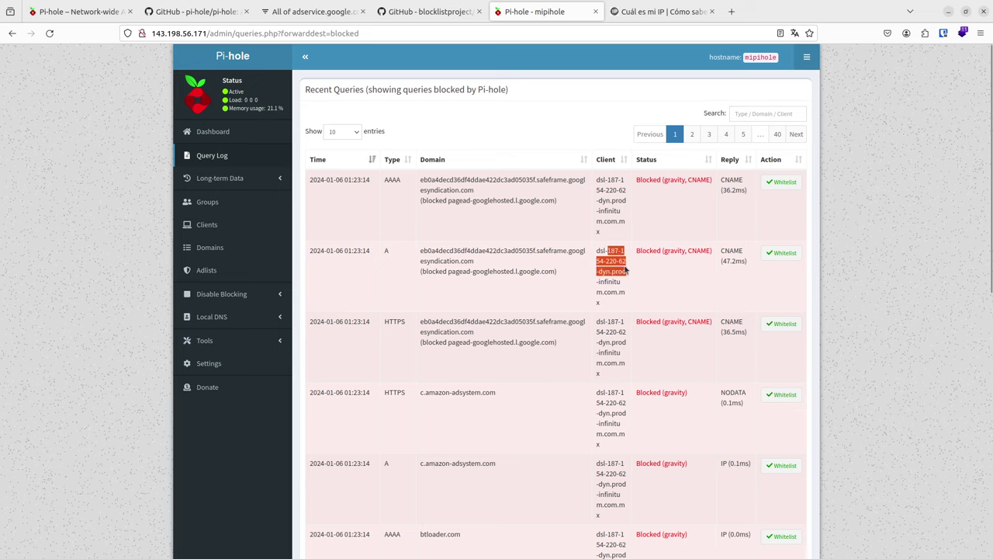
{"action": "left_click", "coordinate": [626, 270]}
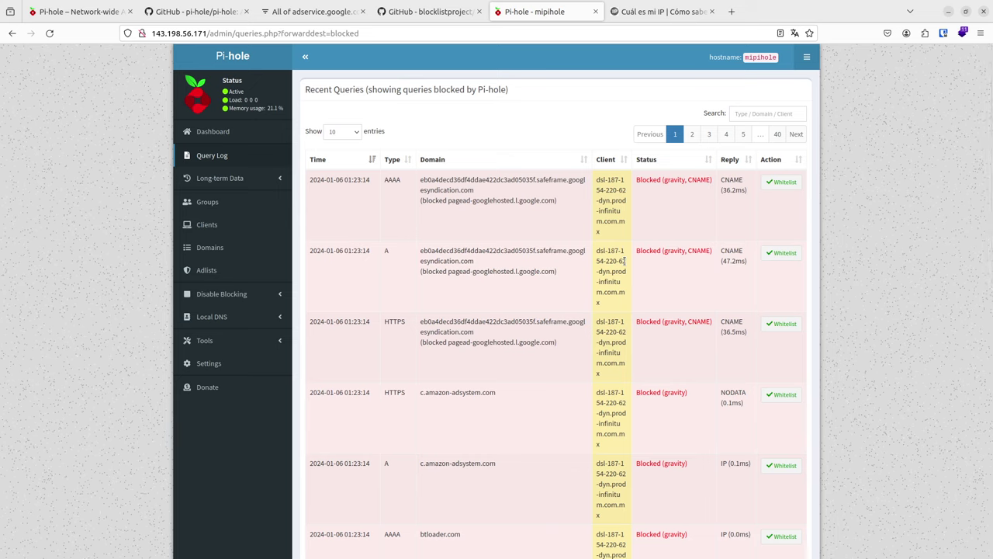
{"action": "left_click_drag", "start_coordinate": [610, 250], "coordinate": [620, 251]}
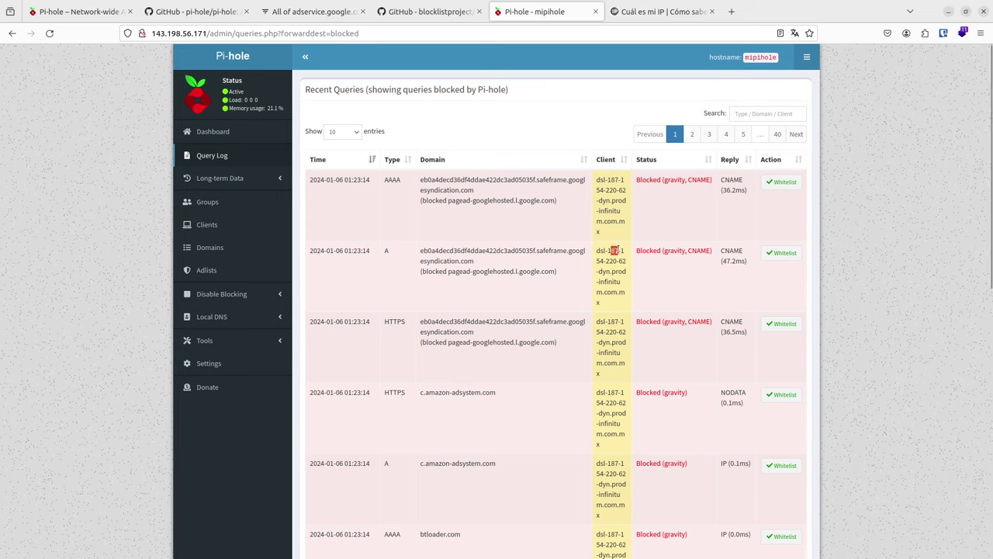
{"action": "left_click", "coordinate": [603, 256]}
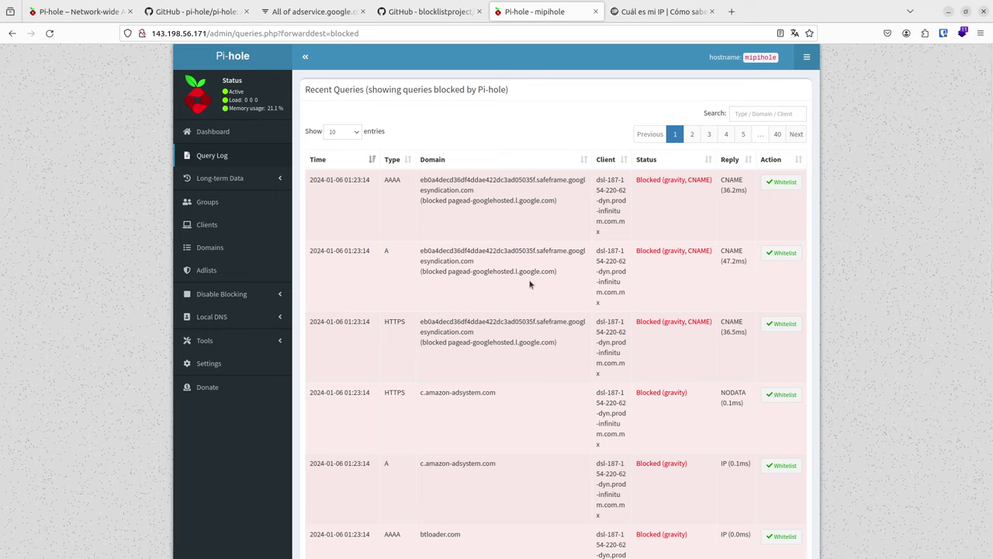
{"action": "left_click", "coordinate": [387, 251]}
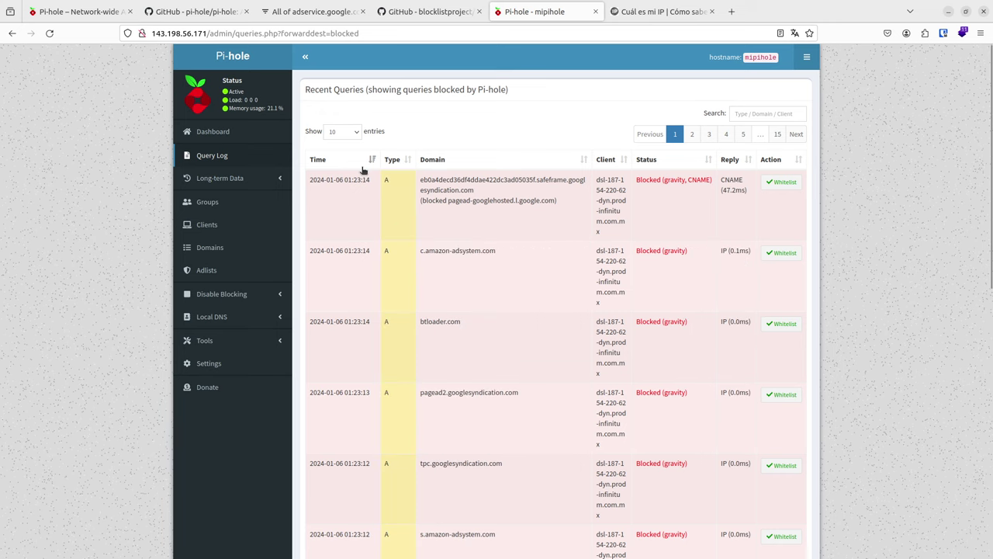
Step: Return to the dashboard, reopen the blocked-queries list and scroll through its 395 entries
{"action": "left_click", "coordinate": [184, 160]}
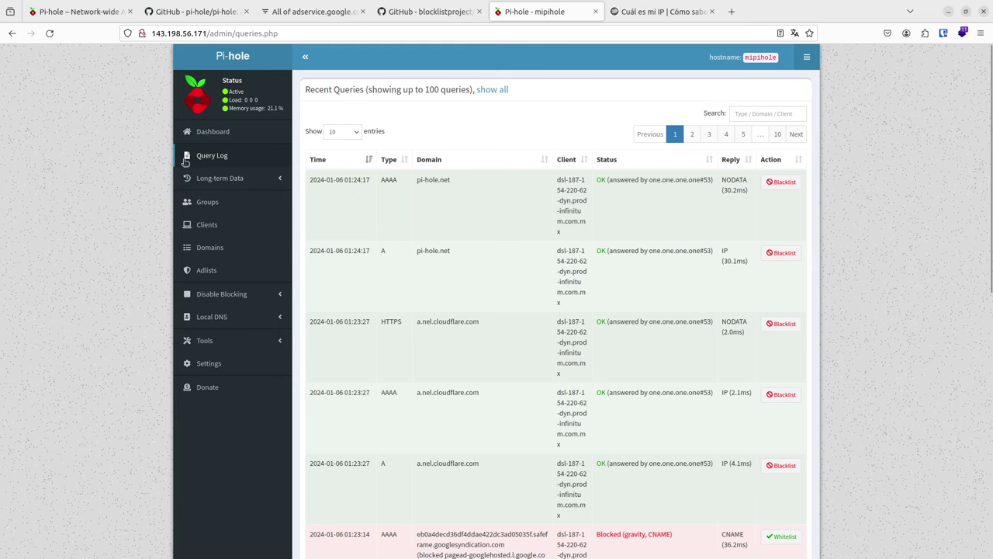
{"action": "left_click", "coordinate": [209, 132]}
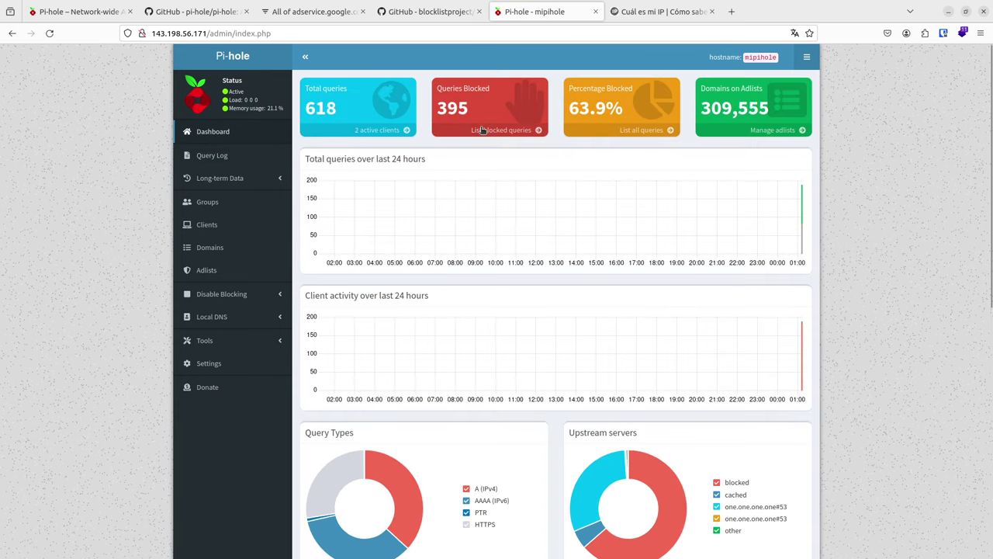
{"action": "left_click", "coordinate": [492, 131]}
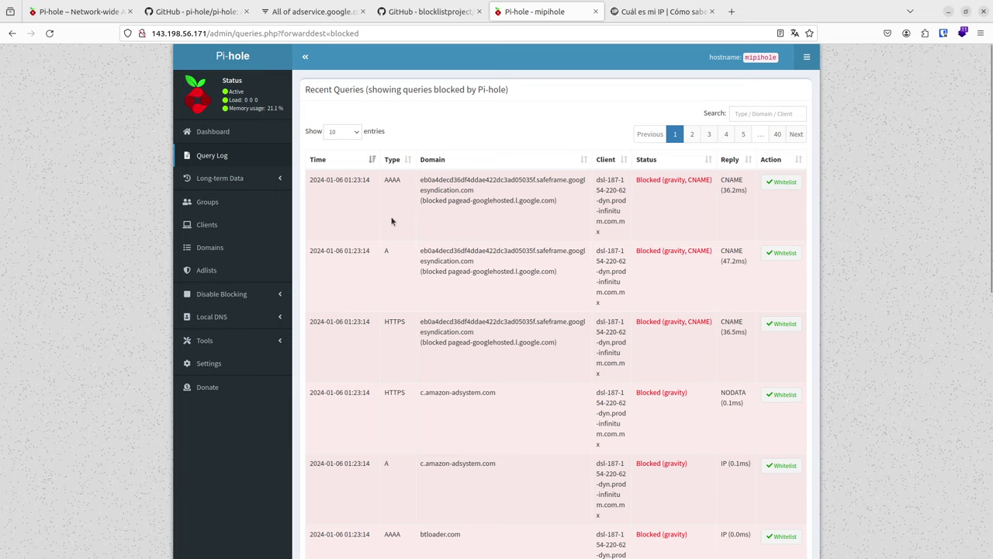
{"action": "scroll", "coordinate": [392, 365], "scroll_direction": "down", "scroll_amount": 4}
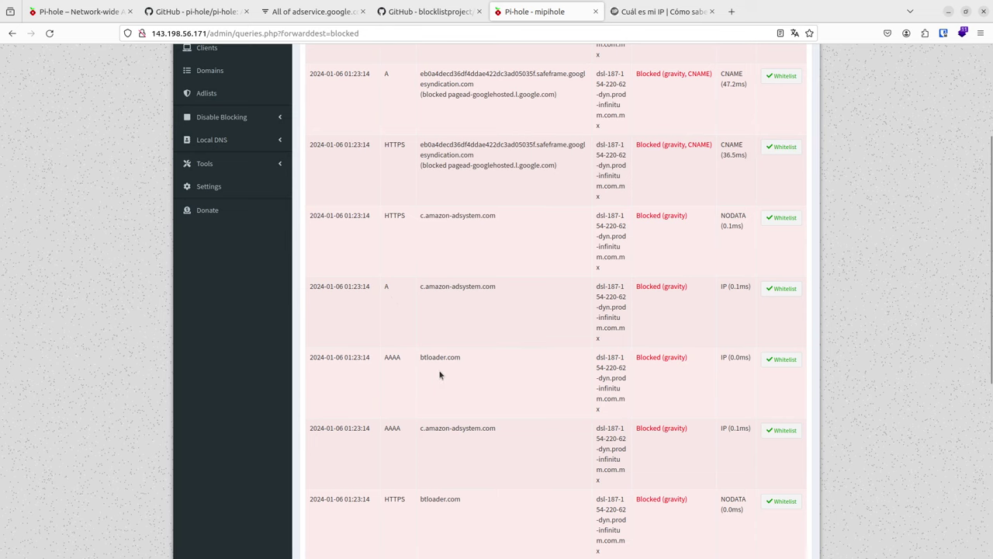
{"action": "scroll", "coordinate": [419, 383], "scroll_direction": "down", "scroll_amount": 4}
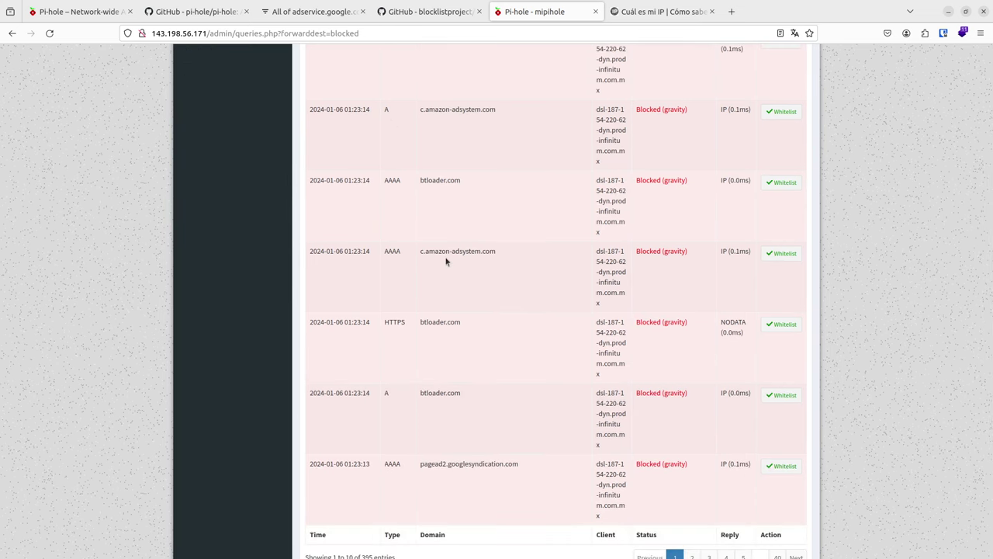
{"action": "scroll", "coordinate": [445, 260], "scroll_direction": "down", "scroll_amount": 4}
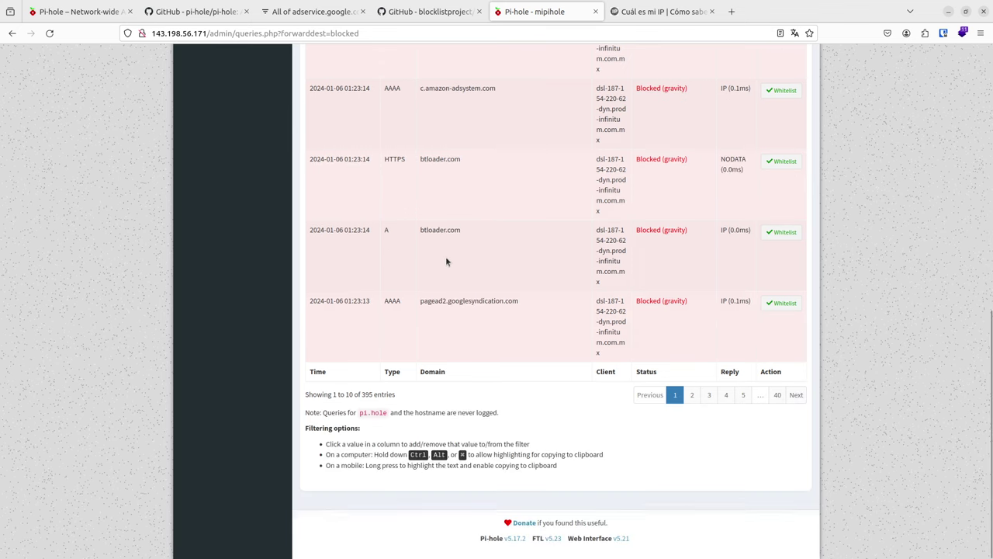
{"action": "scroll", "coordinate": [446, 258], "scroll_direction": "up", "scroll_amount": 12}
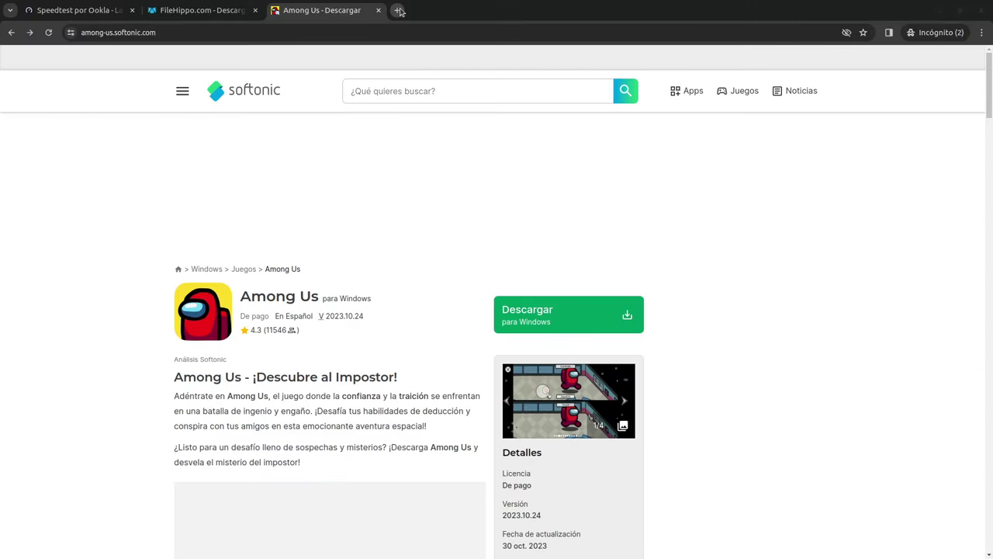
{"action": "left_click", "coordinate": [399, 13]}
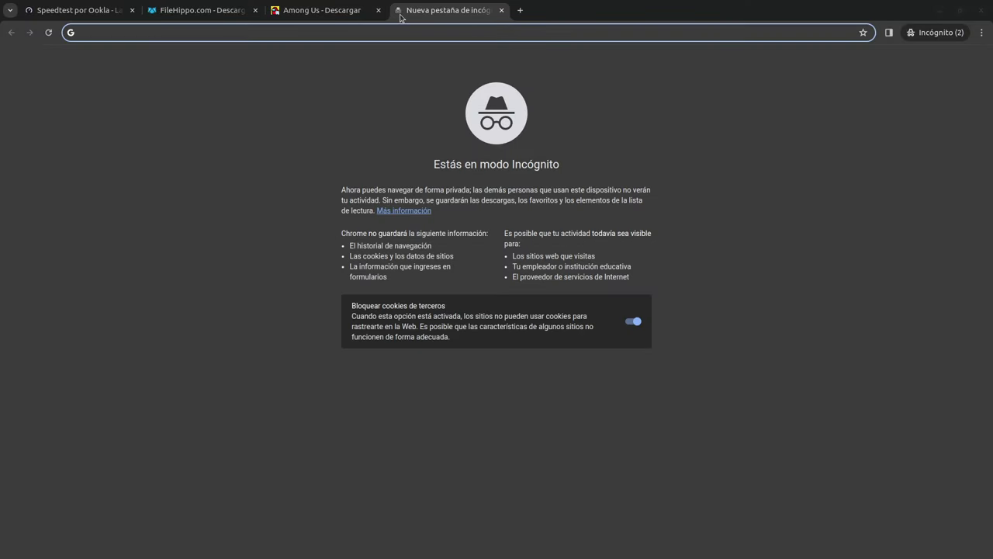
{"action": "type", "text": "you"}
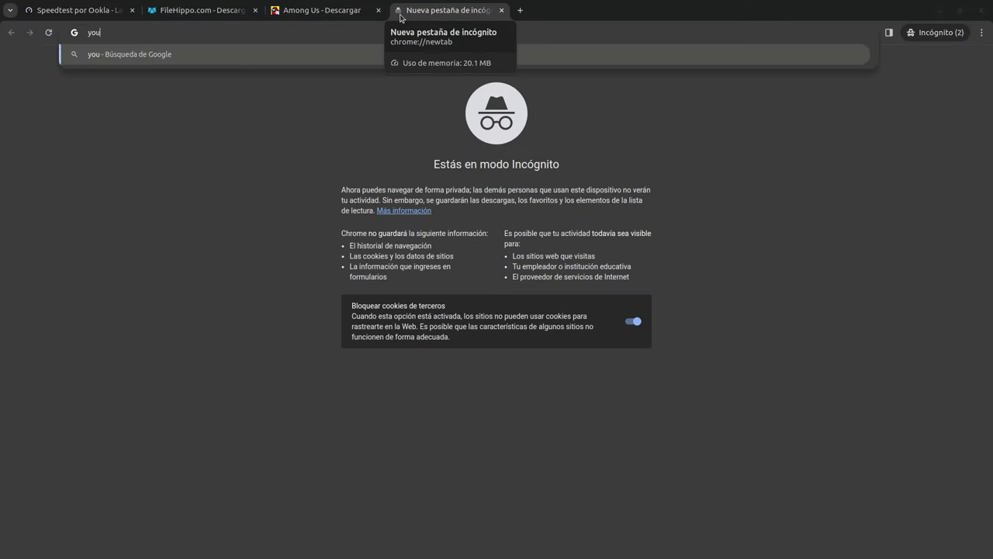
{"action": "type", "text": "tube.com"}
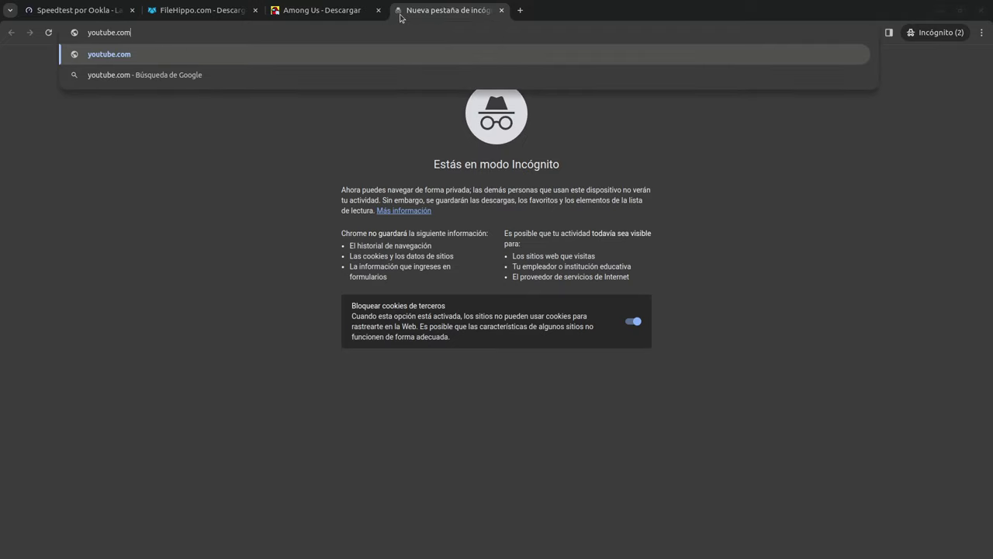
{"action": "key", "text": "Return"}
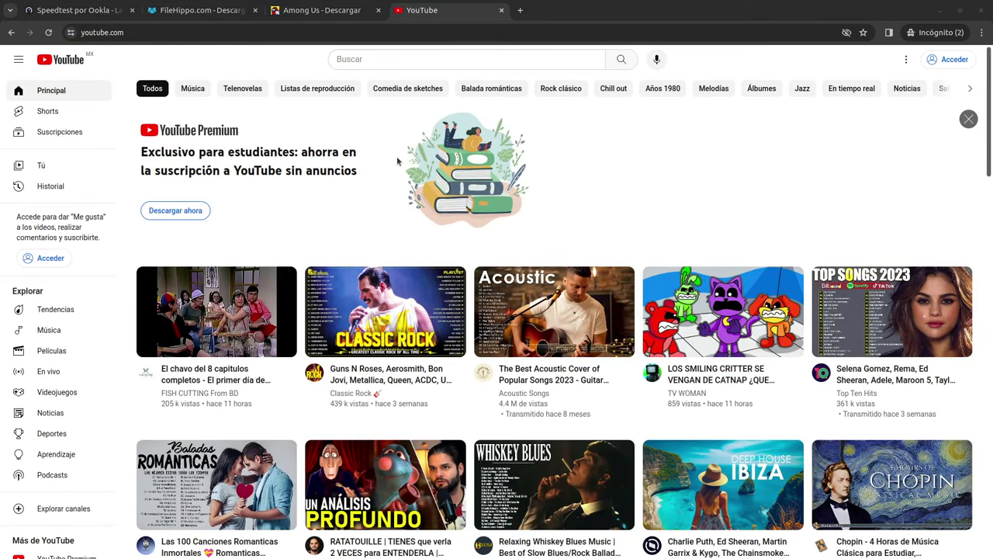
{"action": "middle_click", "coordinate": [444, 9]}
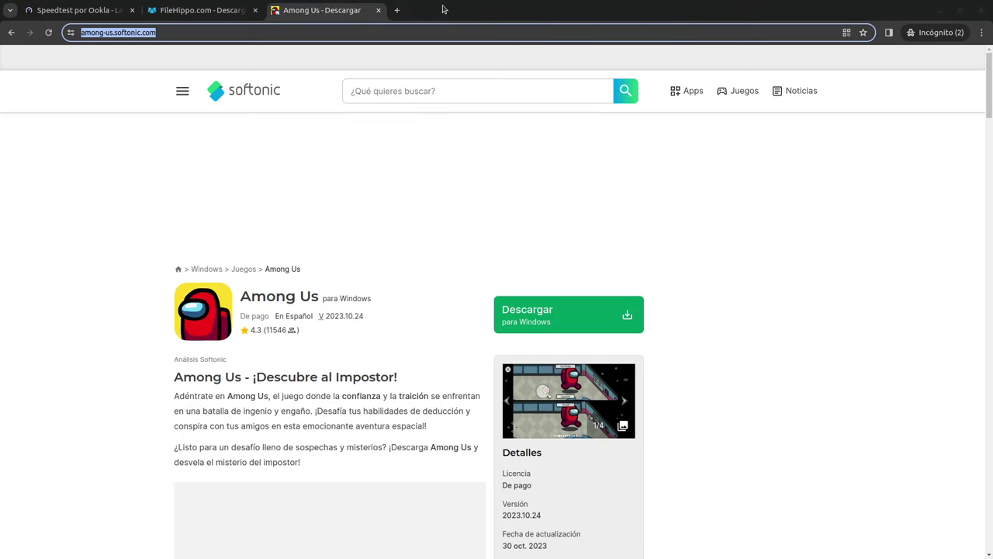
{"action": "left_click", "coordinate": [210, 78]}
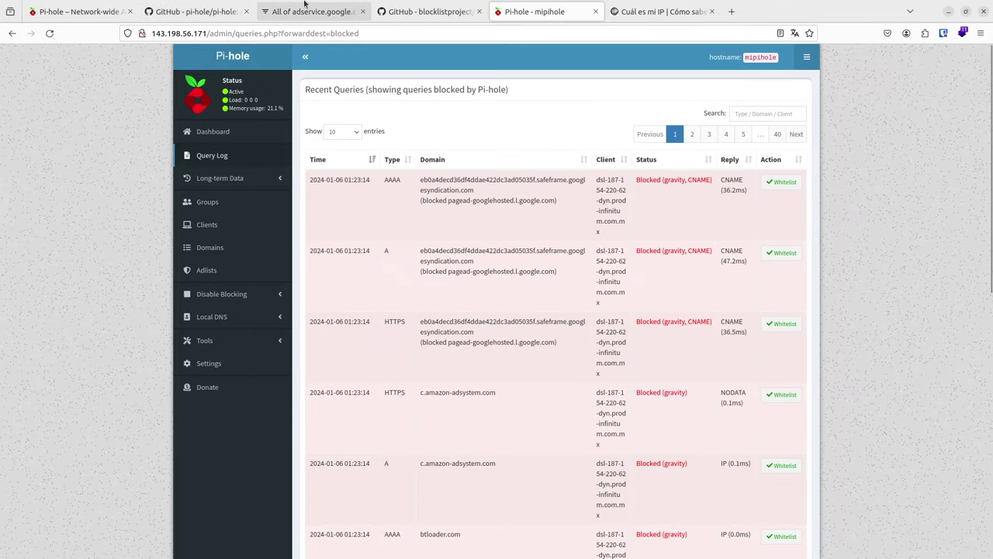
Step: In FilterLists, try then remove the Pi-hole software filter and reload to show every list
{"action": "left_click", "coordinate": [312, 11]}
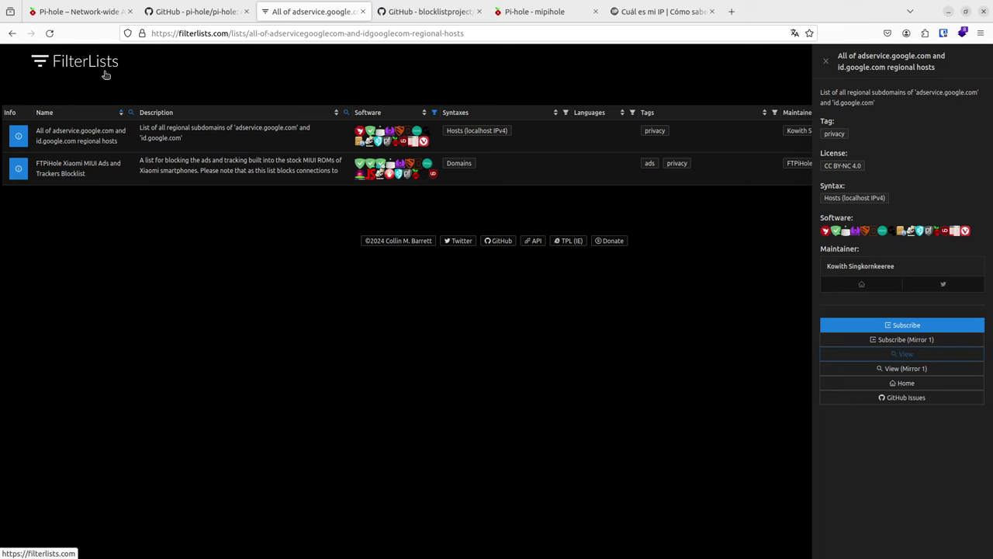
{"action": "left_click", "coordinate": [57, 66]}
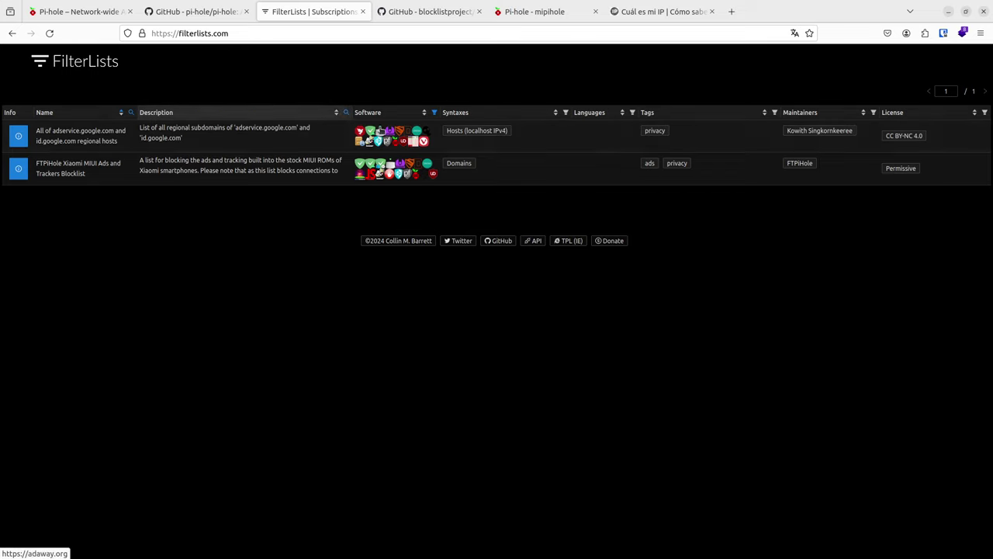
{"action": "left_click", "coordinate": [433, 112]}
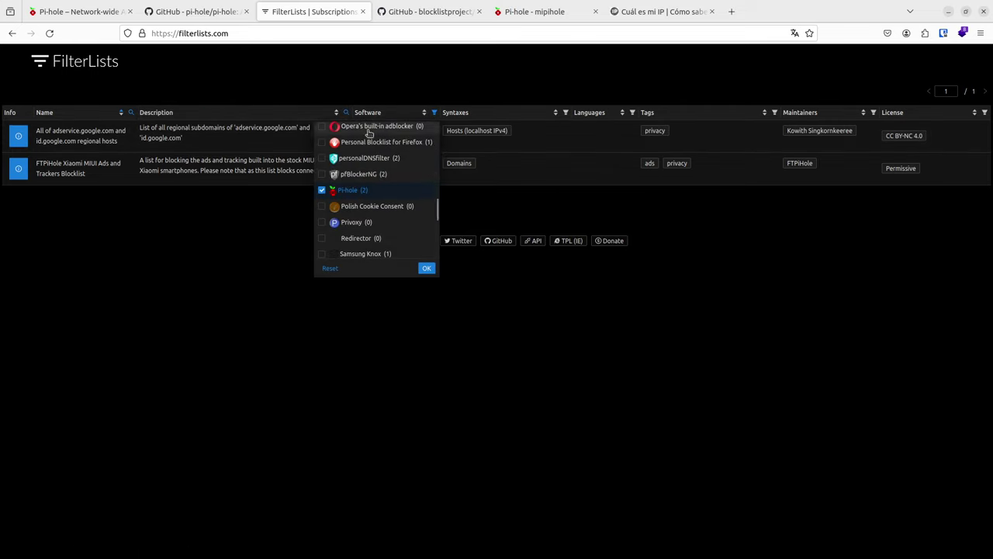
{"action": "left_click", "coordinate": [321, 190]}
{"action": "left_click", "coordinate": [321, 190]}
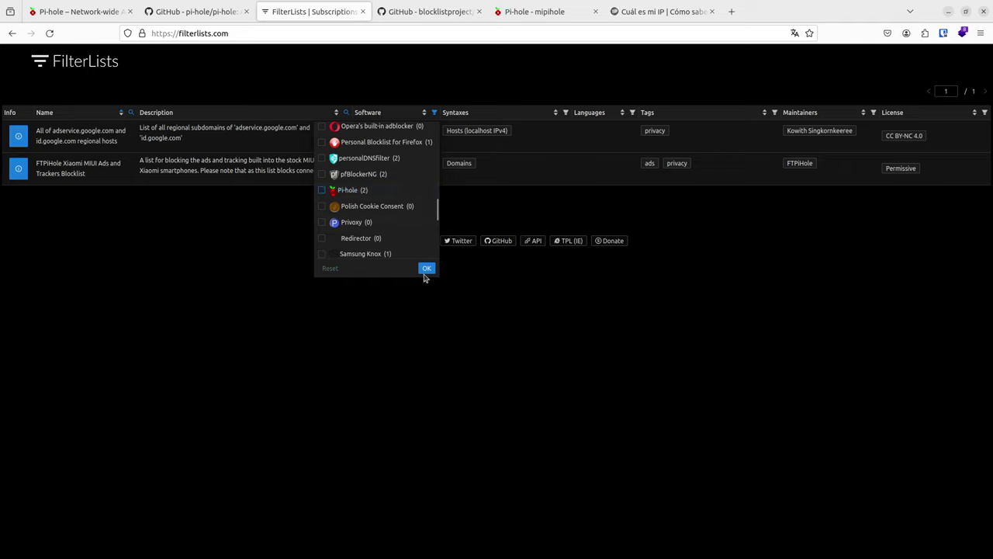
{"action": "left_click", "coordinate": [427, 268]}
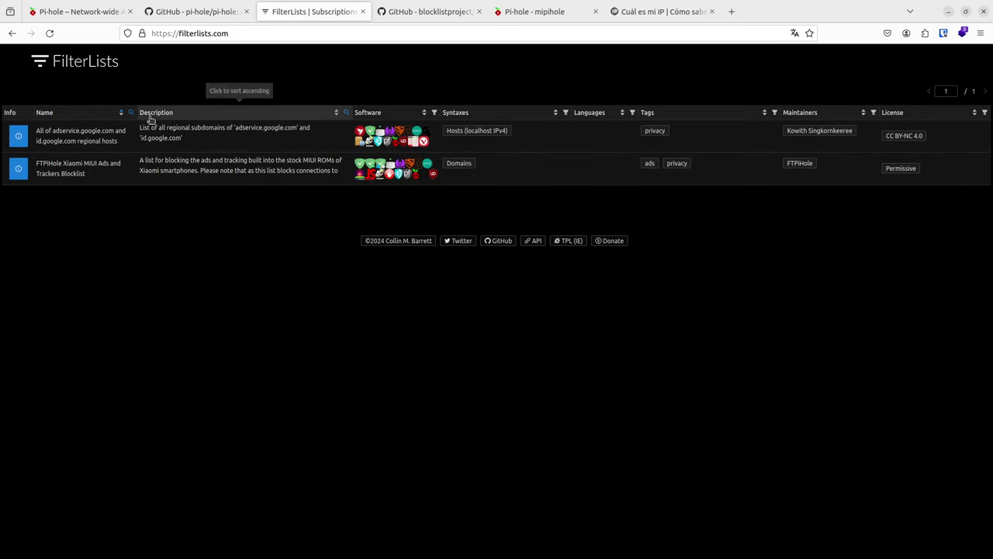
{"action": "left_click", "coordinate": [253, 33]}
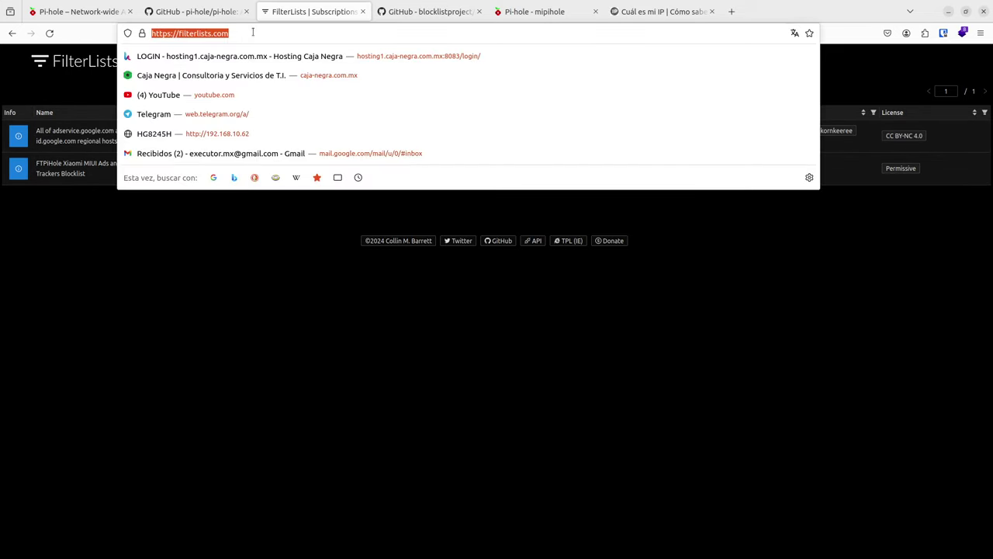
{"action": "key", "text": "Return"}
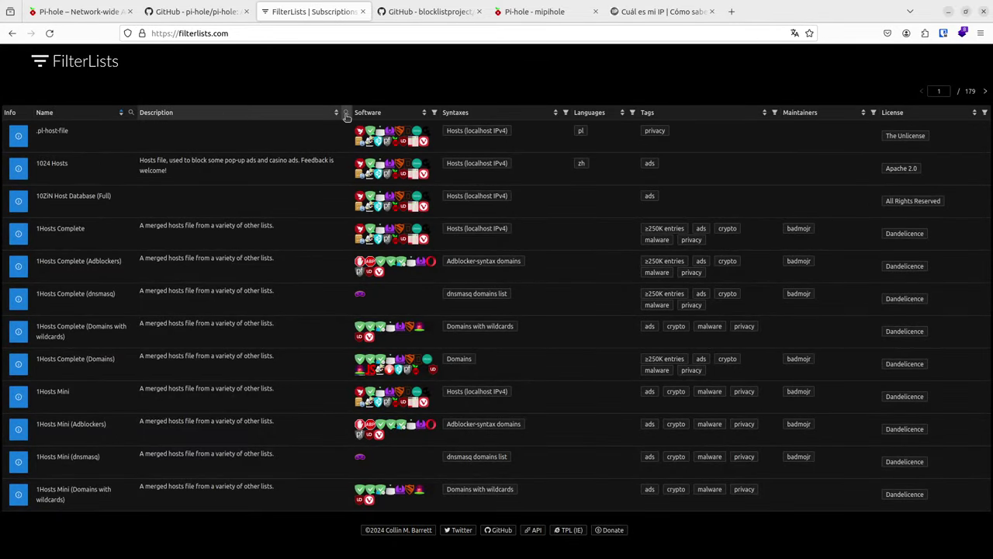
Step: Search descriptions for 'youtub' and view the Adblock YouTube Ads list's raw rules
{"action": "left_click", "coordinate": [346, 115]}
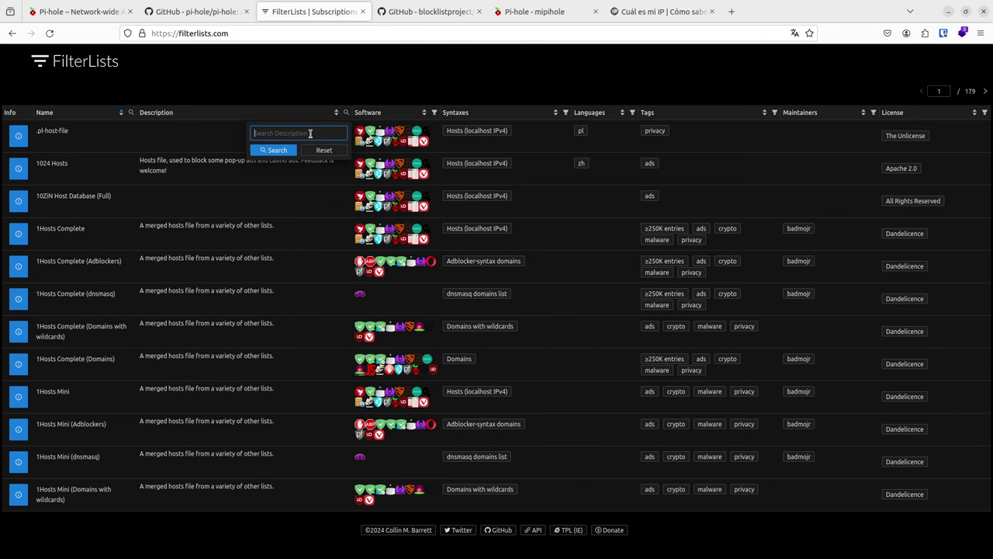
{"action": "type", "text": "youtub"}
{"action": "key", "text": "Return"}
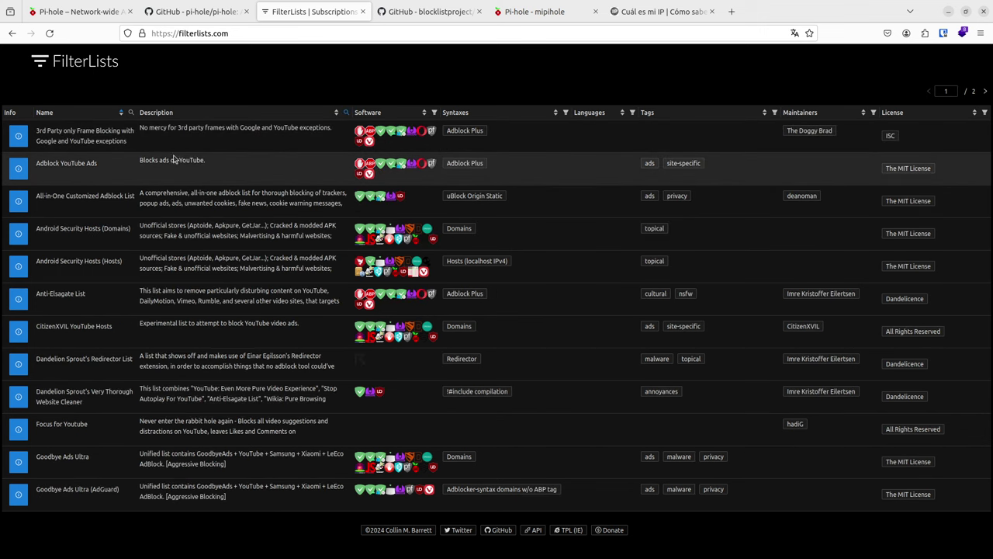
{"action": "left_click_drag", "start_coordinate": [35, 165], "coordinate": [97, 164]}
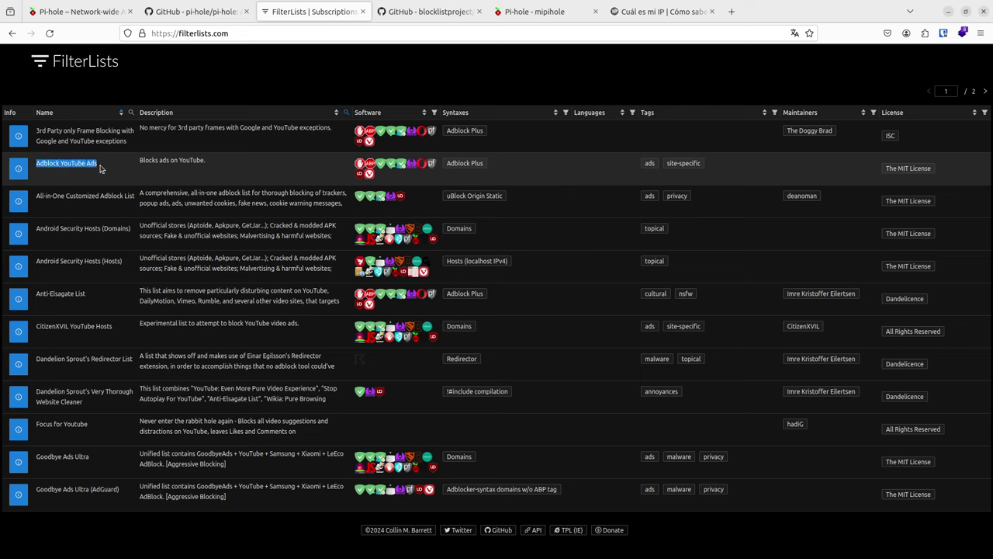
{"action": "left_click_drag", "start_coordinate": [143, 161], "coordinate": [207, 165]}
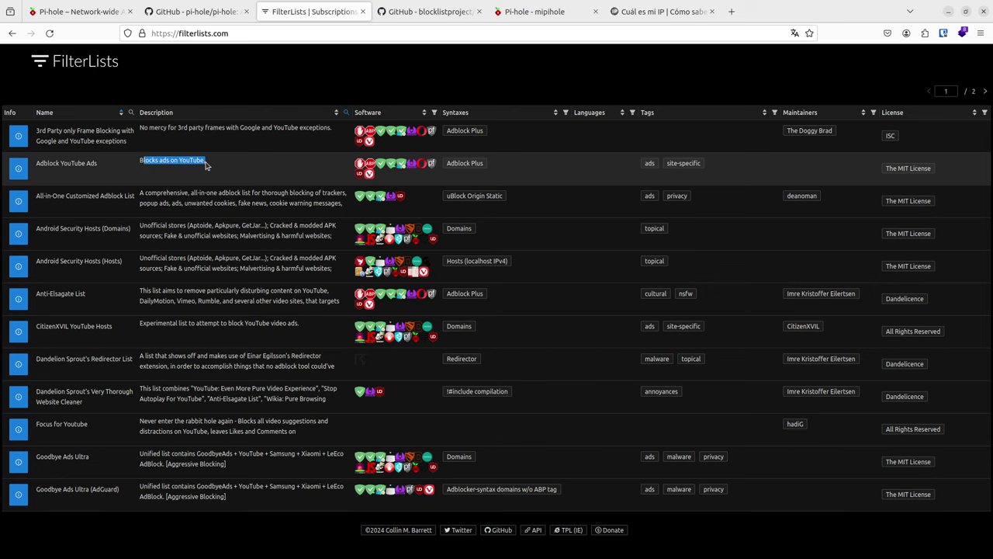
{"action": "left_click", "coordinate": [19, 177]}
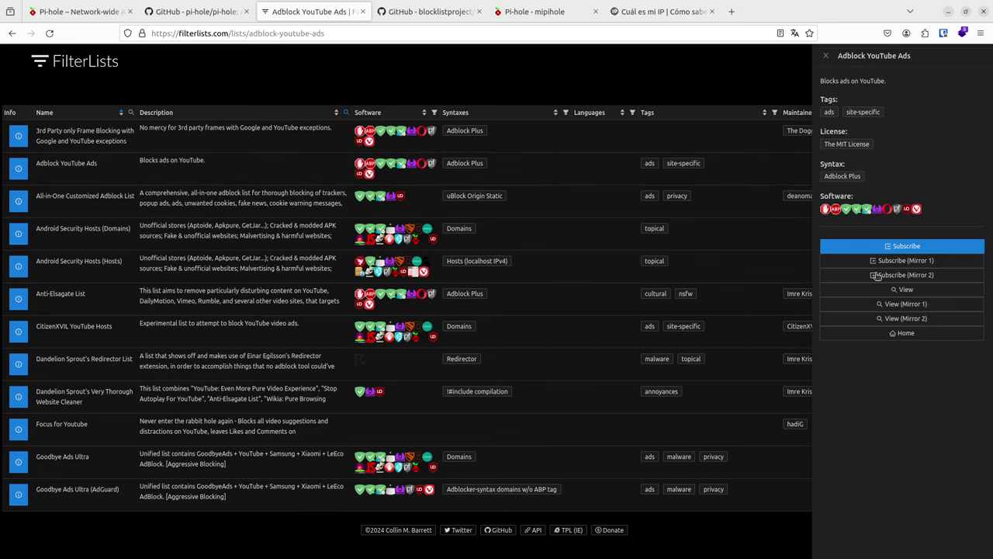
{"action": "left_click", "coordinate": [882, 293]}
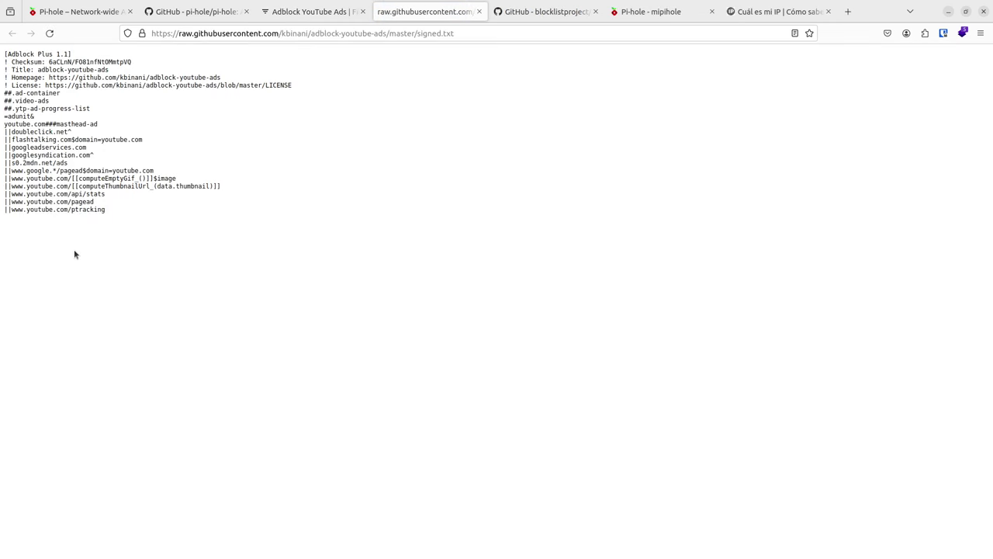
{"action": "left_click_drag", "start_coordinate": [118, 209], "coordinate": [4, 131]}
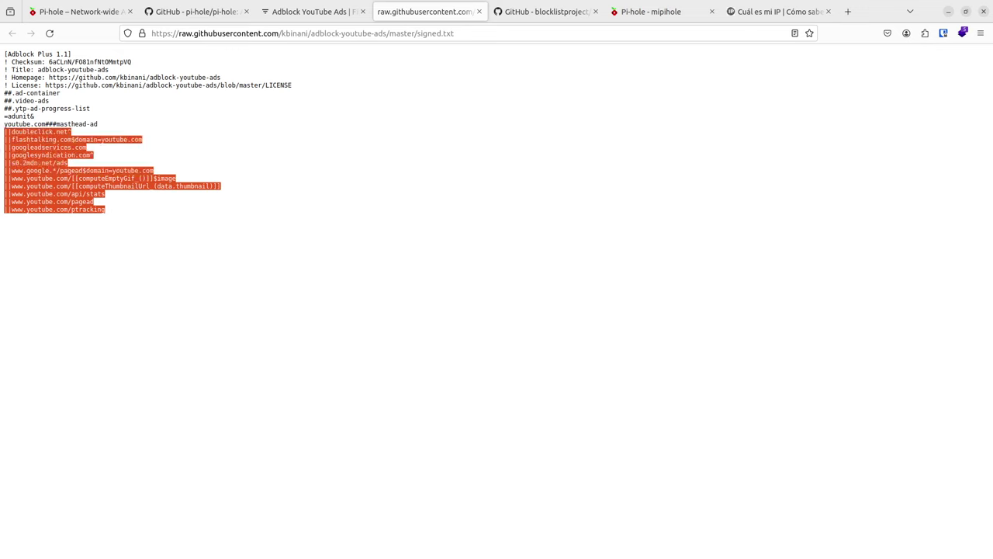
{"action": "left_click", "coordinate": [479, 11]}
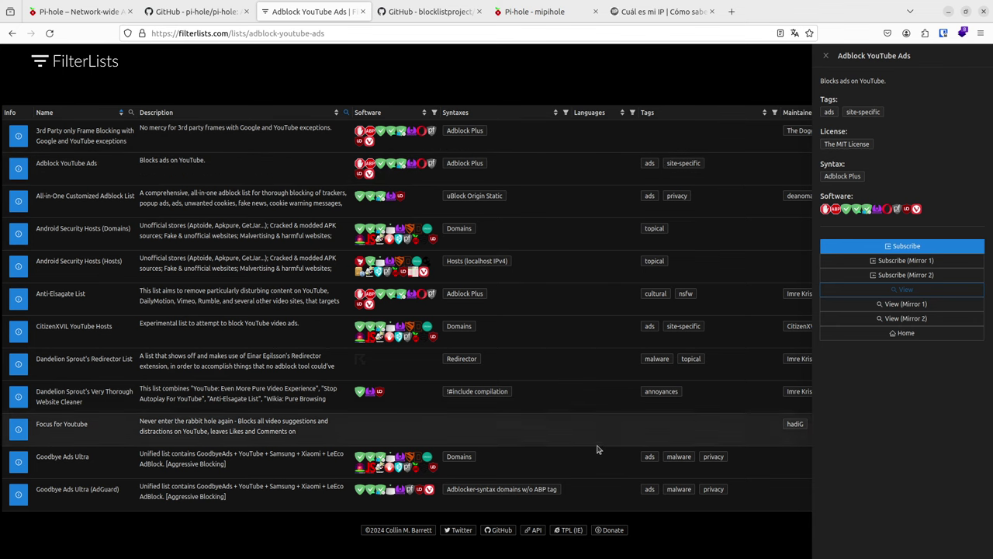
Step: On results page 2, find the YouTube Video Ads Blocklist Hosts file returns 404, then download yt_annoyances_full.txt
{"action": "left_click", "coordinate": [825, 56]}
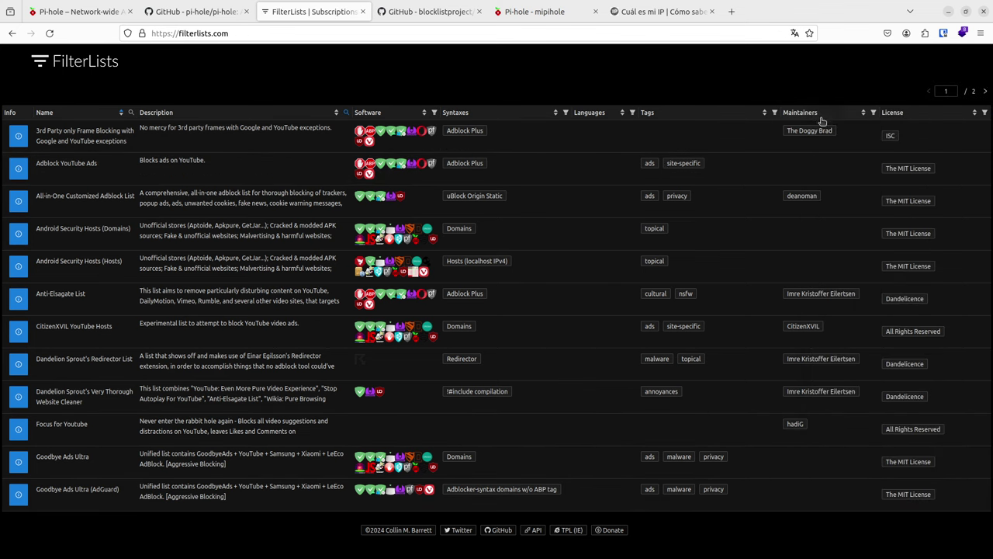
{"action": "left_click", "coordinate": [983, 93]}
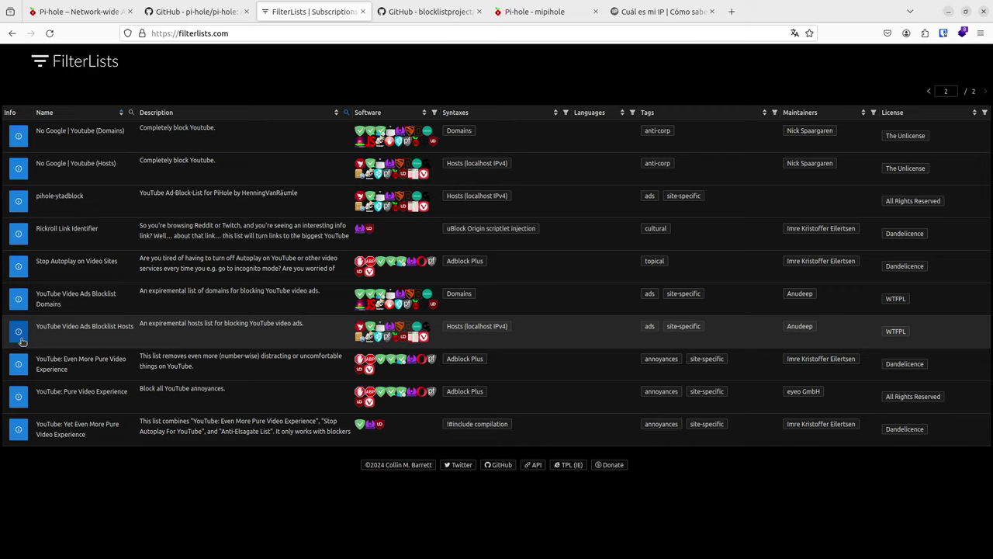
{"action": "left_click", "coordinate": [20, 338]}
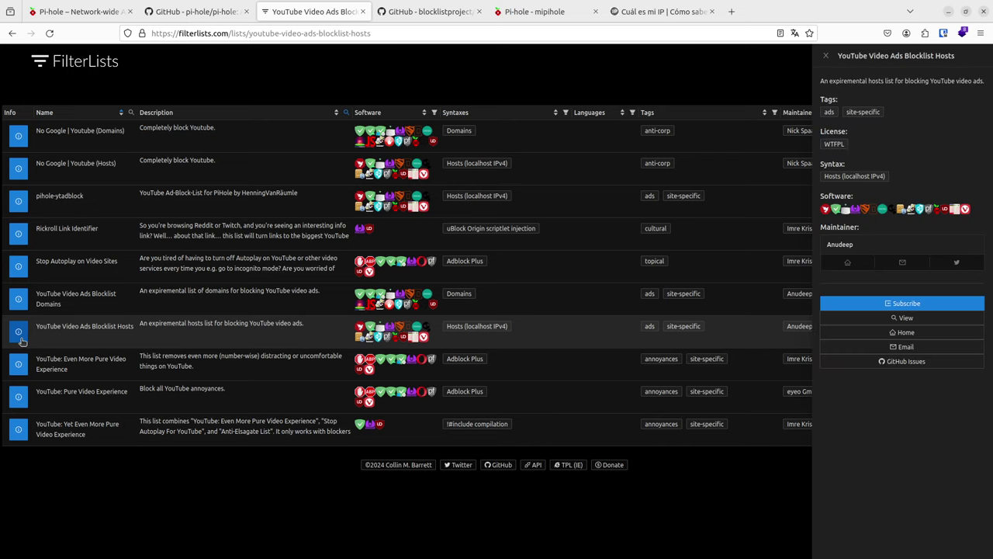
{"action": "left_click", "coordinate": [888, 320]}
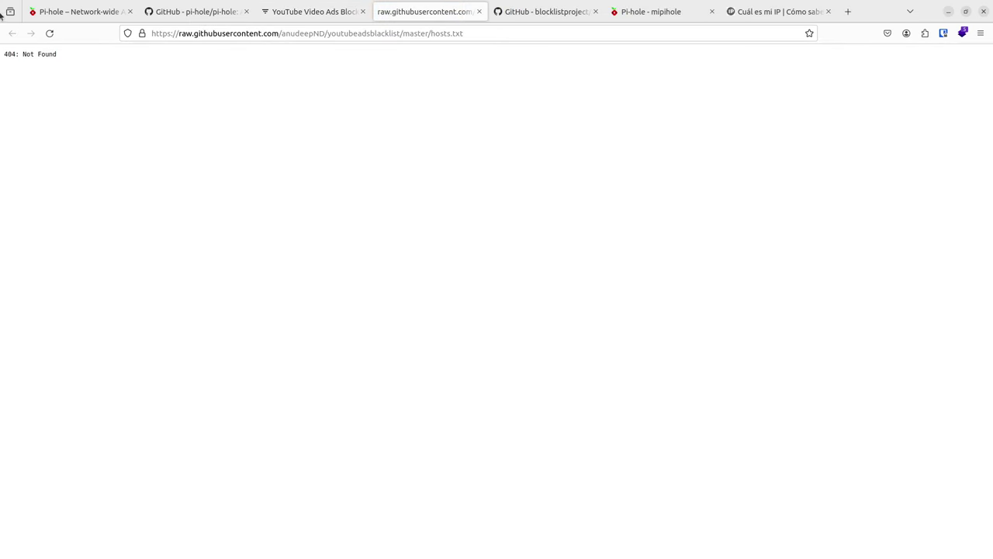
{"action": "left_click", "coordinate": [479, 11]}
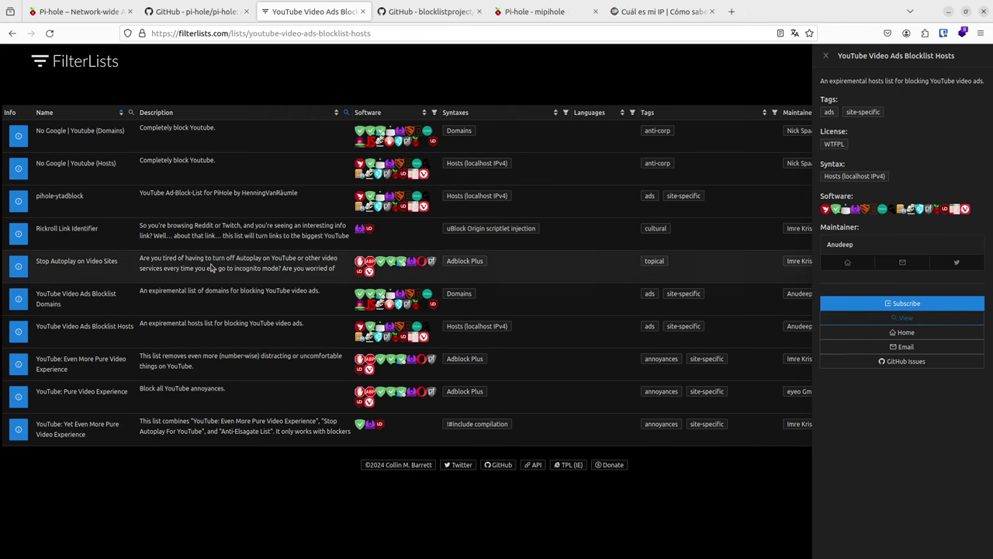
{"action": "left_click", "coordinate": [21, 403]}
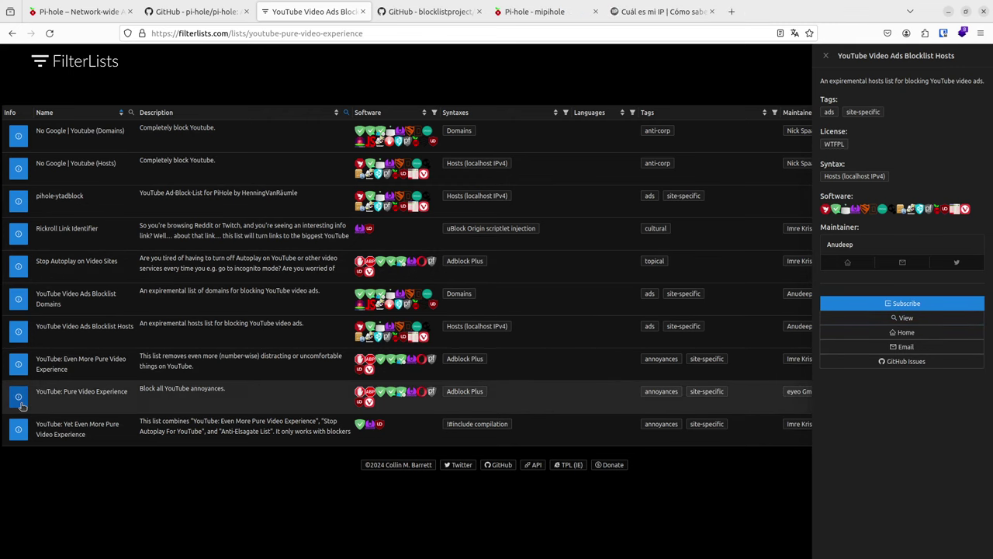
{"action": "left_click", "coordinate": [905, 318]}
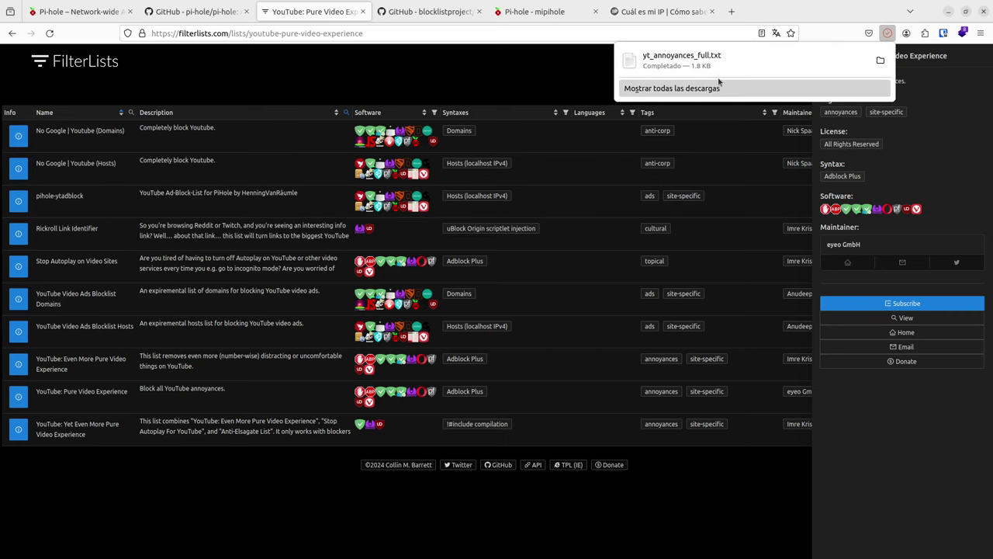
{"action": "left_click", "coordinate": [904, 319]}
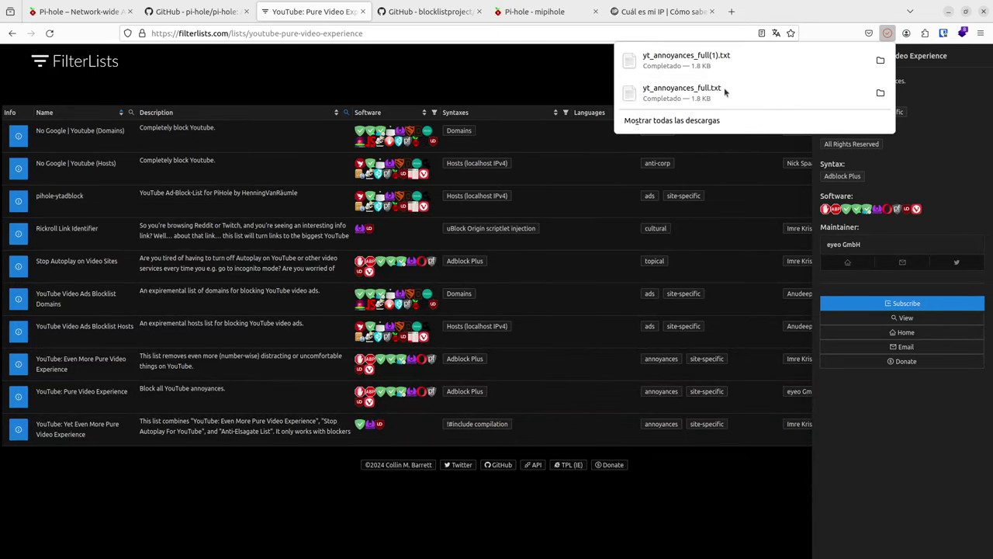
{"action": "left_click", "coordinate": [681, 91]}
{"action": "scroll", "coordinate": [291, 215], "scroll_direction": "down", "scroll_amount": 1}
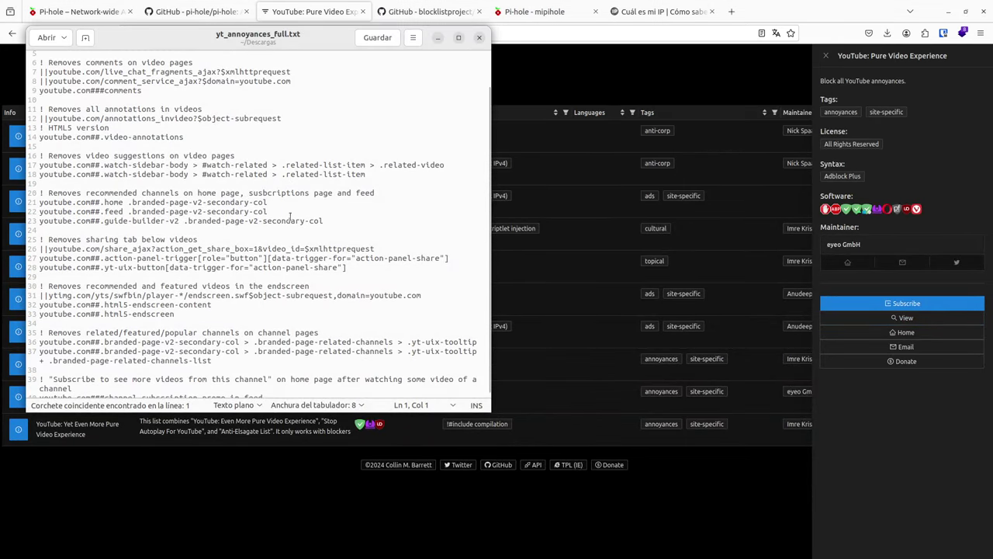
{"action": "left_click_drag", "start_coordinate": [118, 195], "coordinate": [267, 207]}
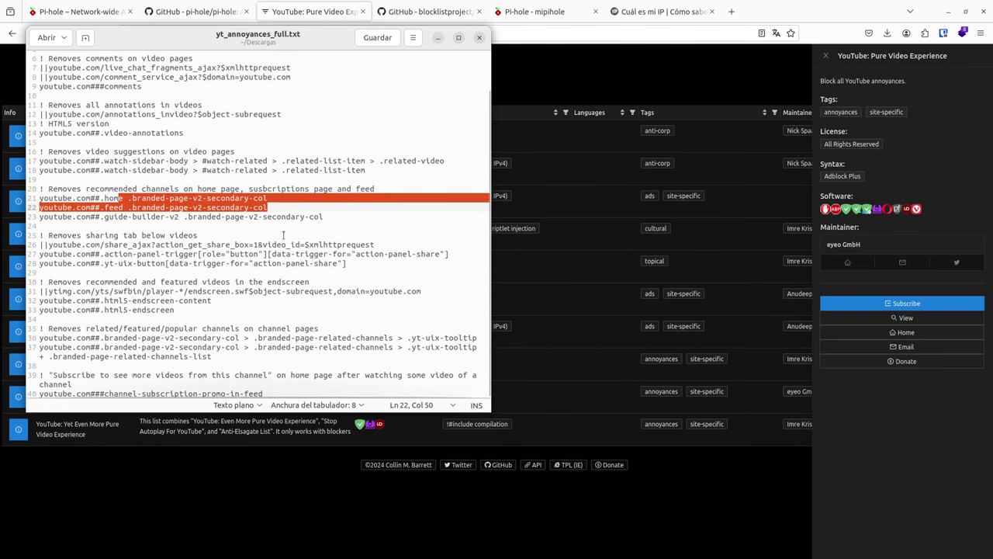
{"action": "left_click", "coordinate": [481, 38]}
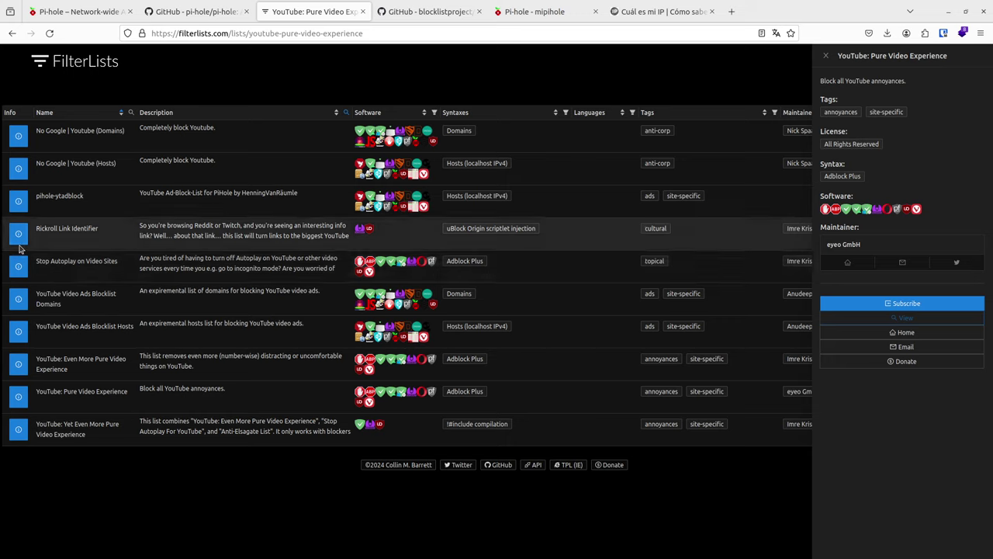
Step: Find the pihole-ytadblock file returns 404, then view the No Google | Youtube (Domains) raw file
{"action": "left_click", "coordinate": [19, 203]}
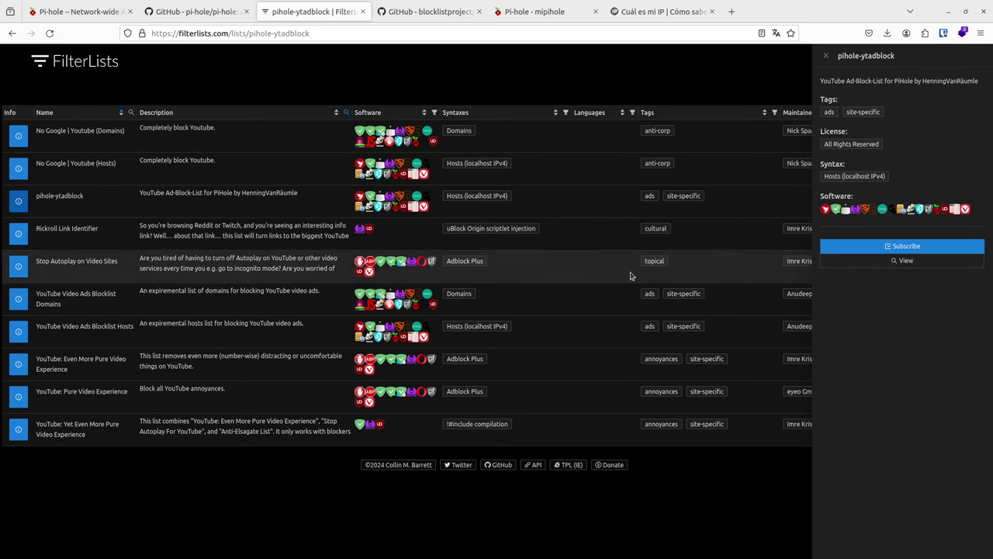
{"action": "left_click", "coordinate": [877, 262]}
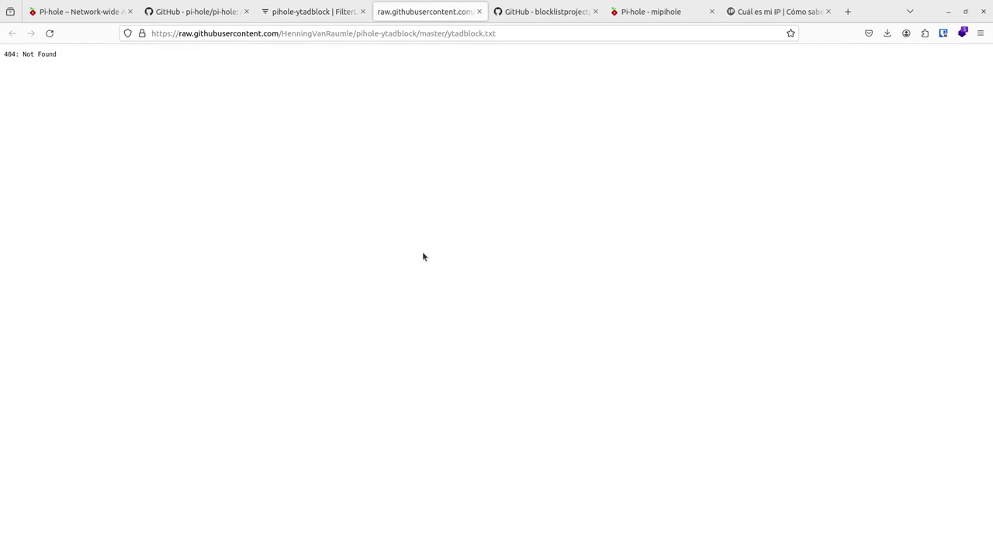
{"action": "key", "text": "ctrl+w"}
{"action": "left_click", "coordinate": [26, 136]}
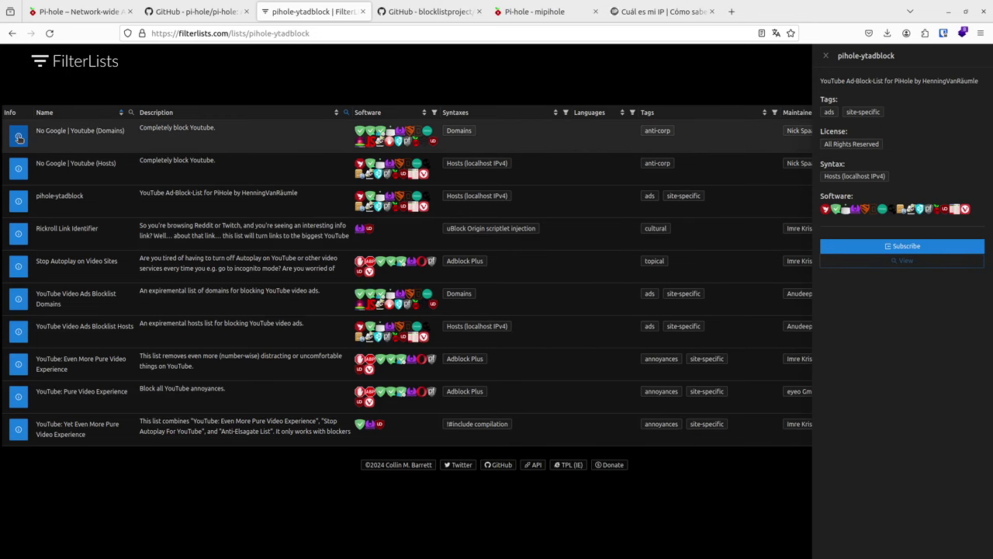
{"action": "left_click", "coordinate": [890, 343]}
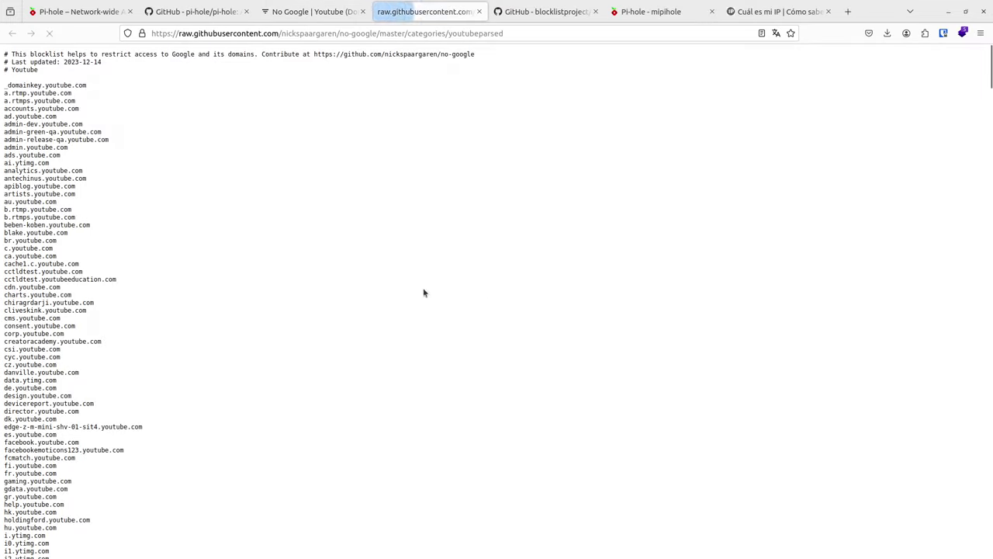
Step: Scroll the youtubeparsed list, highlighting o-o---preferred, lax04s14 and i9.ytimg.com entries
{"action": "scroll", "coordinate": [26, 253], "scroll_direction": "down", "scroll_amount": 8}
{"action": "scroll", "coordinate": [25, 254], "scroll_direction": "down", "scroll_amount": 5}
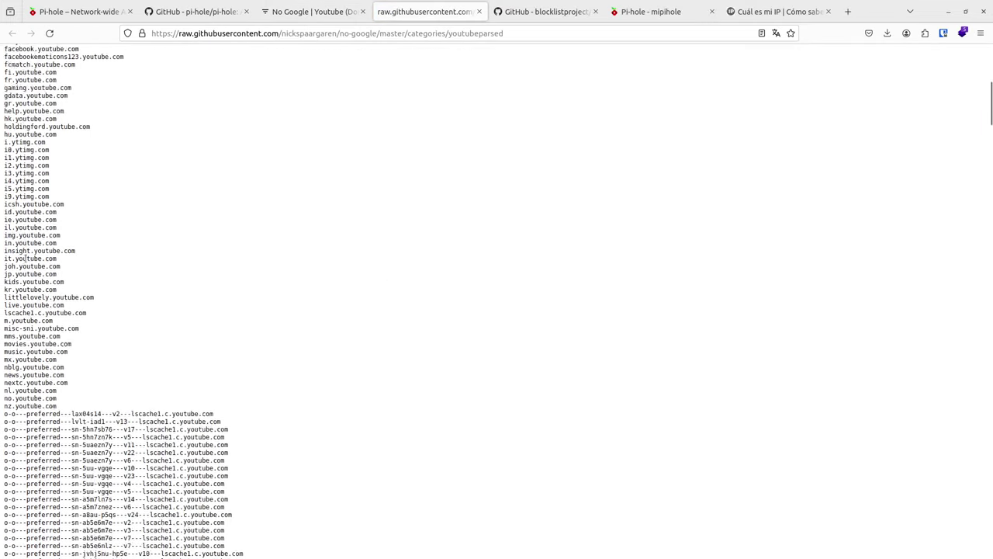
{"action": "left_click_drag", "start_coordinate": [13, 221], "coordinate": [117, 233]}
{"action": "left_click", "coordinate": [55, 216]}
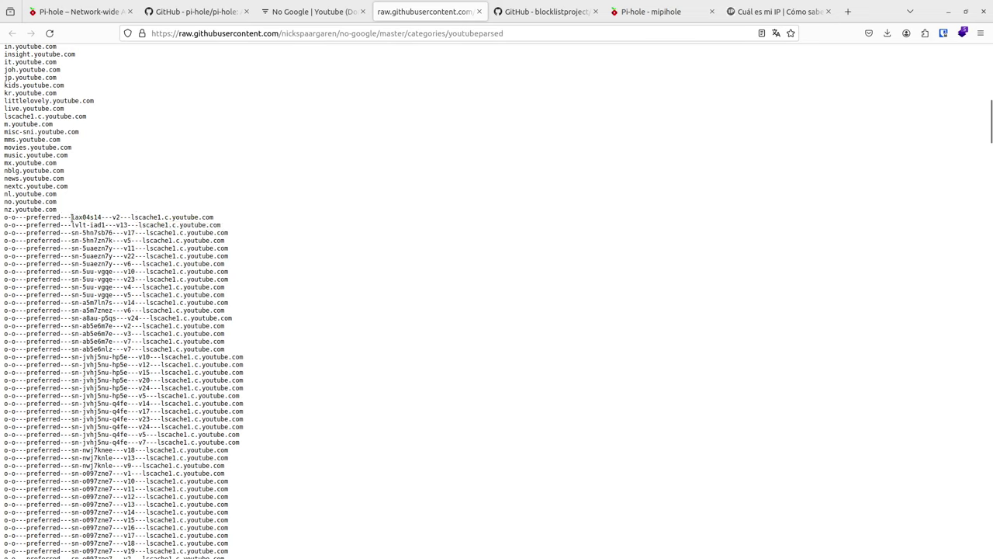
{"action": "triple_click", "coordinate": [73, 218]}
{"action": "double_click", "coordinate": [103, 218]}
{"action": "scroll", "coordinate": [62, 209], "scroll_direction": "up", "scroll_amount": 8}
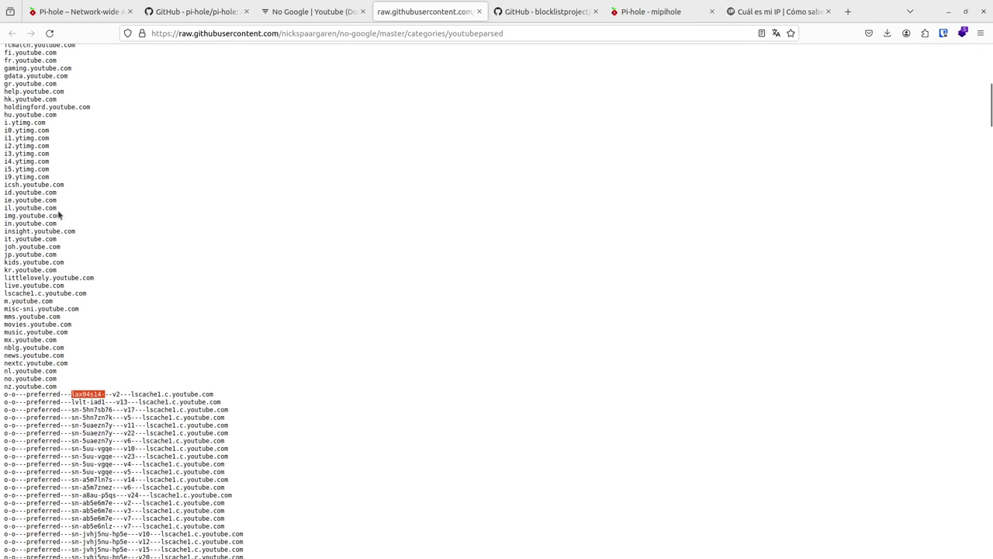
{"action": "scroll", "coordinate": [52, 210], "scroll_direction": "up", "scroll_amount": 2}
{"action": "scroll", "coordinate": [51, 211], "scroll_direction": "down", "scroll_amount": 5}
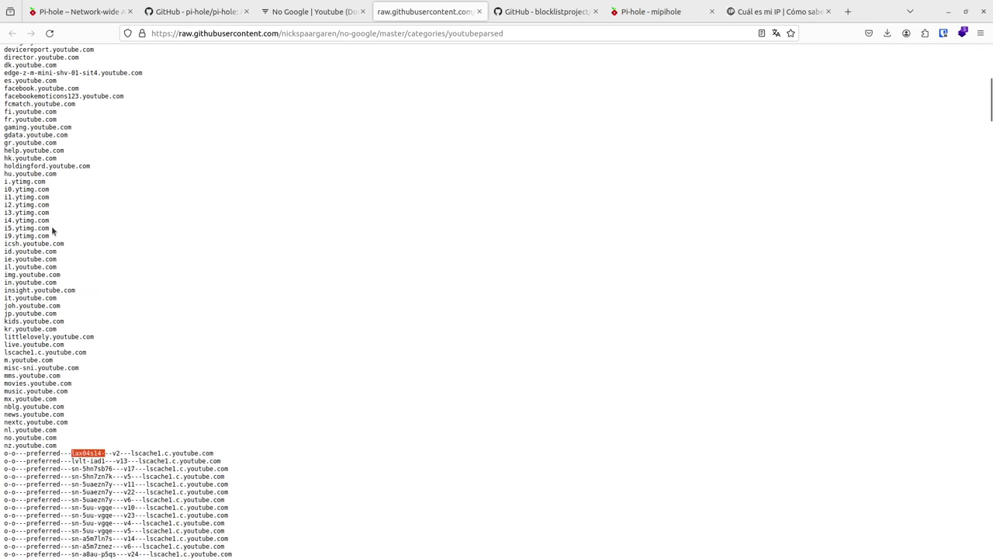
{"action": "left_click_drag", "start_coordinate": [50, 236], "coordinate": [4, 237]}
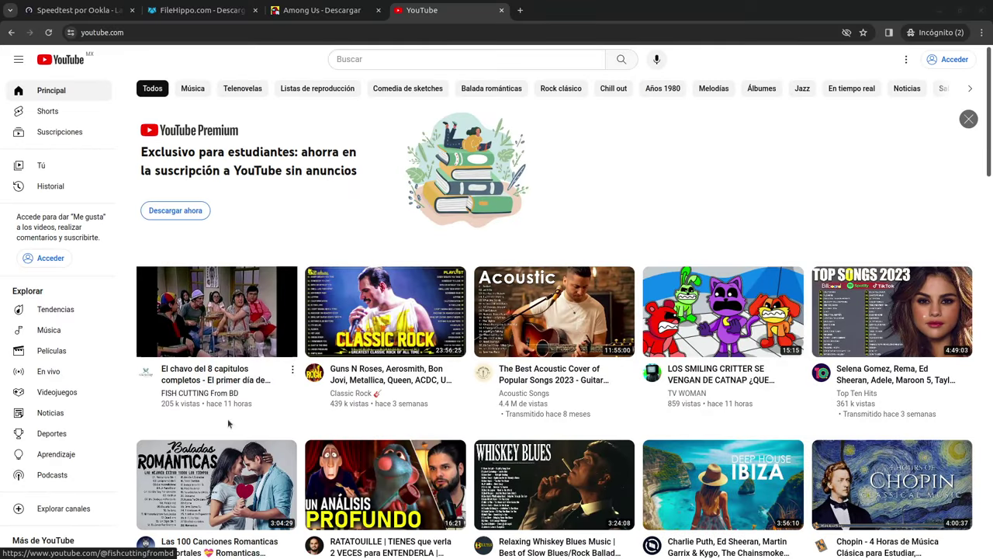
Step: Browse the YouTube feed, raise the volume and open the MILENIO news video
{"action": "scroll", "coordinate": [476, 436], "scroll_direction": "down", "scroll_amount": 10}
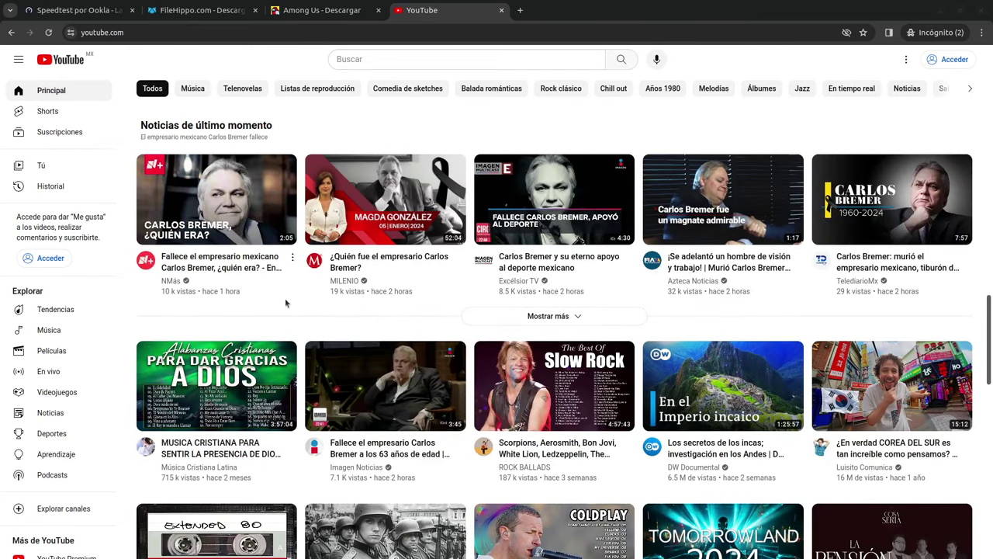
{"action": "scroll", "coordinate": [298, 320], "scroll_direction": "up", "scroll_amount": 1}
{"action": "mouse_move", "coordinate": [365, 273]}
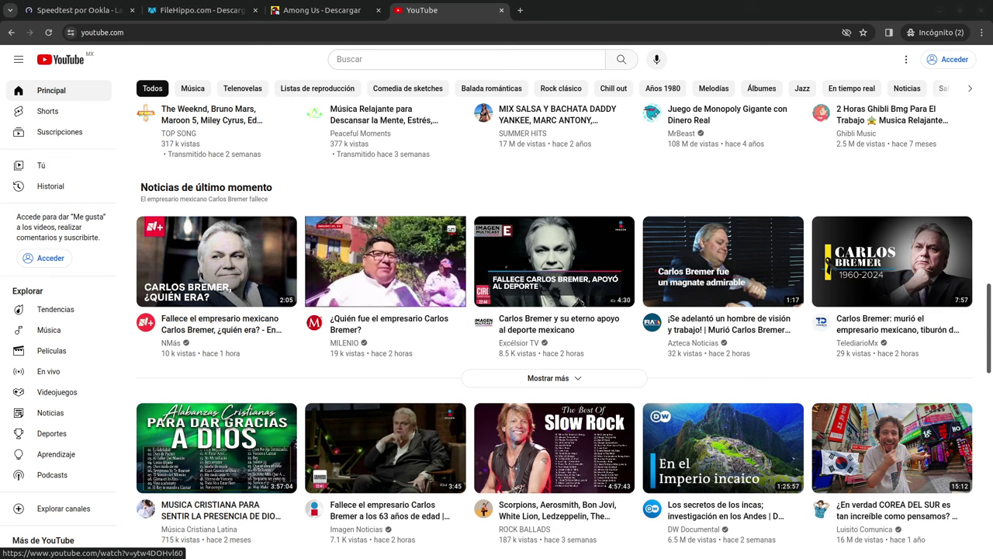
{"action": "key", "text": "XF86AudioRaiseVolume"}
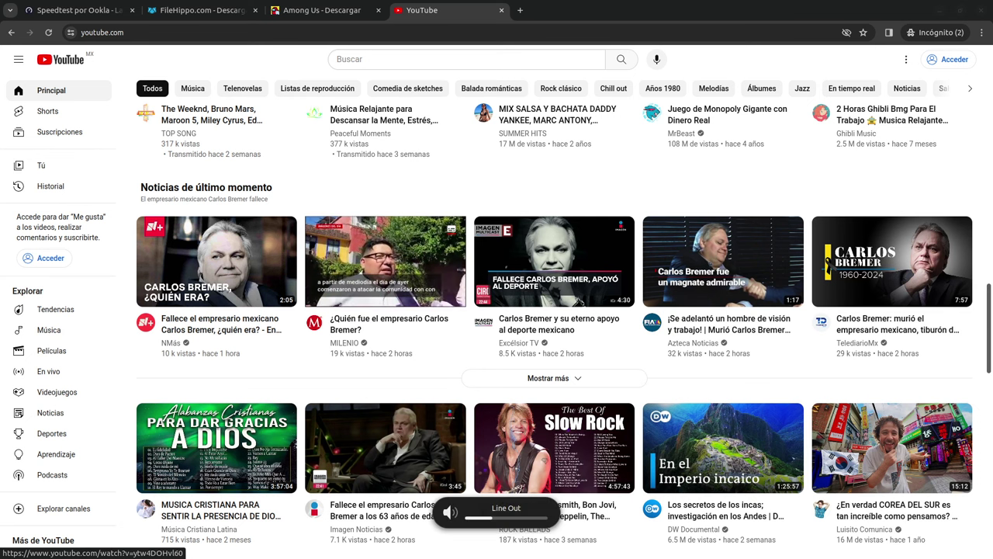
{"action": "left_click", "coordinate": [393, 277]}
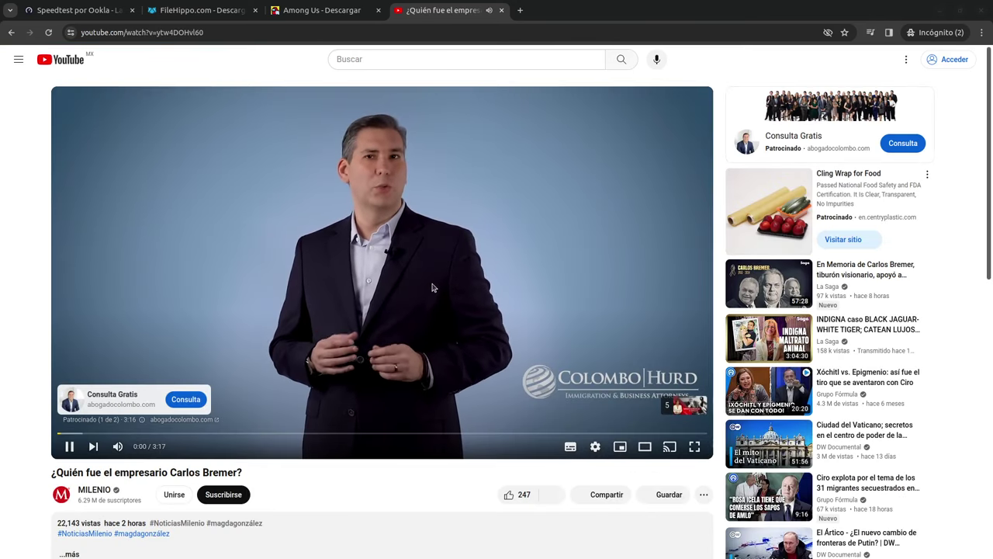
Step: Go back to the YouTube home feed, scroll it, then close the YouTube tab
{"action": "left_click", "coordinate": [70, 65]}
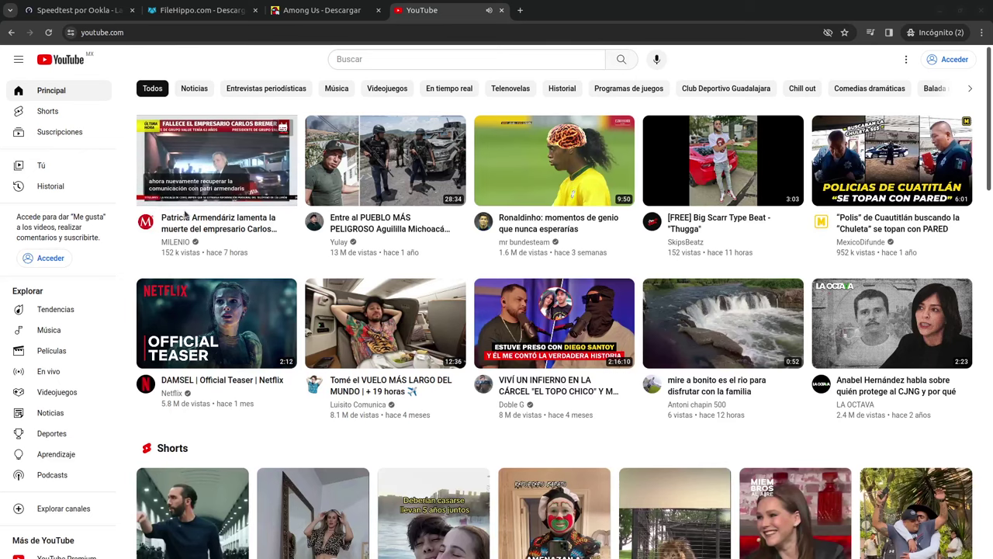
{"action": "scroll", "coordinate": [190, 227], "scroll_direction": "down", "scroll_amount": 3}
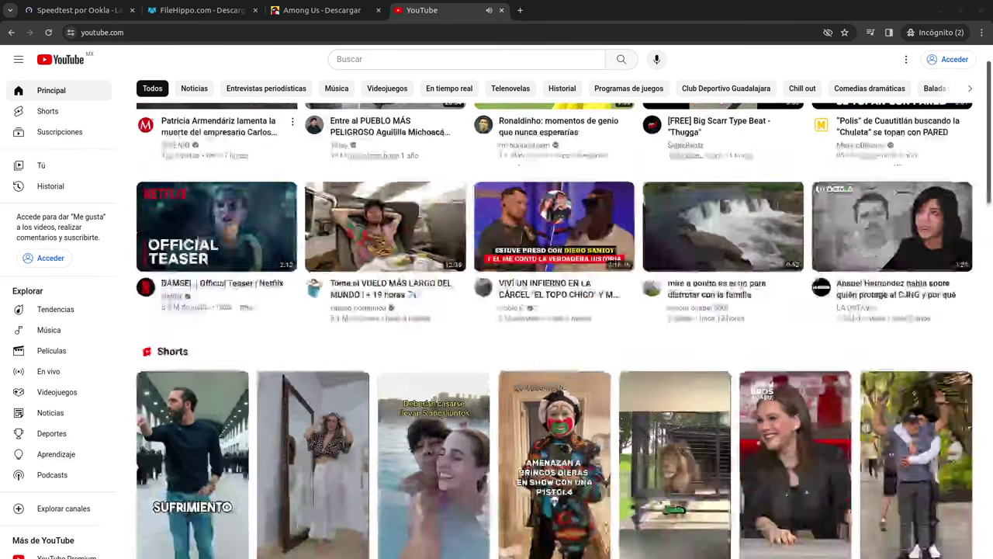
{"action": "scroll", "coordinate": [194, 233], "scroll_direction": "down", "scroll_amount": 3}
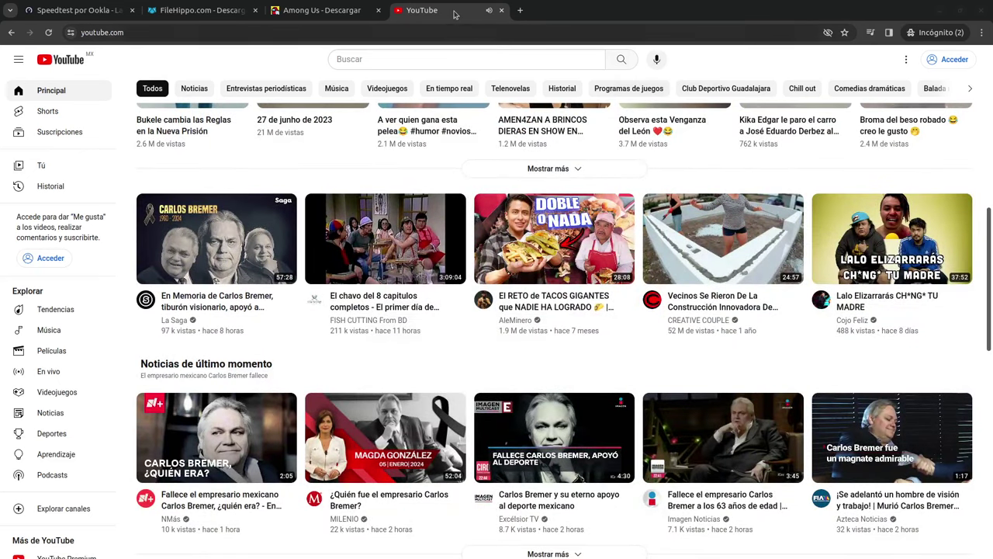
{"action": "left_click", "coordinate": [501, 10]}
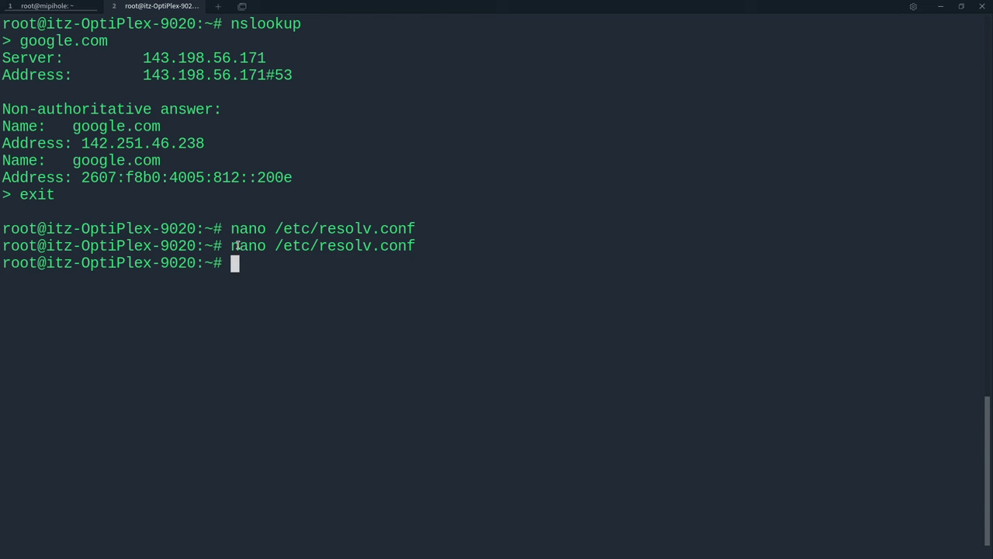
Step: Review netstat and ping output in the mipihole terminal session, then return to Chrome
{"action": "key", "text": "ctrl+shift+Tab"}
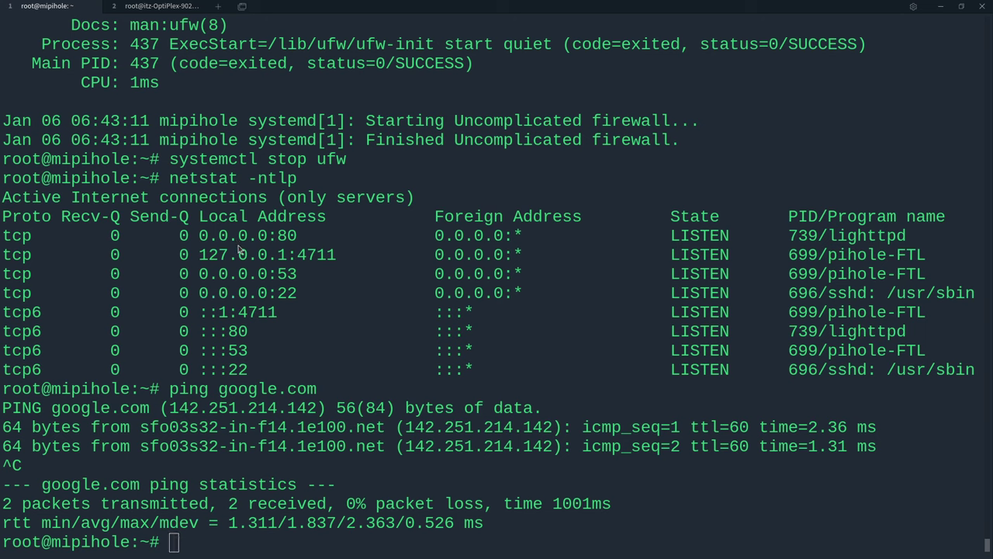
{"action": "key", "text": "alt+Tab"}
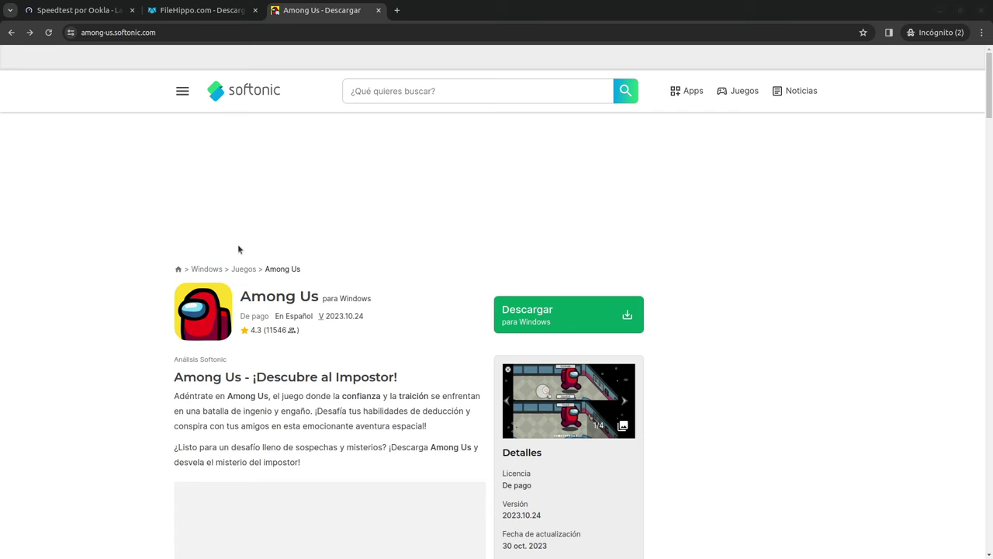
Step: Search Google for 'drive google' in a new incognito tab
{"action": "key", "text": "ctrl+t"}
{"action": "type", "text": "drive"}
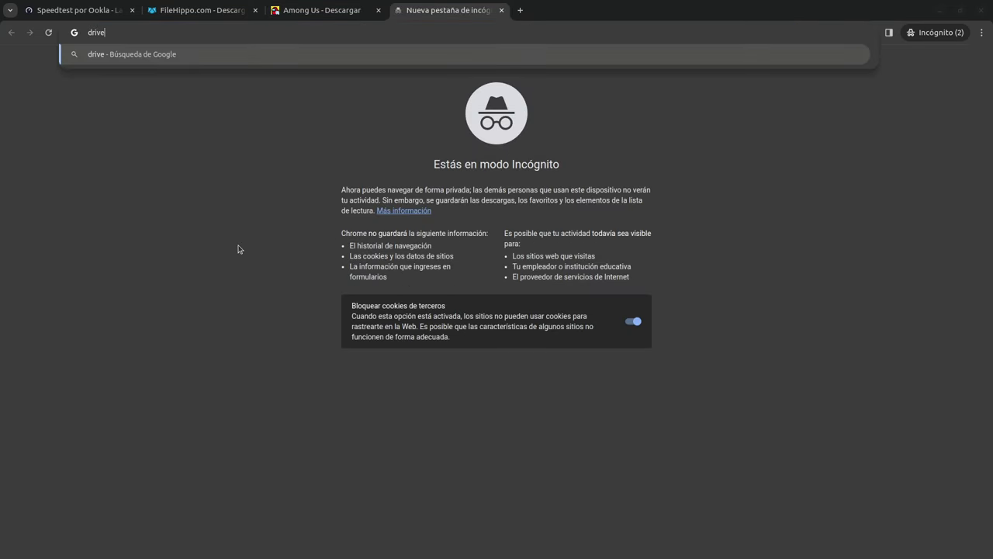
{"action": "type", "text": " google"}
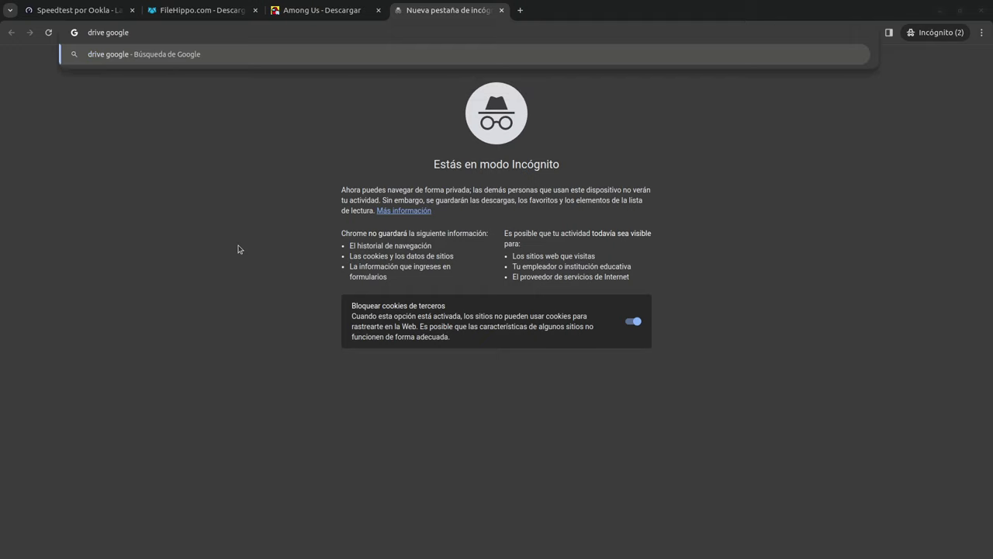
{"action": "key", "text": "Return"}
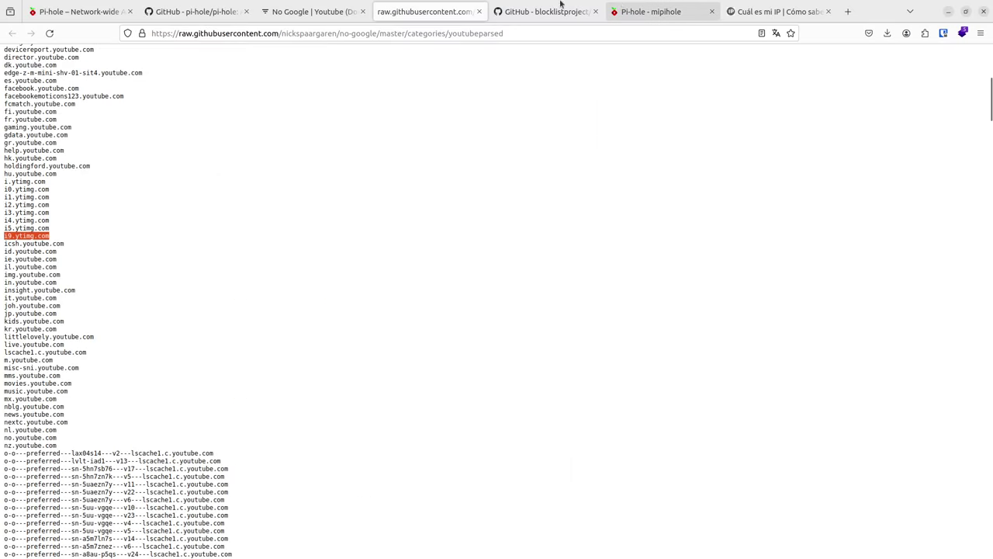
Step: Close the IP check tab and tile the Pi-hole dashboard left with Chrome on the right
{"action": "left_click", "coordinate": [683, 12]}
{"action": "double_click", "coordinate": [886, 14]}
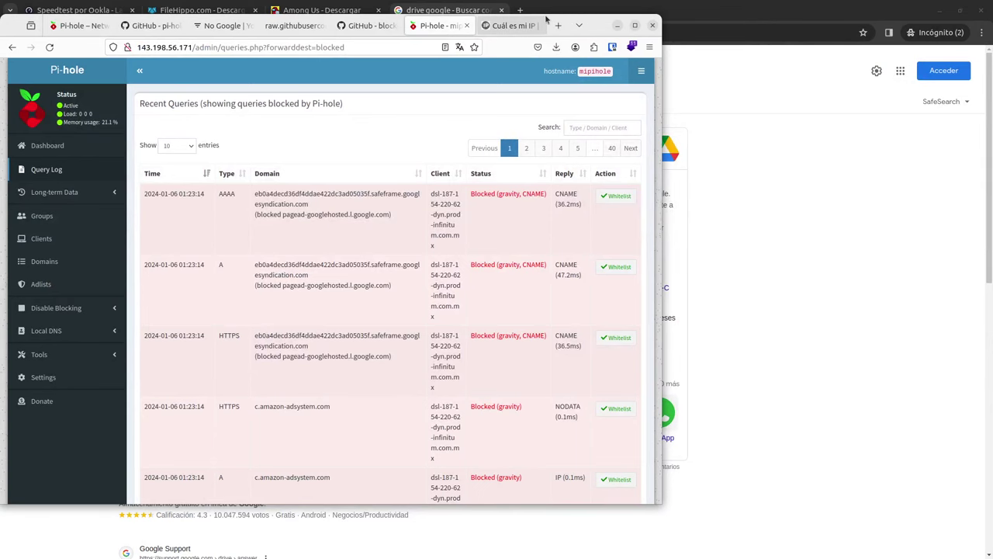
{"action": "left_click", "coordinate": [534, 27]}
{"action": "left_click", "coordinate": [539, 25]}
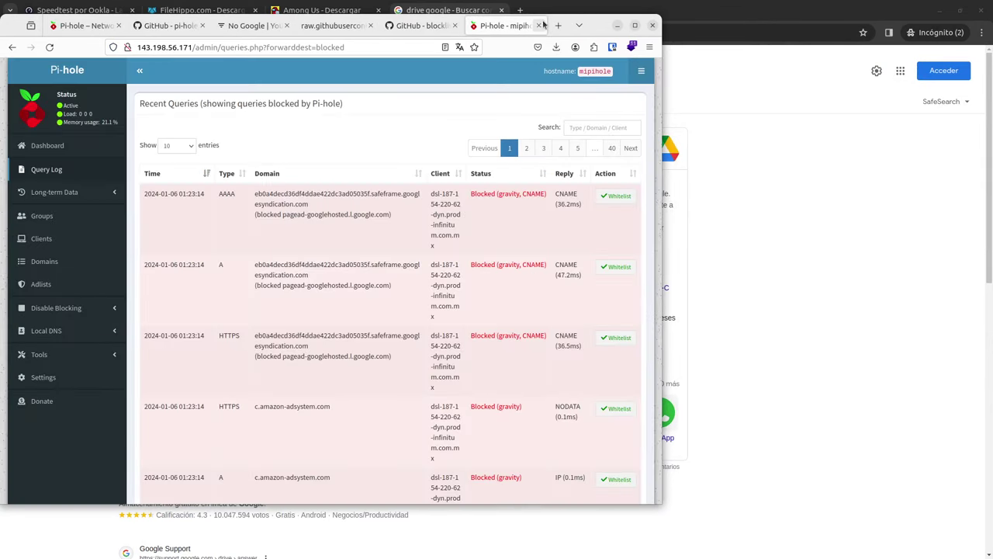
{"action": "left_click_drag", "start_coordinate": [602, 28], "coordinate": [7, 48]}
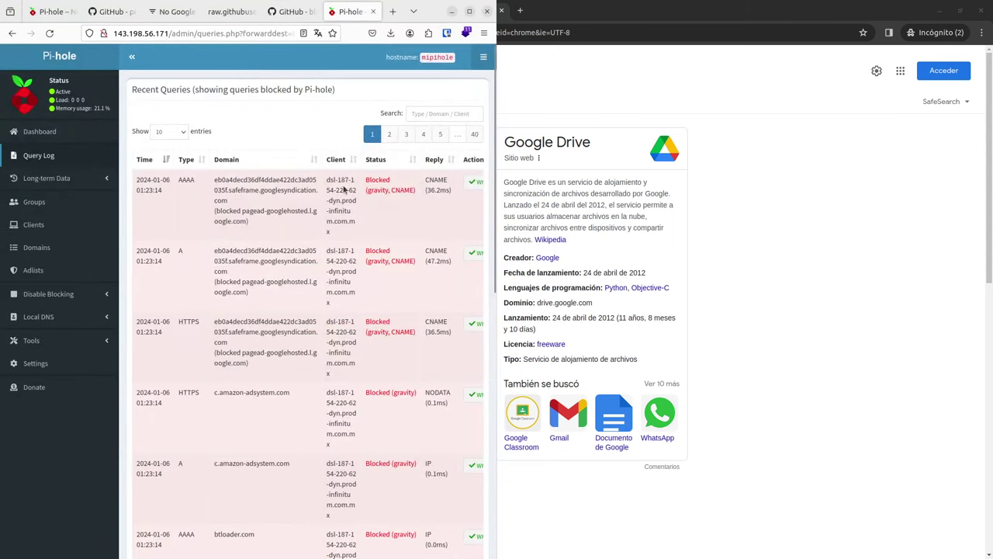
{"action": "left_click", "coordinate": [81, 130]}
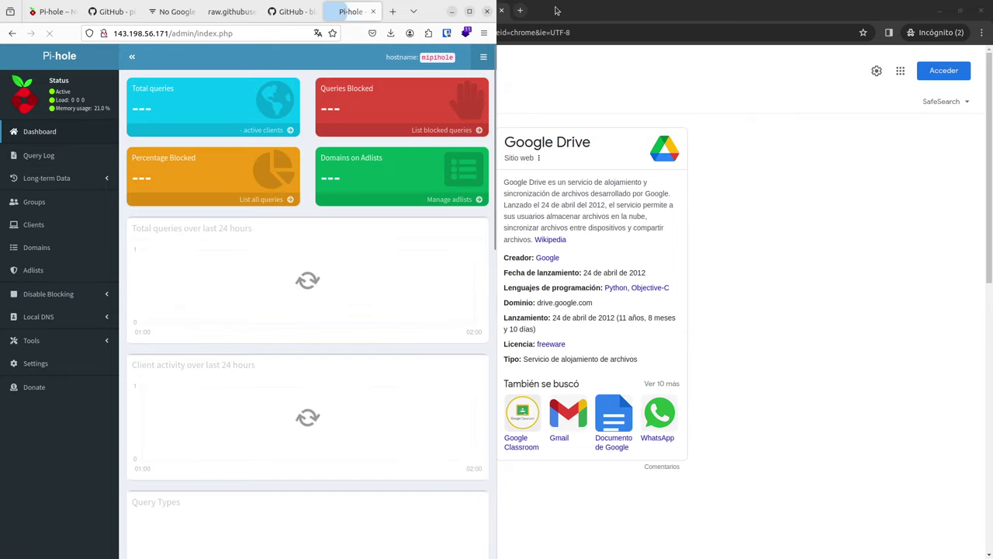
{"action": "left_click", "coordinate": [562, 9]}
{"action": "left_click_drag", "start_coordinate": [560, 7], "coordinate": [991, 70]}
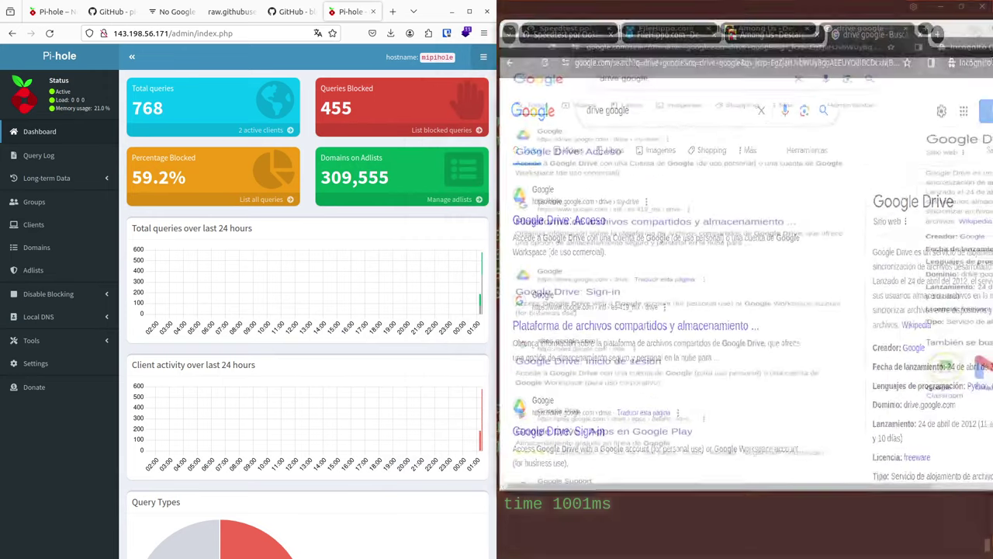
Step: Open the 'Google Drive: Acceso' result to reach the Google Drive sign-in page
{"action": "left_click", "coordinate": [593, 158]}
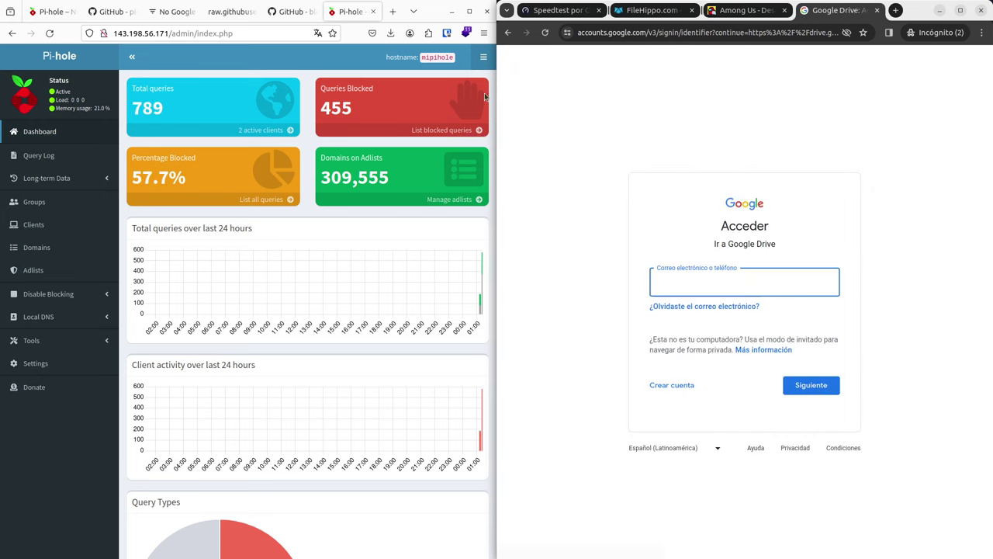
{"action": "left_click", "coordinate": [693, 34]}
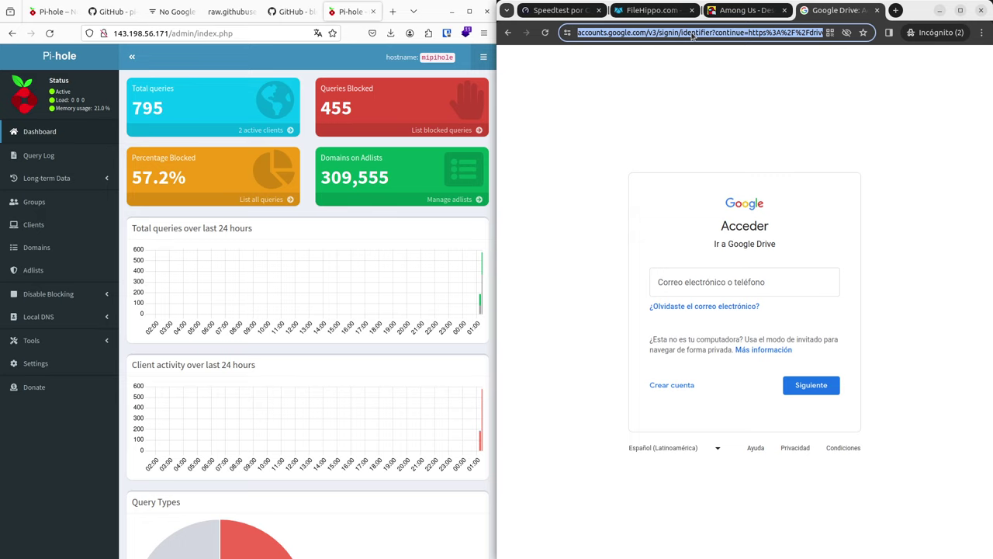
Step: Search 'yahoo', open Yahoo Español and inspect its empty Publicidad ad slot
{"action": "type", "text": "yaho"}
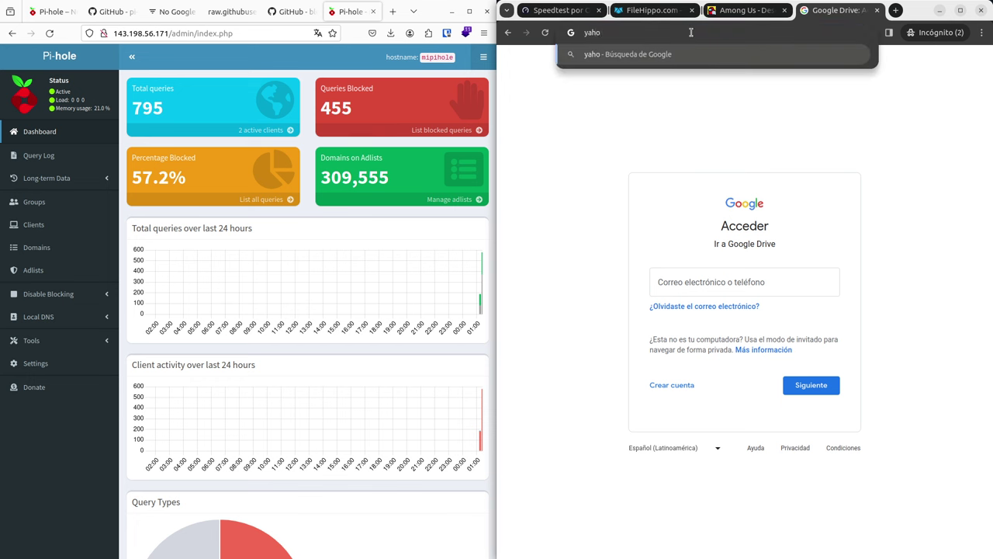
{"action": "type", "text": "o"}
{"action": "key", "text": "Return"}
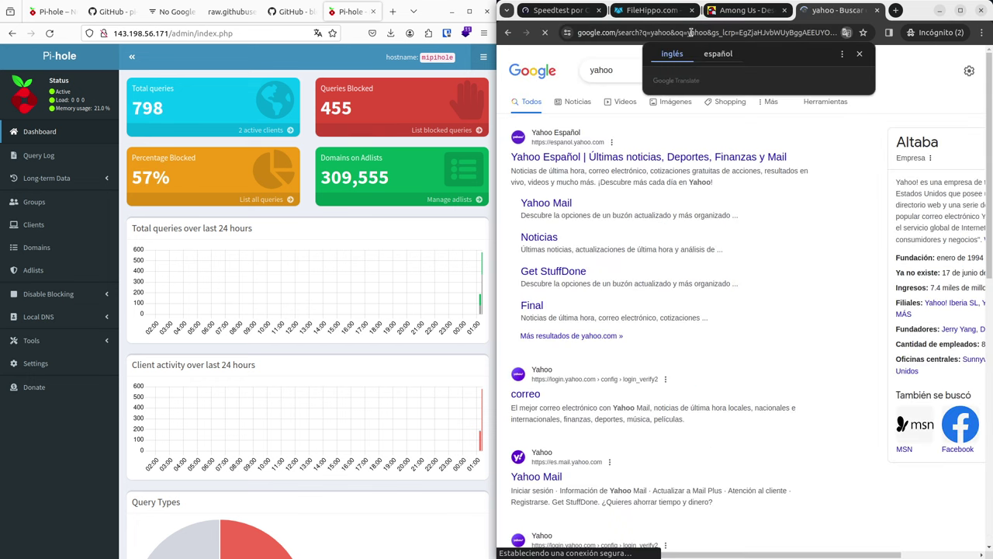
{"action": "left_click", "coordinate": [594, 157]}
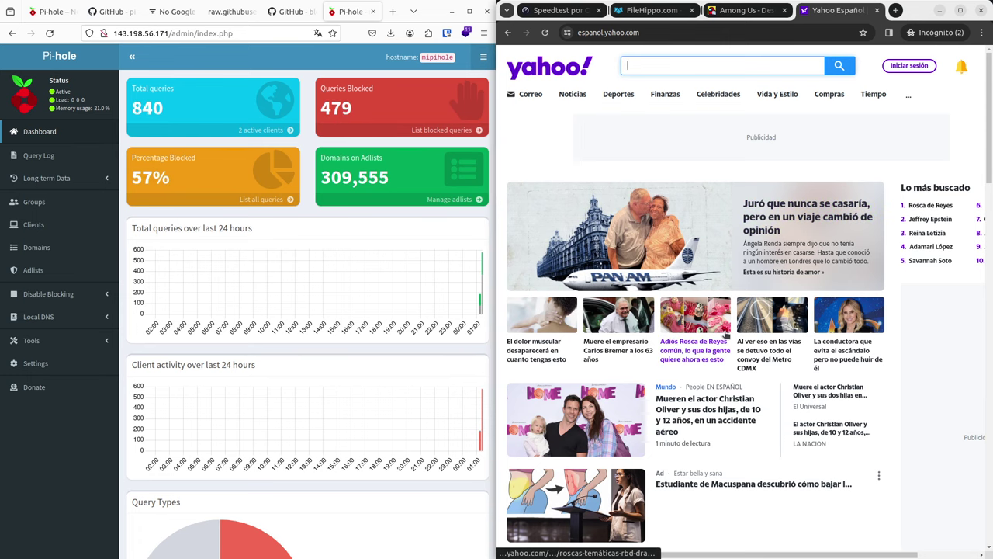
{"action": "scroll", "coordinate": [704, 292], "scroll_direction": "down", "scroll_amount": 5}
{"action": "scroll", "coordinate": [714, 256], "scroll_direction": "up", "scroll_amount": 5}
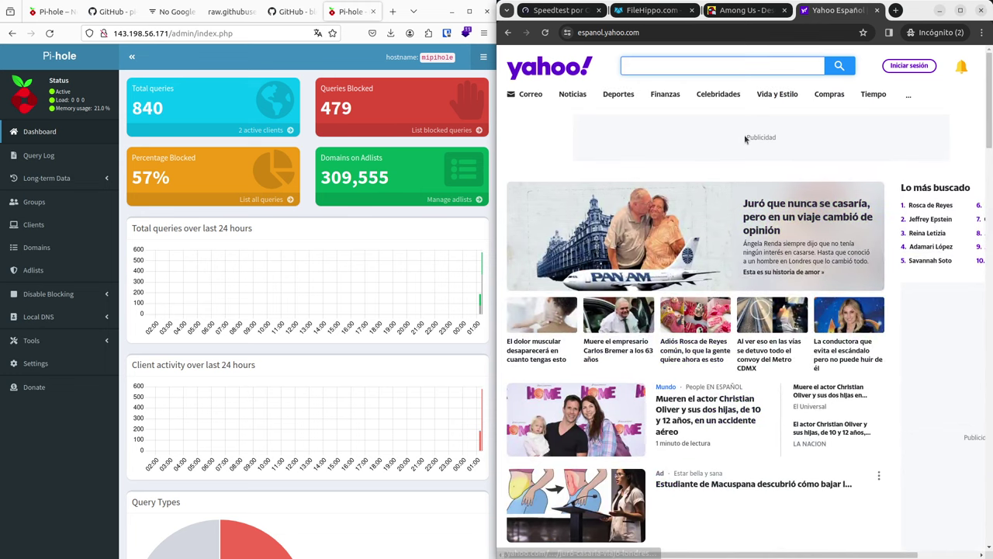
{"action": "left_click_drag", "start_coordinate": [729, 137], "coordinate": [790, 140]}
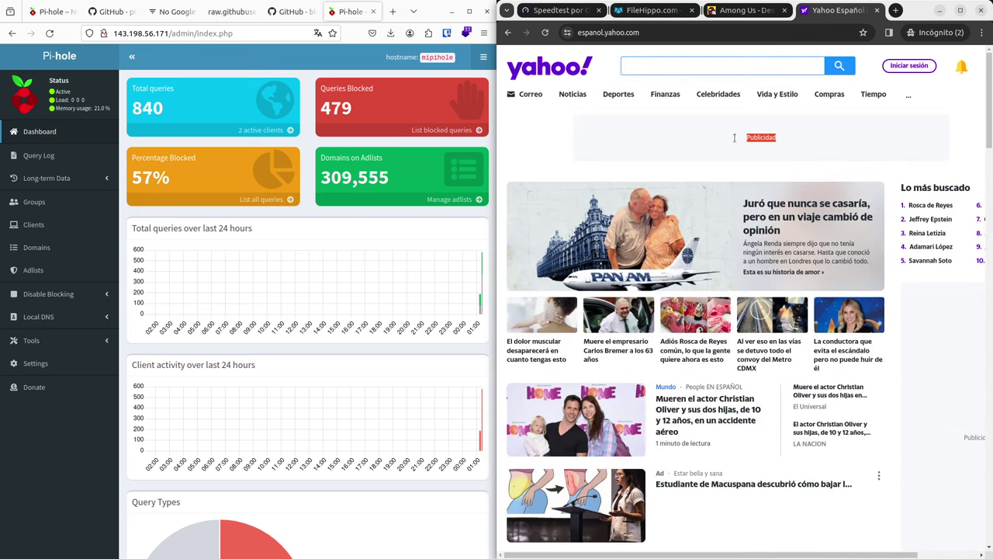
{"action": "scroll", "coordinate": [786, 170], "scroll_direction": "down", "scroll_amount": 5}
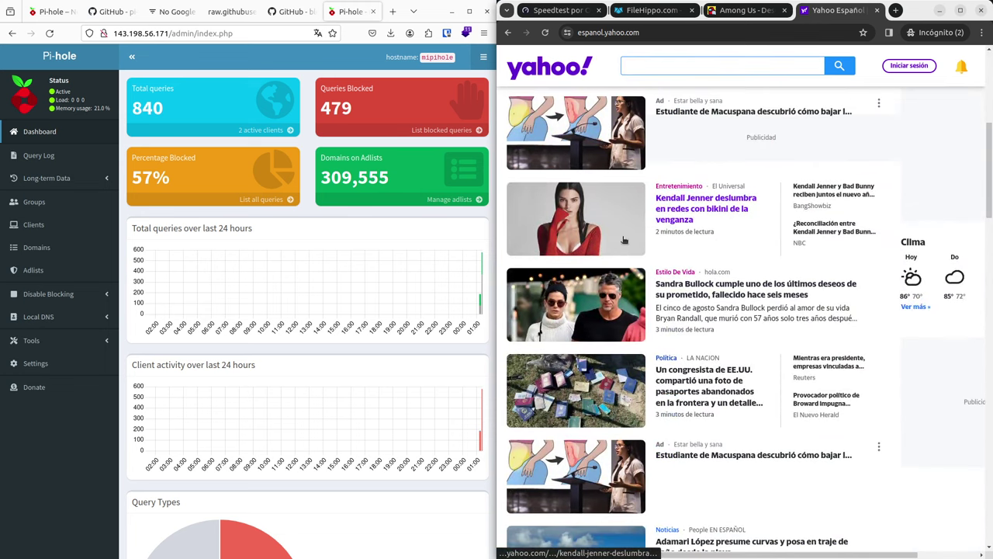
{"action": "scroll", "coordinate": [721, 245], "scroll_direction": "up", "scroll_amount": 5}
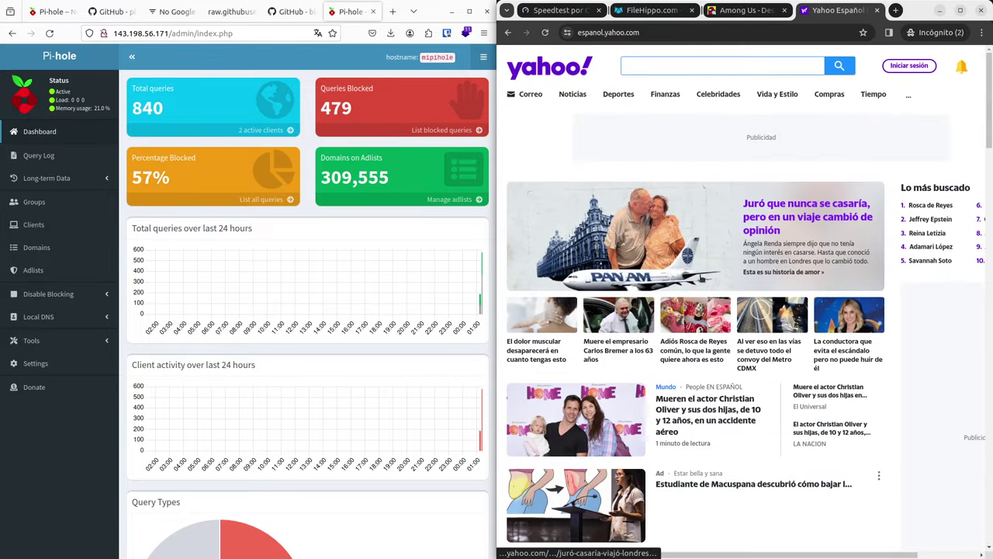
{"action": "scroll", "coordinate": [701, 278], "scroll_direction": "down", "scroll_amount": 5}
{"action": "scroll", "coordinate": [668, 318], "scroll_direction": "up", "scroll_amount": 4}
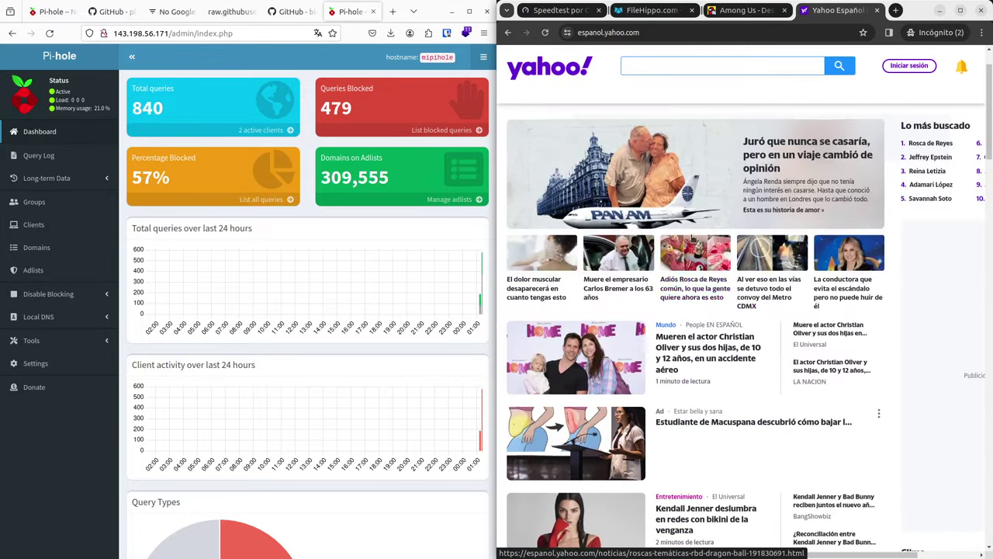
Step: Read the Christian Oliver news article, then close it to return to Yahoo's home page
{"action": "left_click", "coordinate": [685, 361]}
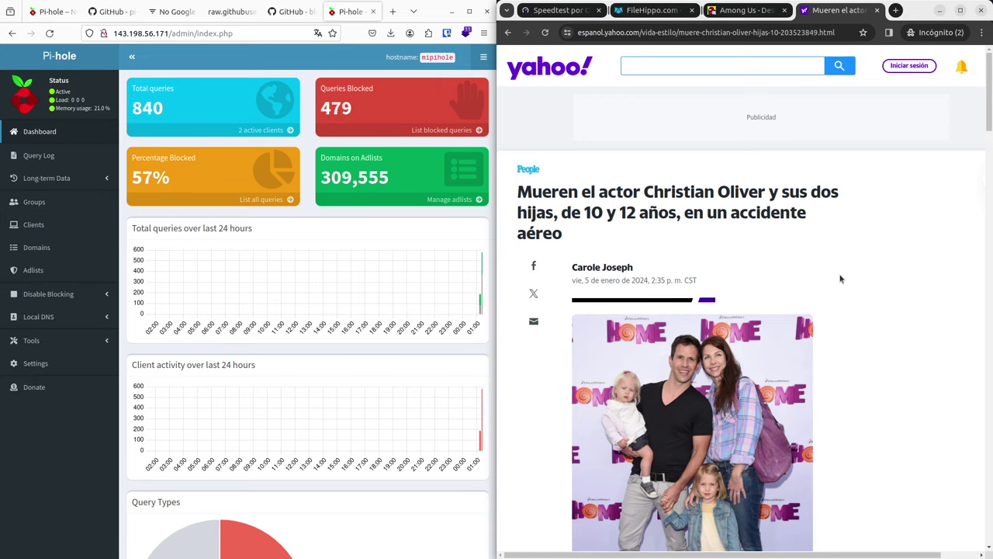
{"action": "scroll", "coordinate": [824, 268], "scroll_direction": "down", "scroll_amount": 12}
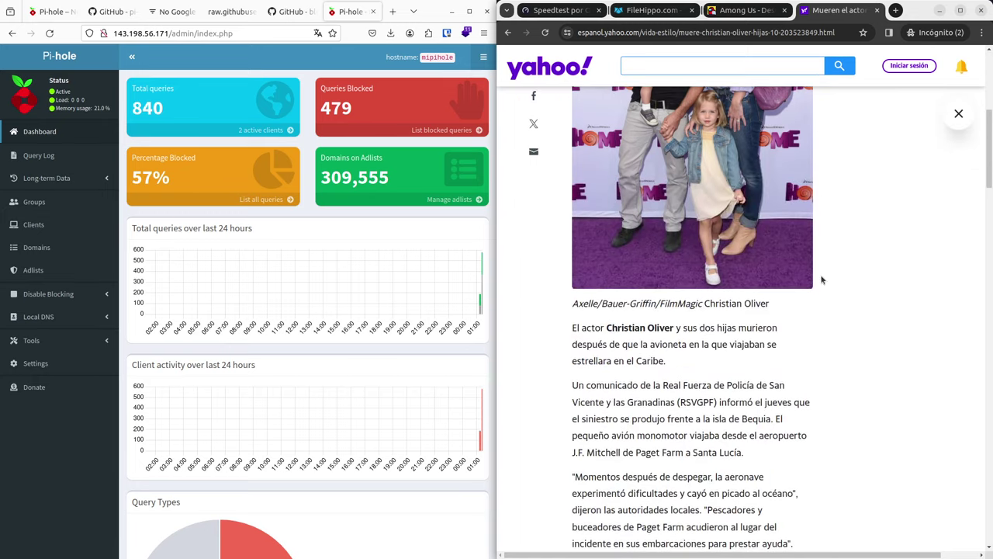
{"action": "scroll", "coordinate": [806, 286], "scroll_direction": "down", "scroll_amount": 12}
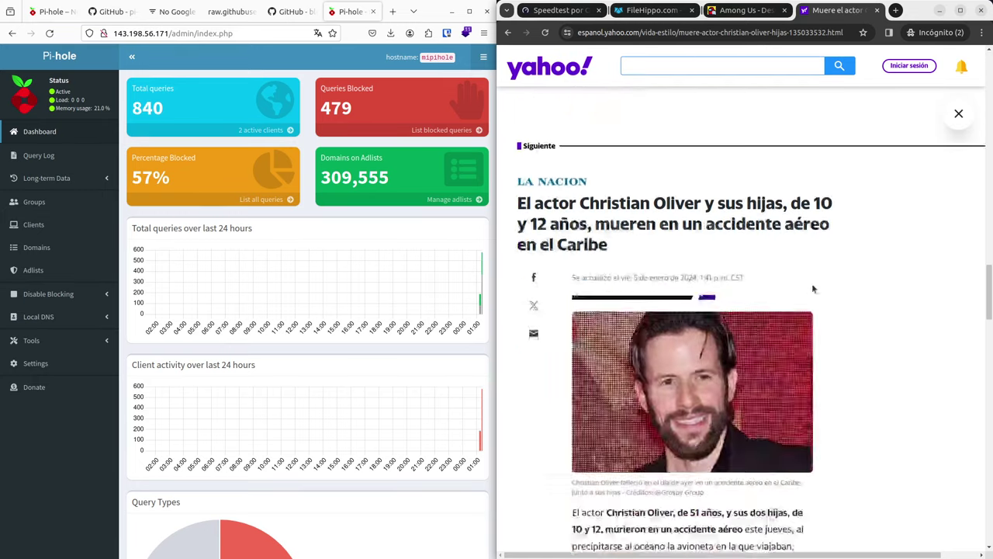
{"action": "scroll", "coordinate": [779, 292], "scroll_direction": "up", "scroll_amount": 5}
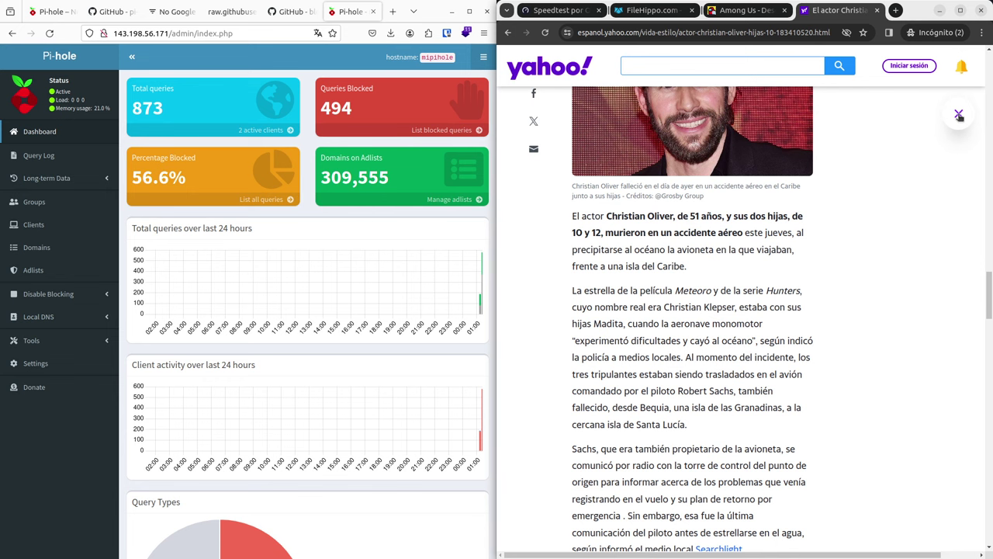
{"action": "left_click", "coordinate": [959, 115]}
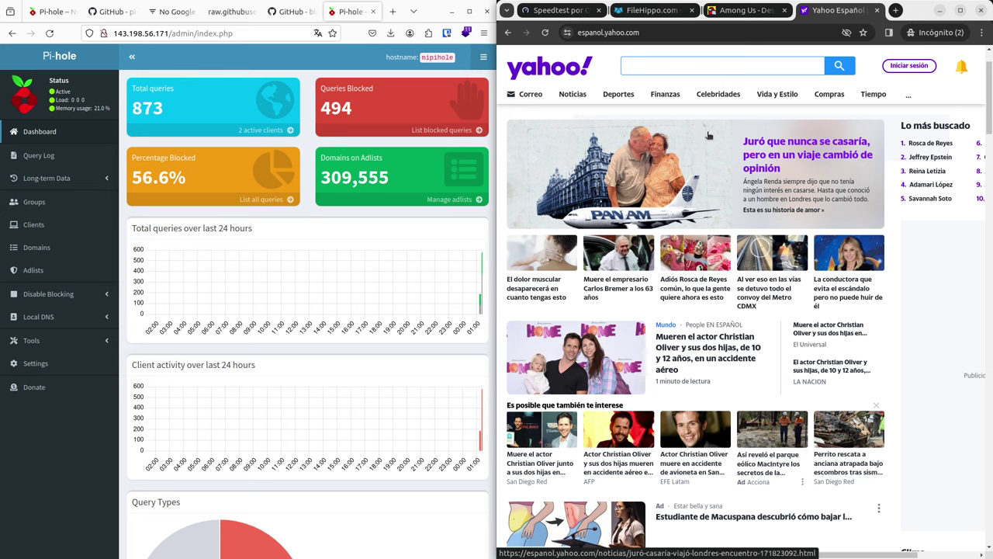
{"action": "left_click", "coordinate": [706, 34]}
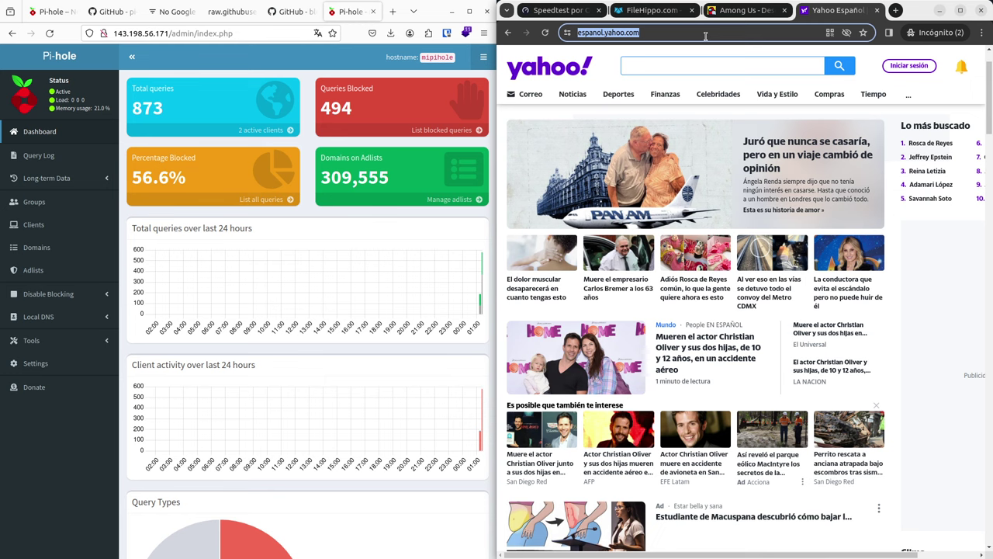
Step: Search 'msn', open the Mexican MSN feed and scroll through its stories
{"action": "type", "text": "msn"}
{"action": "key", "text": "Return"}
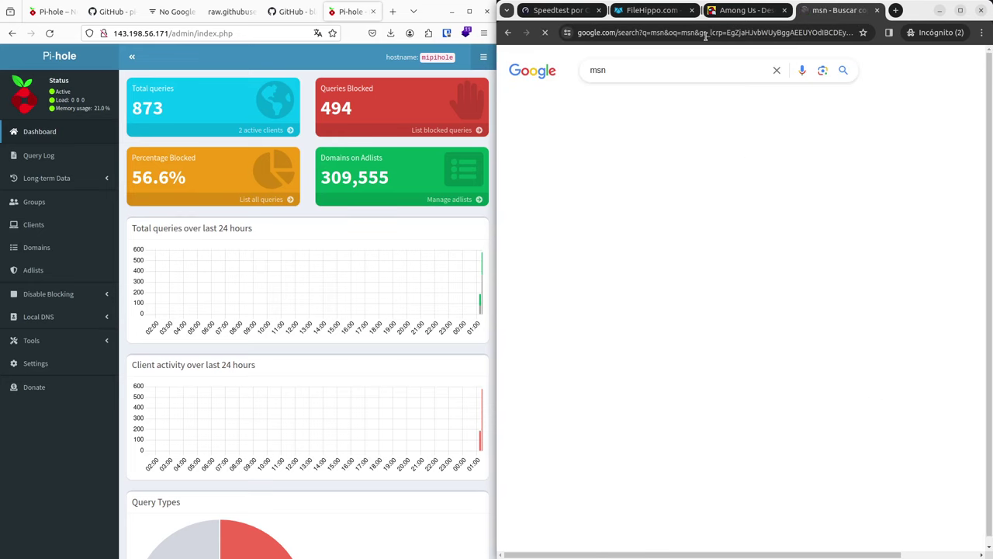
{"action": "left_click", "coordinate": [627, 160]}
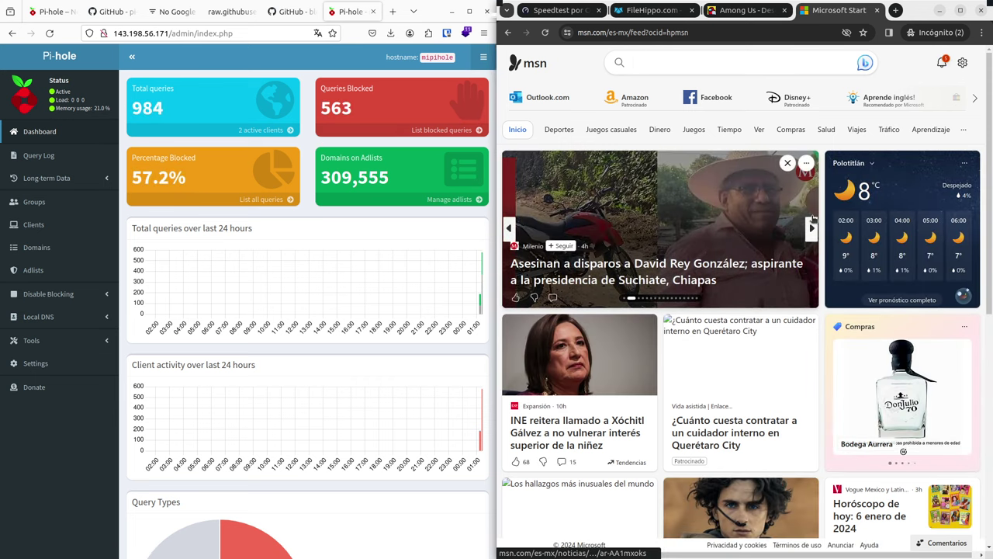
{"action": "scroll", "coordinate": [799, 264], "scroll_direction": "down", "scroll_amount": 10}
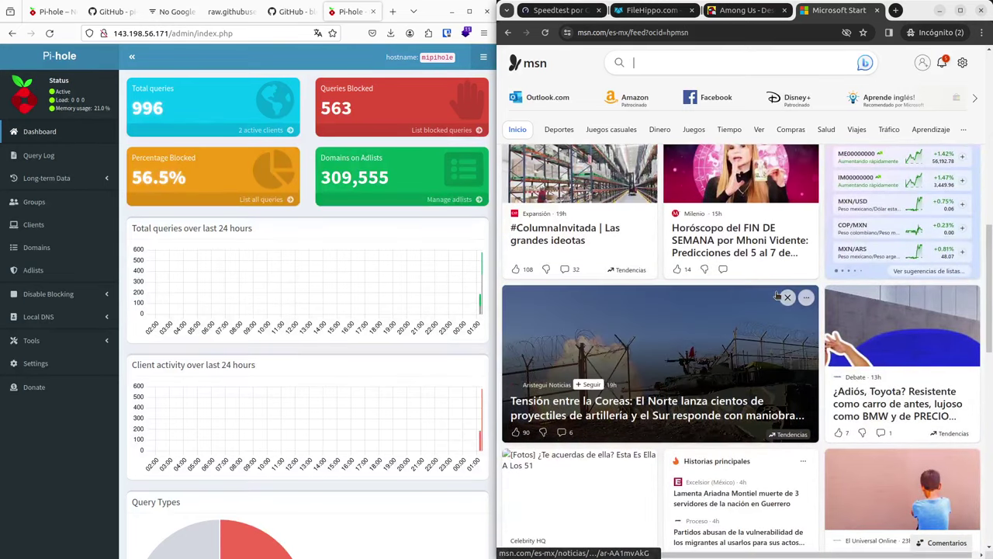
{"action": "scroll", "coordinate": [712, 309], "scroll_direction": "down", "scroll_amount": 3}
{"action": "scroll", "coordinate": [686, 335], "scroll_direction": "down", "scroll_amount": 8}
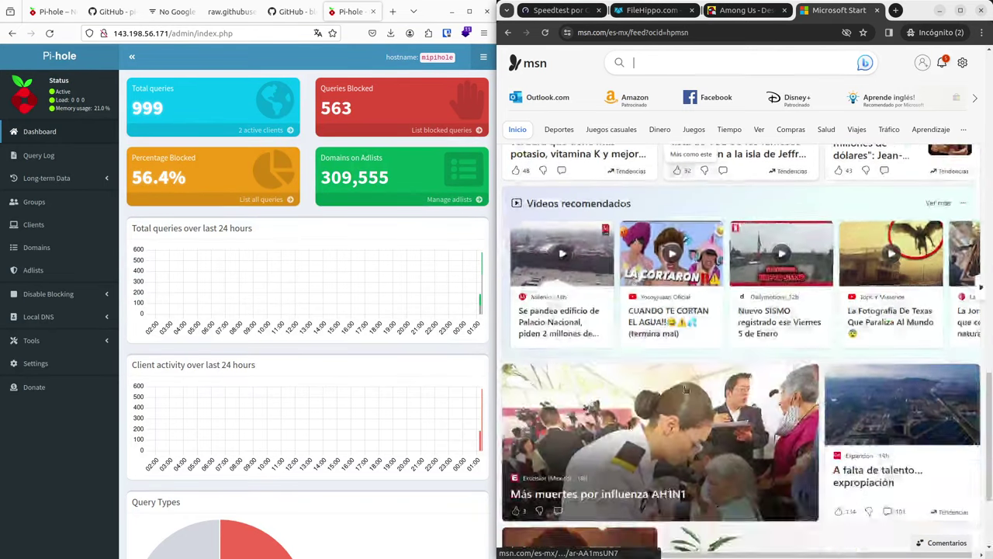
{"action": "scroll", "coordinate": [640, 440], "scroll_direction": "down", "scroll_amount": 10}
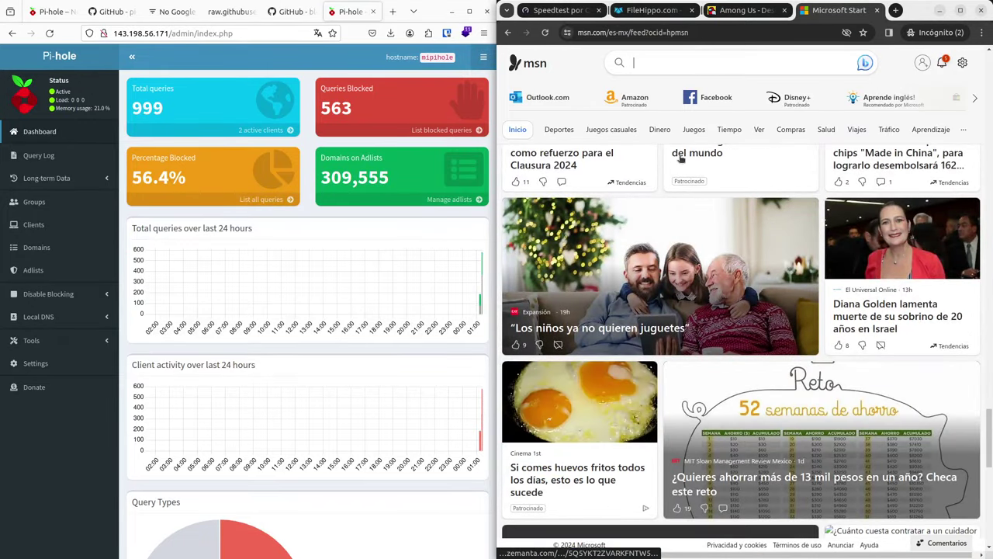
{"action": "left_click", "coordinate": [676, 35]}
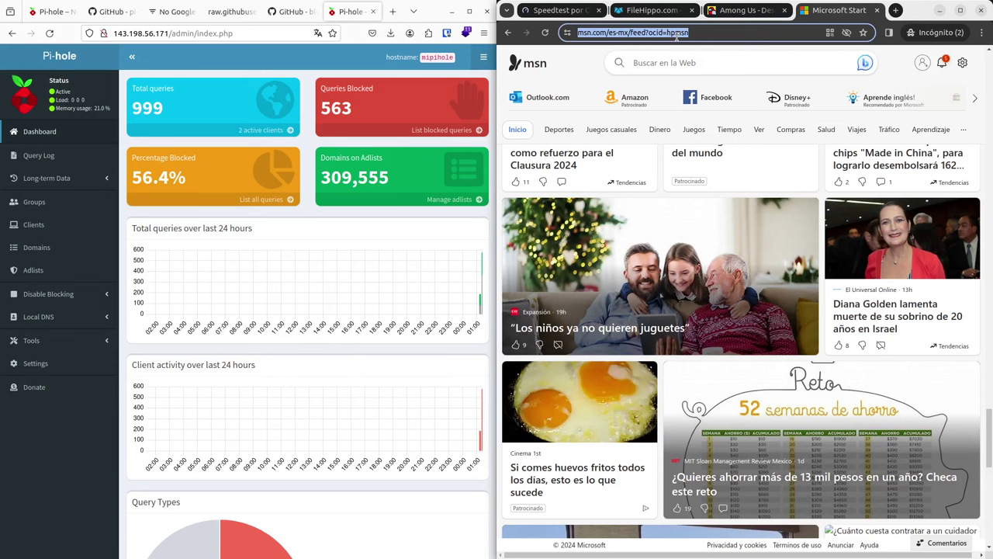
Step: Search 'hackstore' and browse the Hackstore.rs Oficial catalogue
{"action": "type", "text": "hackstore"}
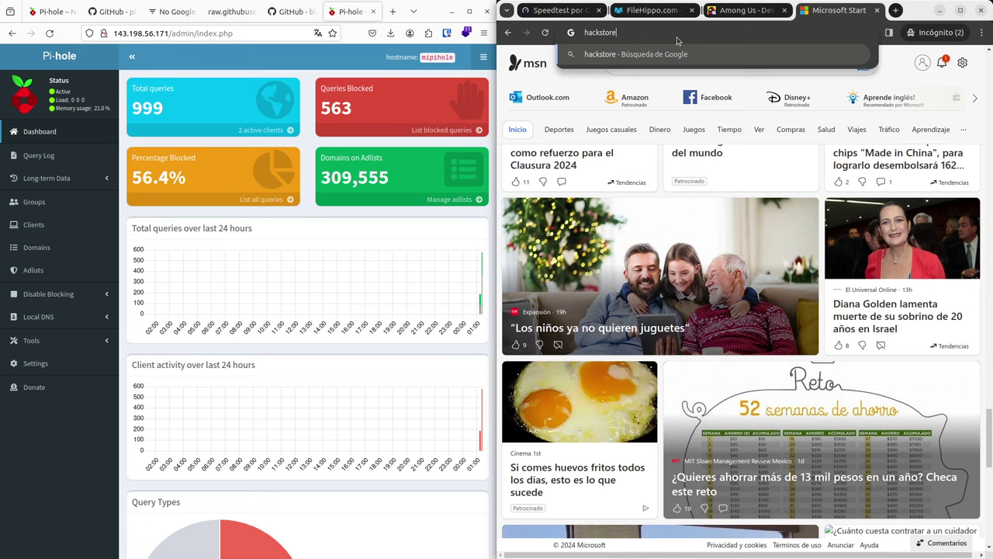
{"action": "key", "text": "Return"}
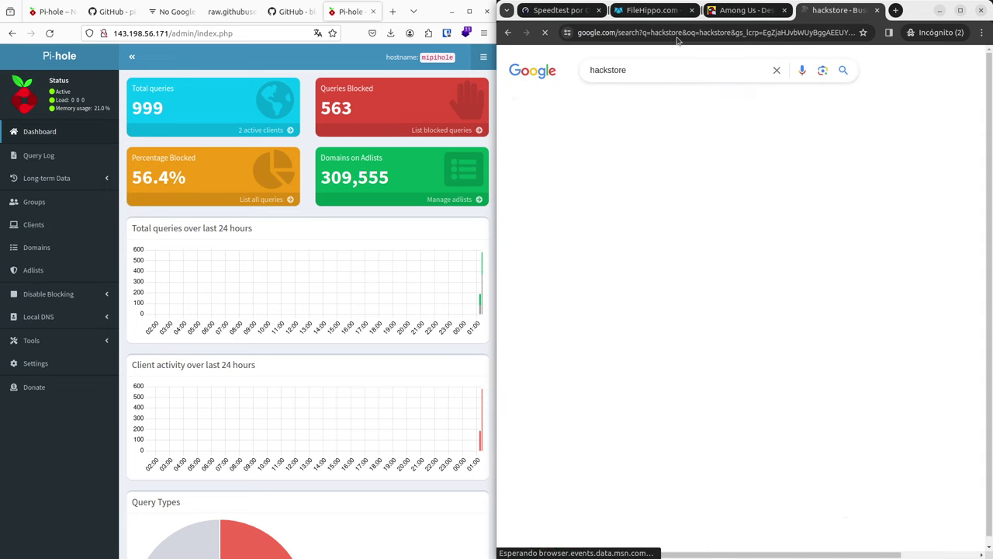
{"action": "left_click", "coordinate": [628, 159]}
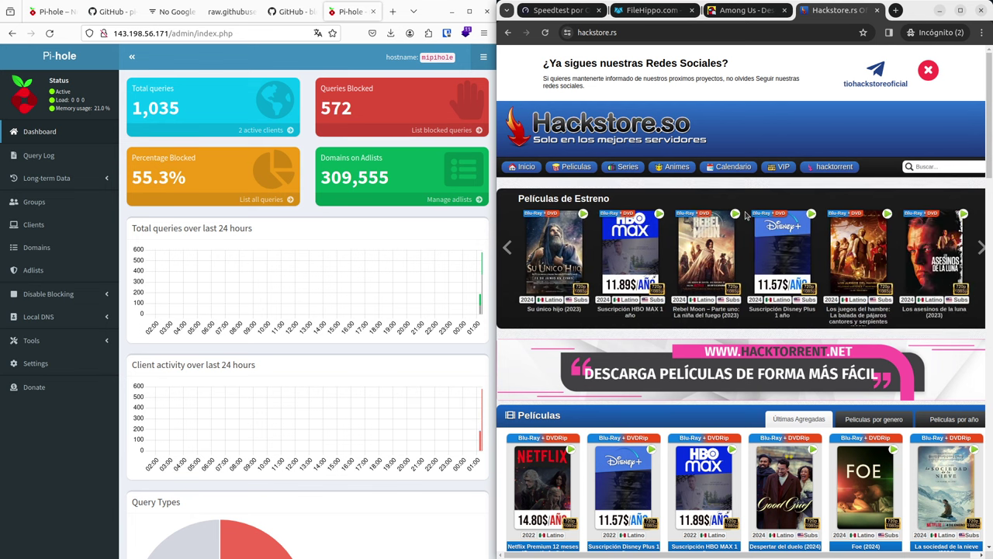
{"action": "scroll", "coordinate": [745, 211], "scroll_direction": "down", "scroll_amount": 7}
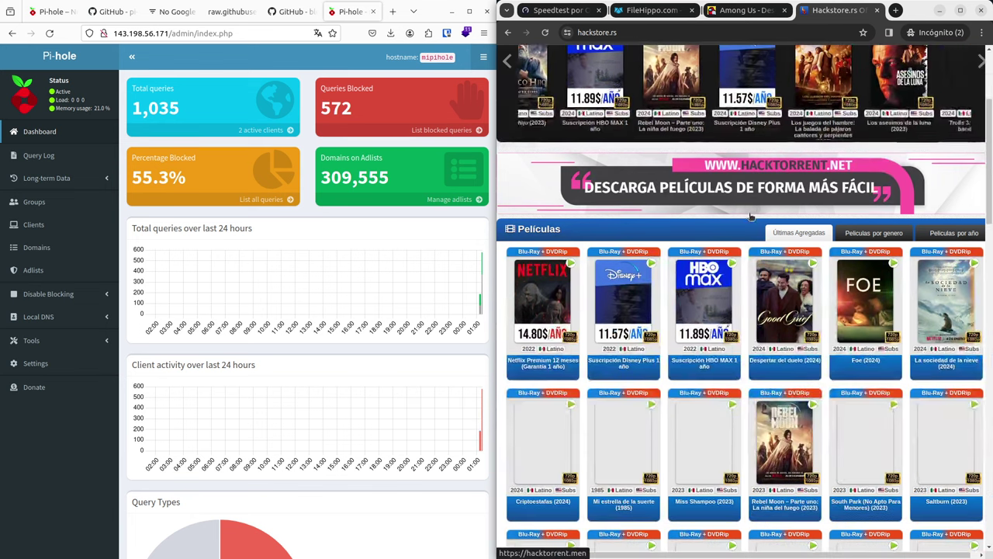
{"action": "scroll", "coordinate": [711, 225], "scroll_direction": "down", "scroll_amount": 3}
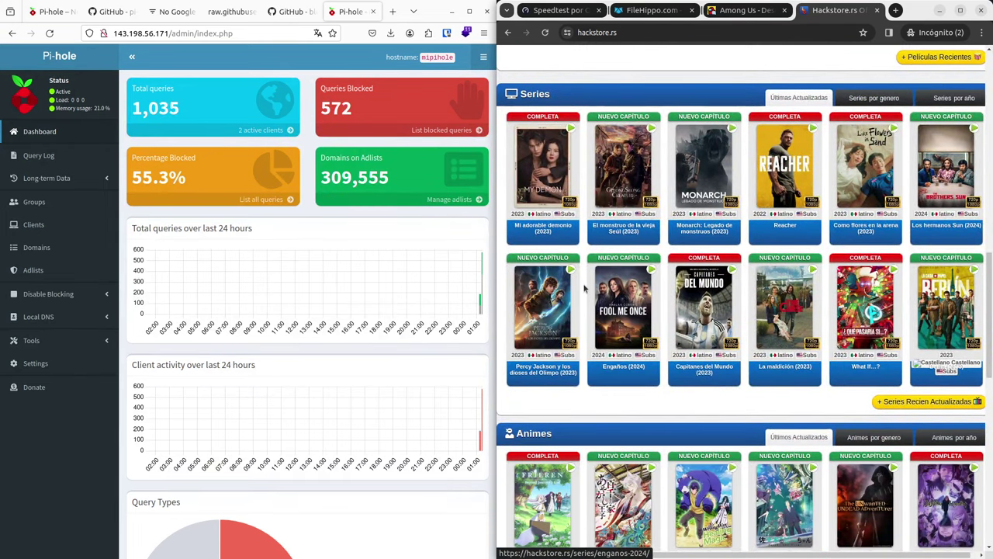
{"action": "scroll", "coordinate": [605, 305], "scroll_direction": "up", "scroll_amount": 8}
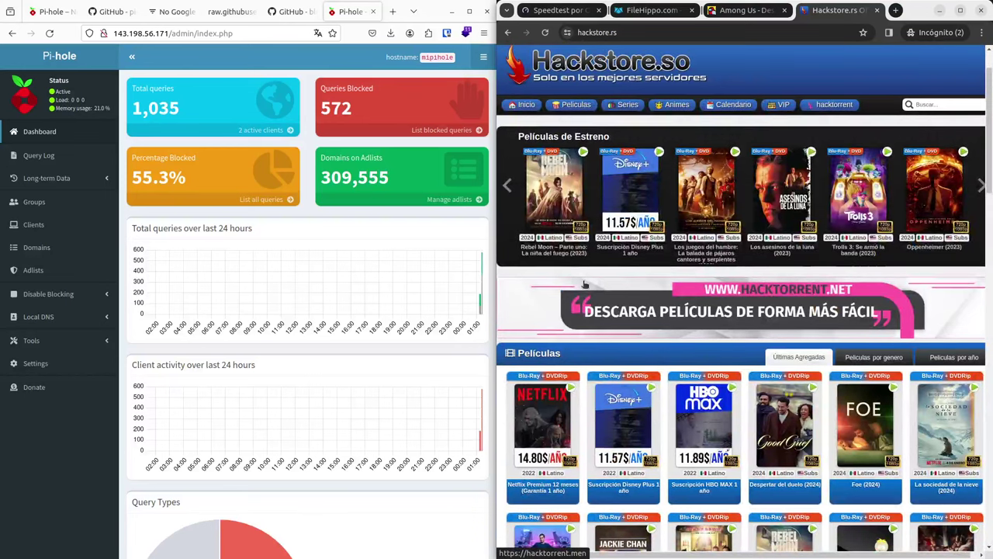
{"action": "scroll", "coordinate": [588, 284], "scroll_direction": "down", "scroll_amount": 3}
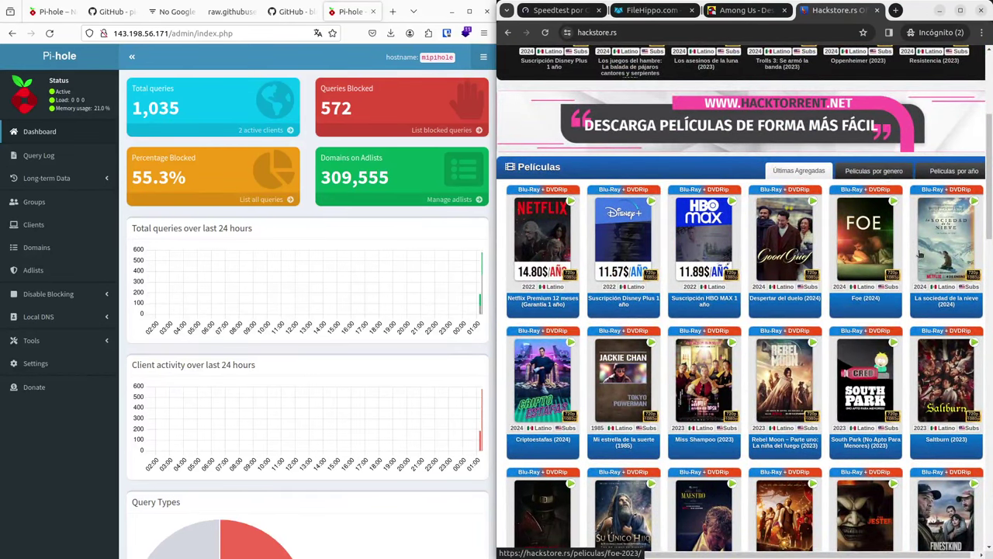
Step: Open the Criptoestafas (2024) page and dismiss the Redes Sociales banner
{"action": "left_click", "coordinate": [543, 380]}
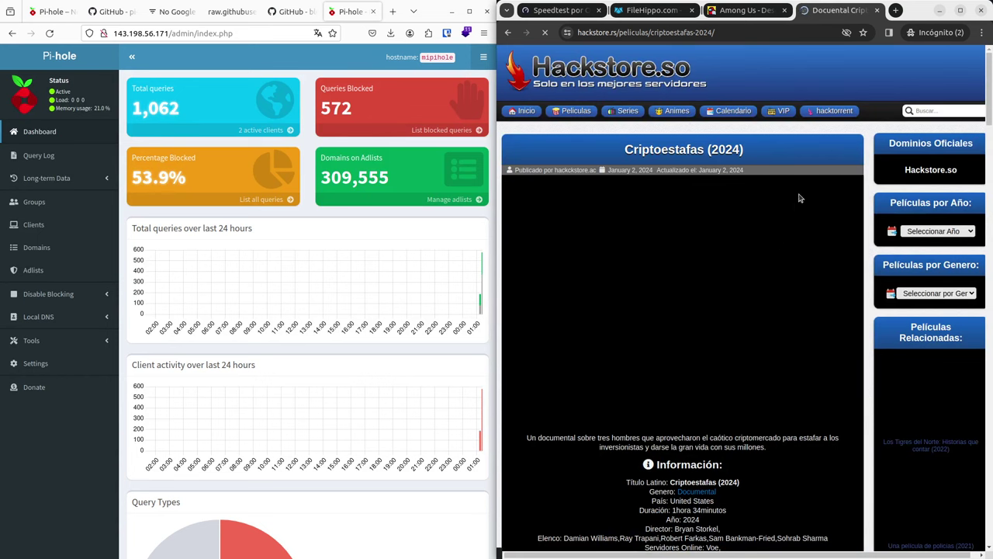
{"action": "scroll", "coordinate": [832, 230], "scroll_direction": "down", "scroll_amount": 5}
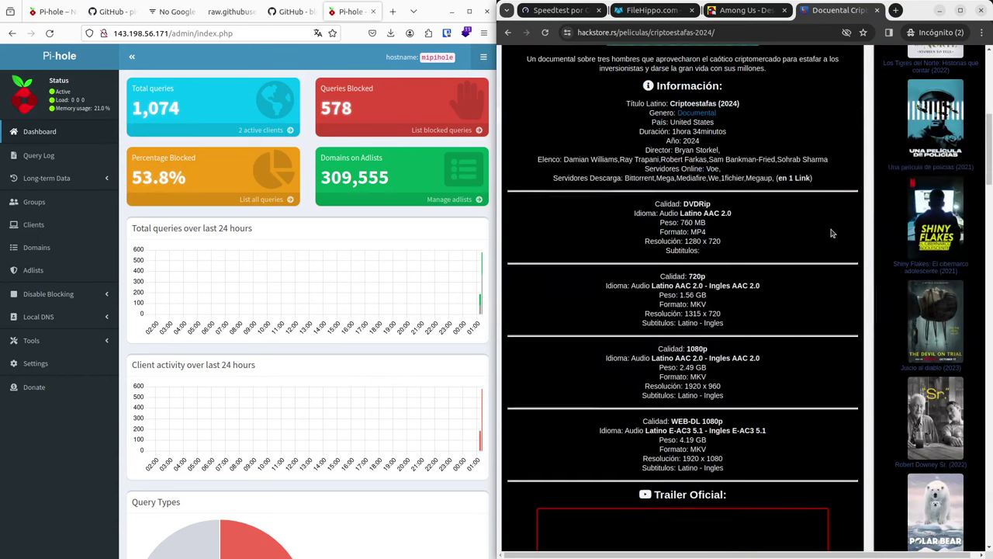
{"action": "scroll", "coordinate": [693, 225], "scroll_direction": "down", "scroll_amount": 10}
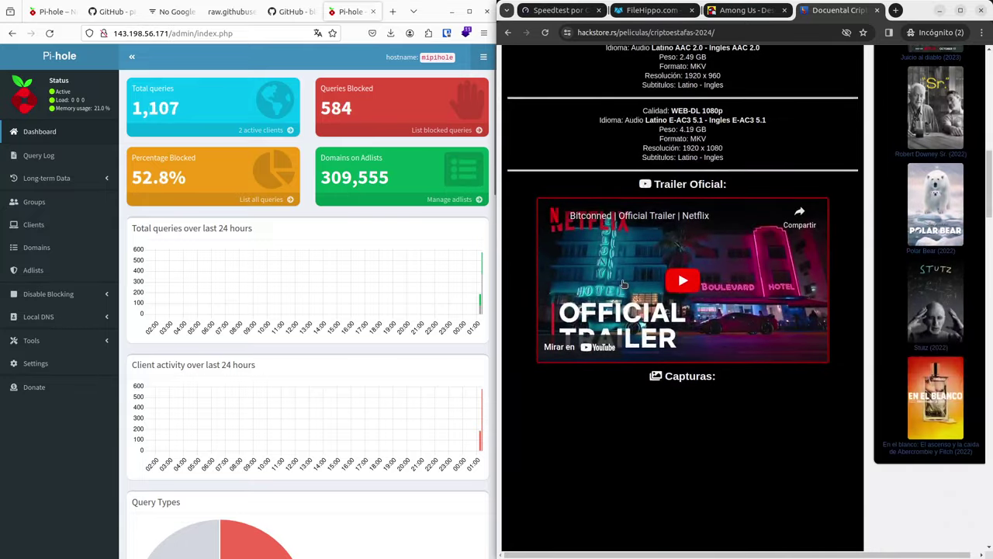
{"action": "scroll", "coordinate": [827, 277], "scroll_direction": "down", "scroll_amount": 10}
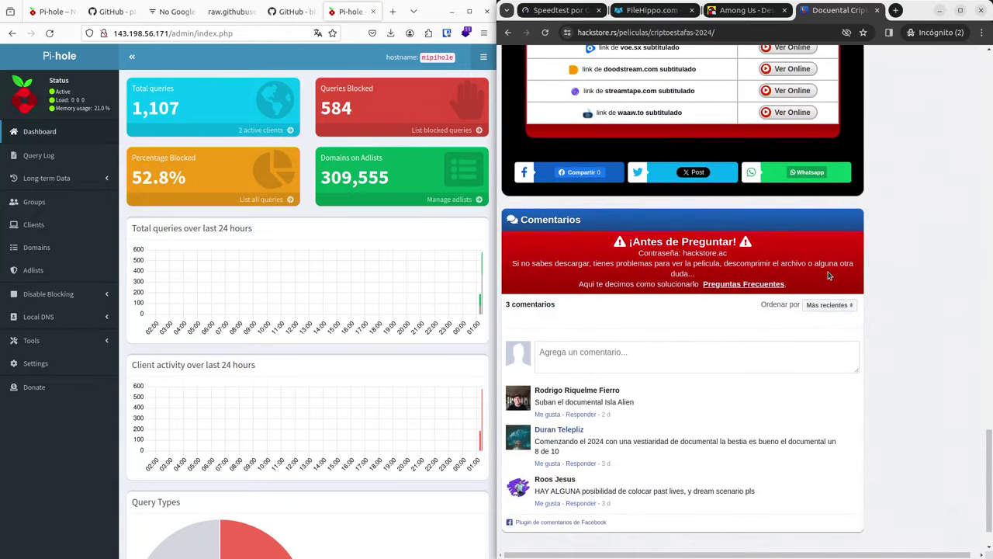
{"action": "scroll", "coordinate": [827, 275], "scroll_direction": "down", "scroll_amount": 2}
{"action": "scroll", "coordinate": [848, 311], "scroll_direction": "up", "scroll_amount": 10}
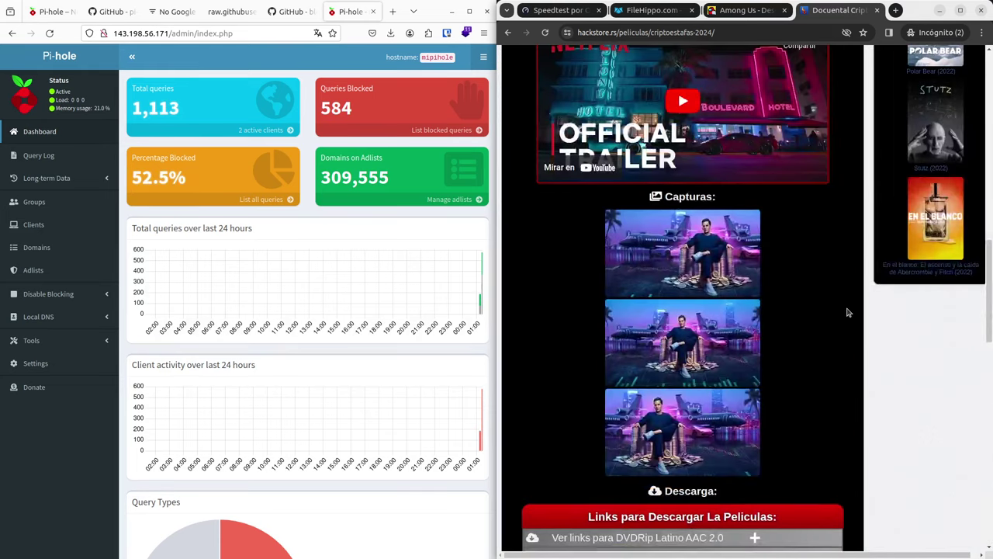
{"action": "scroll", "coordinate": [848, 312], "scroll_direction": "up", "scroll_amount": 10}
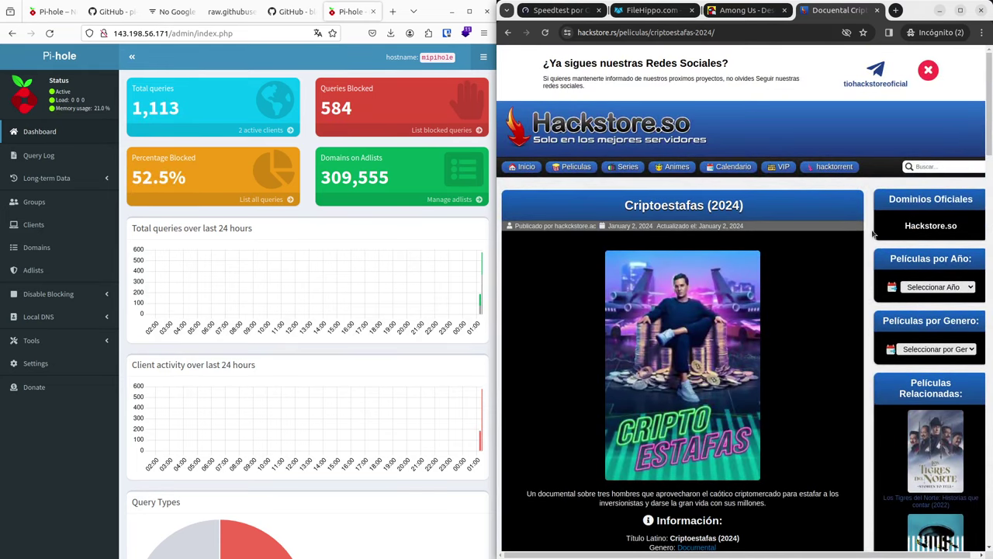
{"action": "left_click", "coordinate": [928, 73]}
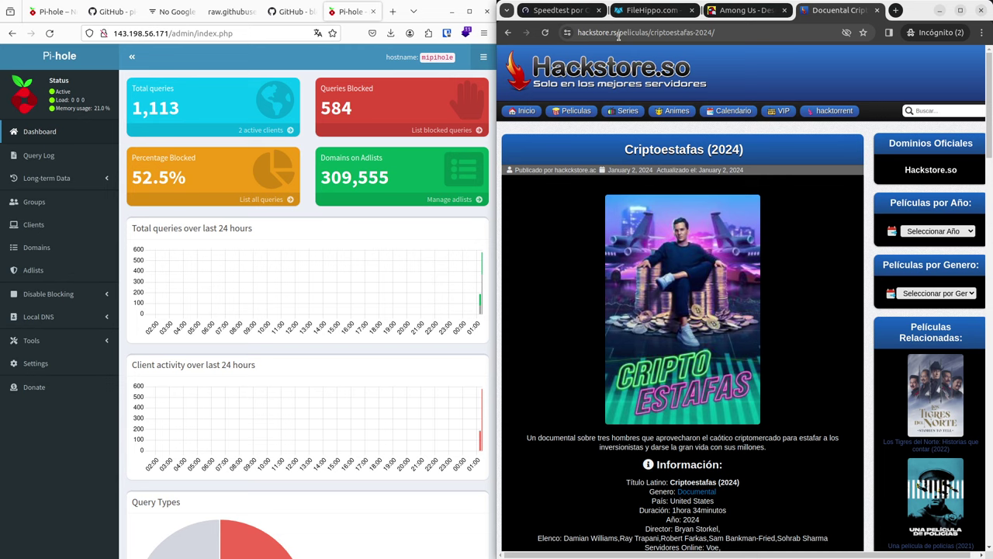
Step: Search 'cuevana', open Cuevana 3 and go to the ONE PIECE series page
{"action": "left_click", "coordinate": [655, 34]}
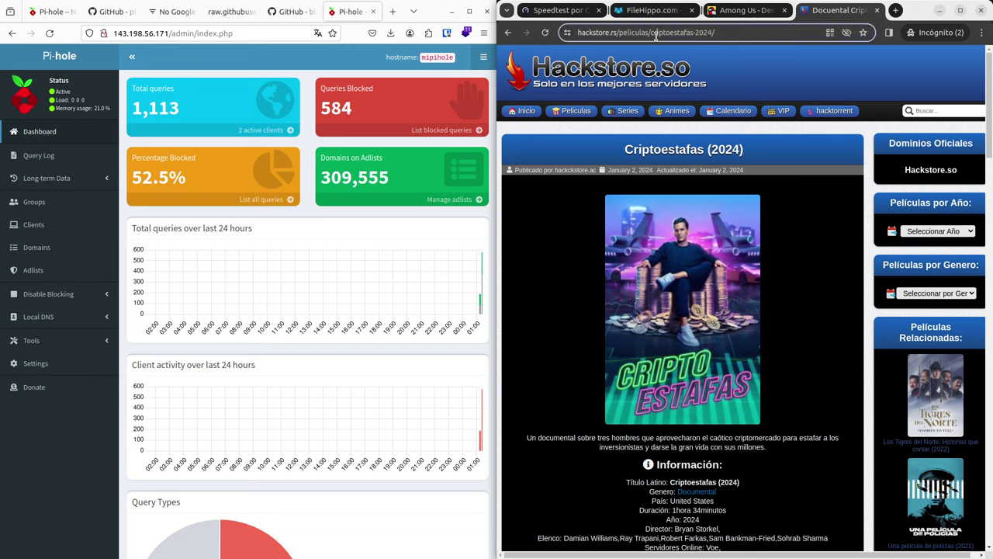
{"action": "type", "text": "cueva"}
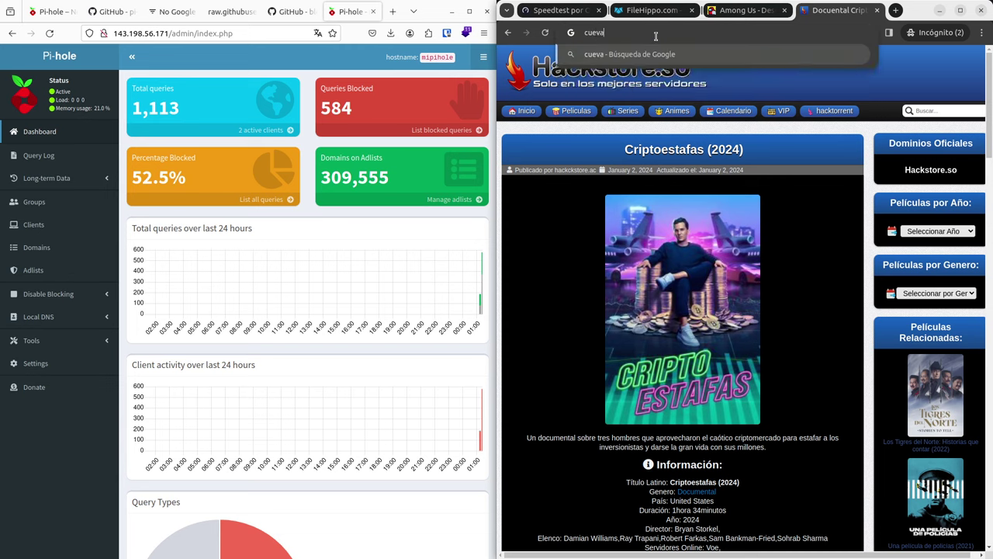
{"action": "type", "text": "na"}
{"action": "key", "text": "Return"}
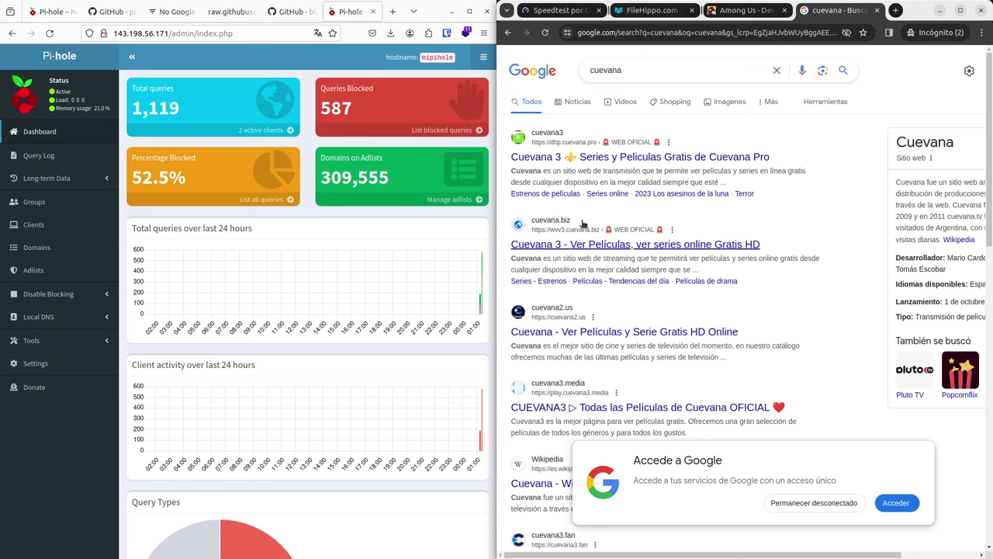
{"action": "left_click", "coordinate": [578, 157]}
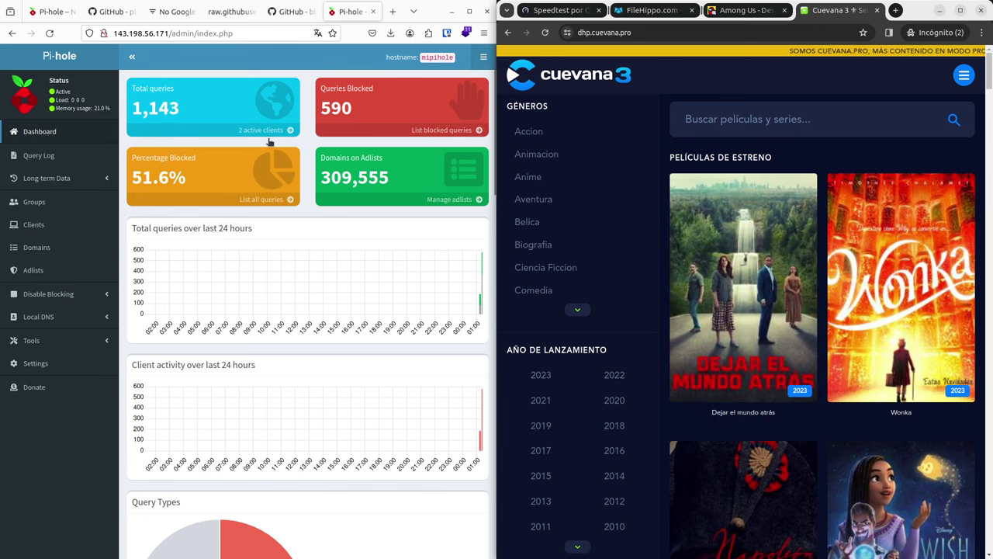
{"action": "scroll", "coordinate": [664, 274], "scroll_direction": "down", "scroll_amount": 12}
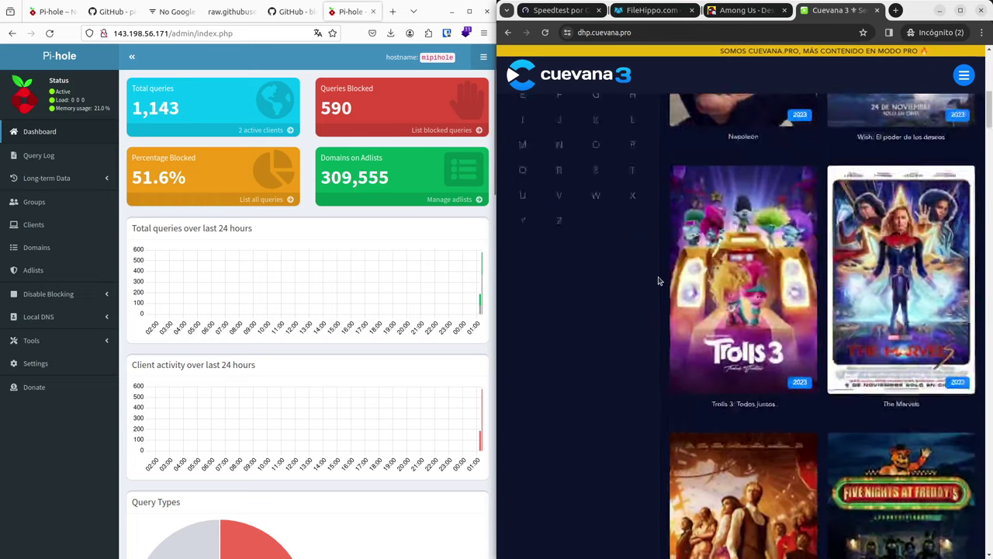
{"action": "scroll", "coordinate": [656, 279], "scroll_direction": "down", "scroll_amount": 10}
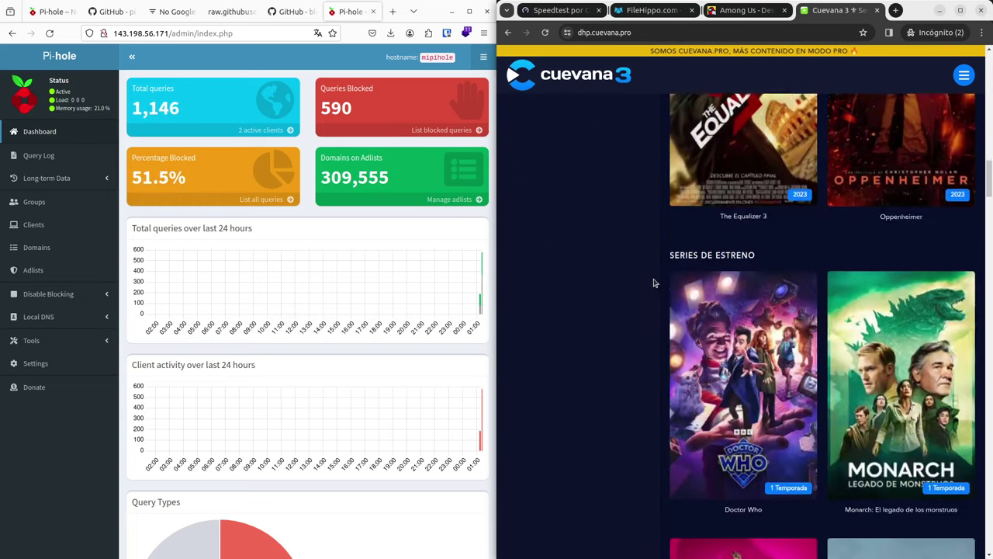
{"action": "scroll", "coordinate": [641, 257], "scroll_direction": "down", "scroll_amount": 6}
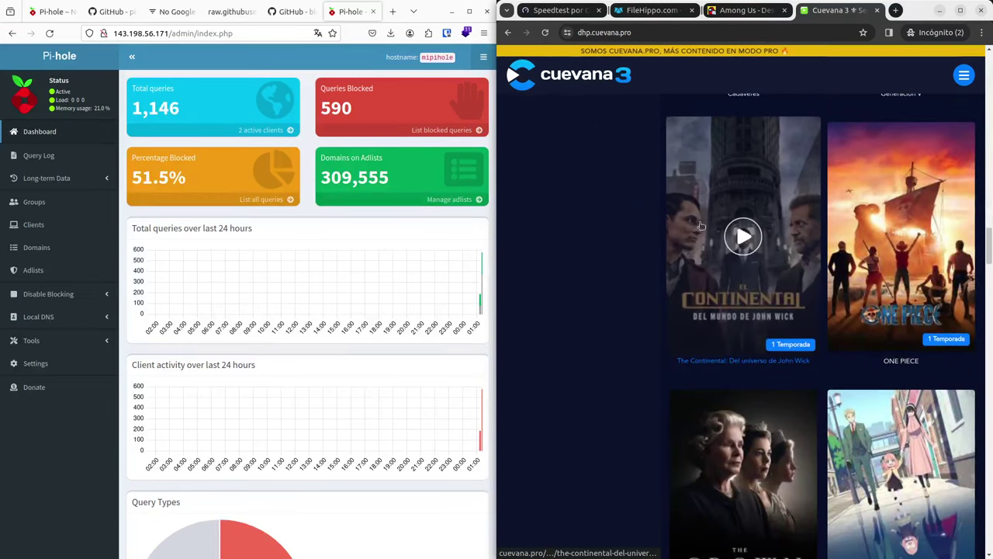
{"action": "left_click", "coordinate": [894, 278]}
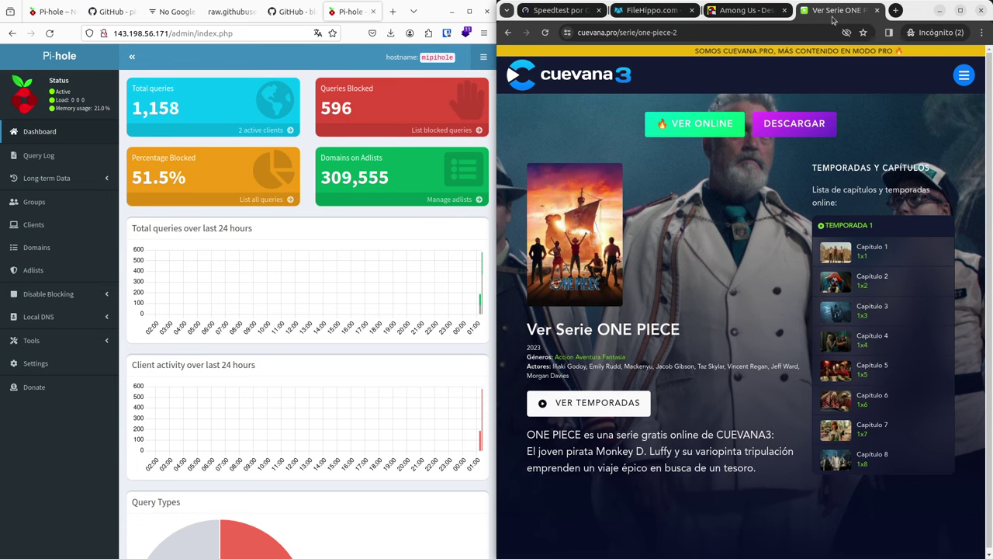
Step: Close the ONE PIECE and Among Us tabs and open Hackstore in a new private tab
{"action": "left_click", "coordinate": [877, 10]}
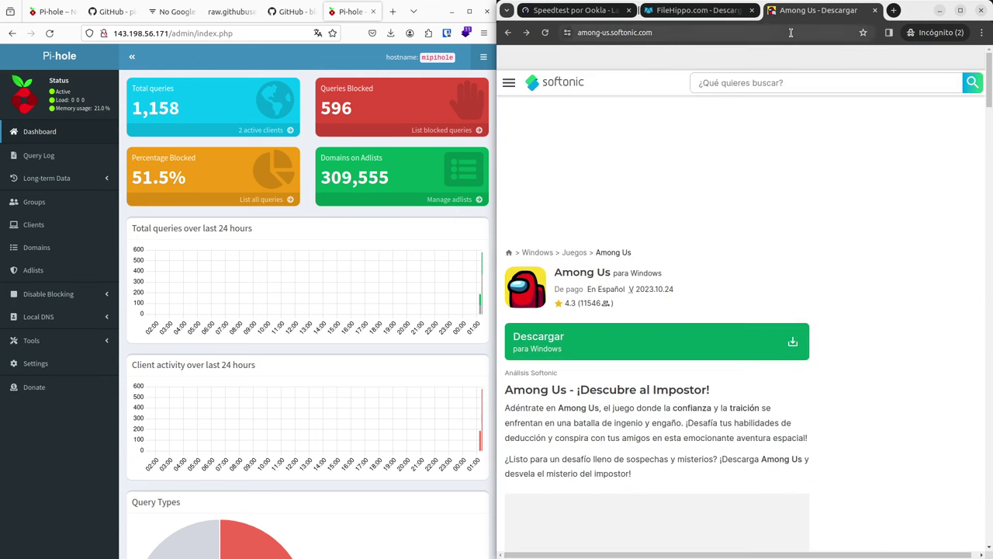
{"action": "left_click", "coordinate": [790, 33]}
{"action": "left_click", "coordinate": [875, 11]}
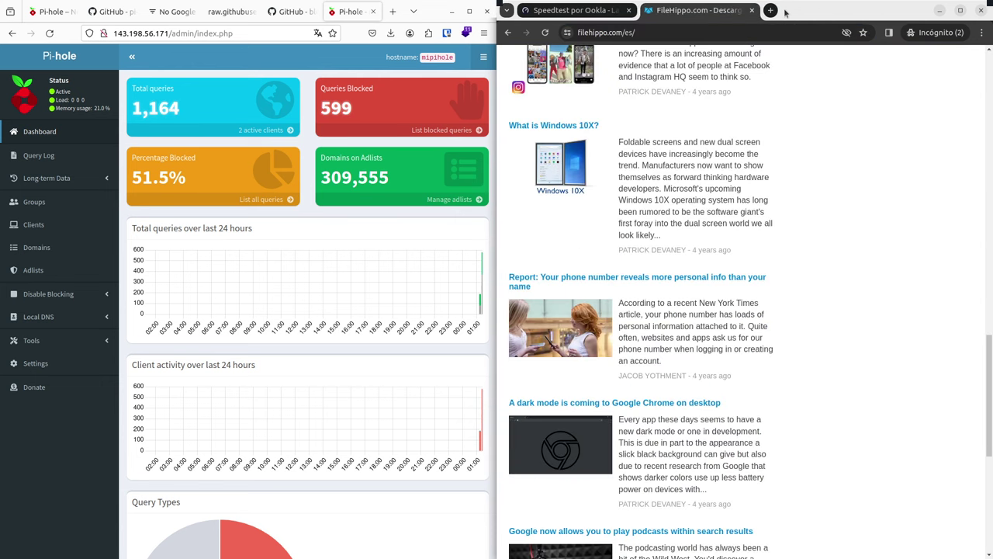
{"action": "key", "text": "ctrl+t"}
{"action": "type", "text": "ha"}
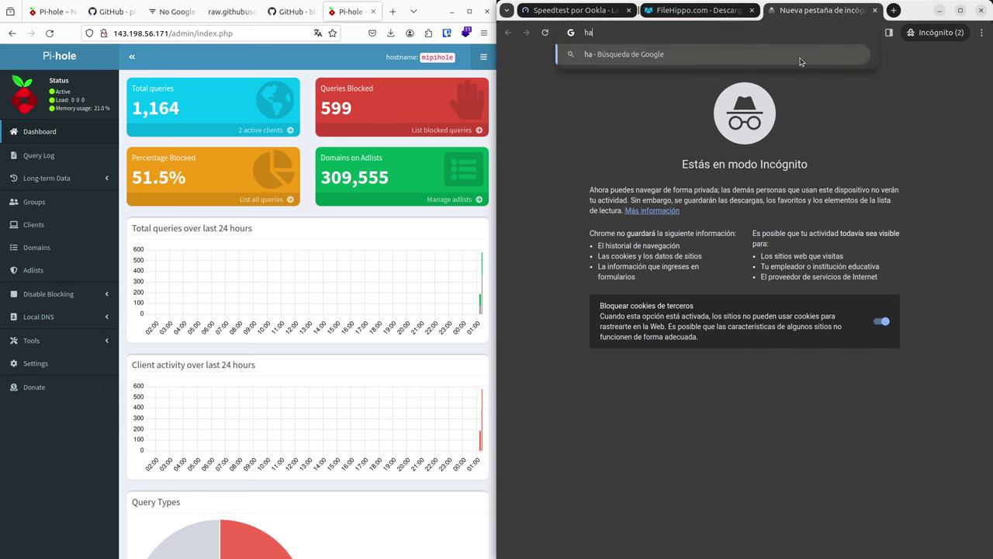
{"action": "type", "text": "ckstore"}
{"action": "key", "text": "Return"}
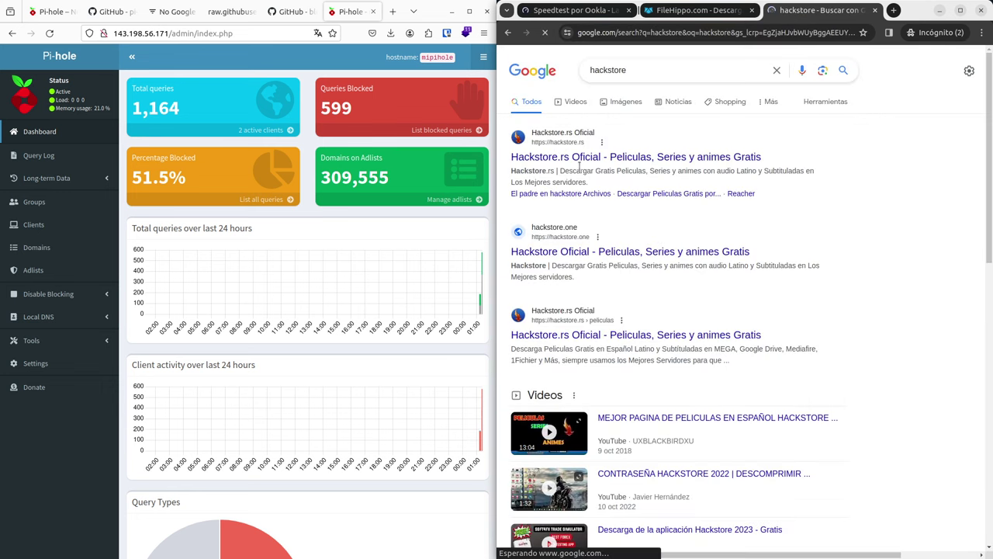
{"action": "left_click", "coordinate": [580, 158]}
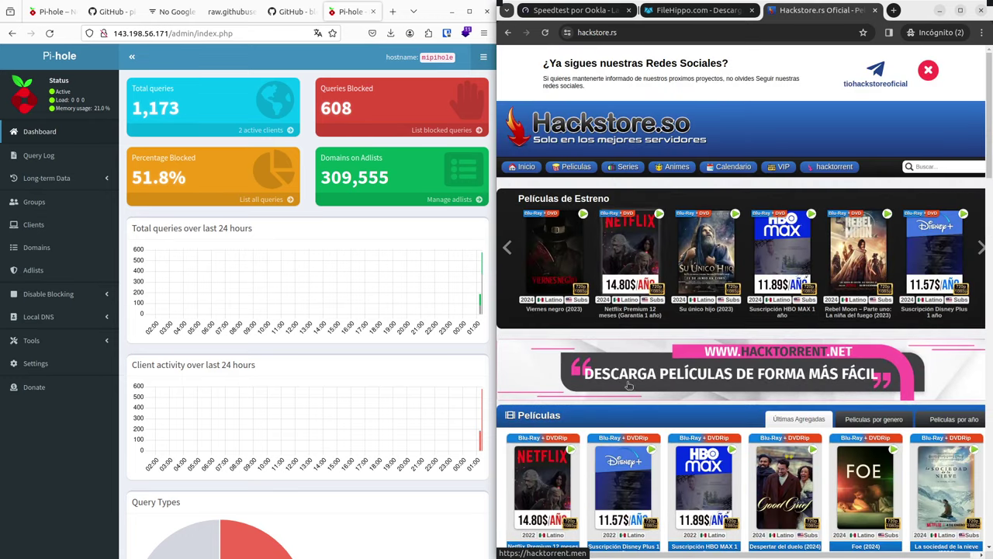
Step: Open the Criptoestafas page and expand 'Ver links para DVDRip Latino AAC 2.0'
{"action": "scroll", "coordinate": [621, 311], "scroll_direction": "down", "scroll_amount": 4}
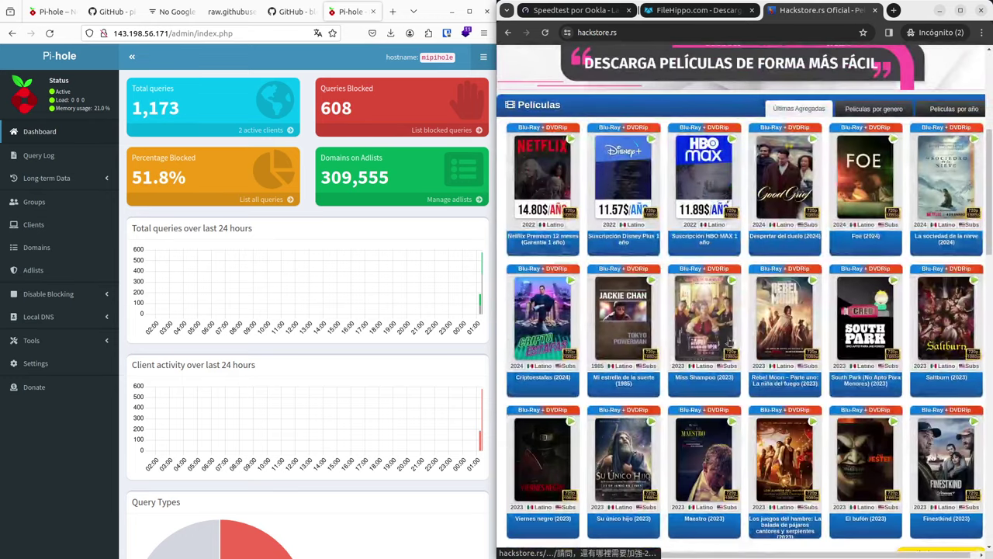
{"action": "left_click", "coordinate": [545, 322]}
{"action": "scroll", "coordinate": [613, 314], "scroll_direction": "down", "scroll_amount": 5}
{"action": "scroll", "coordinate": [613, 314], "scroll_direction": "down", "scroll_amount": 10}
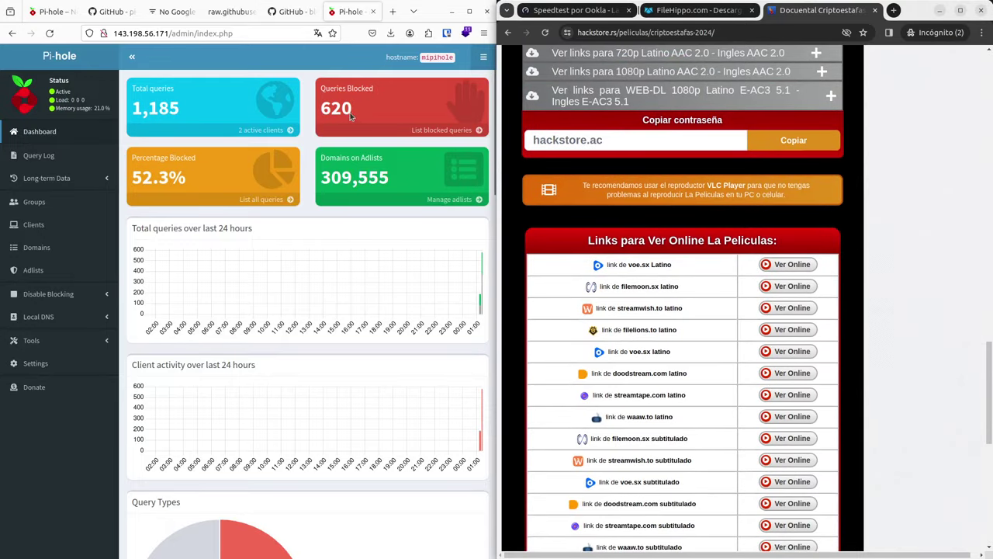
{"action": "scroll", "coordinate": [636, 253], "scroll_direction": "down", "scroll_amount": 5}
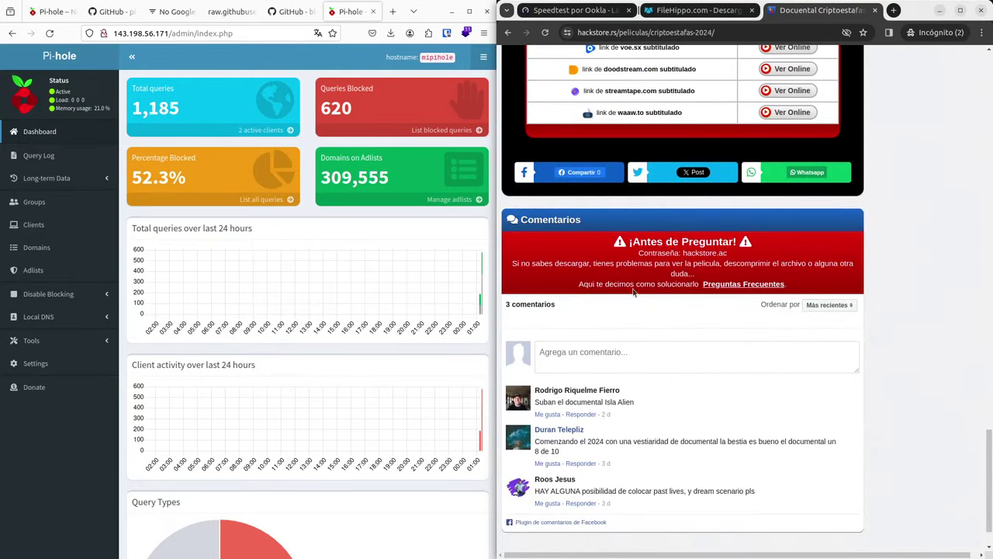
{"action": "scroll", "coordinate": [681, 317], "scroll_direction": "up", "scroll_amount": 4}
{"action": "scroll", "coordinate": [768, 266], "scroll_direction": "up", "scroll_amount": 4}
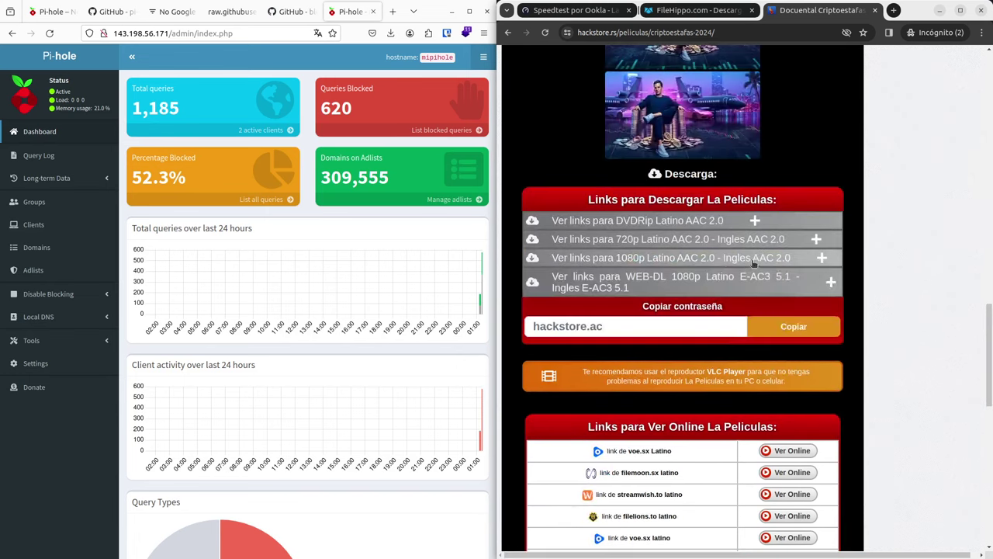
{"action": "left_click", "coordinate": [737, 221]}
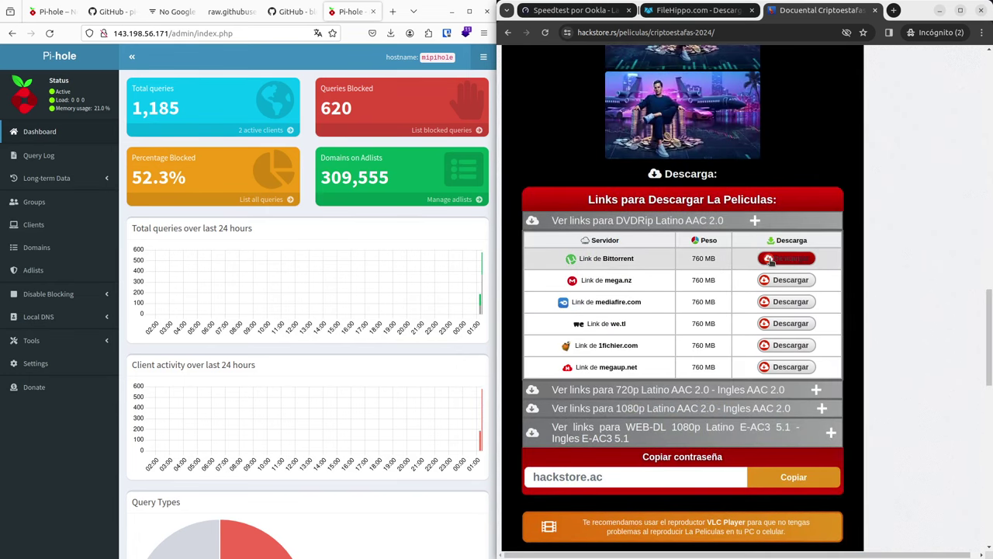
Step: Follow mega.nz Descargar through HAZ CLIC AQUÍ and CLIC AQUÍ PARA CONTINUAR to the Vision-S 02 result
{"action": "left_click", "coordinate": [787, 281]}
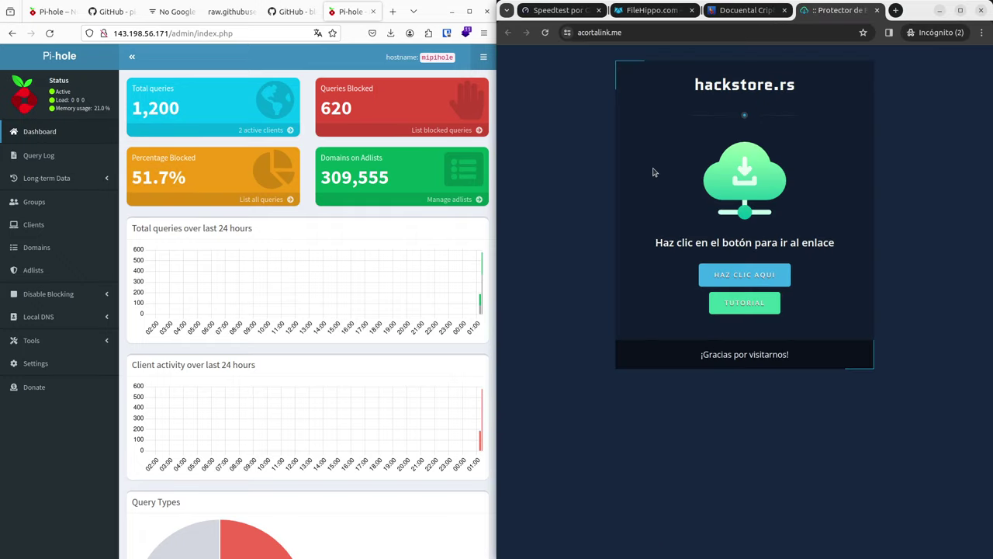
{"action": "left_click", "coordinate": [738, 278]}
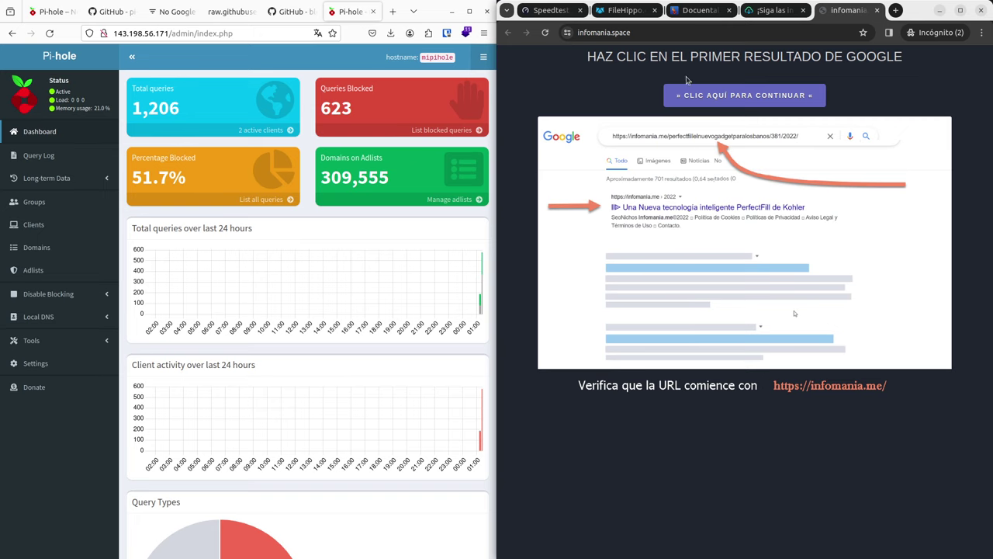
{"action": "left_click", "coordinate": [721, 97]}
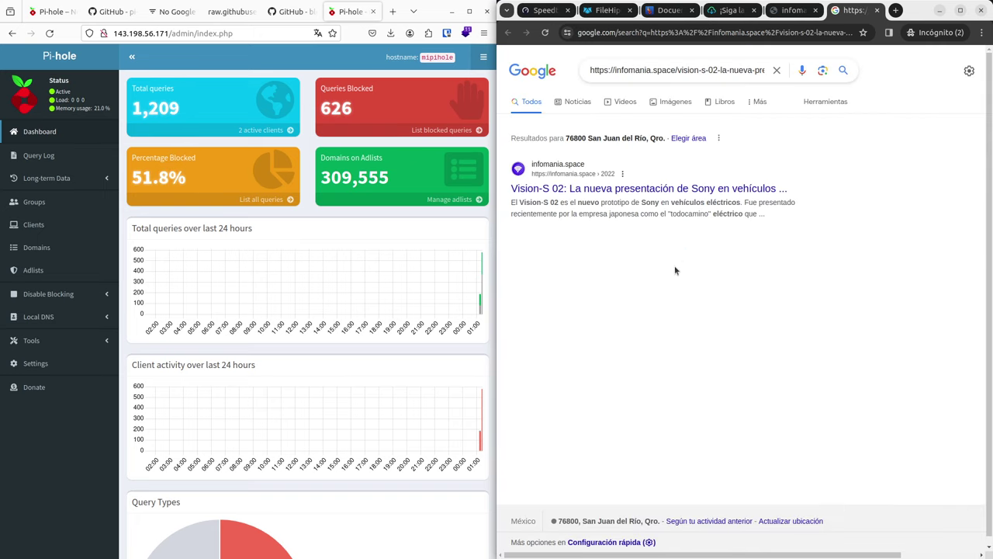
{"action": "left_click", "coordinate": [644, 188]}
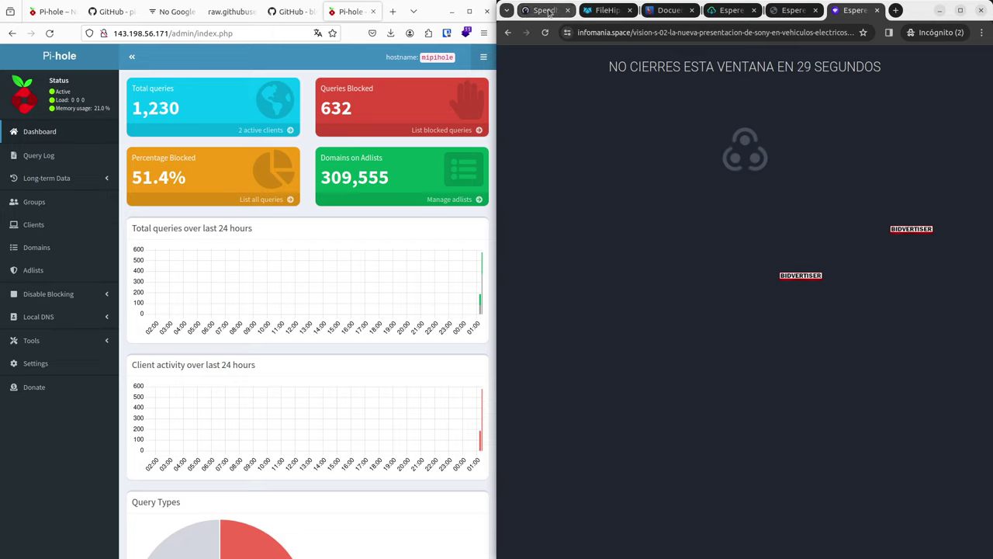
Step: Close the raw domain list tab, leaving the GitHub blocklistproject Lists table open
{"action": "left_click", "coordinate": [237, 12]}
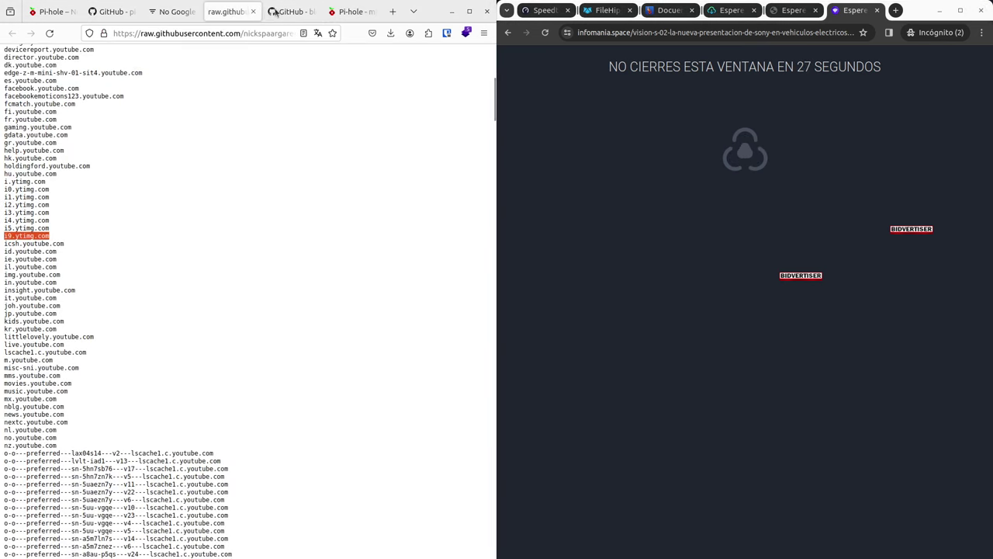
{"action": "left_click", "coordinate": [286, 12]}
{"action": "left_click", "coordinate": [233, 11]}
{"action": "left_click", "coordinate": [257, 12]}
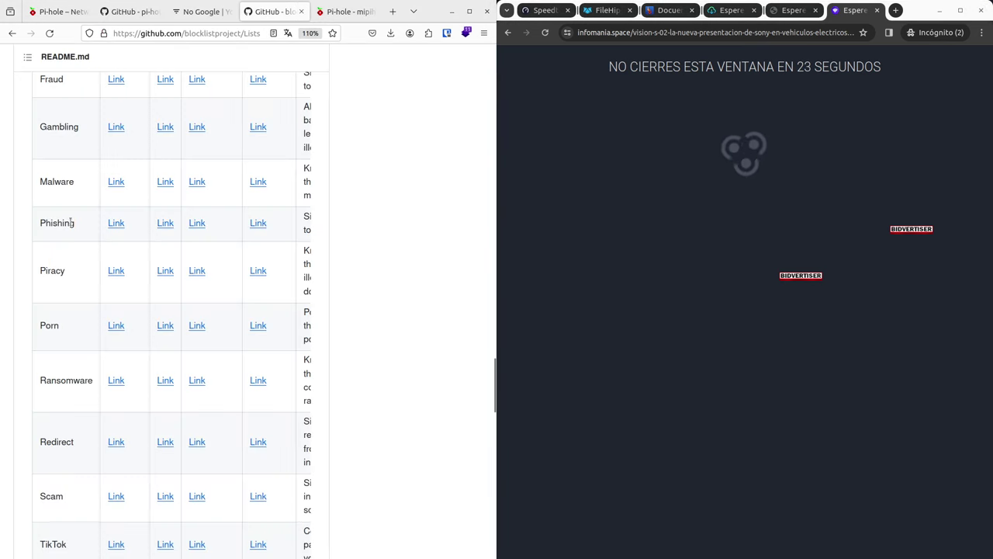
Step: Highlight the Phishing, Piracy and Malware rows of the Lists table
{"action": "left_click_drag", "start_coordinate": [81, 222], "coordinate": [285, 230]}
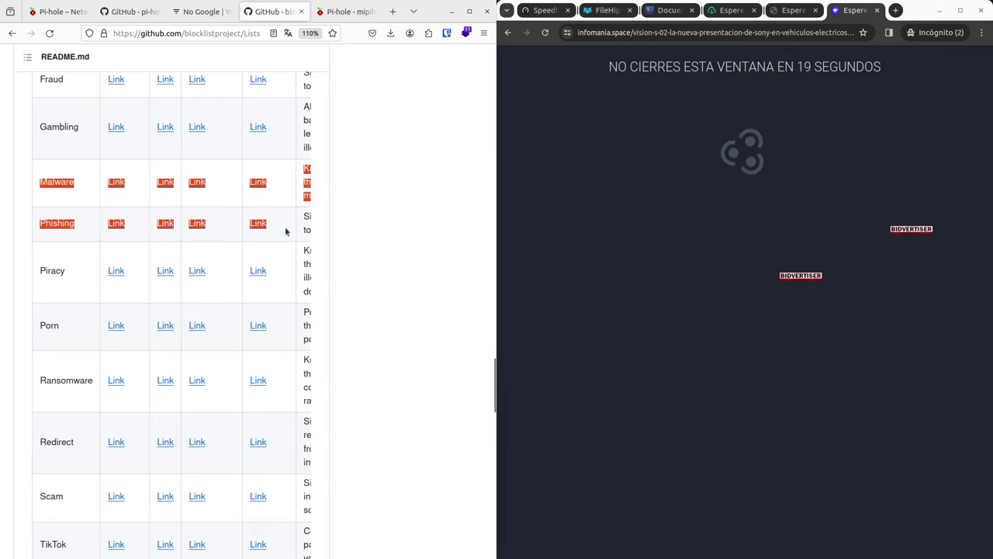
{"action": "left_click_drag", "start_coordinate": [39, 271], "coordinate": [219, 271]}
{"action": "left_click_drag", "start_coordinate": [36, 185], "coordinate": [194, 235]}
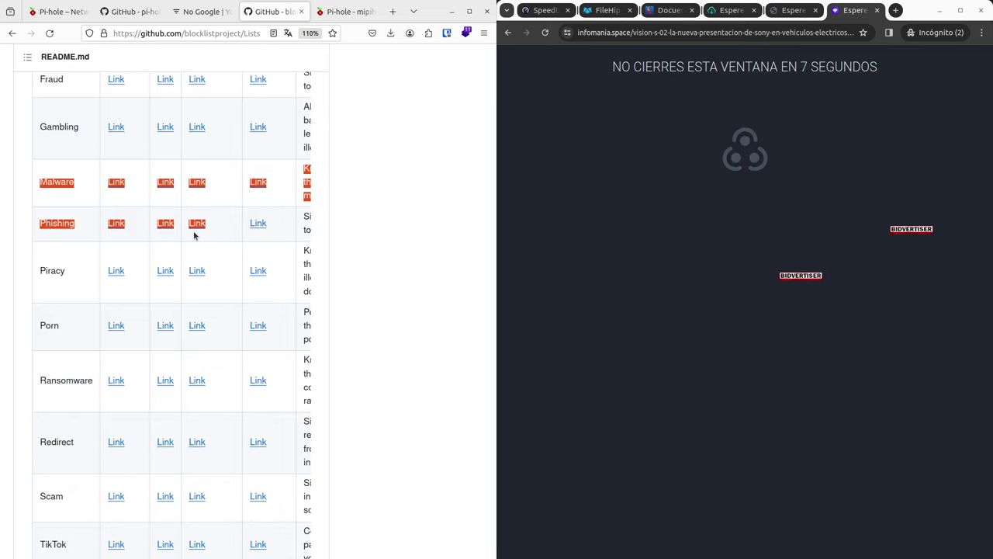
{"action": "left_click", "coordinate": [197, 238]}
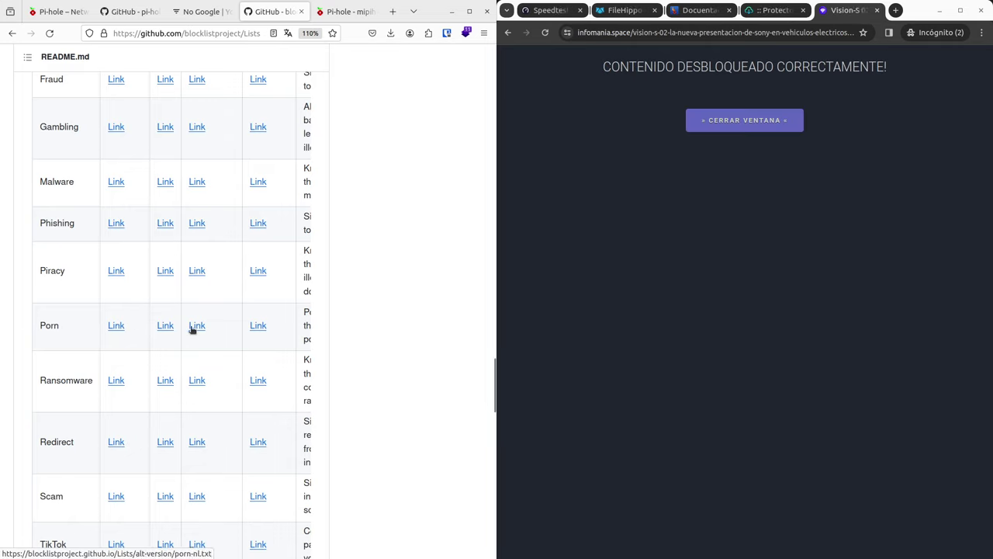
Step: Close the infomania window and follow IR AL ENLACE to the MEGA CT.rar download page
{"action": "left_click", "coordinate": [739, 120]}
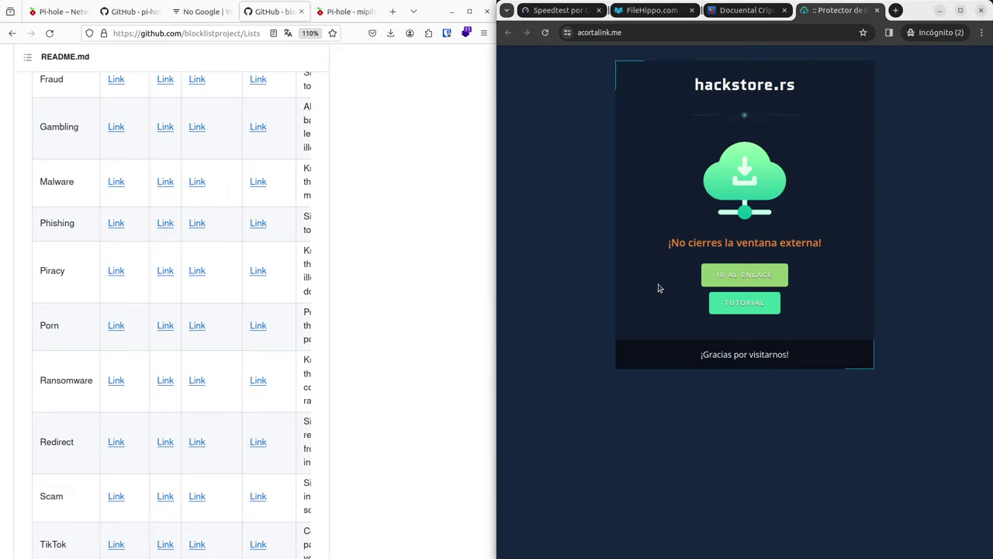
{"action": "left_click", "coordinate": [713, 276]}
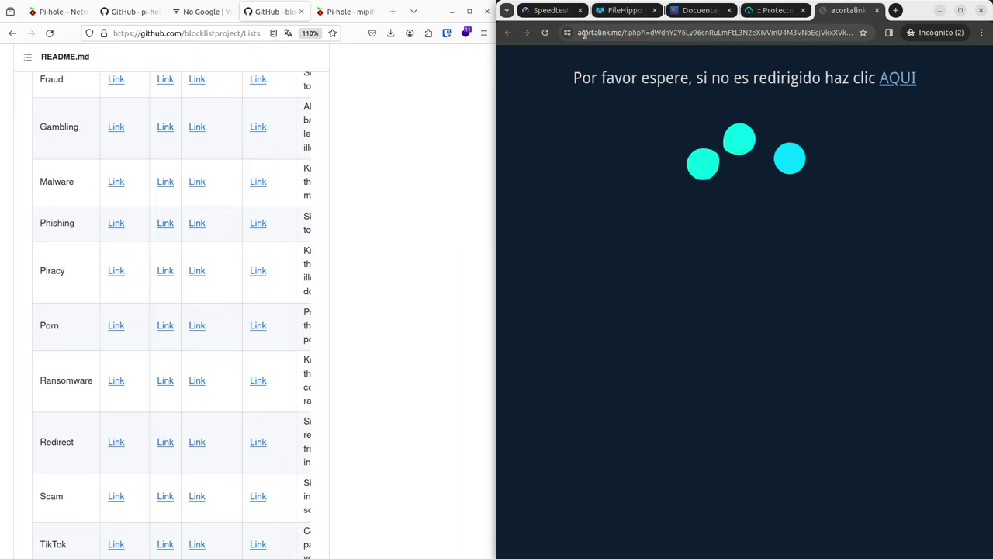
{"action": "scroll", "coordinate": [75, 311], "scroll_direction": "down", "scroll_amount": 1}
{"action": "scroll", "coordinate": [74, 326], "scroll_direction": "down", "scroll_amount": 5}
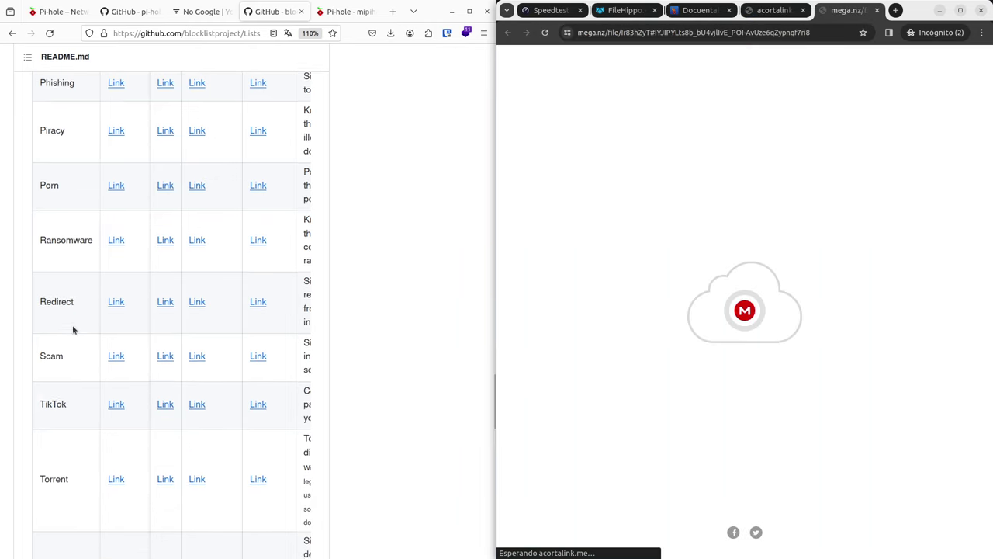
{"action": "scroll", "coordinate": [73, 331], "scroll_direction": "up", "scroll_amount": 6}
{"action": "scroll", "coordinate": [74, 331], "scroll_direction": "up", "scroll_amount": 7}
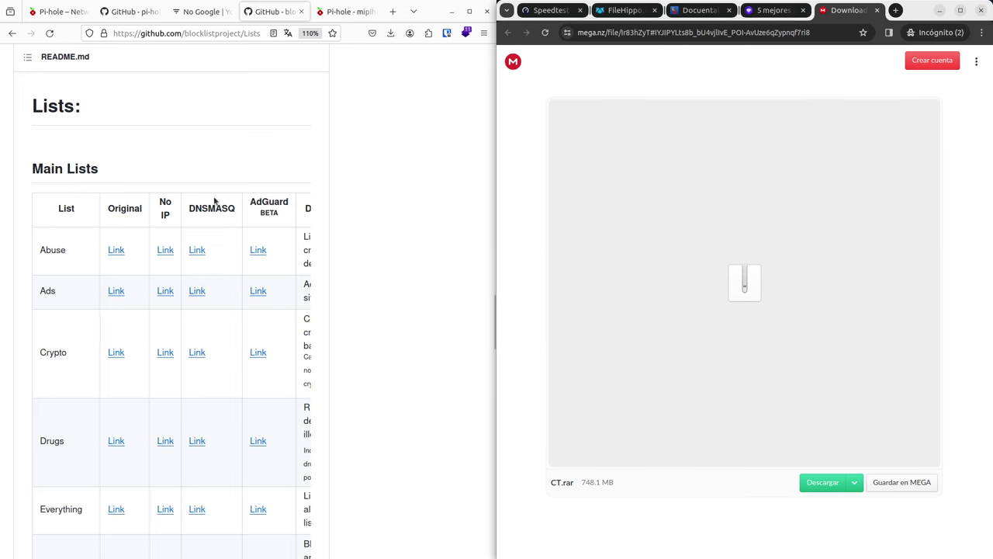
Step: Close the extra '5 mejores' Infomania tab and return to the Pi-hole dashboard showing 632 blocked
{"action": "left_click", "coordinate": [768, 11]}
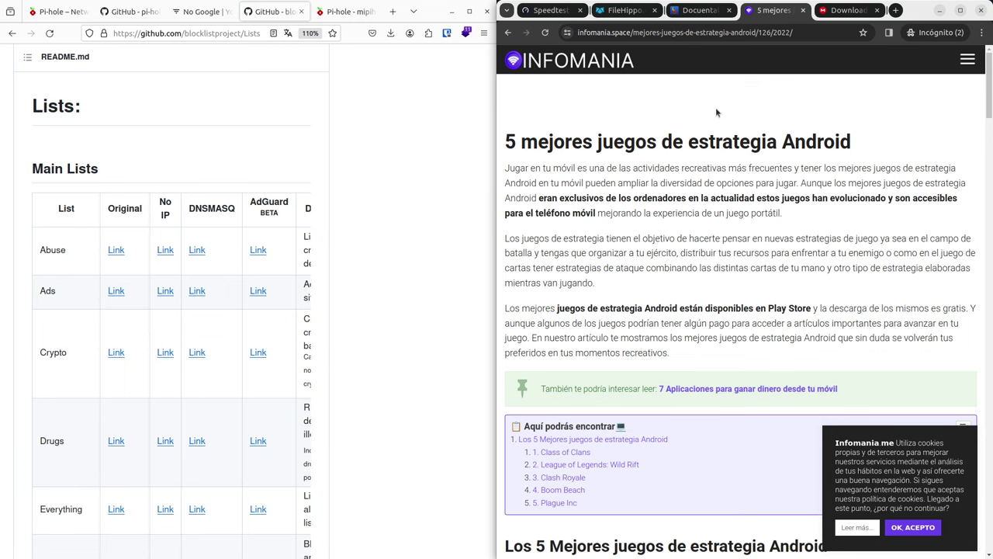
{"action": "key", "text": "ctrl+w"}
{"action": "left_click", "coordinate": [761, 12]}
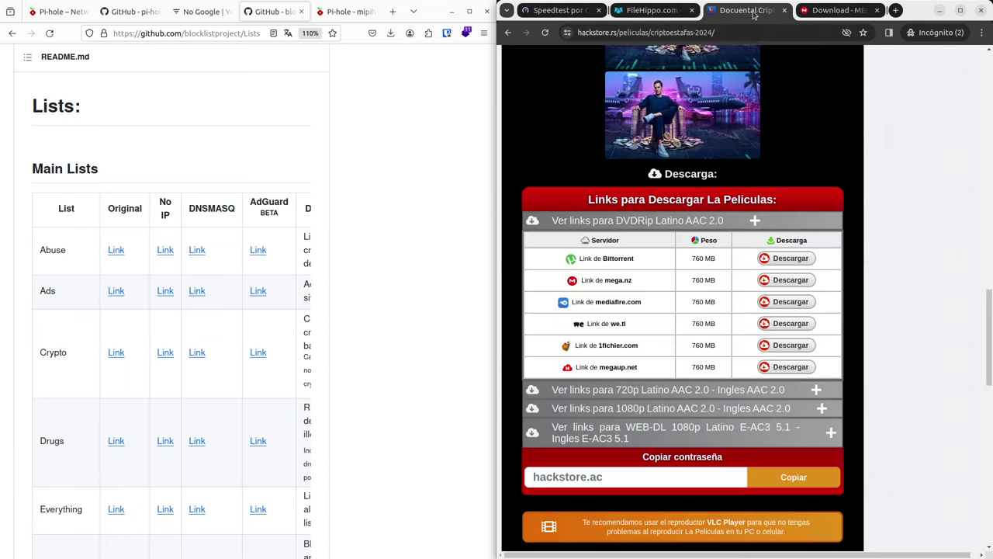
{"action": "scroll", "coordinate": [827, 160], "scroll_direction": "up", "scroll_amount": 5}
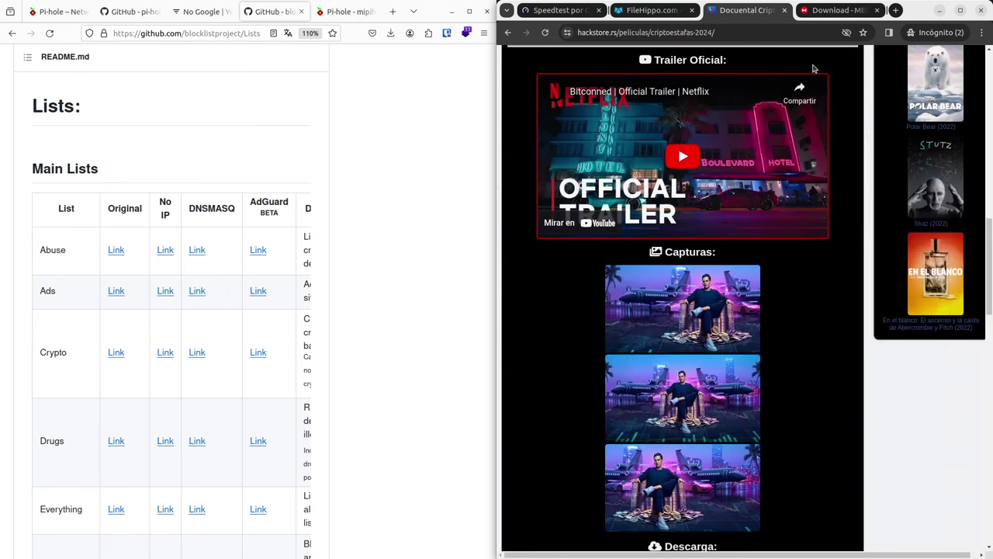
{"action": "left_click", "coordinate": [834, 11]}
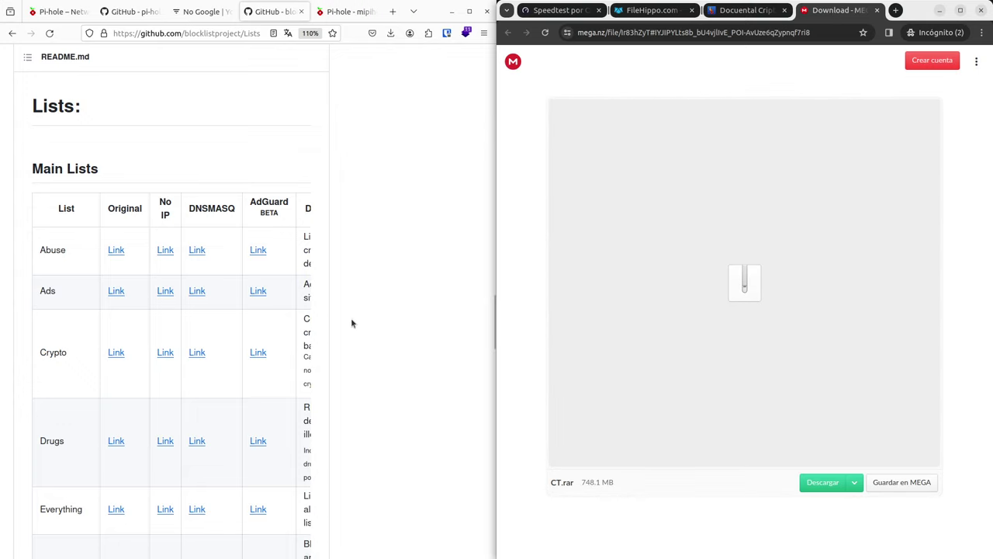
{"action": "left_click", "coordinate": [363, 12]}
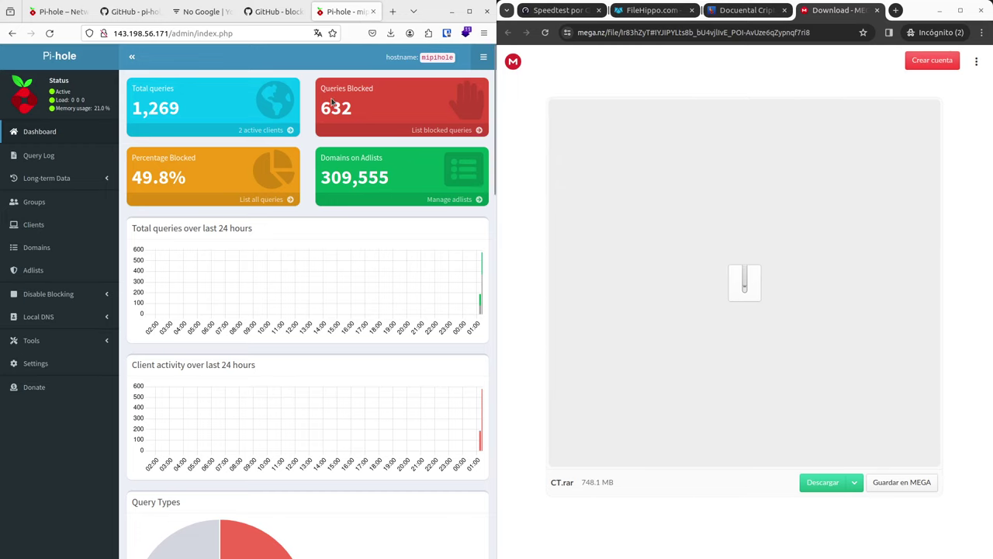
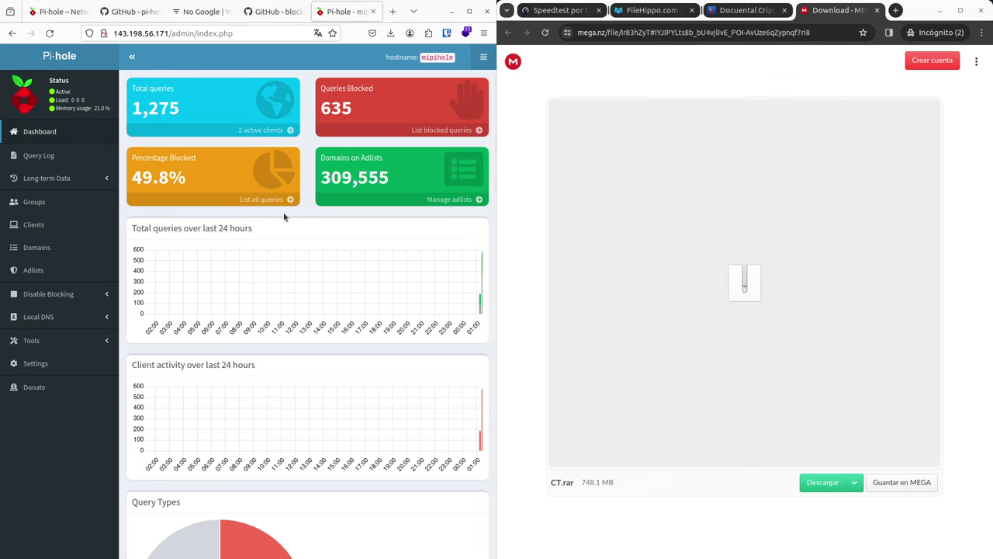
Step: Clear the server terminal and look up telegram.org in an interactive nslookup session
{"action": "key", "text": "alt+Tab"}
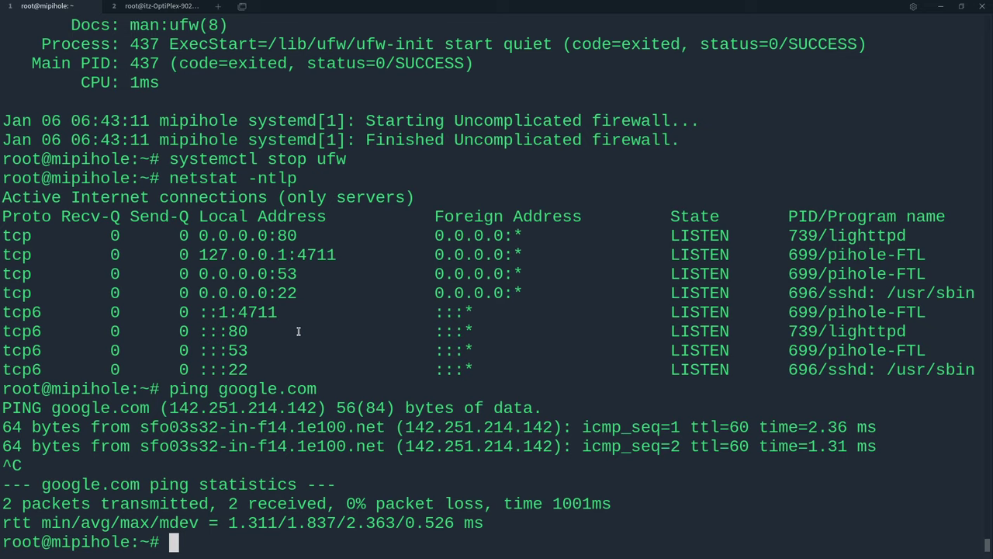
{"action": "key", "text": "ctrl+l"}
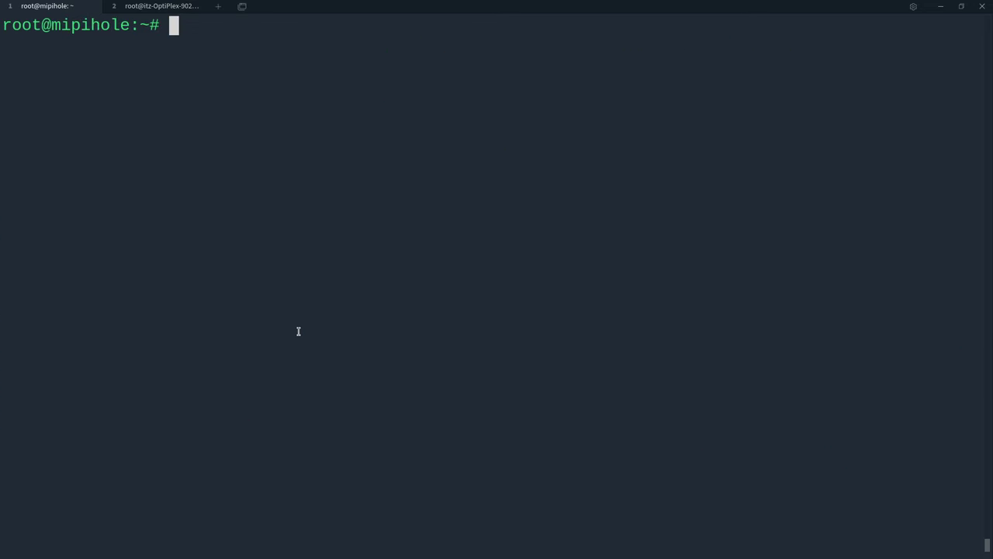
{"action": "type", "text": "nsllo"}
{"action": "key", "text": "BackSpace"}
{"action": "key", "text": "BackSpace"}
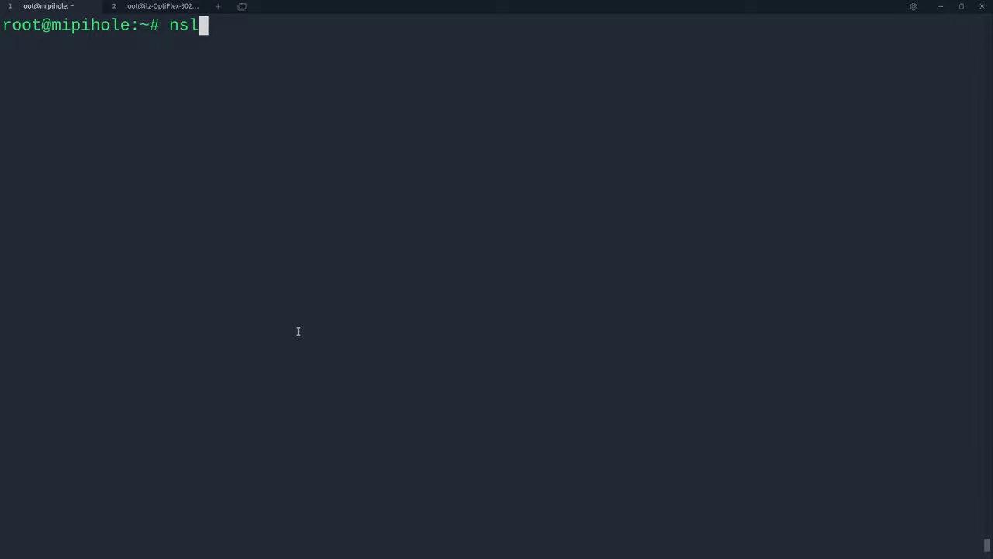
{"action": "type", "text": "ok"}
{"action": "key", "text": "BackSpace"}
{"action": "type", "text": "okup"}
{"action": "key", "text": "Return"}
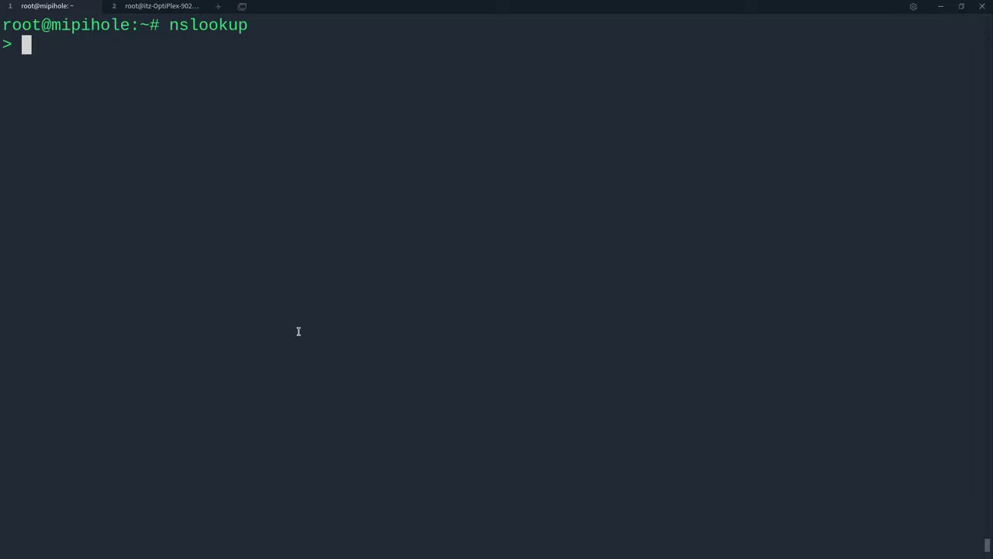
{"action": "type", "text": "telegram.org"}
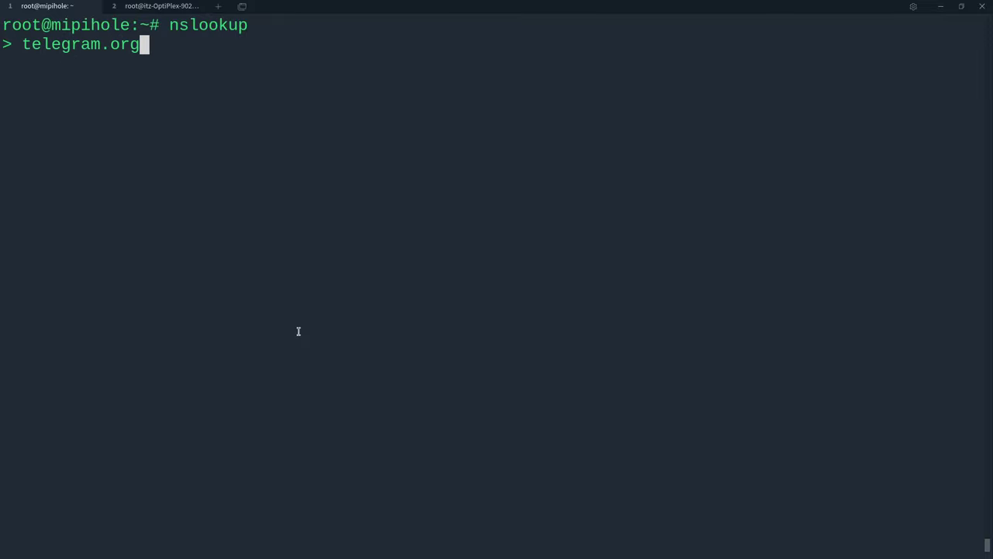
{"action": "key", "text": "Return"}
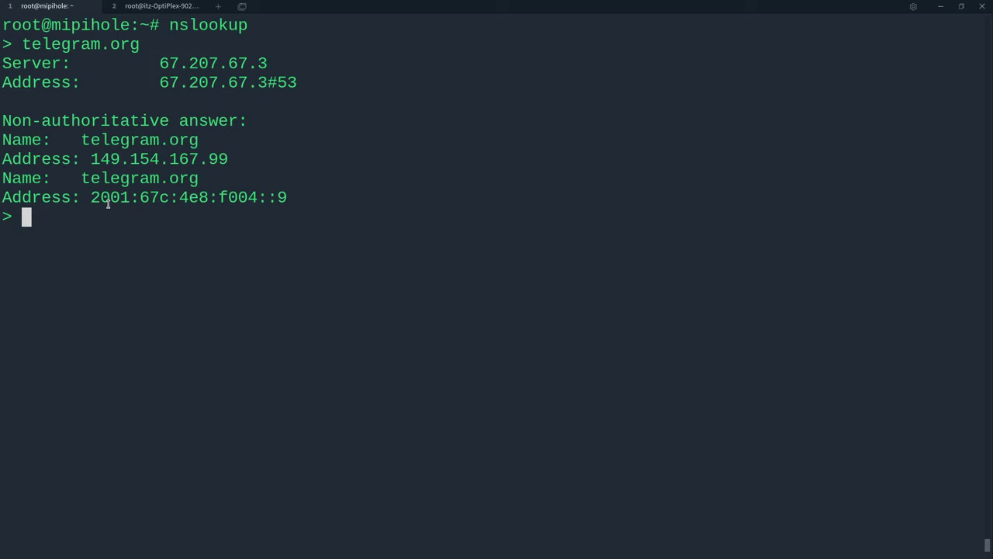
{"action": "type", "text": "exit"}
{"action": "key", "text": "Return"}
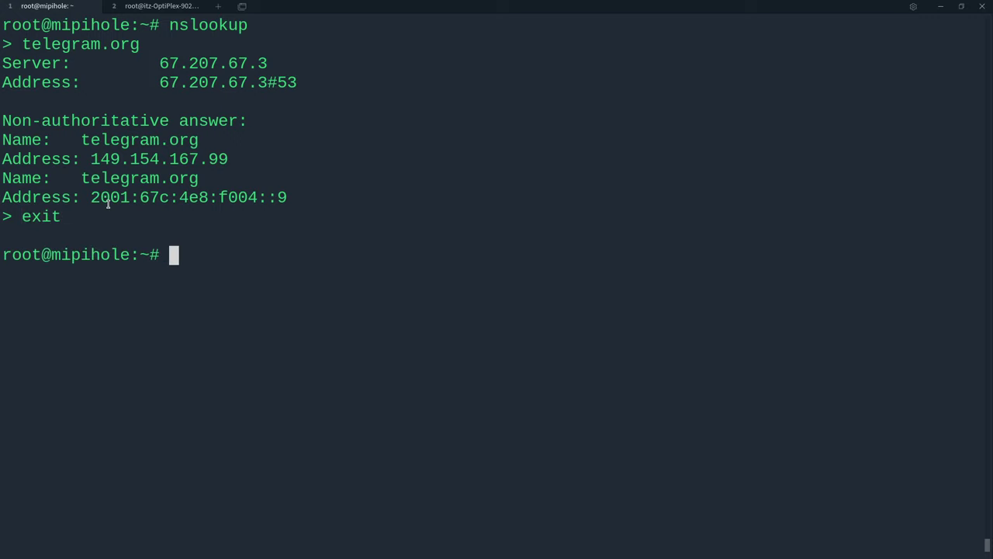
Step: Run dig telegram.org, which returns the A record 149.154.167.99
{"action": "type", "text": "gi"}
{"action": "key", "text": "BackSpace"}
{"action": "key", "text": "BackSpace"}
{"action": "type", "text": "dig "}
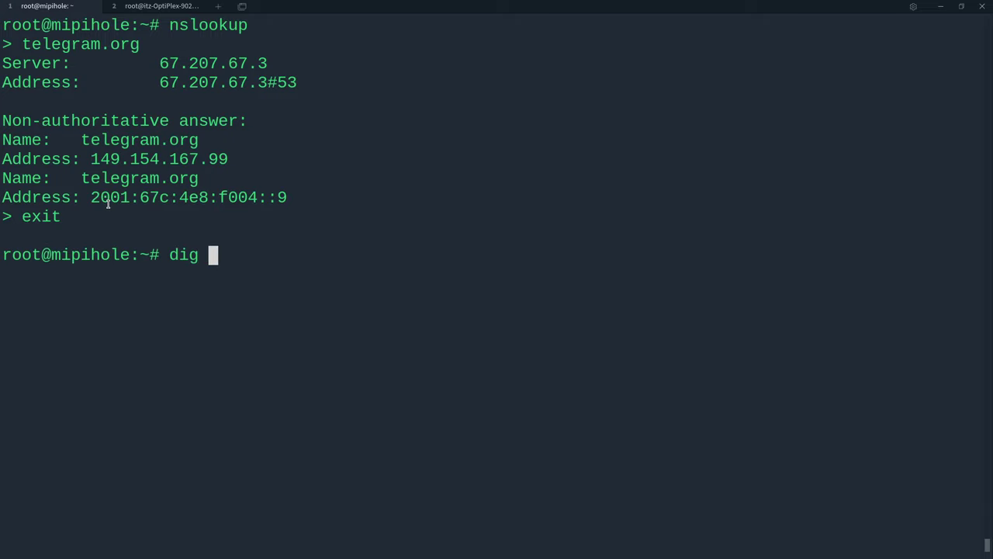
{"action": "type", "text": "telegram.org"}
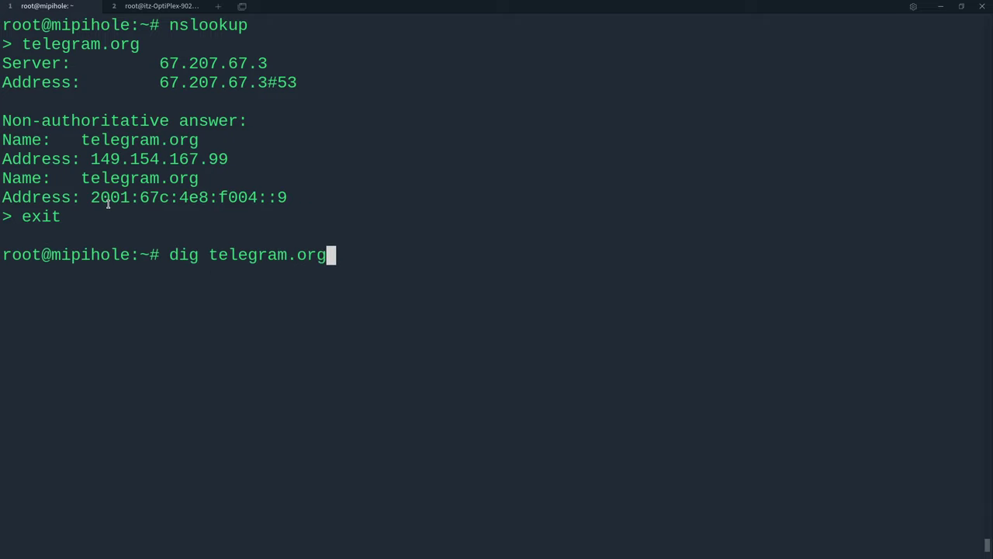
{"action": "key", "text": "Return"}
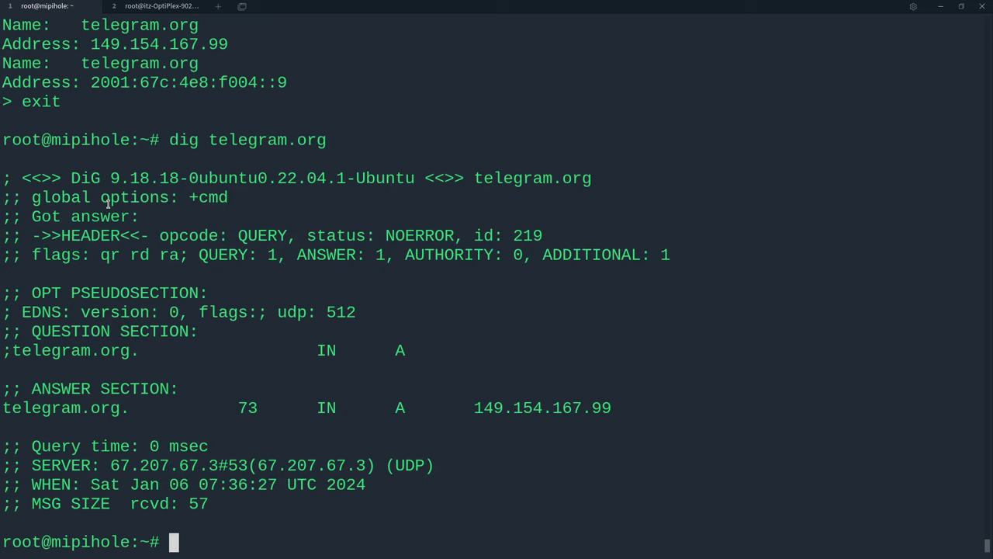
Step: On the client session, clear the screen and run dig telegram.org, marking the query time
{"action": "key", "text": "ctrl+Tab"}
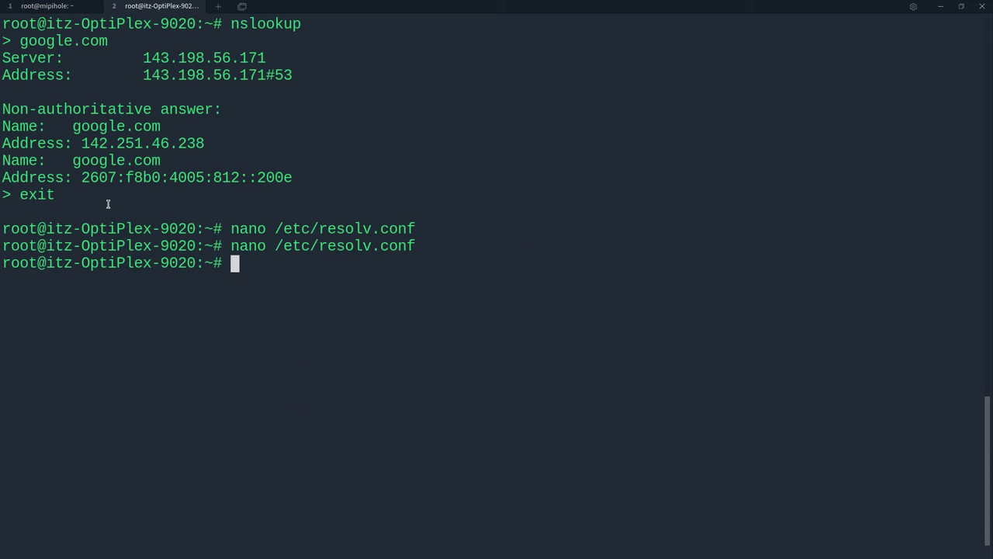
{"action": "key", "text": "ctrl+l"}
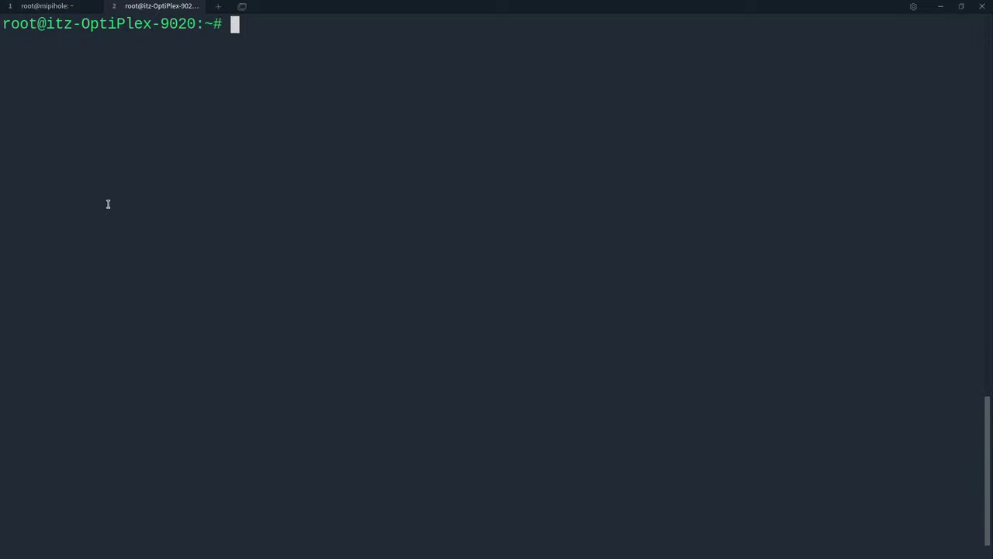
{"action": "type", "text": "dig te"}
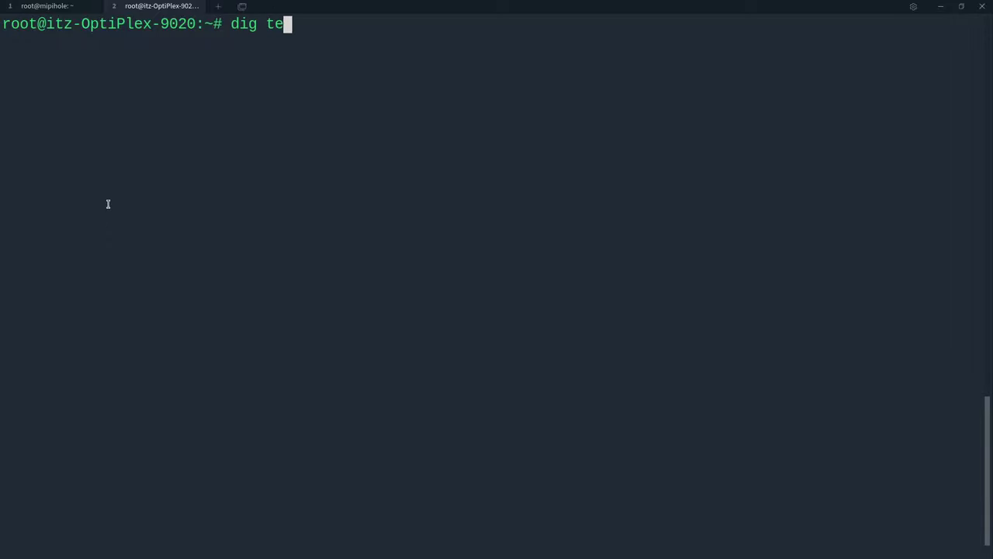
{"action": "type", "text": "legram.org"}
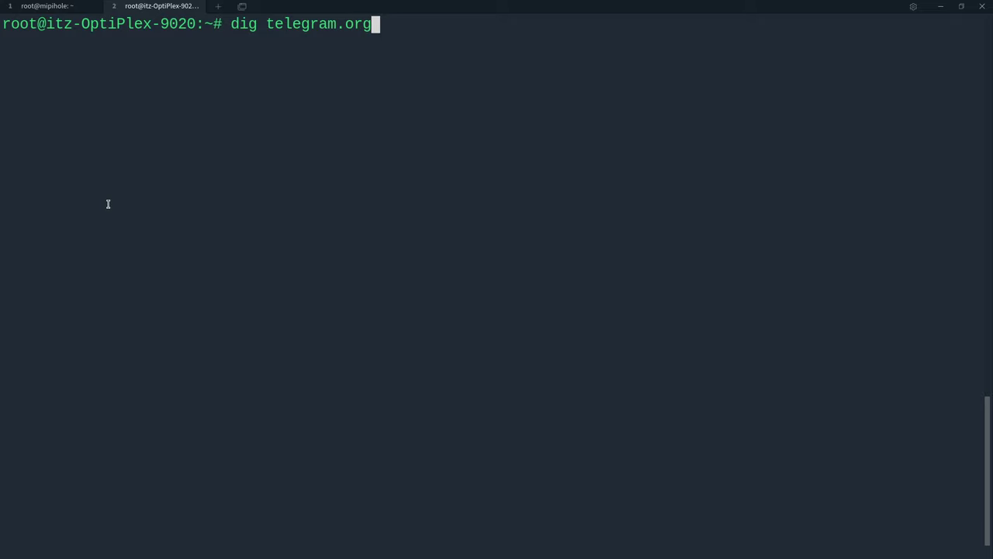
{"action": "key", "text": "Return"}
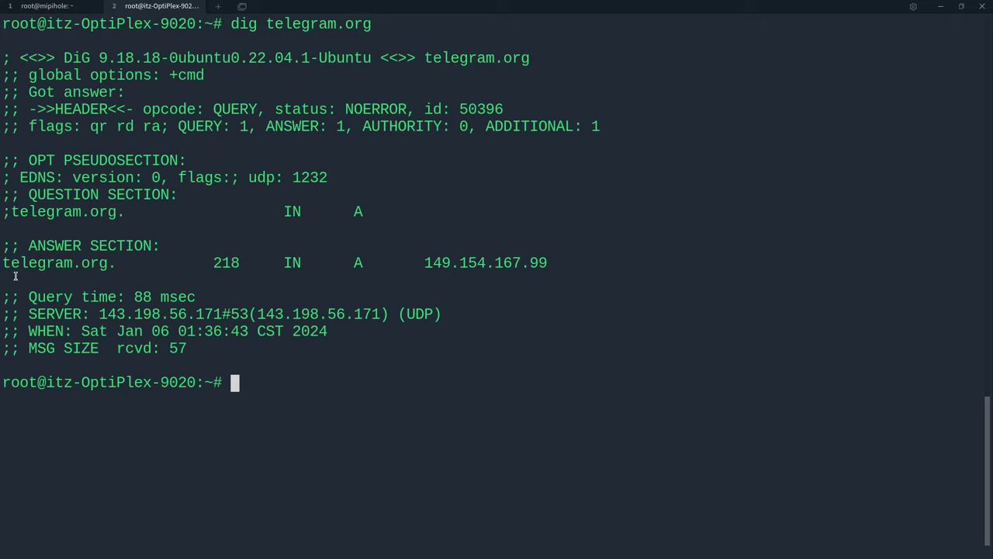
{"action": "left_click_drag", "start_coordinate": [133, 297], "coordinate": [184, 294]}
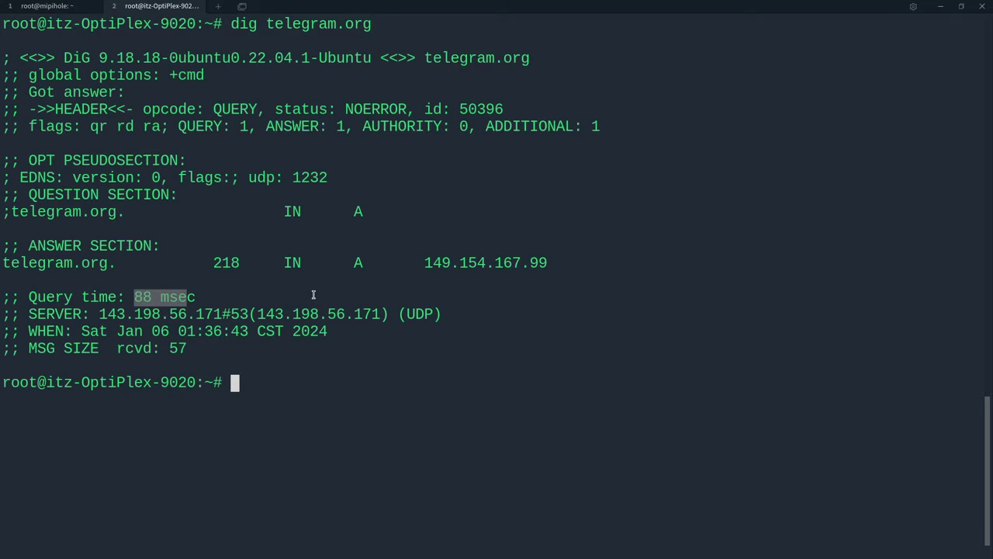
Step: Rerun dig telegram.org twice through Pi-hole 143.198.56.171, each answered in 88 msec
{"action": "key", "text": "Up"}
{"action": "key", "text": "Return"}
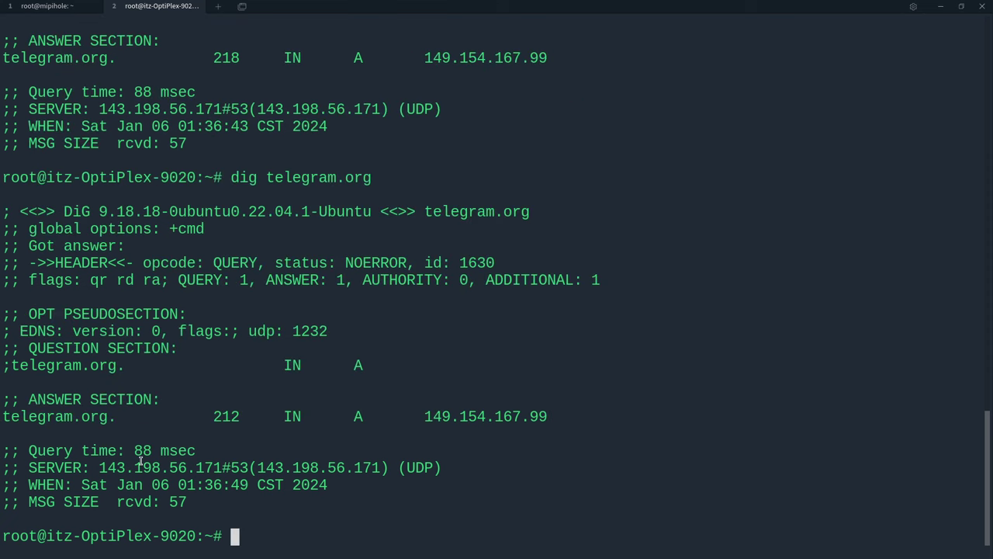
{"action": "left_click_drag", "start_coordinate": [134, 450], "coordinate": [206, 450]}
{"action": "key", "text": "Up"}
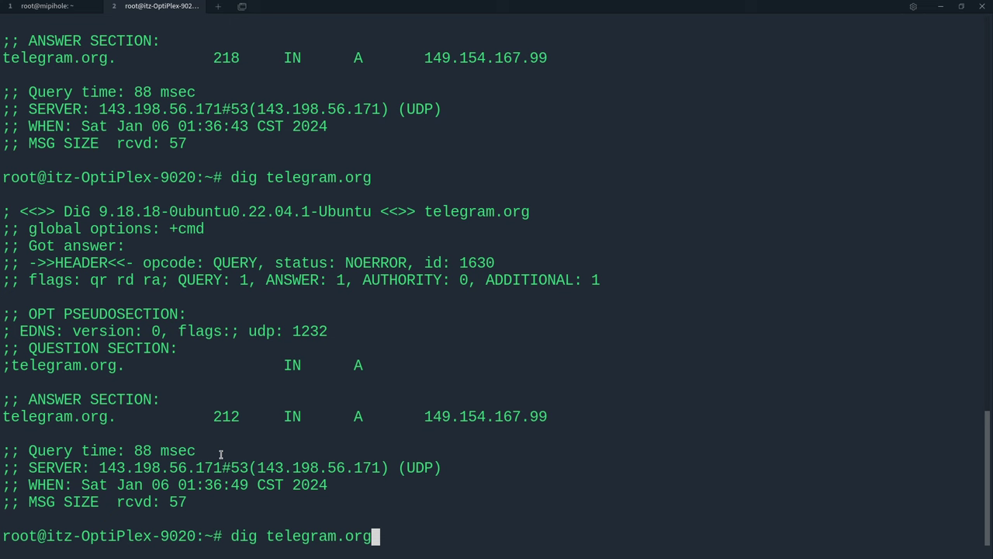
{"action": "key", "text": "ctrl+l"}
{"action": "key", "text": "Return"}
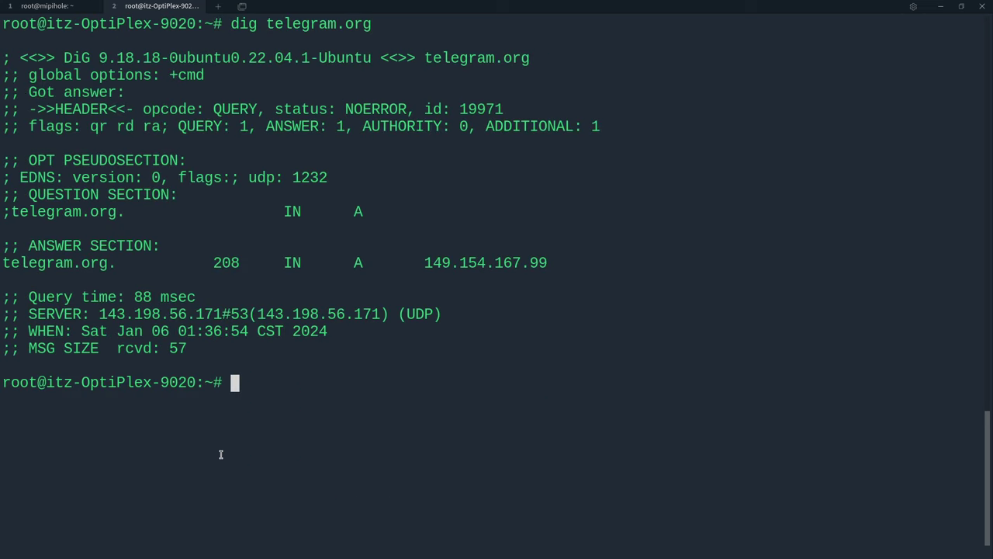
{"action": "key", "text": "alt+Tab"}
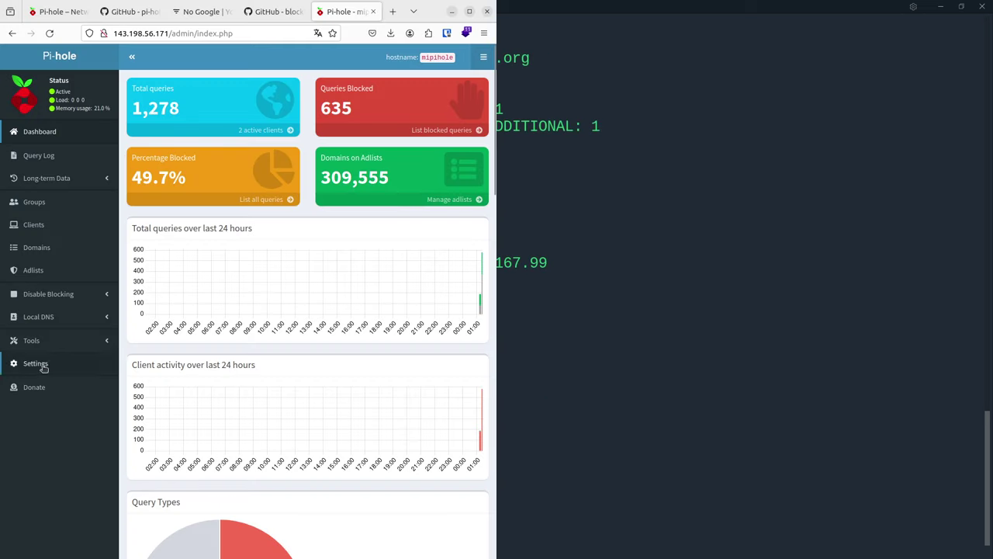
Step: Maximize the Pi-hole dashboard and read the DNS cache insertions value 801 on Settings
{"action": "left_click", "coordinate": [453, 11]}
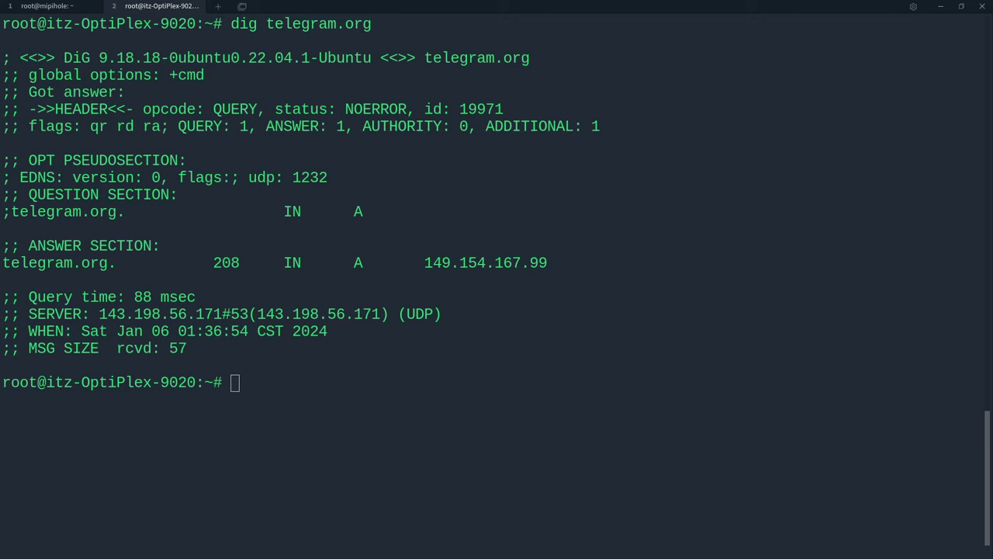
{"action": "key", "text": "alt+Tab"}
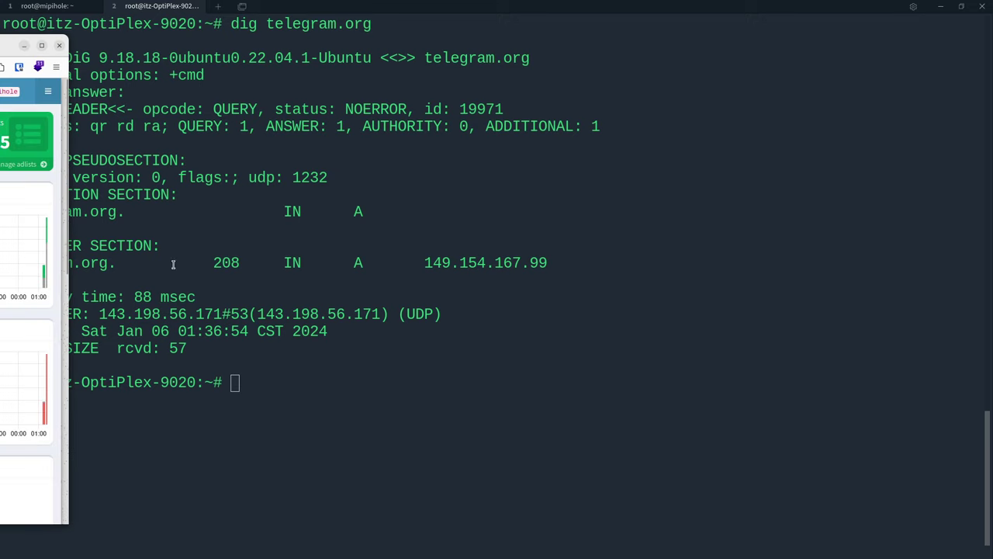
{"action": "left_click_drag", "start_coordinate": [10, 45], "coordinate": [639, 69]}
{"action": "double_click", "coordinate": [640, 69]}
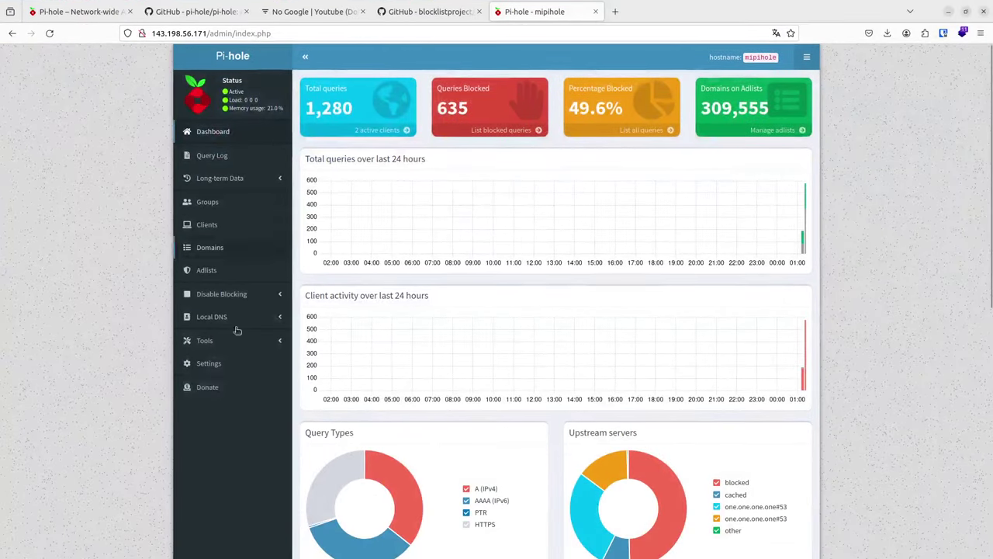
{"action": "left_click", "coordinate": [214, 371]}
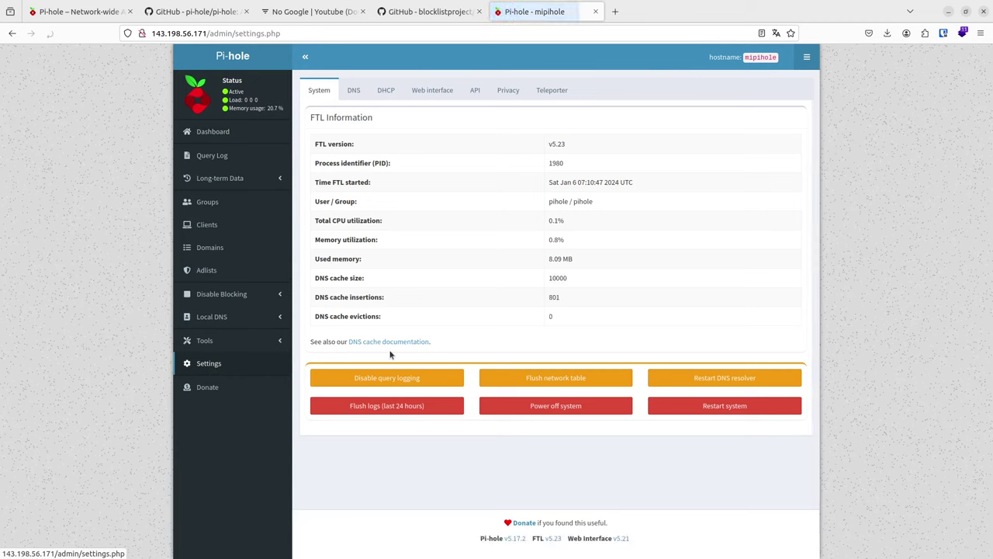
{"action": "left_click_drag", "start_coordinate": [560, 301], "coordinate": [547, 301]}
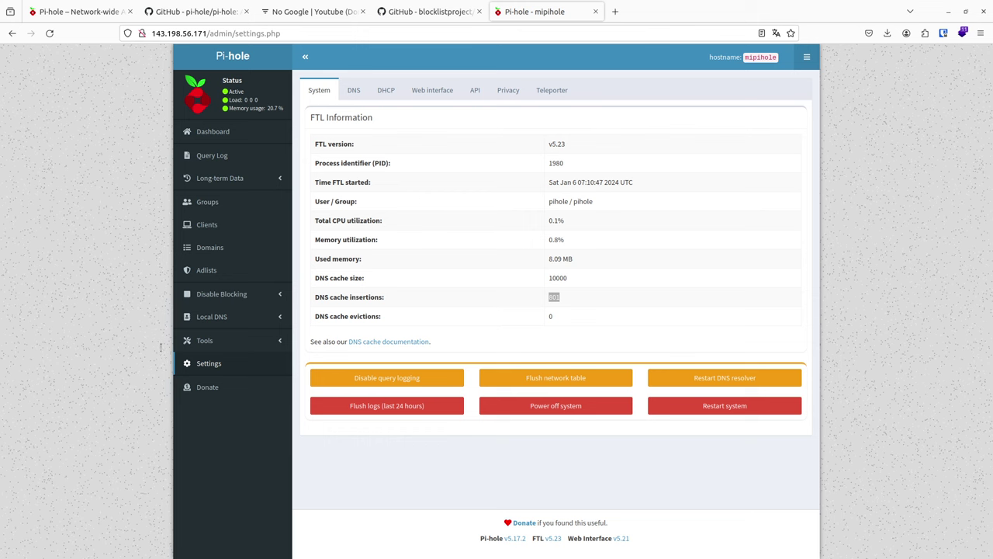
{"action": "key", "text": "alt+Tab"}
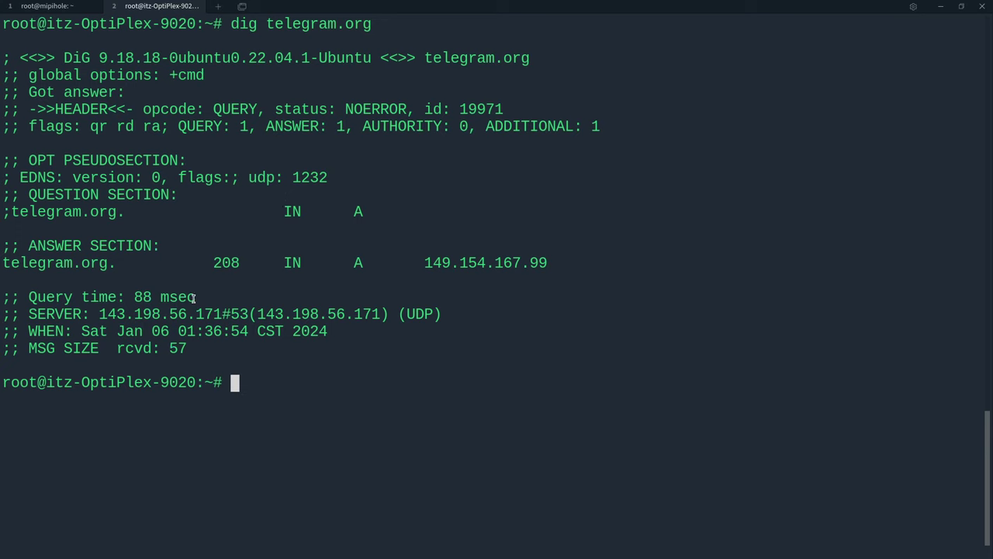
Step: Highlight the 88 msec query time in the telegram.org dig output
{"action": "left_click_drag", "start_coordinate": [195, 297], "coordinate": [28, 297]}
{"action": "left_click", "coordinate": [130, 297]}
{"action": "left_click_drag", "start_coordinate": [133, 298], "coordinate": [166, 301]}
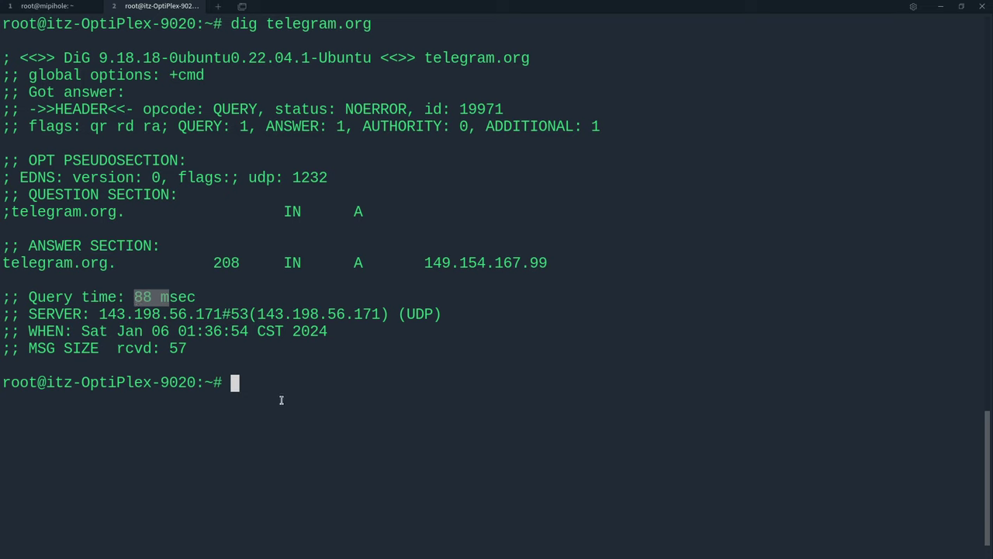
Step: Rerun the telegram.org lookup, then clear the screen to an empty prompt
{"action": "key", "text": "Up"}
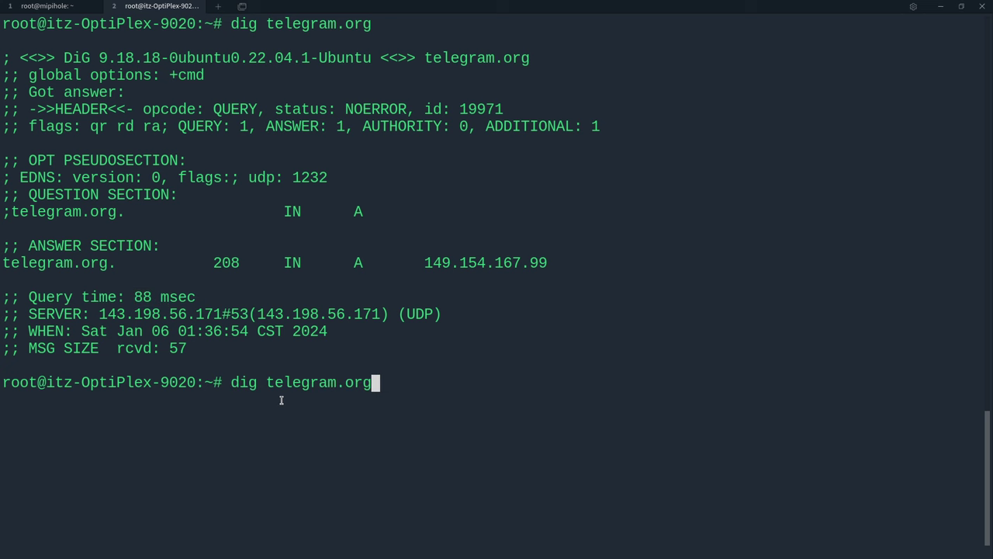
{"action": "key", "text": "Return"}
{"action": "key", "text": "Up"}
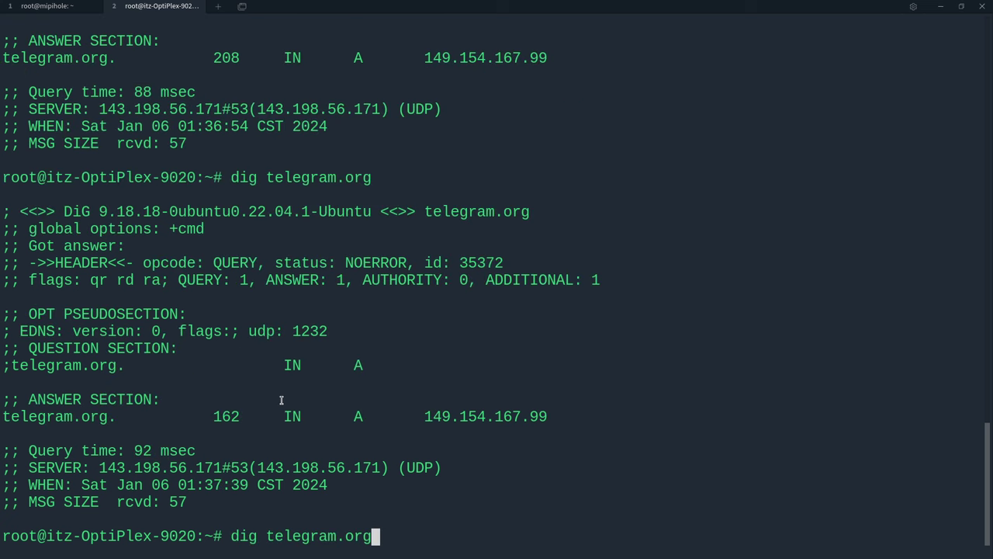
{"action": "key", "text": "ctrl+l"}
{"action": "key", "text": "BackSpace"}
{"action": "key", "text": "BackSpace"}
{"action": "key", "text": "BackSpace"}
{"action": "key", "text": "BackSpace"}
{"action": "key", "text": "BackSpace"}
{"action": "key", "text": "BackSpace"}
{"action": "key", "text": "BackSpace"}
{"action": "key", "text": "BackSpace"}
{"action": "key", "text": "BackSpace"}
{"action": "key", "text": "BackSpace"}
{"action": "key", "text": "BackSpace"}
{"action": "key", "text": "BackSpace"}
{"action": "key", "text": "BackSpace"}
{"action": "key", "text": "BackSpace"}
{"action": "key", "text": "BackSpace"}
{"action": "key", "text": "BackSpace"}
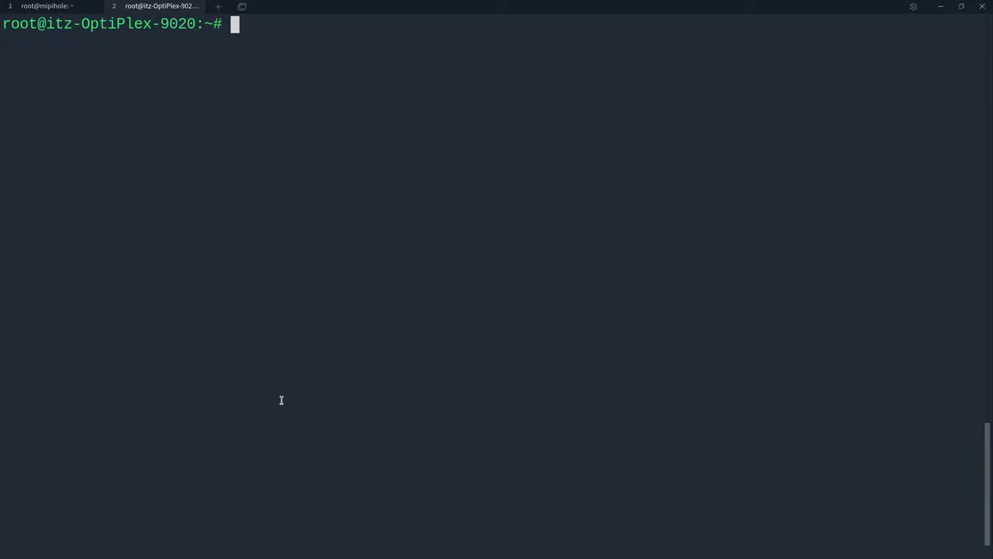
Step: In /etc/resolv.conf, comment out the nameserver 127.0.0.53, options and search lines
{"action": "key", "text": "Up"}
{"action": "key", "text": "Up"}
{"action": "key", "text": "Up"}
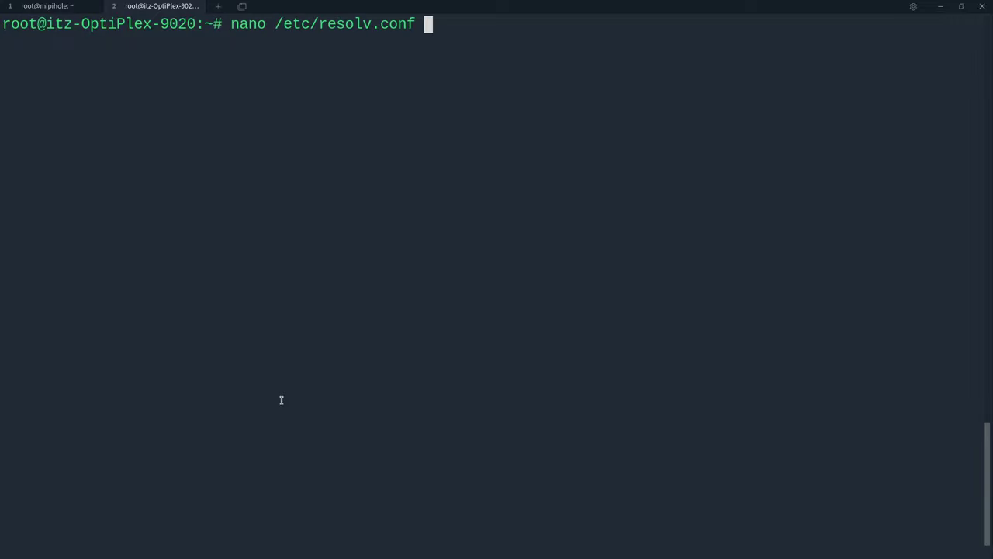
{"action": "key", "text": "Return"}
{"action": "key", "text": "Down"}
{"action": "key", "text": "Down"}
{"action": "key", "text": "Down"}
{"action": "key", "text": "Down"}
{"action": "key", "text": "Down"}
{"action": "key", "text": "Down"}
{"action": "key", "text": "Down"}
{"action": "key", "text": "Down"}
{"action": "key", "text": "Down"}
{"action": "key", "text": "Down"}
{"action": "key", "text": "Down"}
{"action": "key", "text": "Down"}
{"action": "key", "text": "Down"}
{"action": "key", "text": "Down"}
{"action": "key", "text": "Down"}
{"action": "key", "text": "Down"}
{"action": "key", "text": "Down"}
{"action": "key", "text": "Down"}
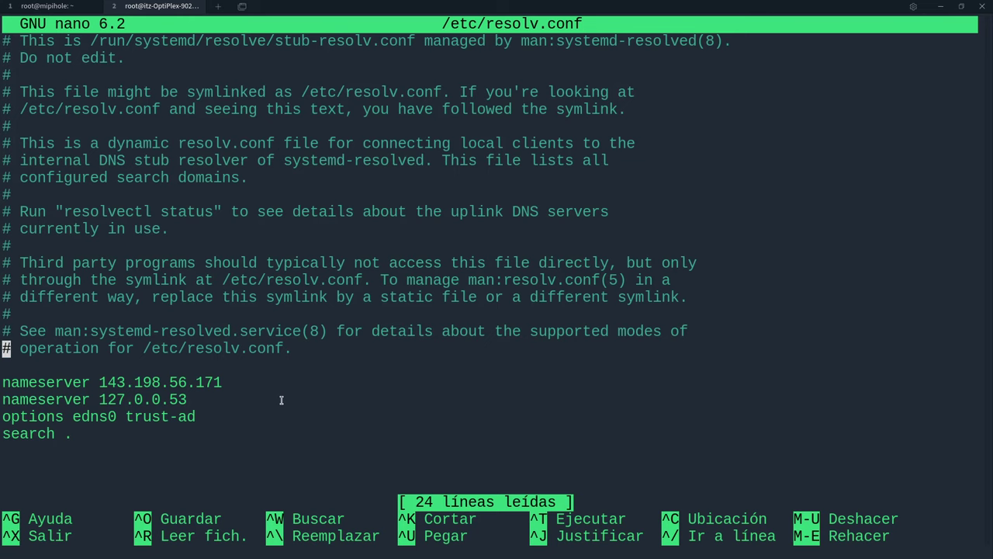
{"action": "key", "text": "Down"}
{"action": "key", "text": "Down"}
{"action": "key", "text": "Down"}
{"action": "type", "text": "#"}
{"action": "key", "text": "Down"}
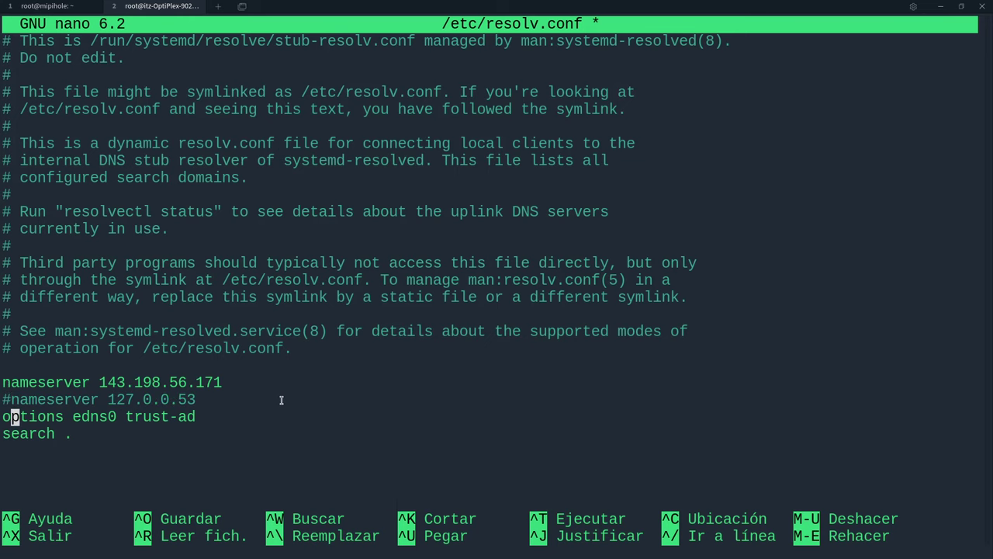
{"action": "key", "text": "Left"}
{"action": "key", "text": "Return"}
{"action": "type", "text": "#"}
{"action": "key", "text": "Down"}
{"action": "key", "text": "Left"}
{"action": "type", "text": "#"}
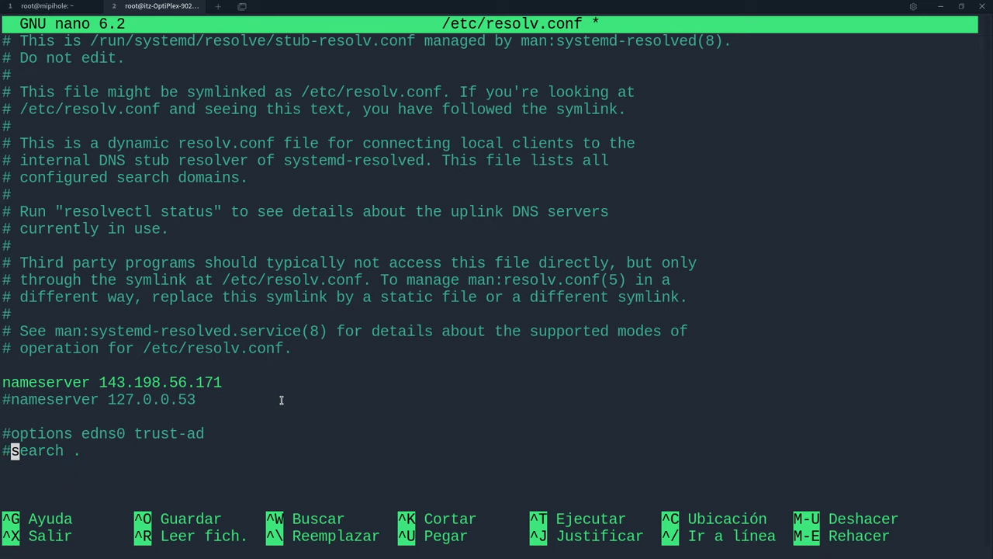
{"action": "key", "text": "Up"}
Step: Start an interactive nslookup session and leave it again
{"action": "key", "text": "Up"}
{"action": "key", "text": "Delete"}
Step: Save resolv.conf and exit nano
{"action": "key", "text": "ctrl+o"}
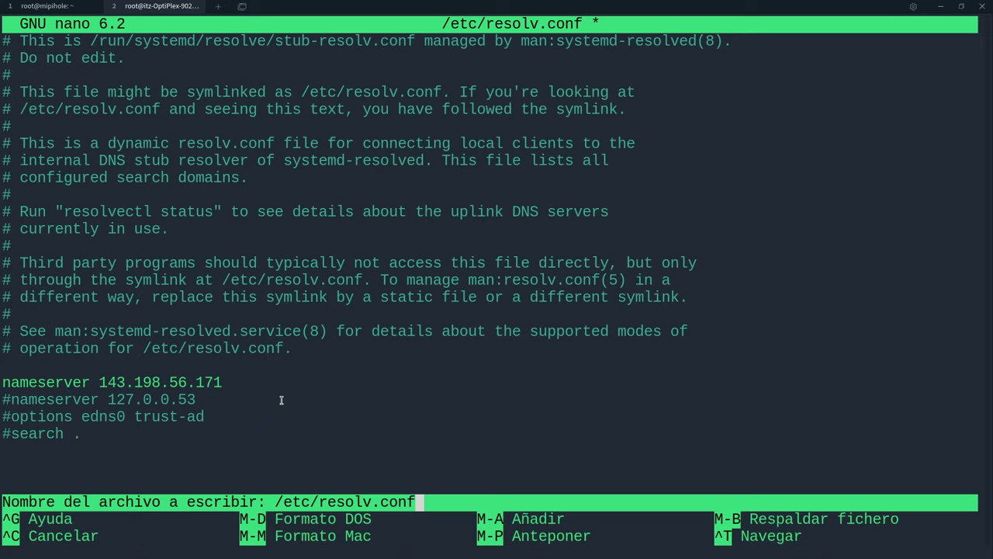
{"action": "key", "text": "Return"}
{"action": "key", "text": "ctrl+x"}
{"action": "key", "text": "Up"}
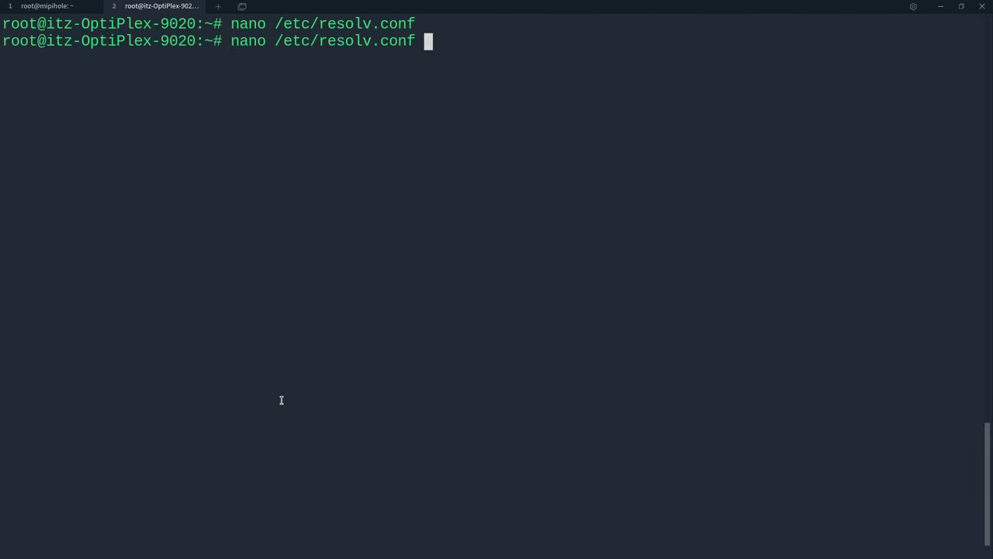
{"action": "key", "text": "Up"}
{"action": "type", "text": "google.com"}
{"action": "key", "text": "BackSpace"}
{"action": "key", "text": "BackSpace"}
{"action": "key", "text": "BackSpace"}
{"action": "key", "text": "BackSpace"}
{"action": "key", "text": "BackSpace"}
{"action": "key", "text": "BackSpace"}
{"action": "key", "text": "BackSpace"}
{"action": "key", "text": "BackSpace"}
{"action": "key", "text": "BackSpace"}
{"action": "key", "text": "BackSpace"}
{"action": "key", "text": "BackSpace"}
{"action": "key", "text": "Return"}
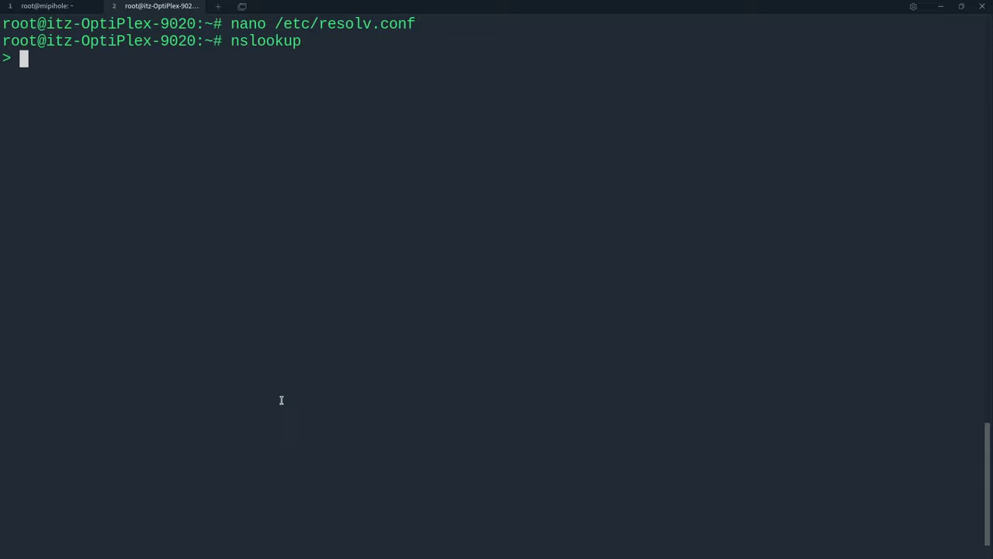
{"action": "key", "text": "ctrl+d"}
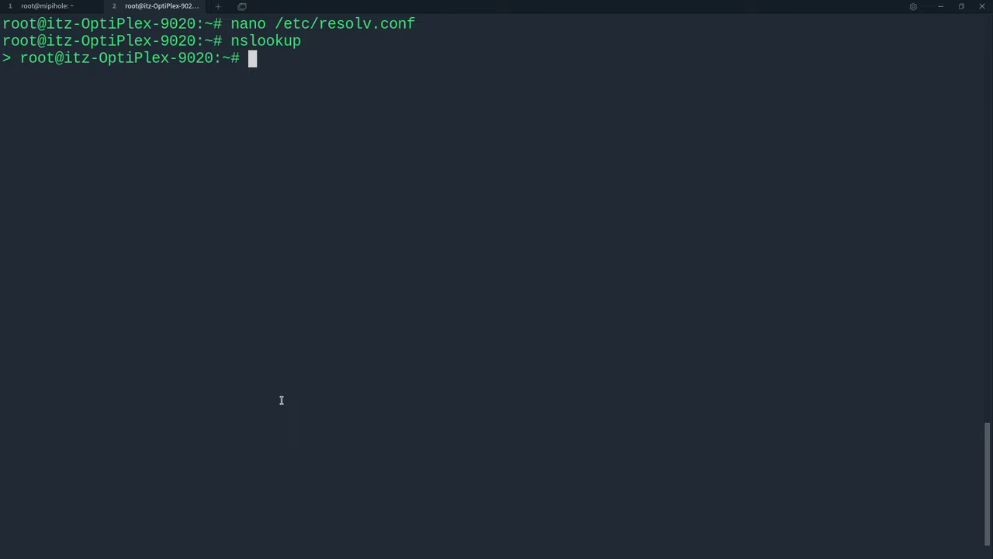
Step: Cancel the prompt, run the junk command 'fjerjgiej', and check the Pi-hole server's session
{"action": "key", "text": "ctrl+c"}
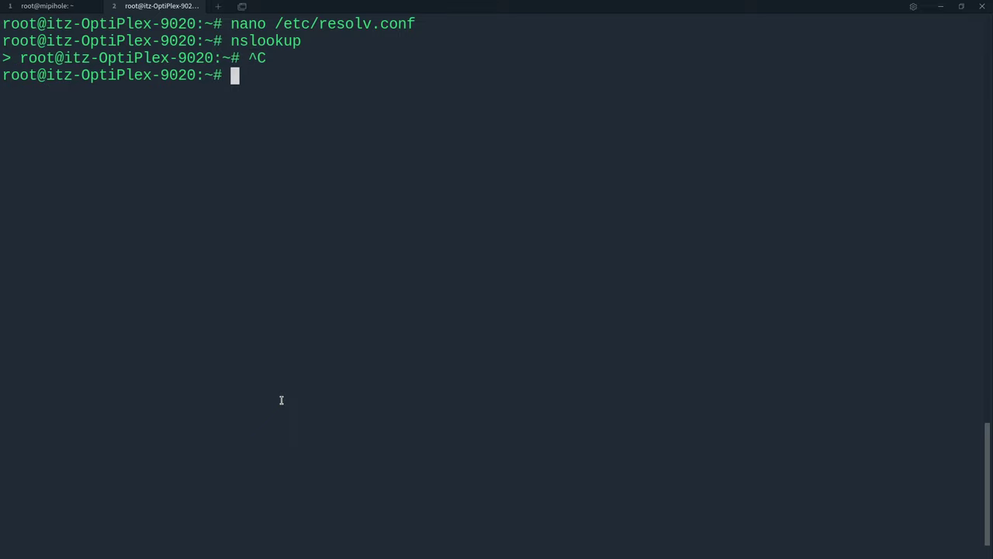
{"action": "key", "text": "ctrl+c"}
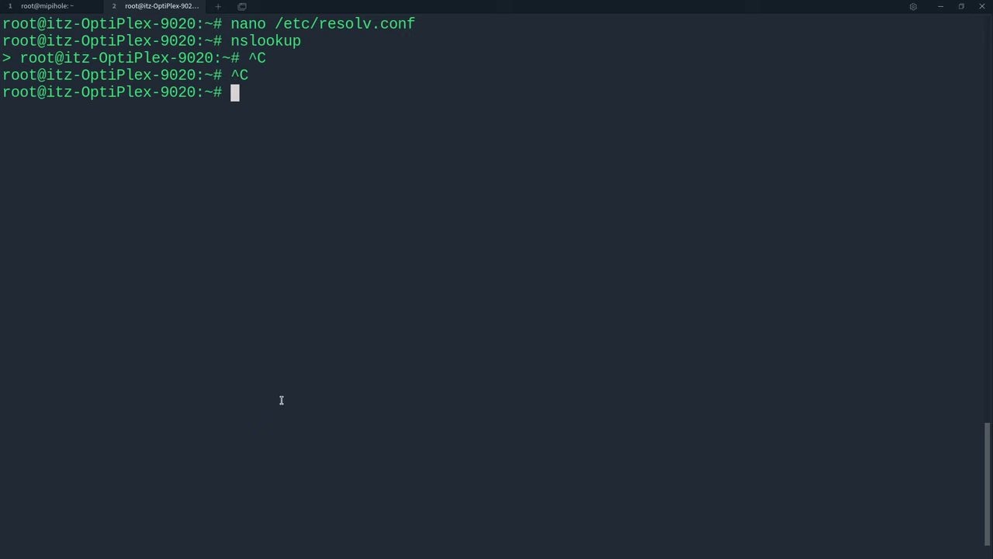
{"action": "type", "text": "fjerjgiej"}
{"action": "key", "text": "Return"}
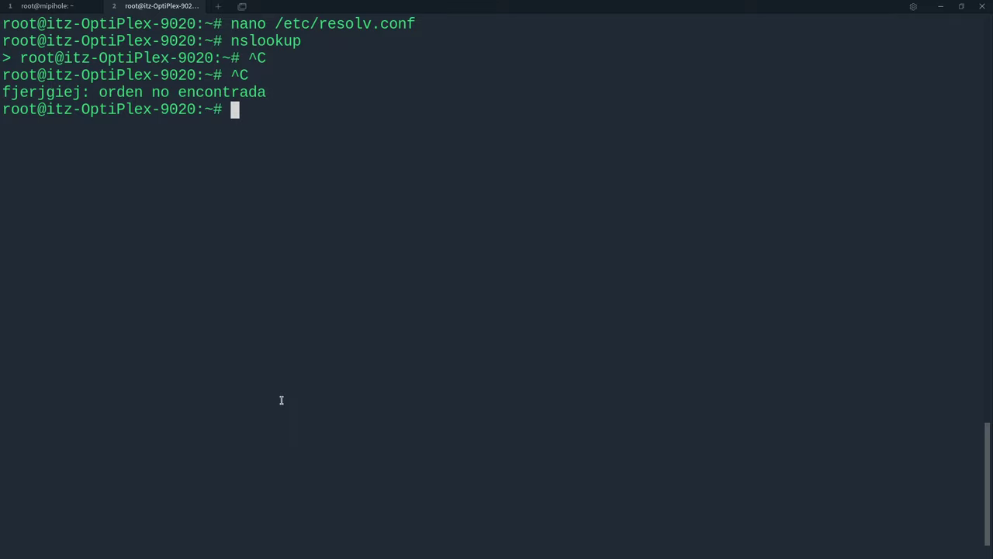
{"action": "key", "text": "ctrl+Tab"}
{"action": "key", "text": "ctrl+Tab"}
Step: In a new tab, run dig google.com twice, resolving to 142.250.188.14
{"action": "left_click", "coordinate": [220, 6]}
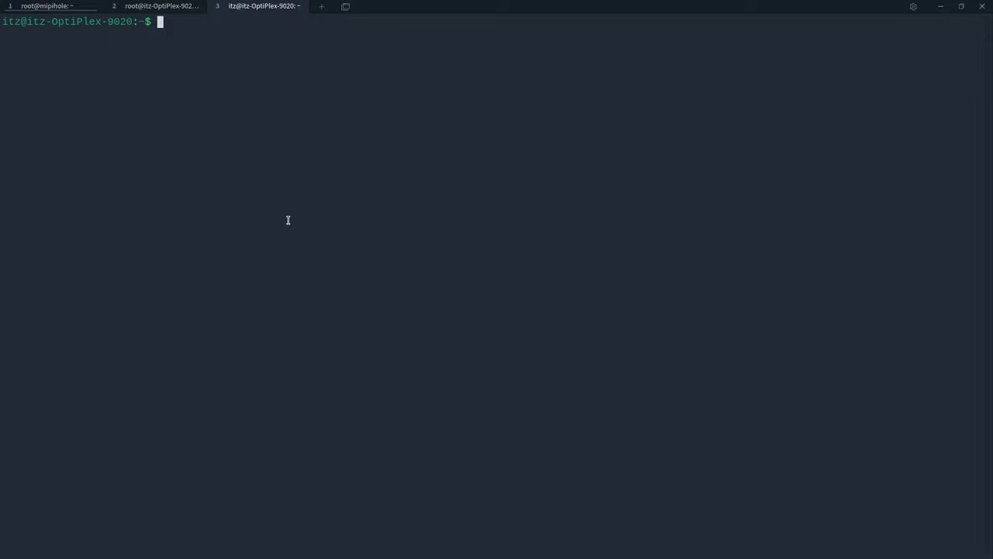
{"action": "type", "text": "dig google.com"}
{"action": "key", "text": "Return"}
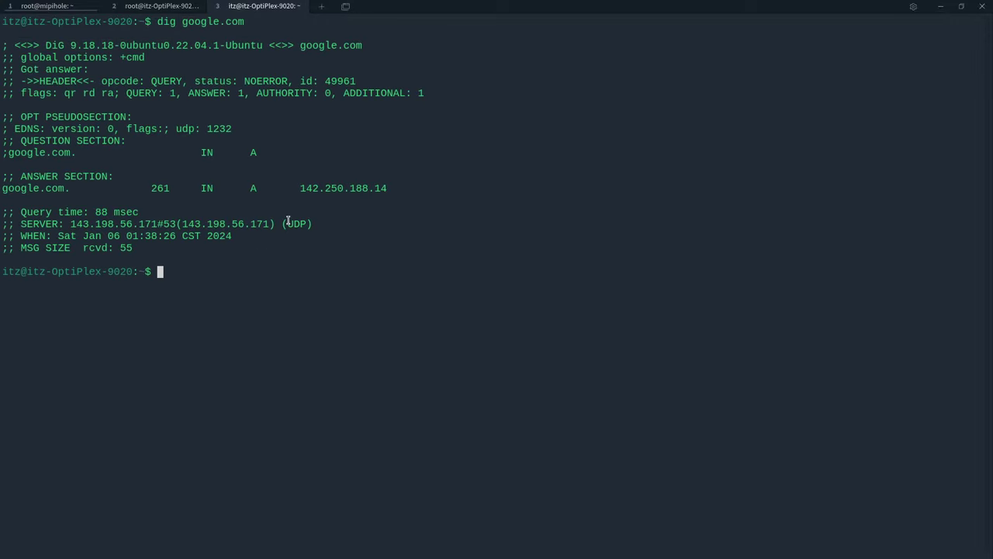
{"action": "key", "text": "Up"}
{"action": "key", "text": "Return"}
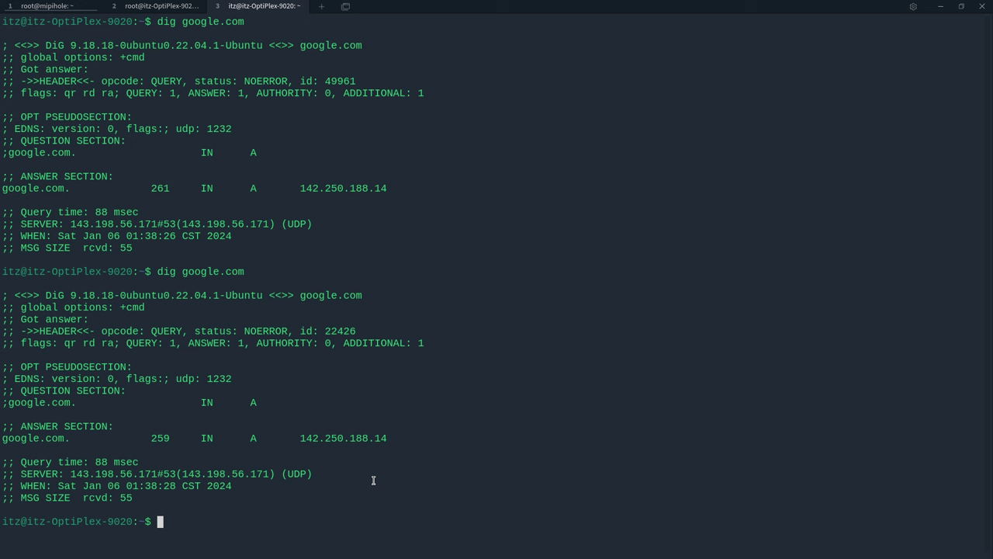
{"action": "key", "text": "alt+Tab"}
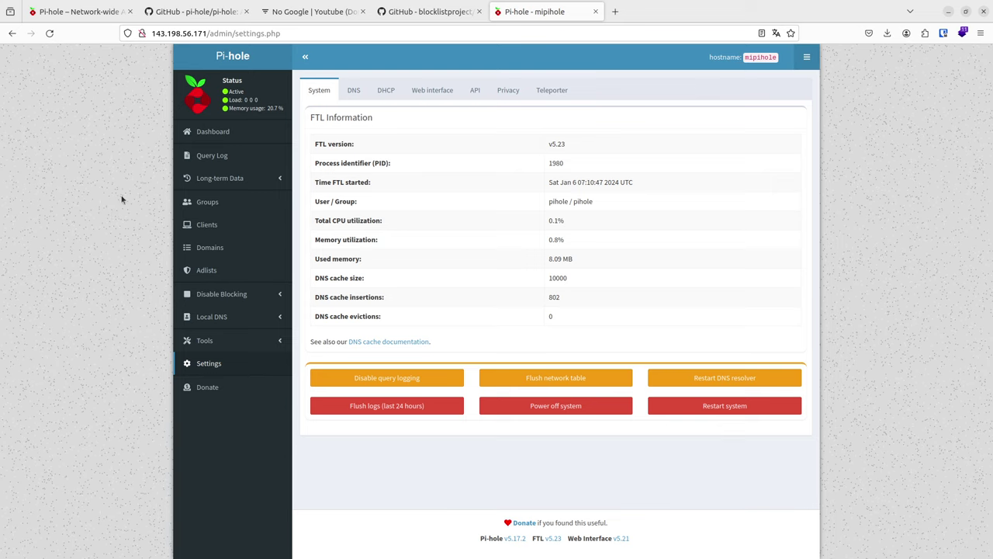
Step: Open Tools > Network to list the 5 devices, two of which use Pi-hole
{"action": "left_click", "coordinate": [213, 342]}
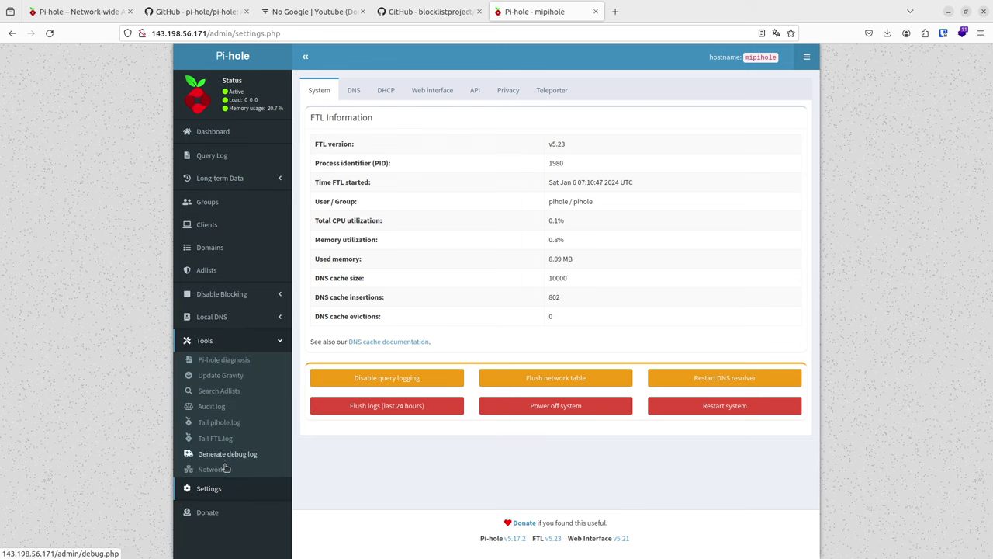
{"action": "left_click", "coordinate": [221, 471]}
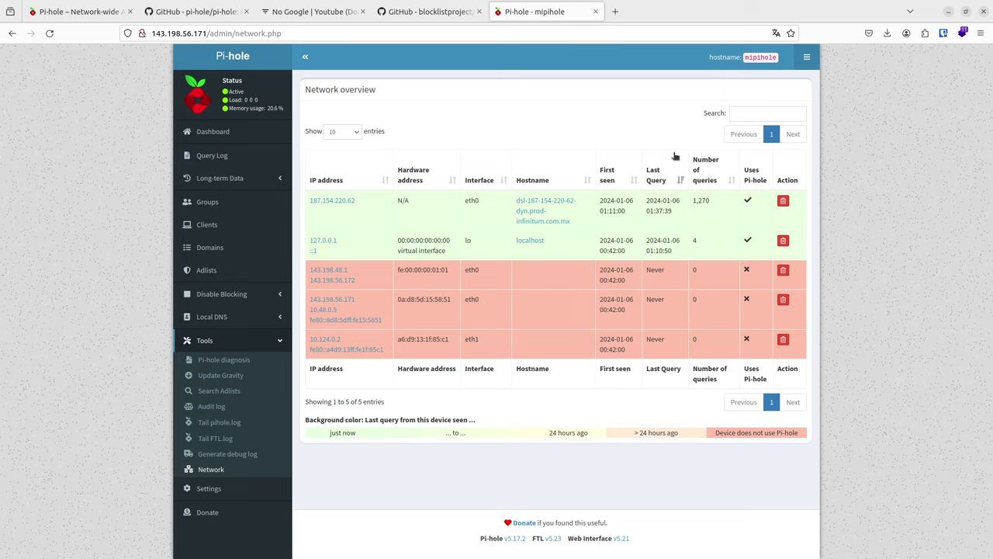
Step: Open the Adlists page and scroll through the configured adlists
{"action": "left_click", "coordinate": [206, 271]}
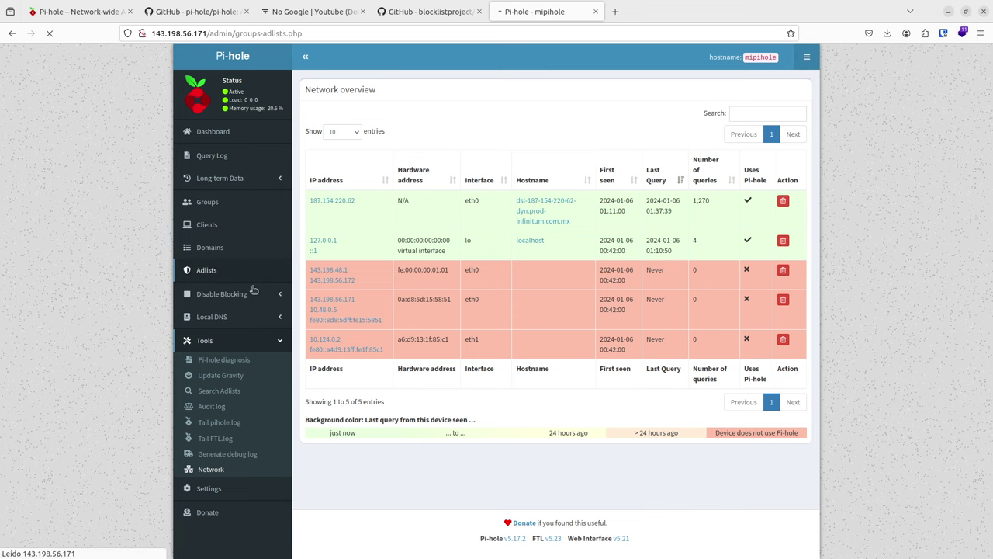
{"action": "scroll", "coordinate": [465, 281], "scroll_direction": "down", "scroll_amount": 1}
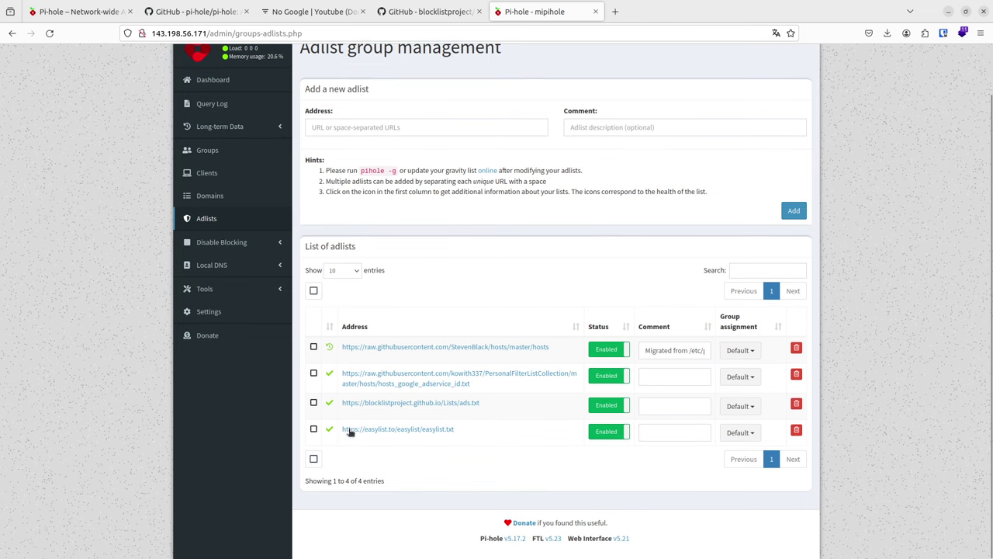
{"action": "scroll", "coordinate": [345, 250], "scroll_direction": "up", "scroll_amount": 1}
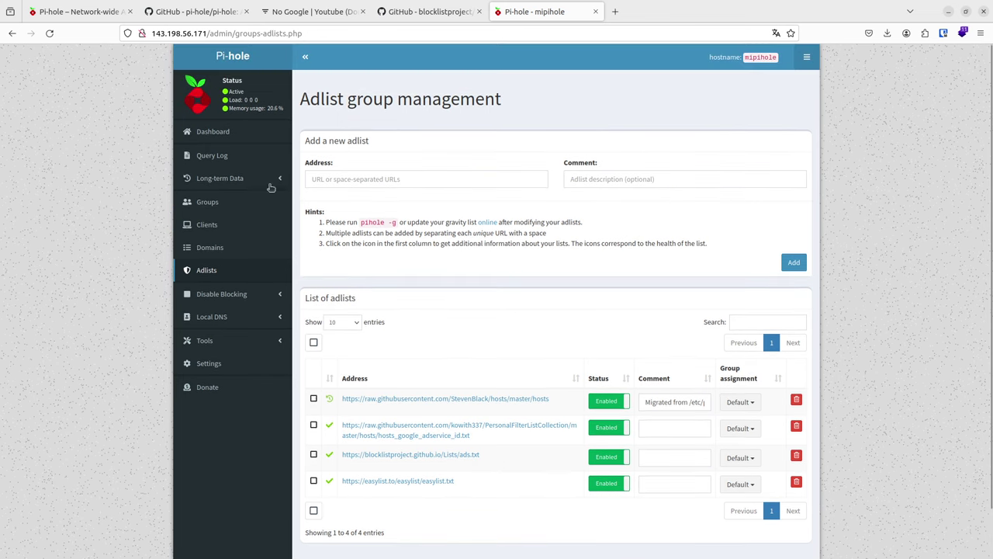
Step: Scroll through the dashboard showing 1,295 total queries and 638 blocked (49.3%)
{"action": "left_click", "coordinate": [208, 134]}
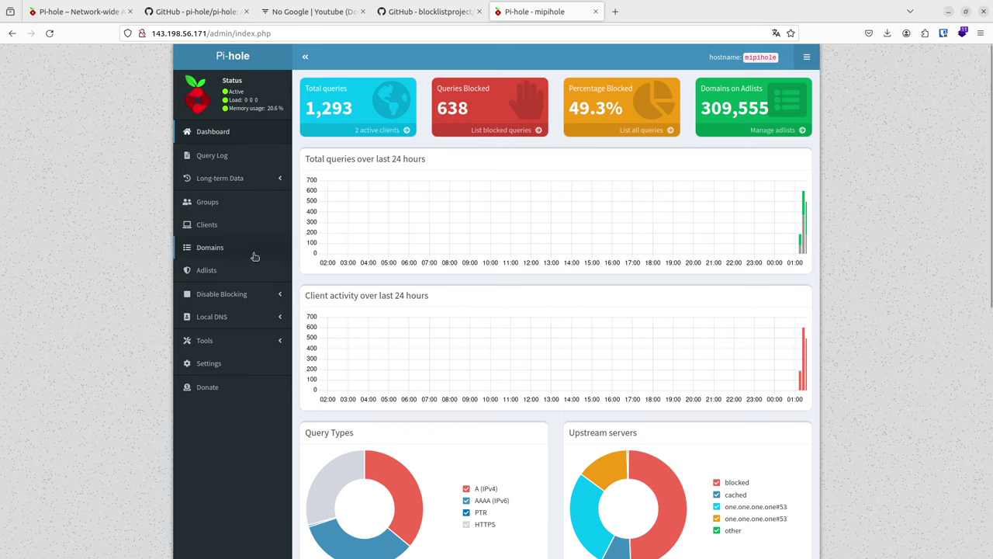
{"action": "mouse_move", "coordinate": [726, 114]}
{"action": "scroll", "coordinate": [388, 411], "scroll_direction": "down", "scroll_amount": 4}
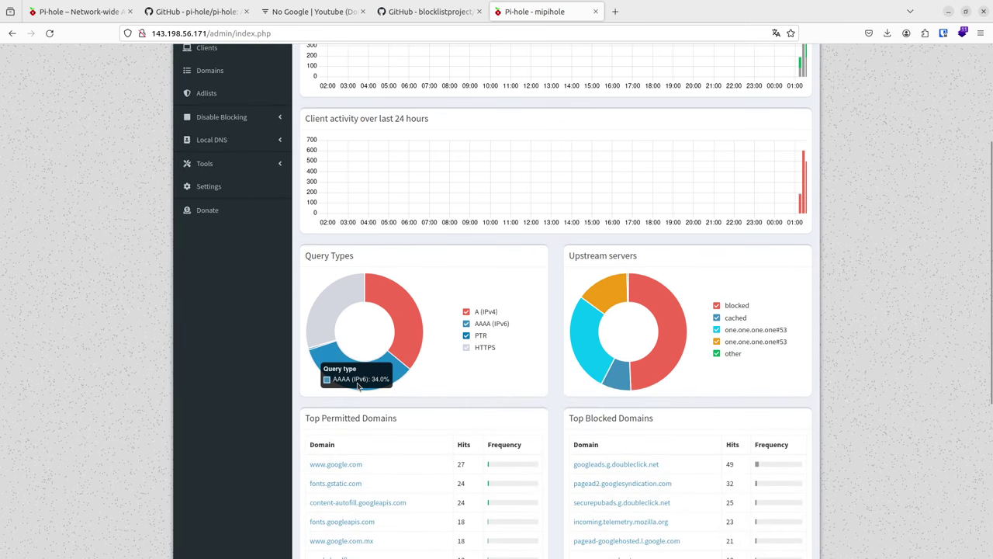
{"action": "scroll", "coordinate": [293, 383], "scroll_direction": "down", "scroll_amount": 1}
{"action": "scroll", "coordinate": [295, 380], "scroll_direction": "down", "scroll_amount": 3}
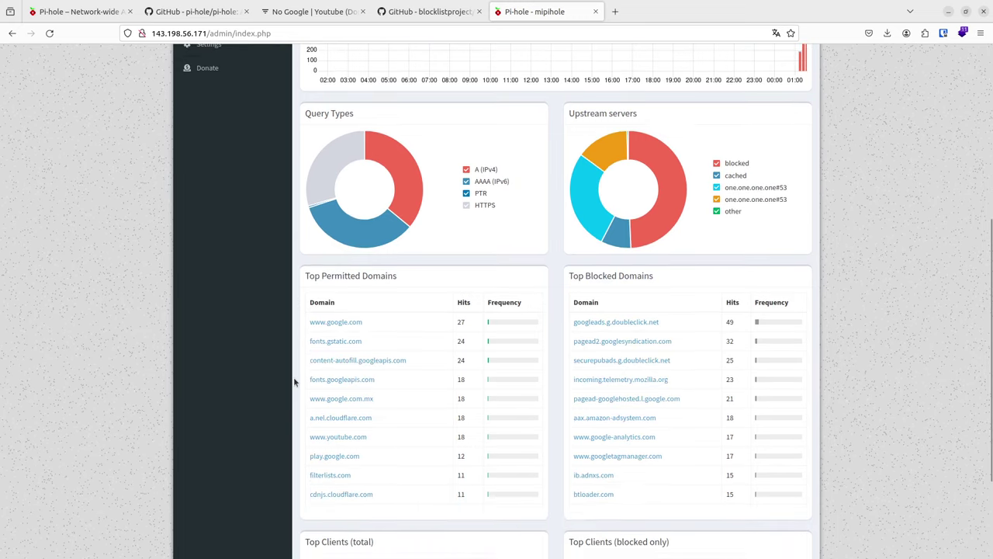
{"action": "scroll", "coordinate": [295, 380], "scroll_direction": "up", "scroll_amount": 8}
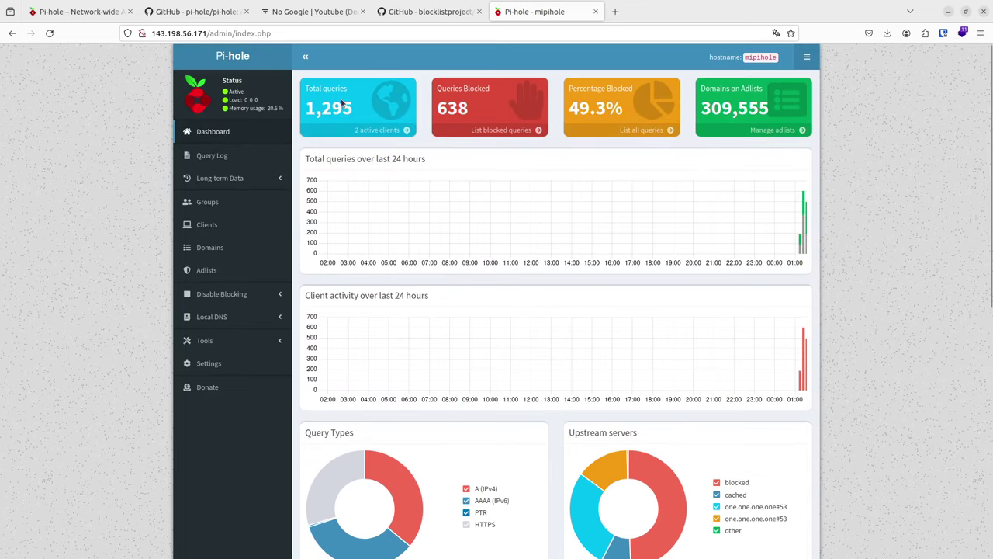
{"action": "left_click", "coordinate": [503, 132]}
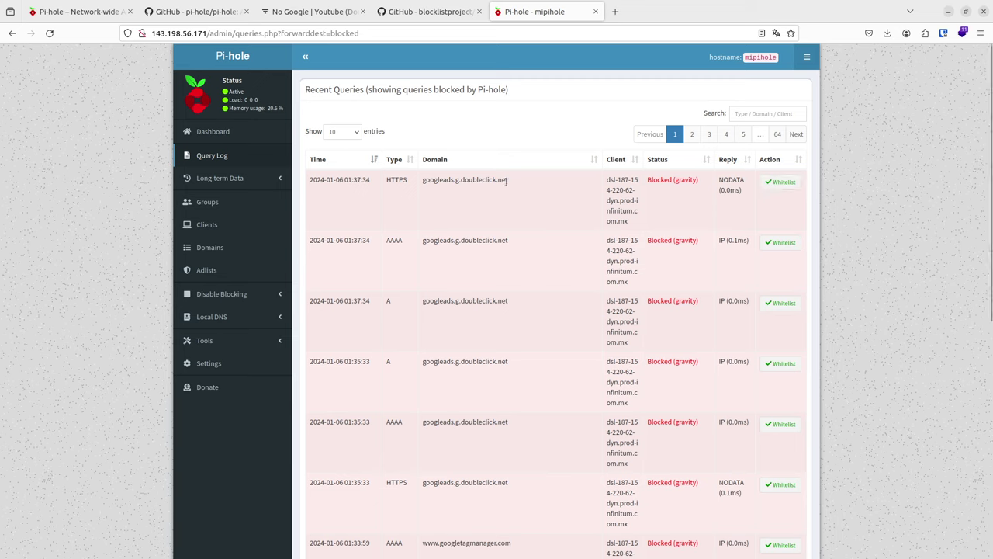
{"action": "double_click", "coordinate": [426, 241]}
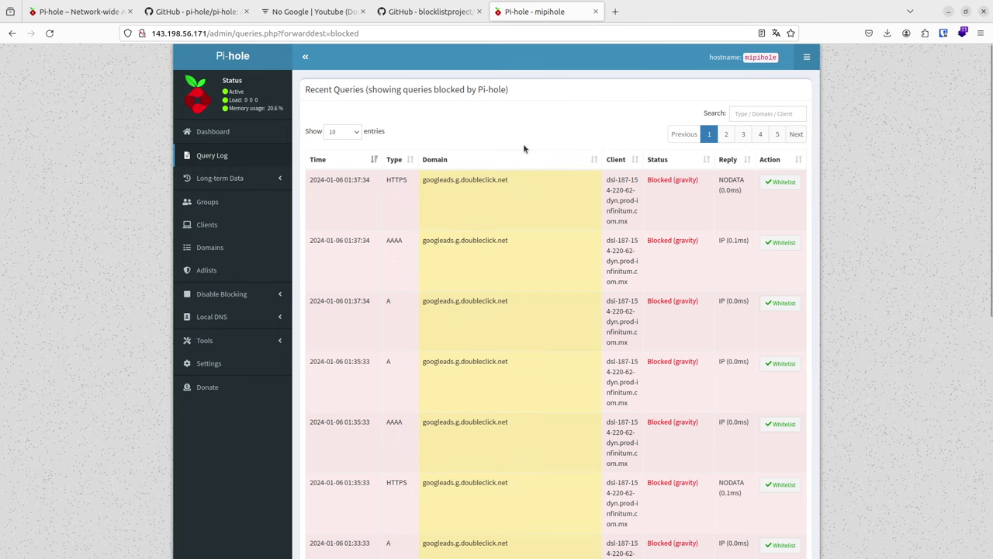
{"action": "left_click", "coordinate": [224, 138]}
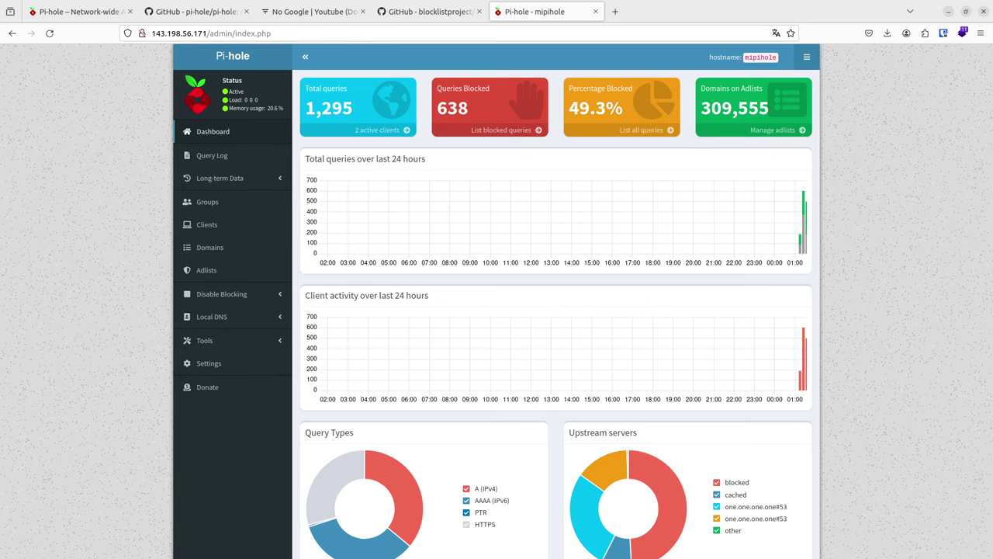
Step: Switch to the FilterLists tab showing No Google | Youtube (Domains) list details
{"action": "key", "text": "ctrl+3"}
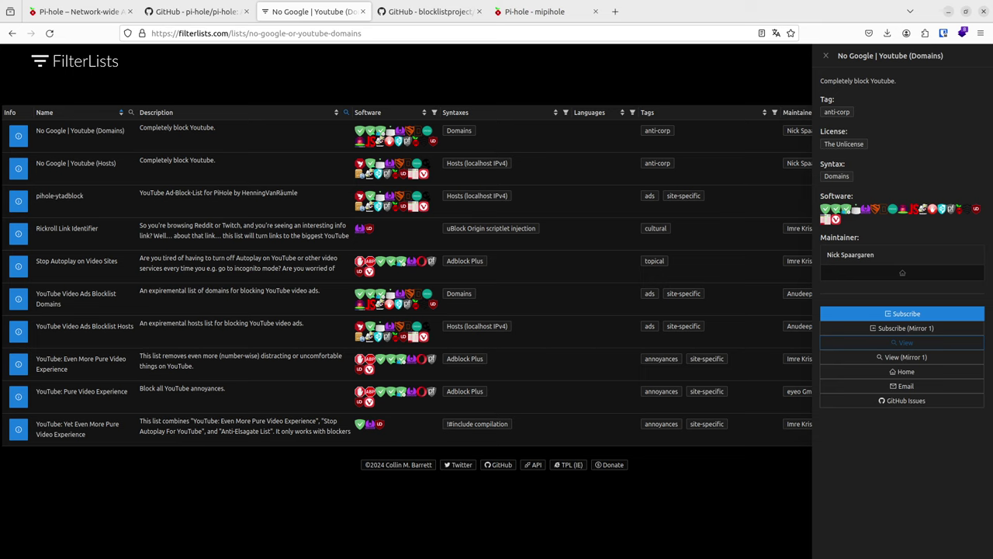
{"action": "left_click", "coordinate": [195, 11]}
{"action": "left_click", "coordinate": [428, 12]}
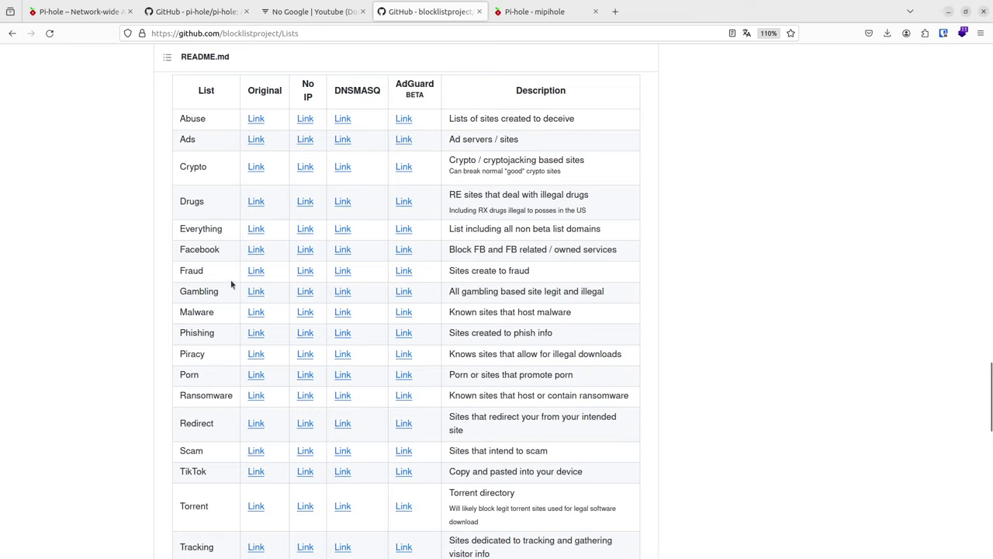
{"action": "double_click", "coordinate": [186, 119]}
{"action": "left_click", "coordinate": [187, 138]}
{"action": "double_click", "coordinate": [186, 139]}
{"action": "left_click_drag", "start_coordinate": [189, 167], "coordinate": [214, 314]}
{"action": "left_click_drag", "start_coordinate": [186, 423], "coordinate": [200, 452]}
{"action": "left_click", "coordinate": [200, 454]}
{"action": "double_click", "coordinate": [204, 470]}
{"action": "scroll", "coordinate": [200, 398], "scroll_direction": "down", "scroll_amount": 3}
{"action": "scroll", "coordinate": [201, 397], "scroll_direction": "down", "scroll_amount": 3}
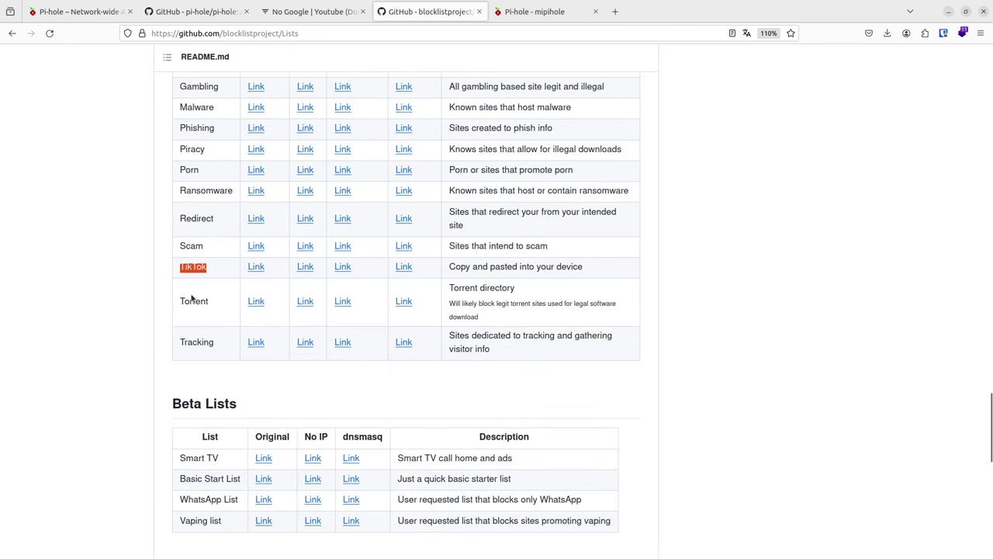
{"action": "left_click", "coordinate": [192, 353]}
{"action": "scroll", "coordinate": [194, 434], "scroll_direction": "down", "scroll_amount": 6}
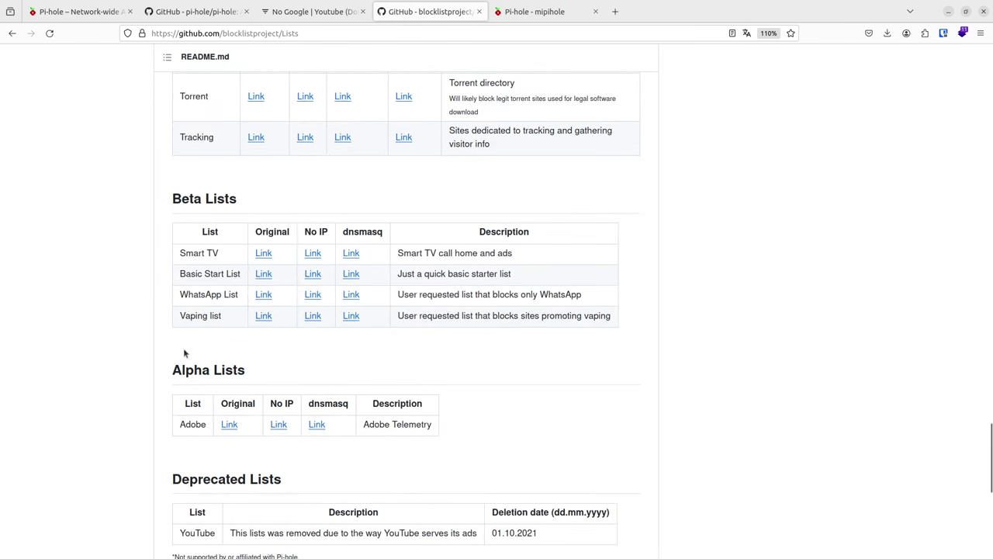
{"action": "scroll", "coordinate": [184, 353], "scroll_direction": "down", "scroll_amount": 7}
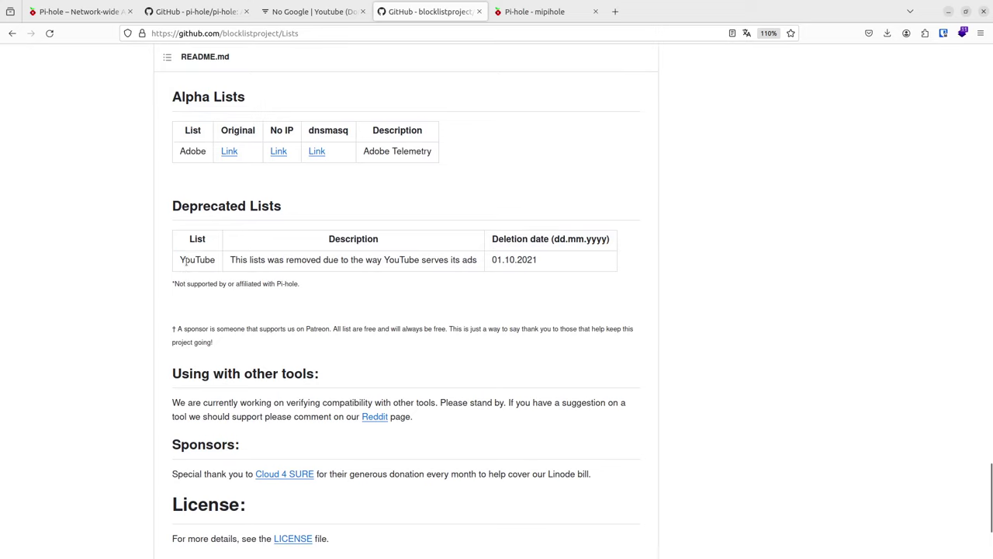
{"action": "scroll", "coordinate": [292, 322], "scroll_direction": "down", "scroll_amount": 1}
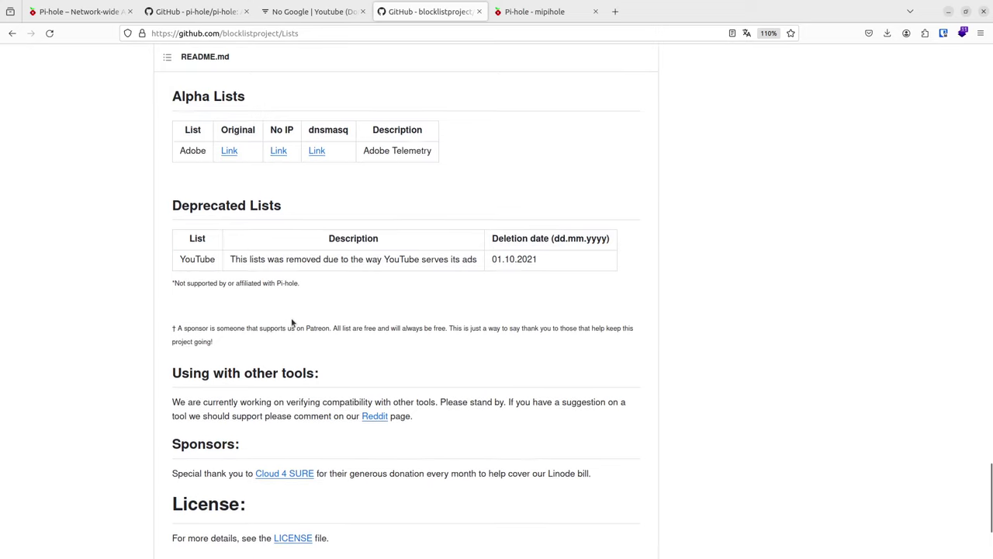
{"action": "scroll", "coordinate": [292, 322], "scroll_direction": "down", "scroll_amount": 3}
{"action": "scroll", "coordinate": [166, 334], "scroll_direction": "up", "scroll_amount": 8}
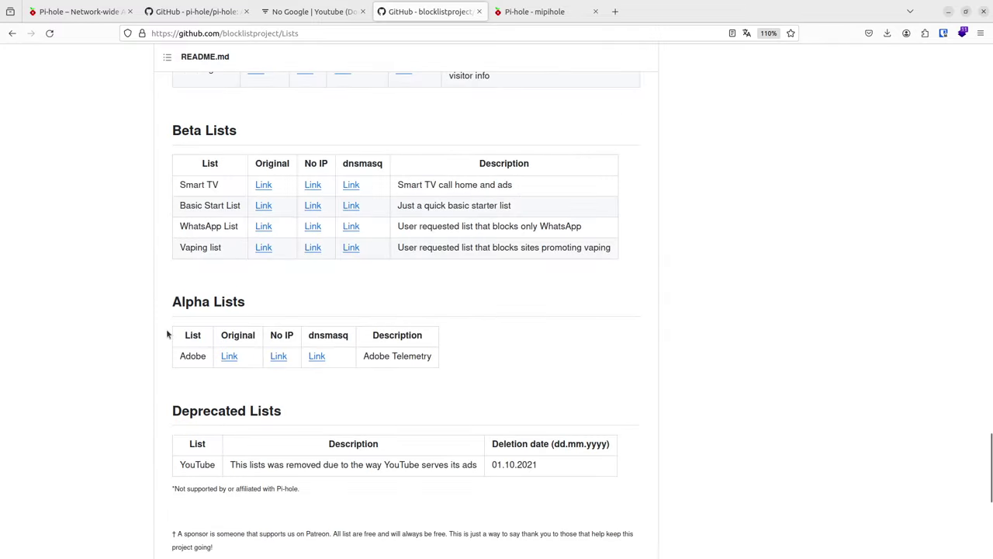
{"action": "scroll", "coordinate": [166, 333], "scroll_direction": "up", "scroll_amount": 6}
{"action": "left_click", "coordinate": [310, 11]}
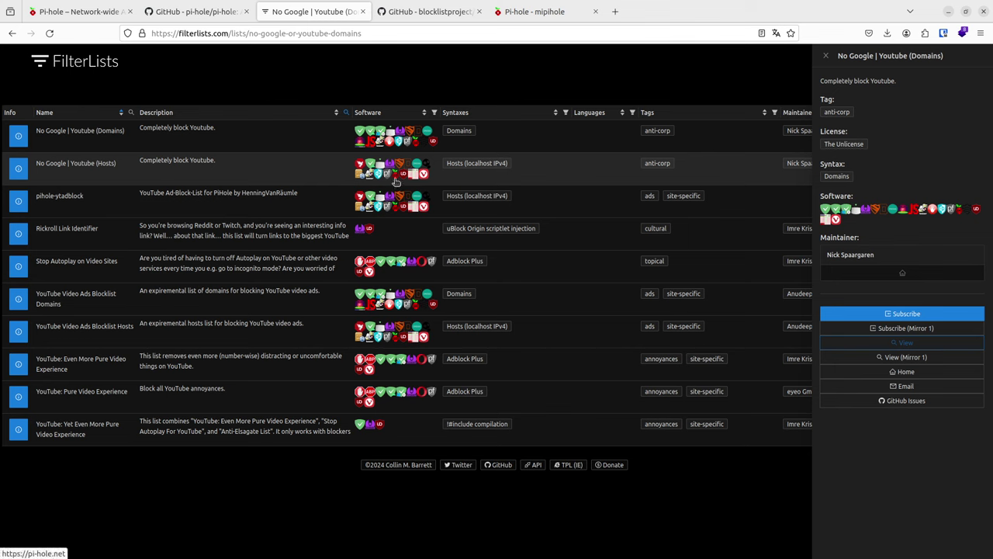
{"action": "key", "text": "alt+5"}
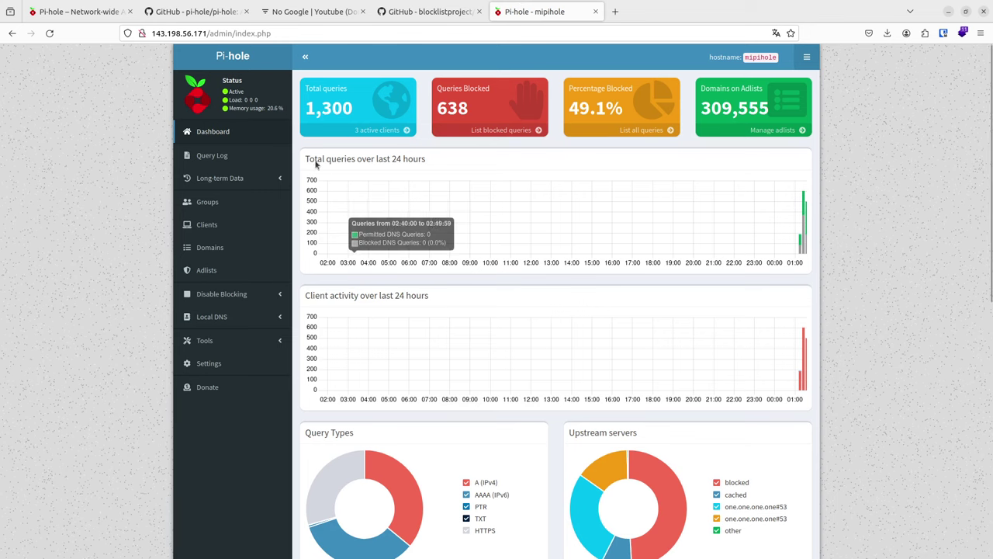
{"action": "left_click_drag", "start_coordinate": [179, 87], "coordinate": [226, 129]}
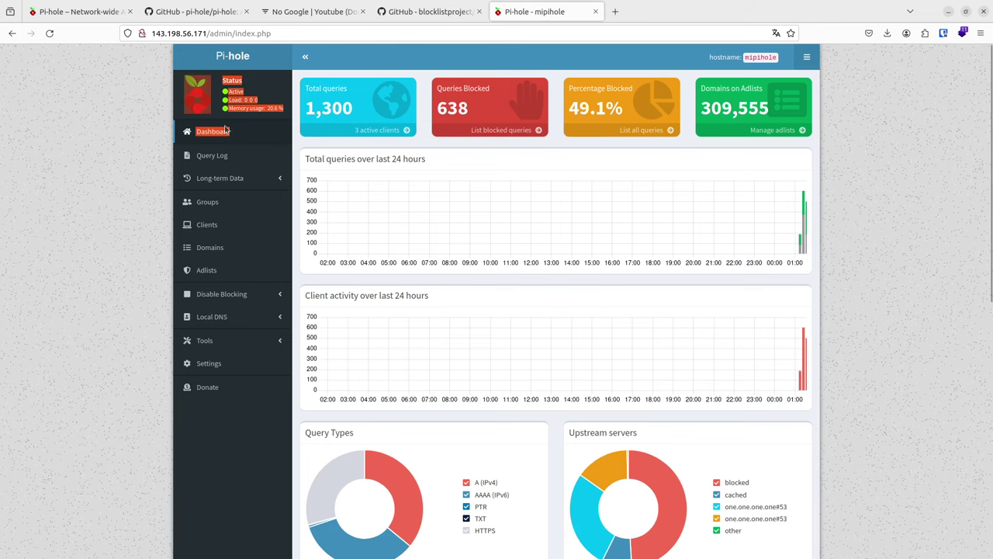
{"action": "left_click", "coordinate": [226, 130]}
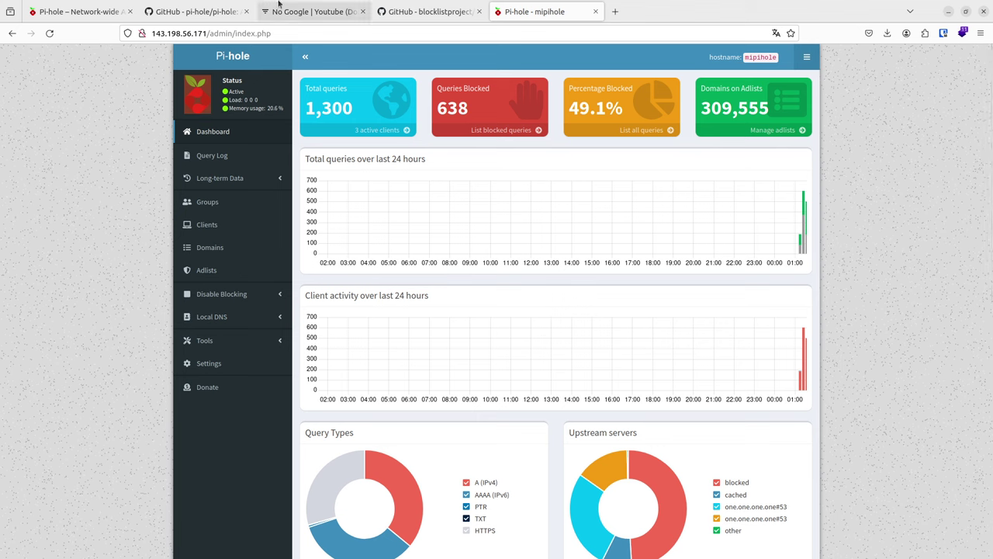
{"action": "left_click", "coordinate": [295, 9]}
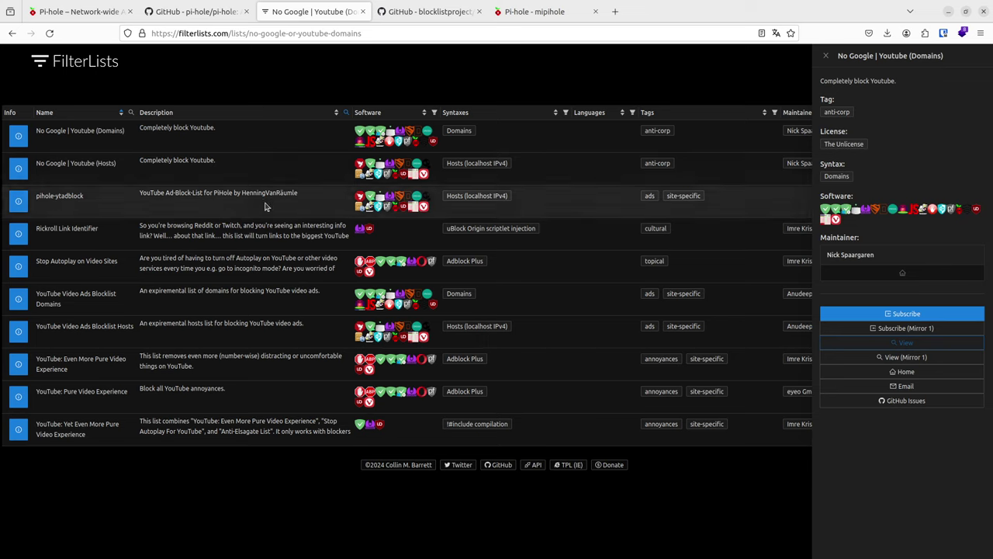